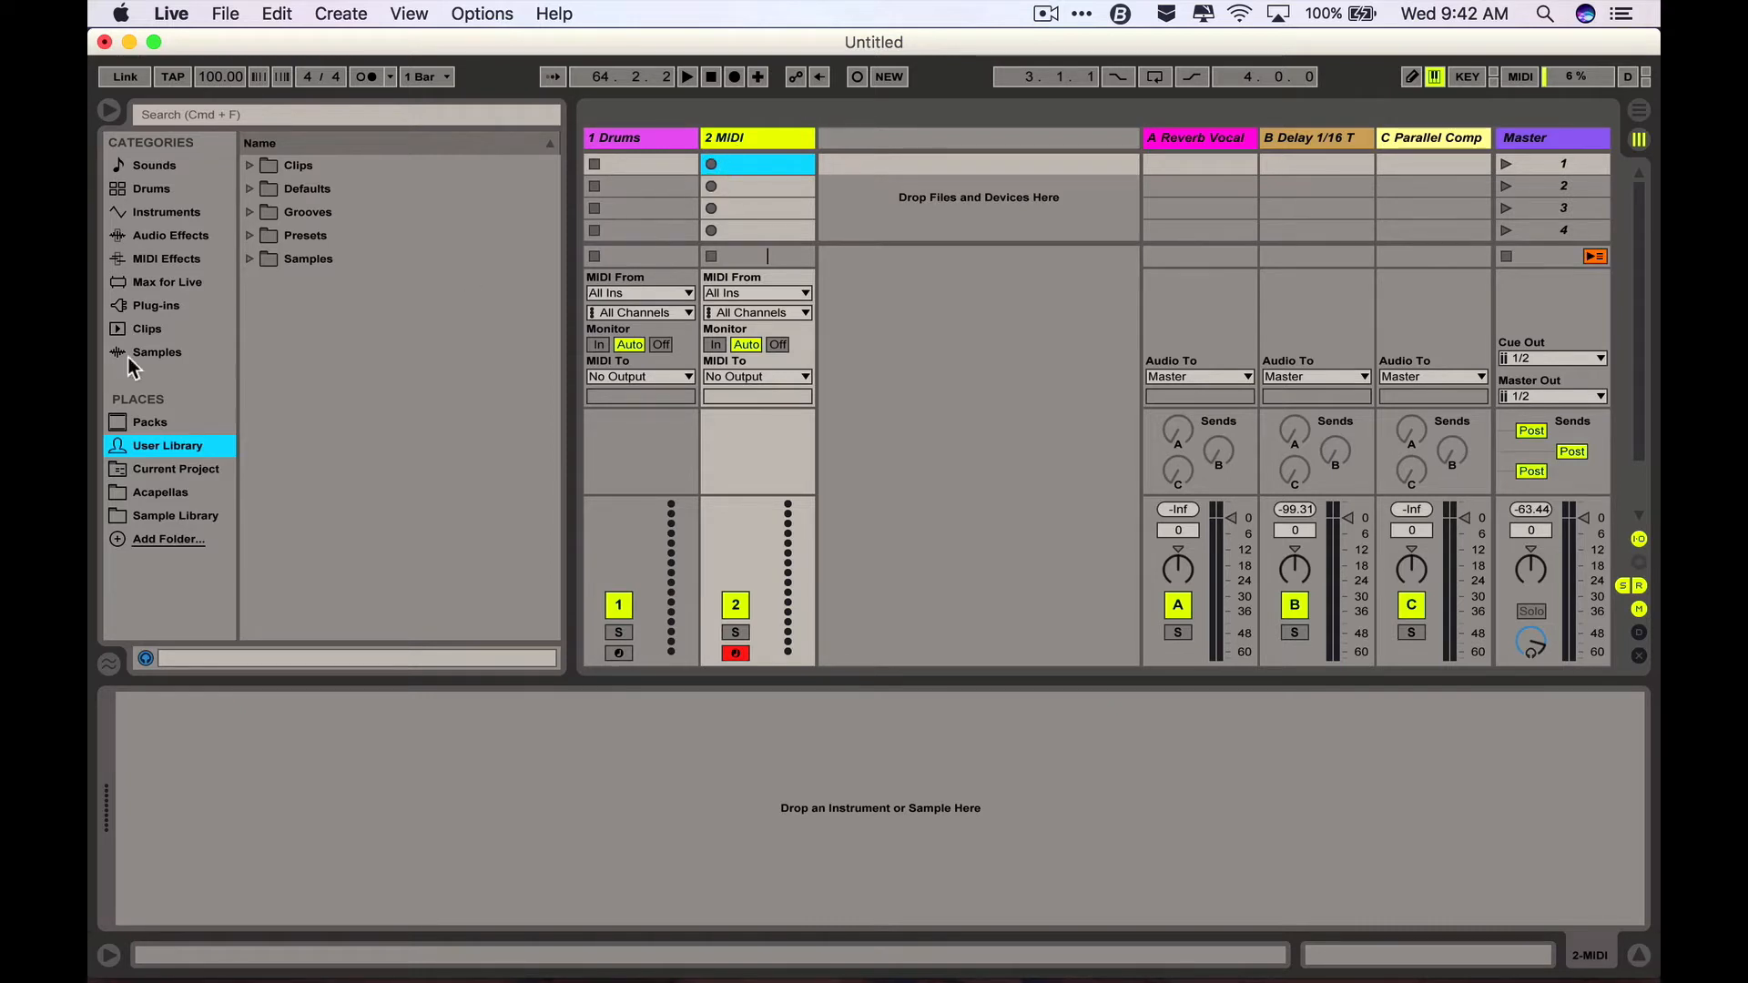
# - Load the Operator instrument onto the second MIDI track and raise oscillator B's level to -36 dB
pyautogui.click(157, 217)
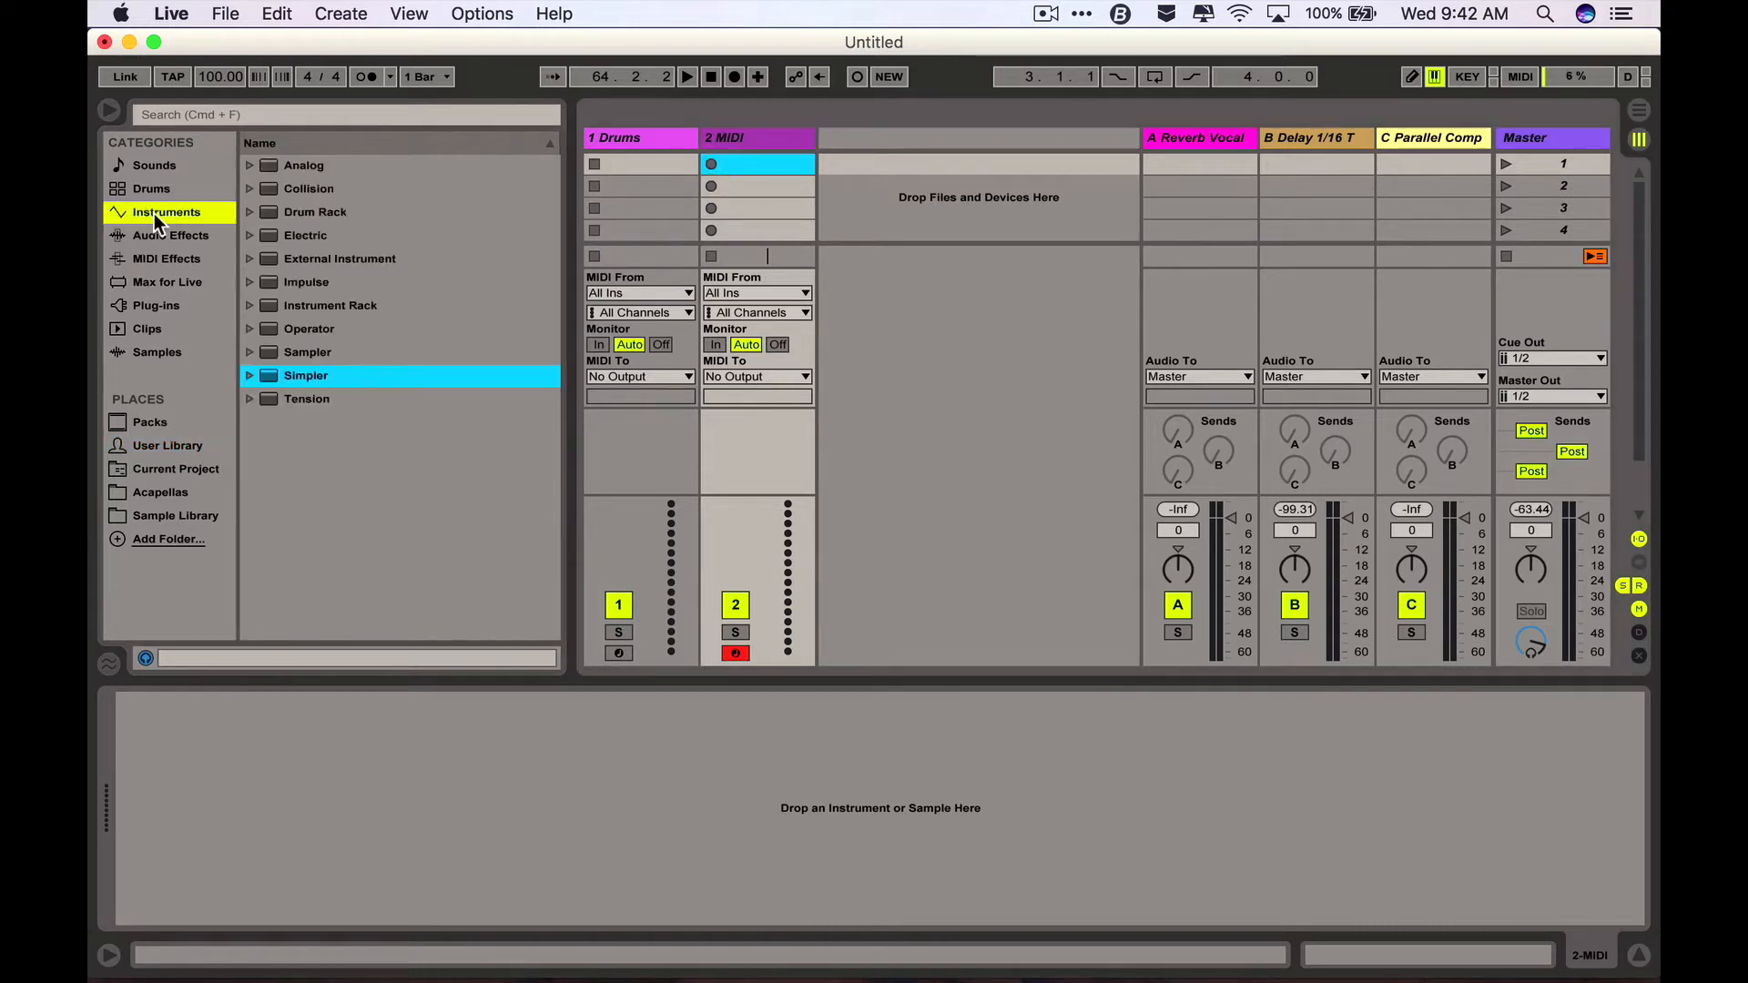
pyautogui.doubleClick(280, 326)
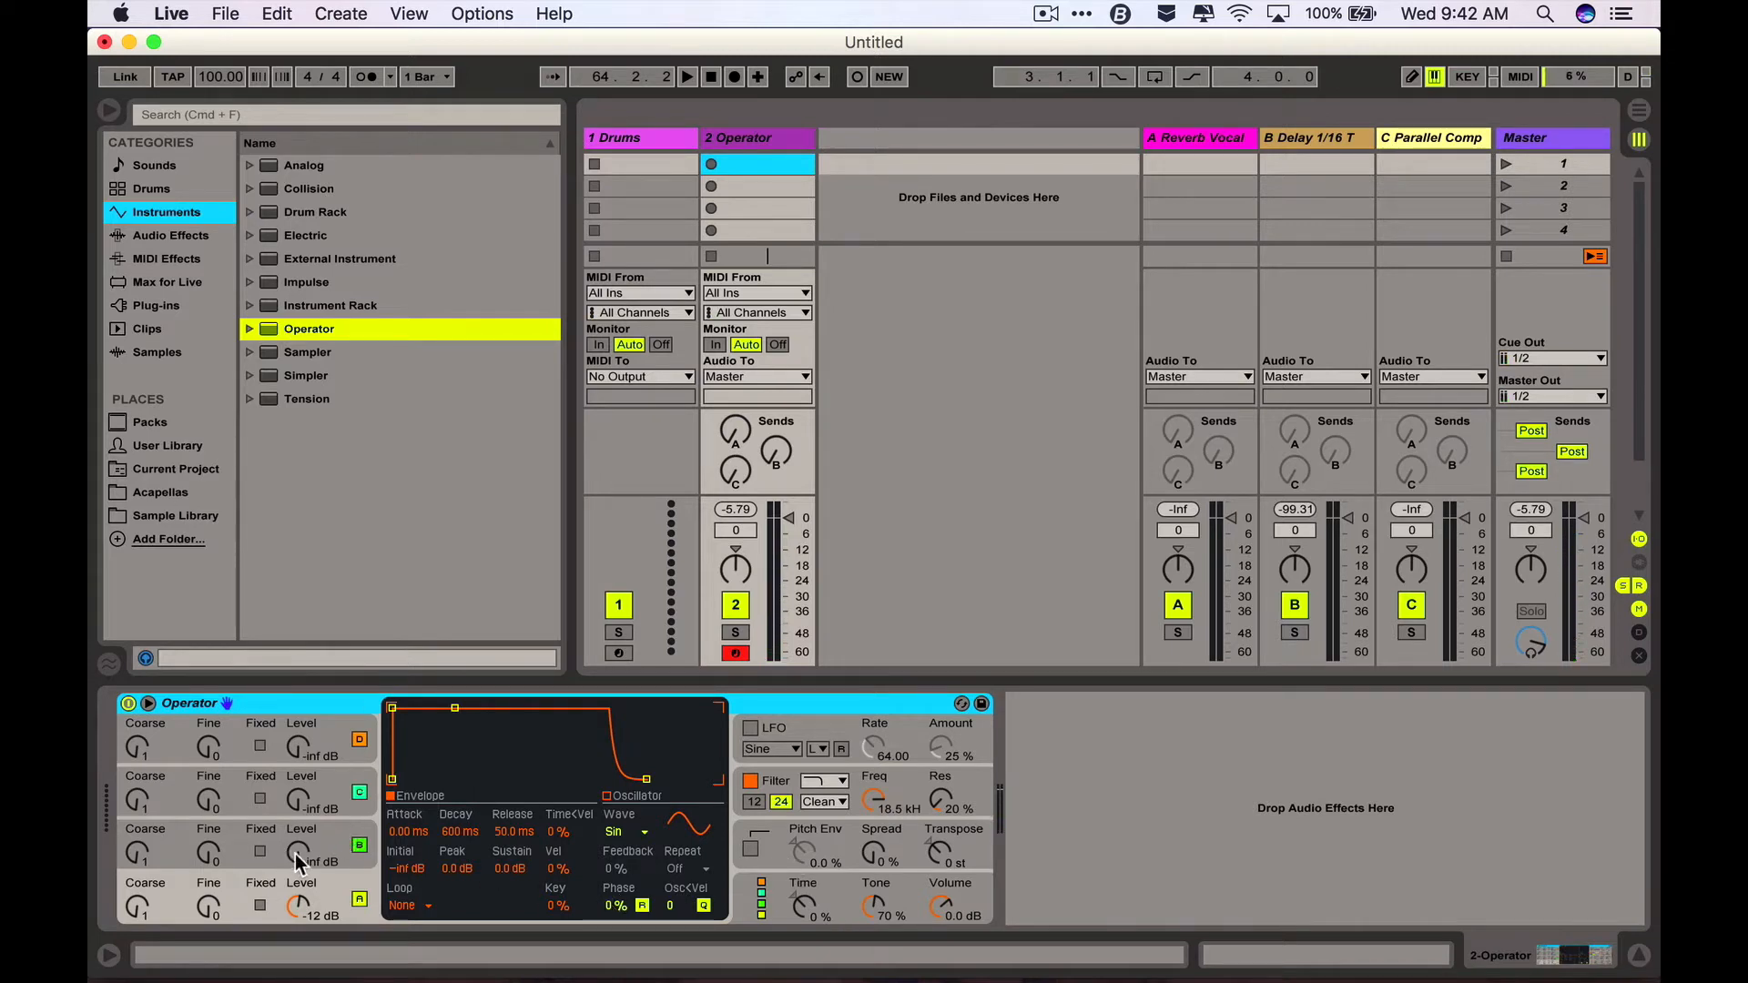
pyautogui.moveTo(297, 854); pyautogui.dragTo(297, 842)
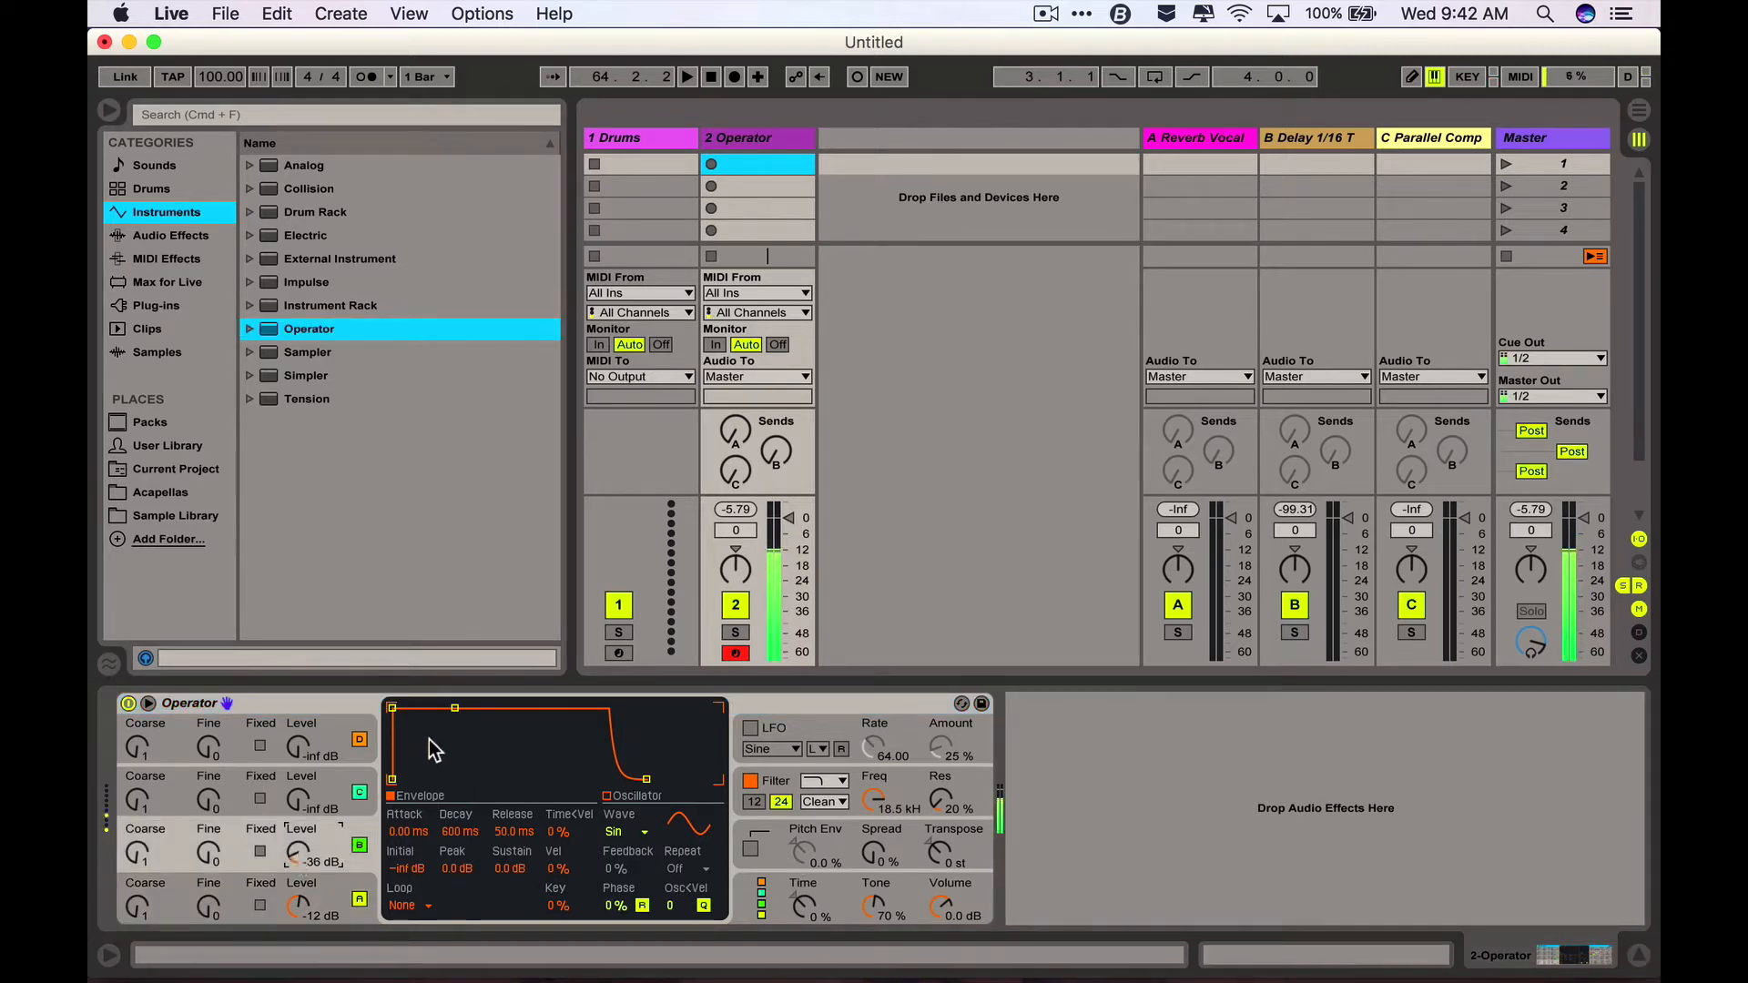
# - Shape oscillator A's envelope with a 1.41 s decay, -inf dB sustain and 1.06 s release, and audition it
pyautogui.click(339, 897)
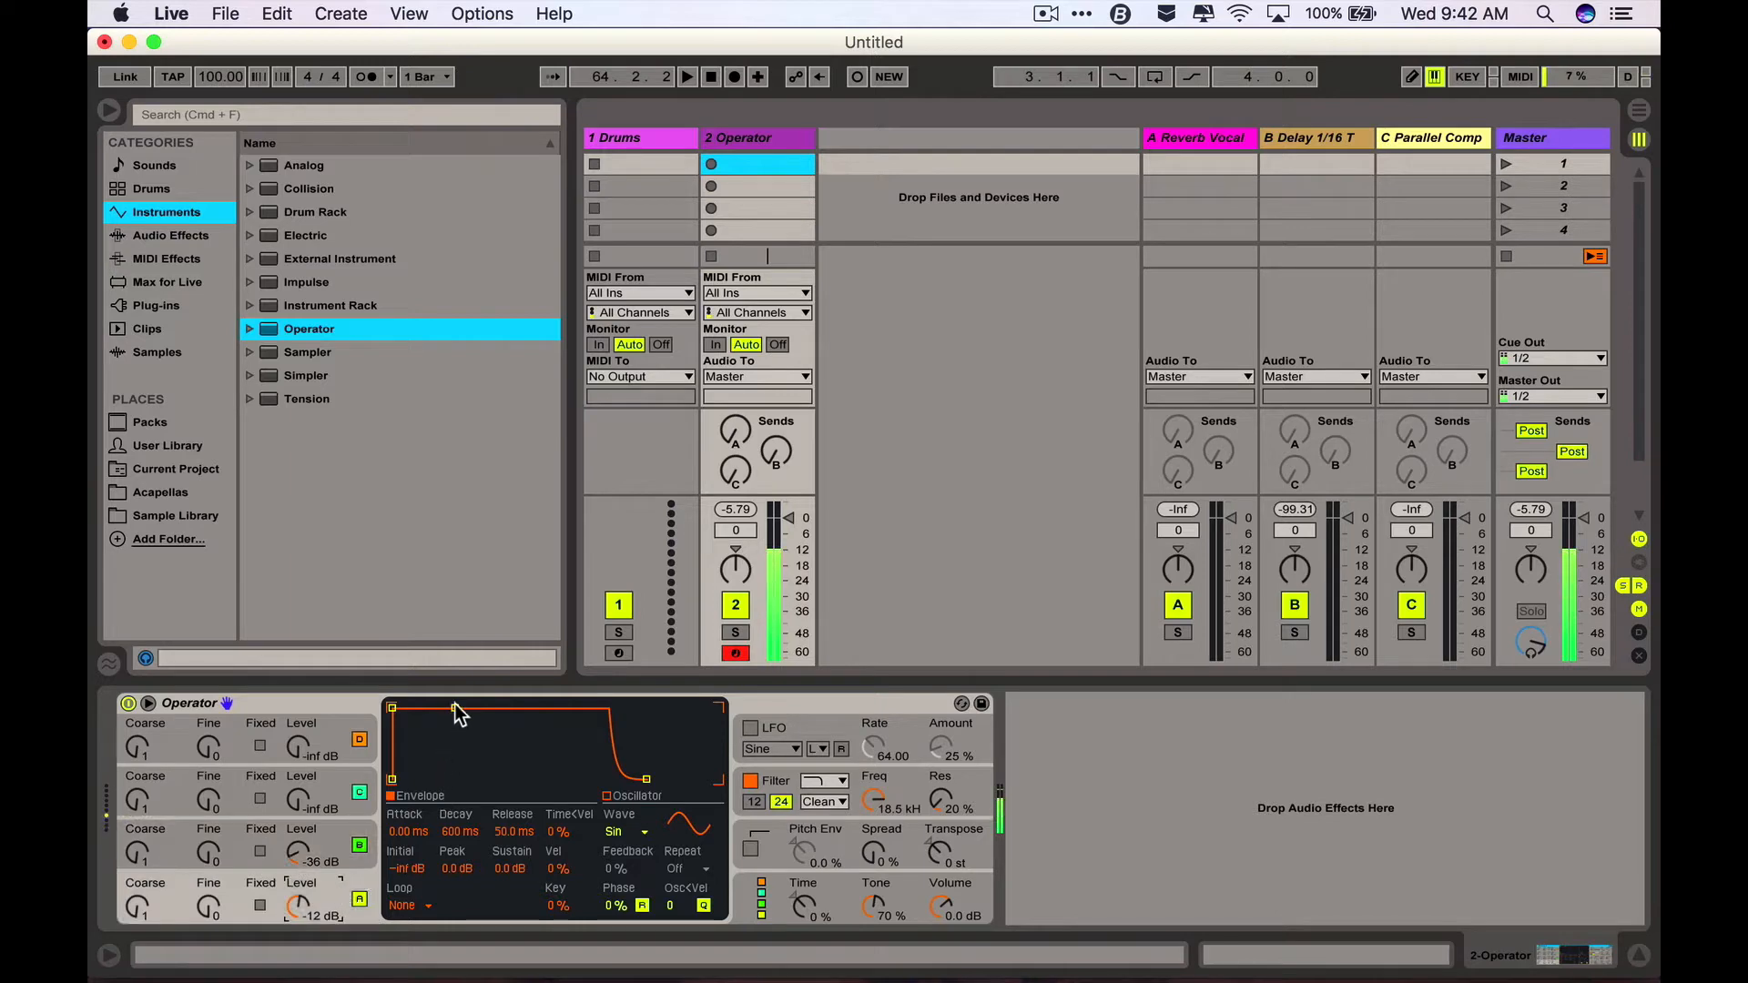
pyautogui.moveTo(454, 707); pyautogui.dragTo(464, 779)
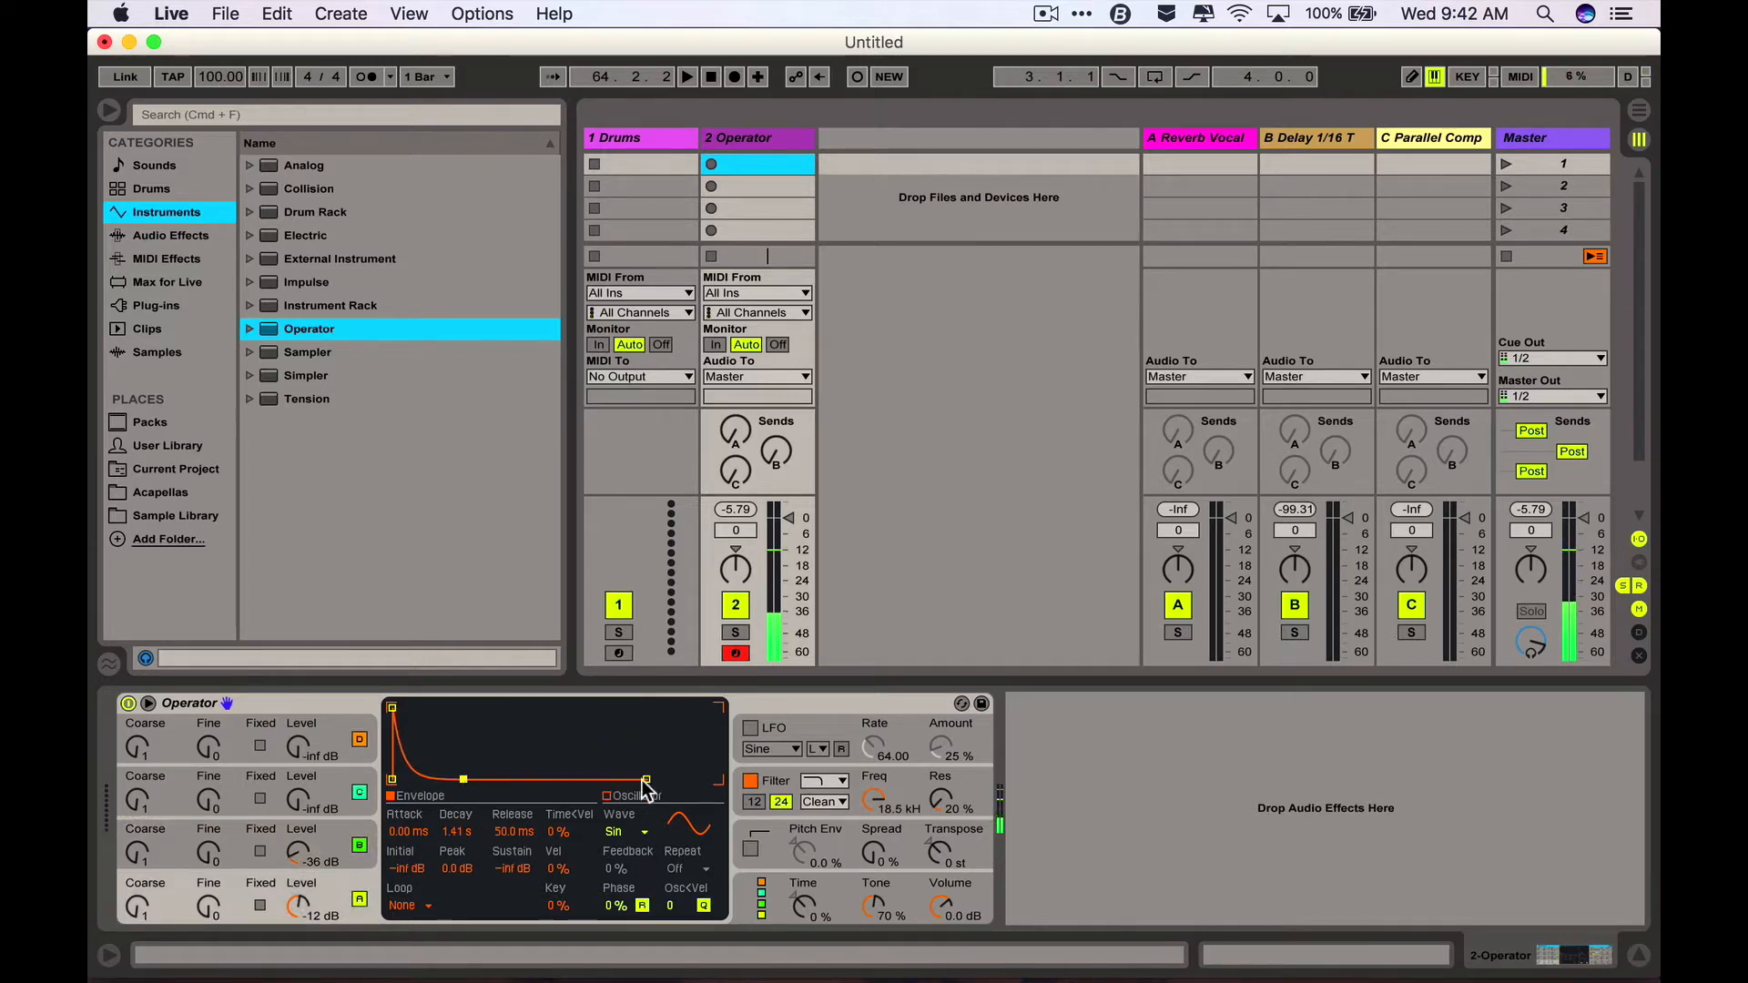
pyautogui.moveTo(651, 780); pyautogui.dragTo(655, 780)
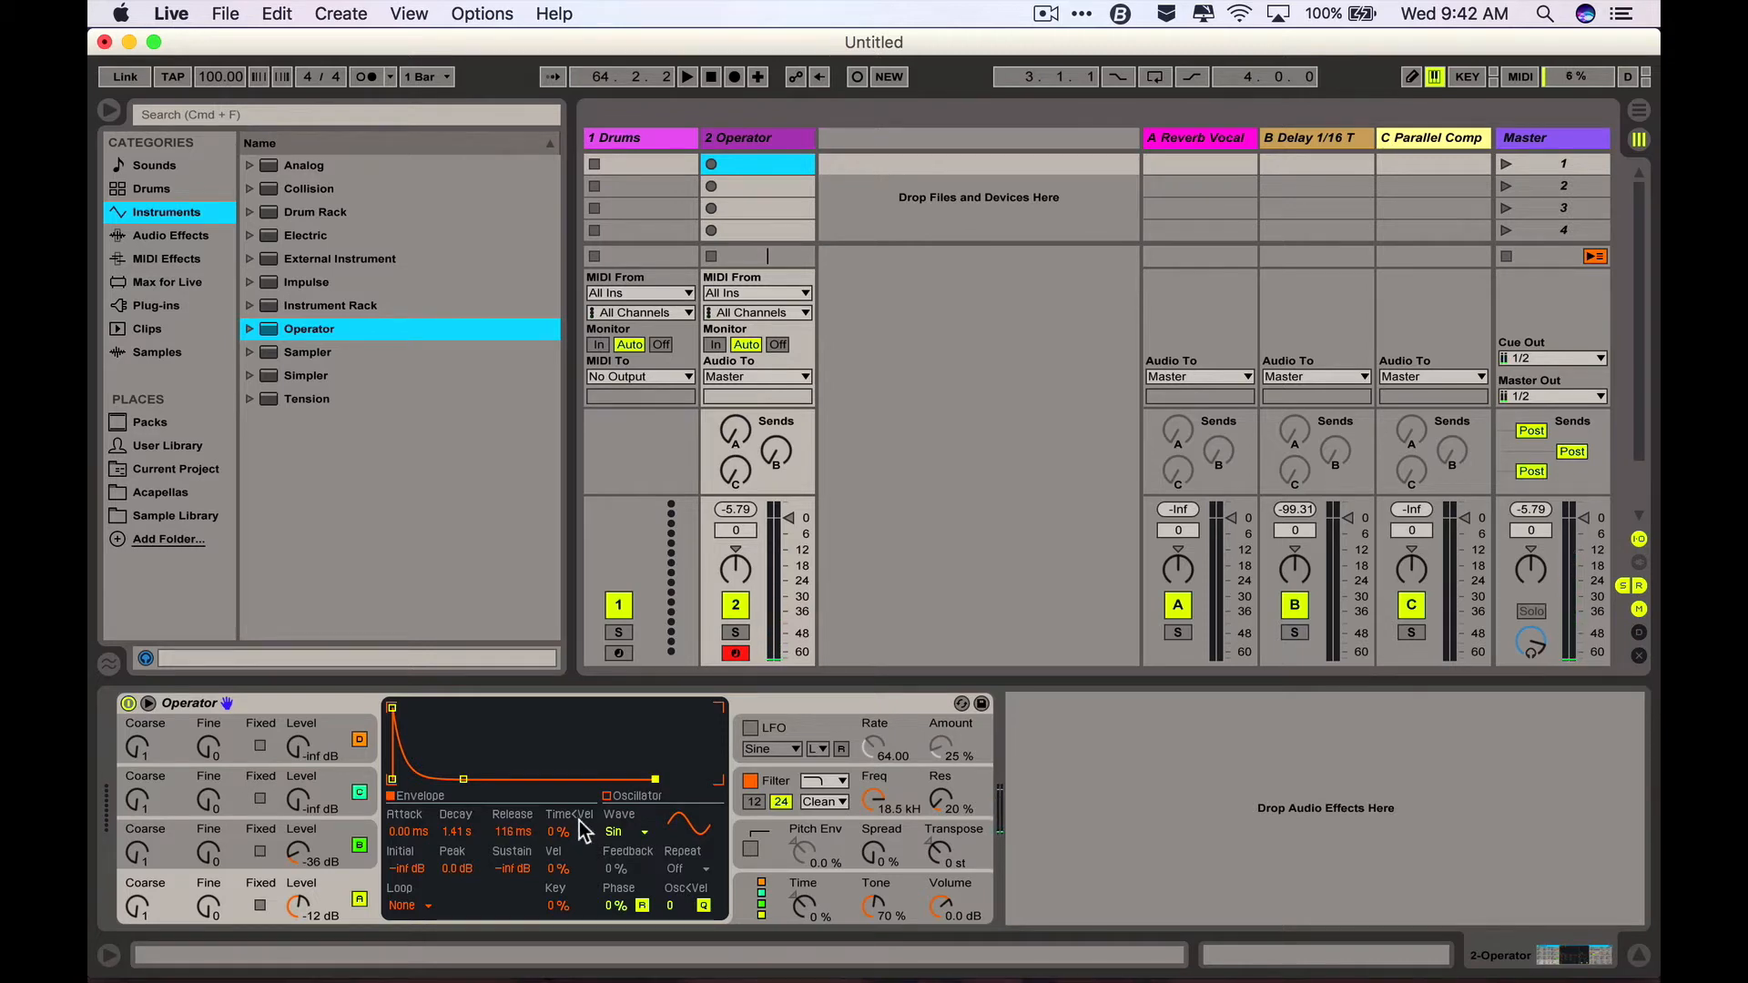
pyautogui.click(521, 832)
pyautogui.moveTo(522, 833)
pyautogui.mouseDown()
pyautogui.moveTo(523, 814)
pyautogui.moveTo(523, 836)
pyautogui.mouseUp()
pyautogui.click(517, 871)
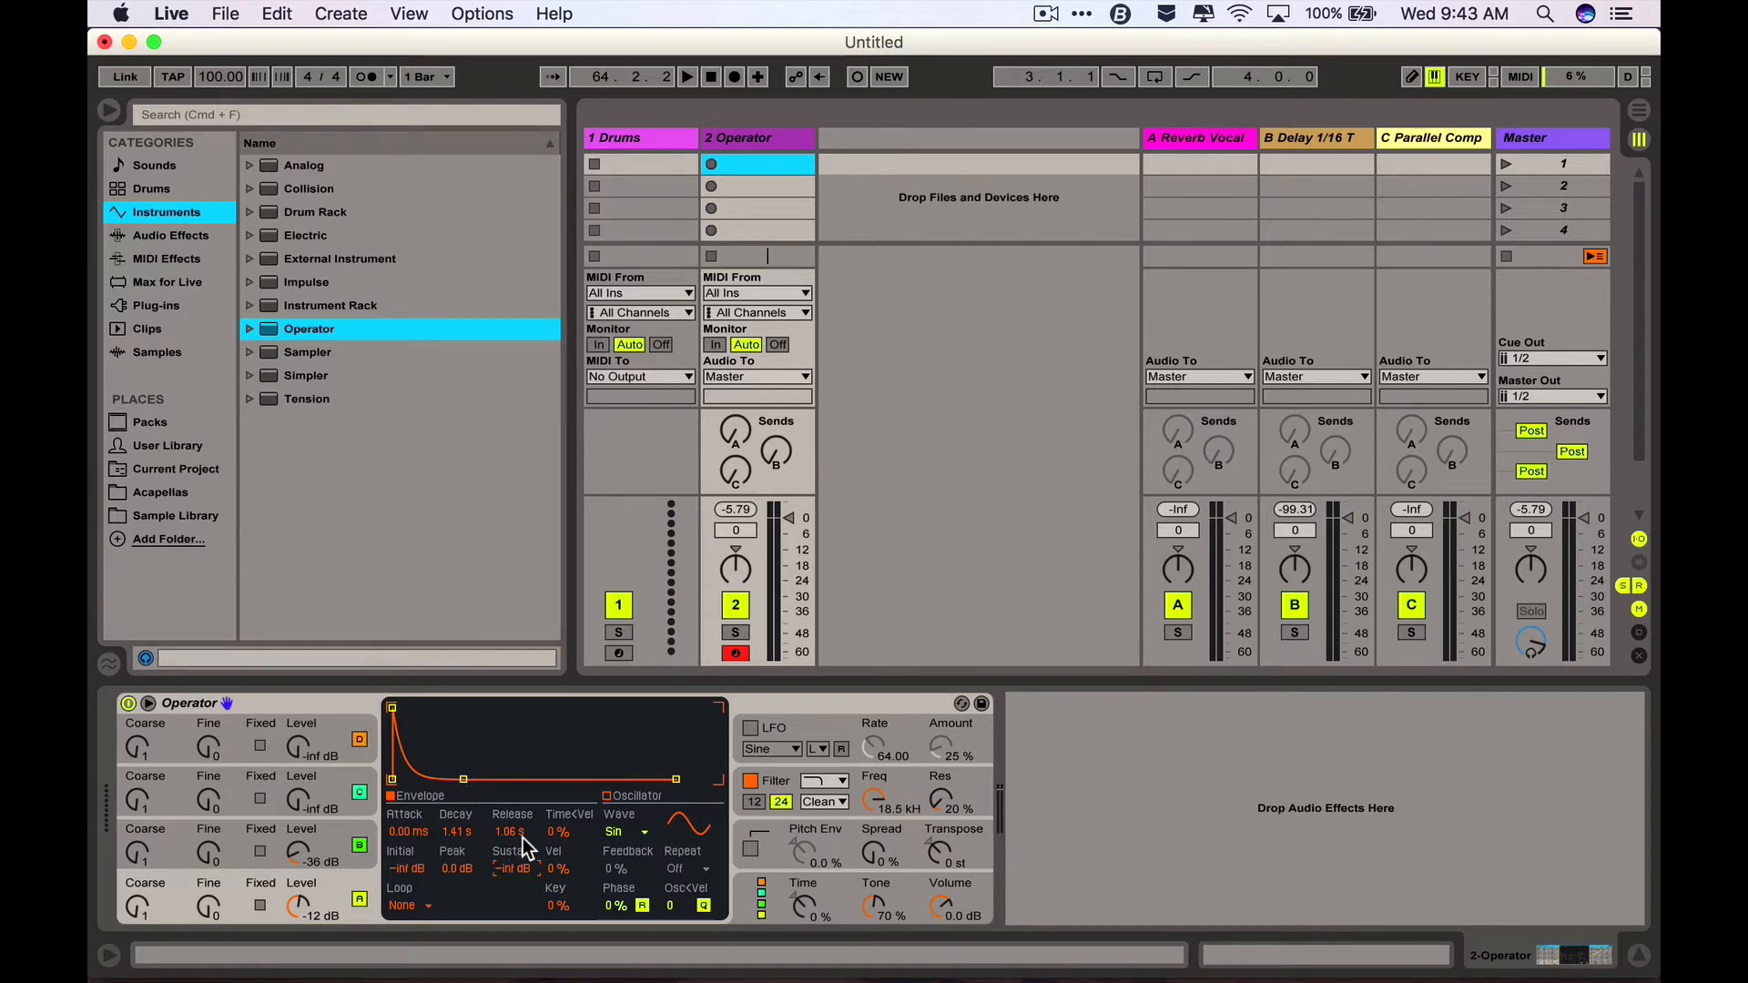
pyautogui.press('a')
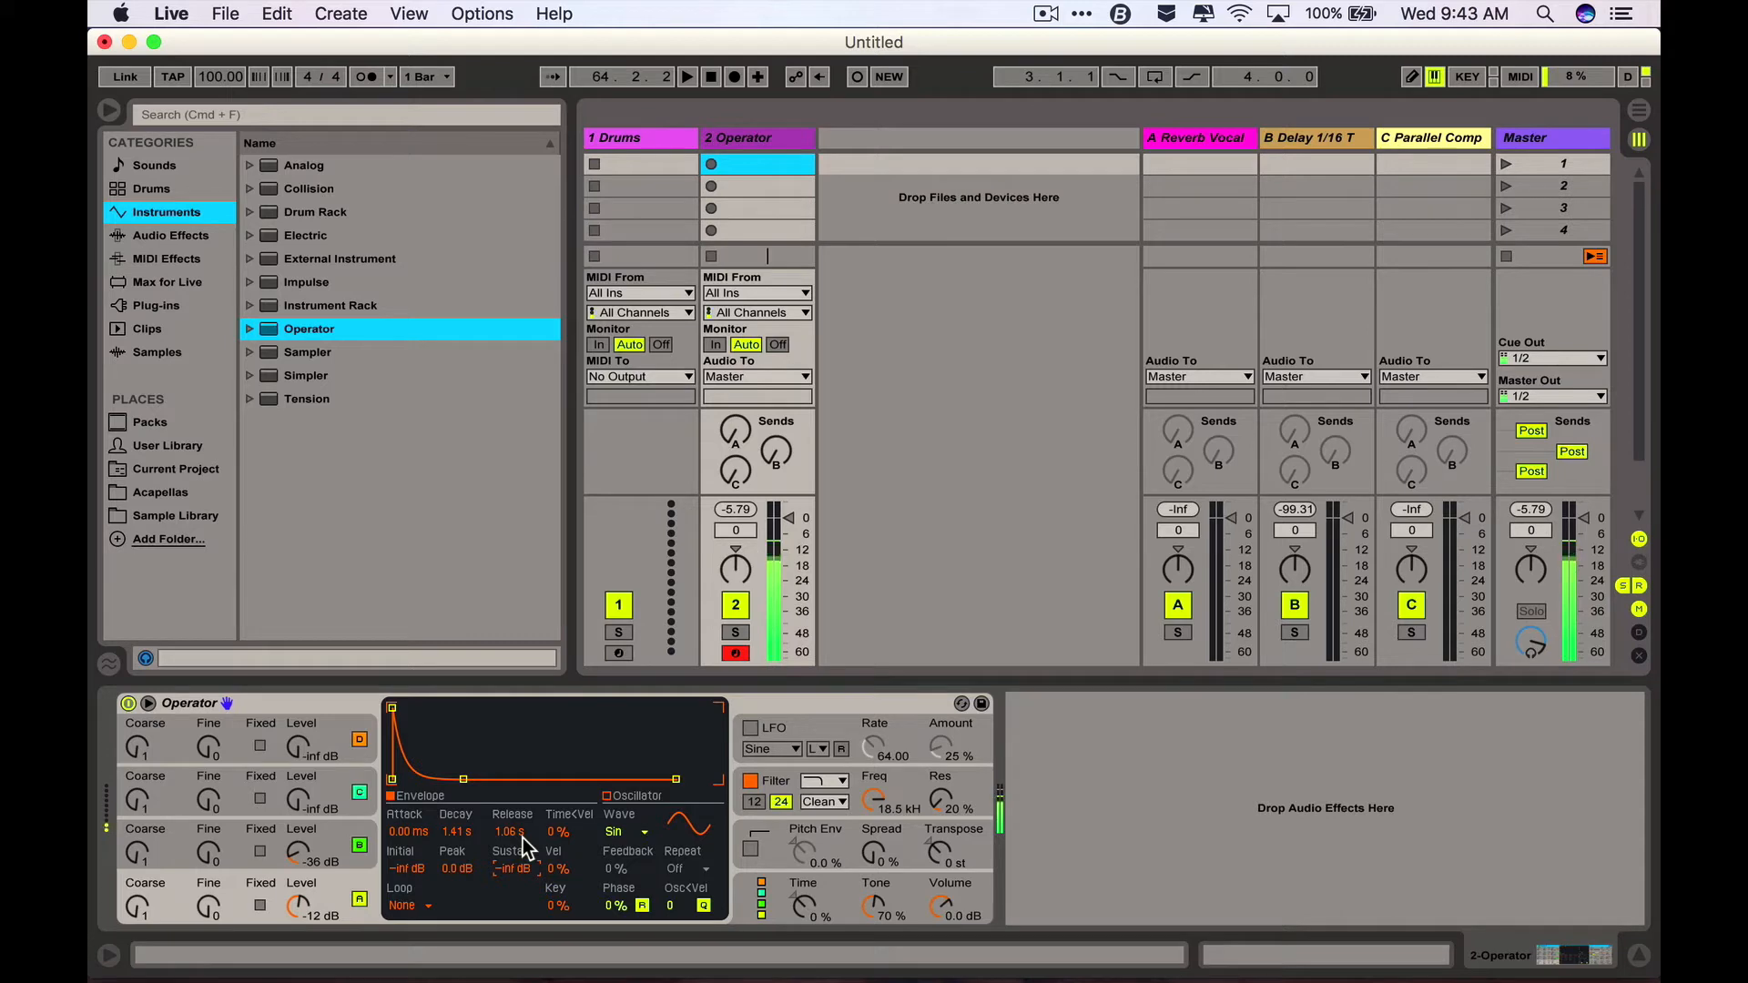
# - Audition waveforms for oscillator B from Sine 8 Bit through the saw shapes, and settle on Square 3
pyautogui.click(337, 841)
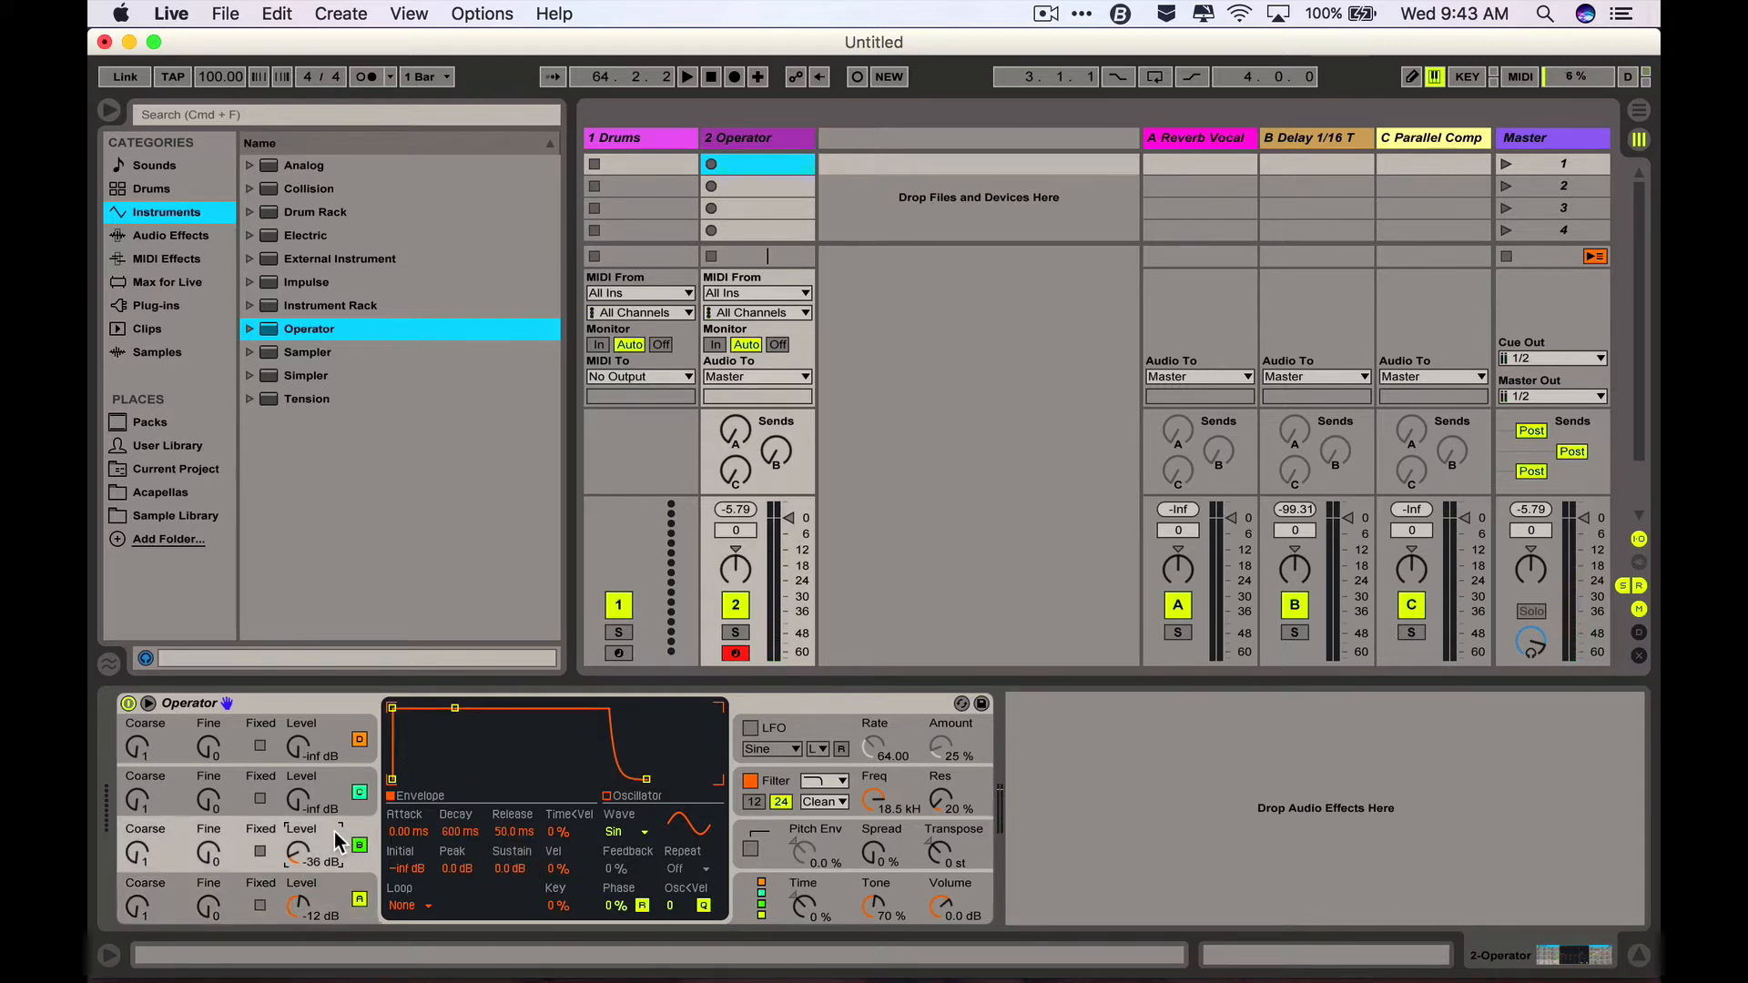
pyautogui.click(625, 834)
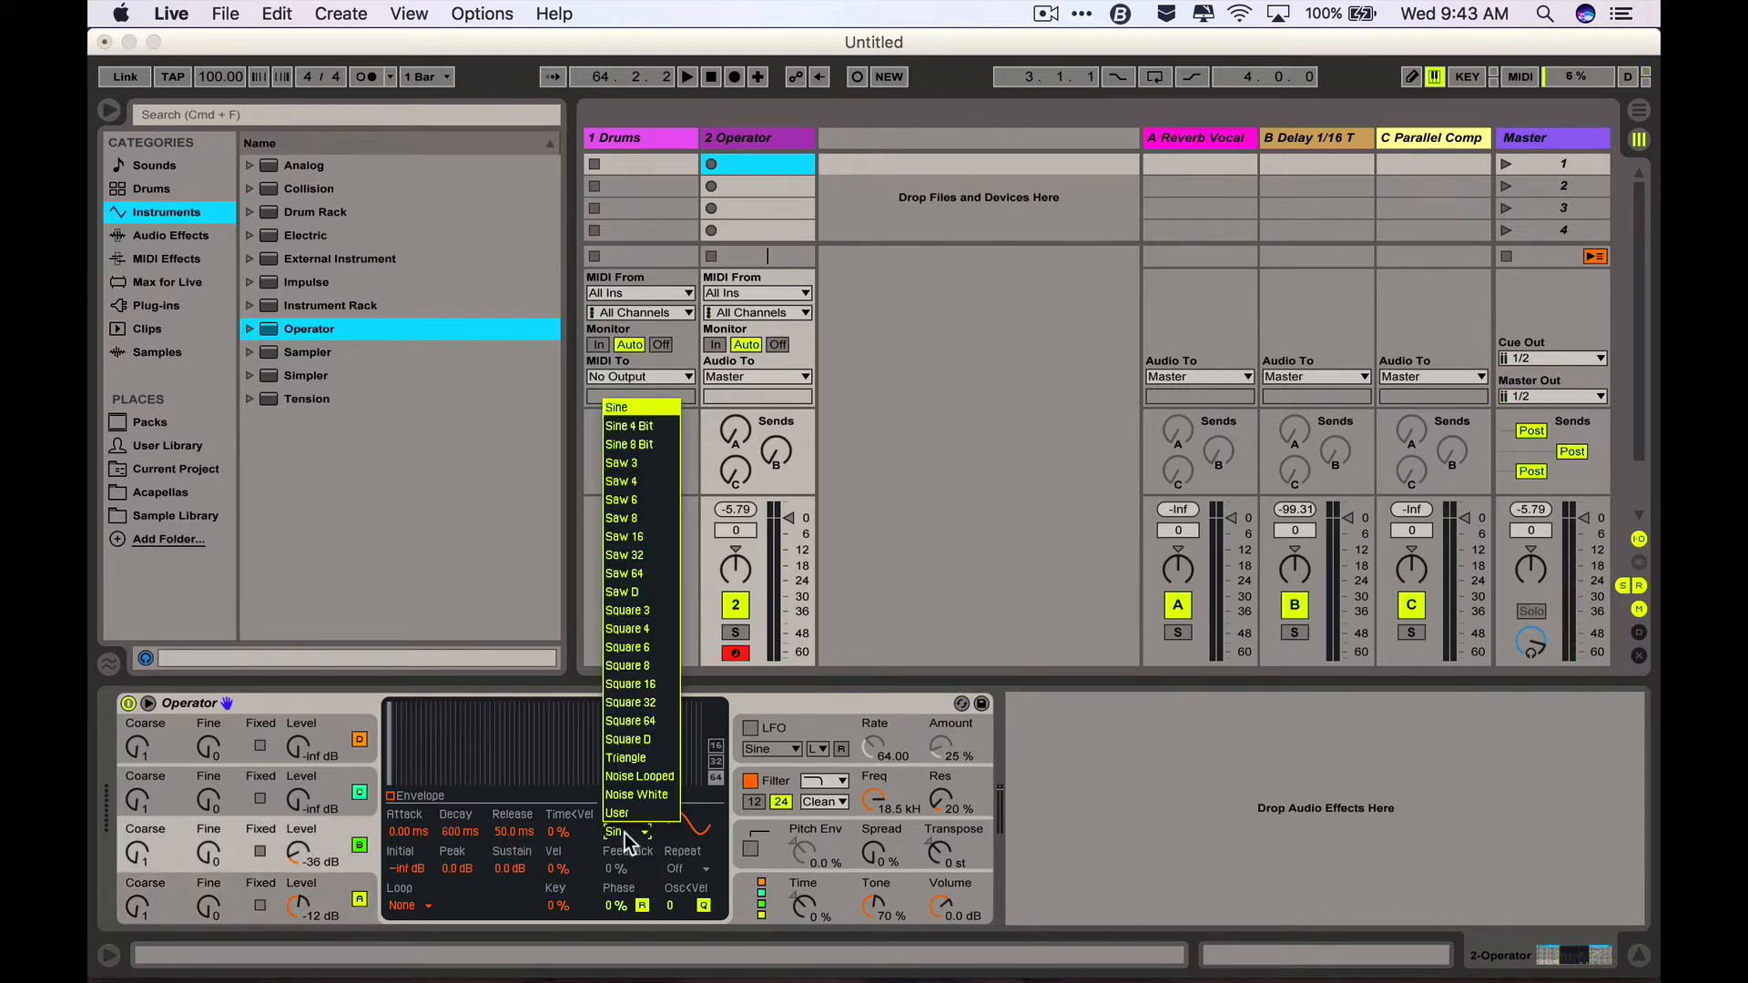
pyautogui.click(637, 445)
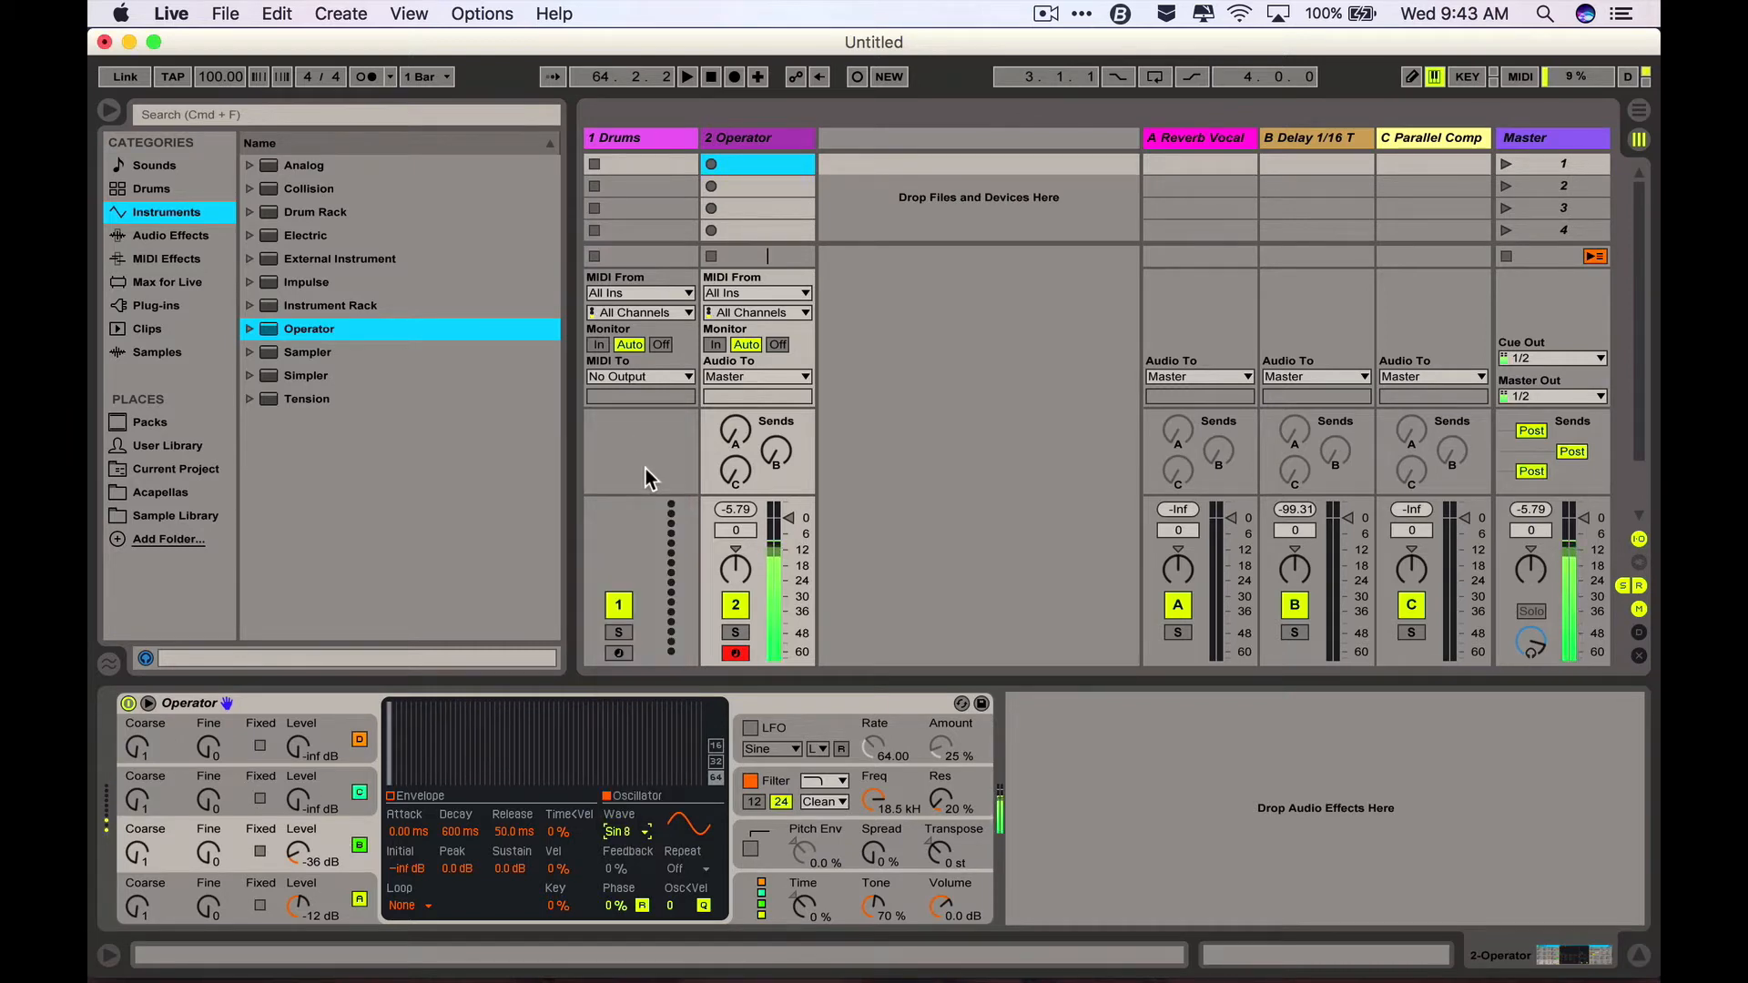
pyautogui.press('Down')
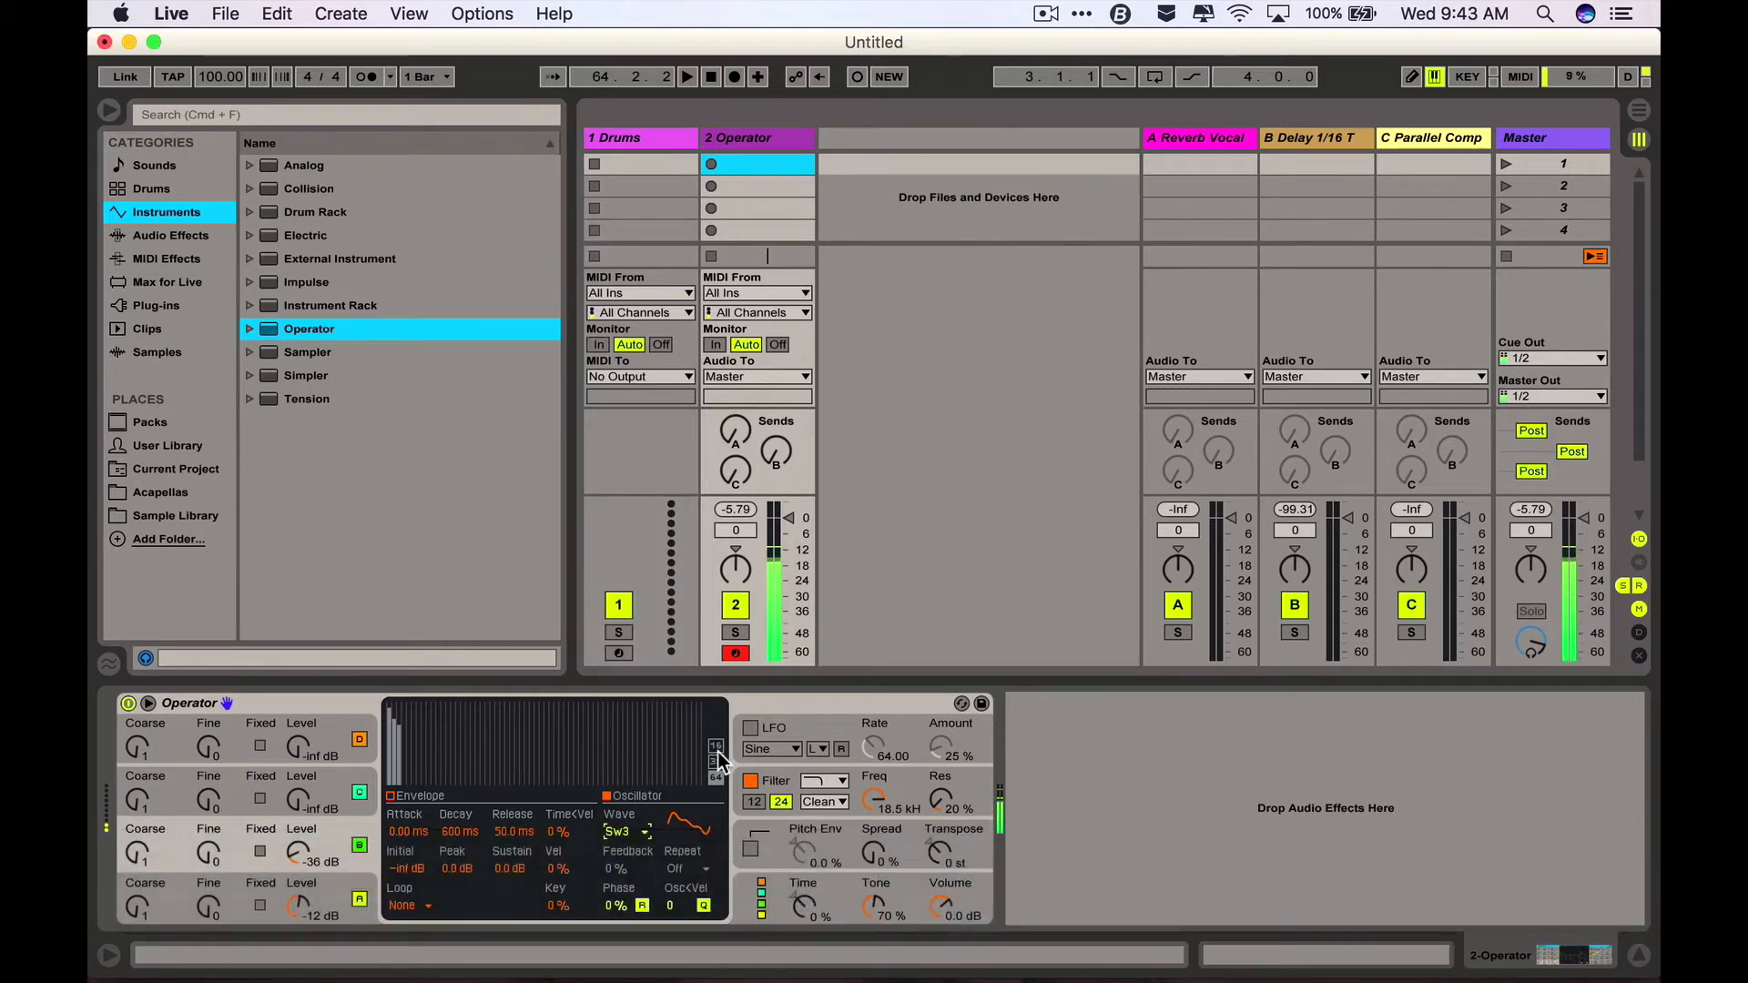
pyautogui.press('Down')
pyautogui.press('Down')
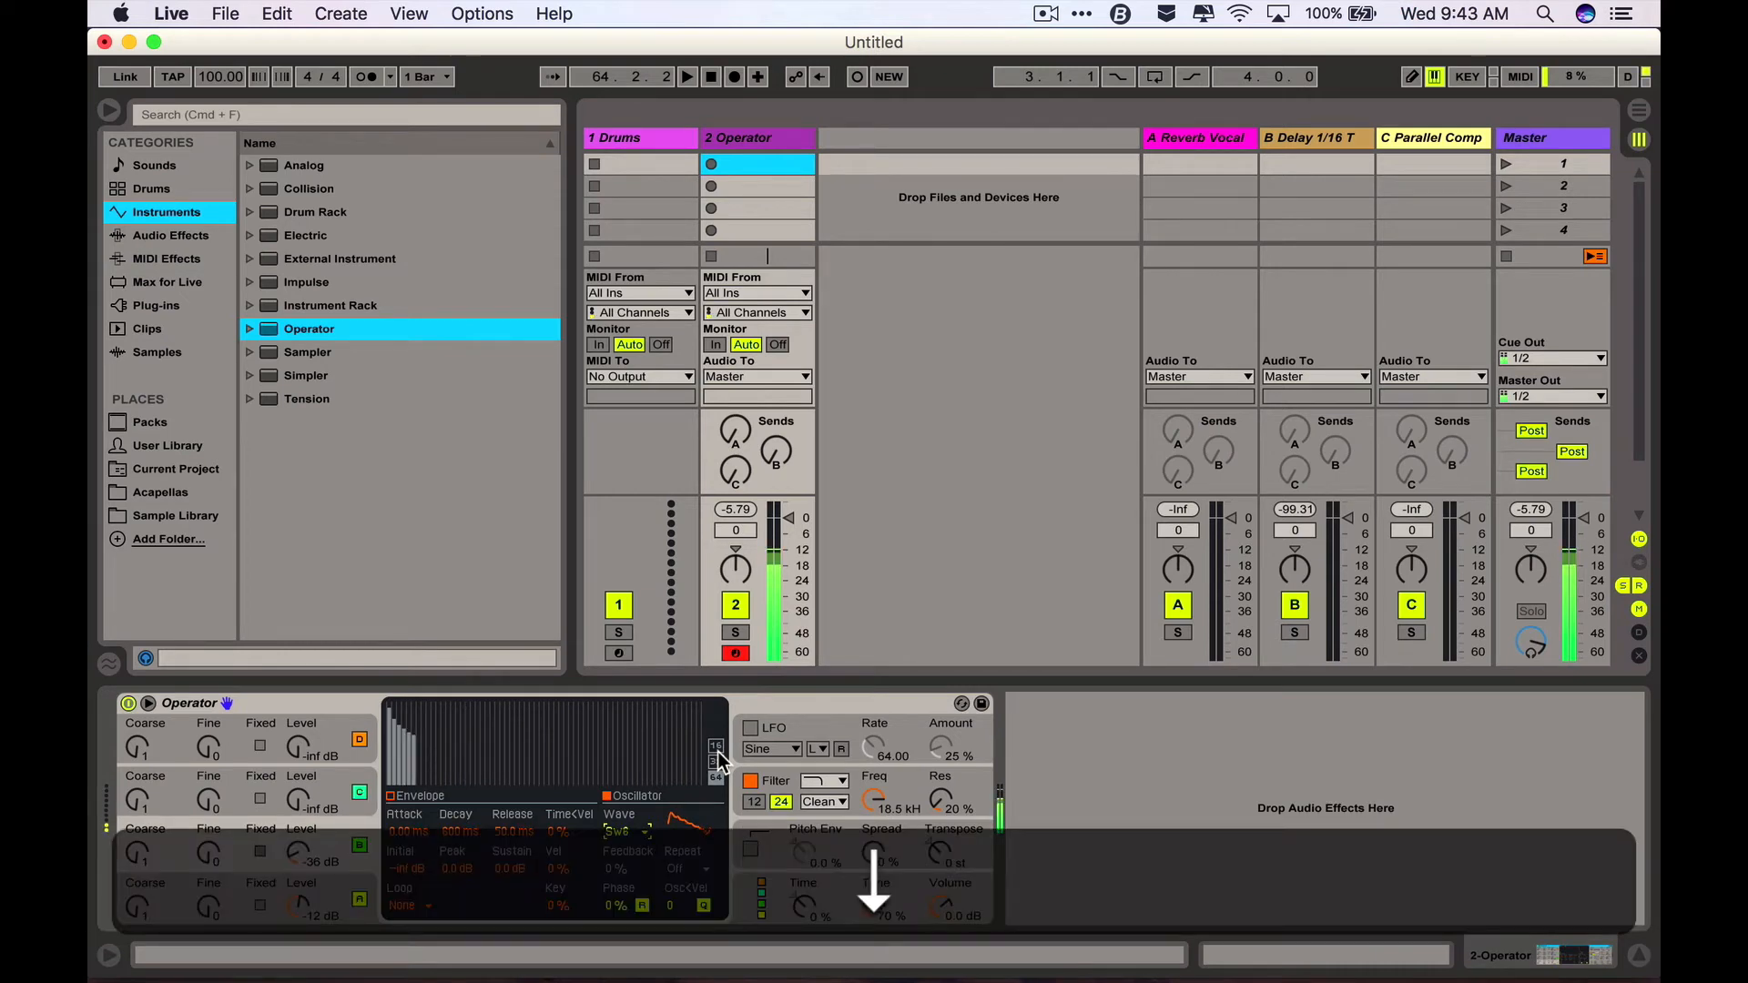
pyautogui.press('Down')
pyautogui.press('Down')
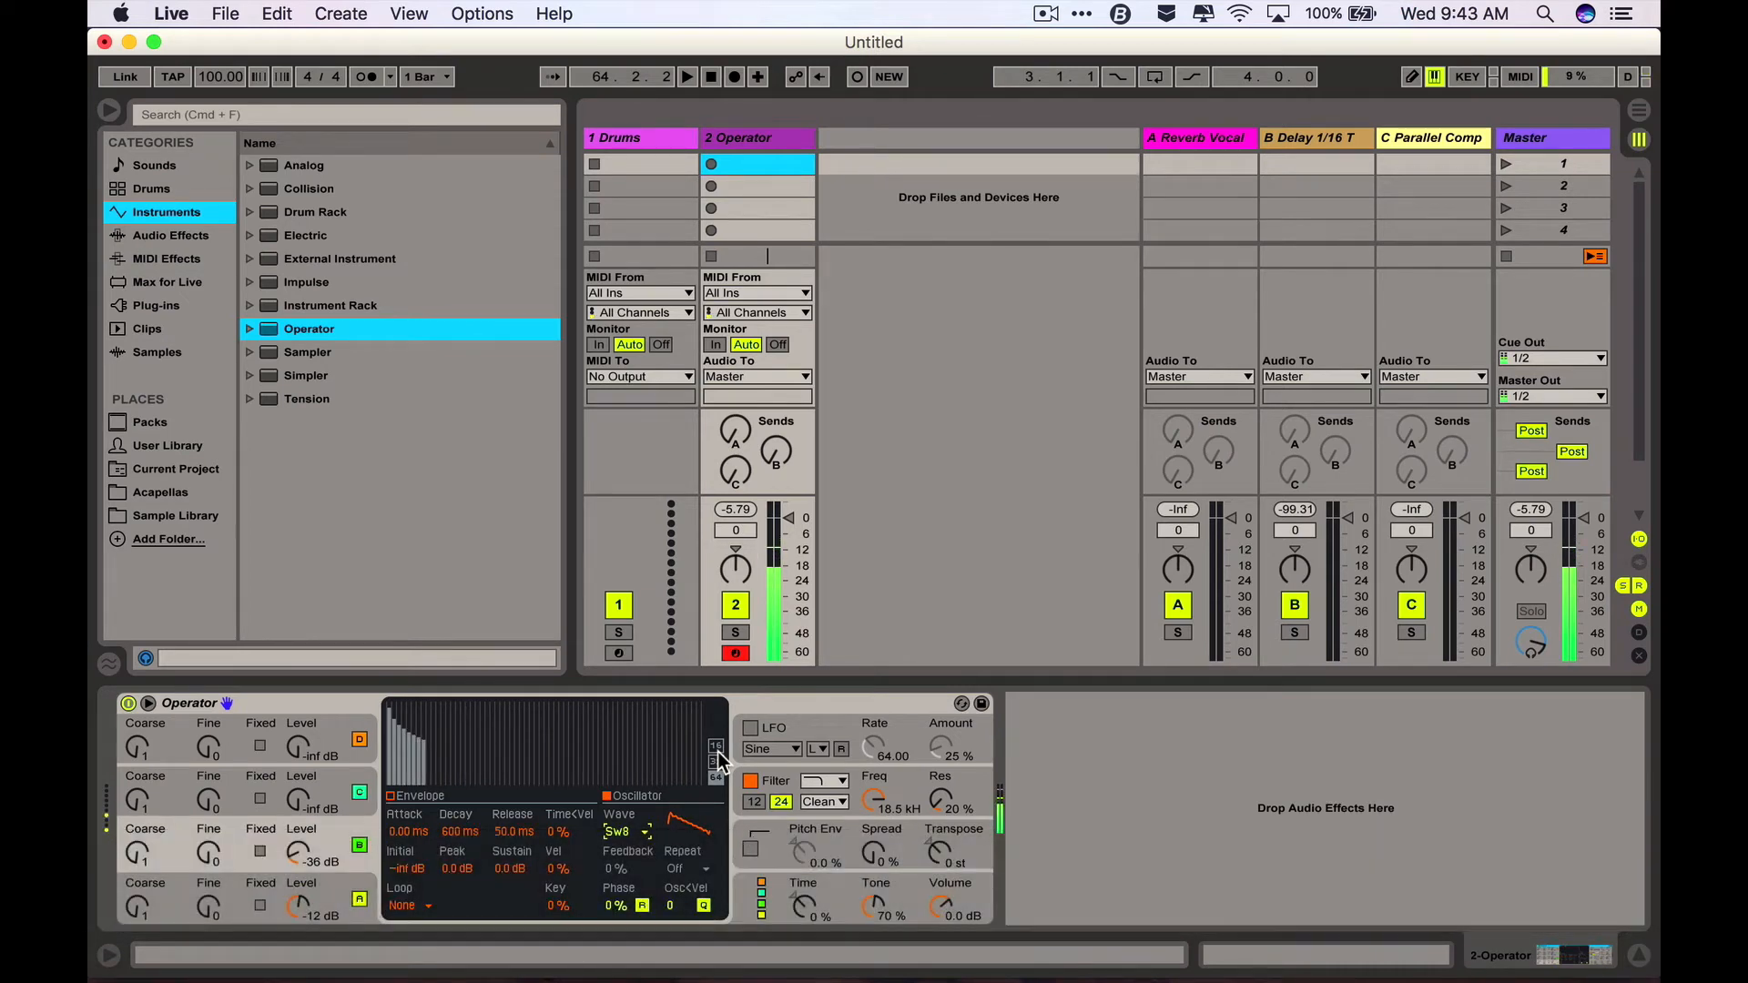
pyautogui.press('Down')
pyautogui.press('Down')
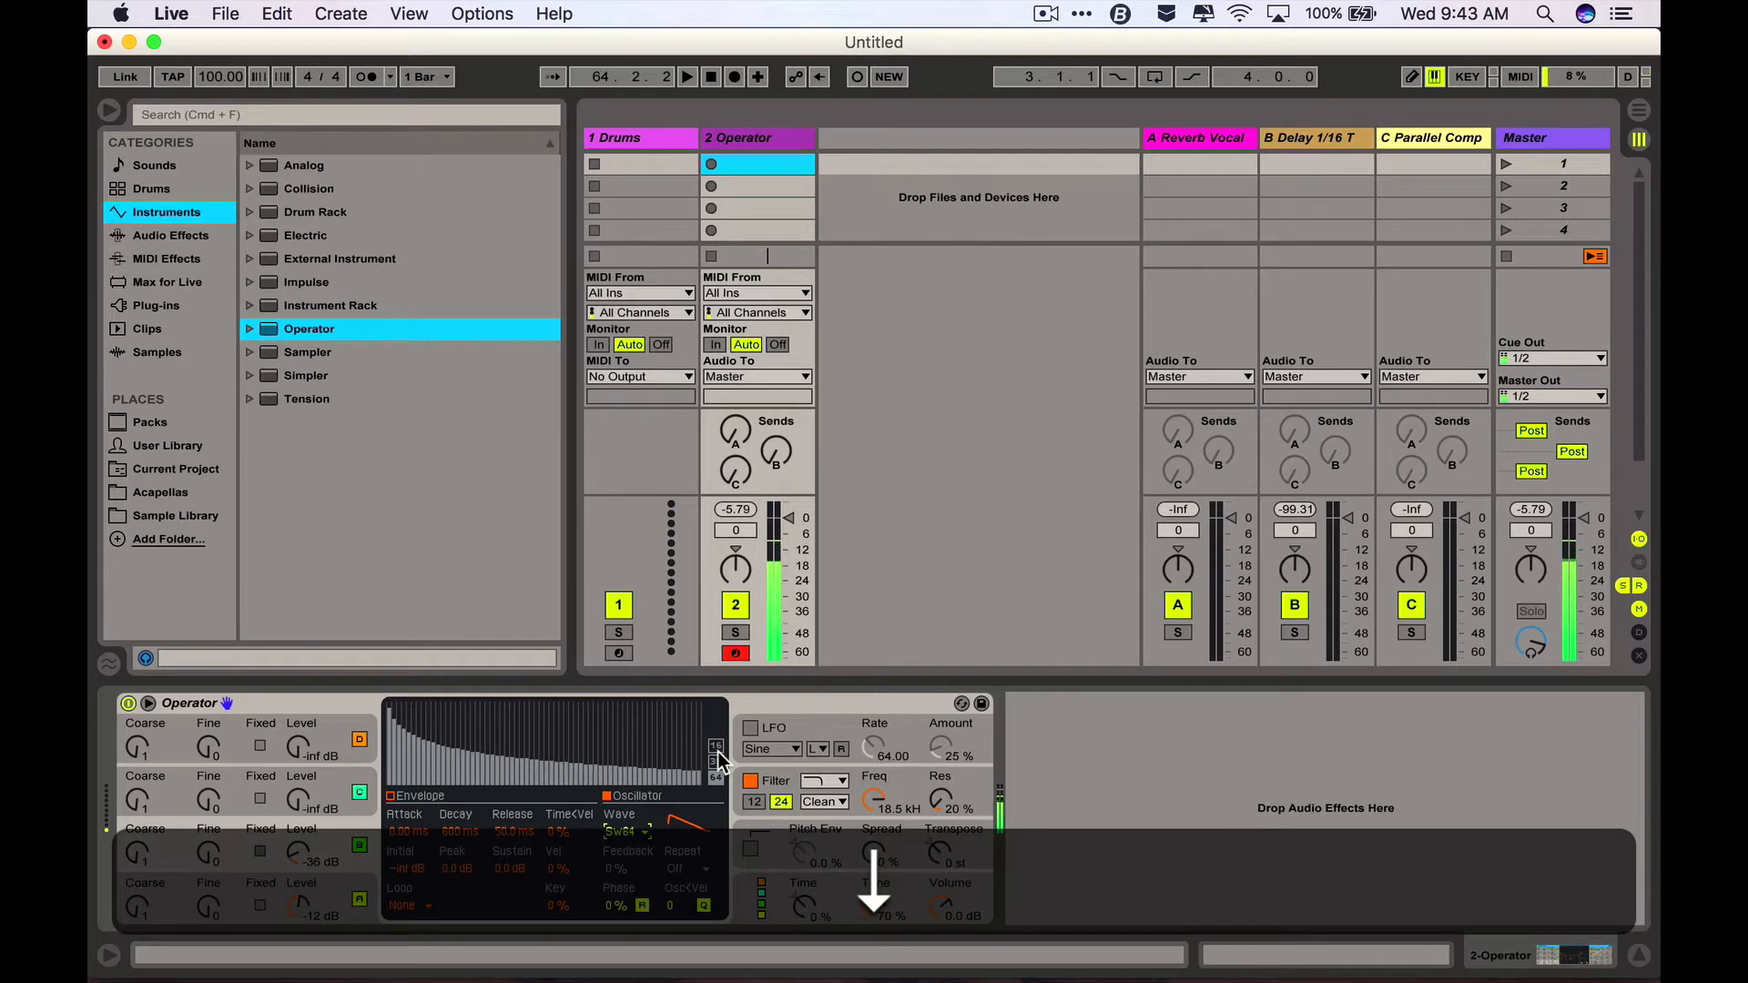
pyautogui.press('Down')
pyautogui.press('Down')
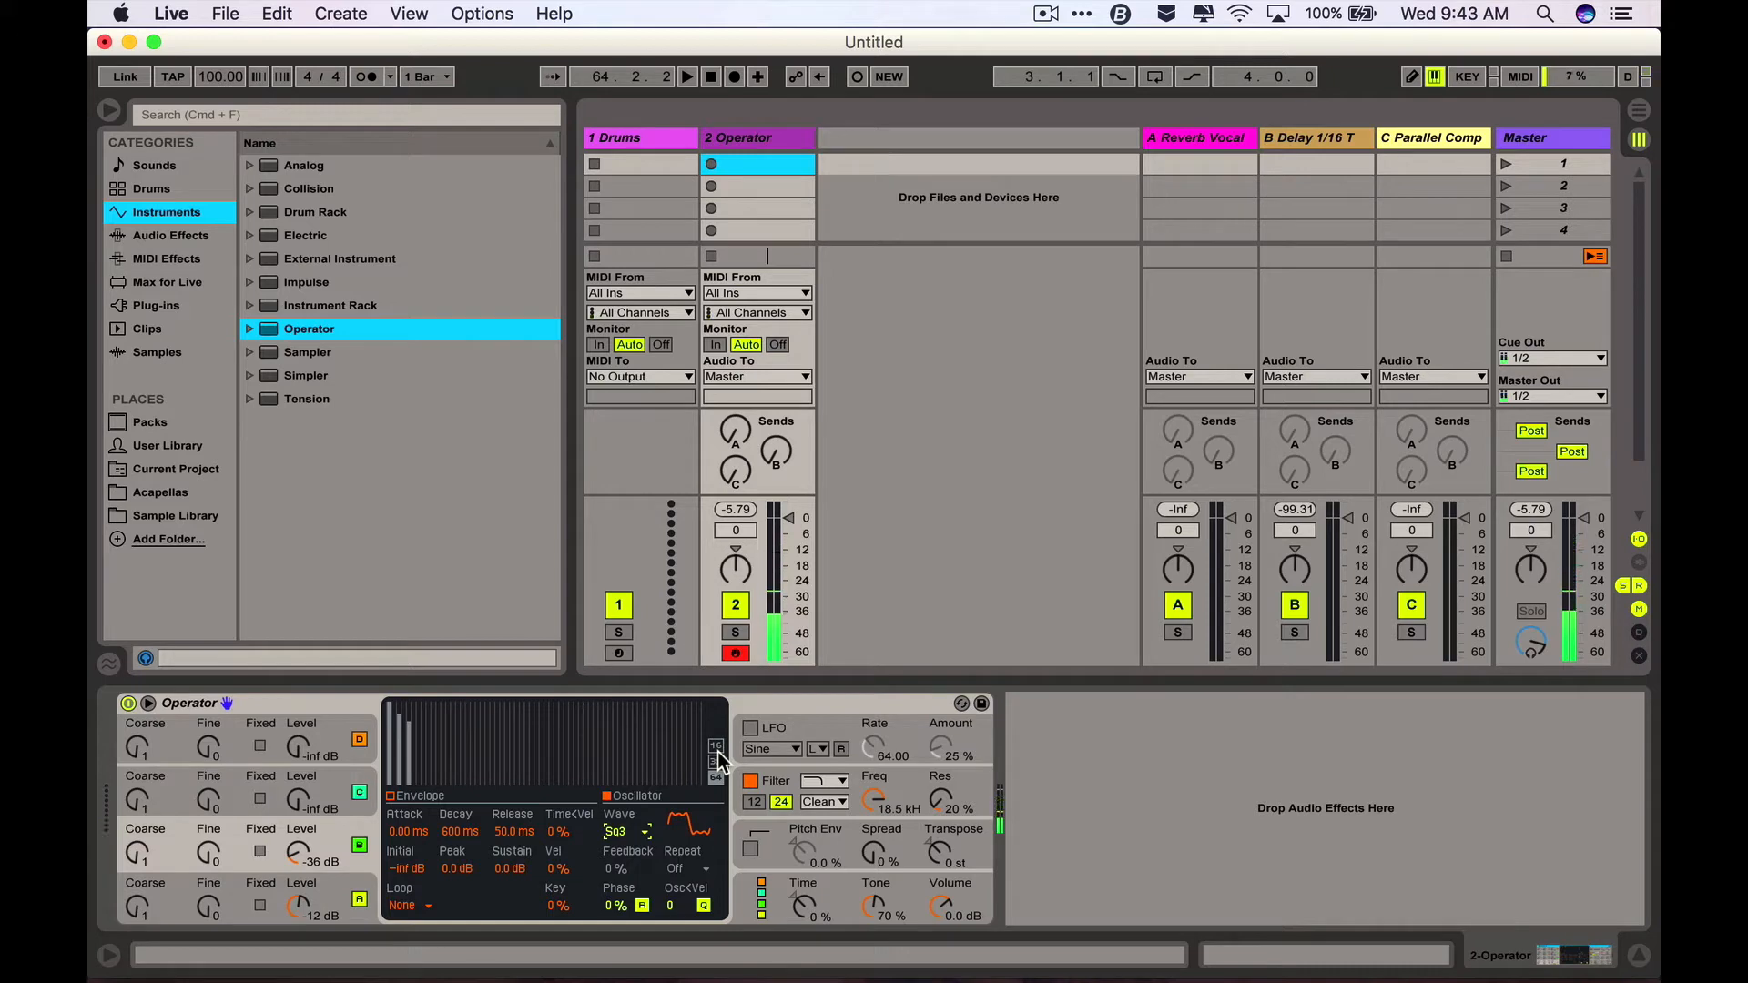
# - Set Operator's Spread to 41 %
pyautogui.click(768, 849)
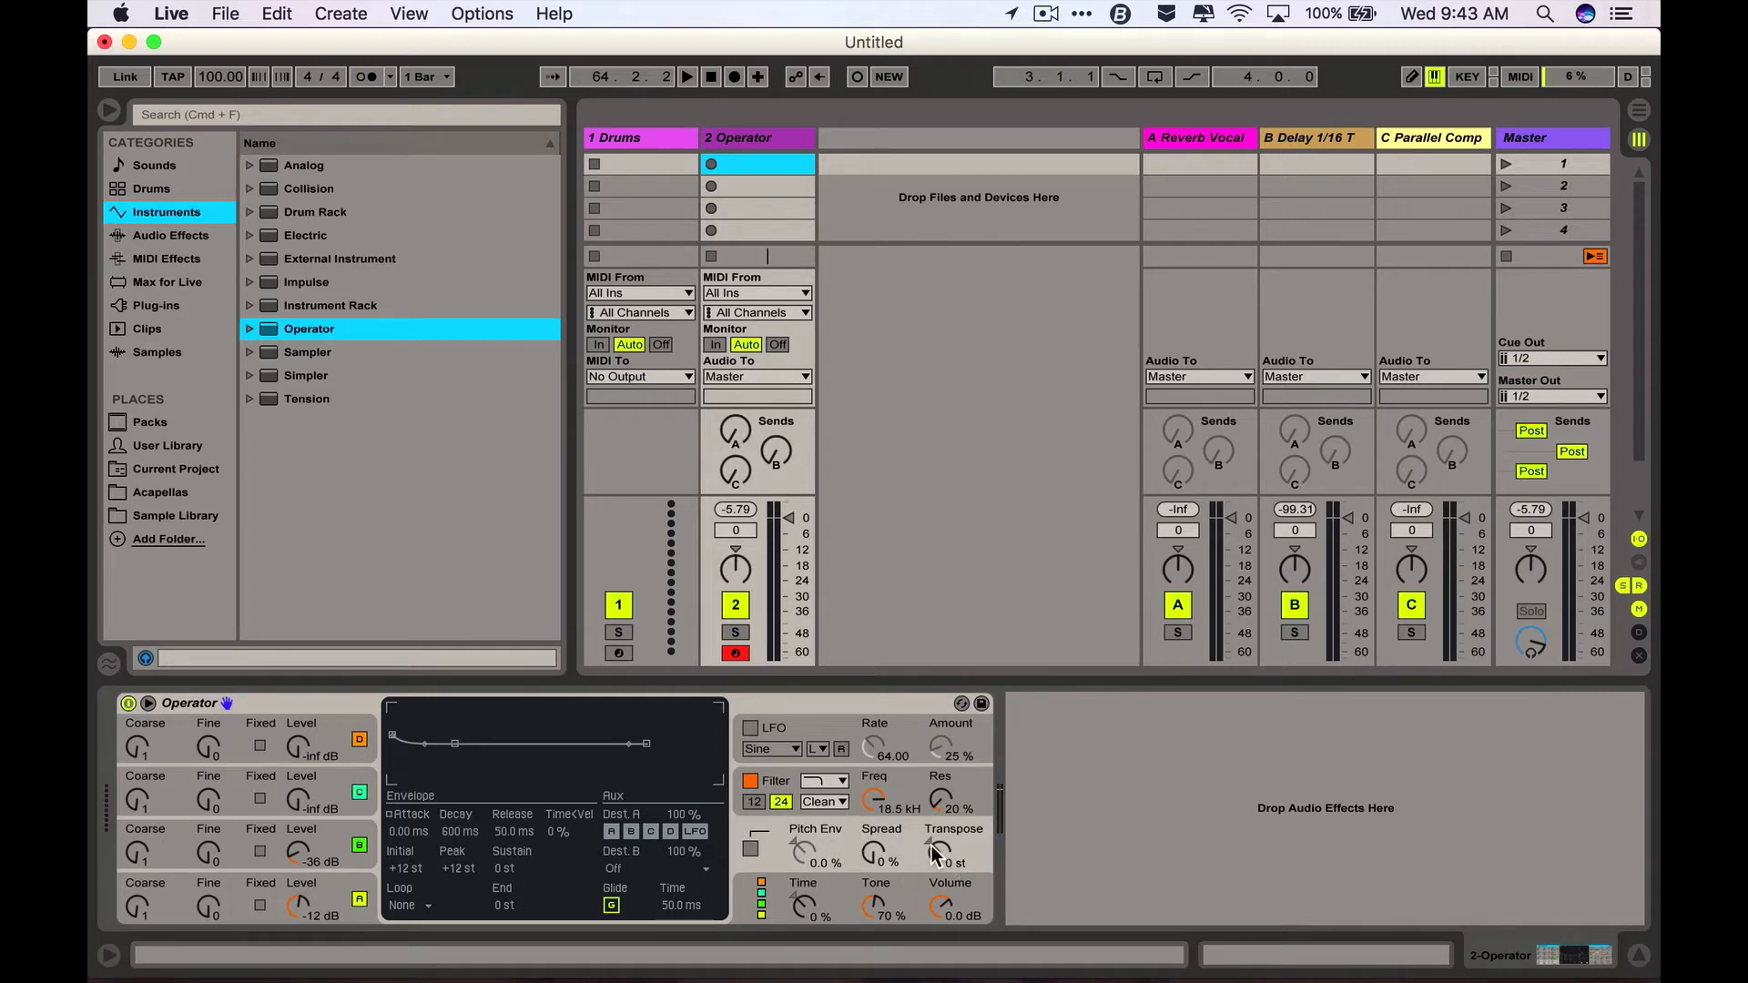
pyautogui.click(872, 854)
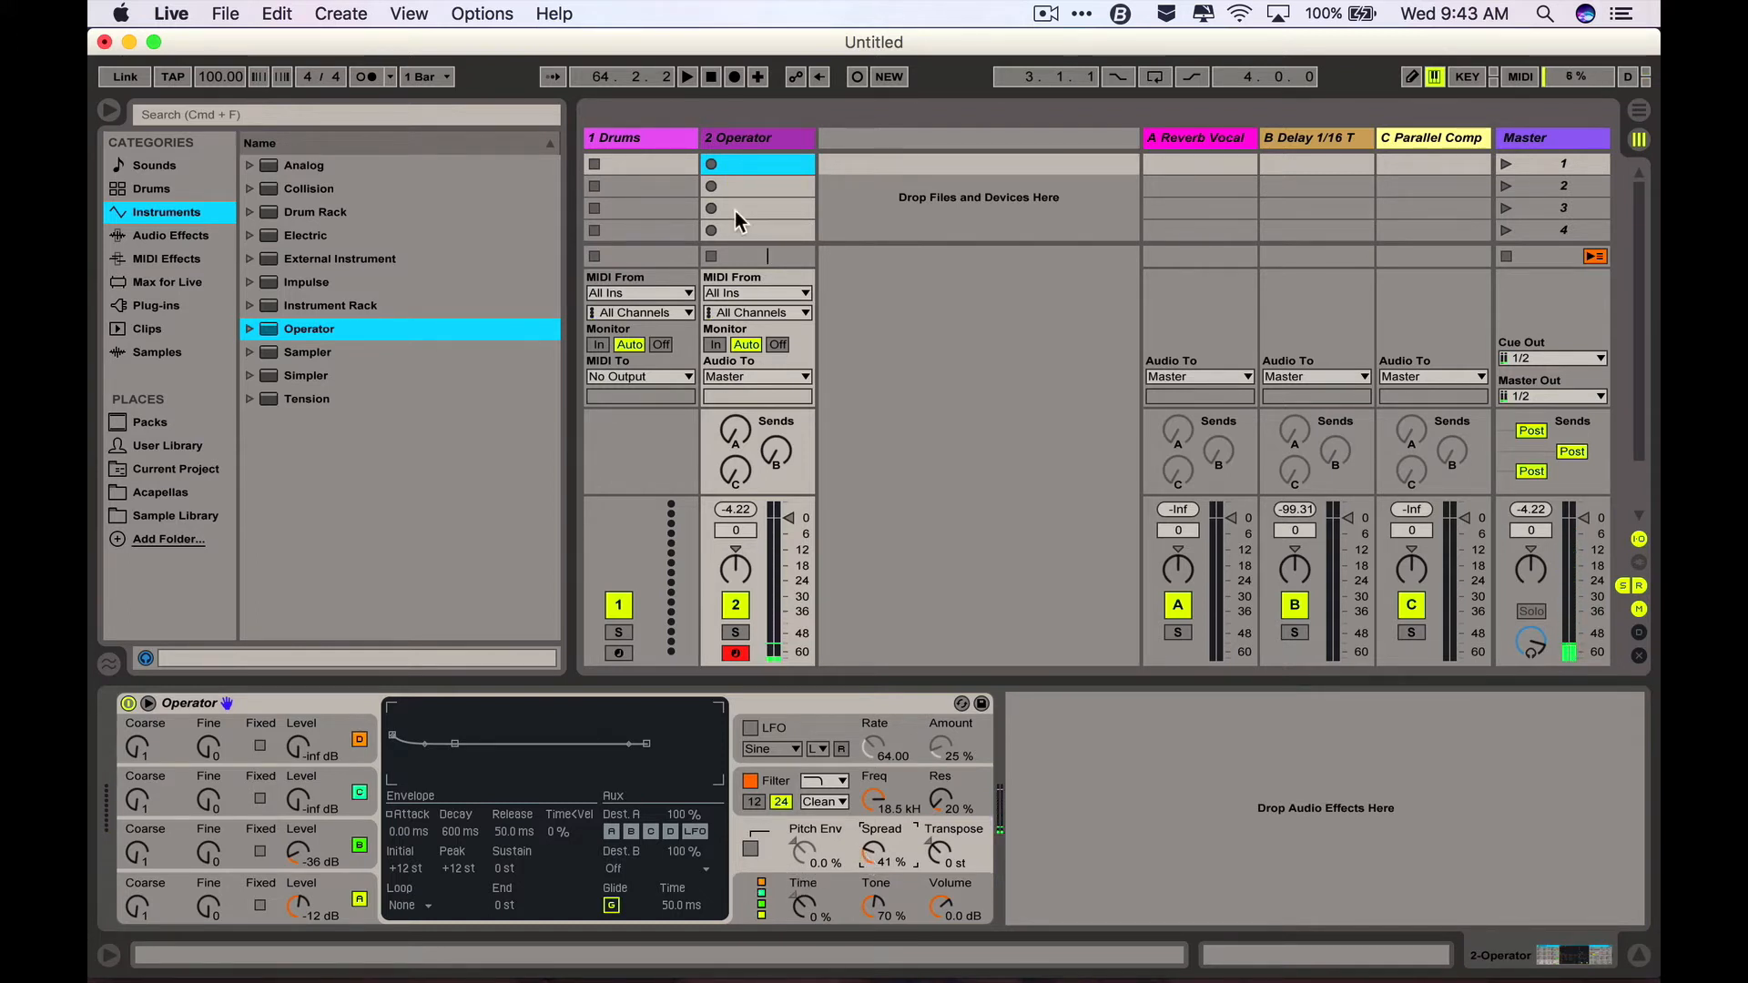
# - Create a MIDI clip in the Operator track's first slot and draw a sixteenth-note C2 at its start
pyautogui.doubleClick(750, 160)
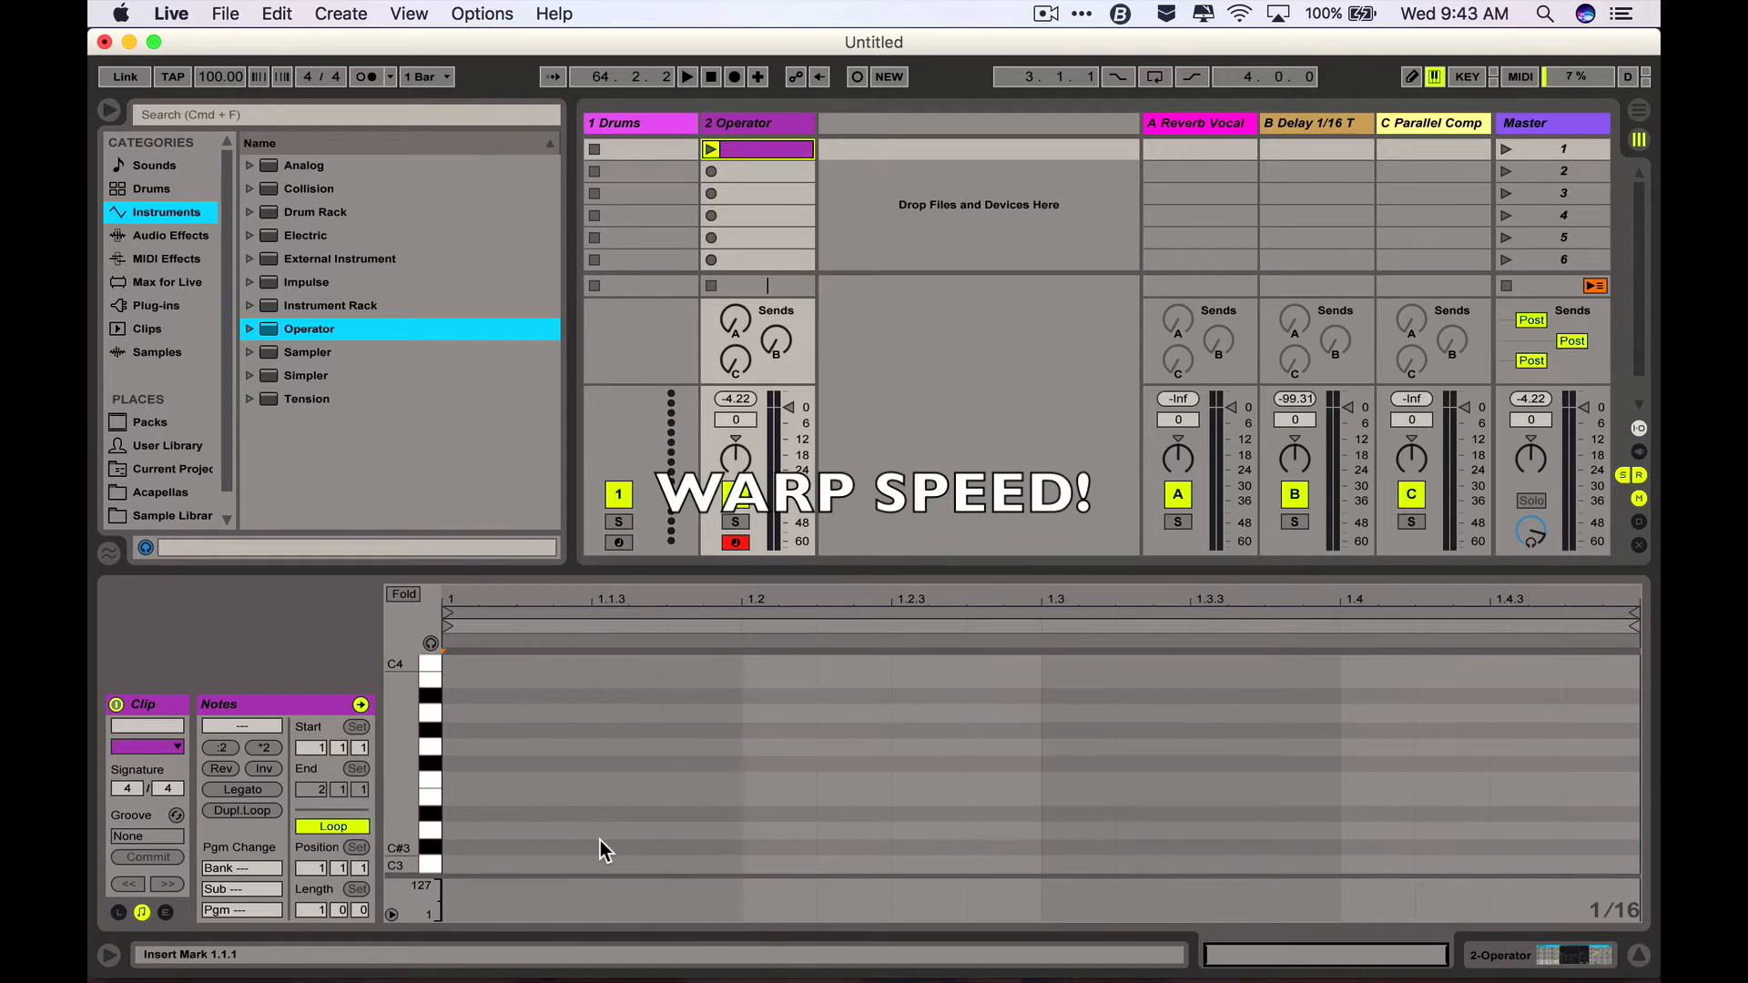
pyautogui.scroll(-6, 599, 840)
pyautogui.press('b')
pyautogui.click(475, 764)
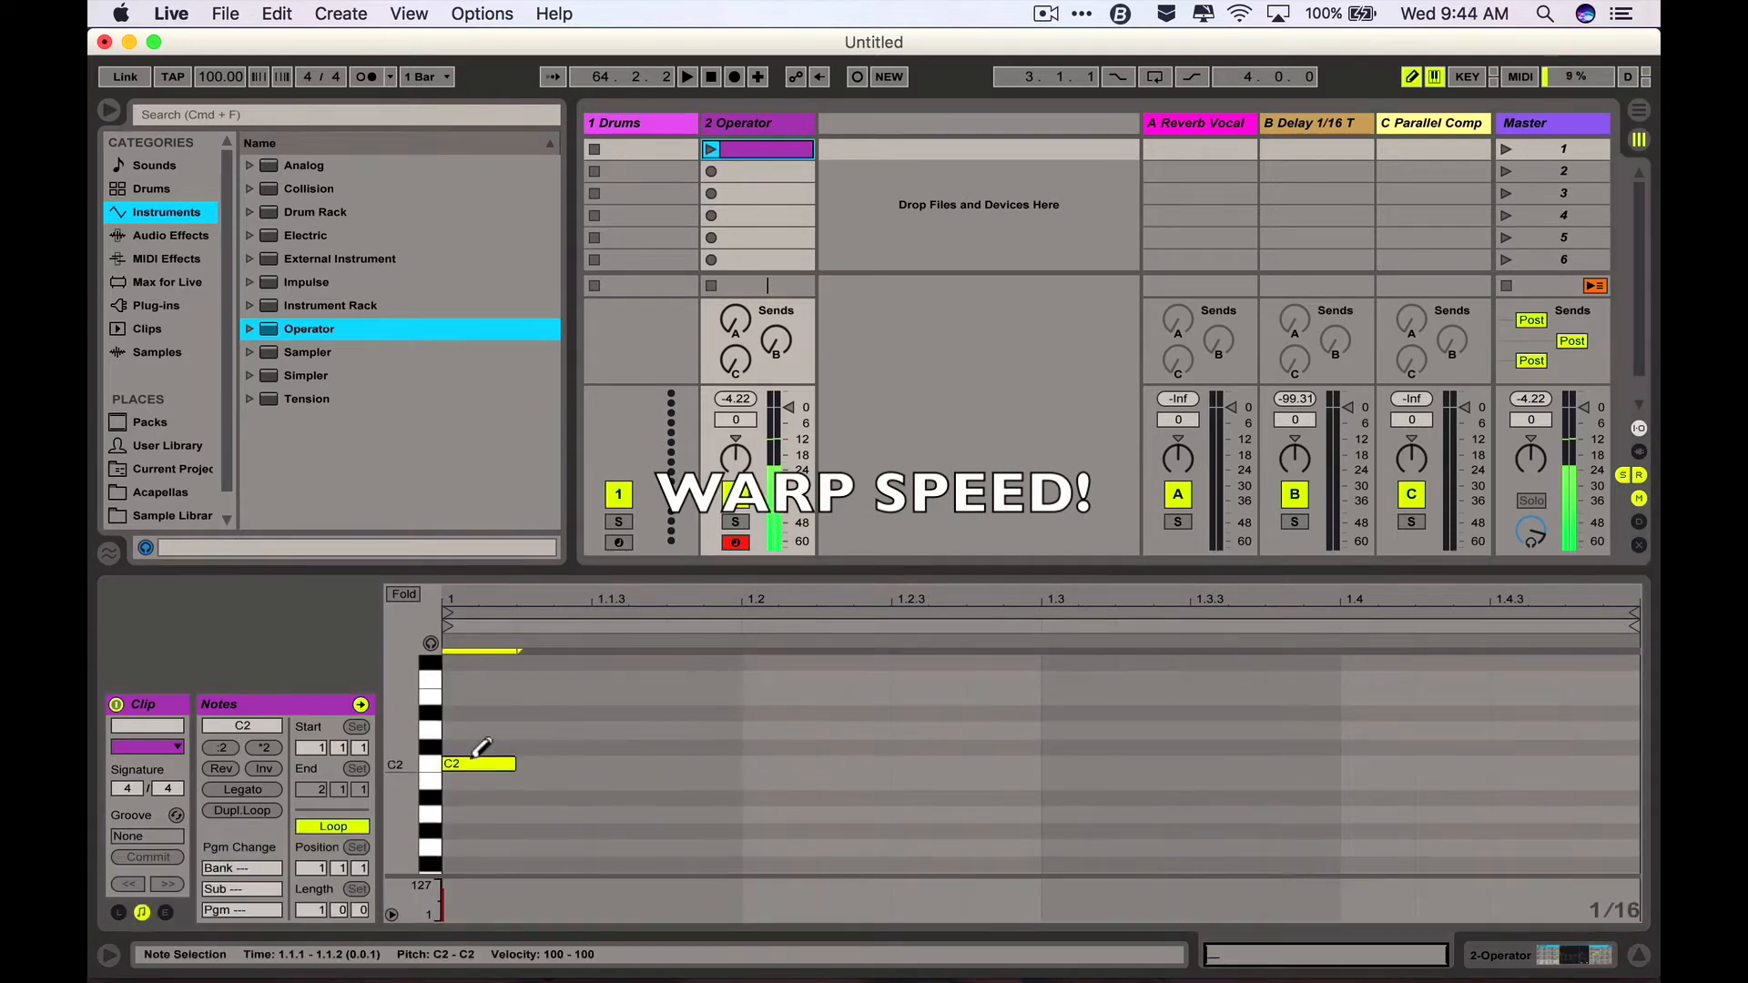
# - Draw sixteenth notes G#2 at 1.1.4, F2 at 1.2.3, C#2 at 1.3 and 1.3.4, and A#1 at 1.4.3
pyautogui.scroll(4, 631, 735)
pyautogui.click(630, 735)
pyautogui.click(630, 735)
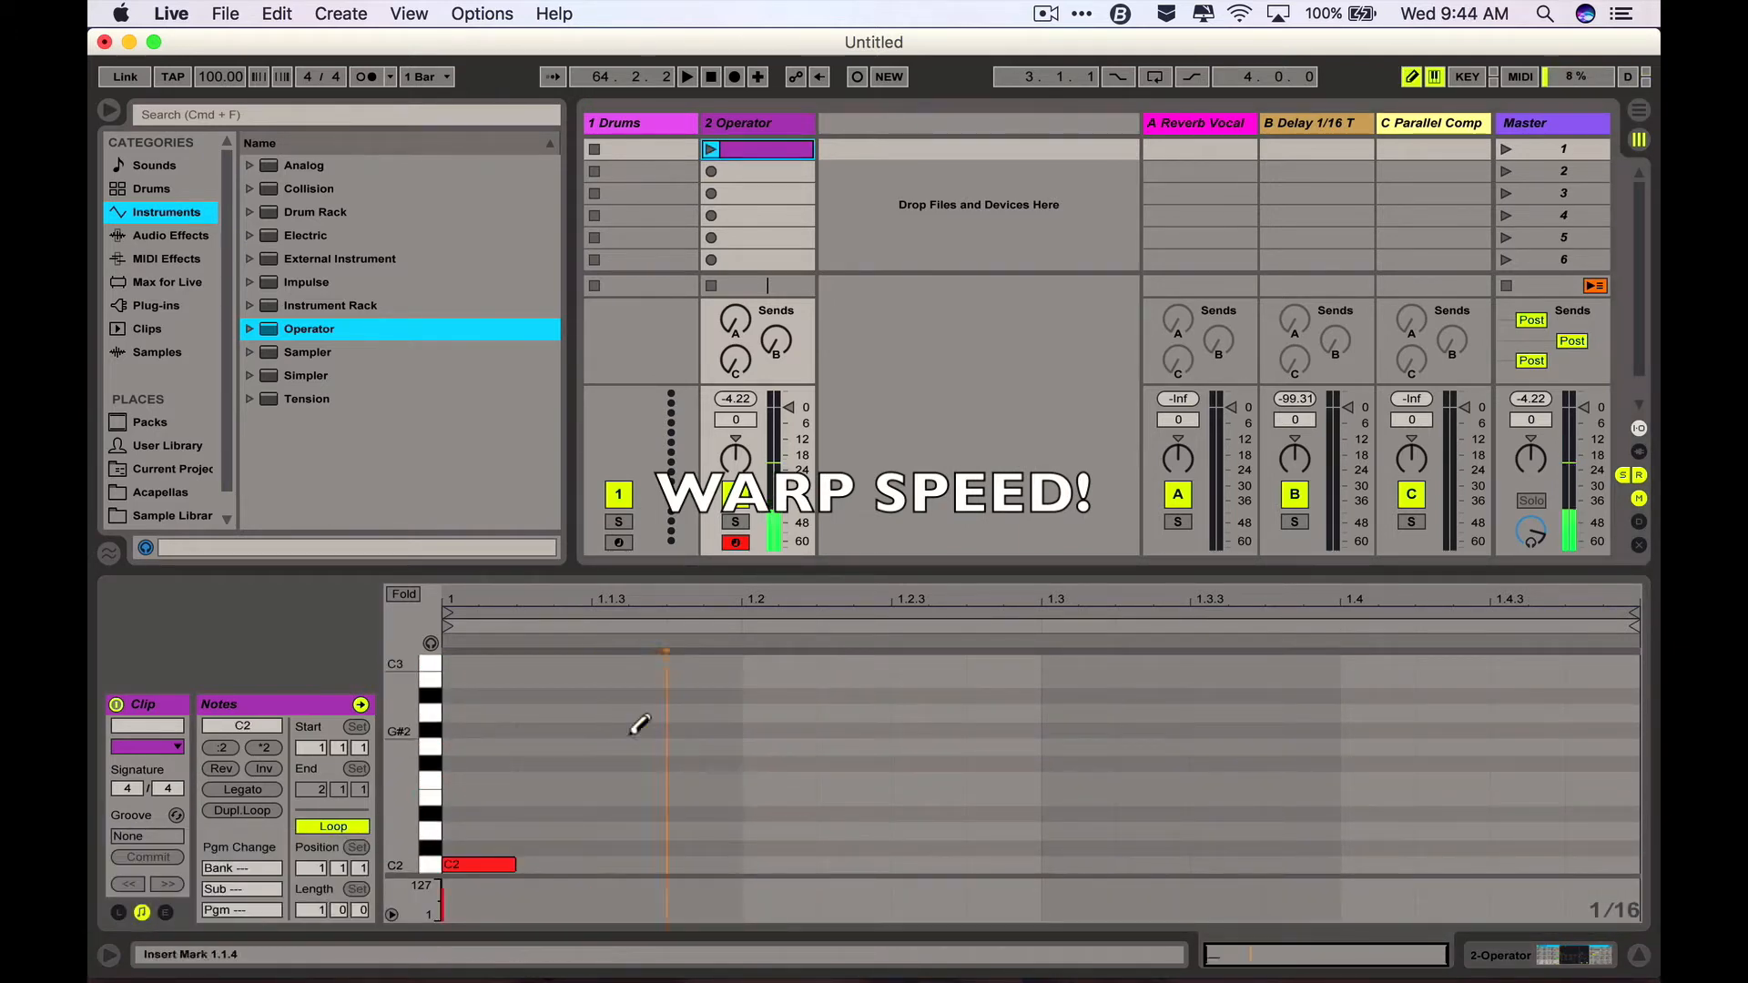
pyautogui.click(688, 731)
pyautogui.click(915, 782)
pyautogui.click(1060, 848)
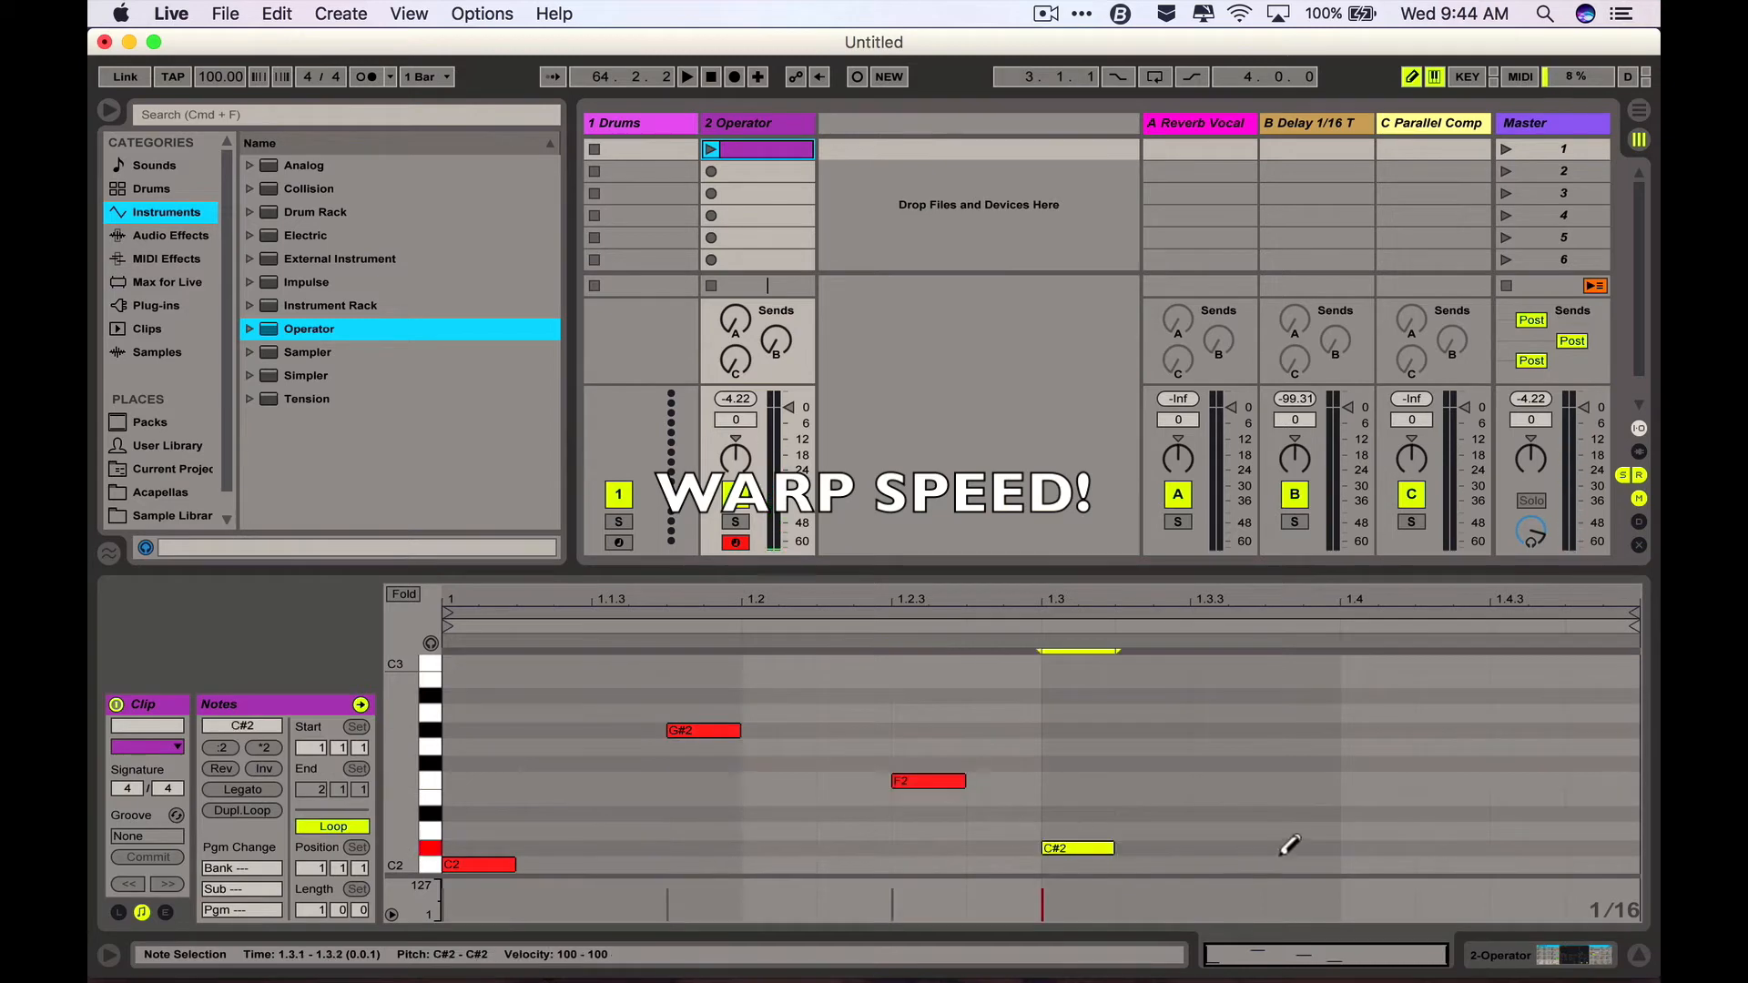
pyautogui.click(1289, 848)
pyautogui.scroll(-2, 1518, 855)
pyautogui.click(1512, 865)
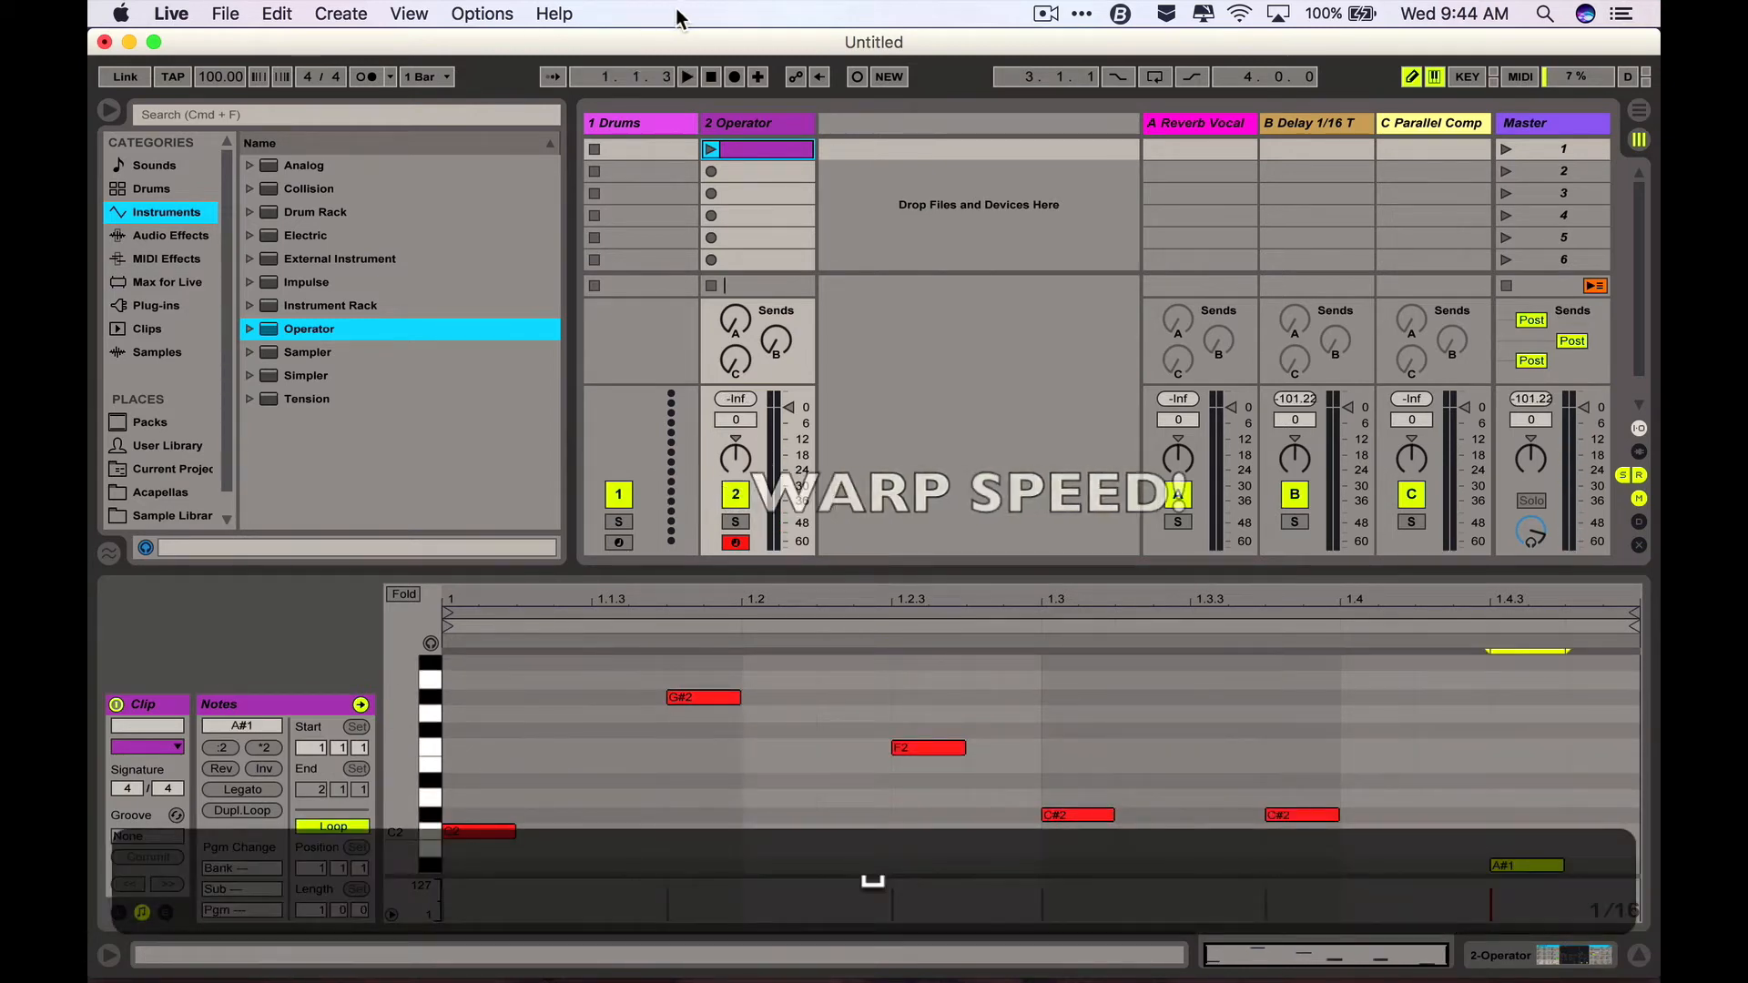
# - Set the song tempo to 140 BPM
pyautogui.click(215, 74)
pyautogui.write('1')
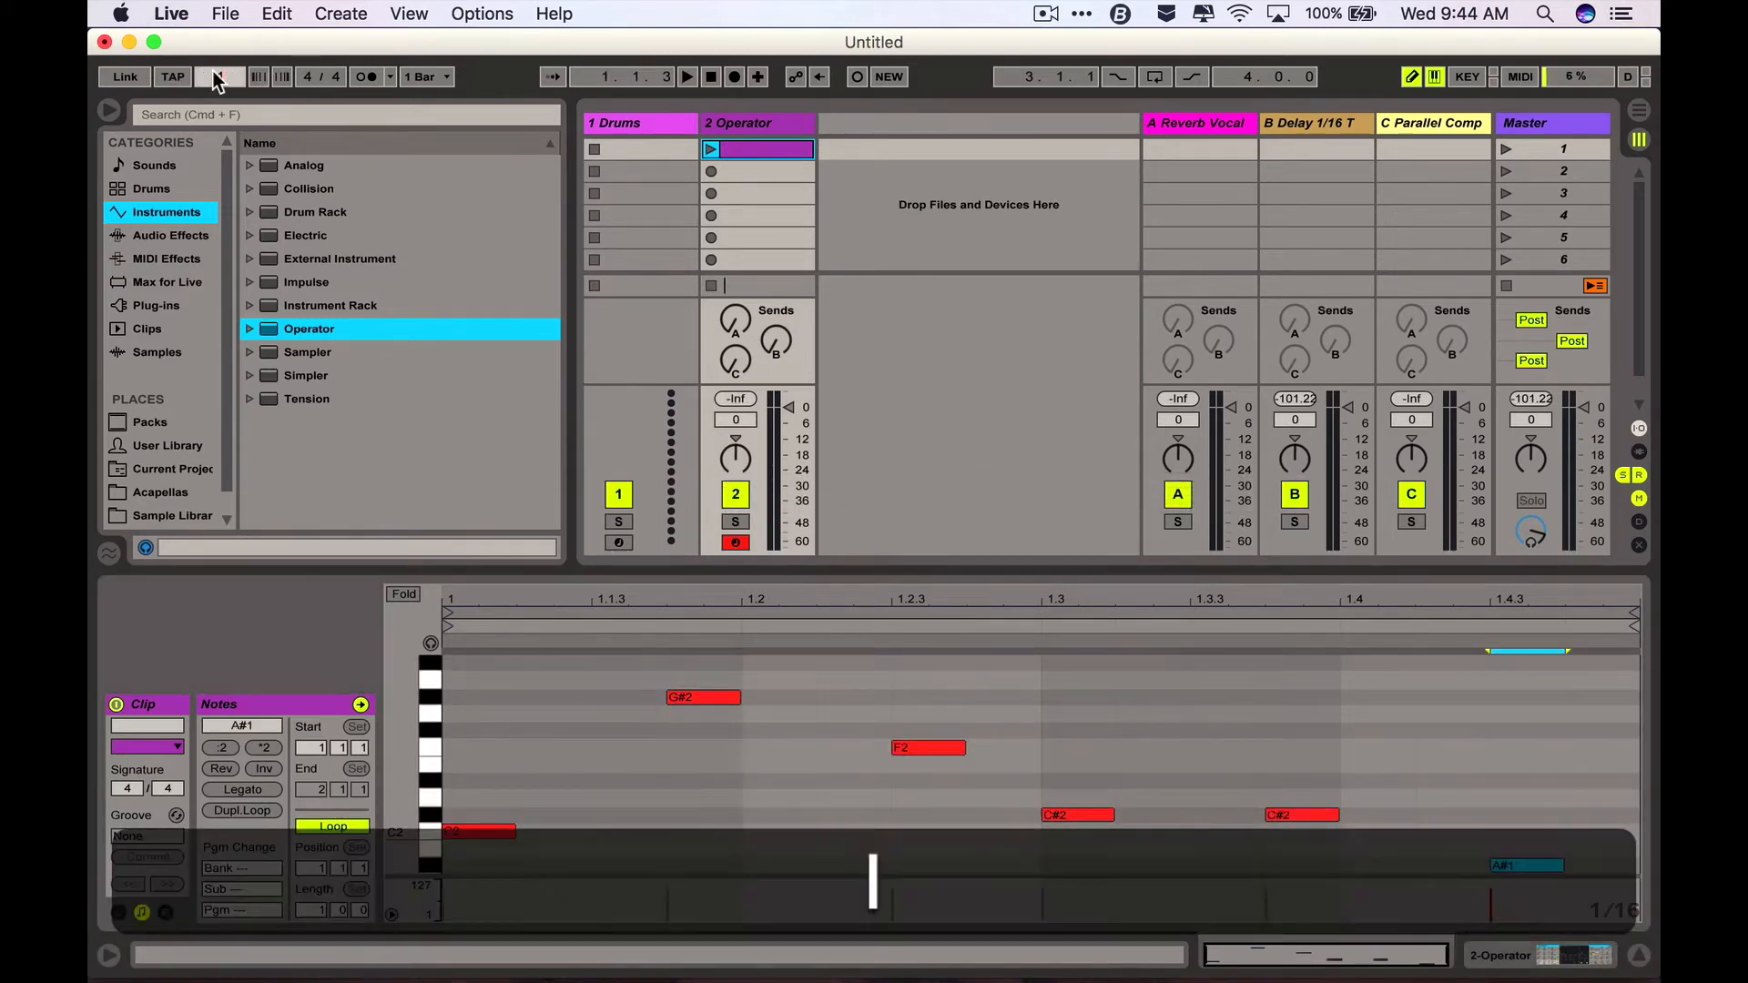
pyautogui.write('40')
pyautogui.press('Return')
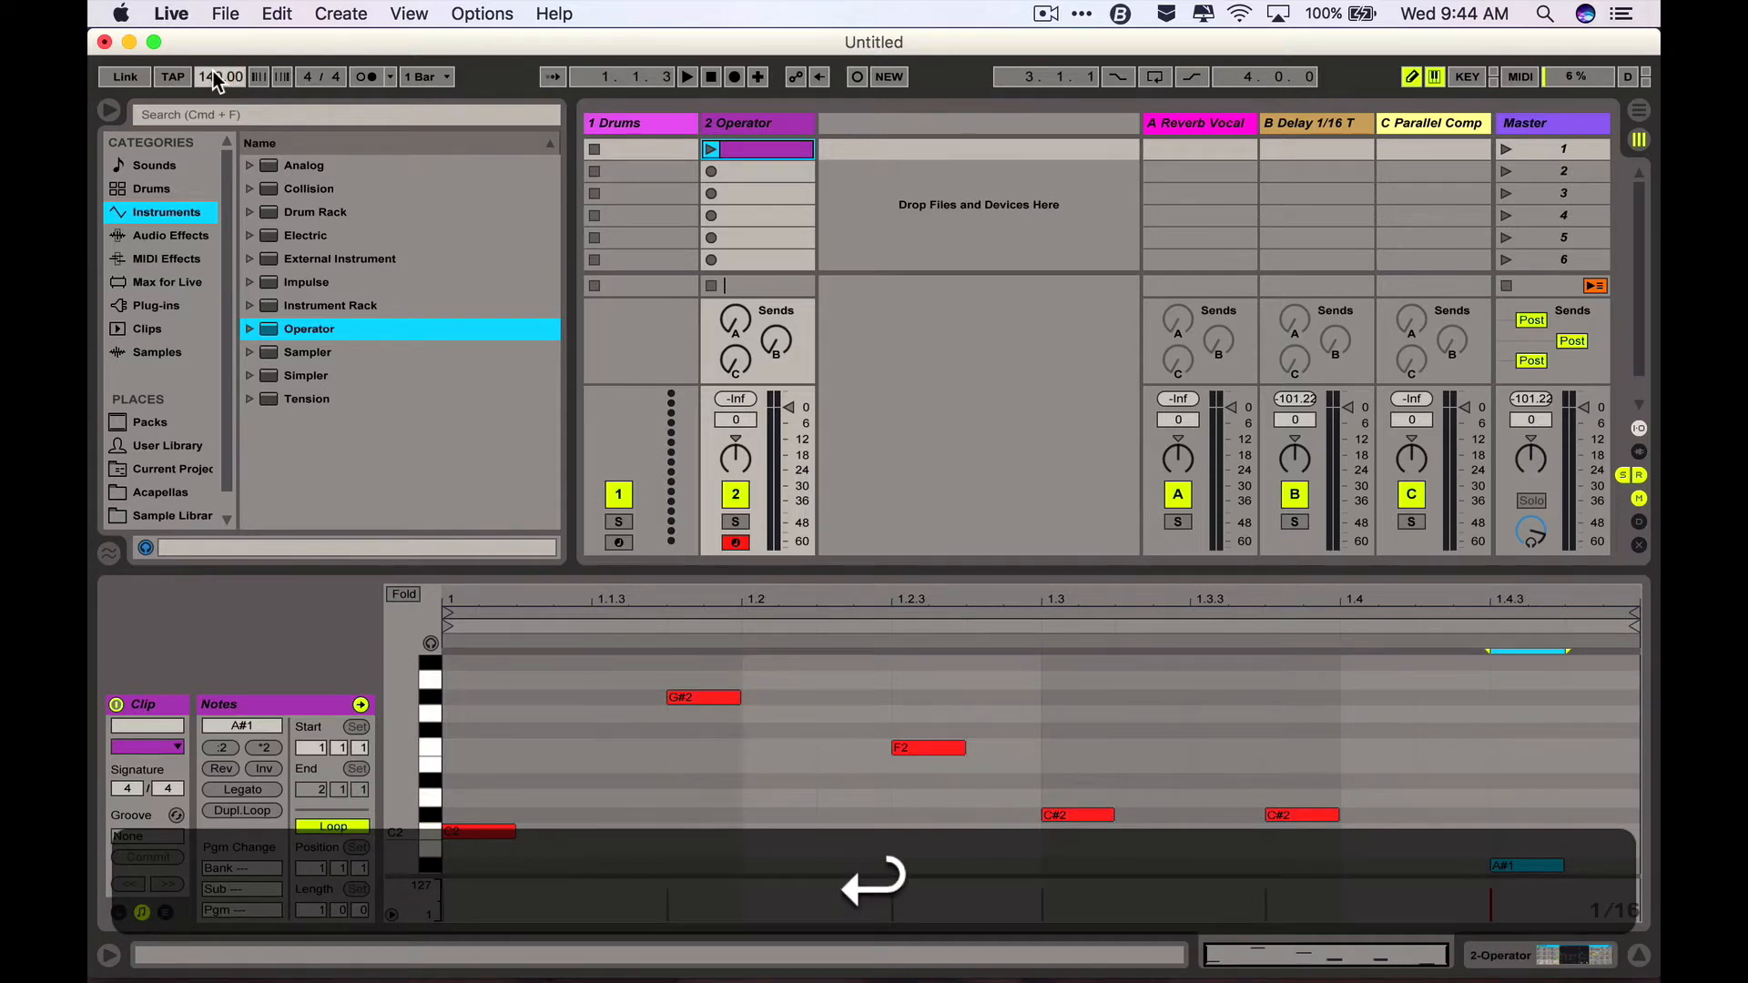
# - Launch the Operator clip to listen to the drawn pattern, and stop playback
pyautogui.press('space')
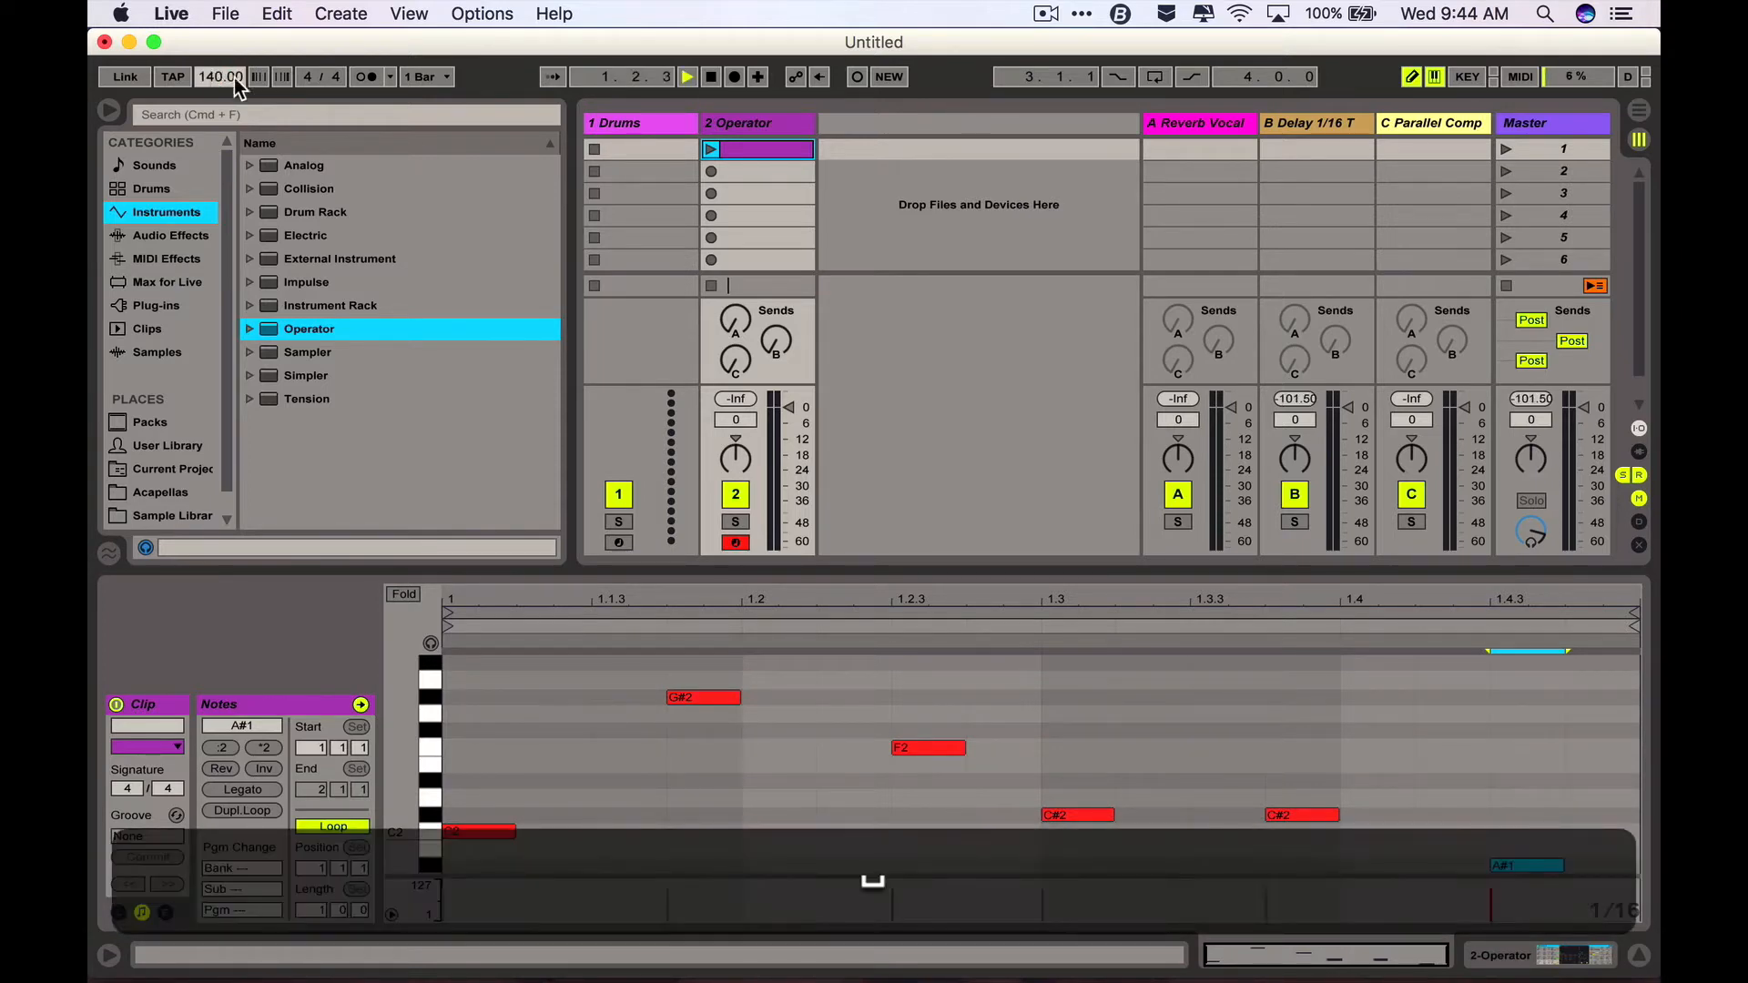
pyautogui.press('space')
pyautogui.click(709, 149)
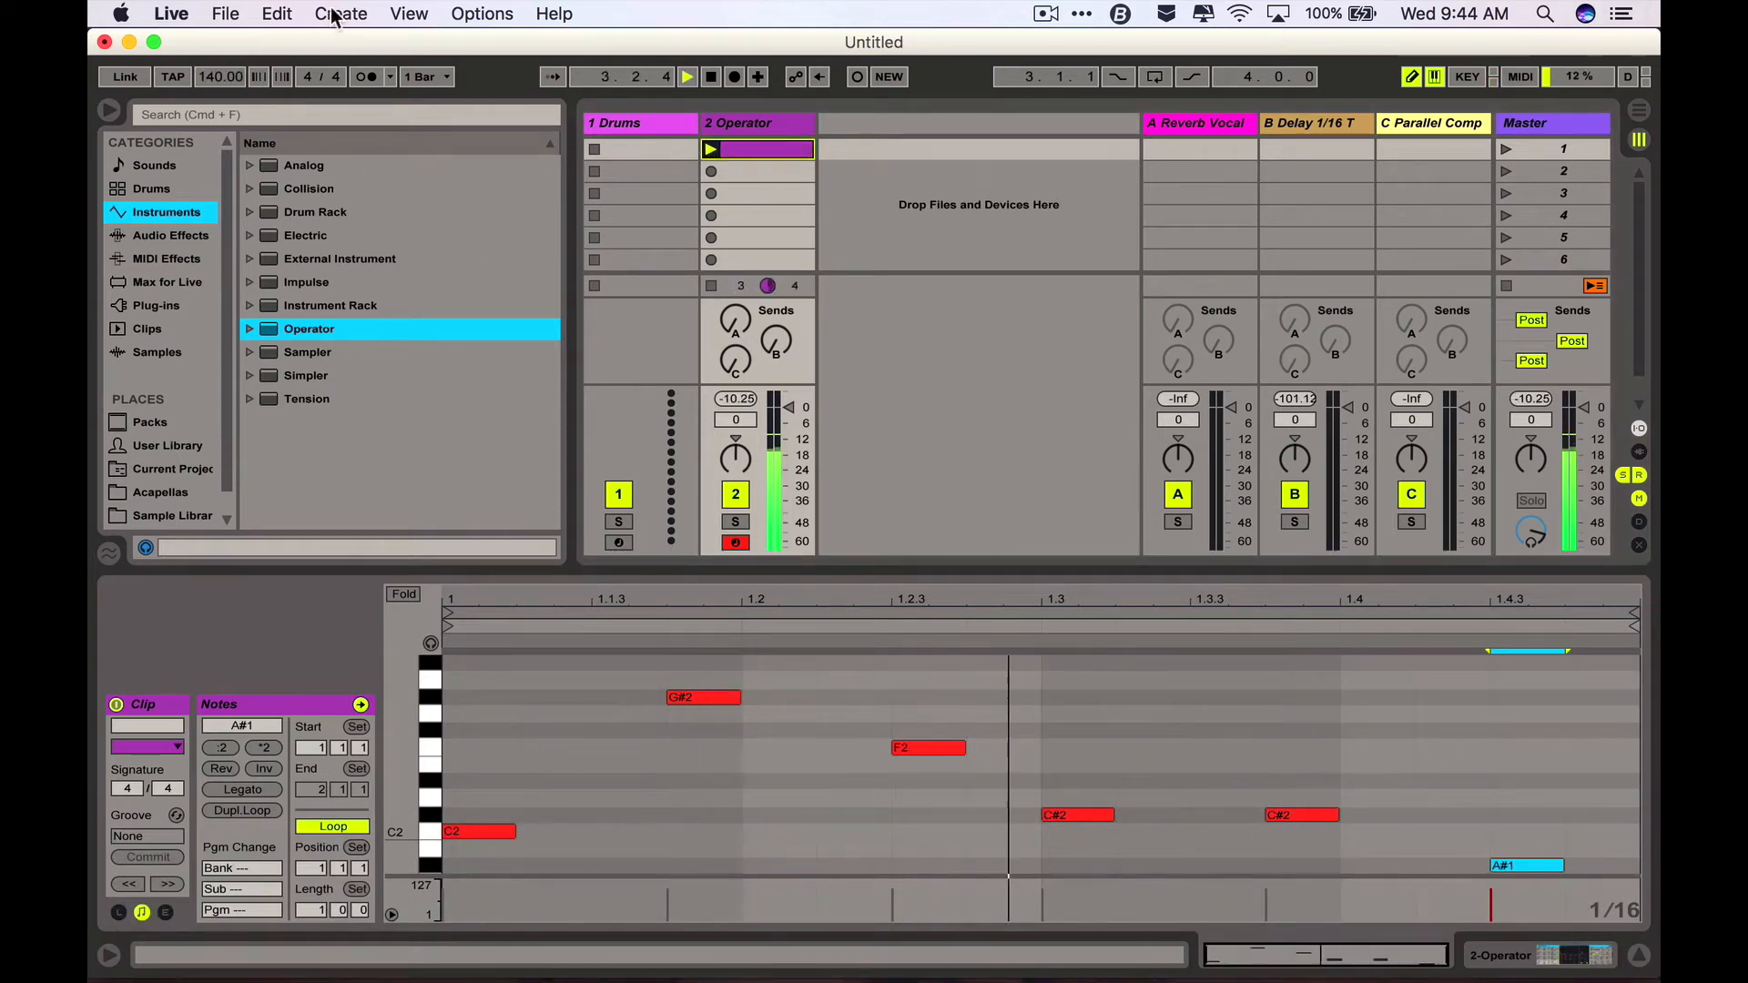
pyautogui.press('space')
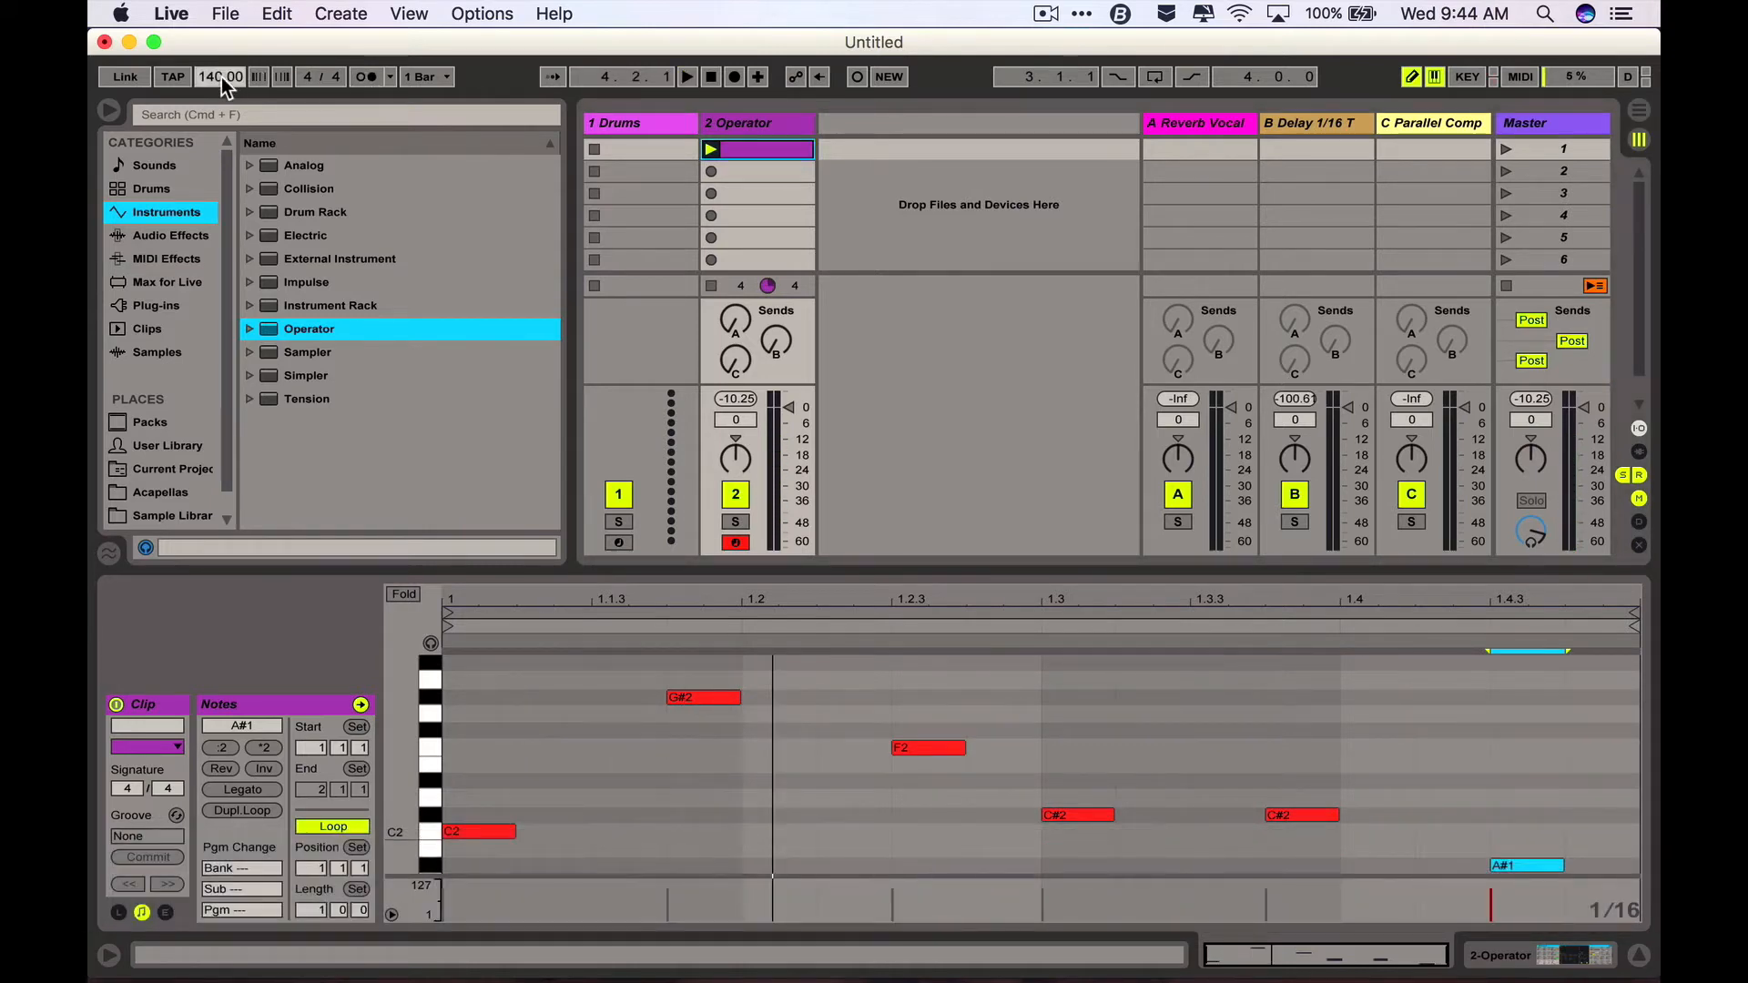
# - Set the song tempo to 130 BPM and play the clip back at that speed
pyautogui.click(221, 77)
pyautogui.write('130')
pyautogui.press('Return')
pyautogui.press('space')
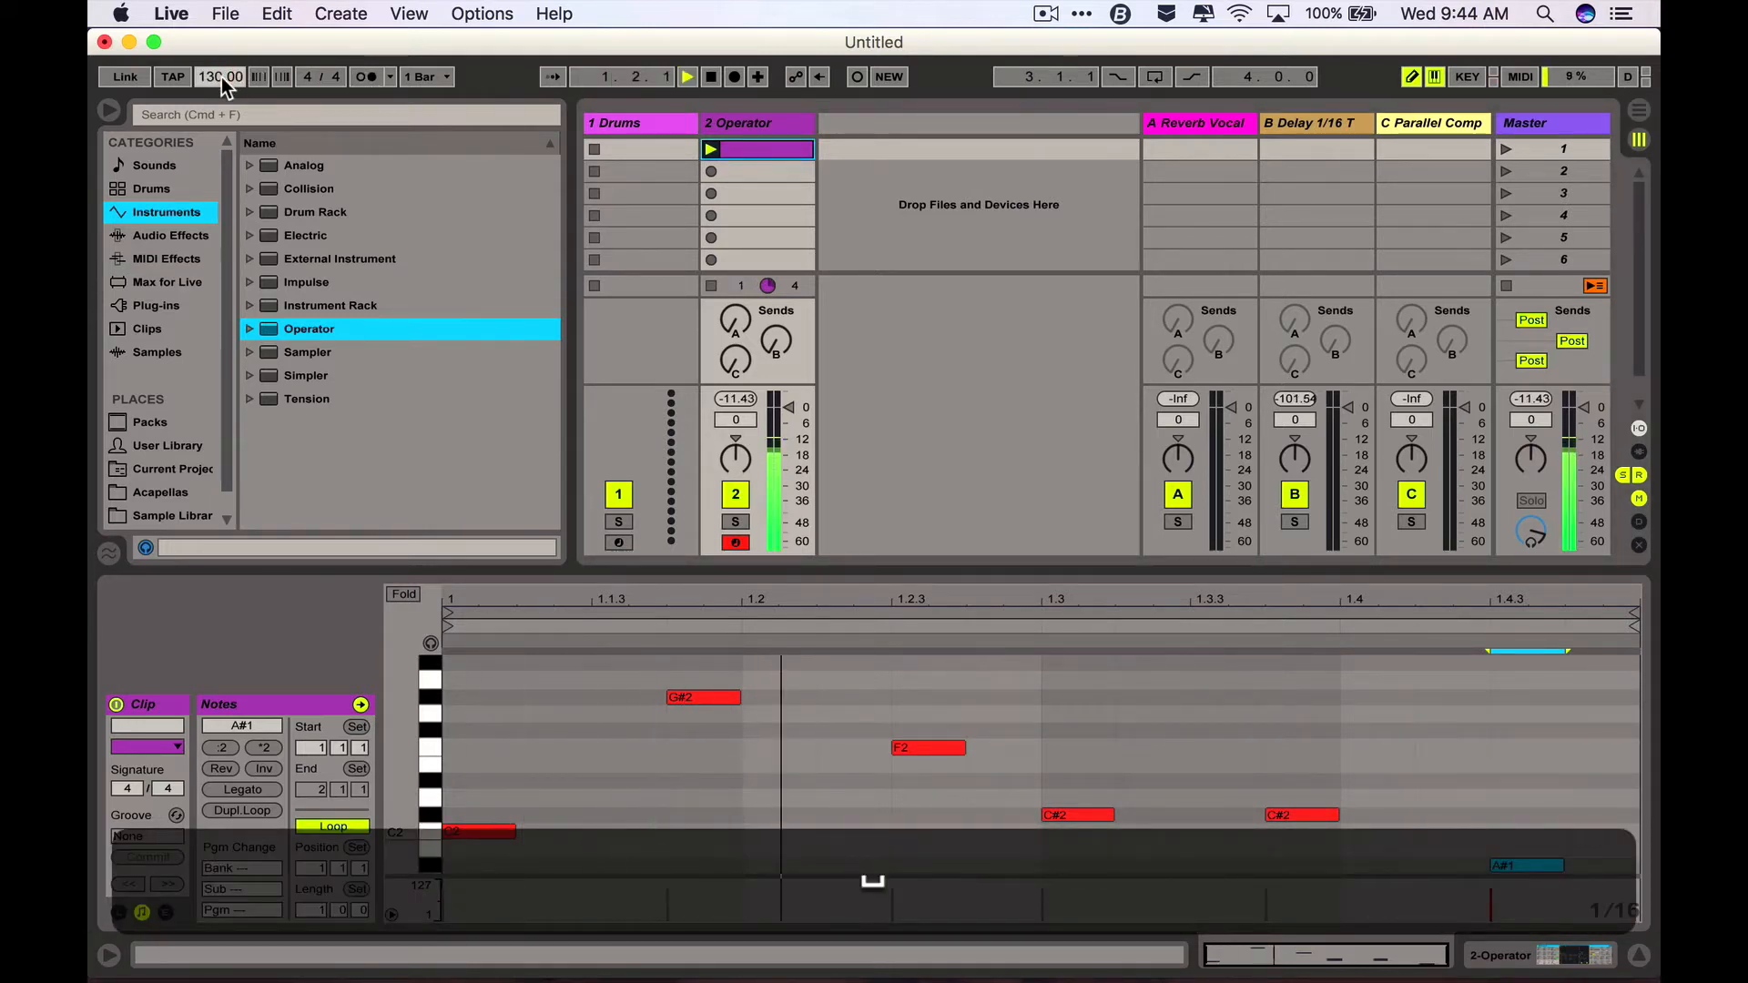
pyautogui.press('space')
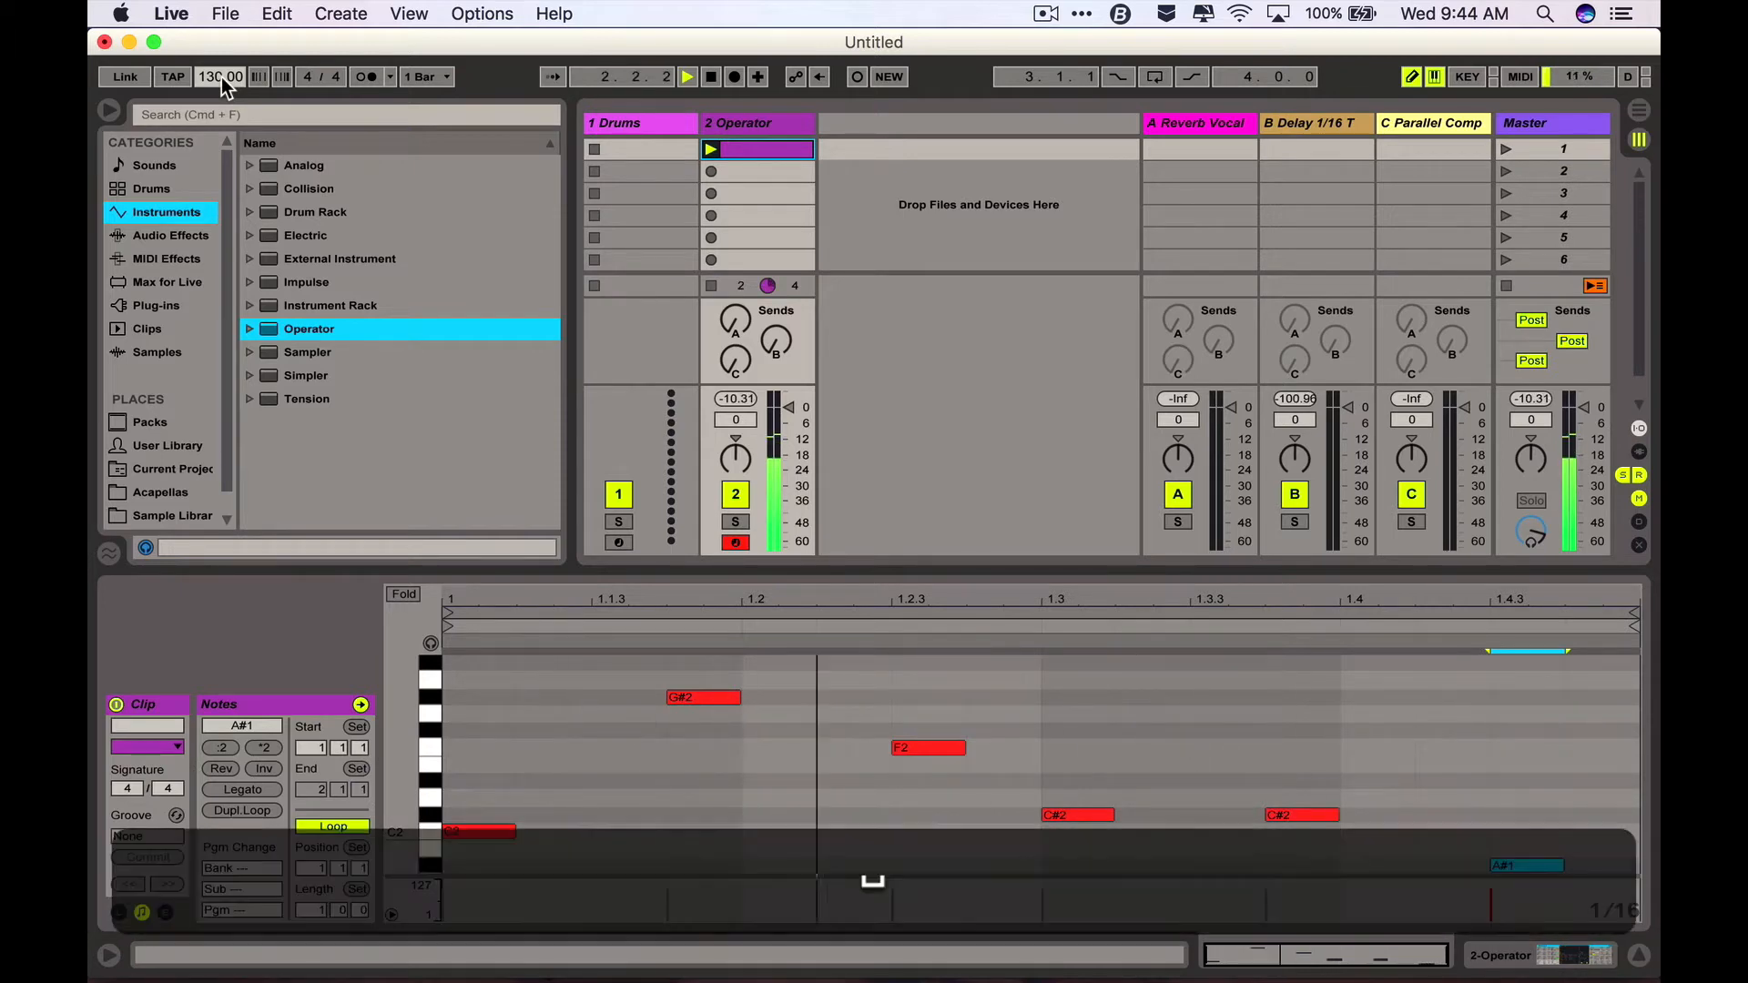
pyautogui.click(317, 910)
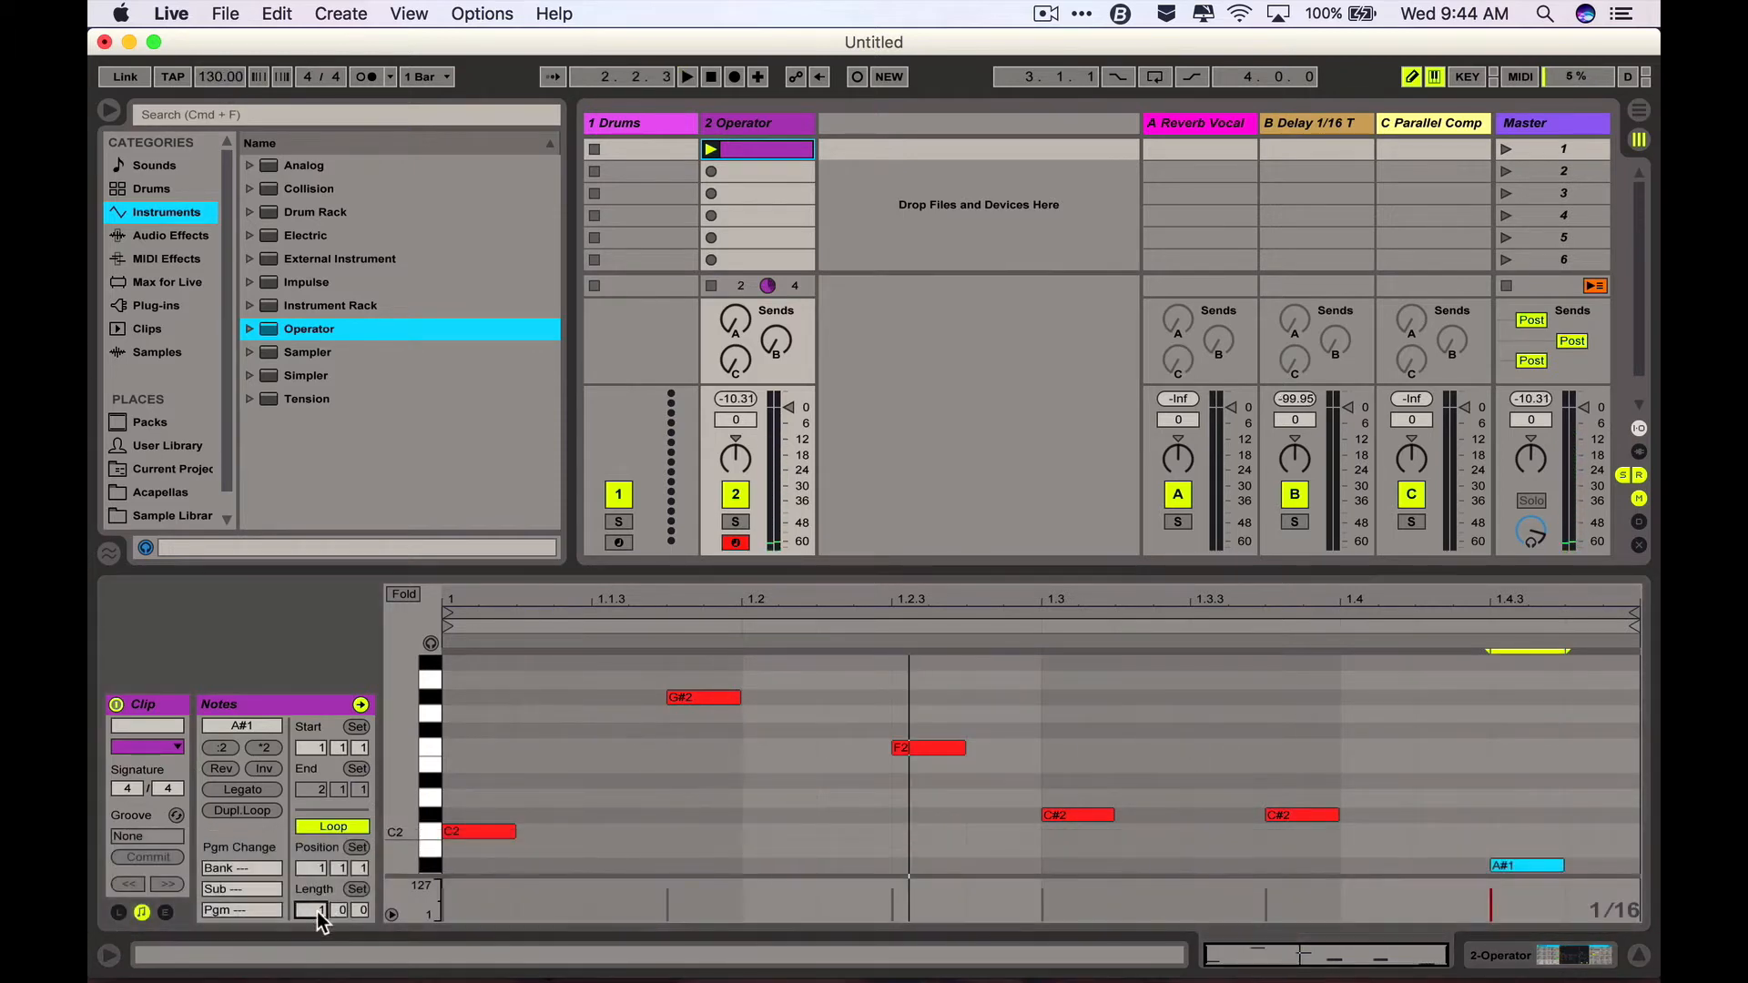
pyautogui.click(258, 745)
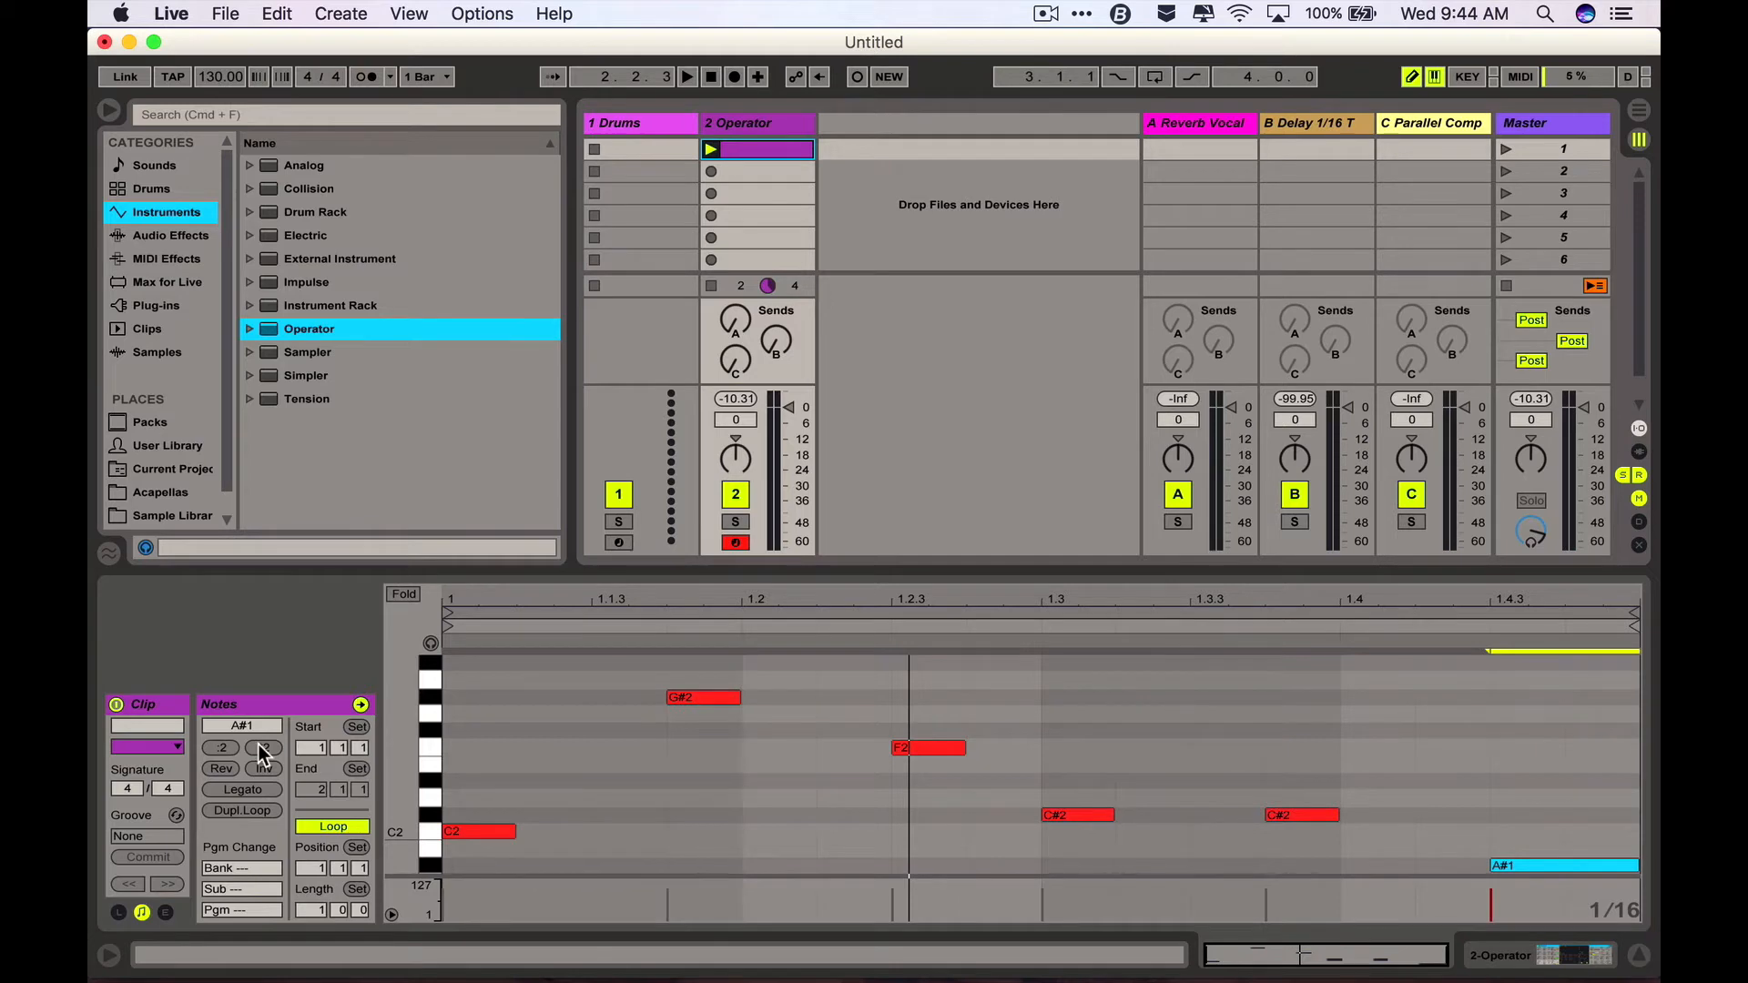
pyautogui.press('super+z')
# - Stretch all the clip's notes to double their length and spacing, and set the loop length to 3 bars
pyautogui.press('super+a')
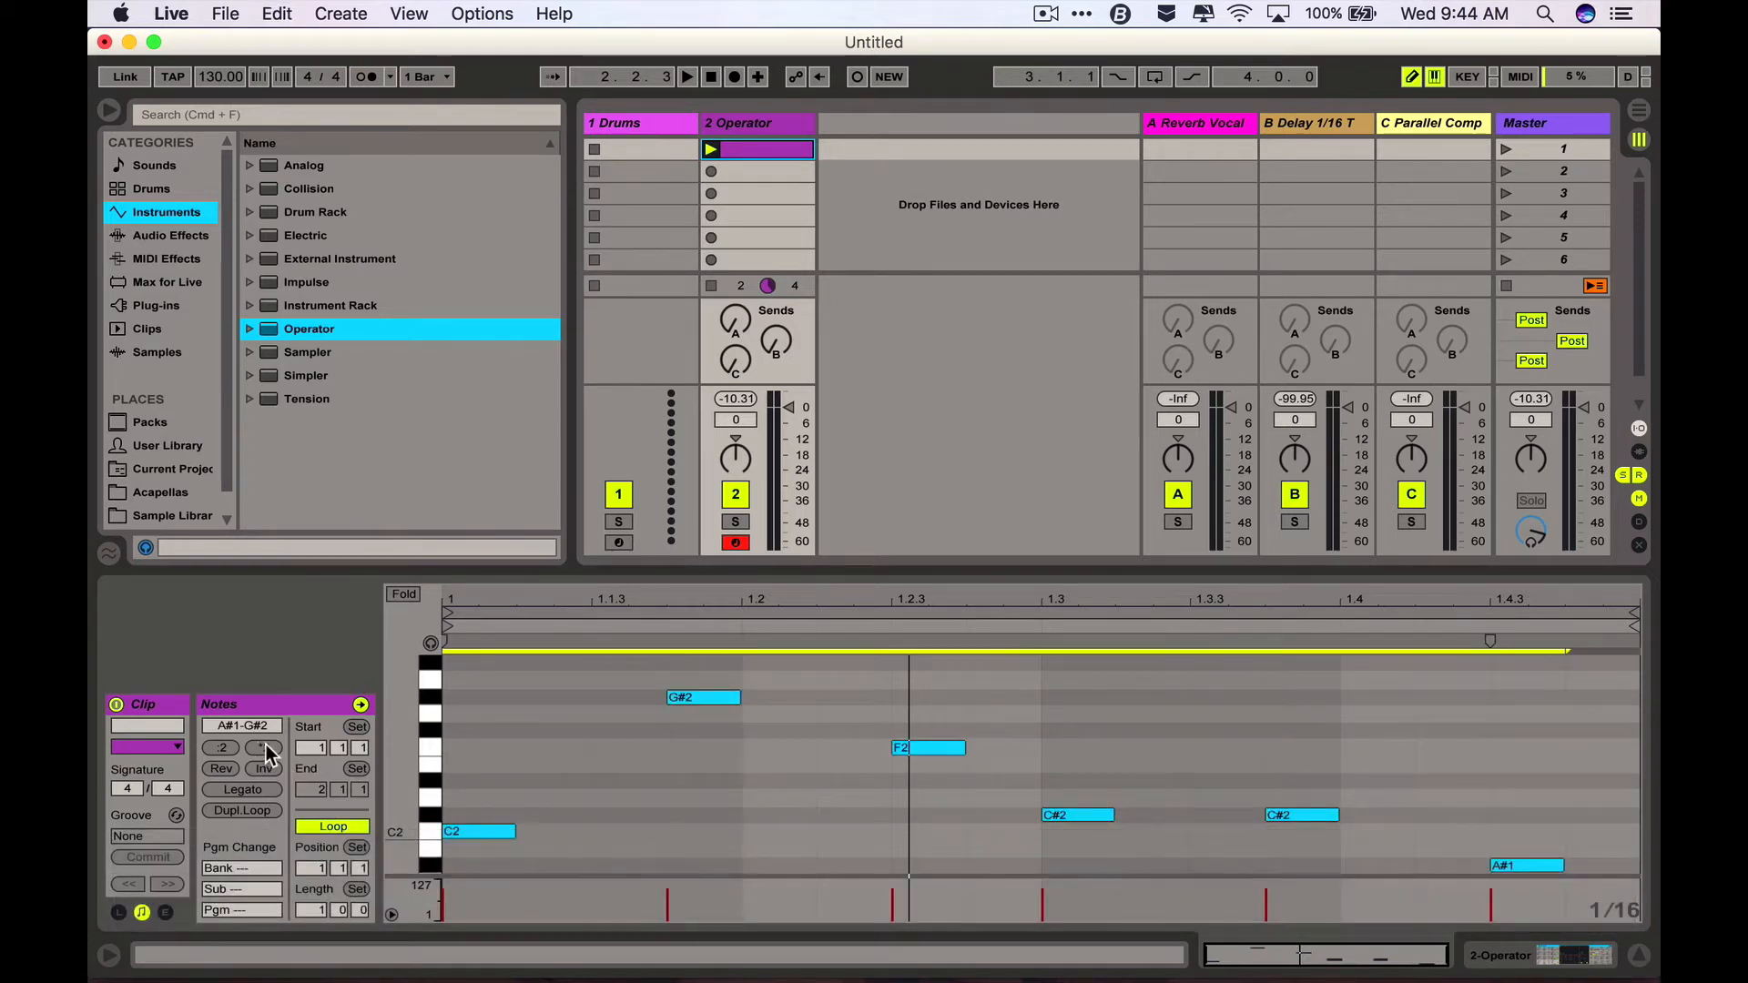
pyautogui.click(264, 748)
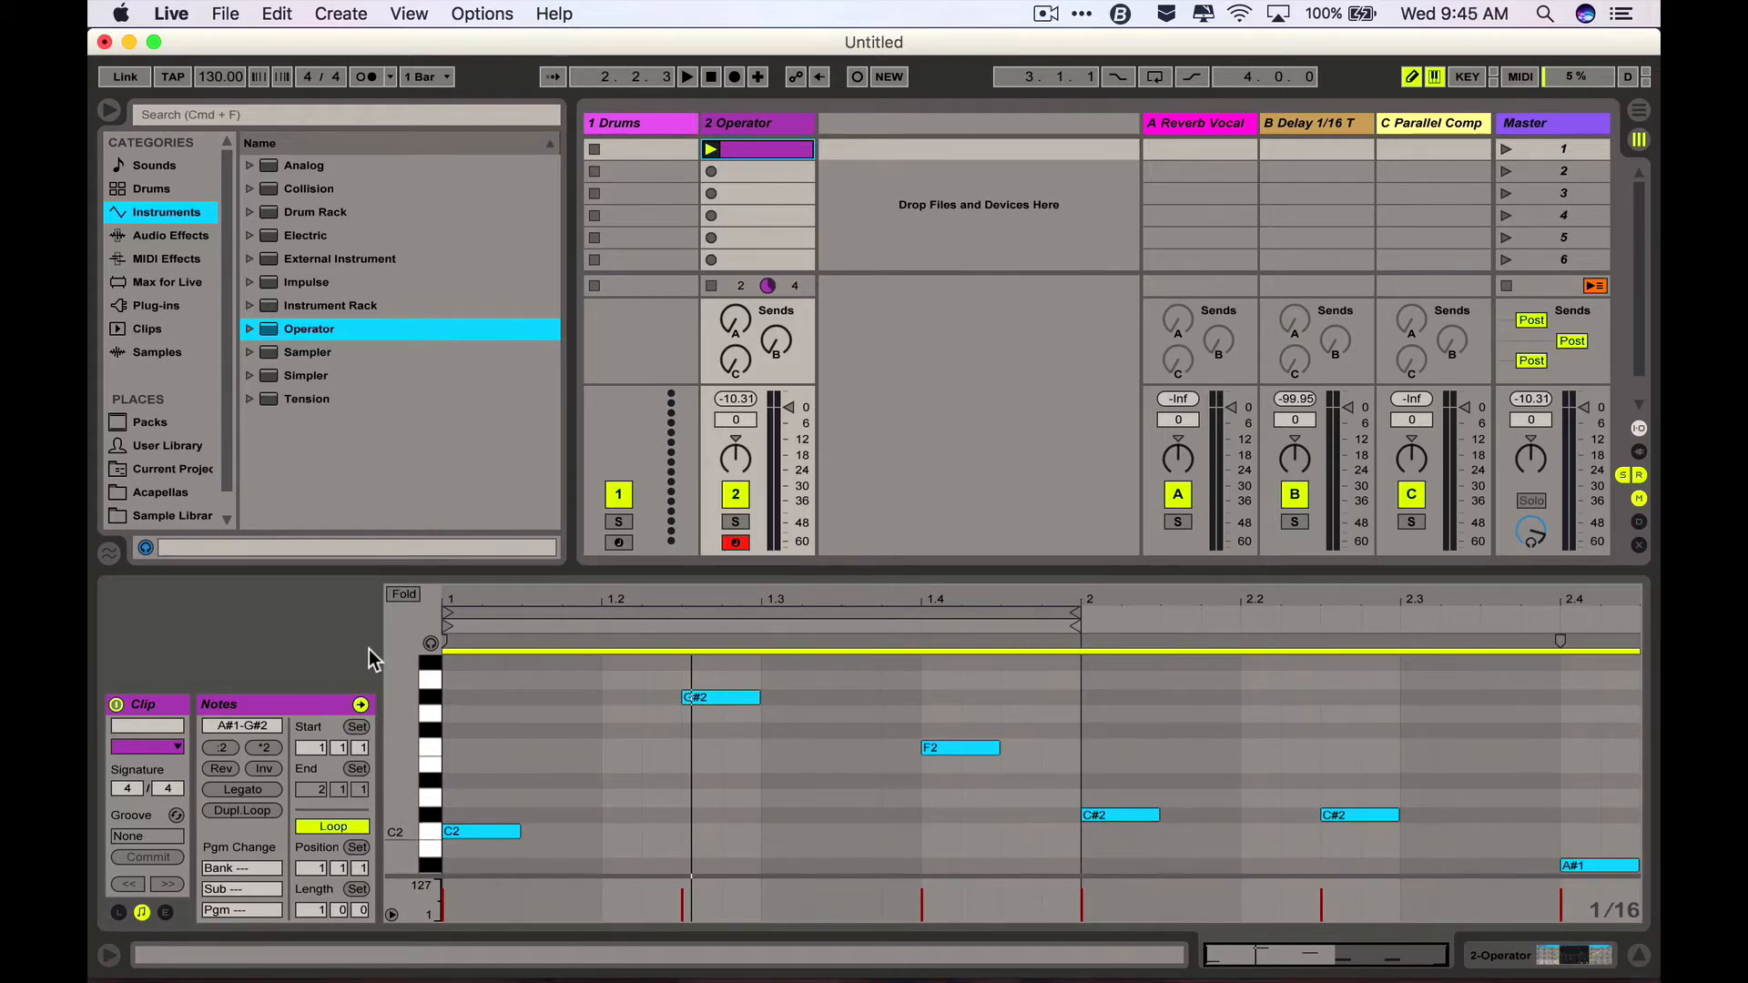
pyautogui.moveTo(319, 911); pyautogui.dragTo(319, 884)
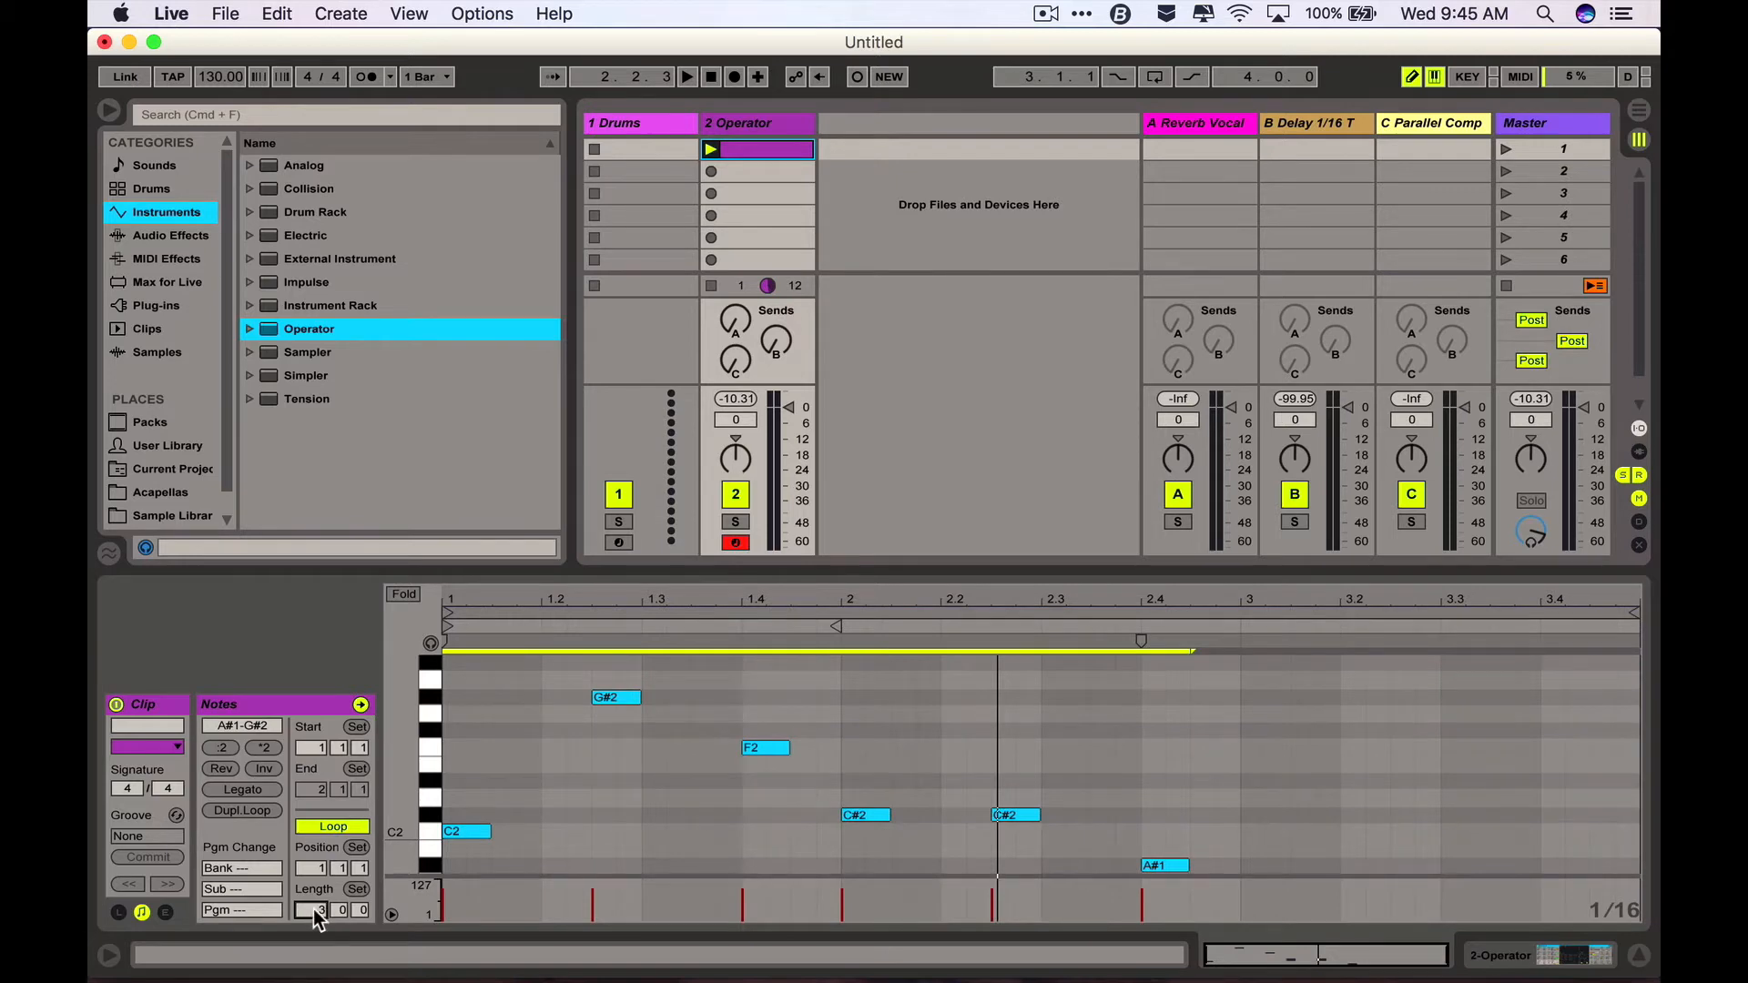
# - Set the Operator clip's loop length to 2 bars
pyautogui.write('3')
pyautogui.press('Return')
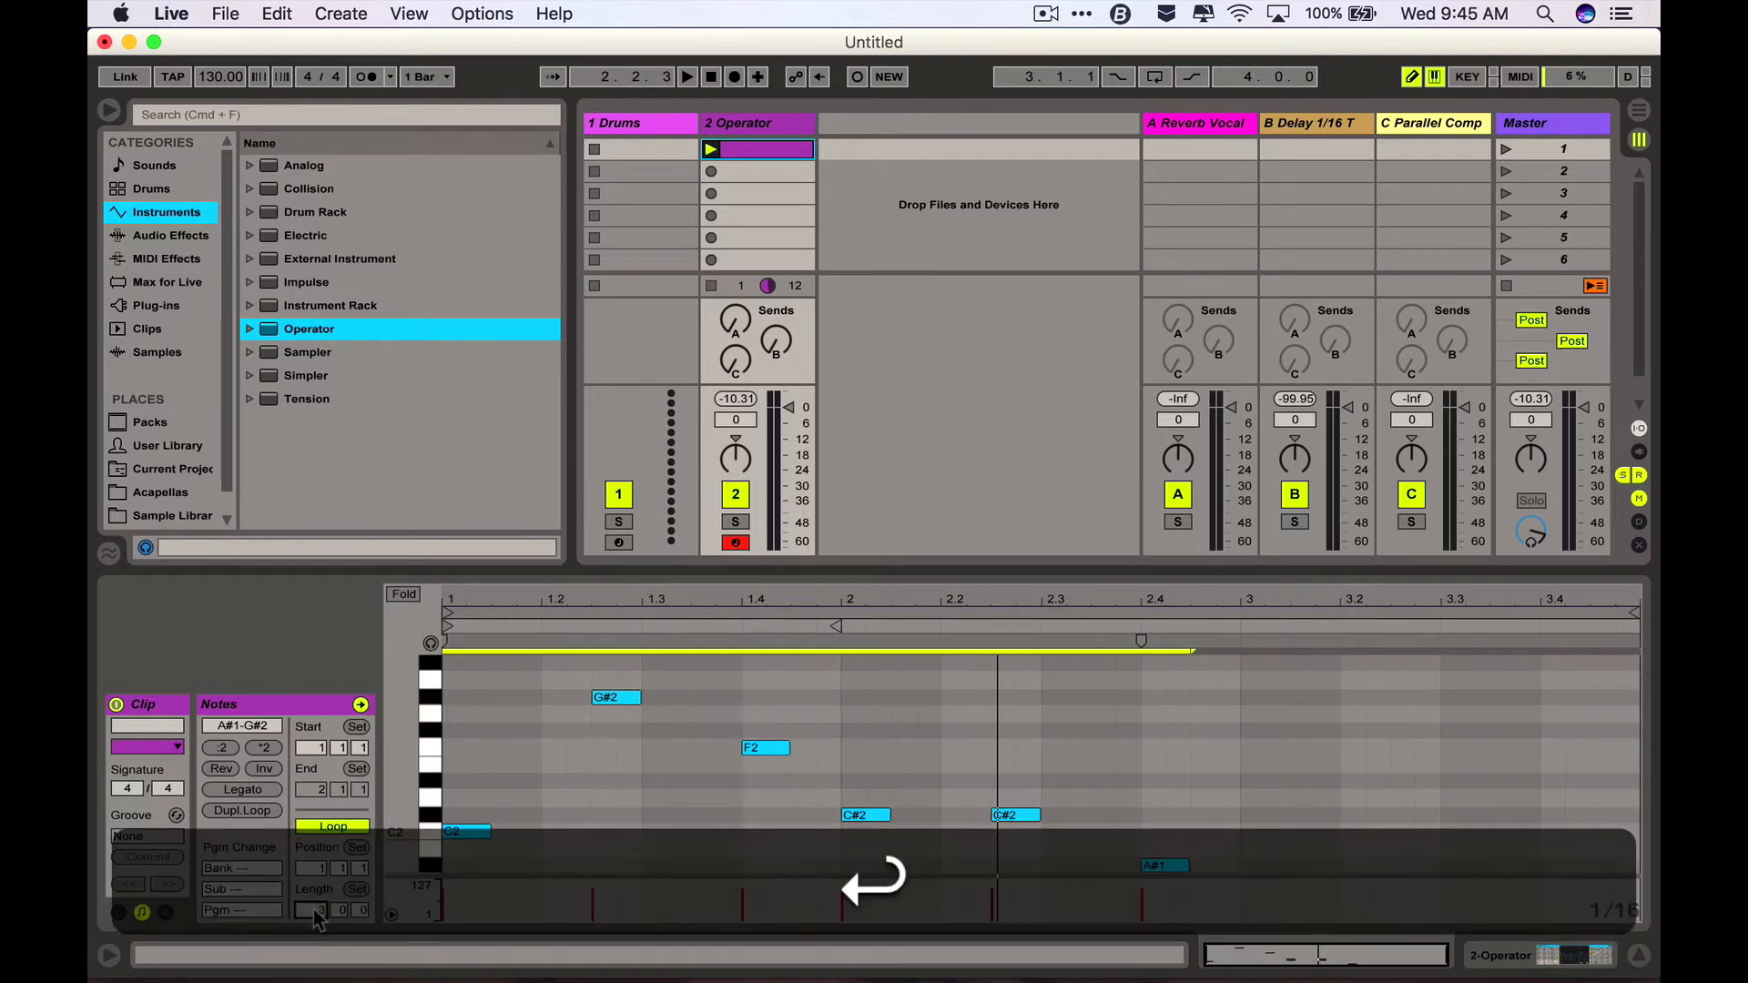
pyautogui.write('2')
pyautogui.press('Return')
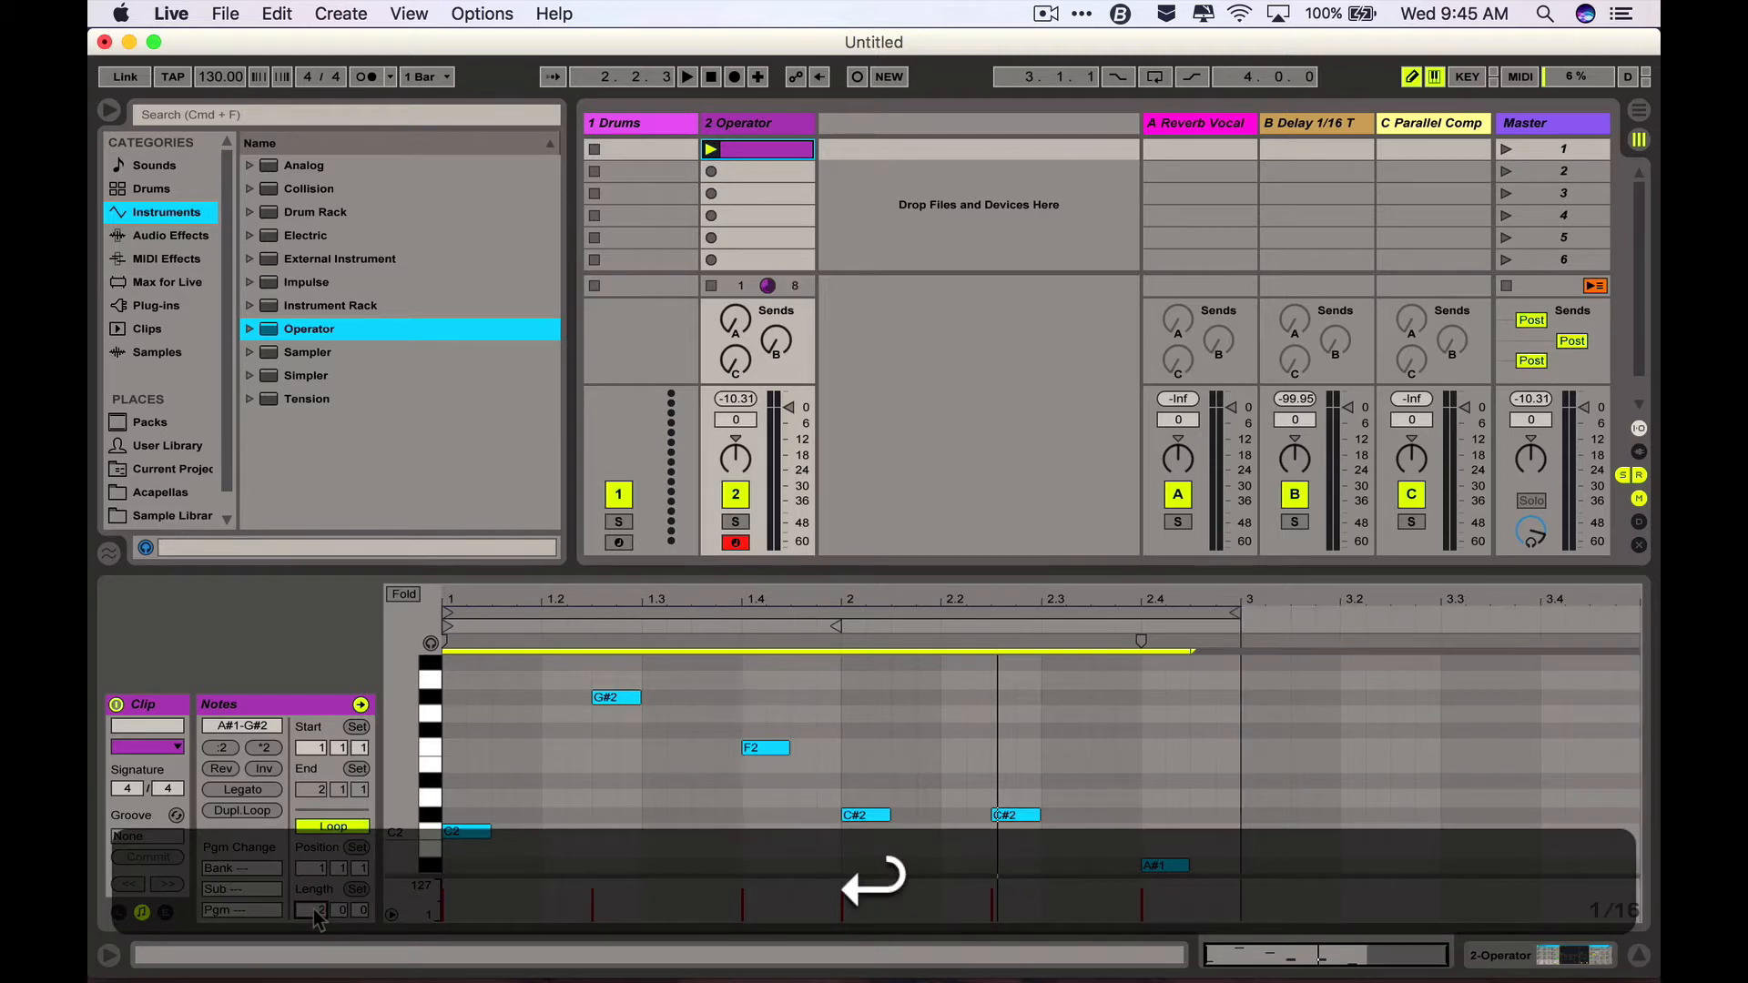
pyautogui.moveTo(663, 602); pyautogui.dragTo(666, 665)
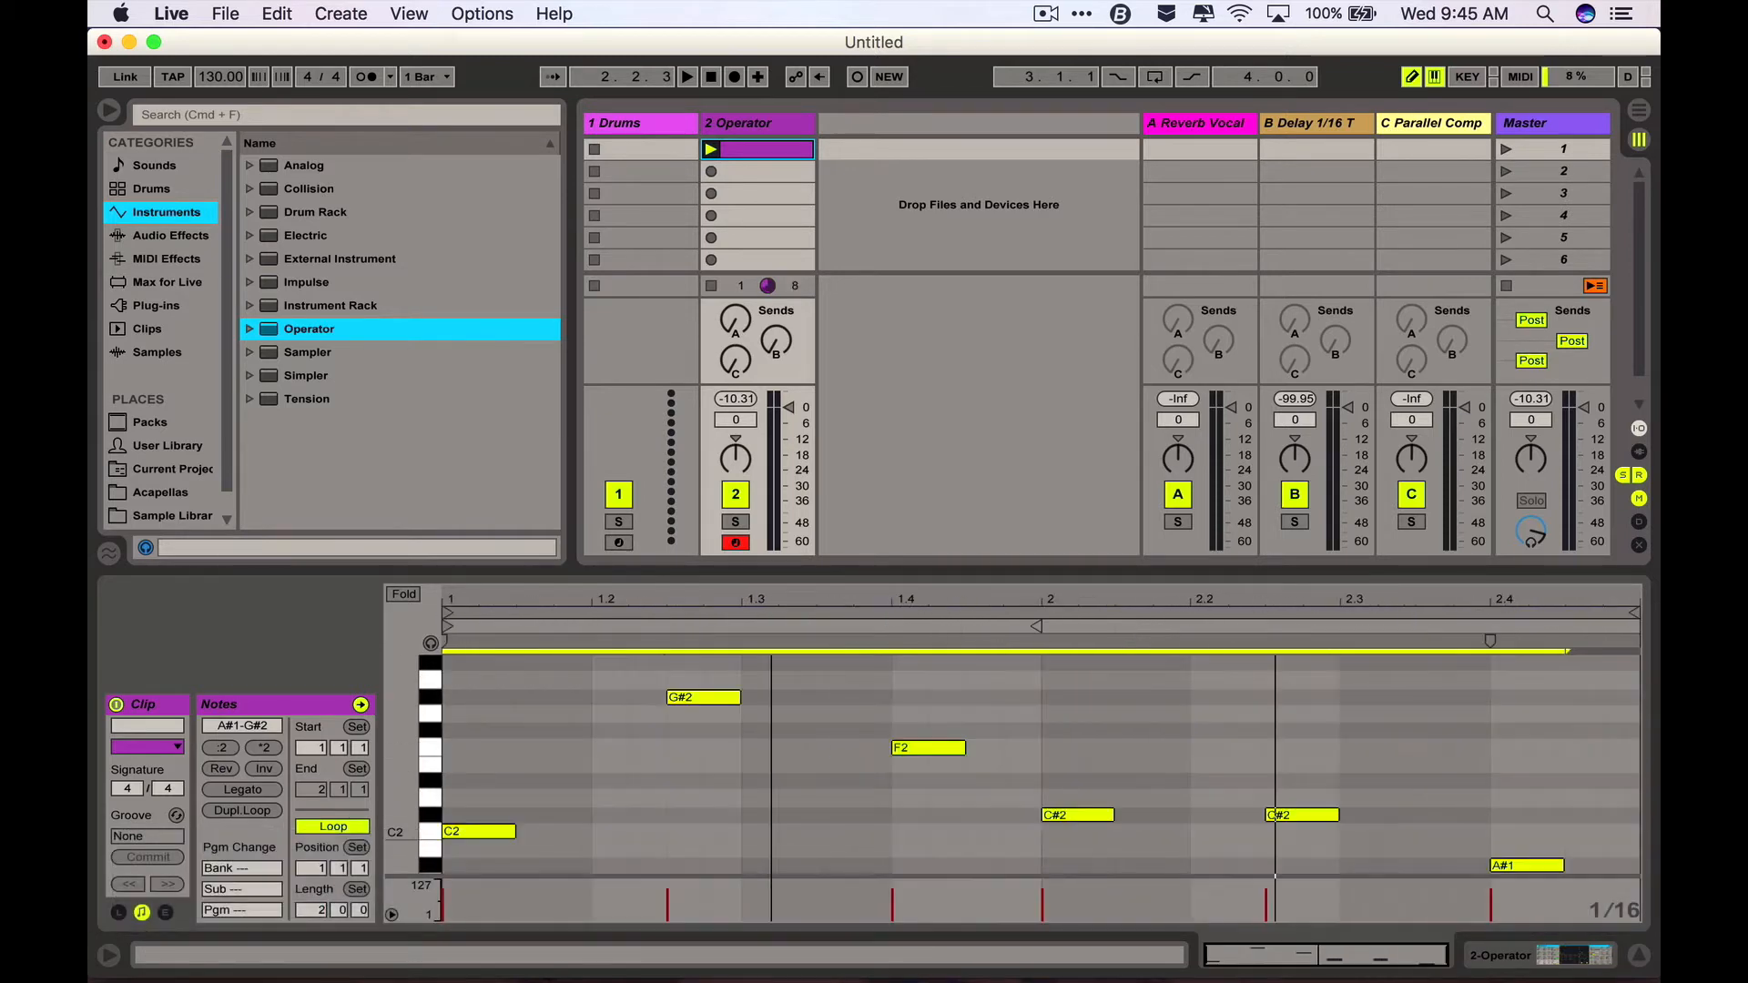
# - Set the song tempo to 140 BPM, play the looped clip at that speed and stop playback
pyautogui.click(217, 76)
pyautogui.write('140')
pyautogui.press('Return')
pyautogui.press('space')
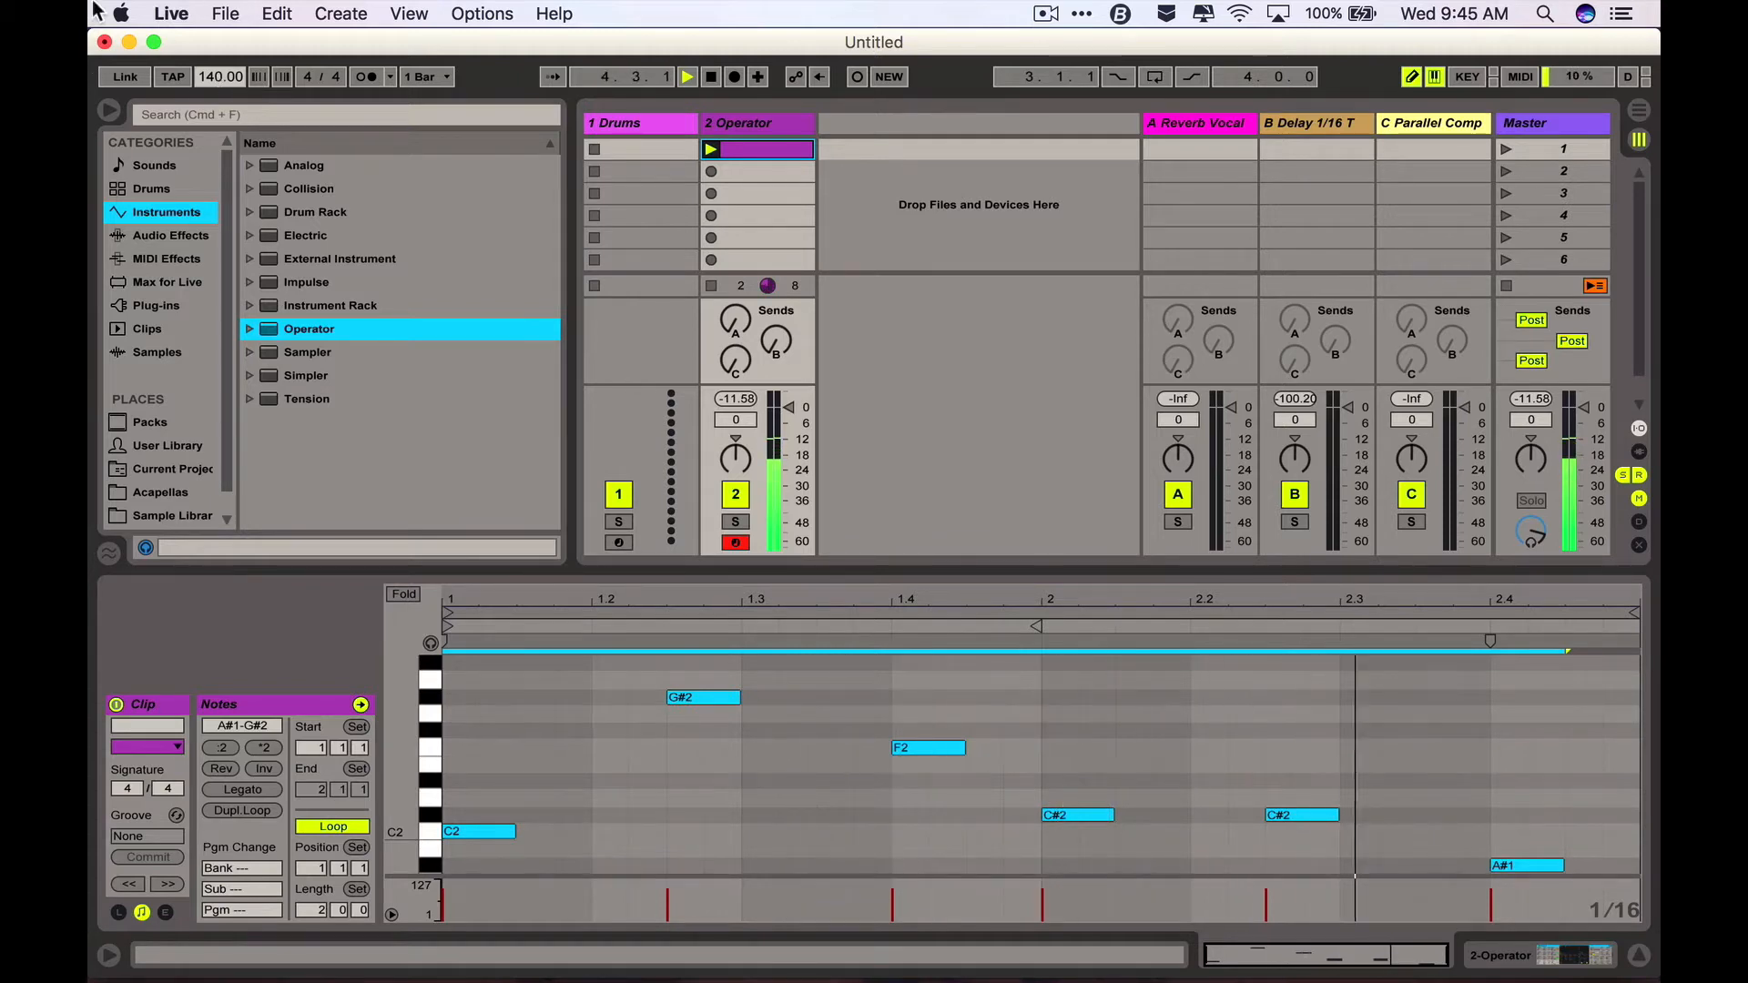
pyautogui.press('space')
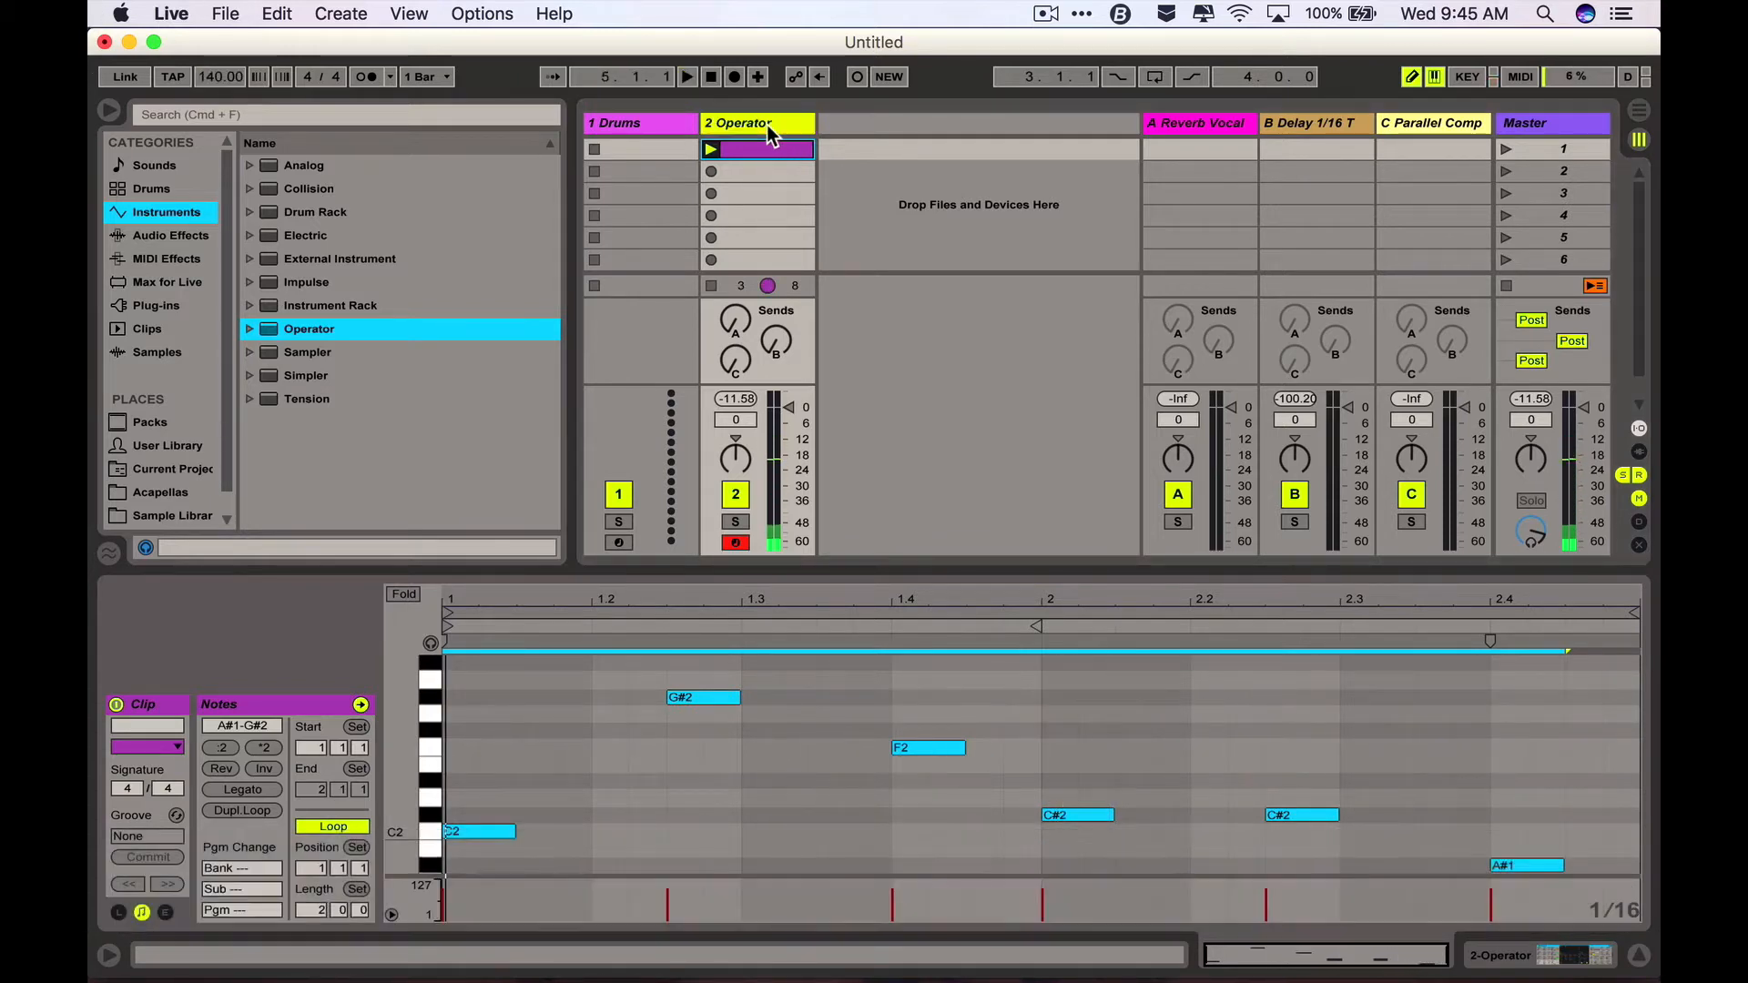
# - Rename the Operator track as Low Bell and duplicate the track
pyautogui.hotkey('ctrl', 'r')
pyautogui.write('Lo')
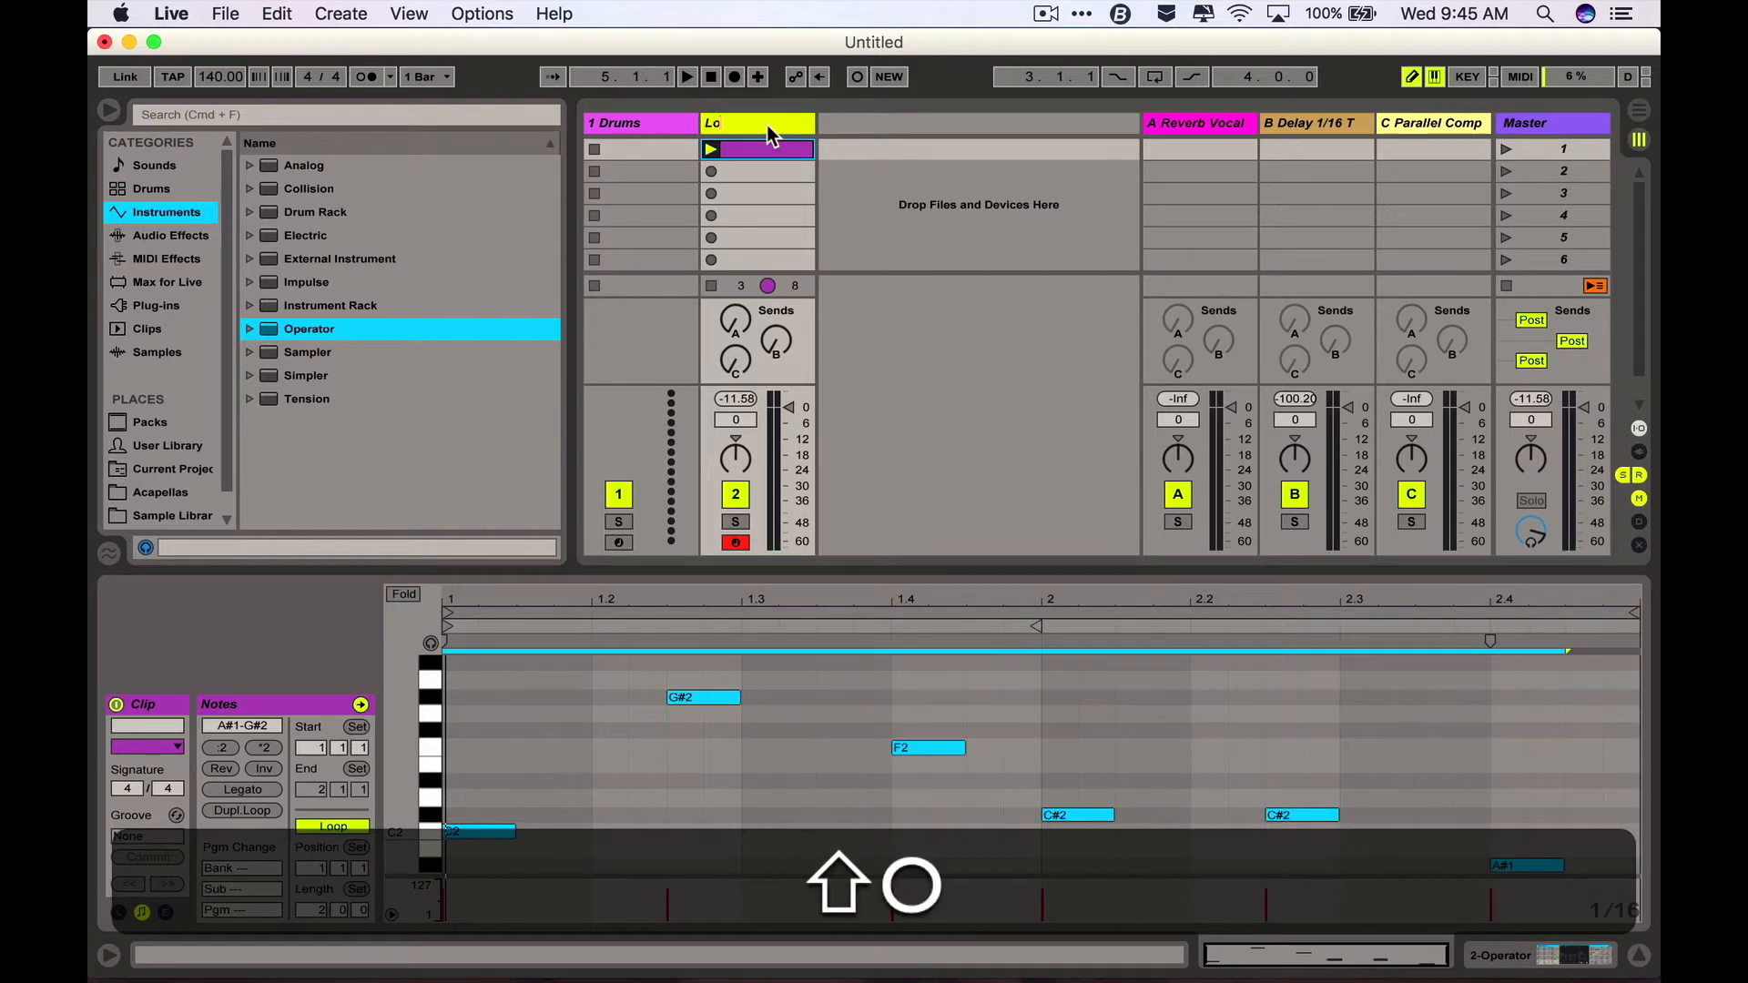
pyautogui.write('w Bell')
pyautogui.press('Return')
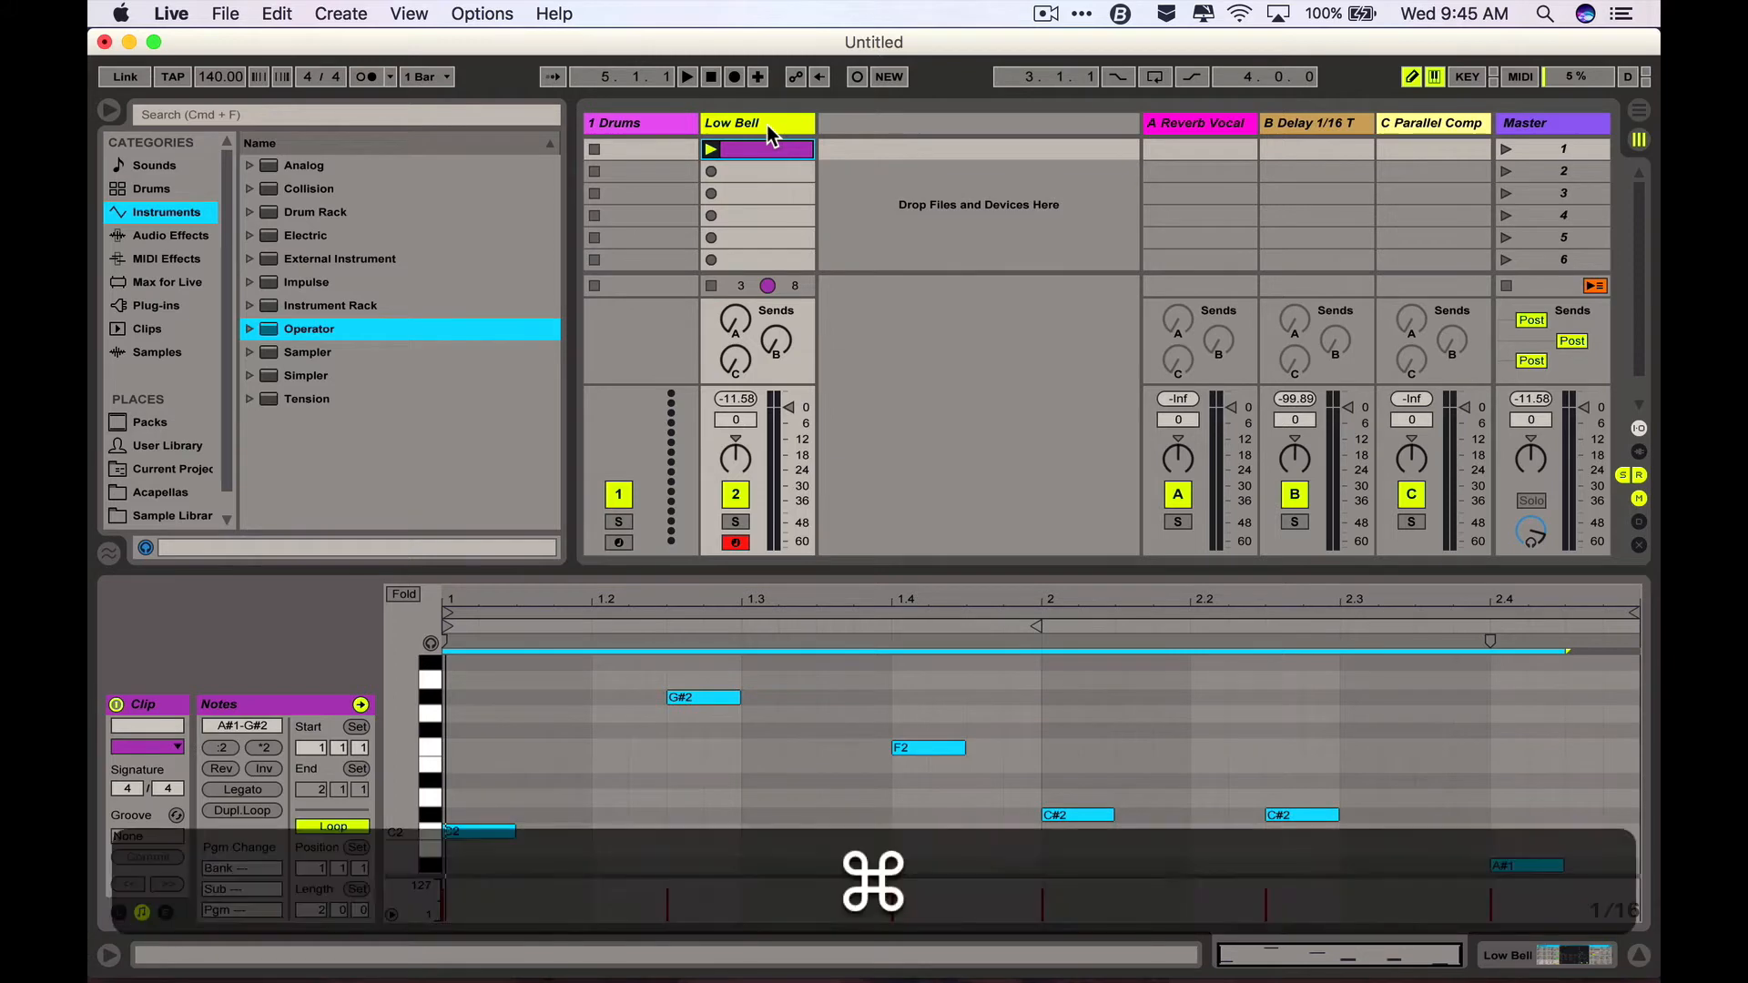
pyautogui.press('super+d')
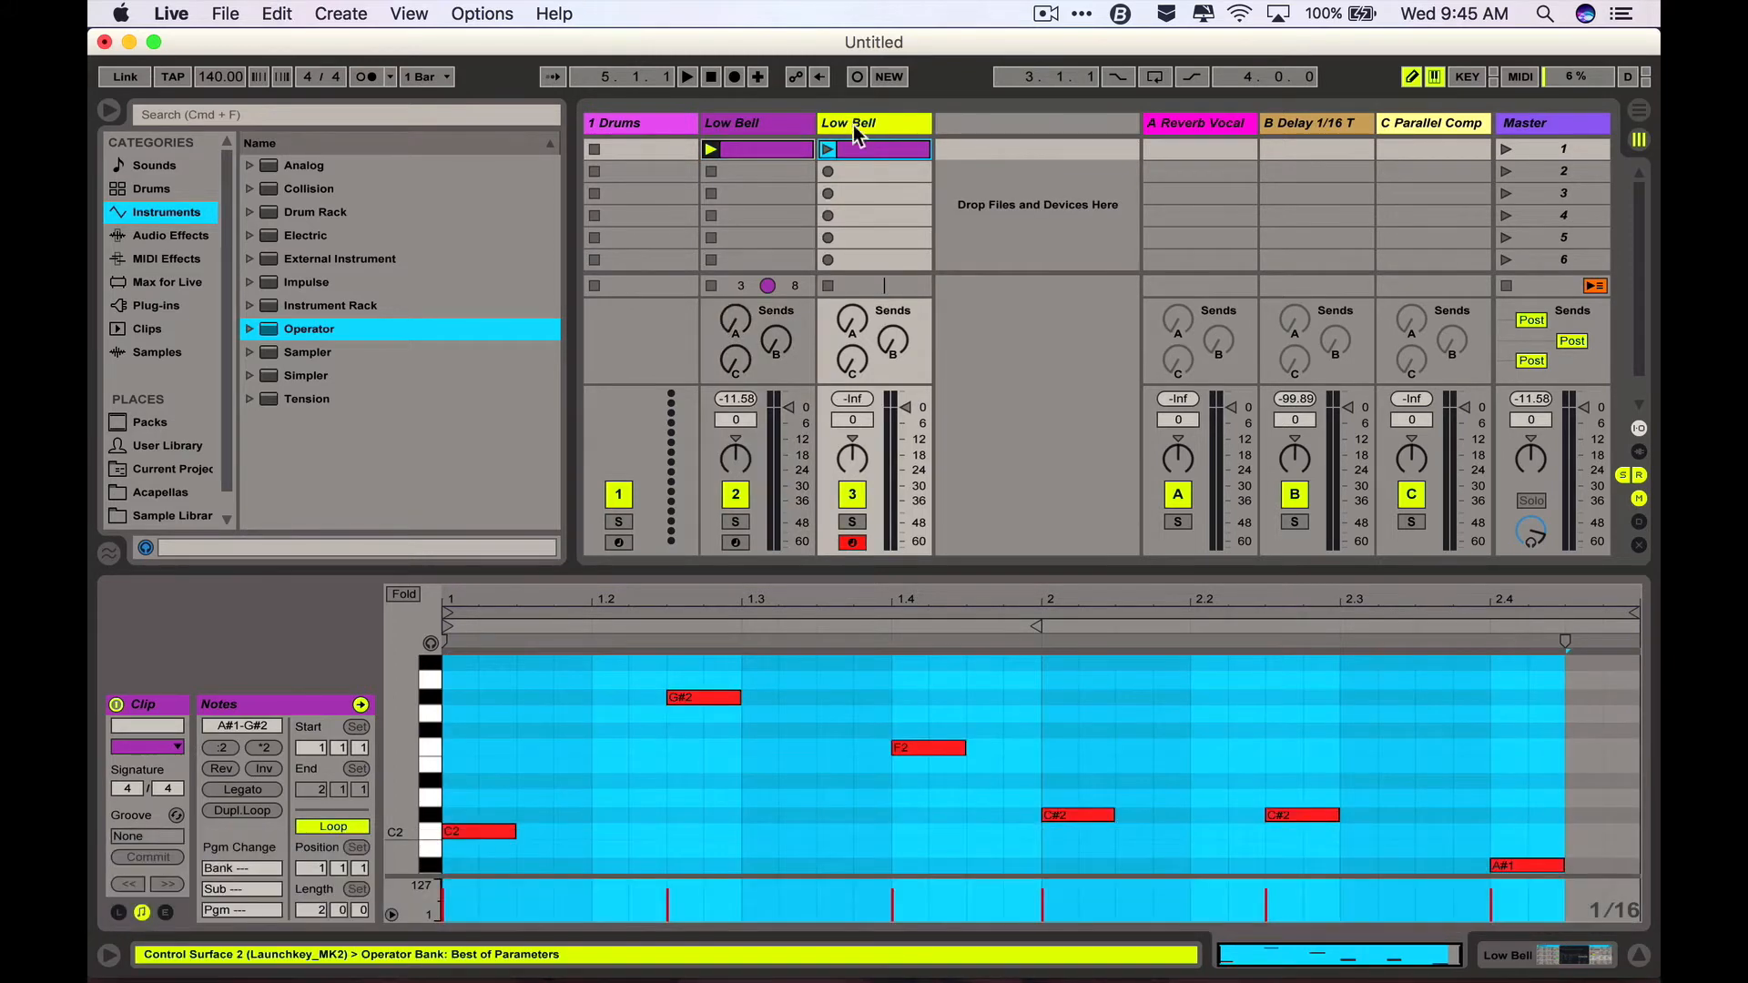
# - Delete all the notes from the clip on the duplicated Low Bell track
pyautogui.click(760, 600)
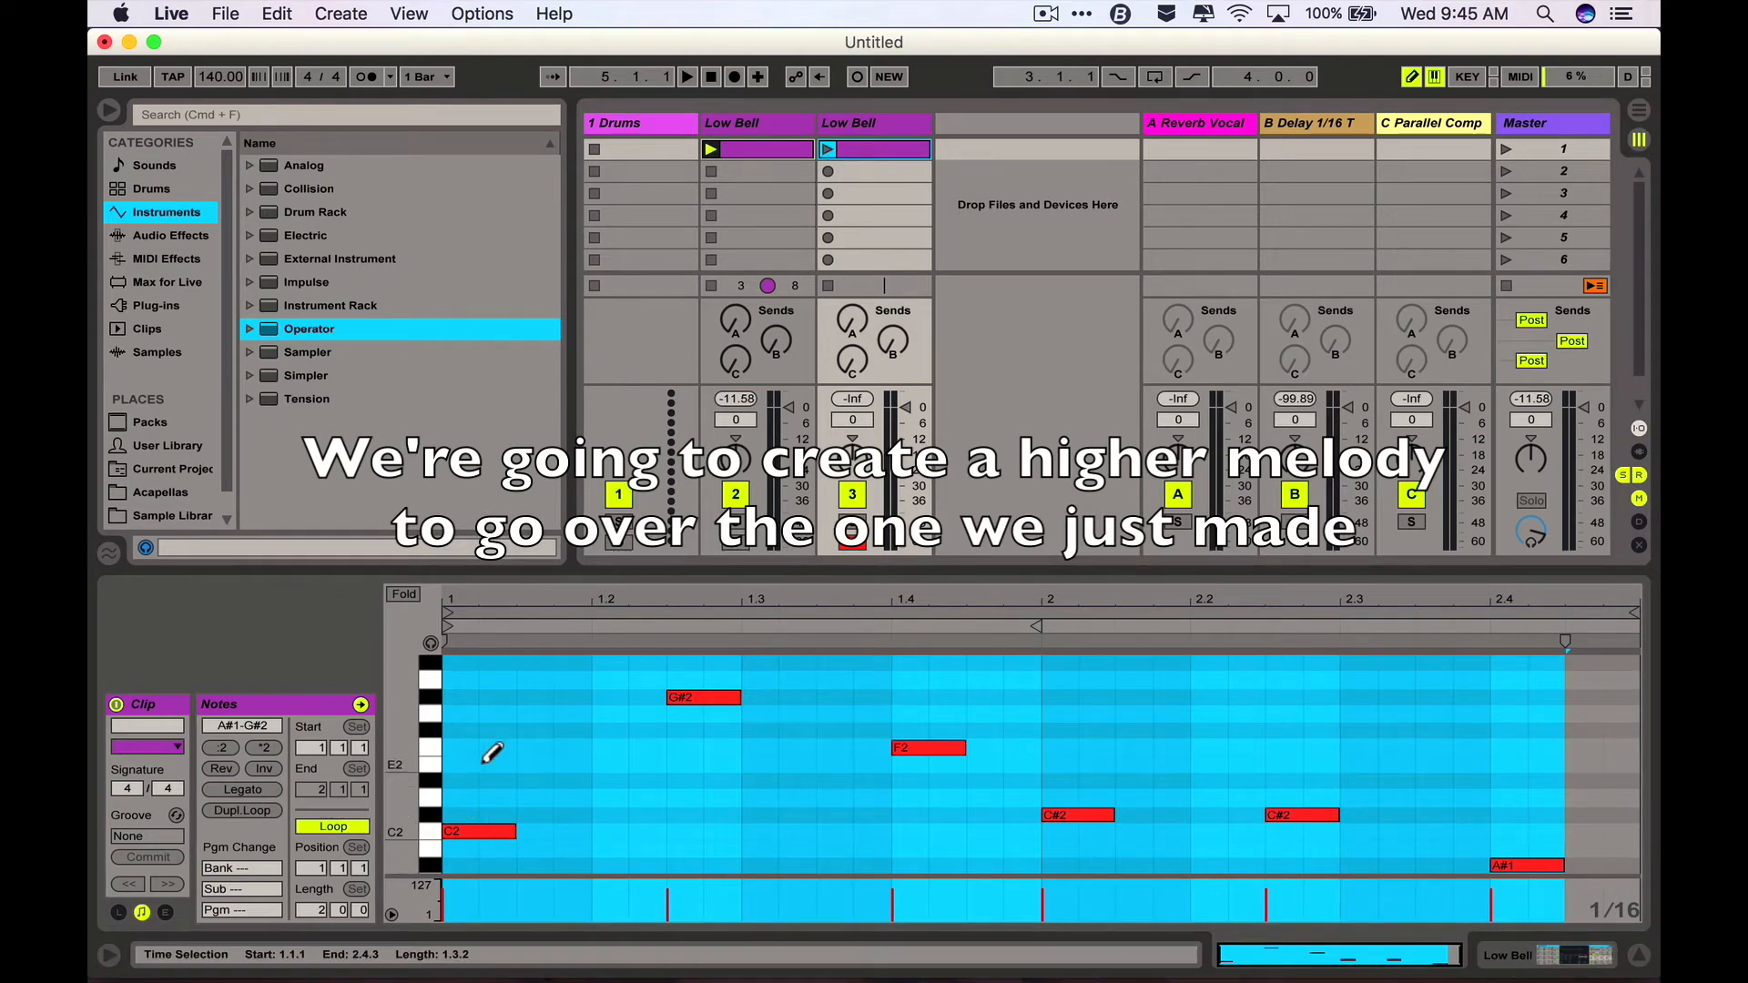
pyautogui.press('b')
pyautogui.moveTo(470, 676)
pyautogui.mouseDown()
pyautogui.moveTo(1645, 956)
pyautogui.moveTo(1650, 979)
pyautogui.mouseUp()
pyautogui.press('\\')
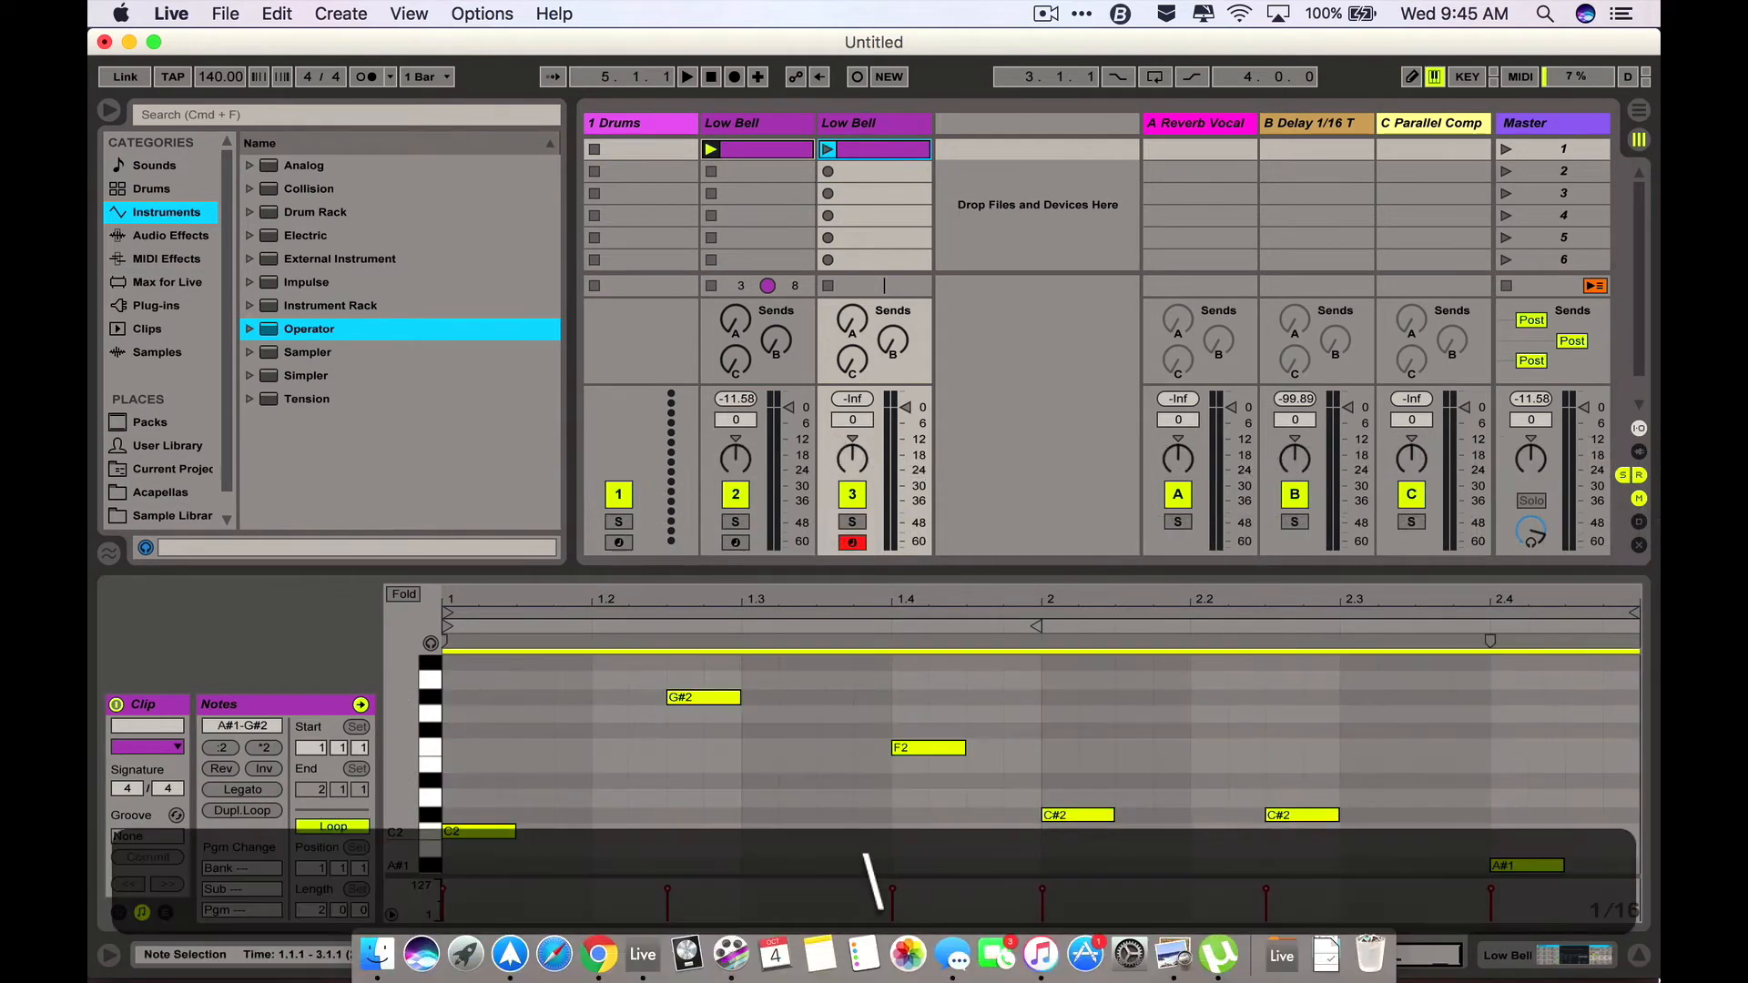
pyautogui.press('BackSpace')
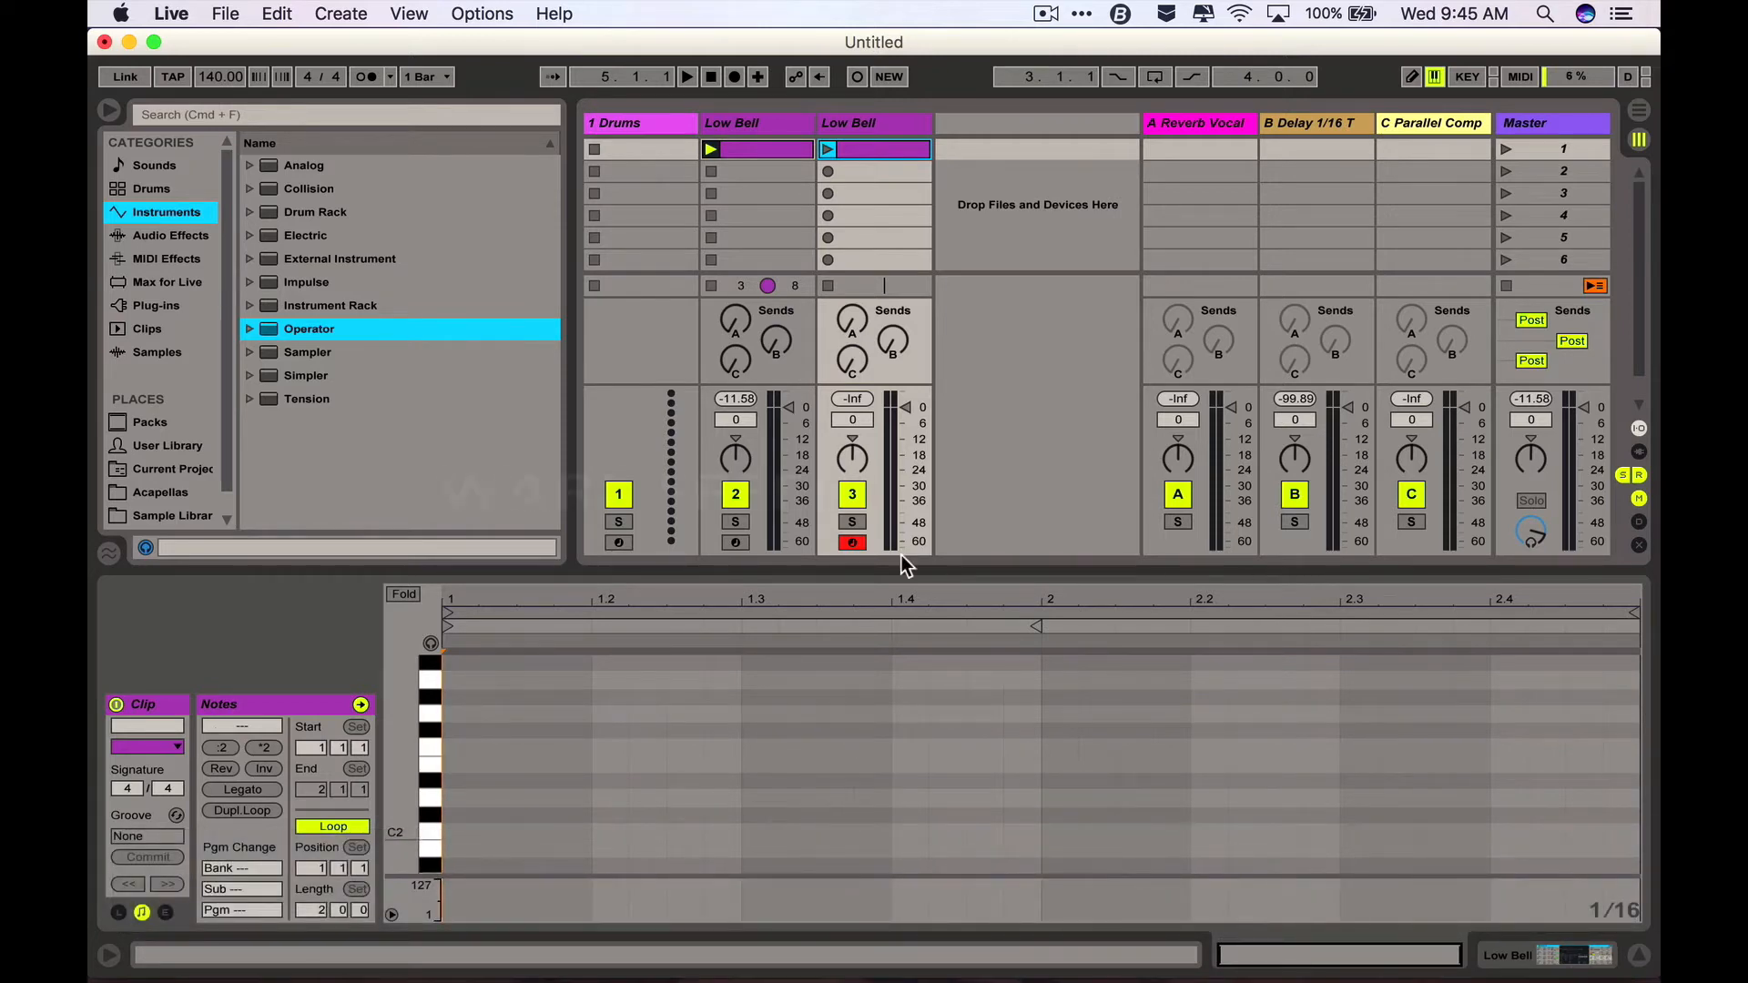
# - Launch the emptied clip and draw 1/16 notes C4 at 1.1.3, G#3 at 1.2 and F3 at 1.4
pyautogui.press('b')
pyautogui.press('space')
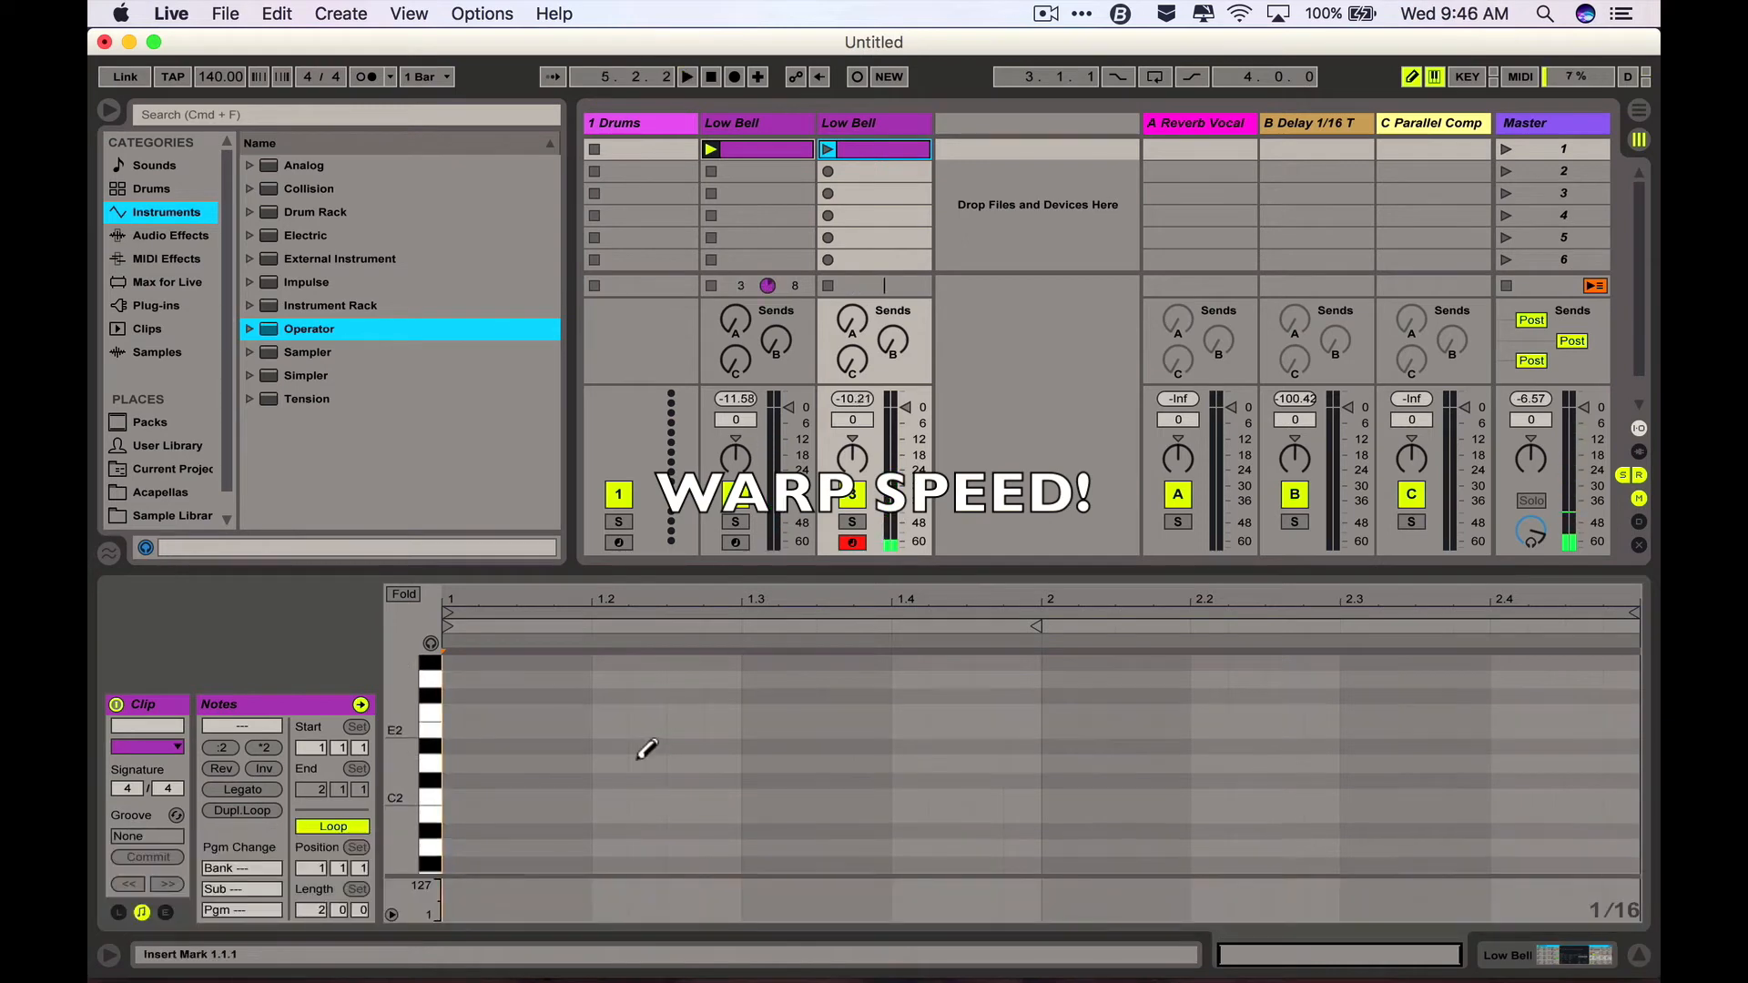
pyautogui.click(830, 150)
pyautogui.press('space')
pyautogui.scroll(10, 535, 790)
pyautogui.click(535, 766)
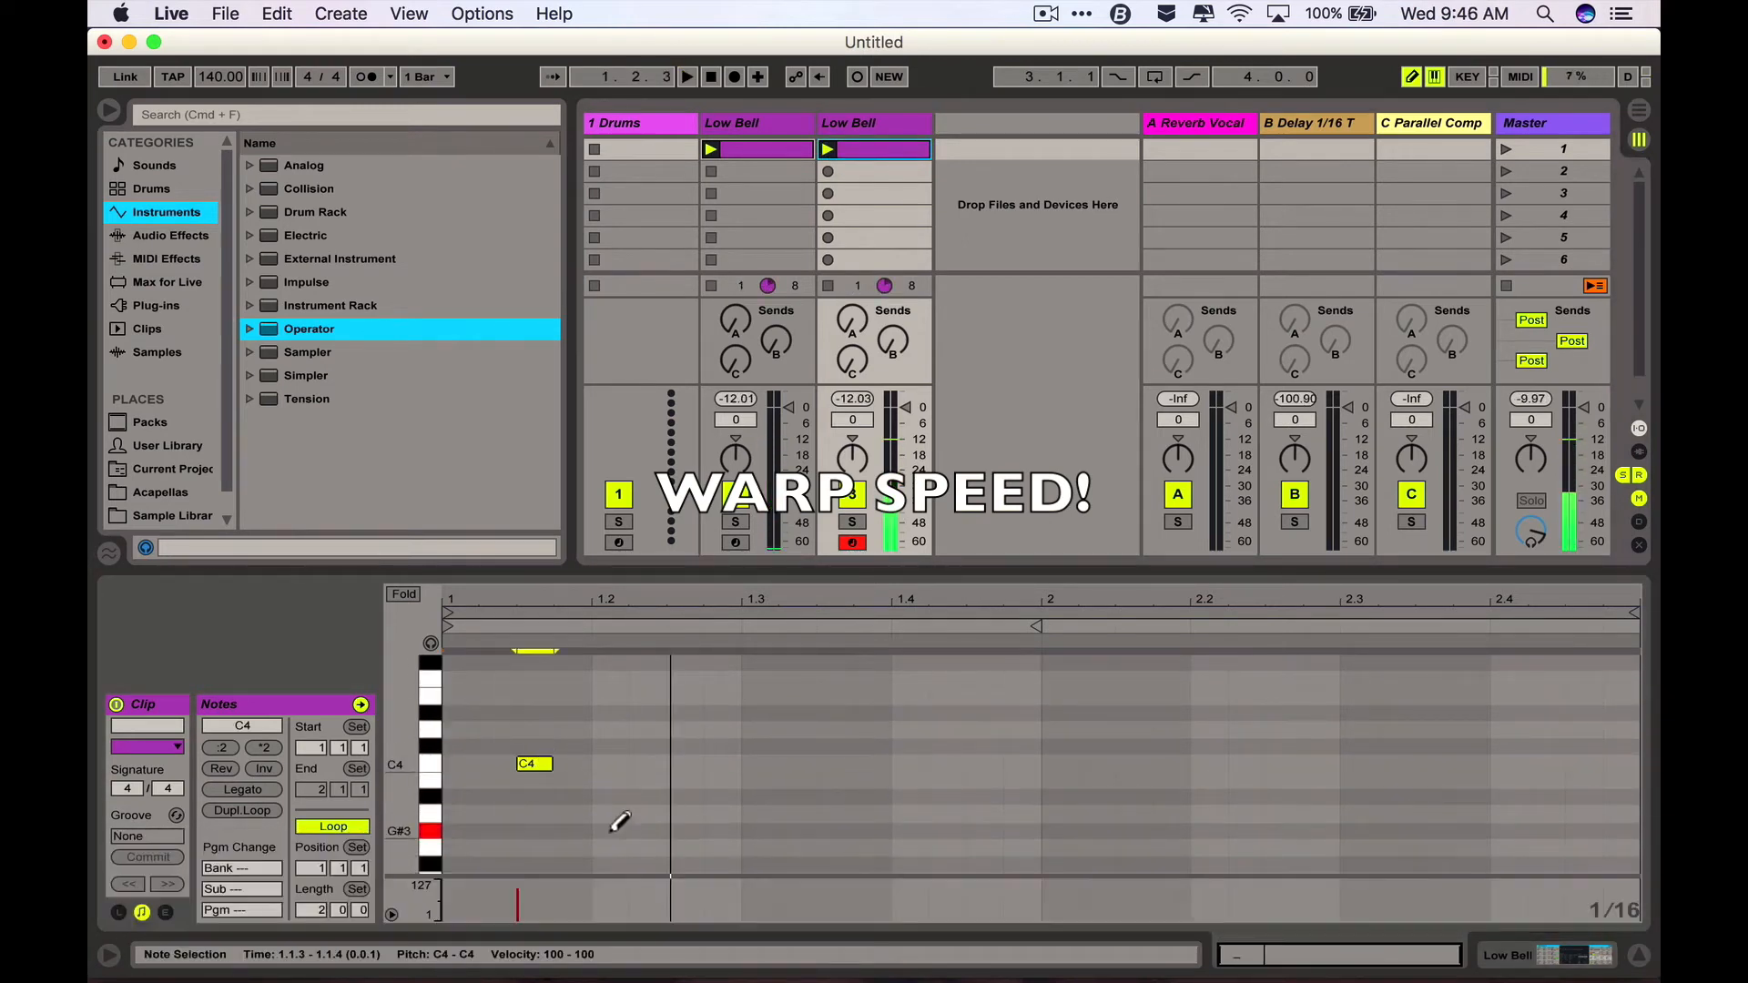
pyautogui.click(611, 832)
pyautogui.press('space')
pyautogui.press('space')
pyautogui.scroll(-2, 611, 832)
pyautogui.click(833, 815)
pyautogui.moveTo(834, 815); pyautogui.dragTo(911, 815)
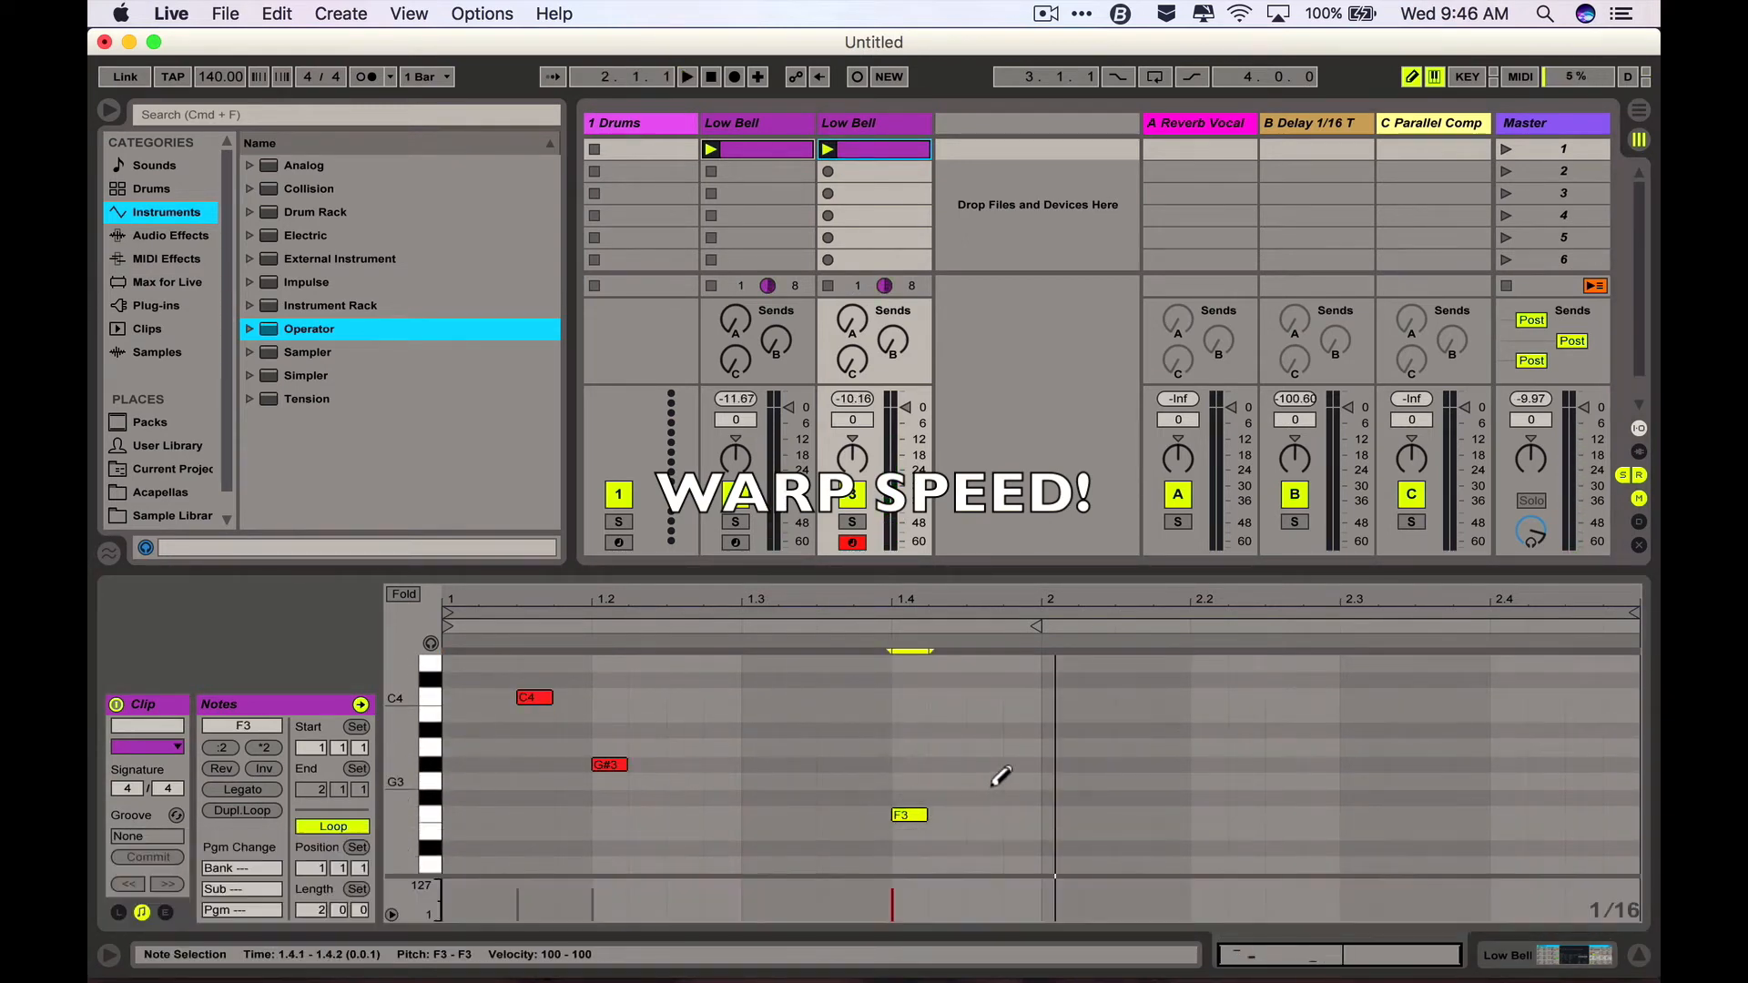
# - Draw 1/16 notes G3 at 2.1.3, F3 at 2.3 and D#3 at 2.4.3, and play the melody
pyautogui.click(1134, 781)
pyautogui.click(1360, 815)
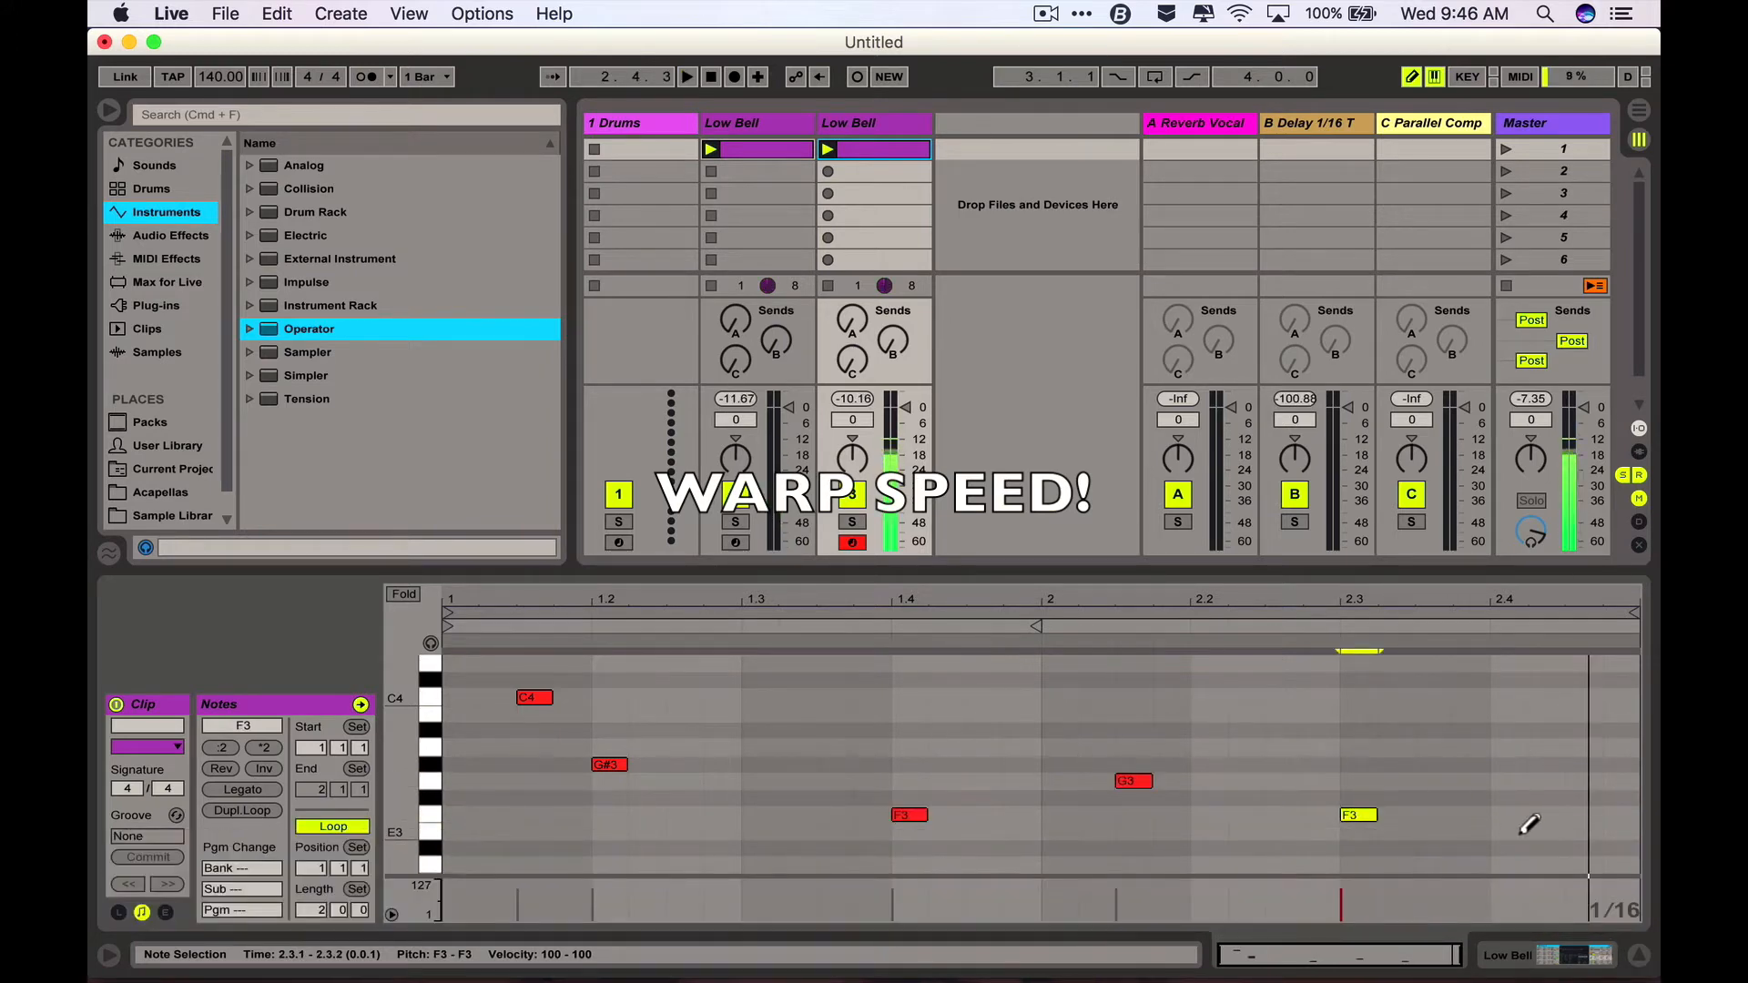
pyautogui.click(1586, 849)
pyautogui.press('space')
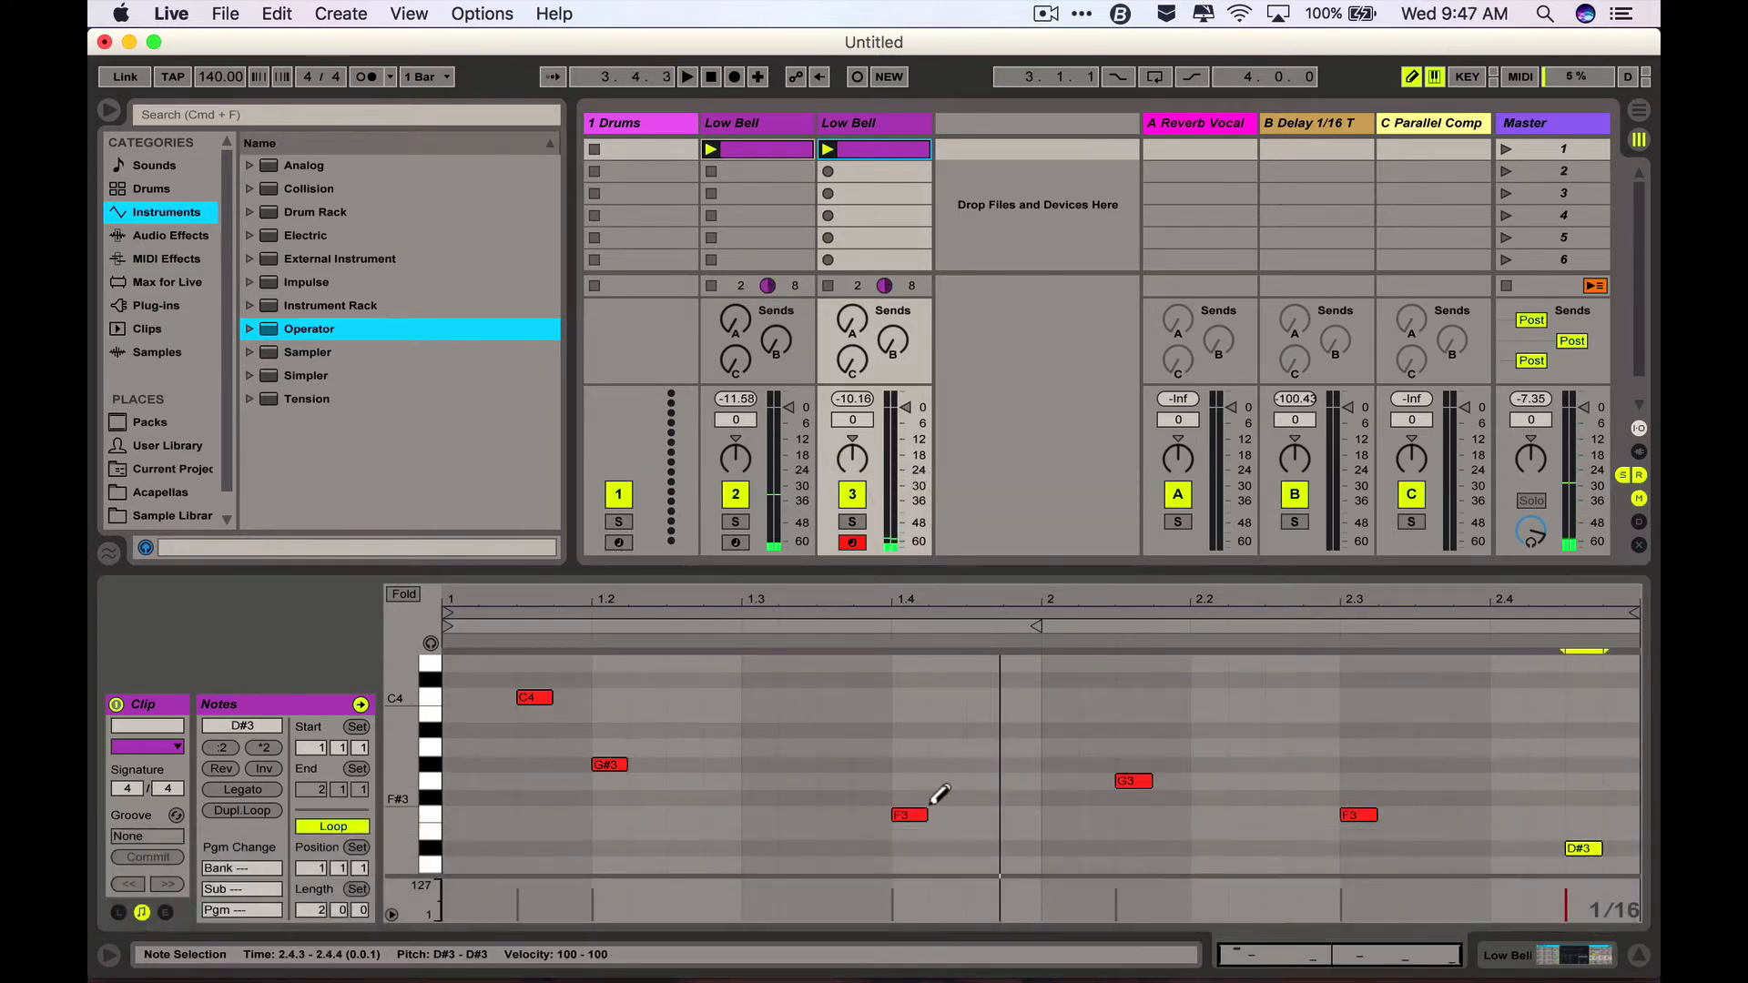
# - Apply Legato to all the notes of the higher melody and listen to both clips together
pyautogui.press('n')
pyautogui.press('b')
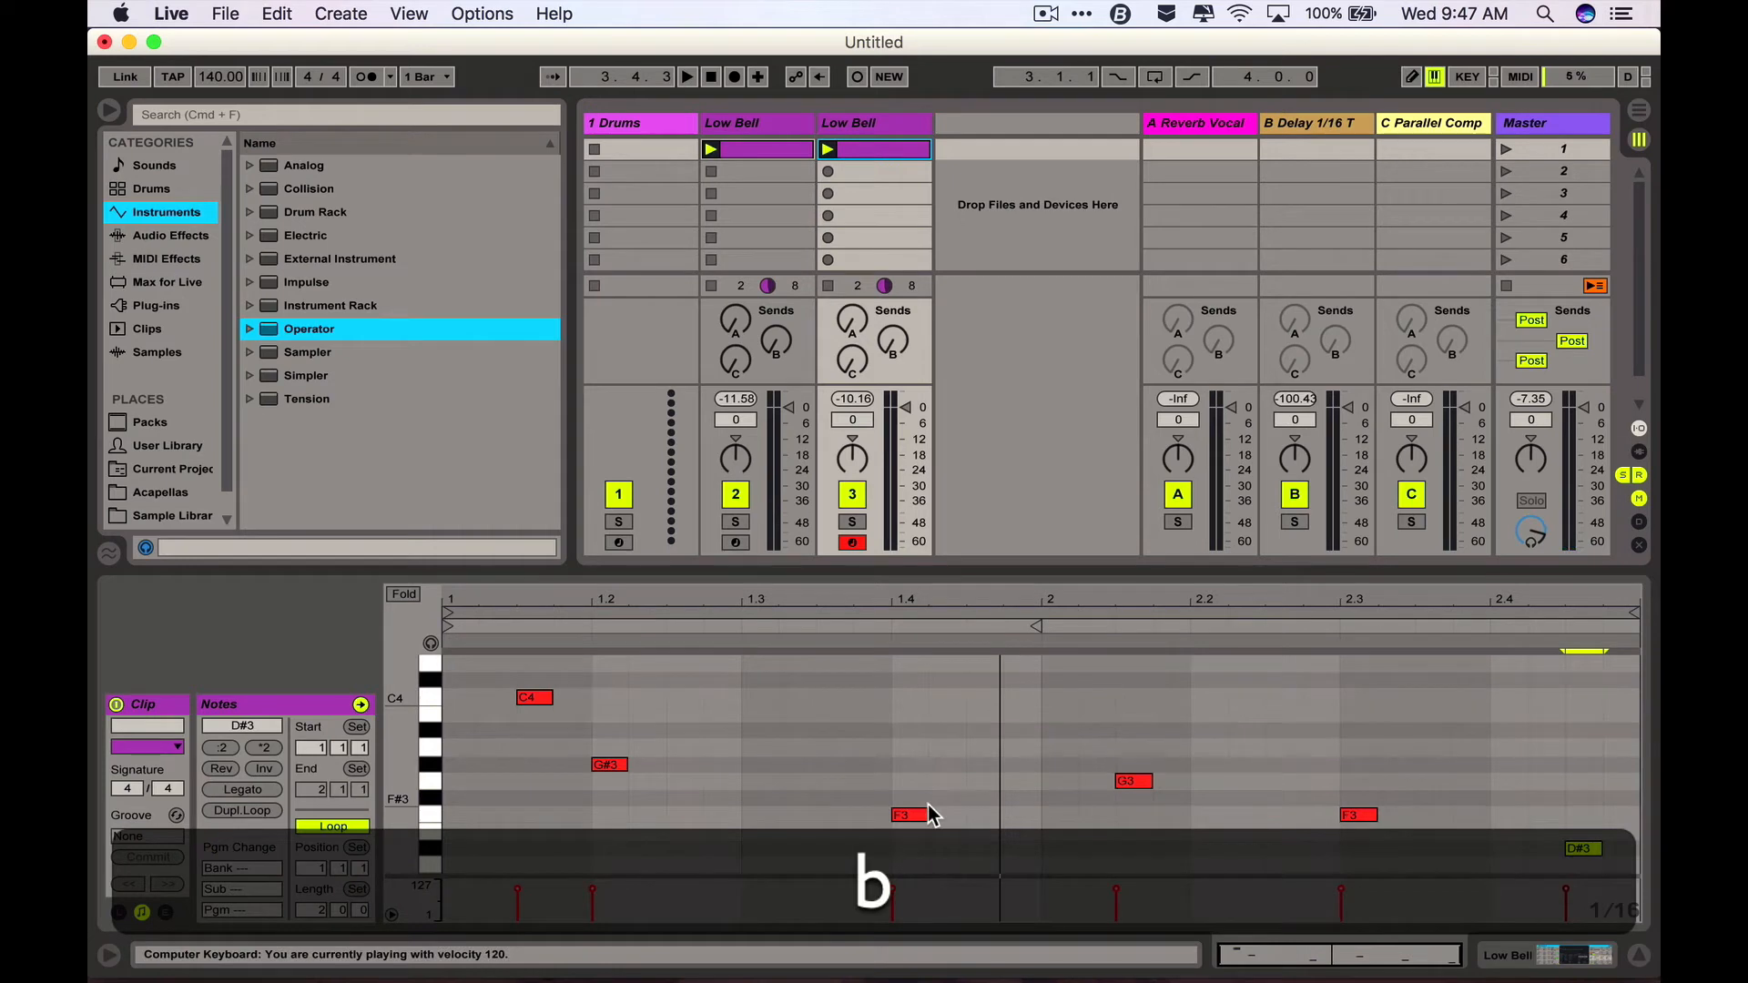
pyautogui.click(930, 815)
pyautogui.press('super+a')
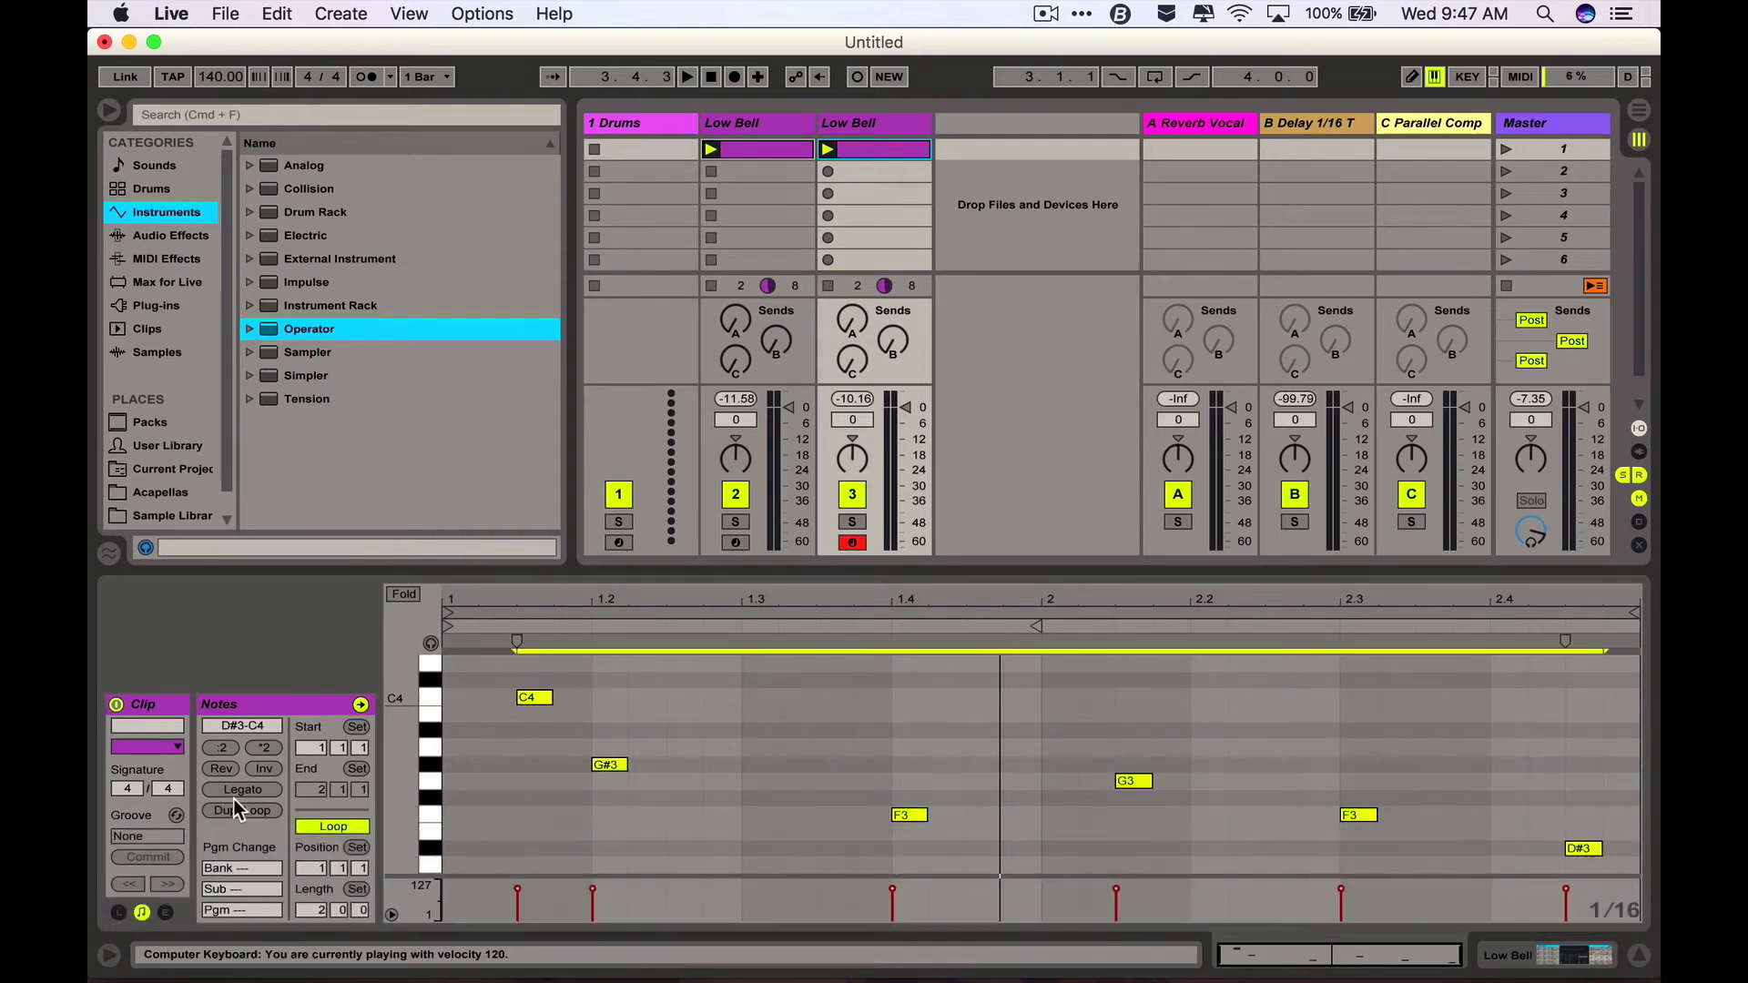
pyautogui.click(235, 792)
pyautogui.press('space')
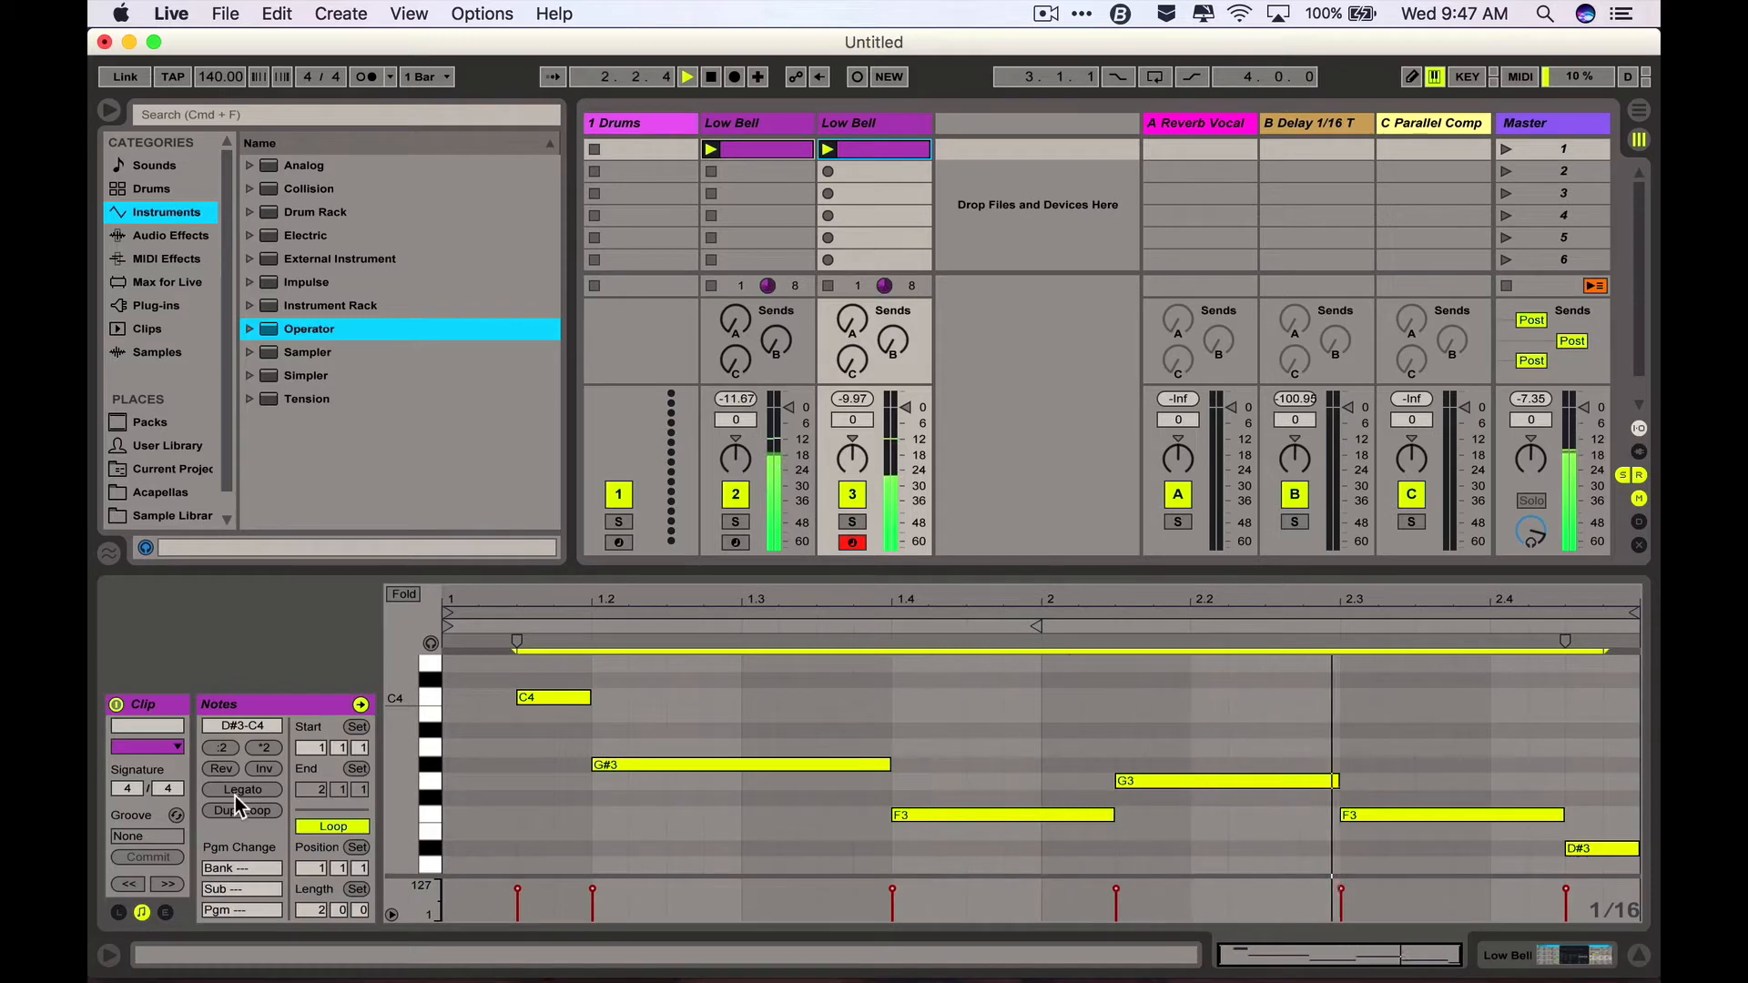
pyautogui.press('space')
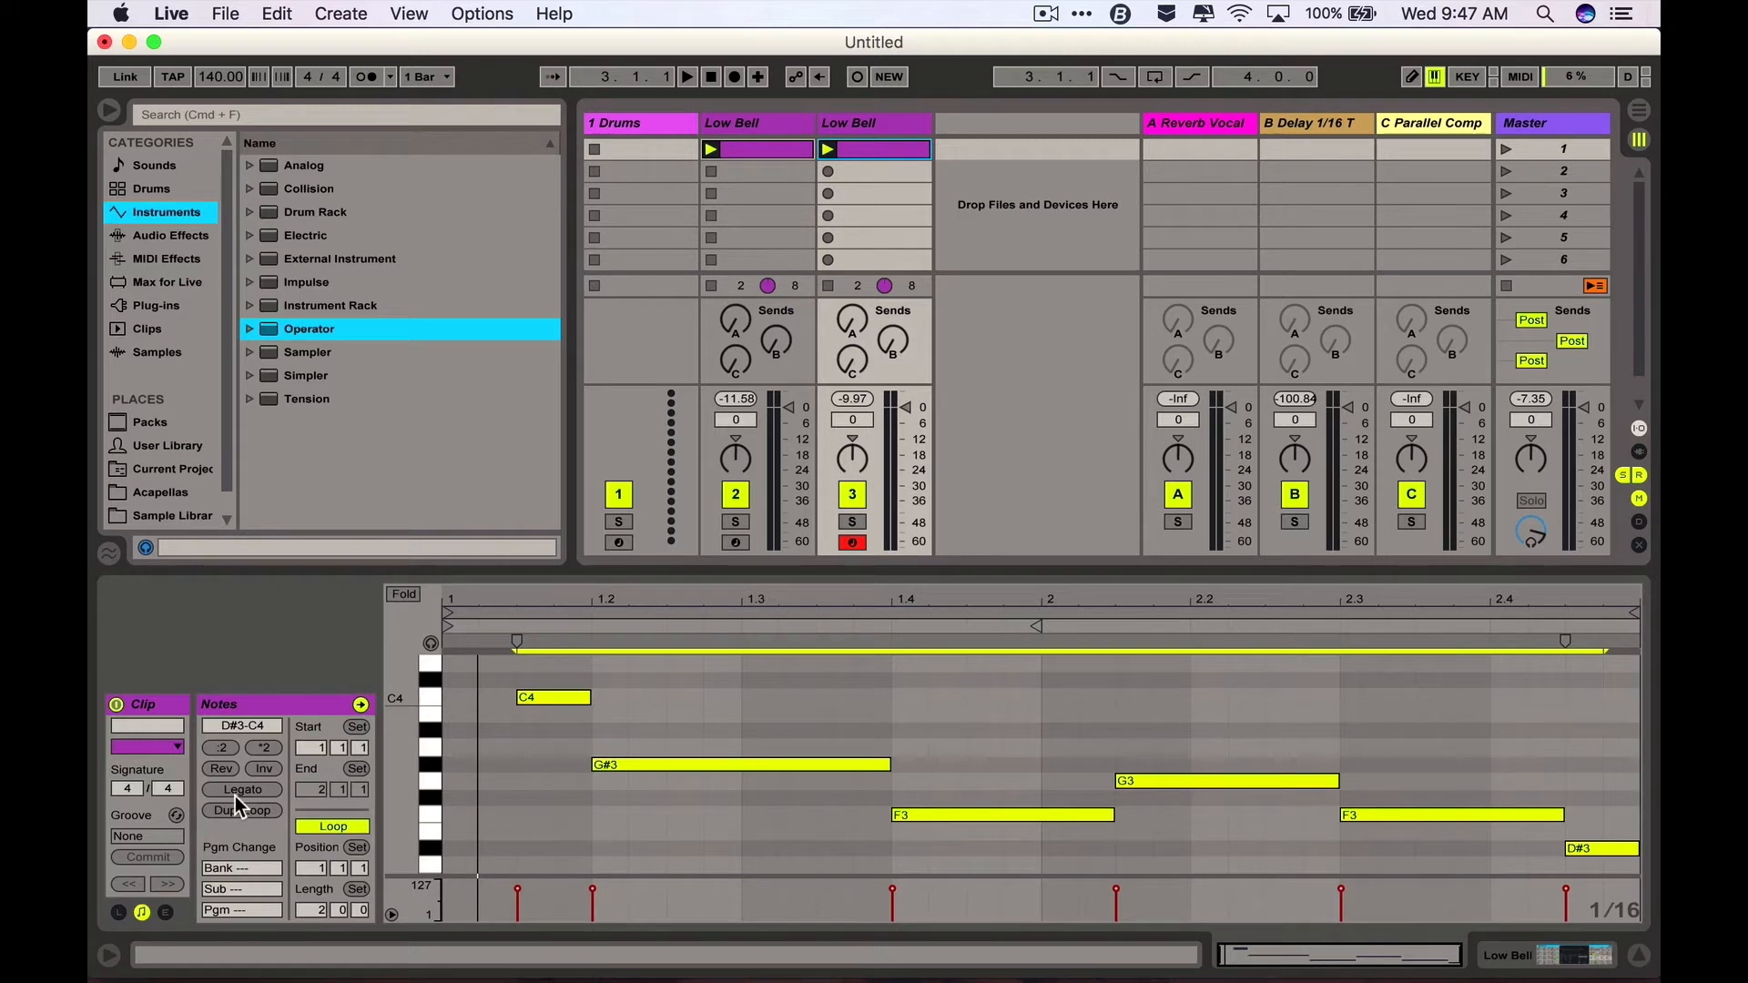
# - Set oscillator A of the duplicated track's Operator to the Square 3 waveform and start playback
pyautogui.click(1523, 956)
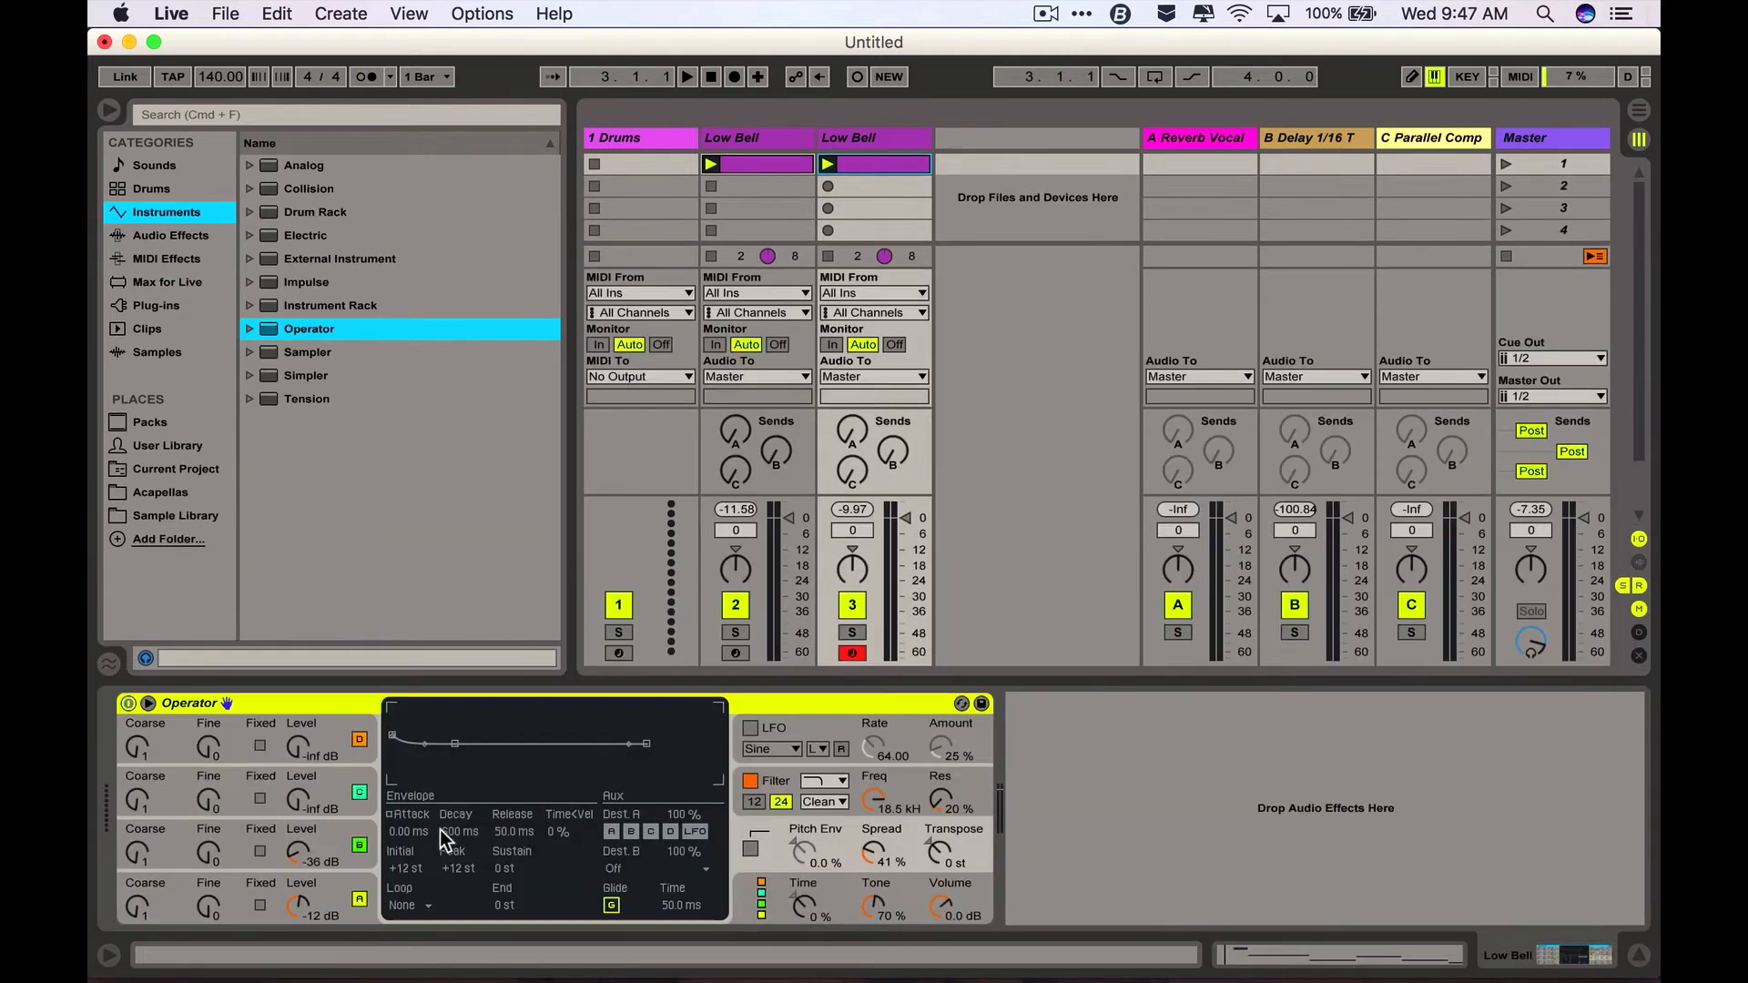
pyautogui.click(324, 889)
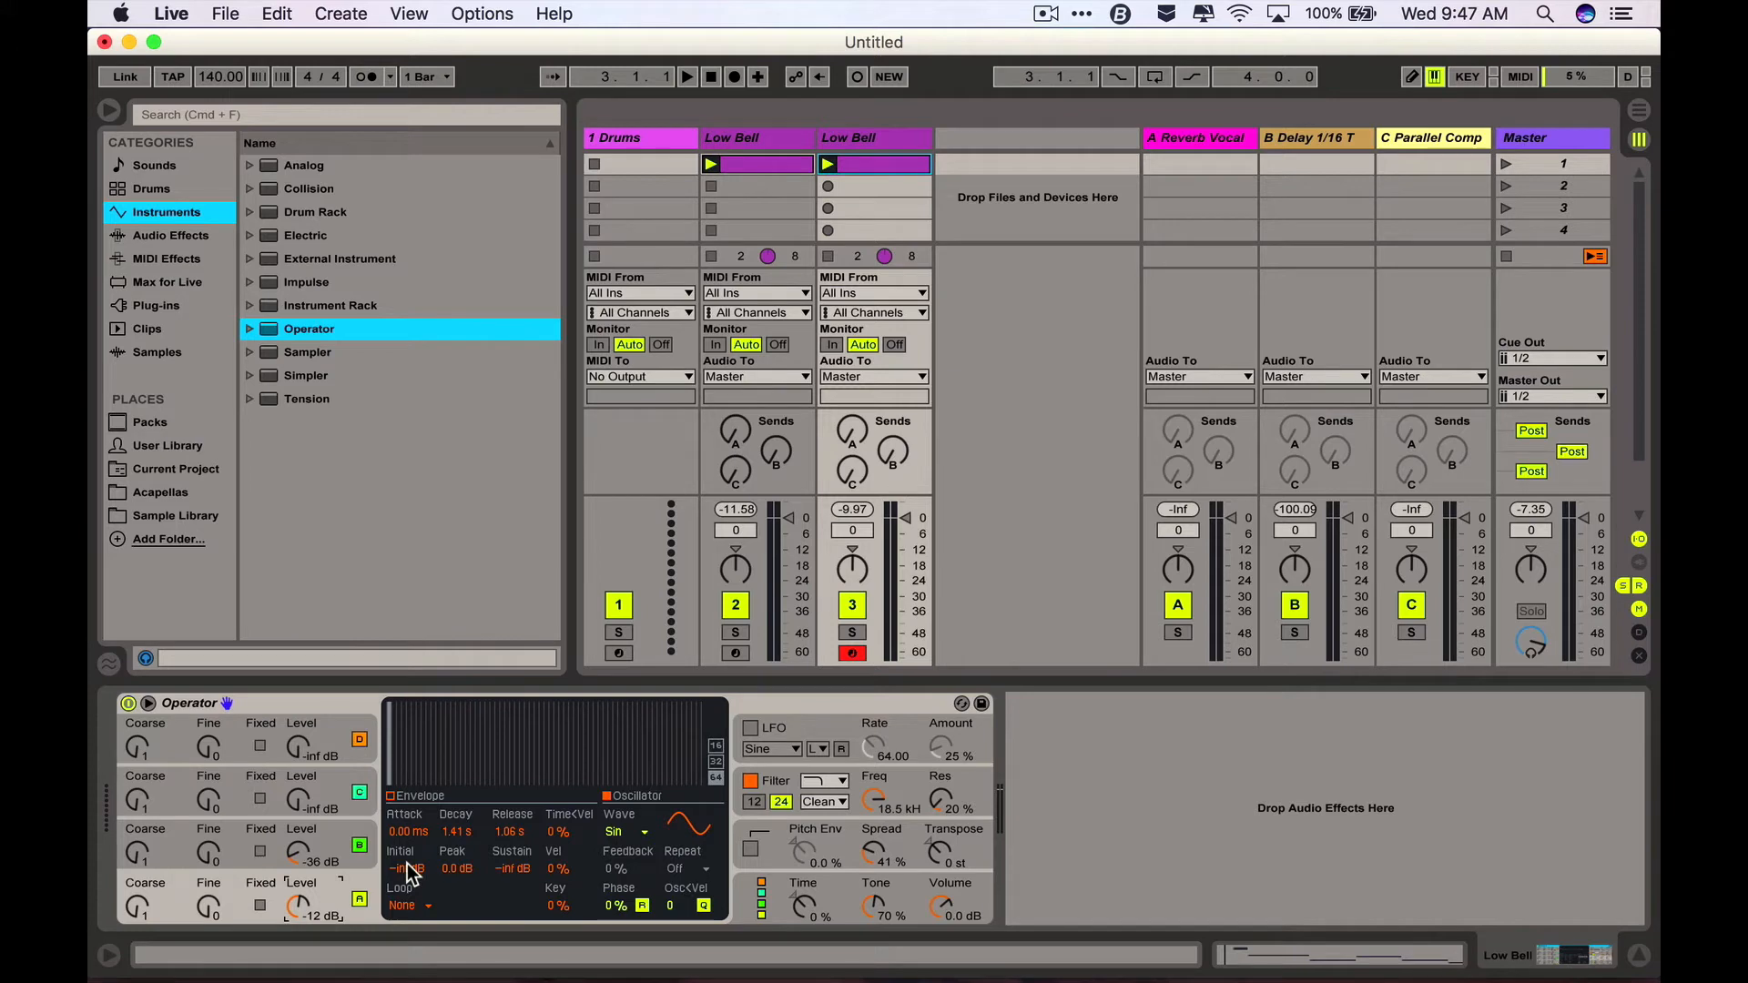
pyautogui.click(874, 143)
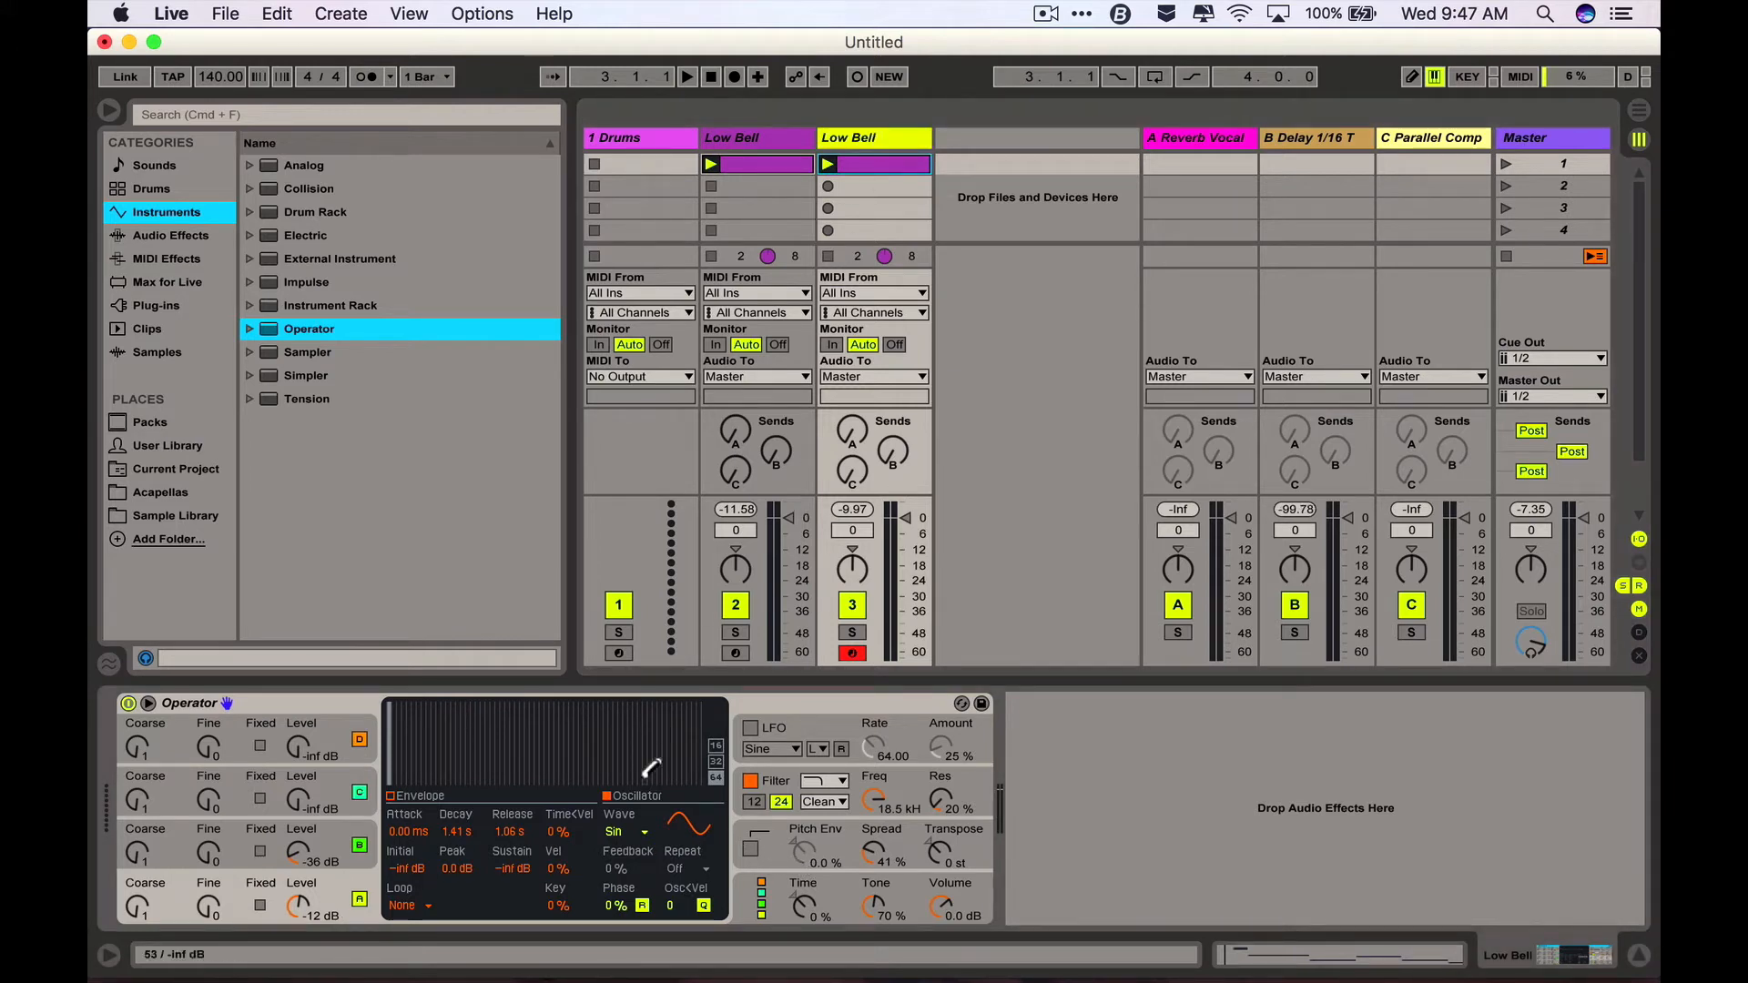
pyautogui.click(324, 882)
pyautogui.click(638, 832)
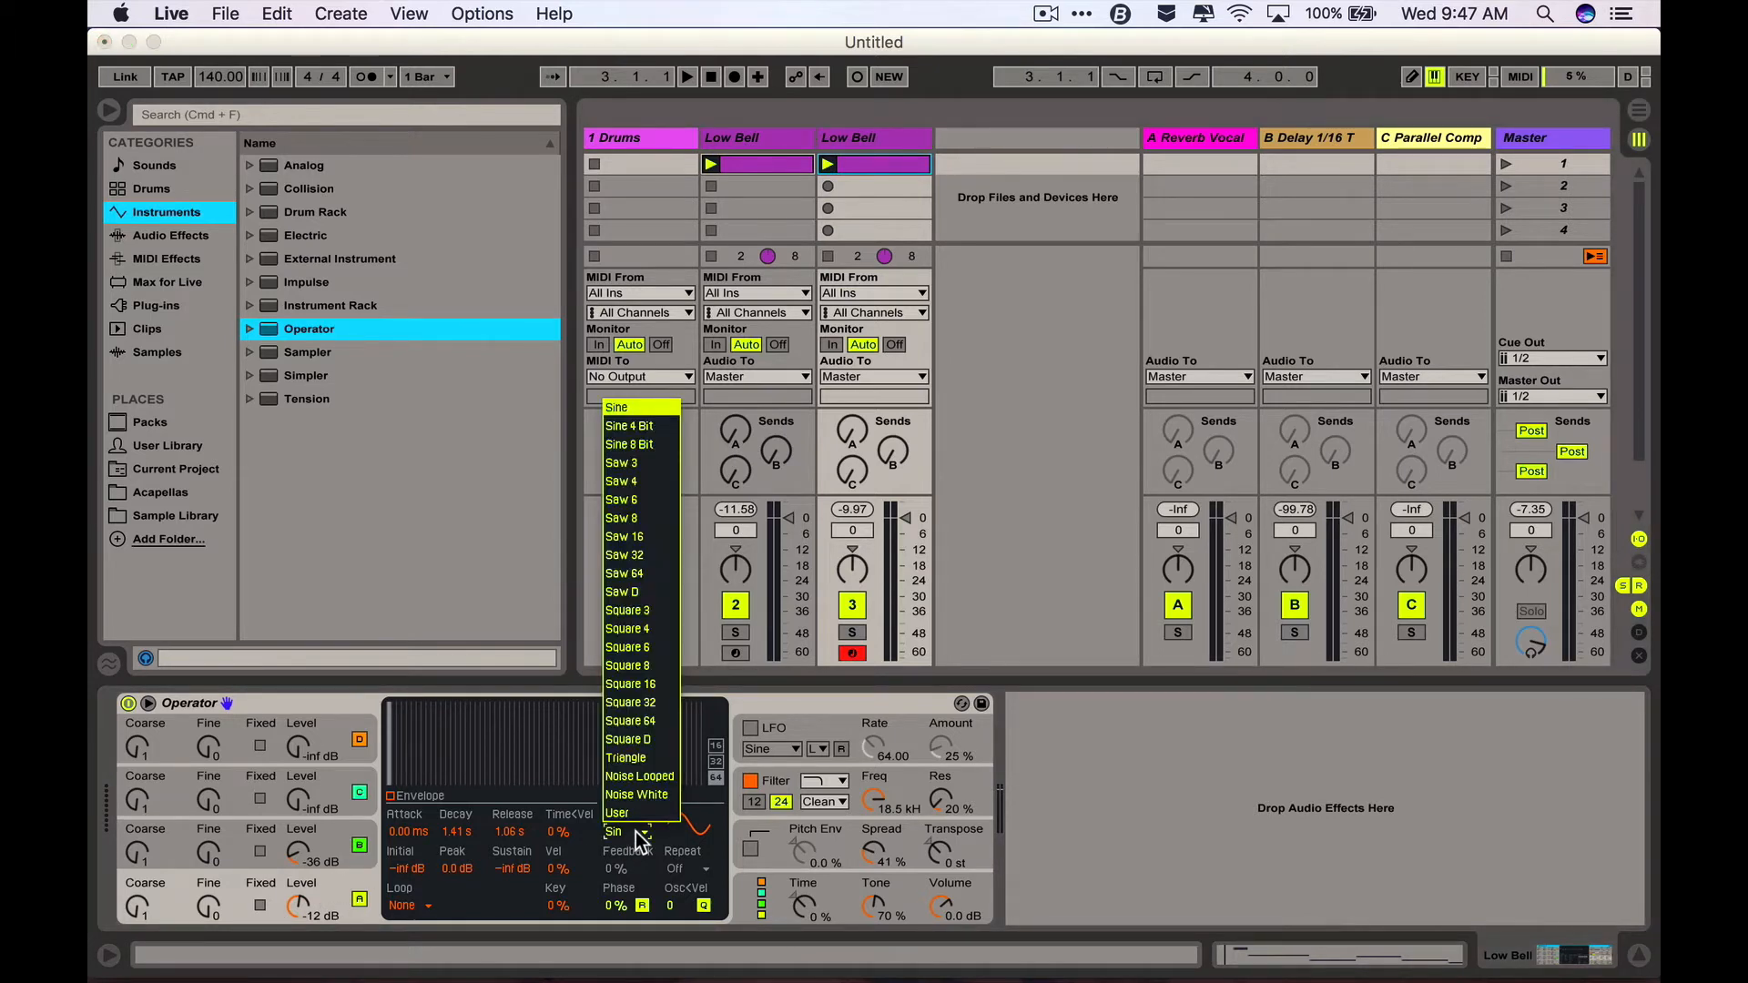
pyautogui.click(624, 611)
pyautogui.press('space')
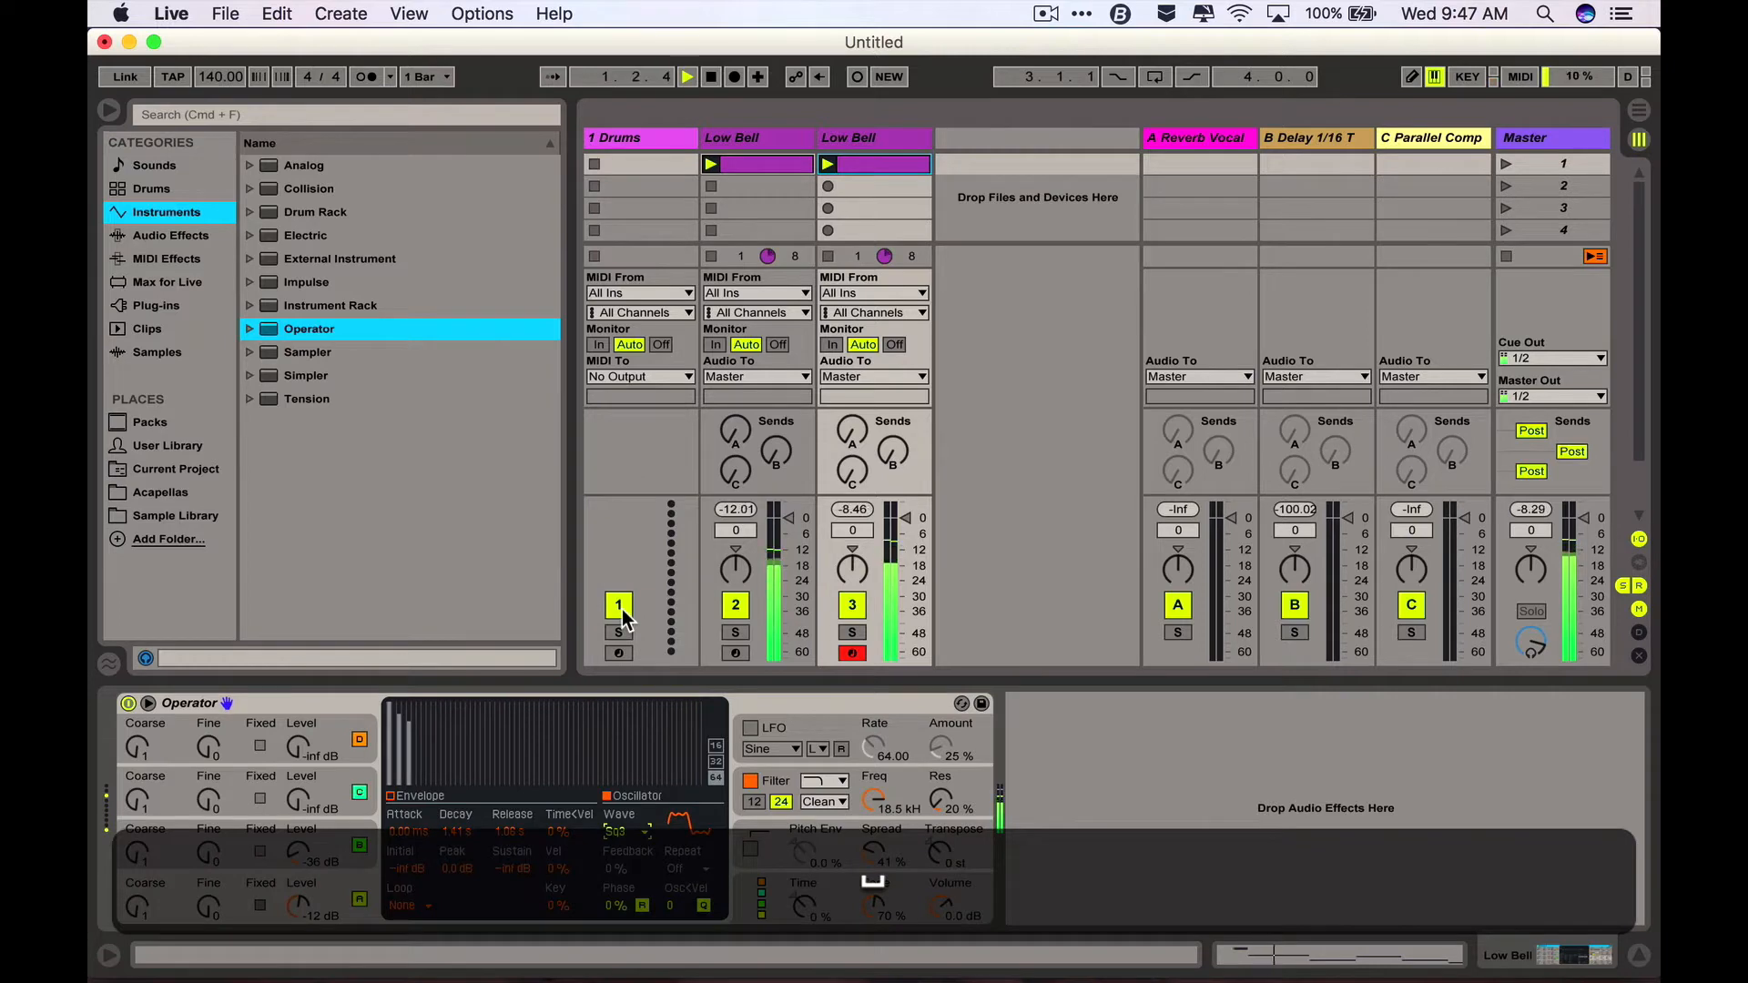
# - Audition other square and saw waveforms for oscillator A during playback, and settle on Square 4
pyautogui.press('Down')
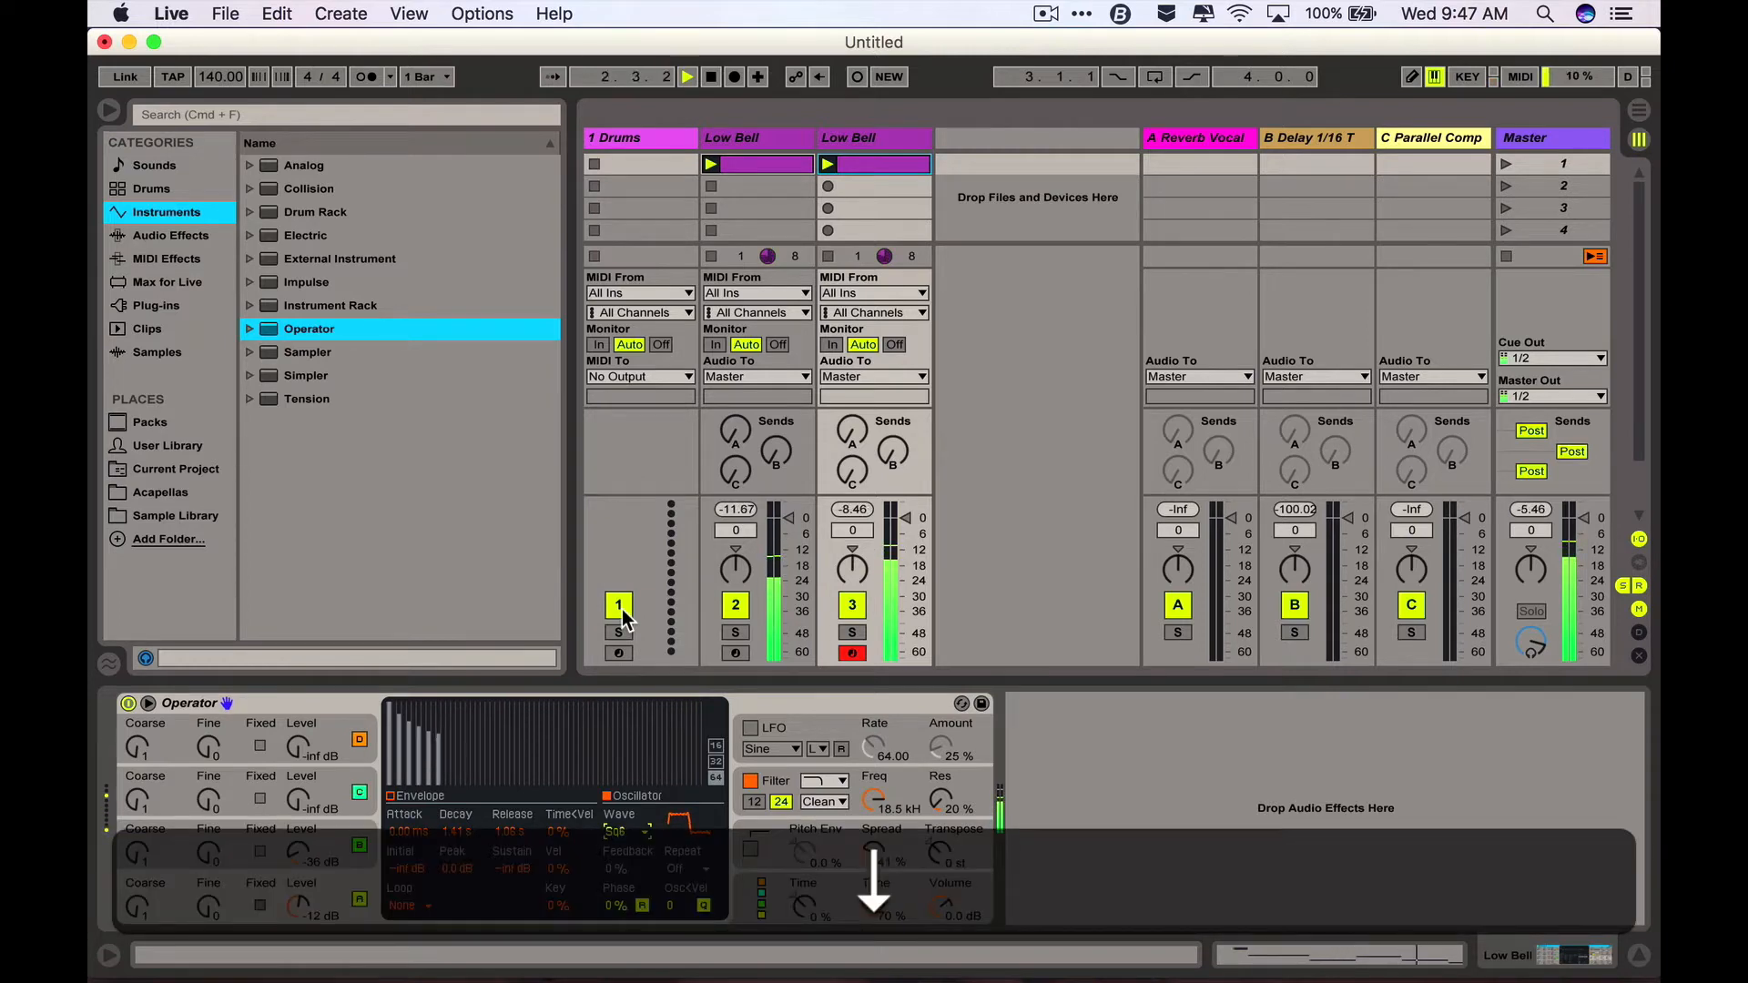
pyautogui.press('Up')
pyautogui.press('Up')
pyautogui.press('Up')
pyautogui.press('Up')
pyautogui.press('Up')
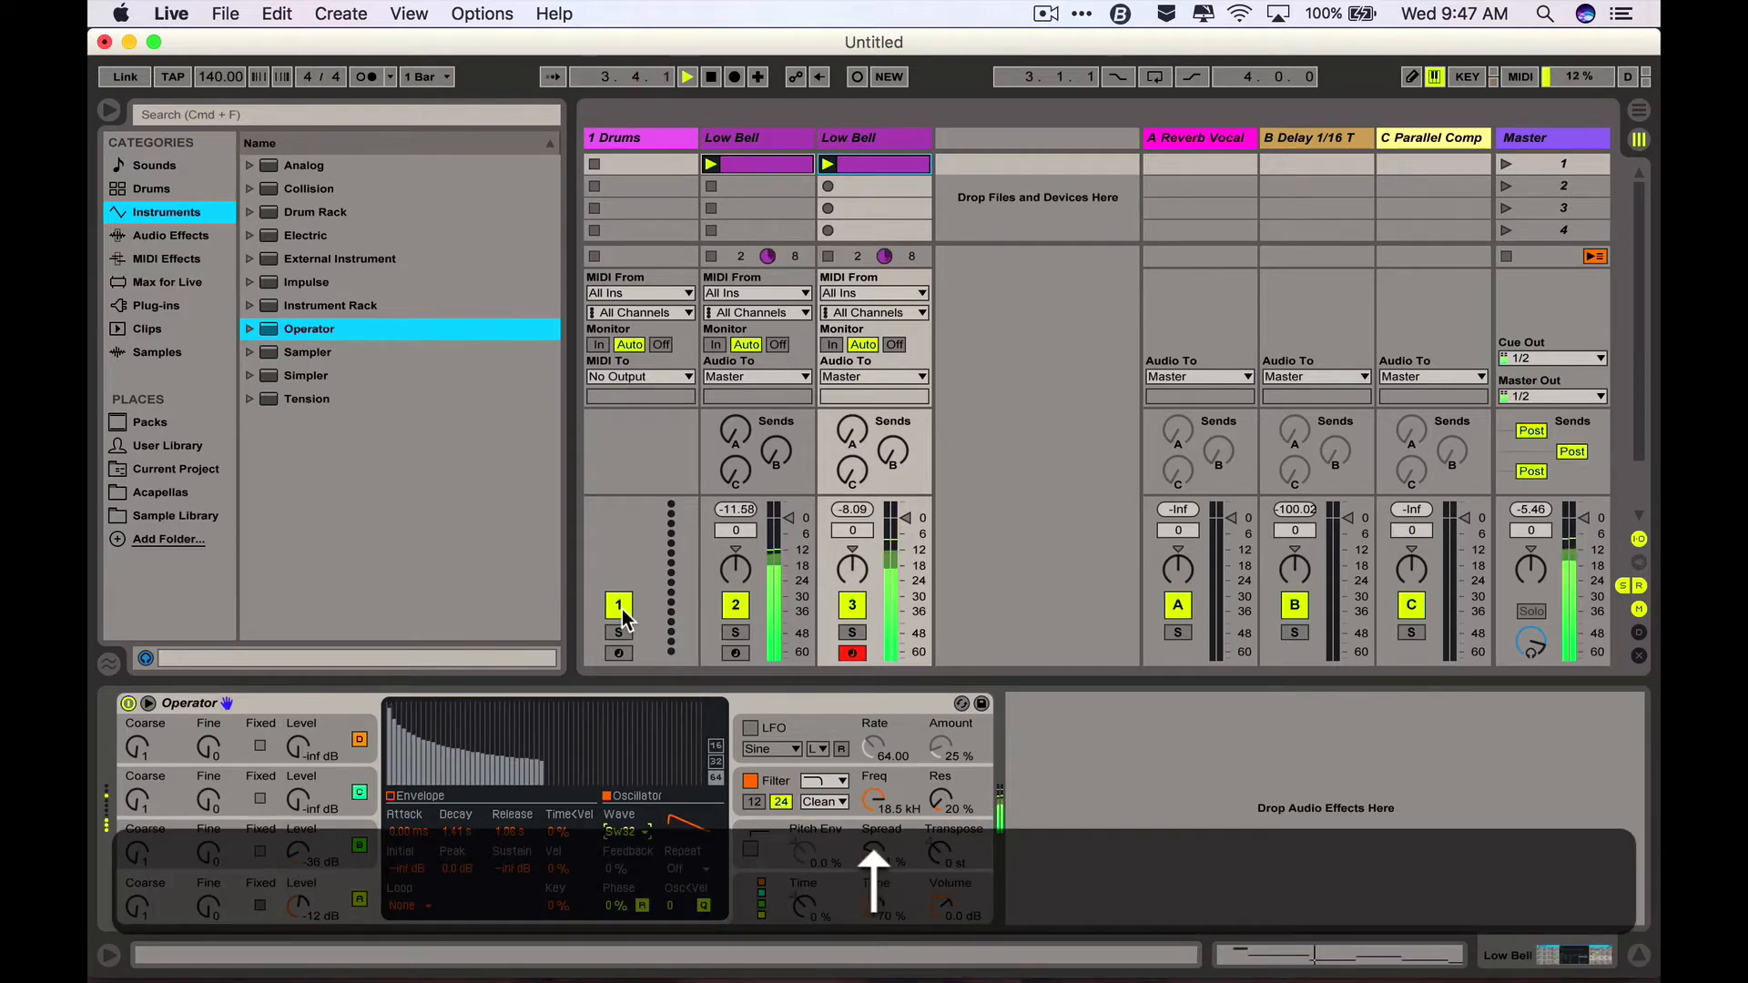
pyautogui.press('Down')
pyautogui.press('Down')
pyautogui.press('Down')
pyautogui.press('Down')
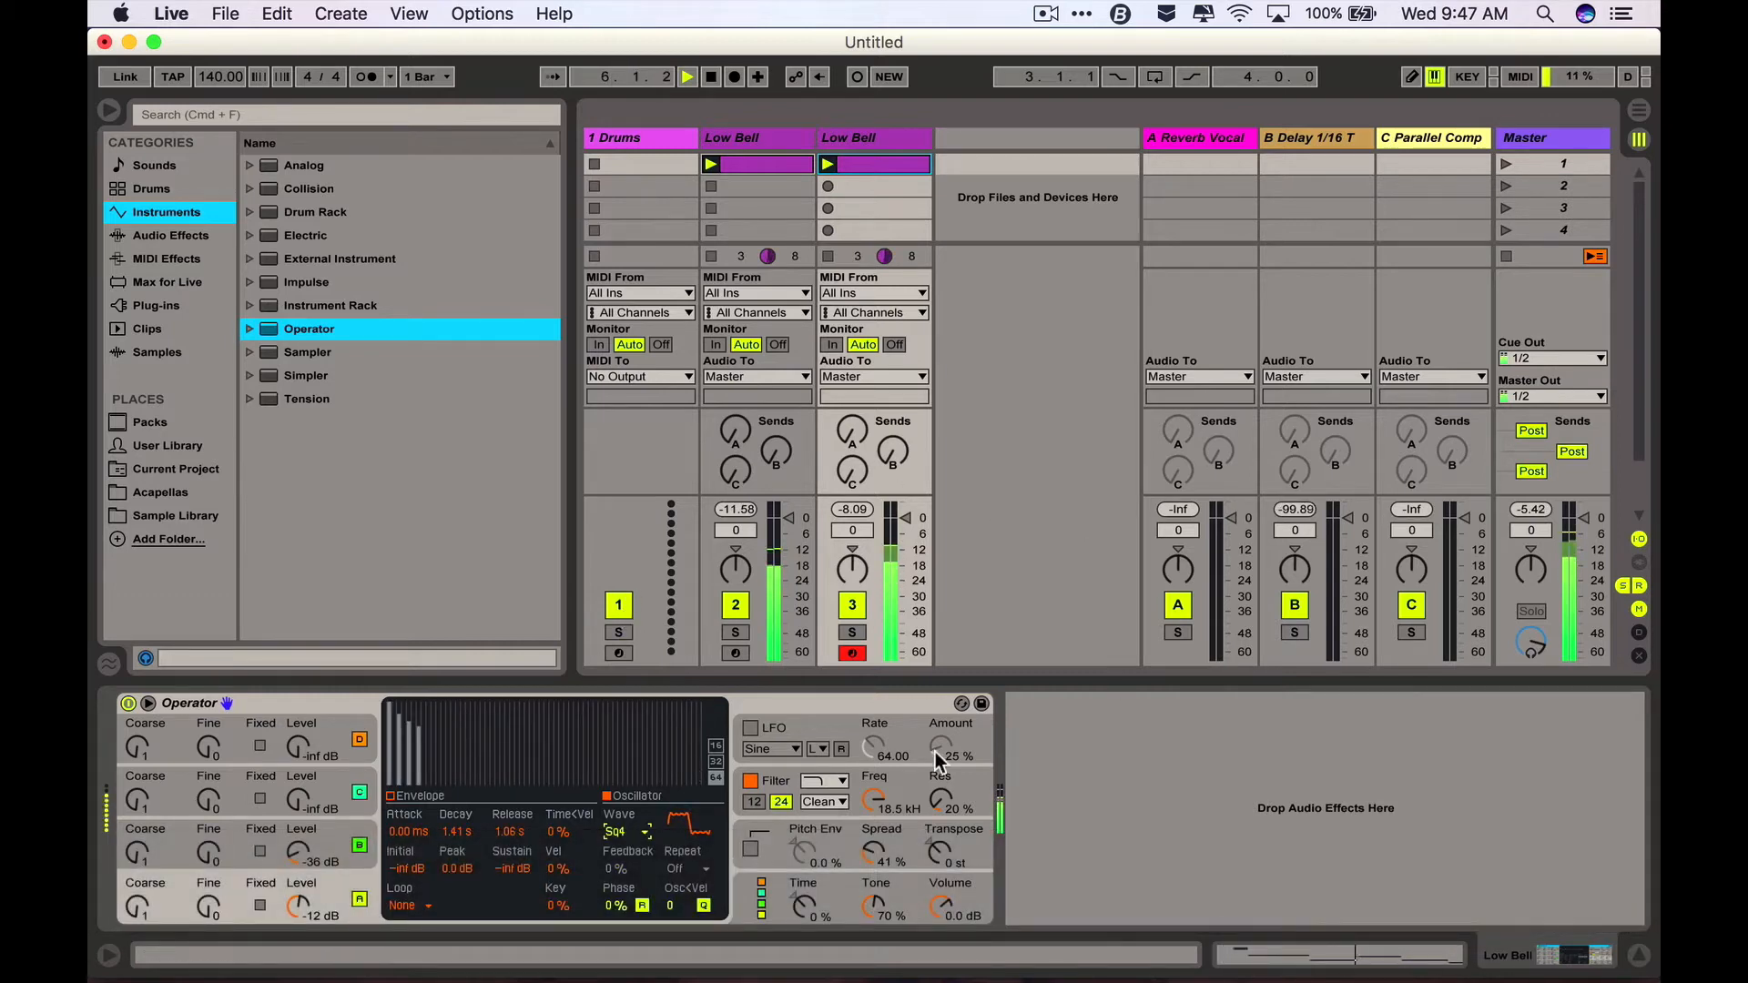
# - Set Operator's filter frequency to 3.44 kHz, the resonance to 31% and the spread to 67%
pyautogui.moveTo(874, 799); pyautogui.dragTo(877, 811)
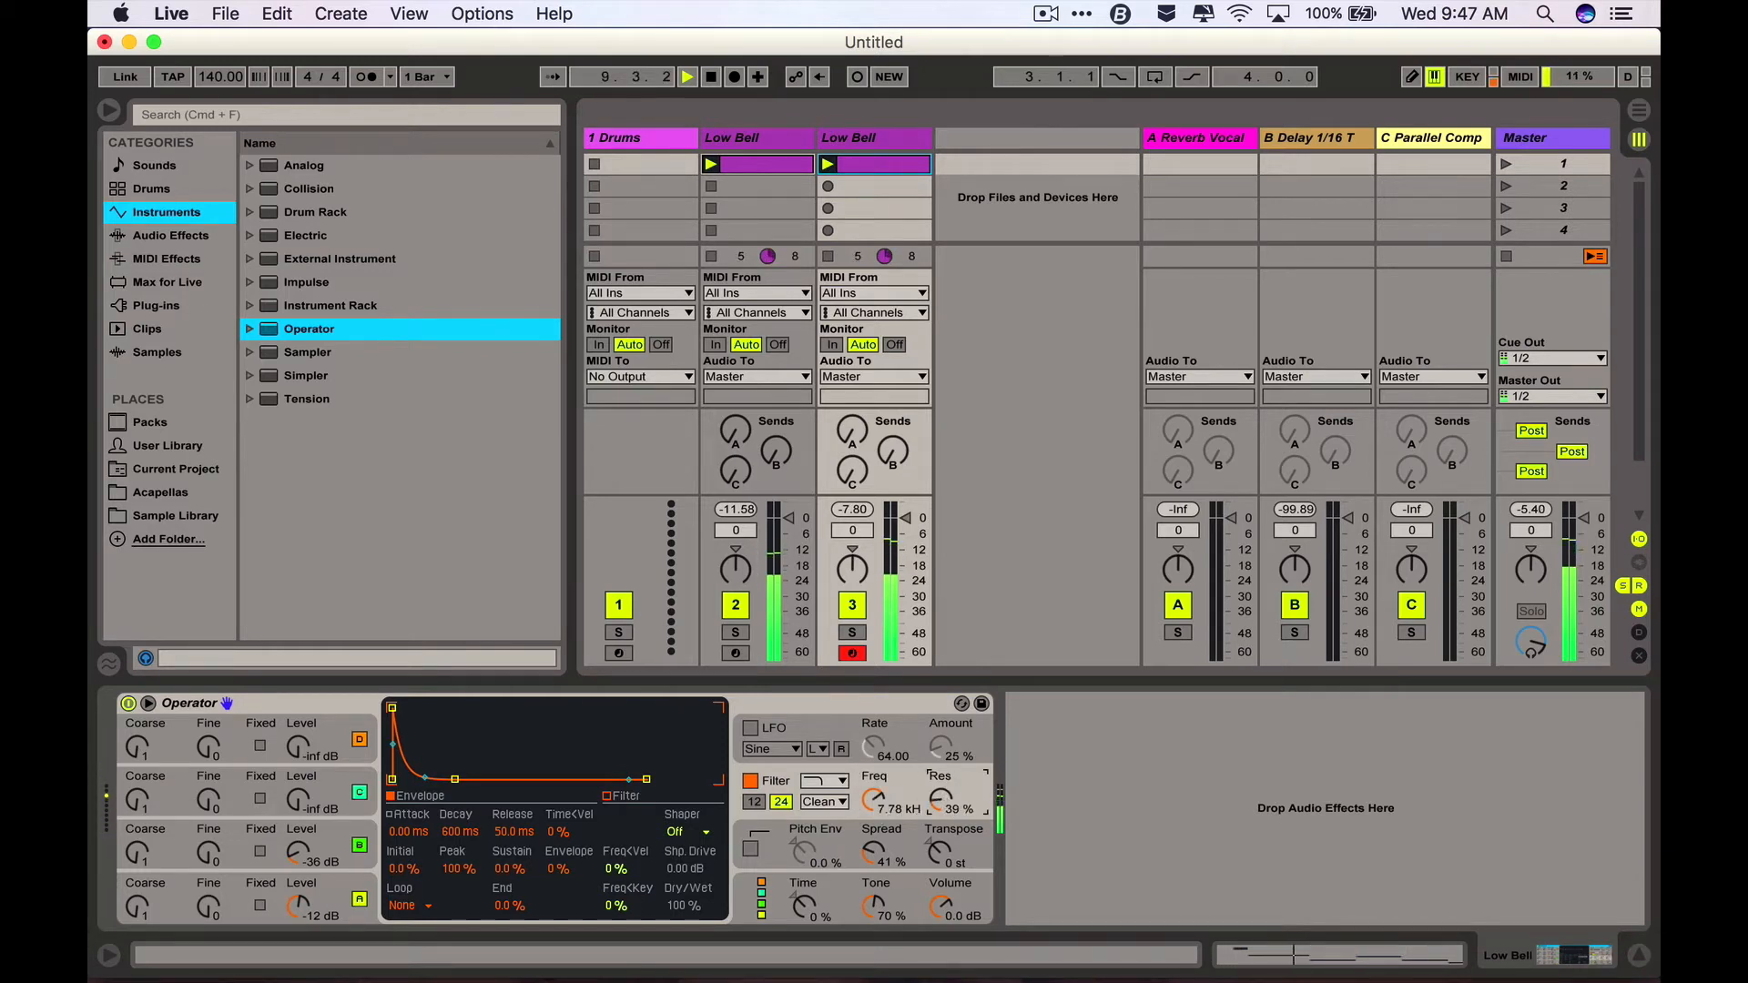
pyautogui.moveTo(872, 800); pyautogui.dragTo(874, 888)
pyautogui.click(874, 856)
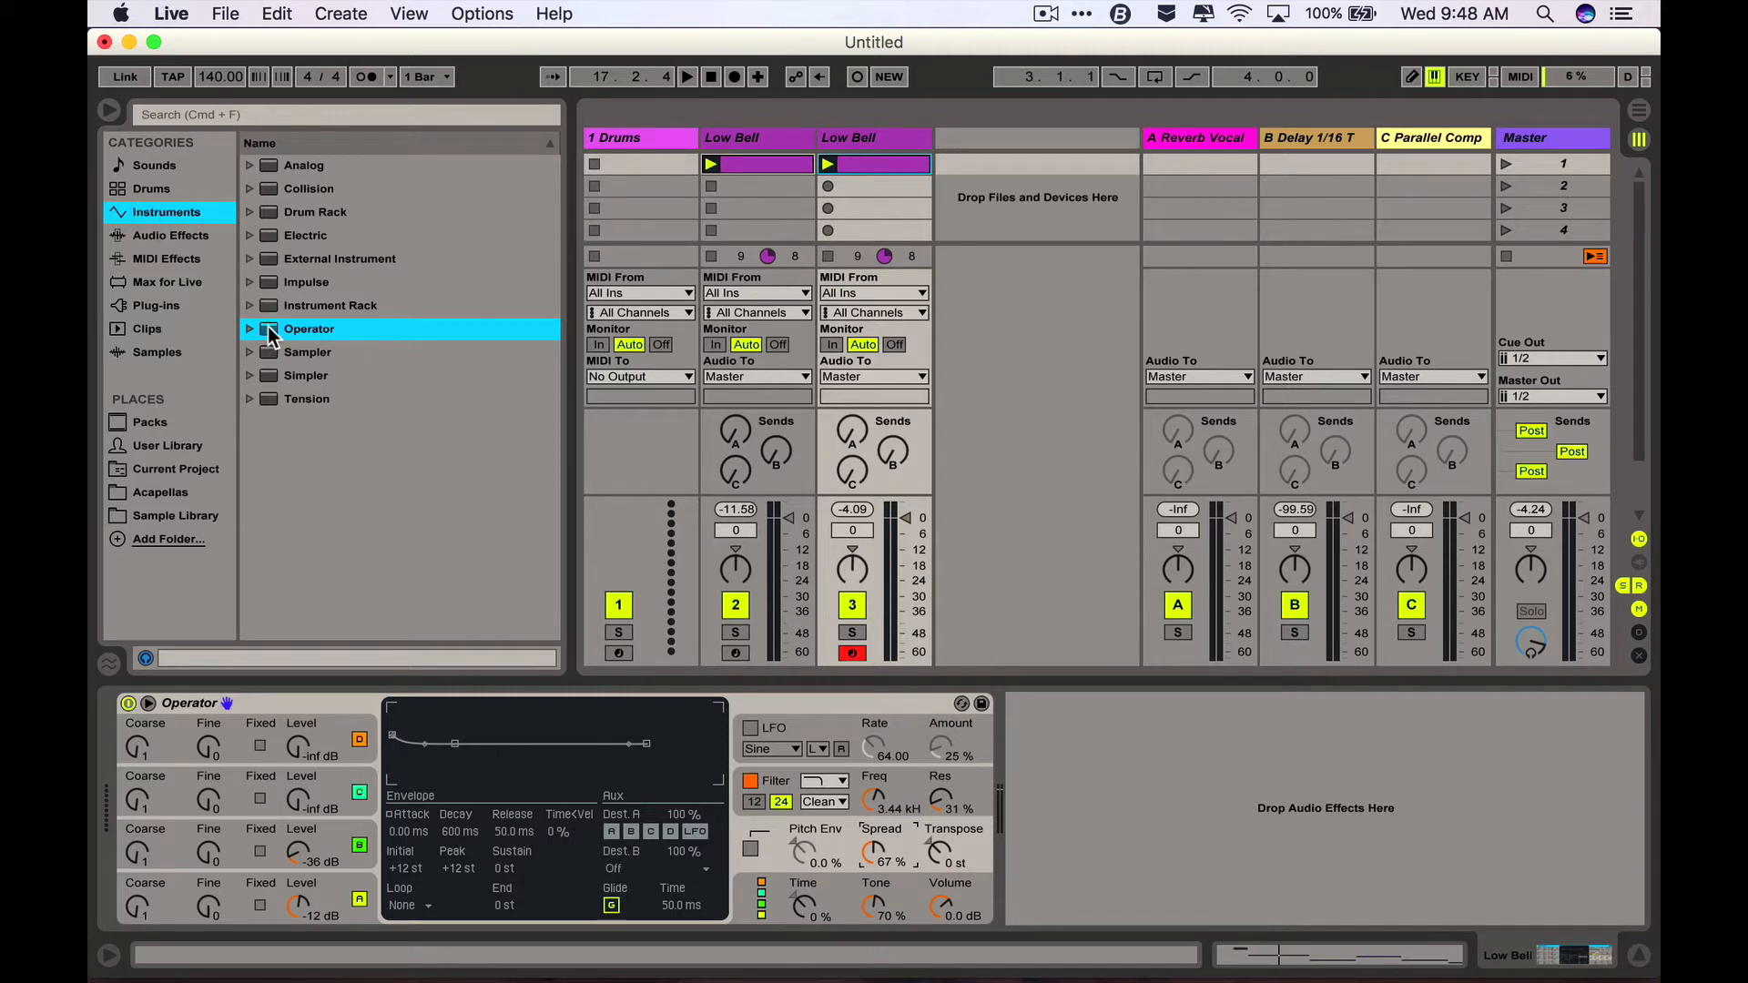
# - Add a new track with a default Operator, and rename the duplicated Low Bell track as Hi Bell
pyautogui.moveTo(271, 335); pyautogui.dragTo(950, 168)
pyautogui.click(849, 139)
pyautogui.press('super+r')
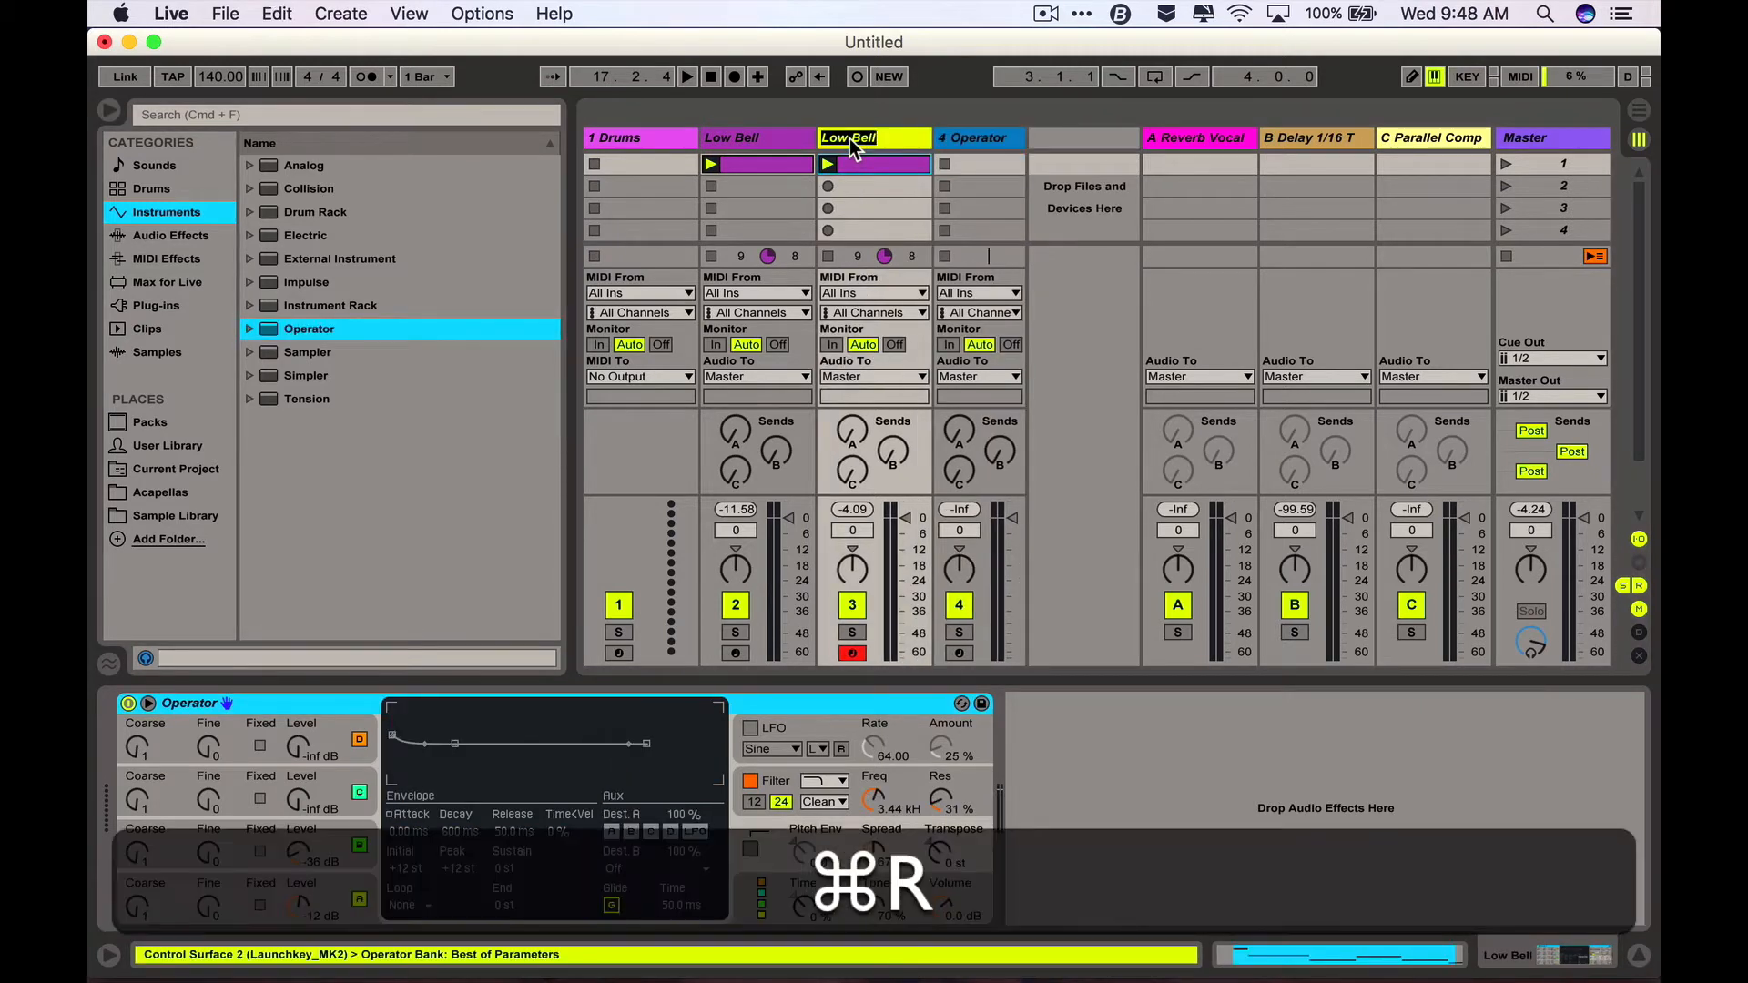
pyautogui.write('Hi')
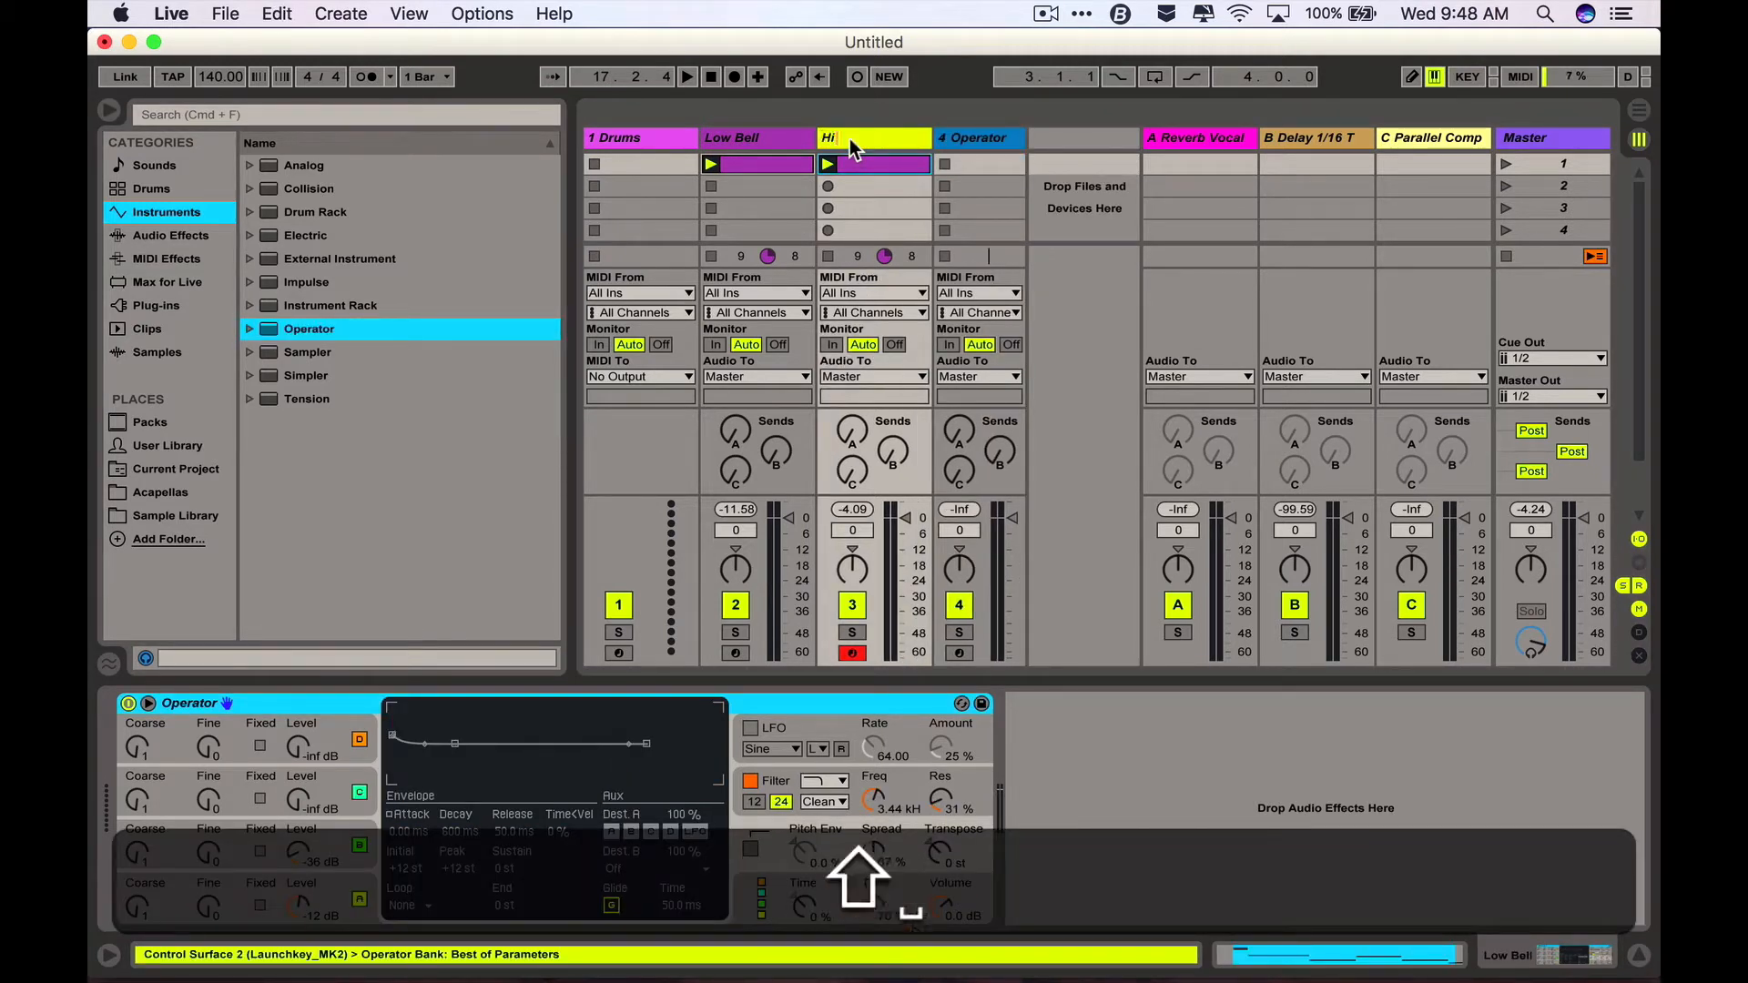
pyautogui.write(' Bel')
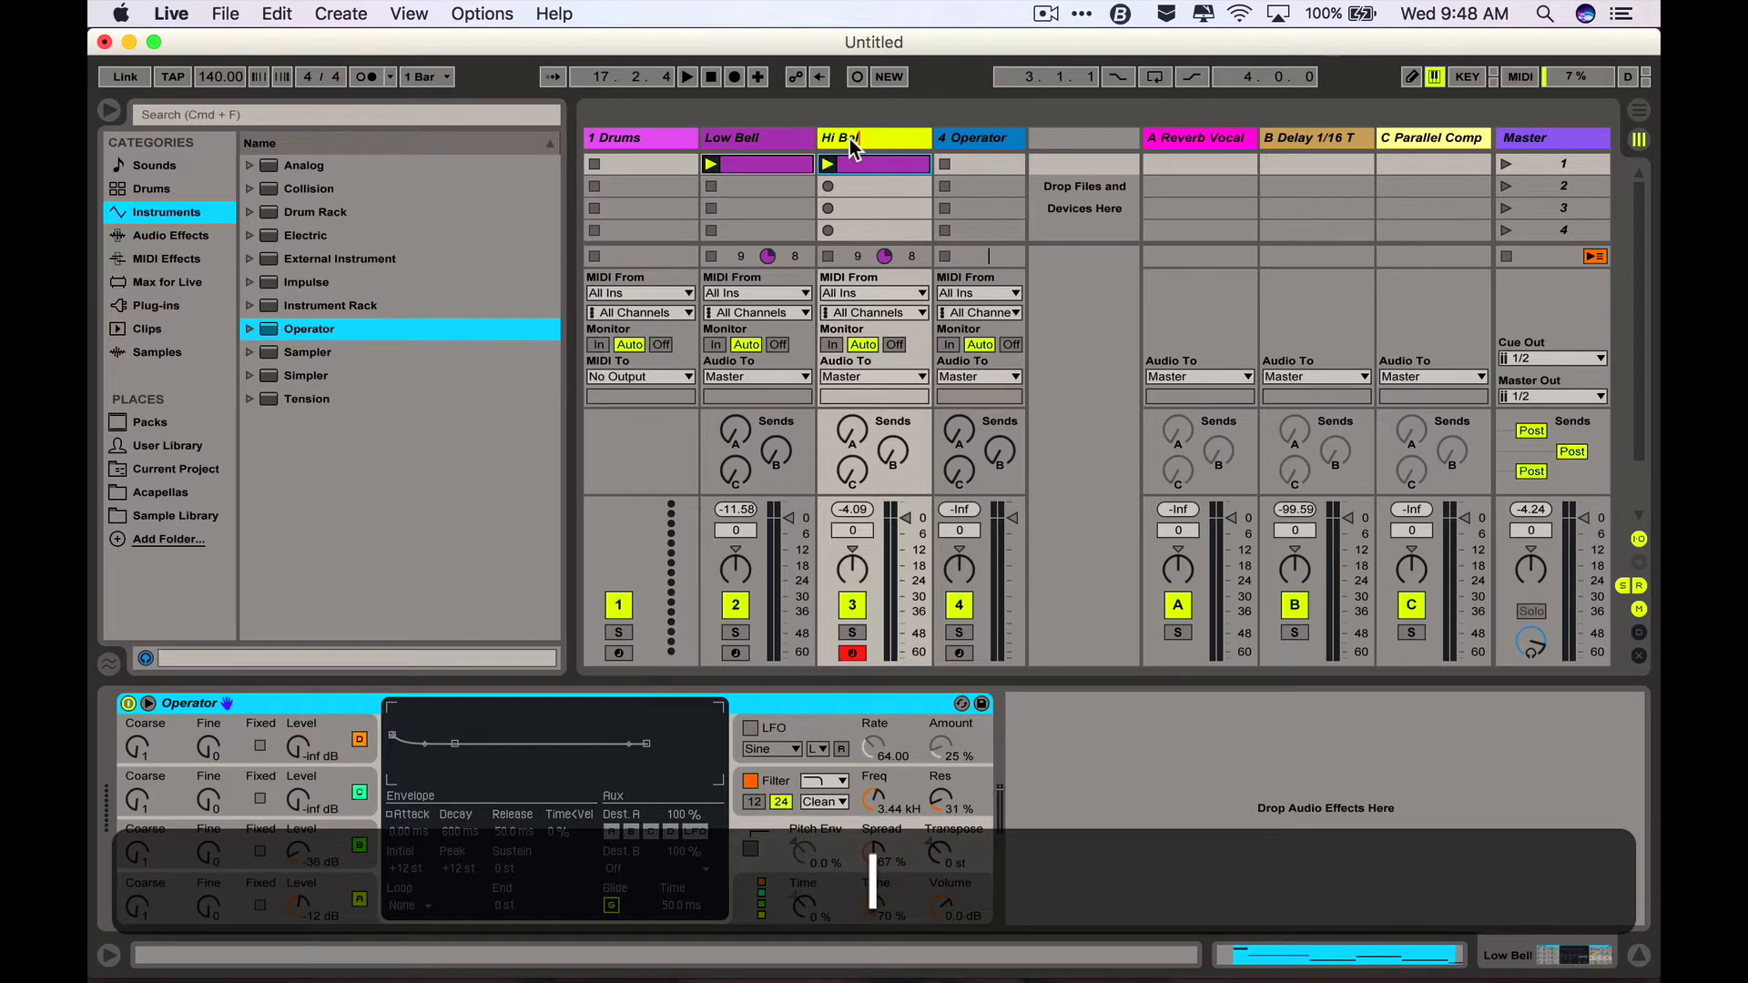
pyautogui.write('l')
pyautogui.press('Return')
# - Set the transpose of the fourth track's Operator to -12 st
pyautogui.click(968, 137)
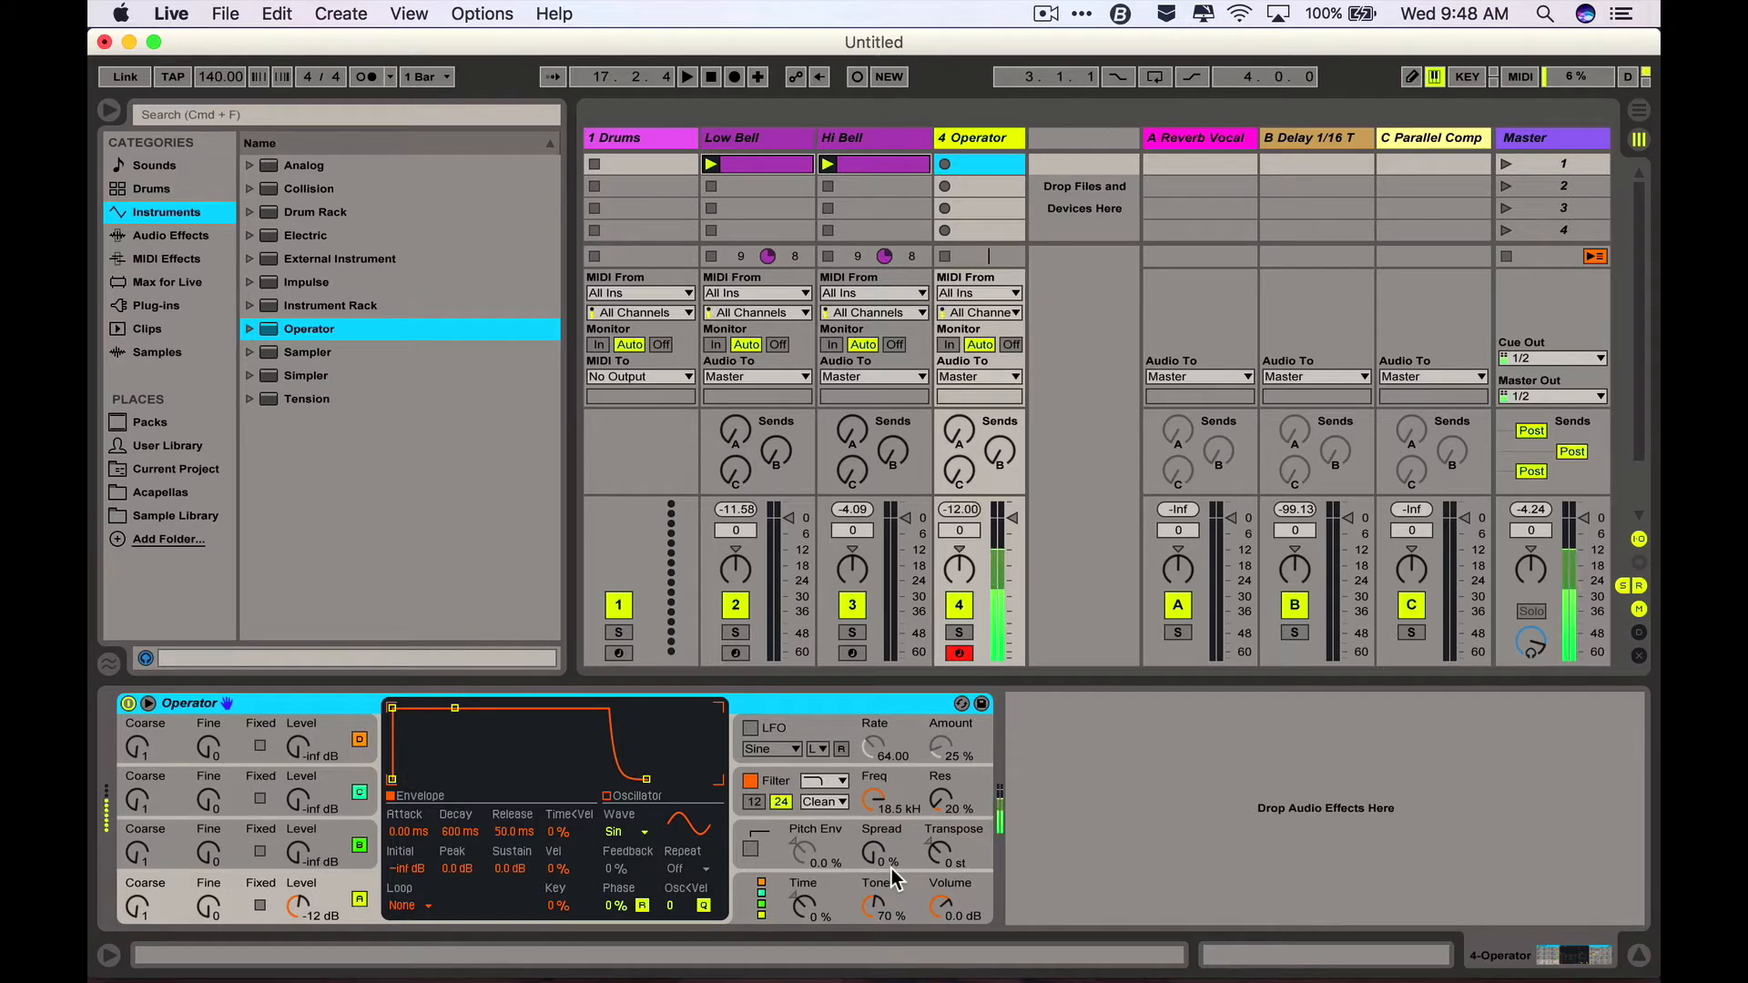
pyautogui.click(943, 856)
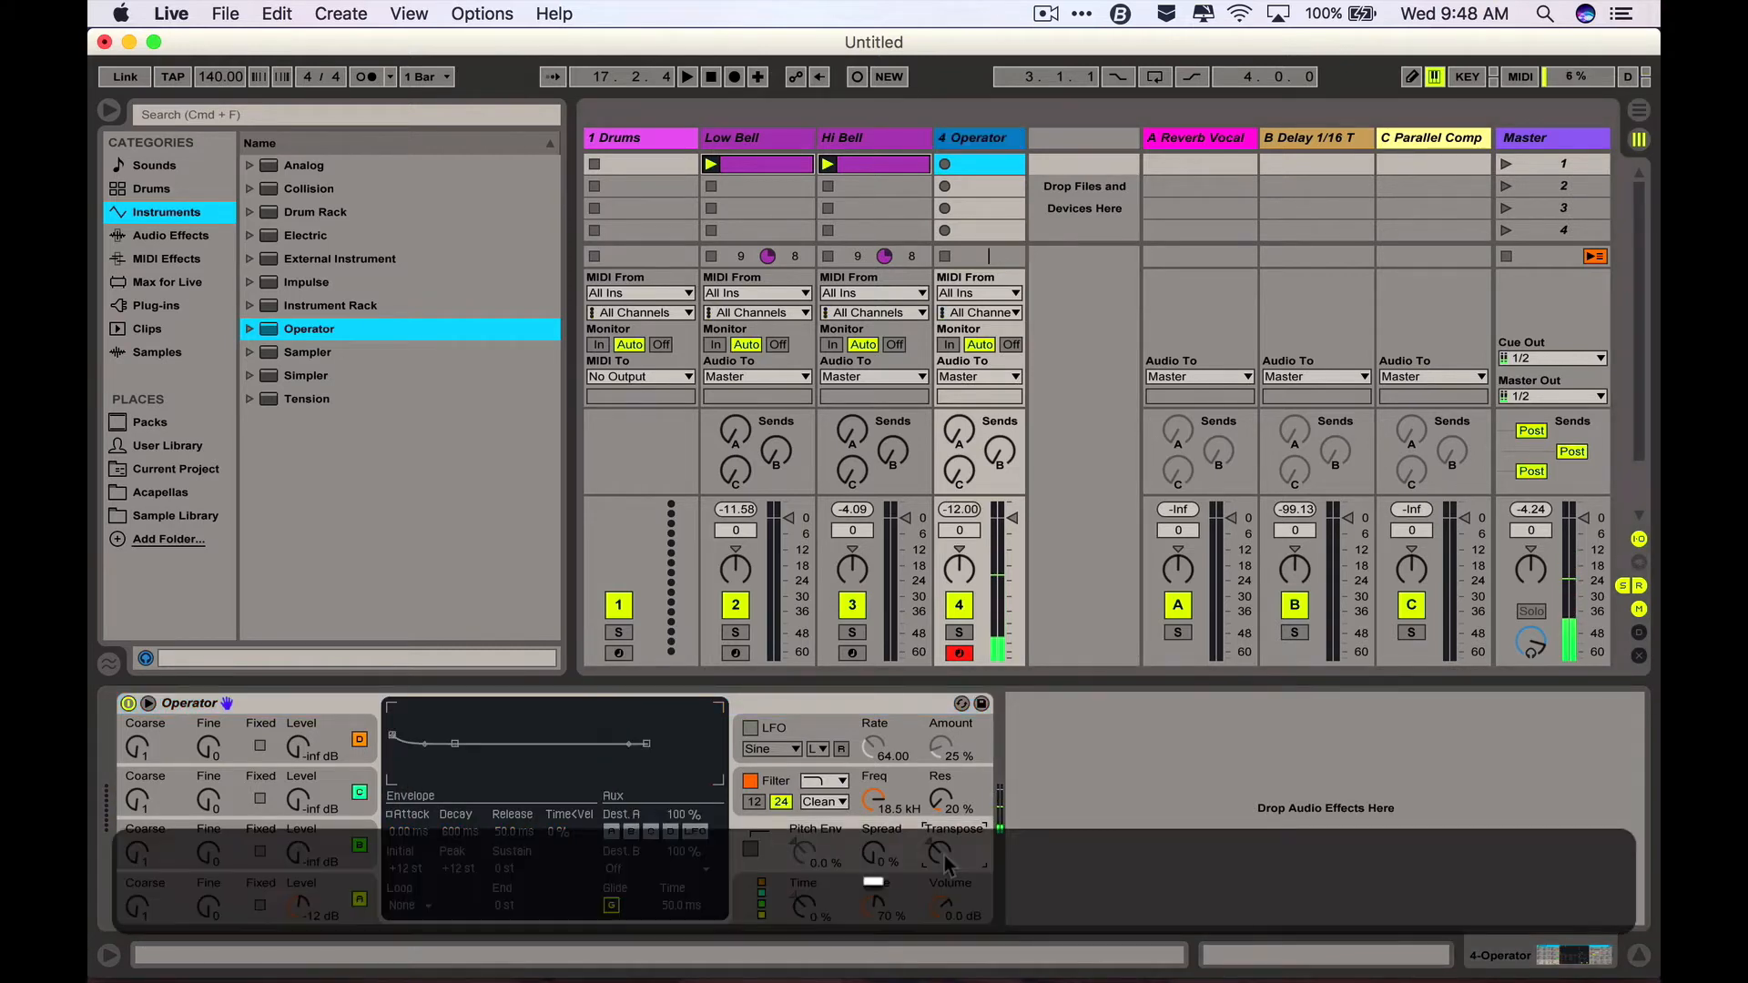
pyautogui.write('2')
pyautogui.press('Return')
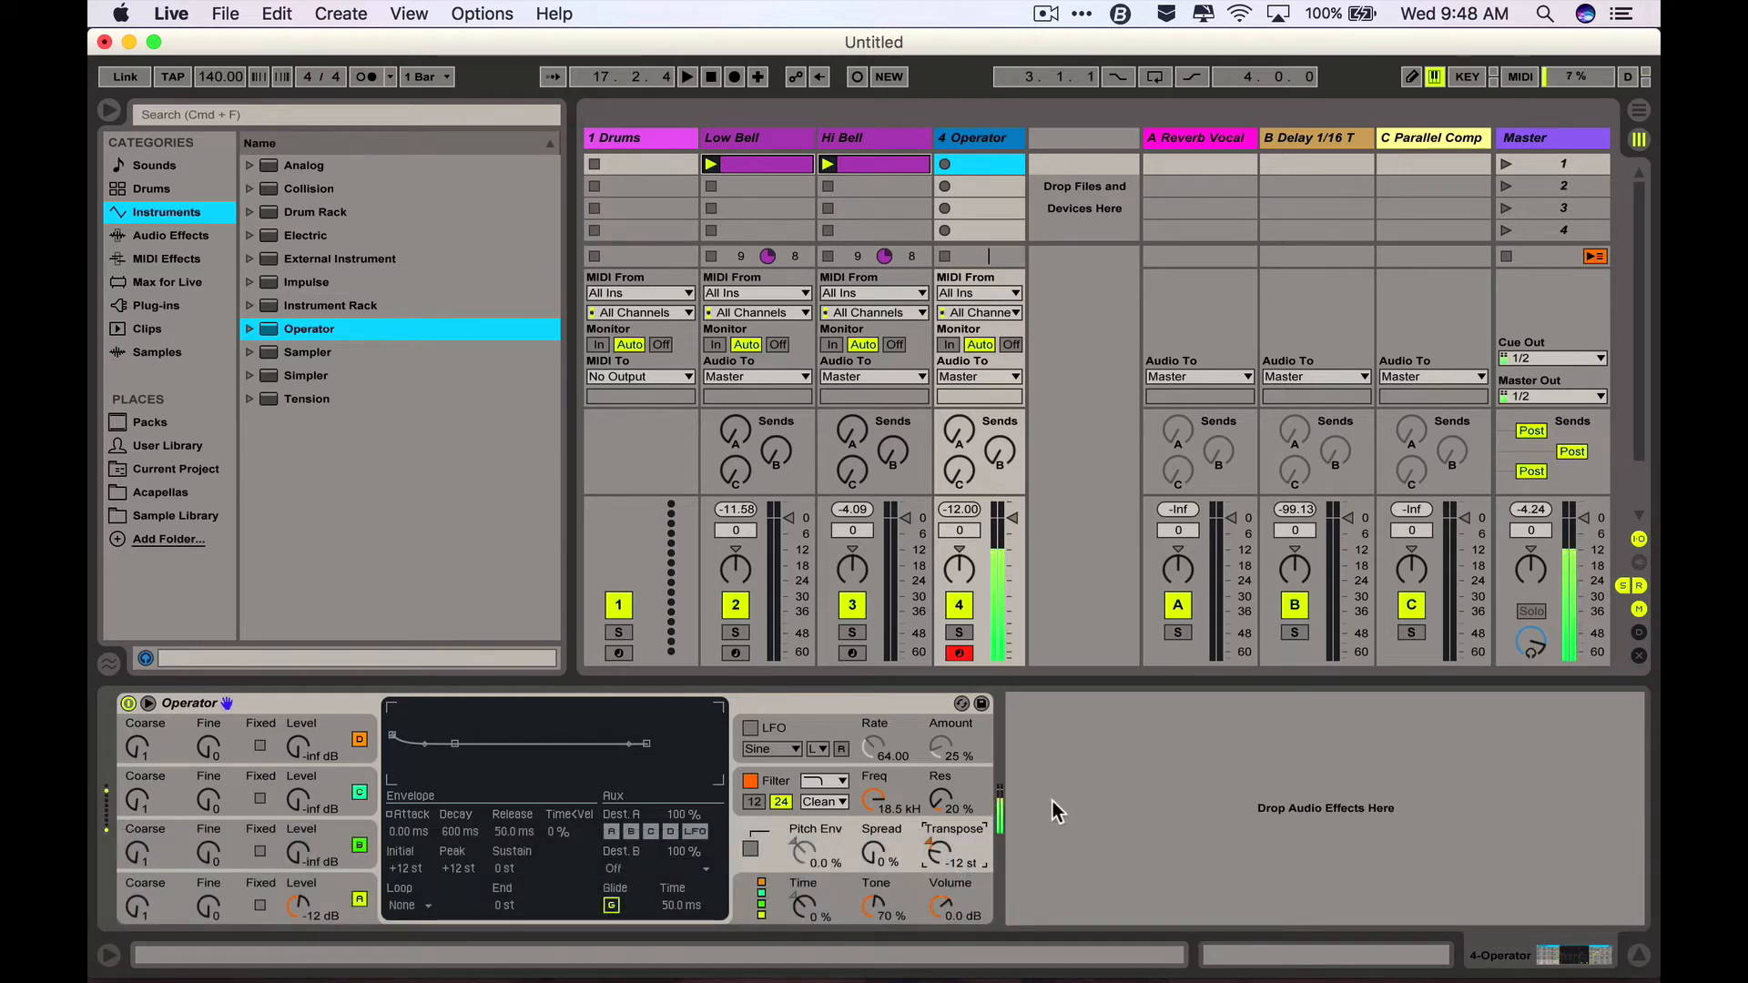
# - Set Operator's oscillator B level to -48 dB and the spread to 39%
pyautogui.moveTo(293, 863); pyautogui.dragTo(294, 847)
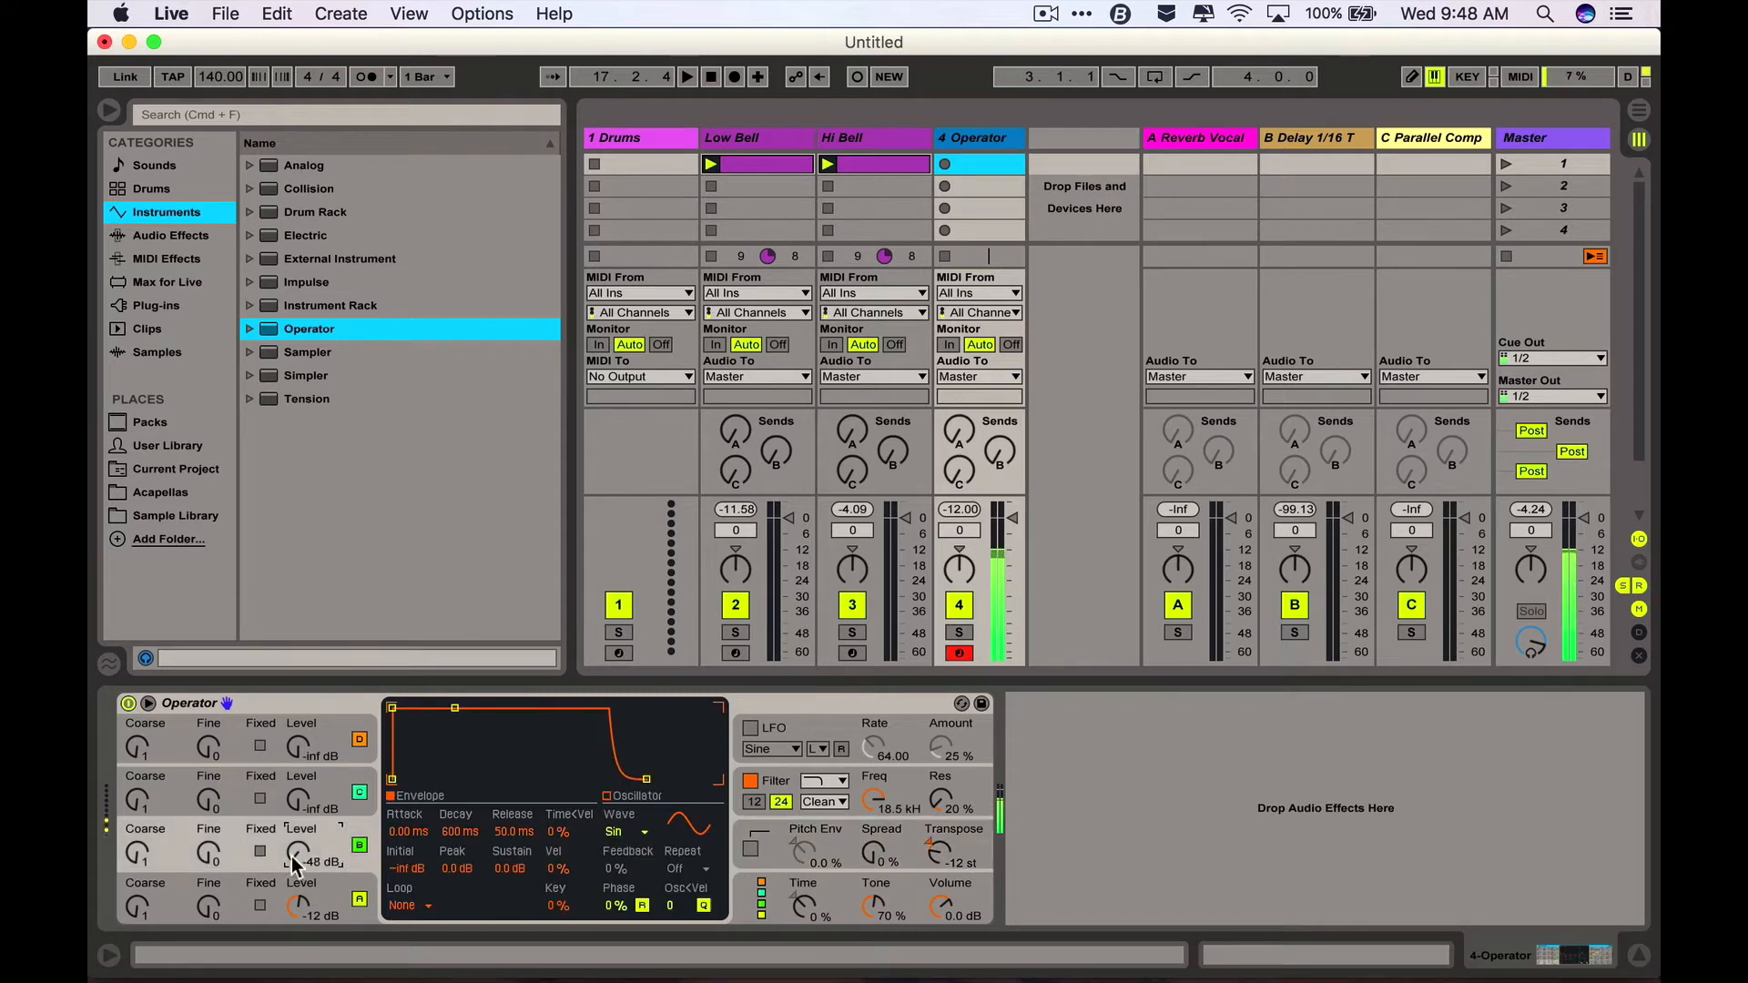
pyautogui.click(870, 857)
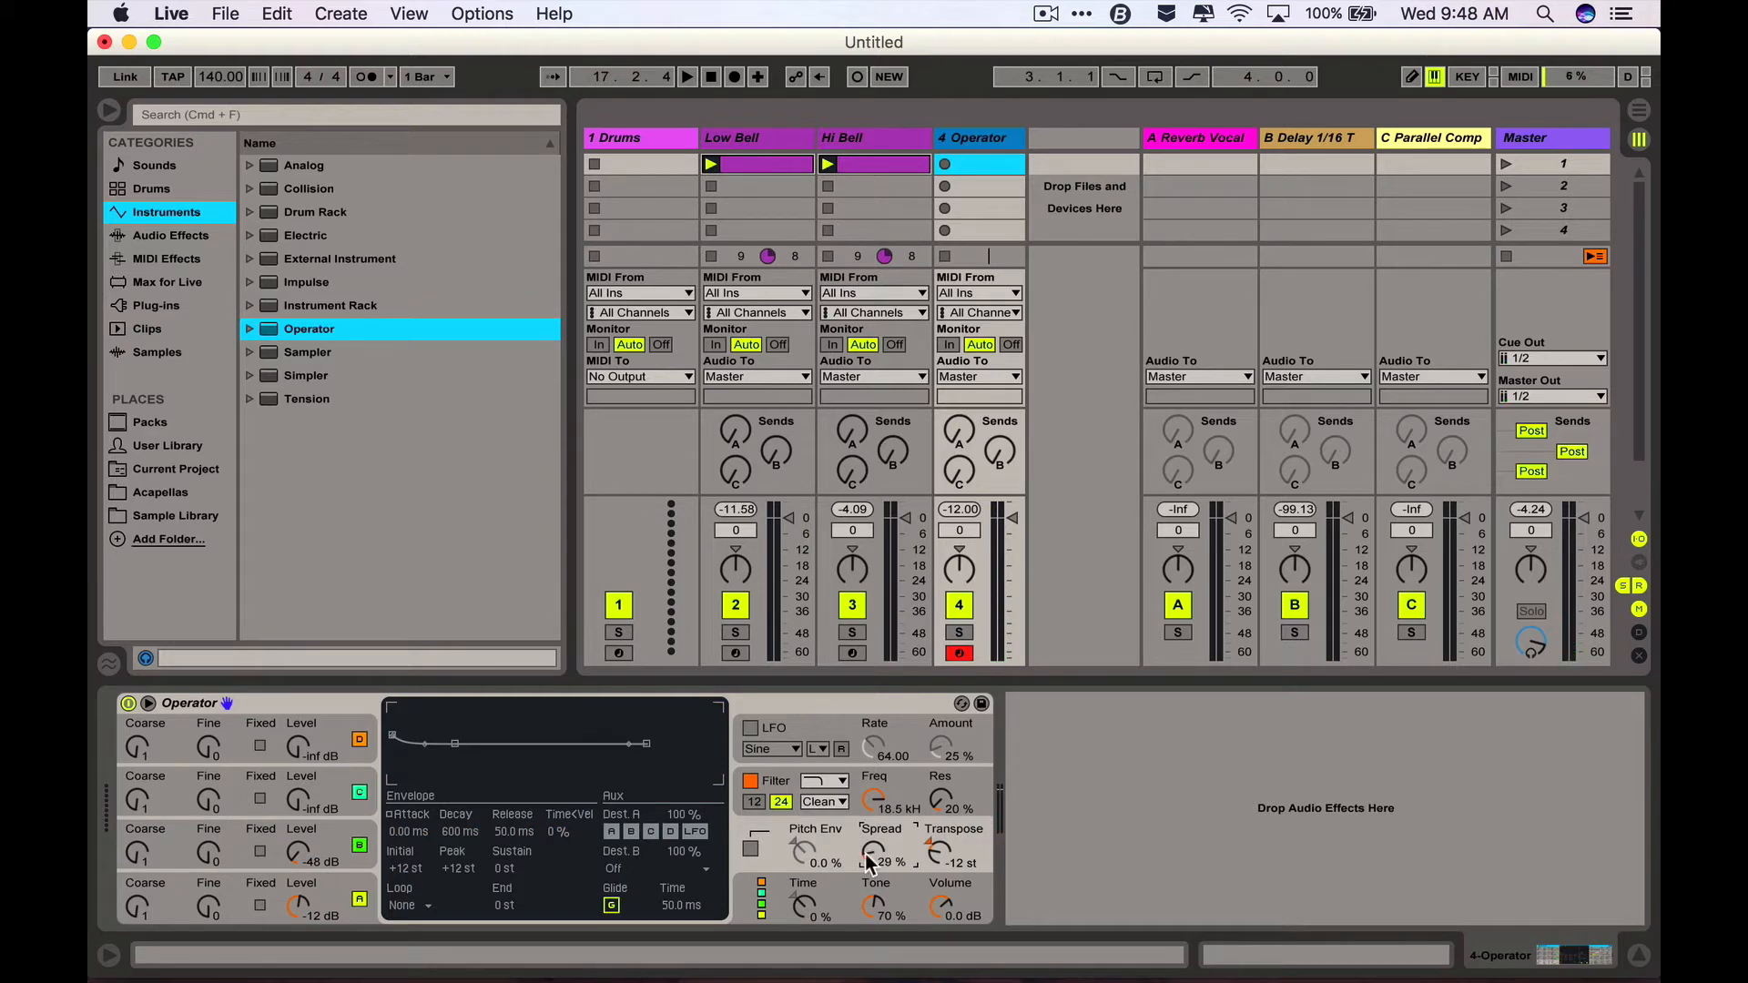
pyautogui.moveTo(866, 856); pyautogui.dragTo(866, 847)
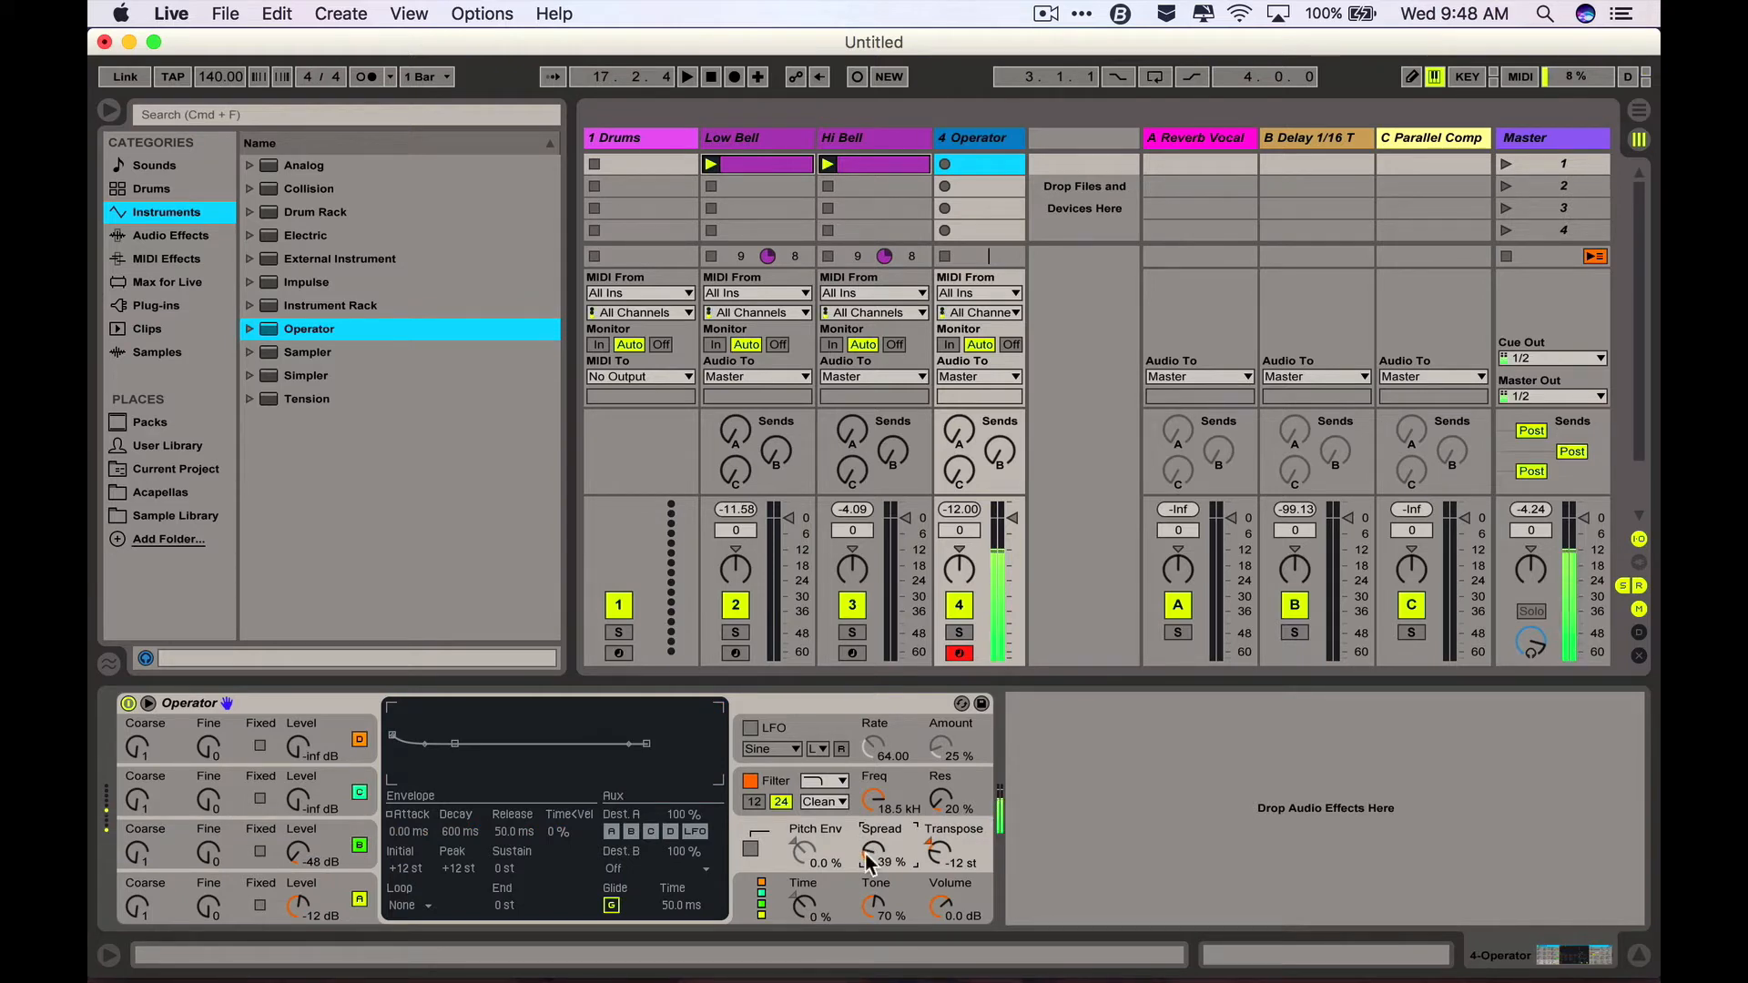
# - Try the Hip-Hop Sub Bass preset from the Instrument Rack bass presets in place of the fourth track's Operator
pyautogui.click(250, 330)
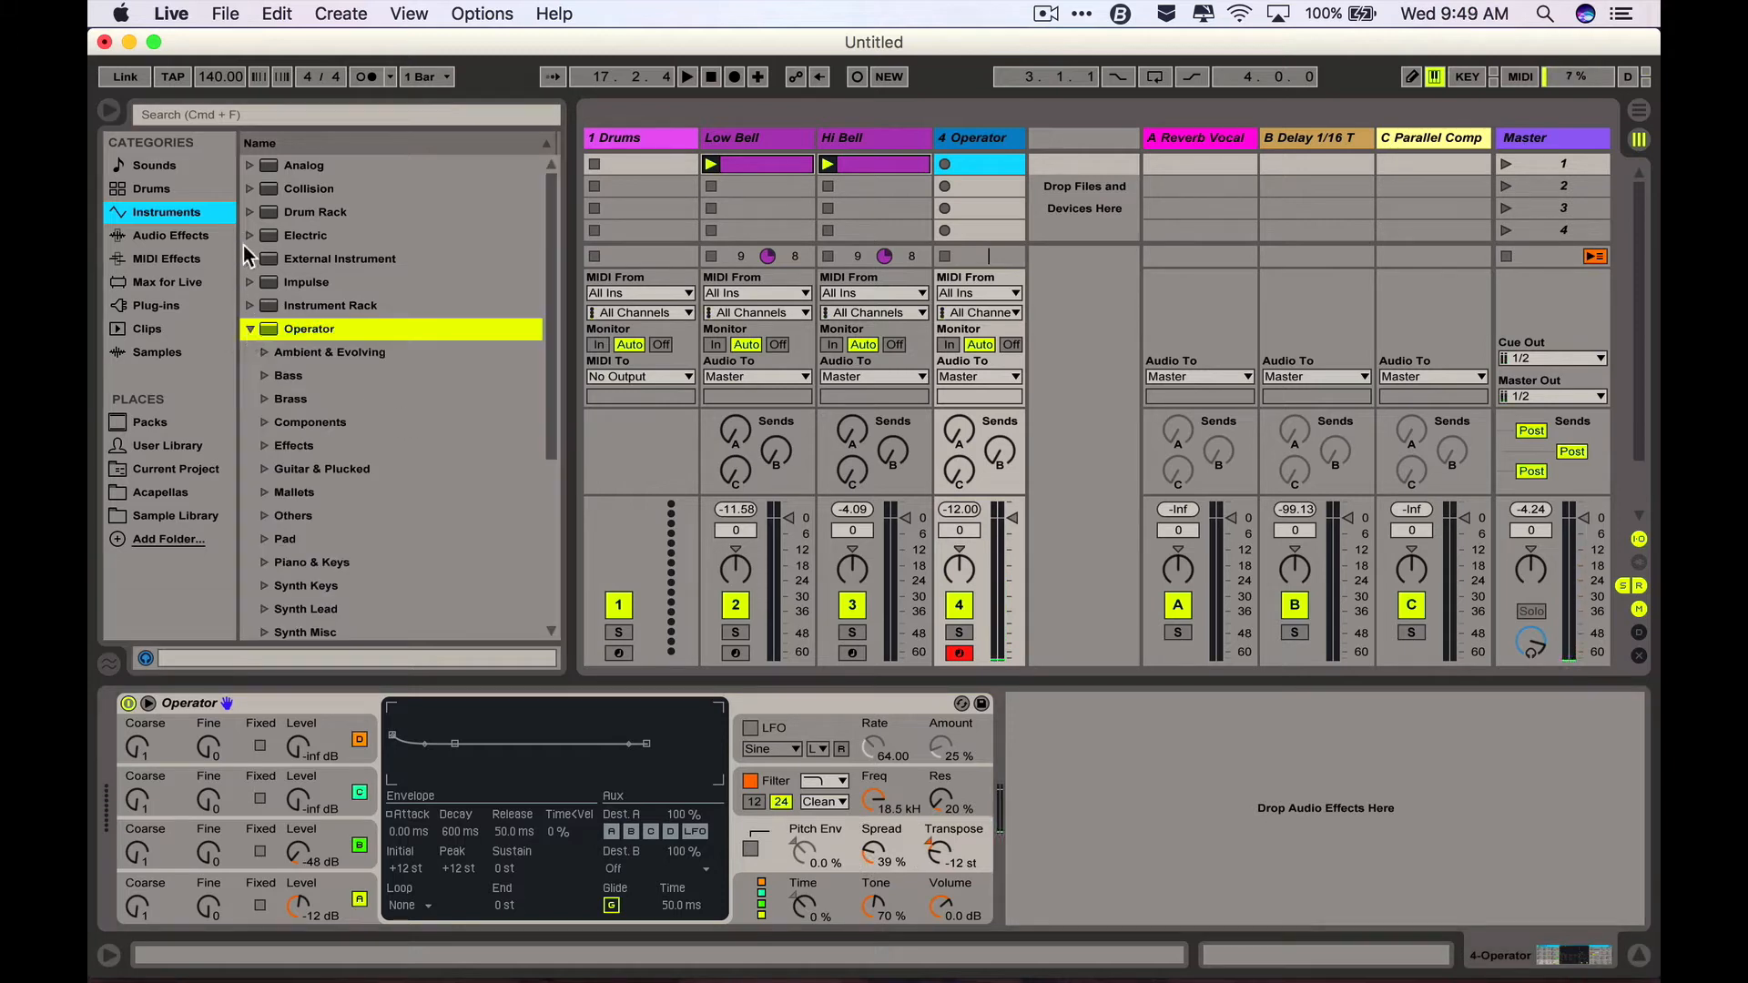
pyautogui.scroll(-5, 255, 307)
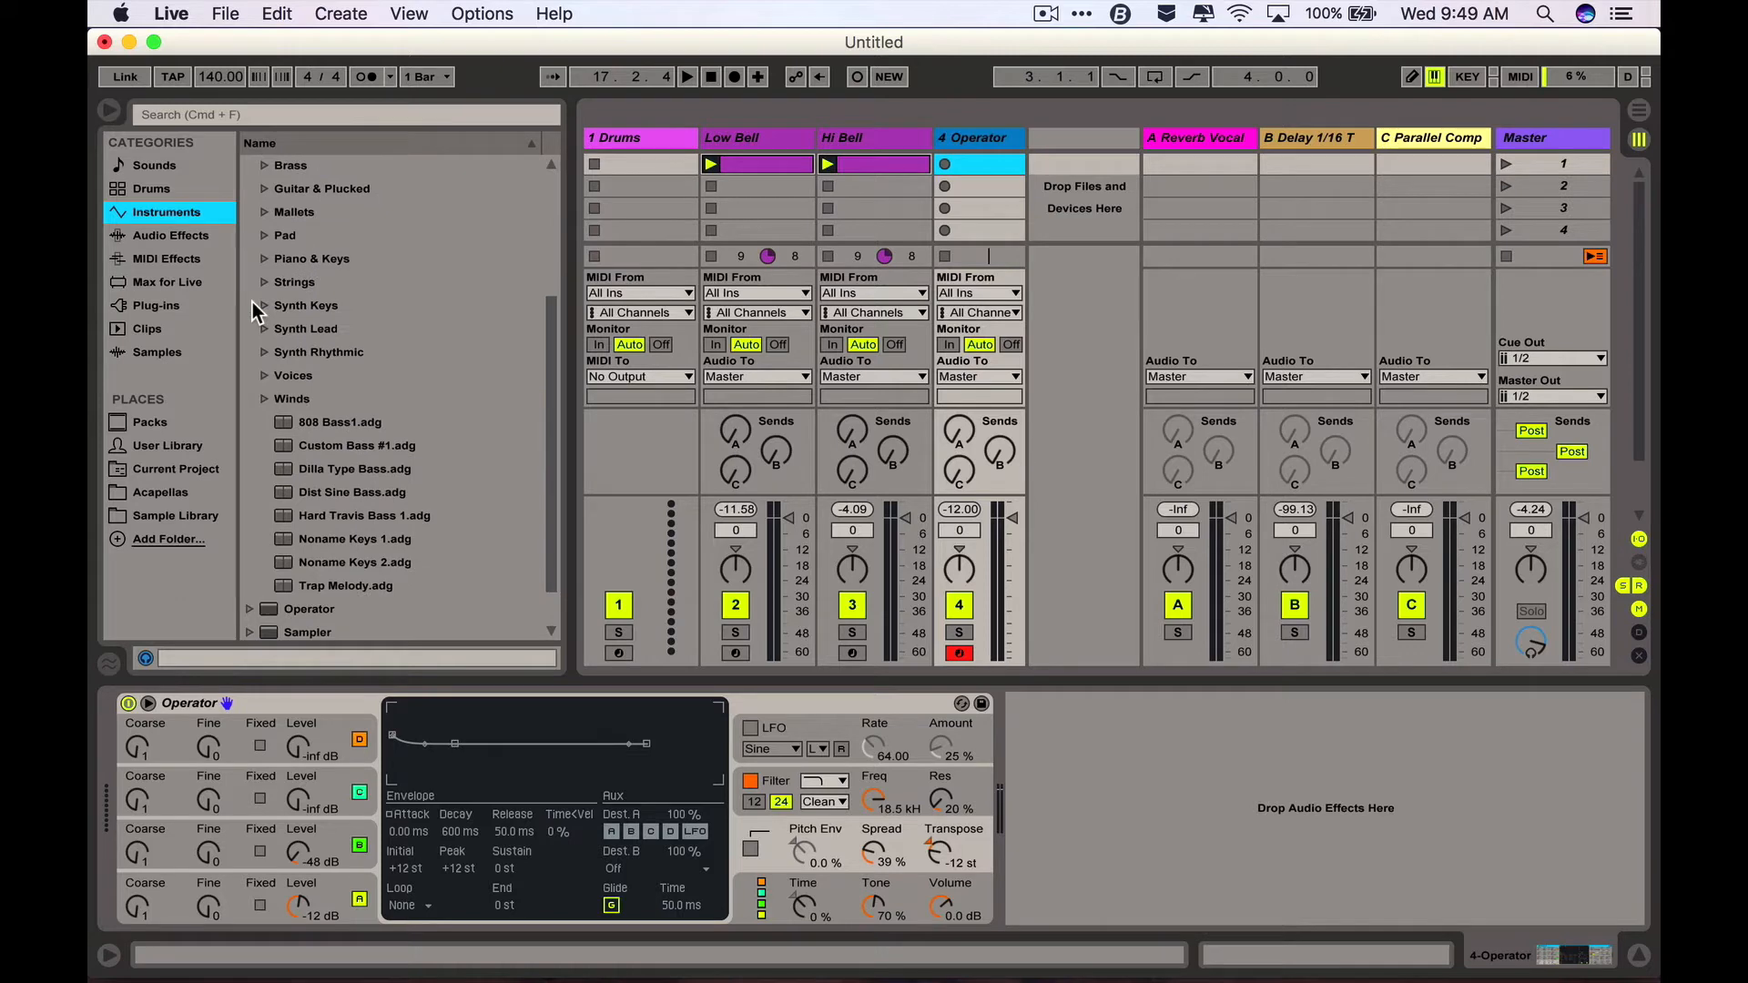
pyautogui.scroll(3, 255, 309)
pyautogui.click(266, 214)
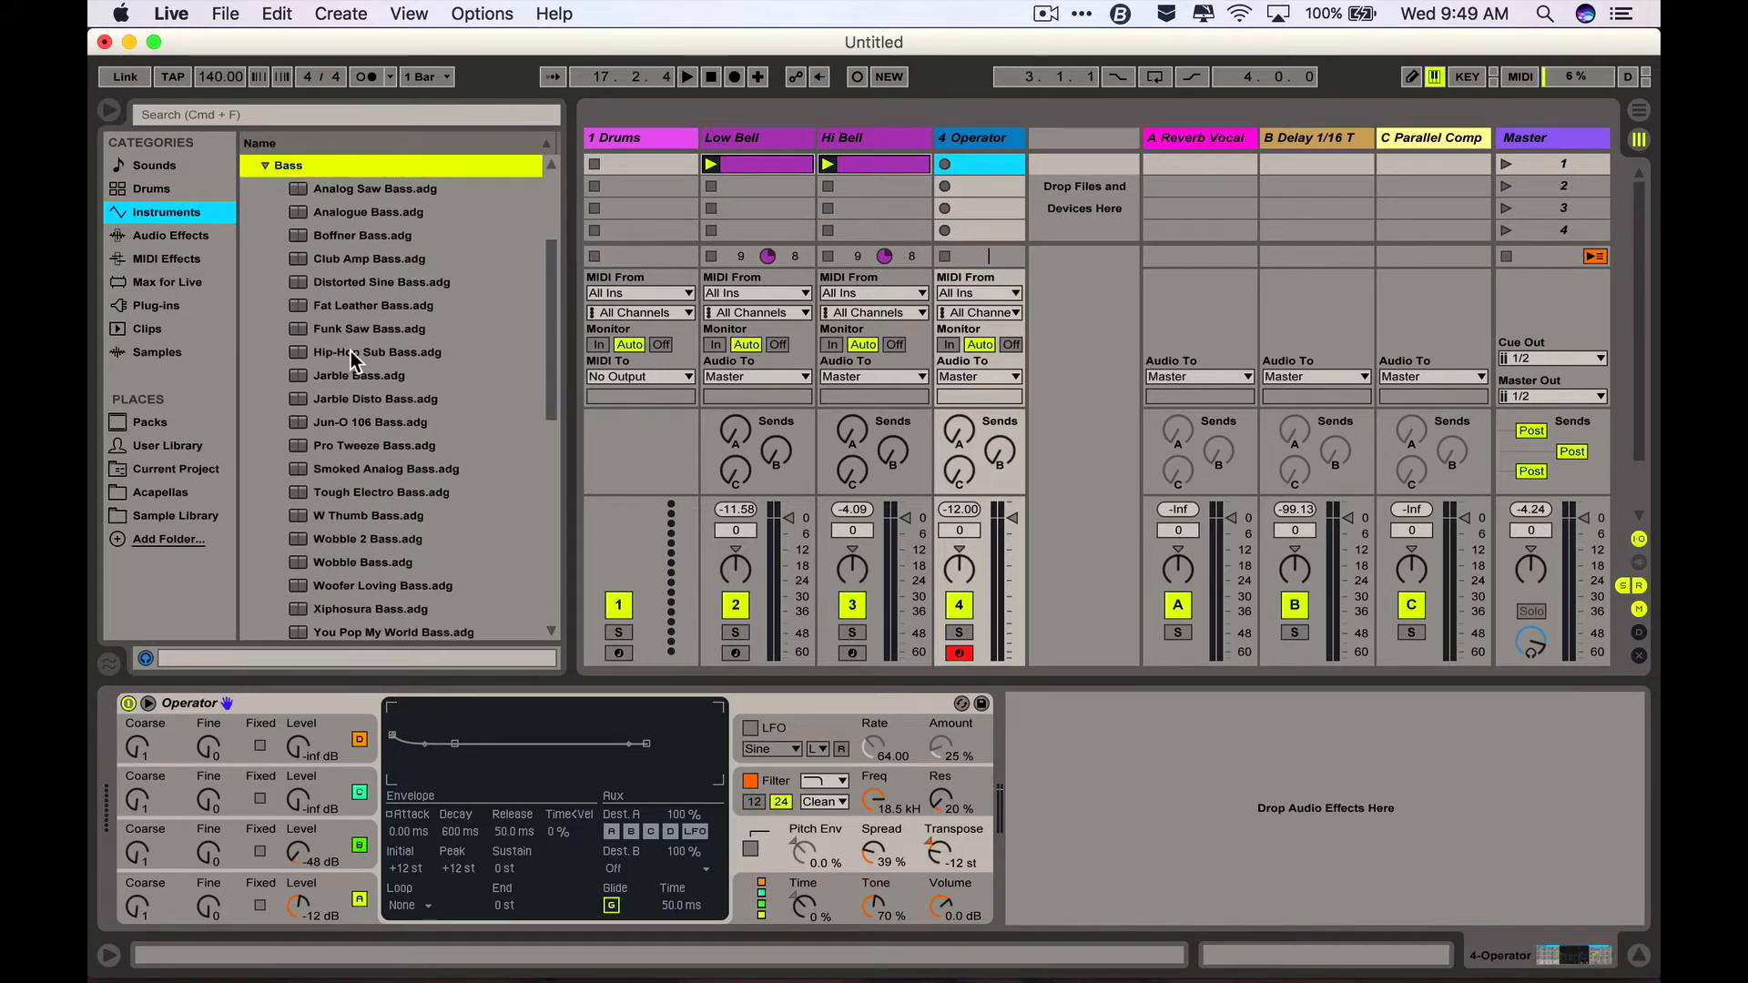
pyautogui.press('a')
pyautogui.moveTo(353, 362); pyautogui.dragTo(316, 708)
pyautogui.press('a')
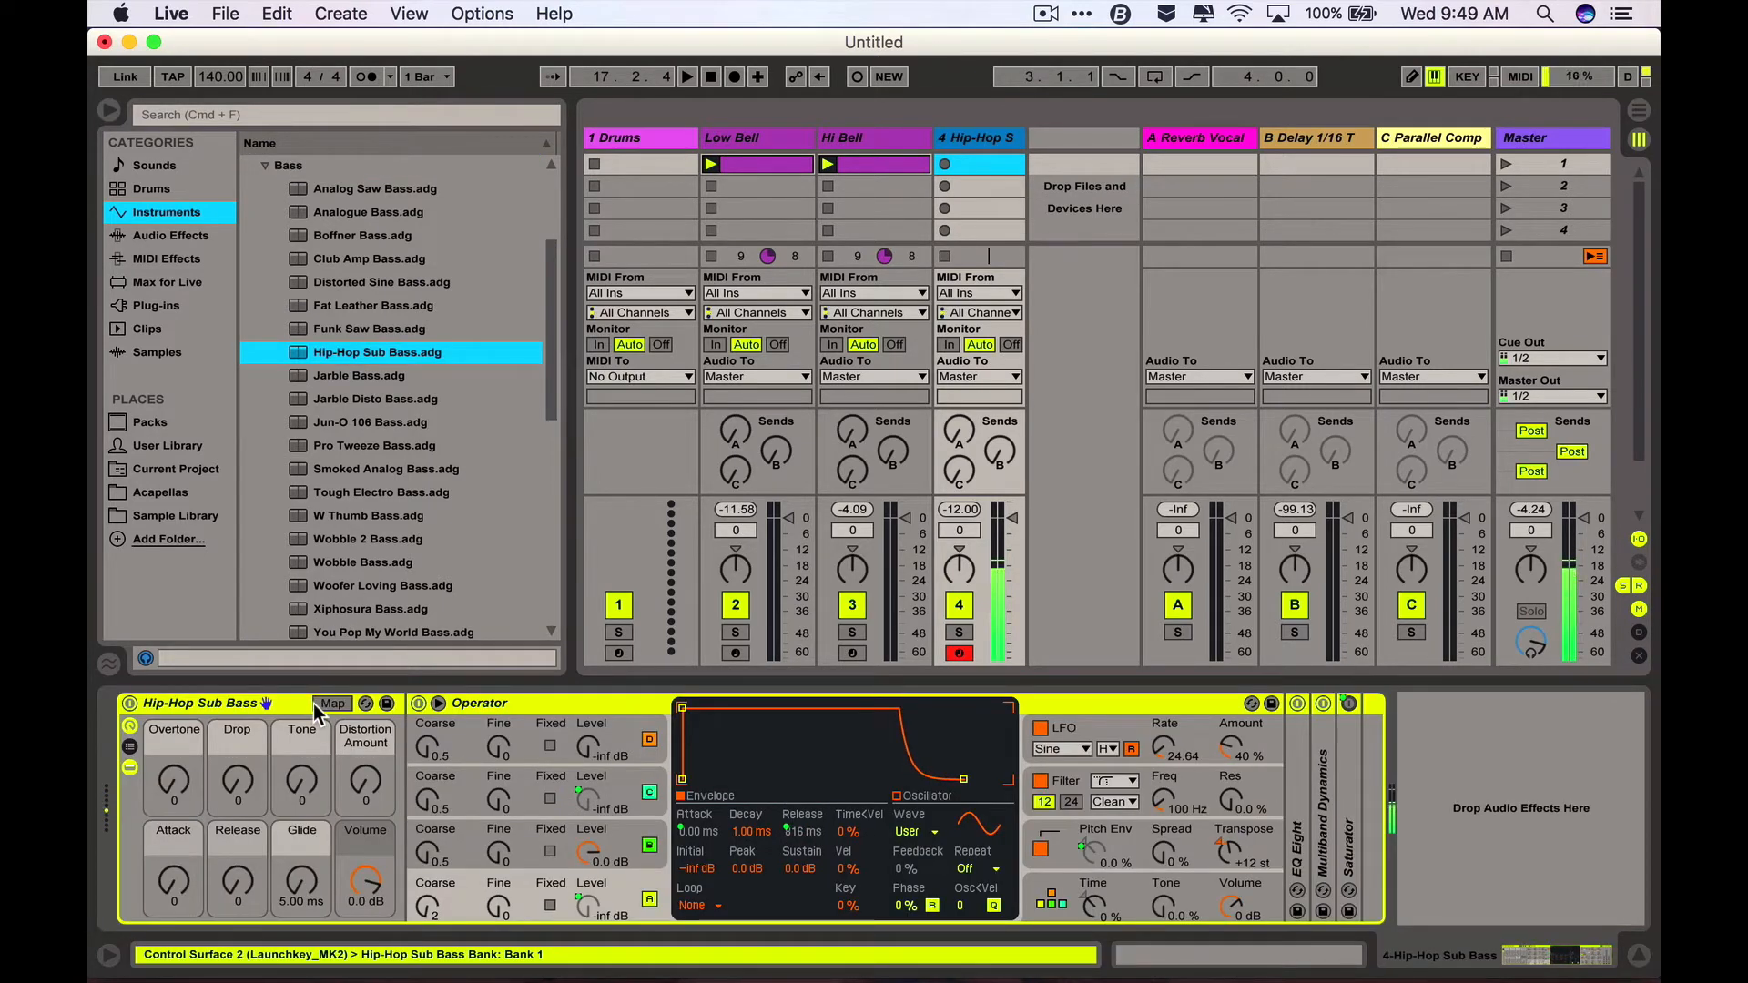
# - Audition other transpose values in the sub bass preset, and undo back to the plain Operator
pyautogui.click(1229, 856)
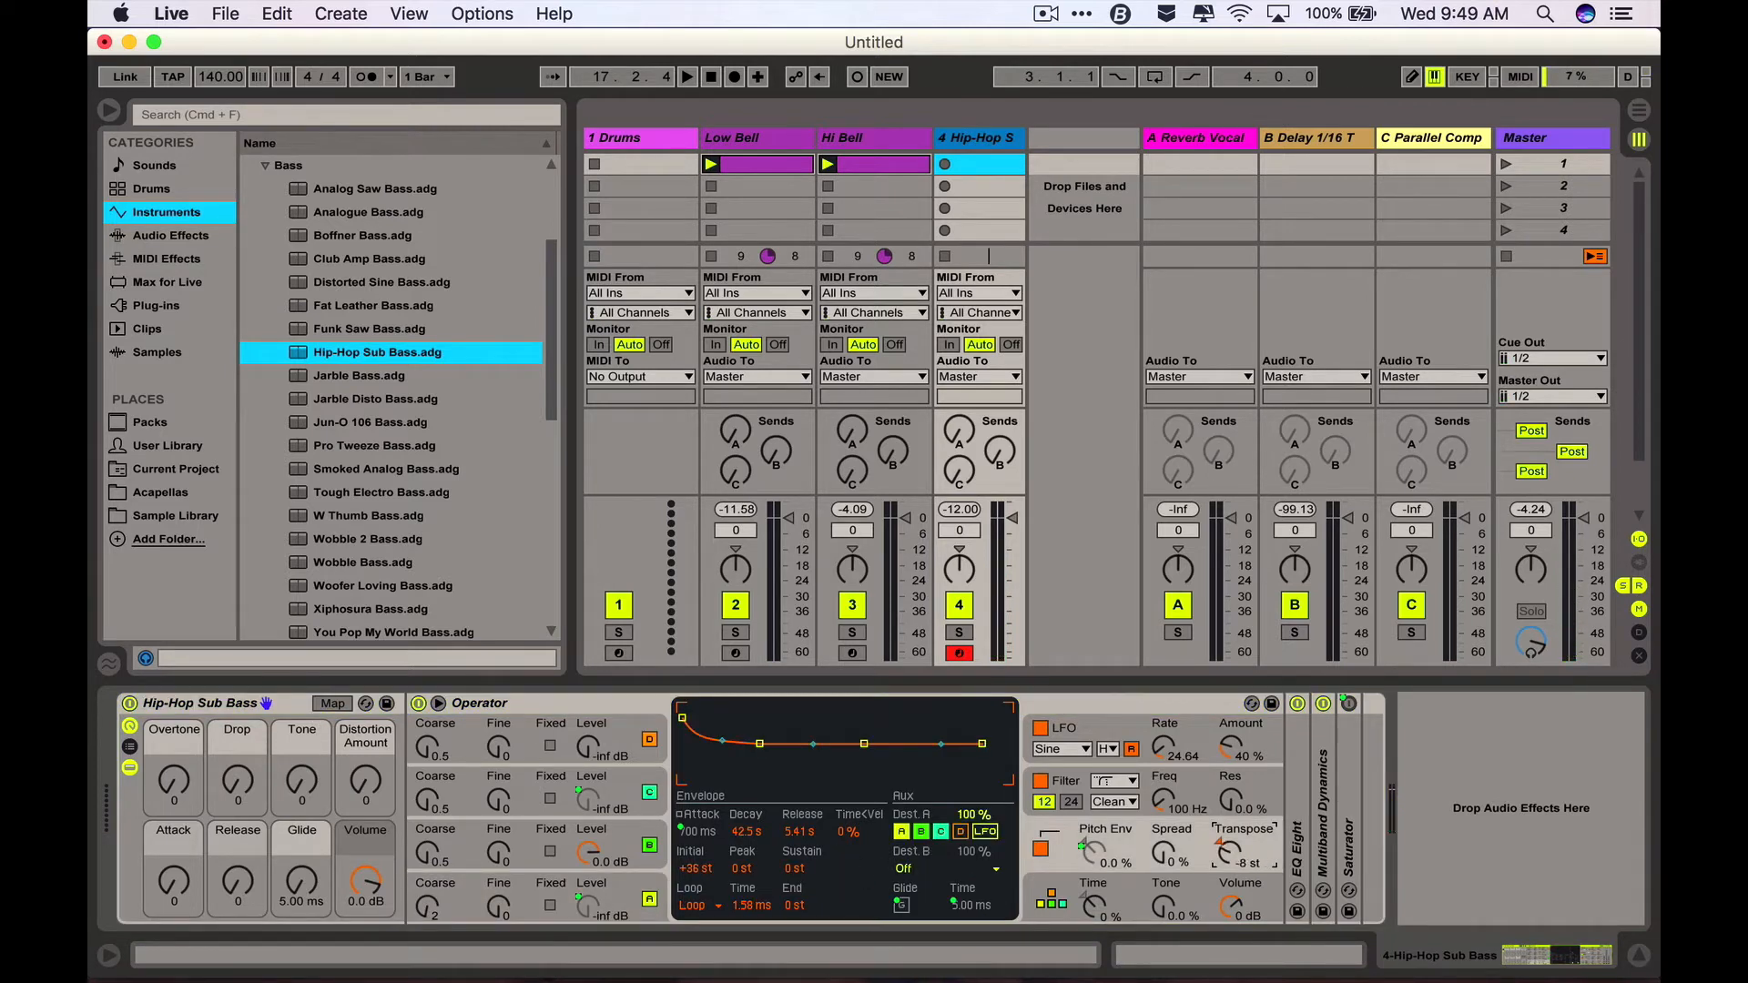
pyautogui.press('a')
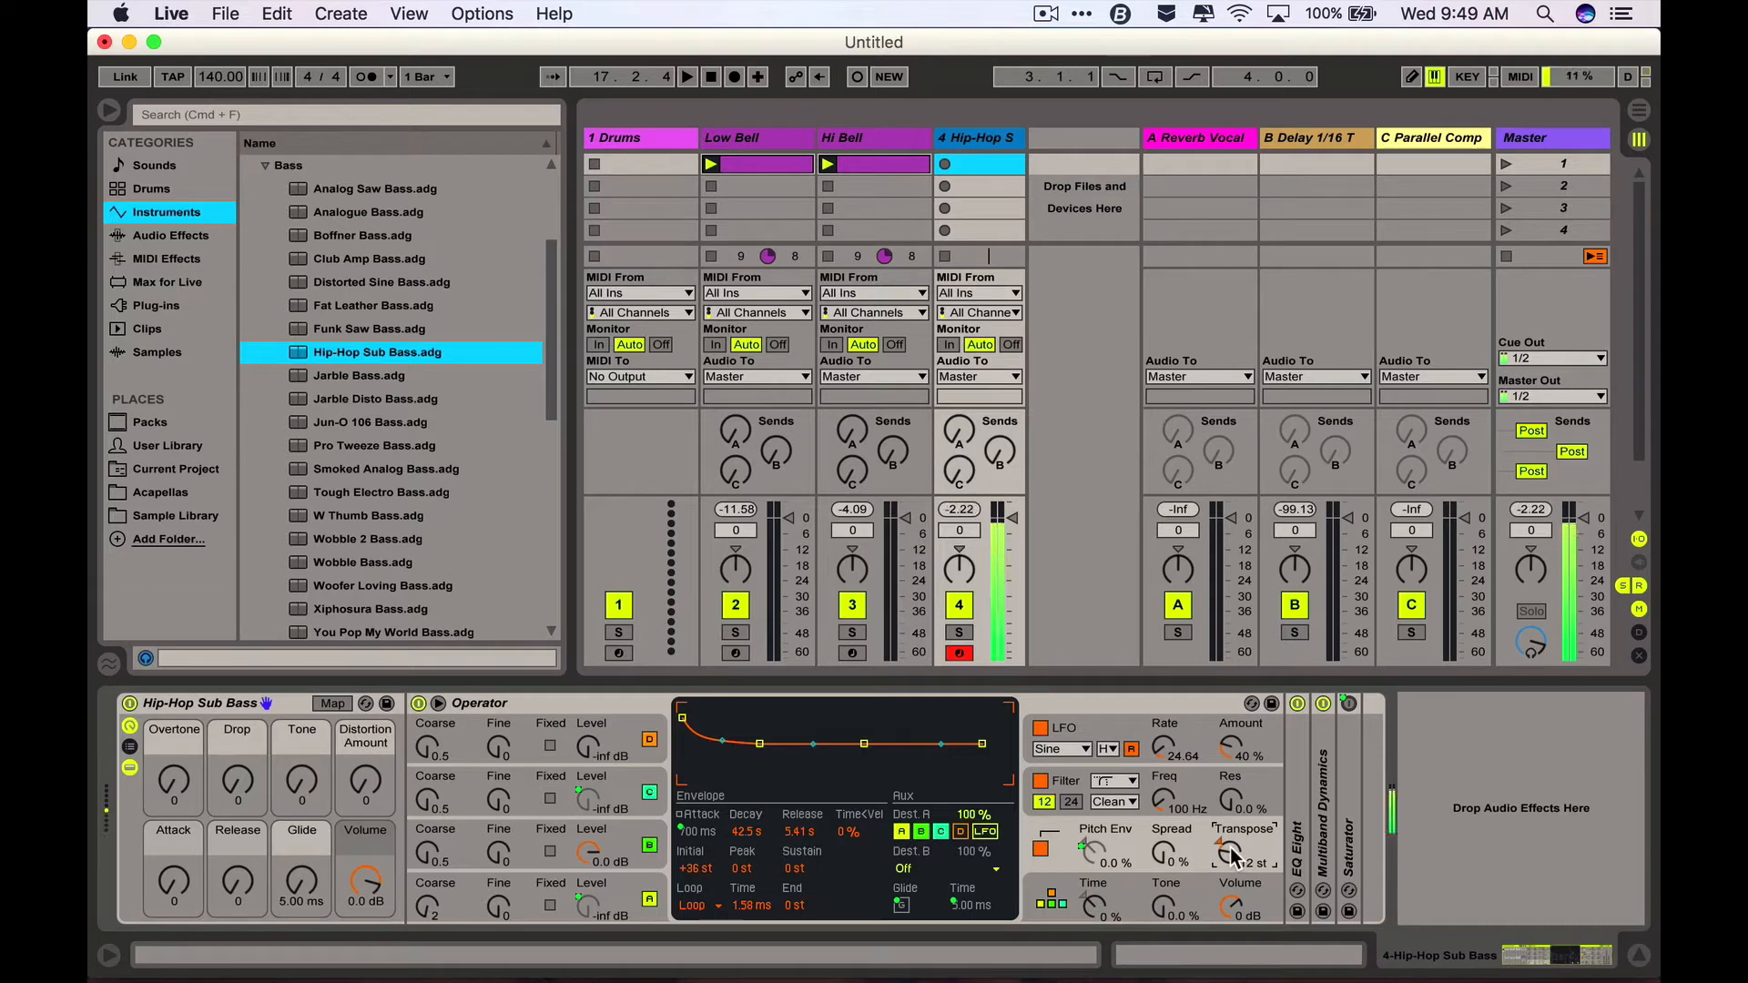
pyautogui.moveTo(1229, 854); pyautogui.dragTo(1230, 832)
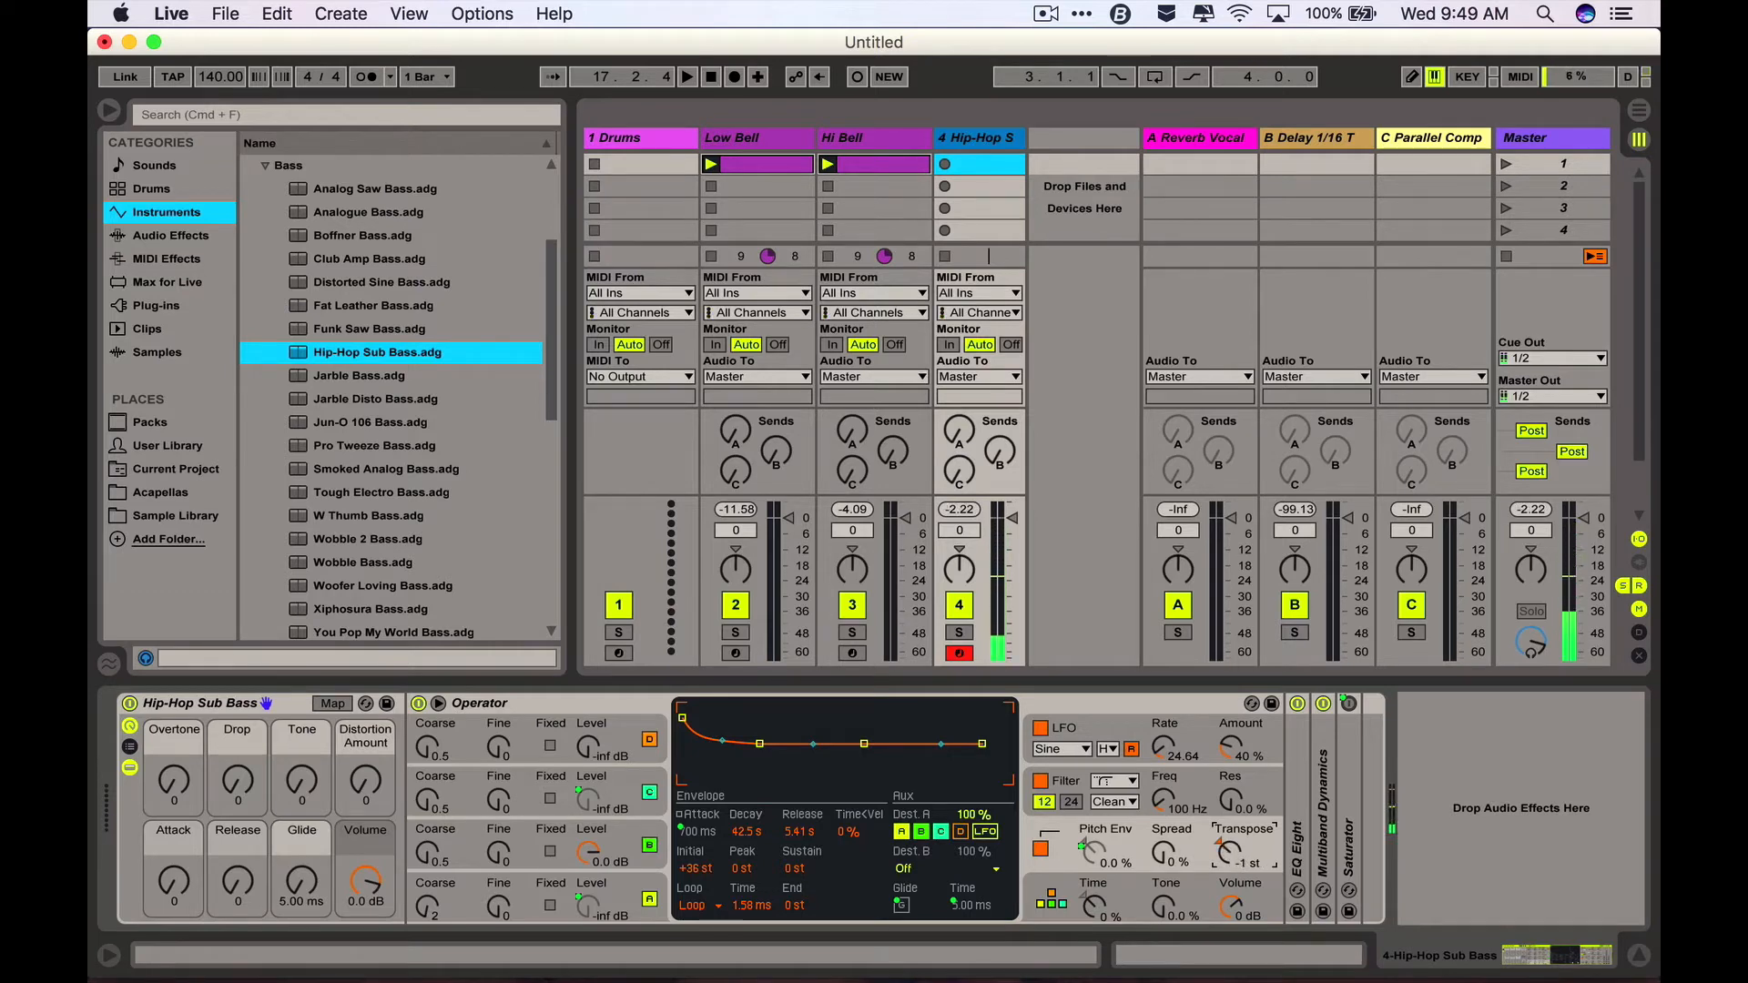
pyautogui.press('a')
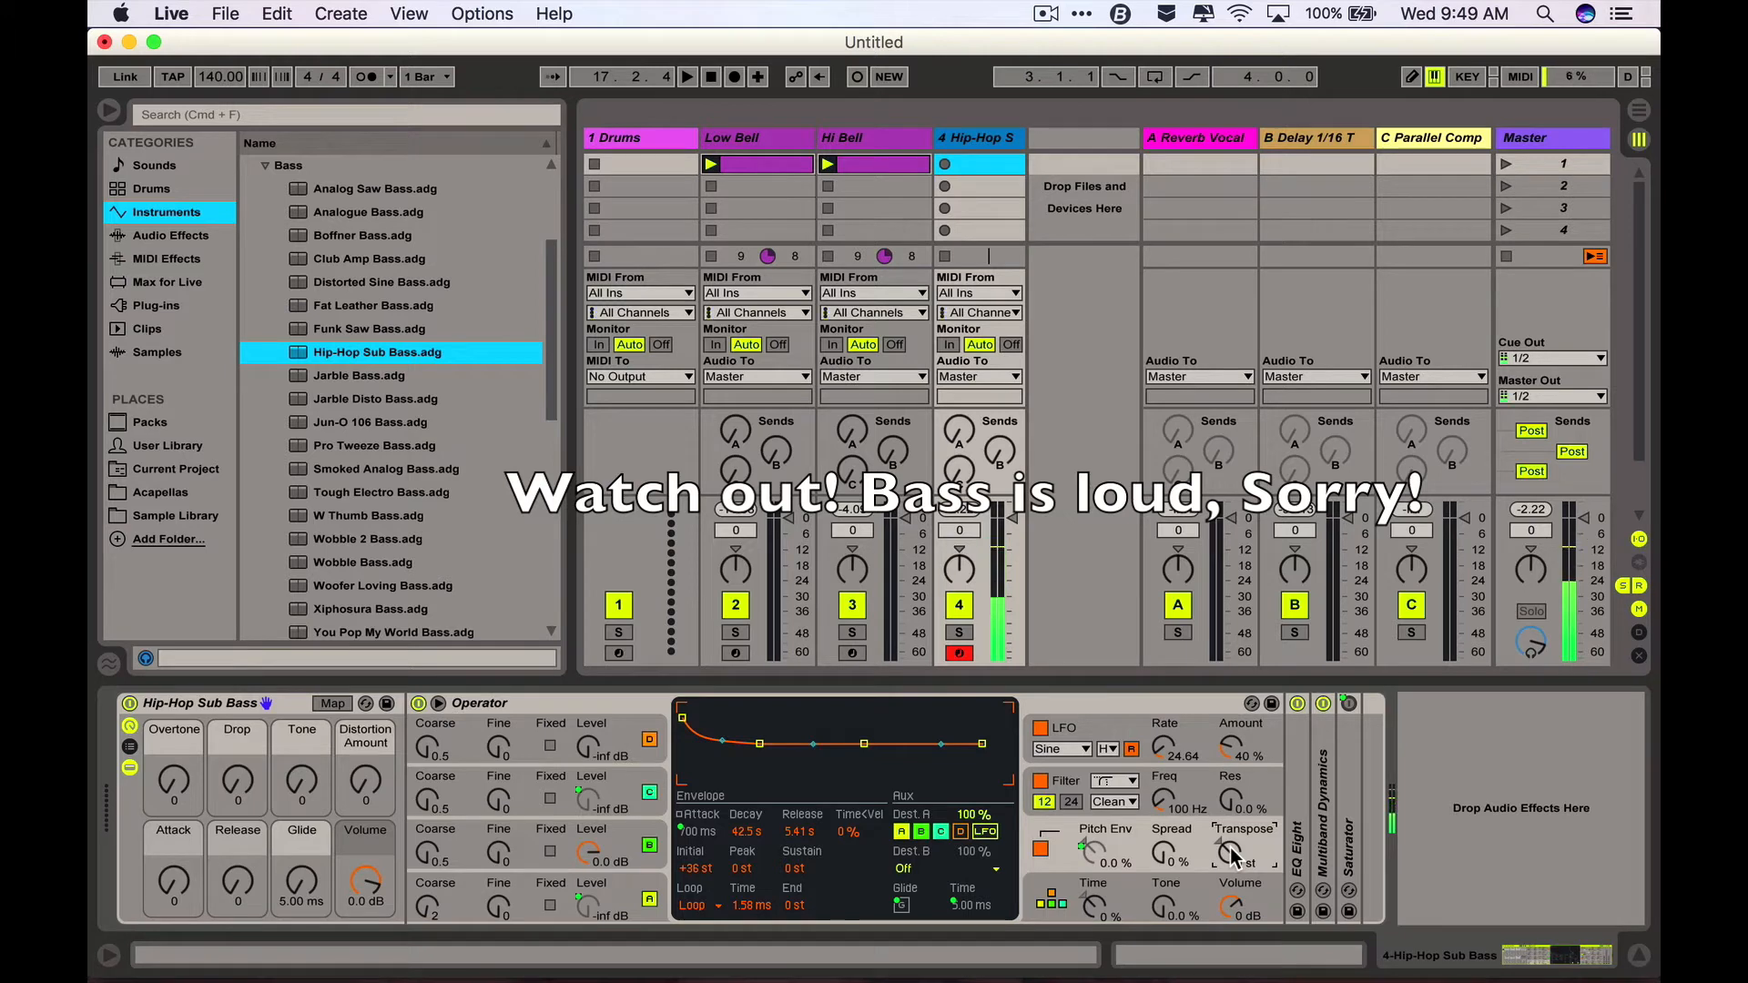
pyautogui.press('super+z')
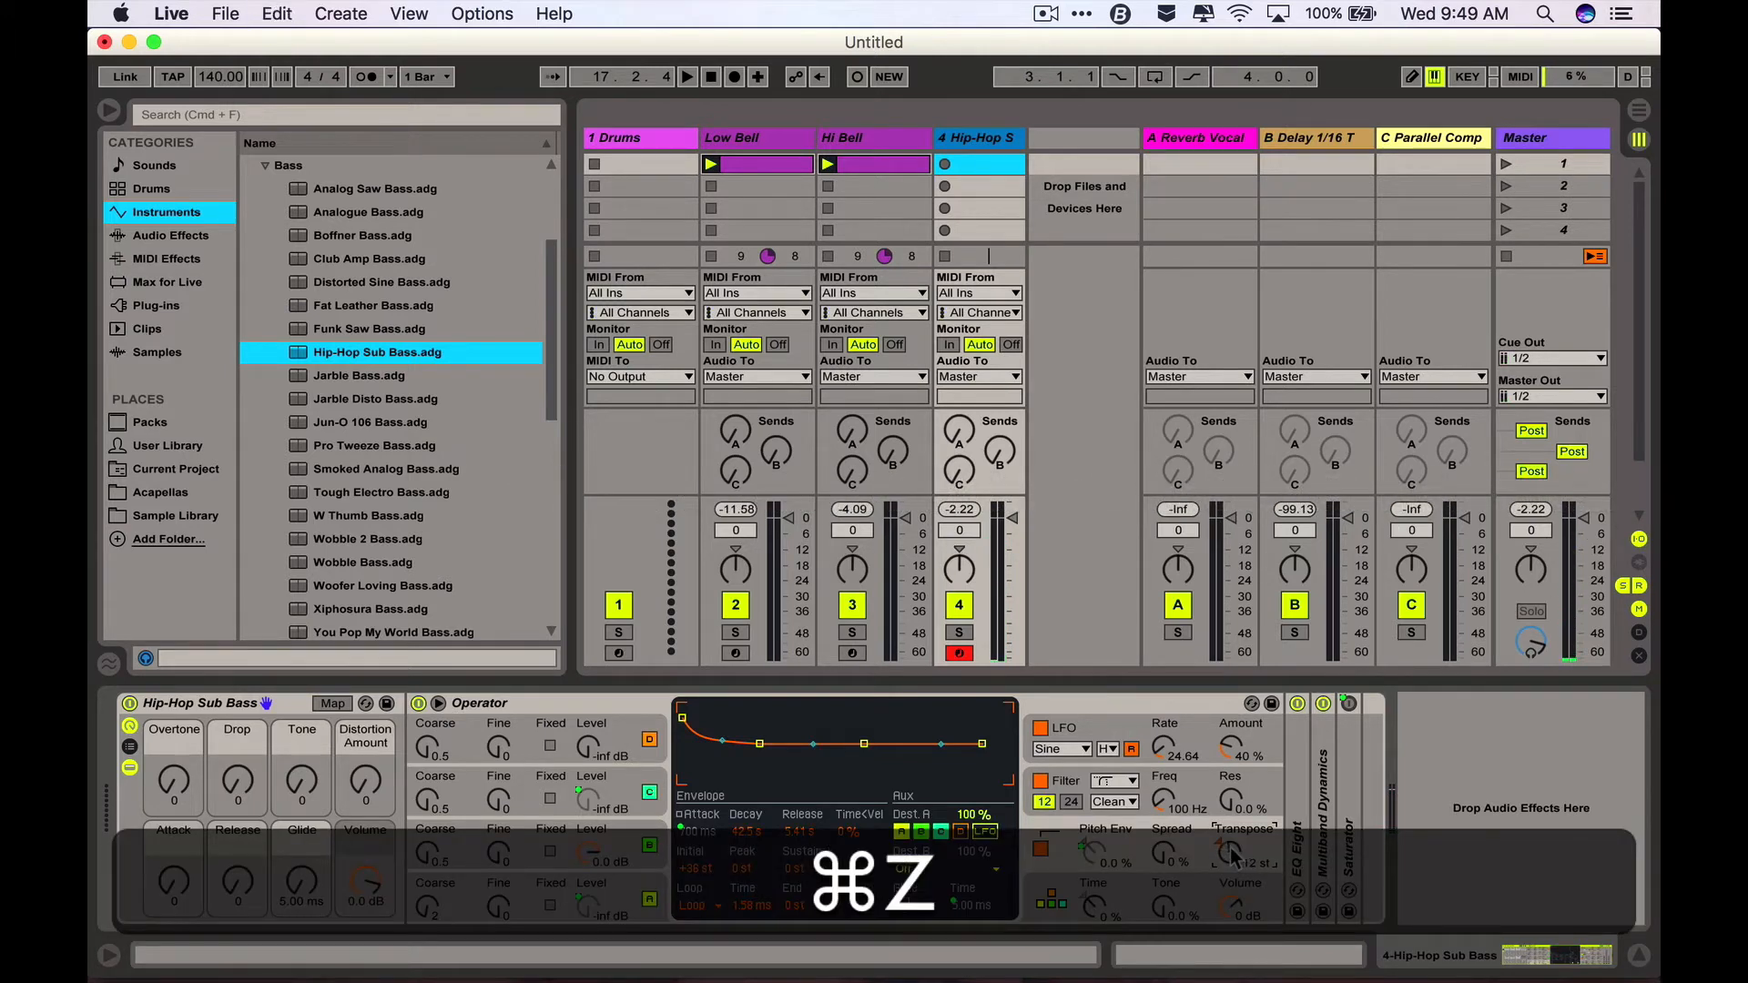
pyautogui.press('super+z')
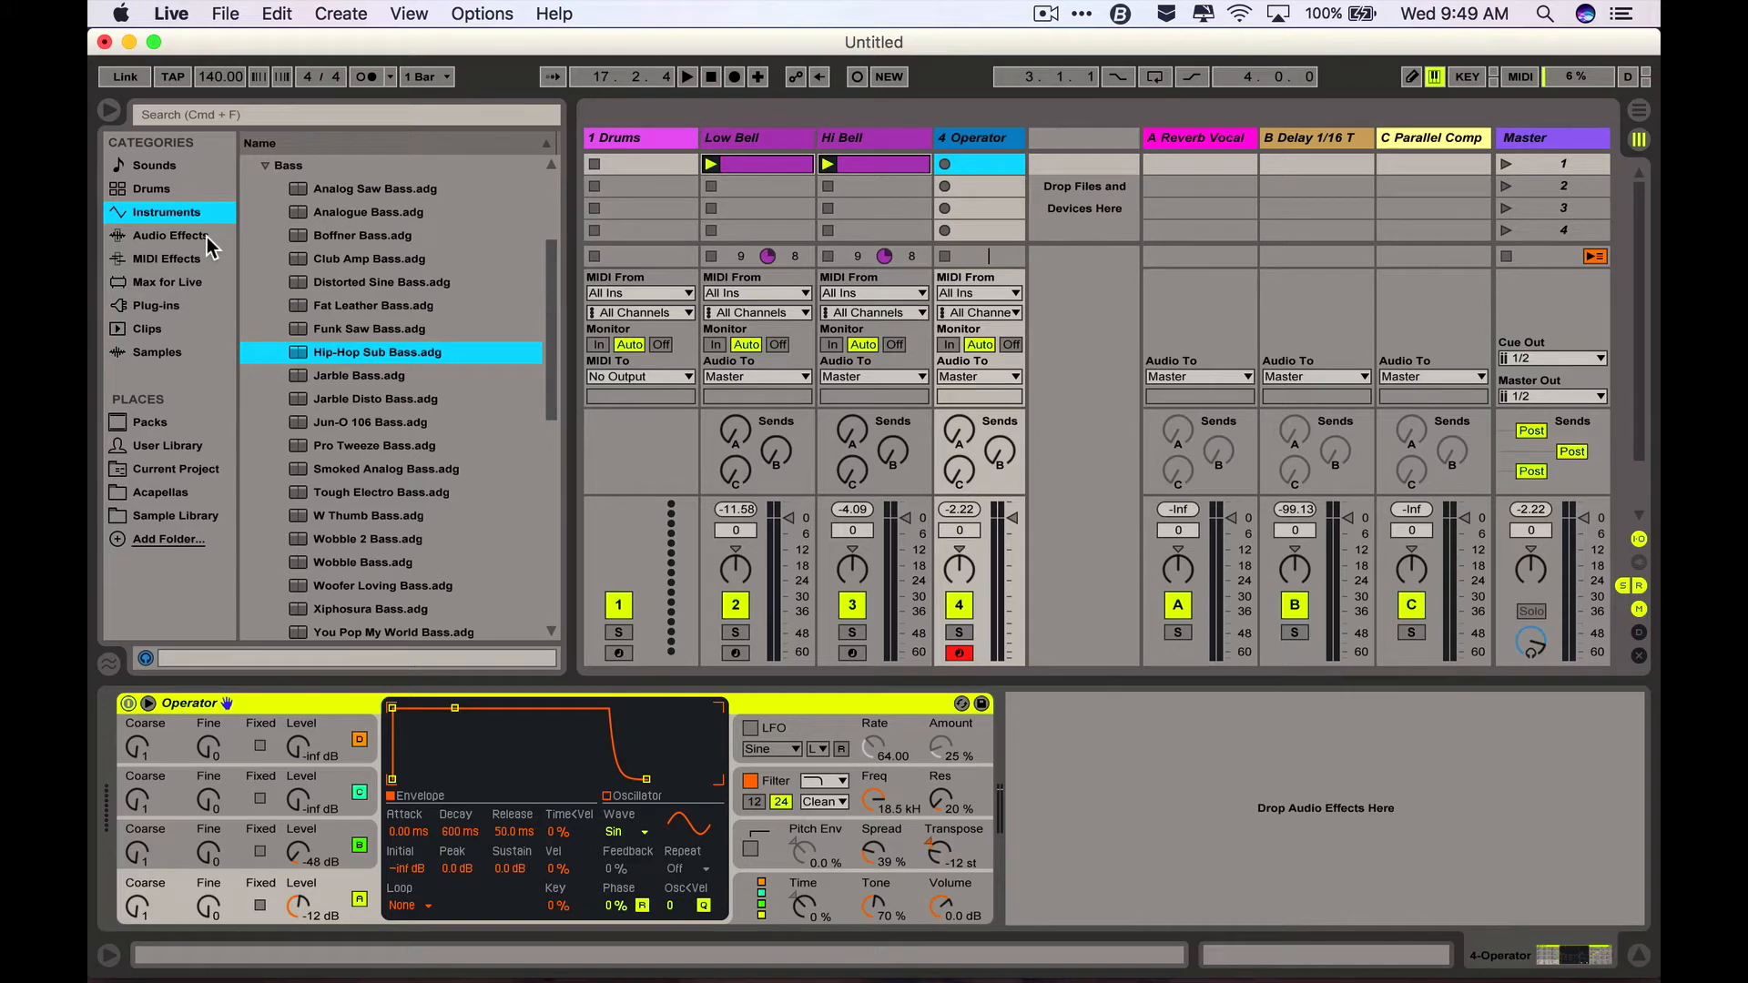
# - Add a Saturator after Operator on the fourth track and set its curve type to Hard Curve
pyautogui.click(170, 236)
pyautogui.scroll(-3, 359, 387)
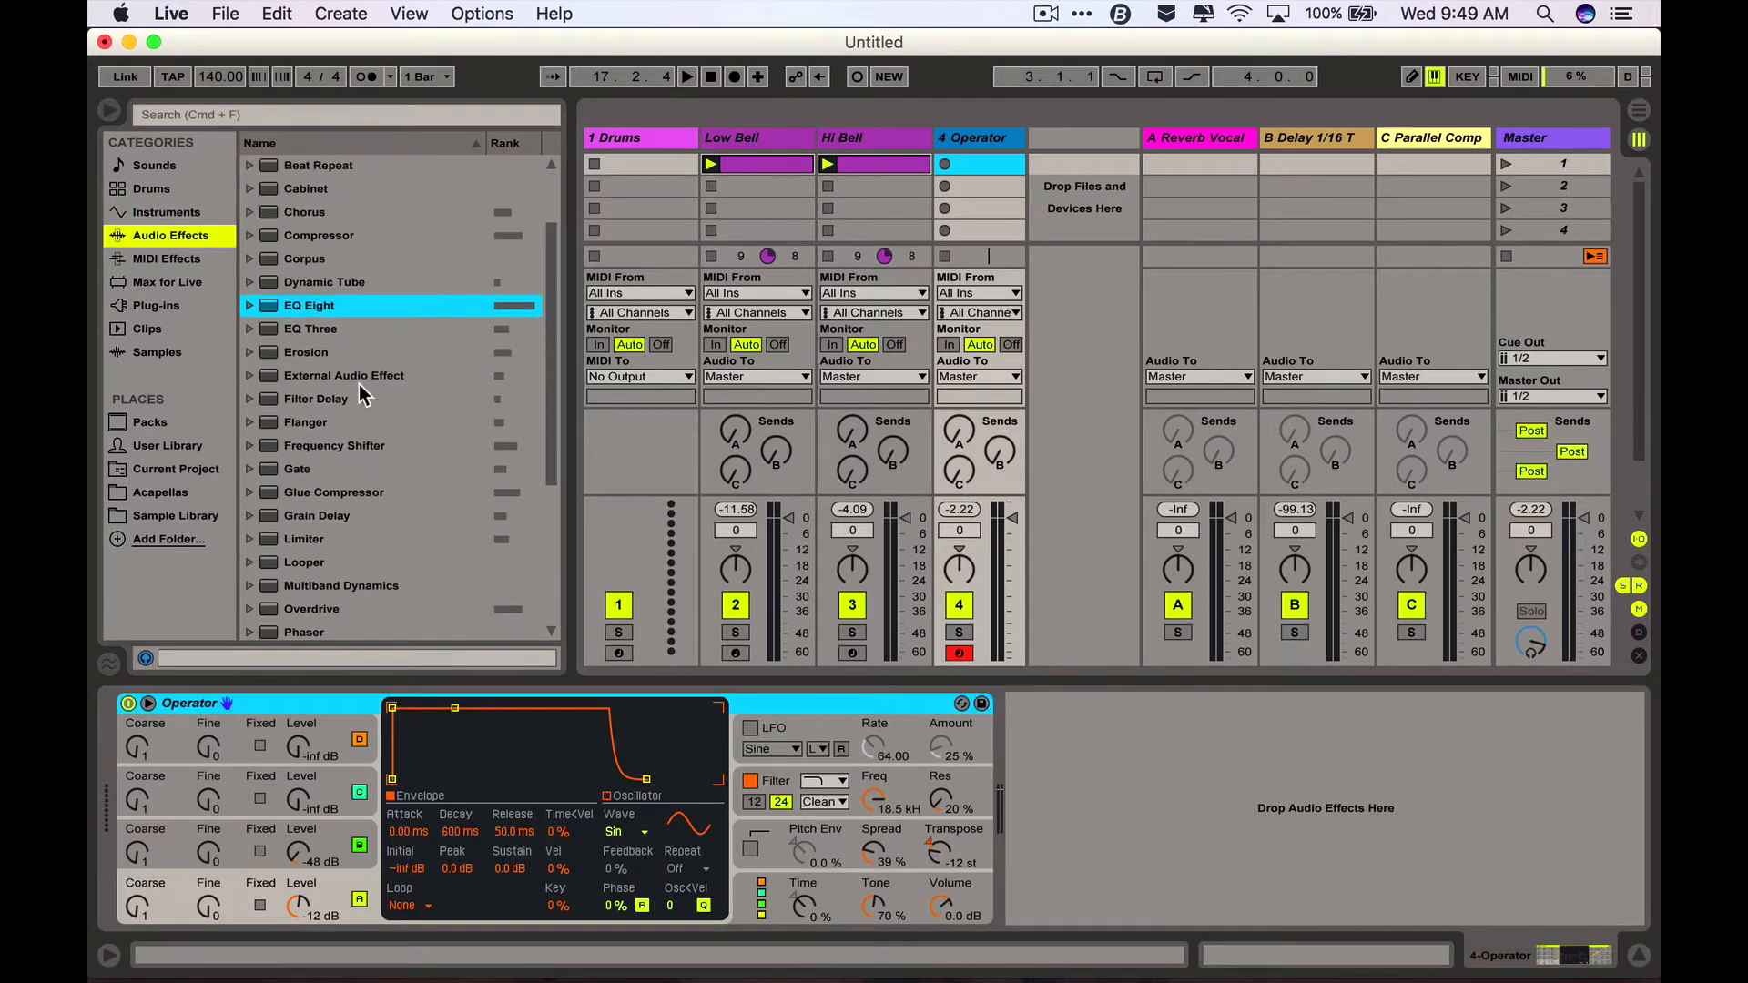
pyautogui.scroll(-8, 358, 387)
pyautogui.moveTo(285, 496); pyautogui.dragTo(1124, 806)
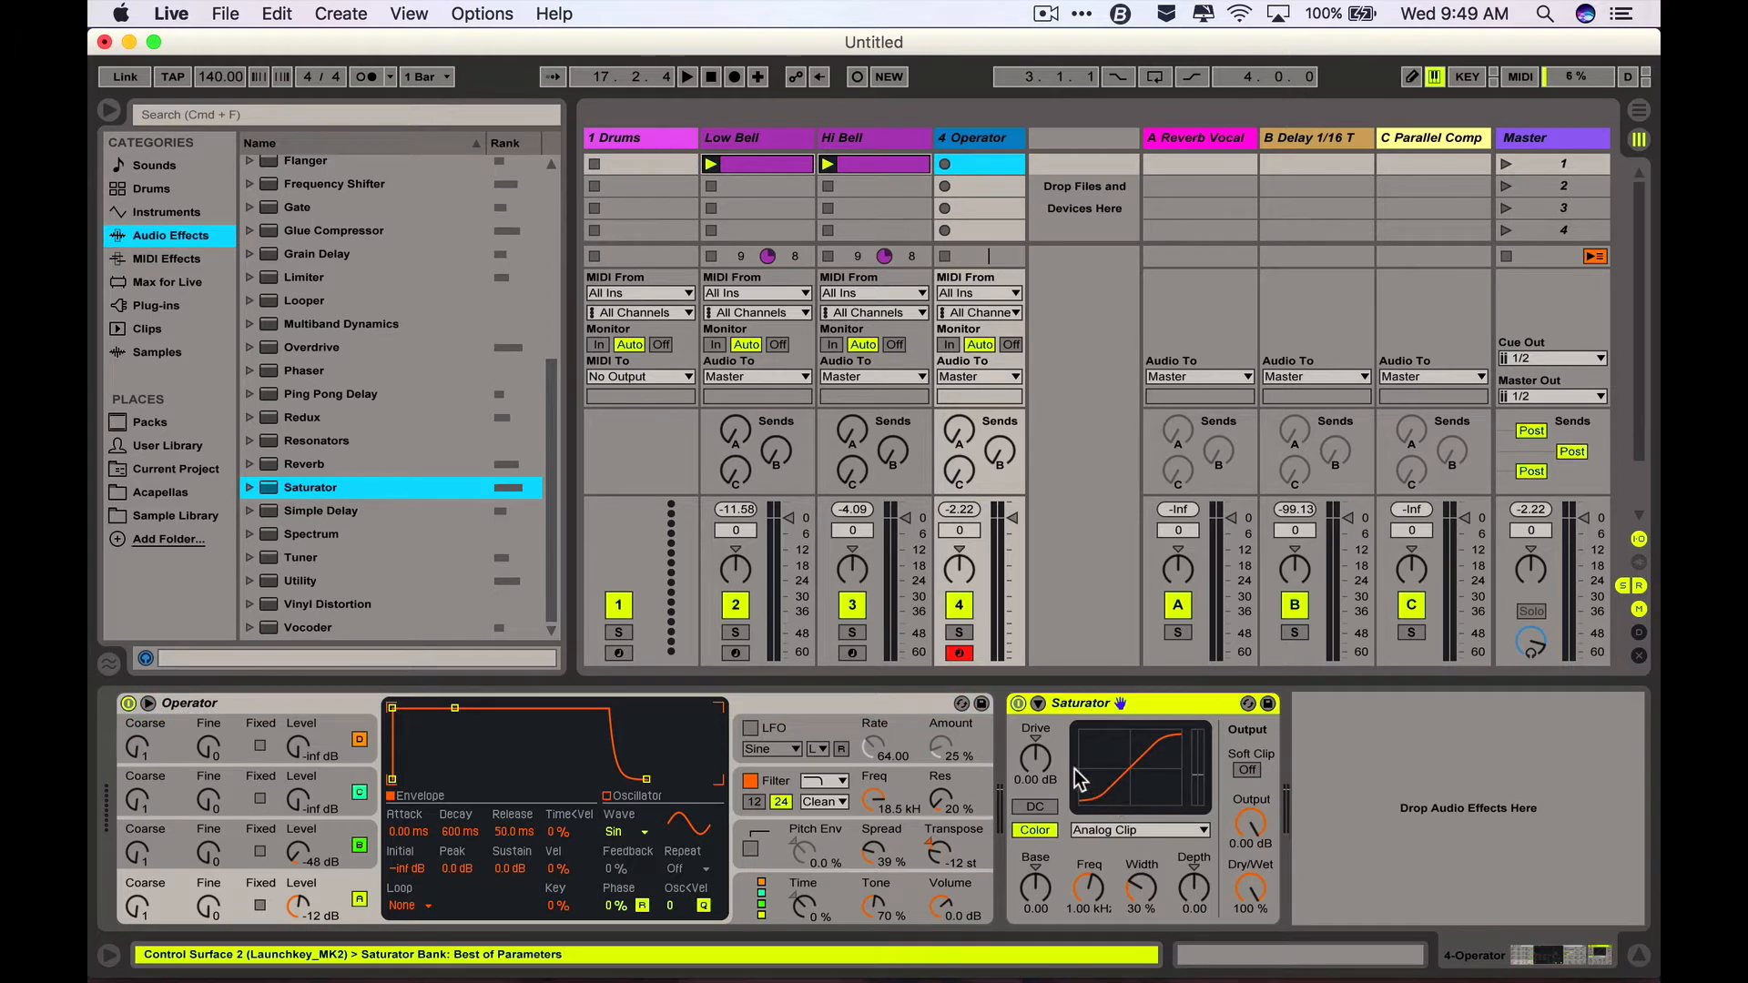
pyautogui.click(1129, 830)
pyautogui.click(1126, 843)
pyautogui.press('Down')
pyautogui.press('Down')
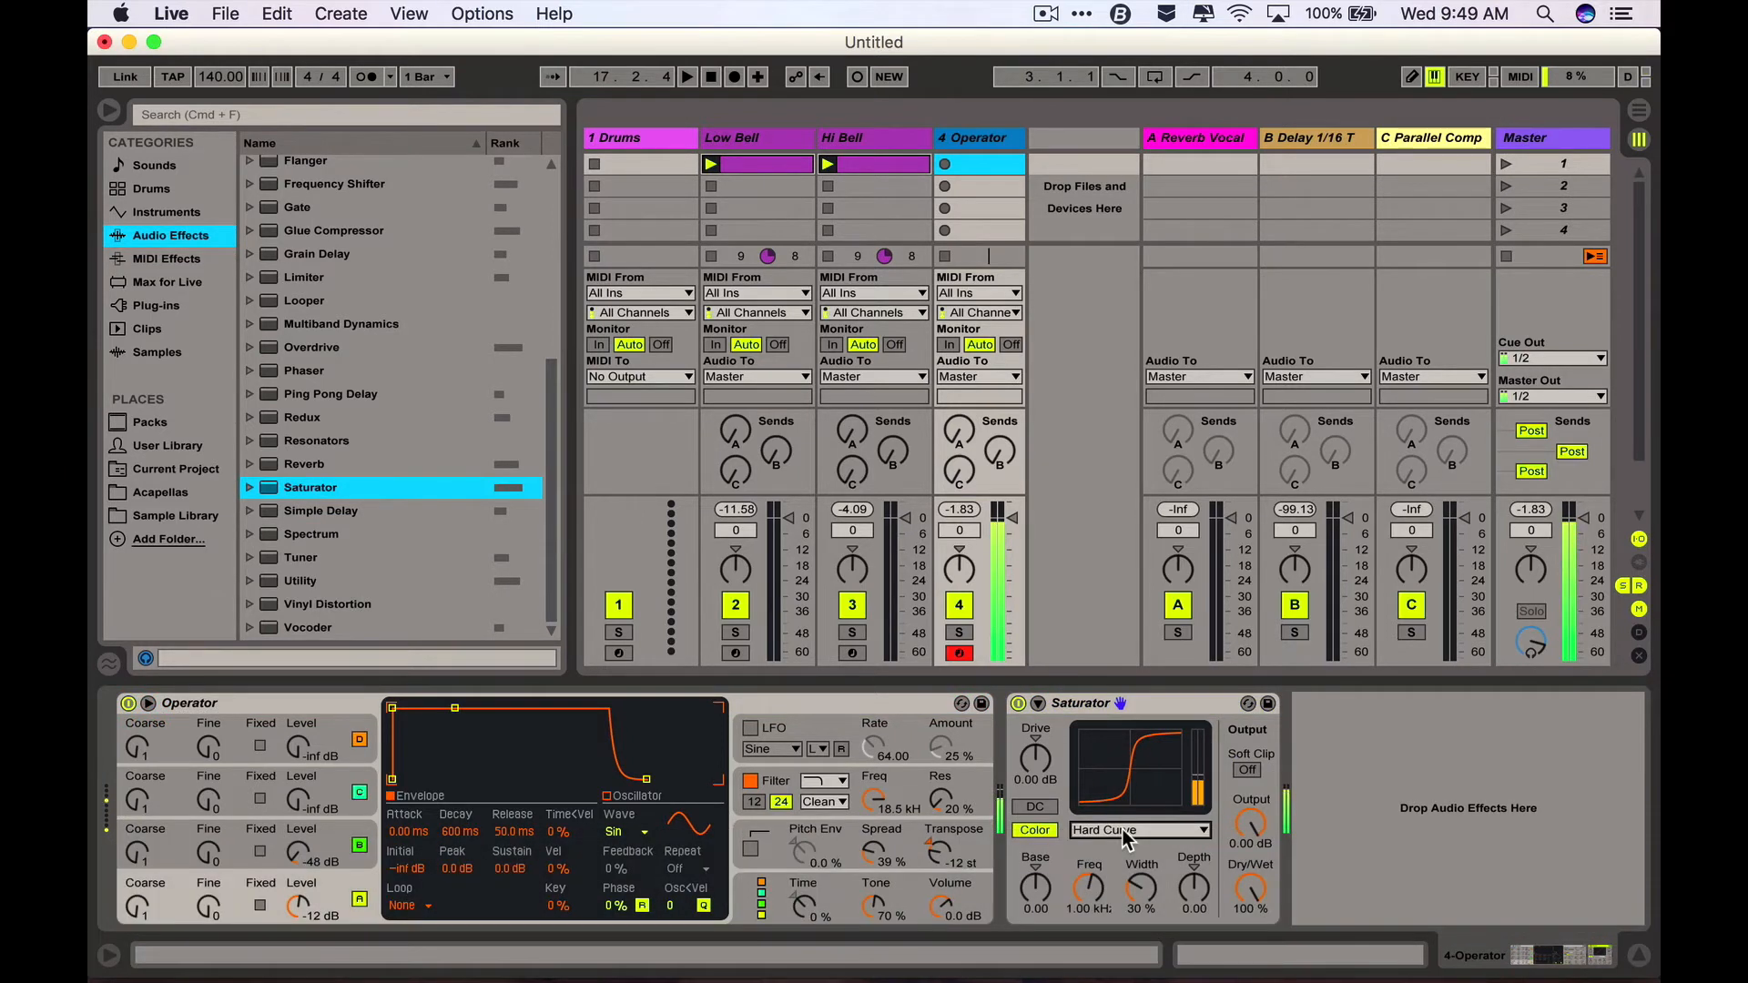
# - Turn on Saturator's soft clip, set its output to -9 dB, and audition the bass with the bell melodies
pyautogui.click(1248, 771)
pyautogui.moveTo(1253, 822); pyautogui.dragTo(1253, 856)
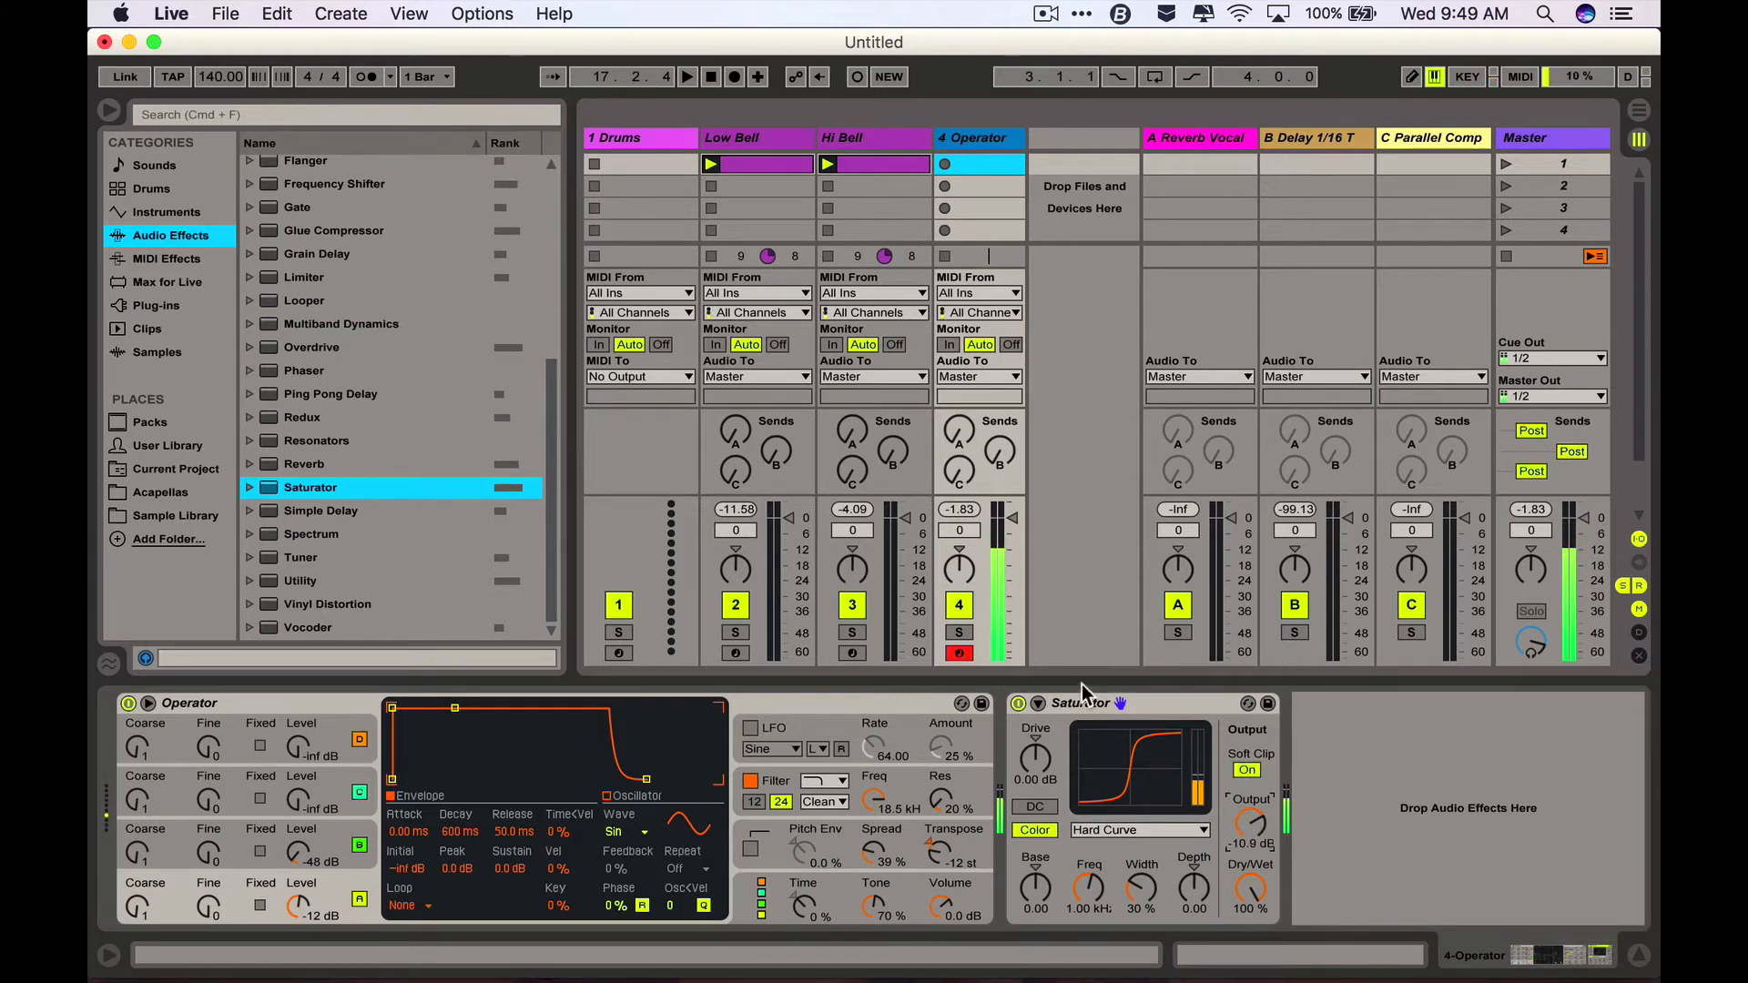
pyautogui.moveTo(1250, 823); pyautogui.dragTo(1250, 818)
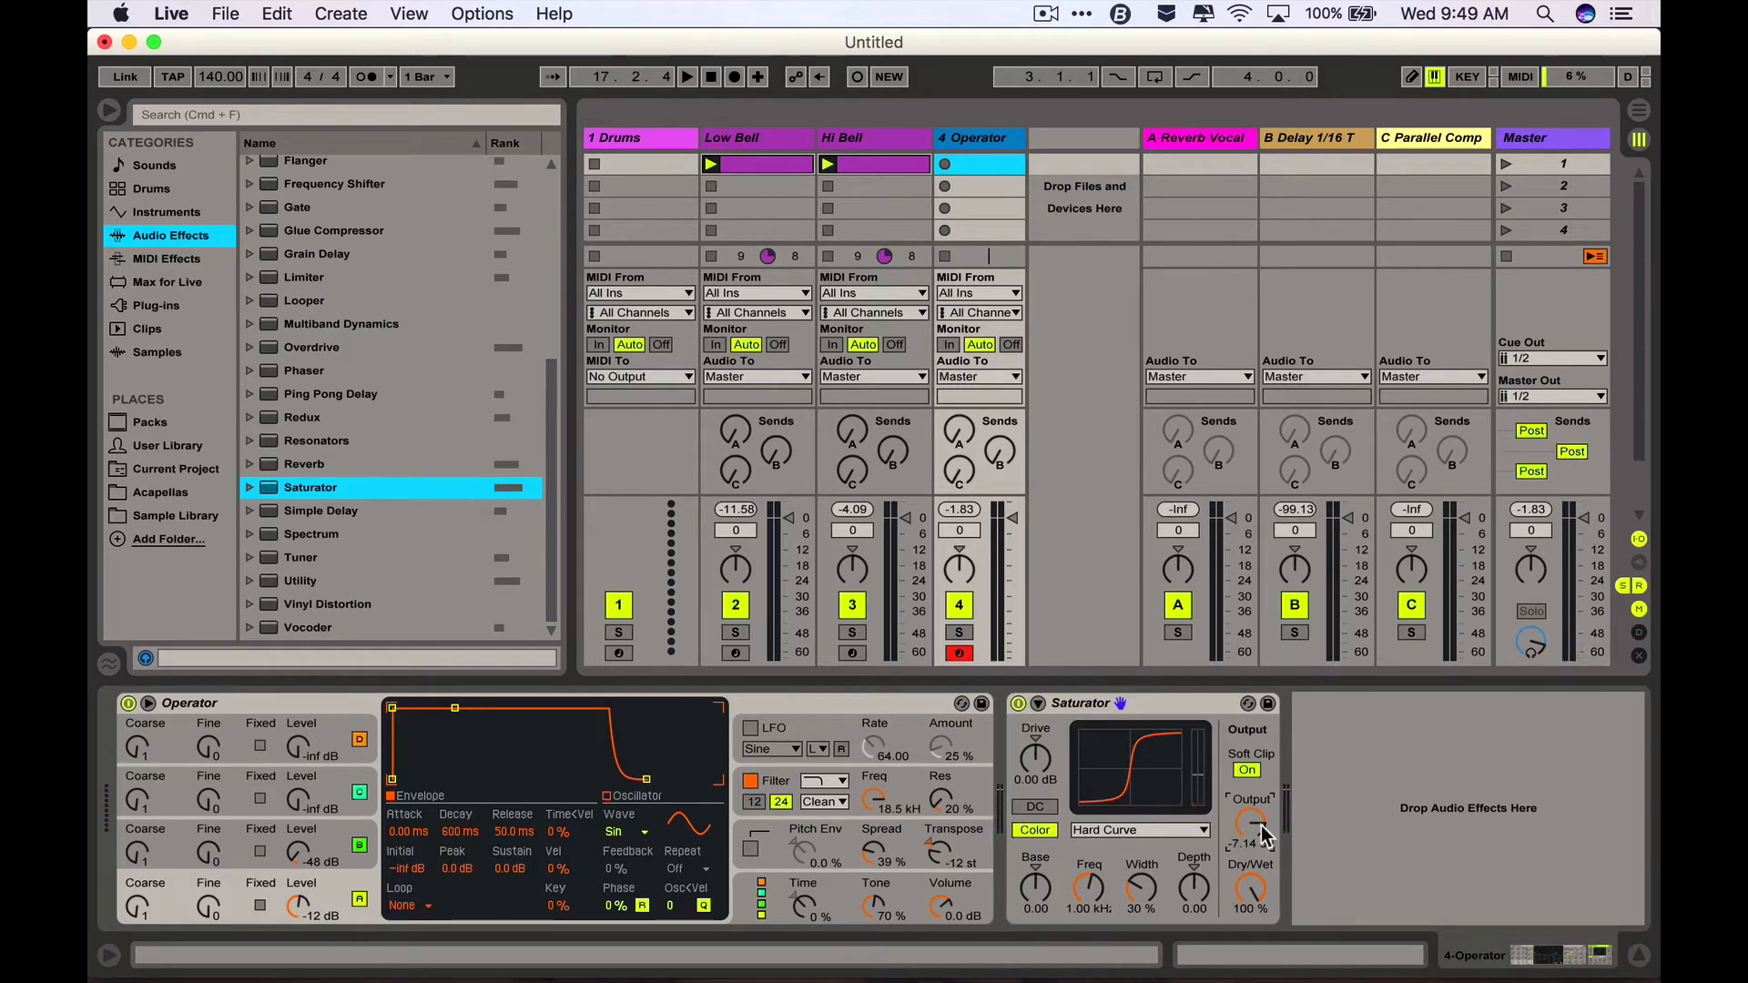
pyautogui.write('-9')
pyautogui.press('Return')
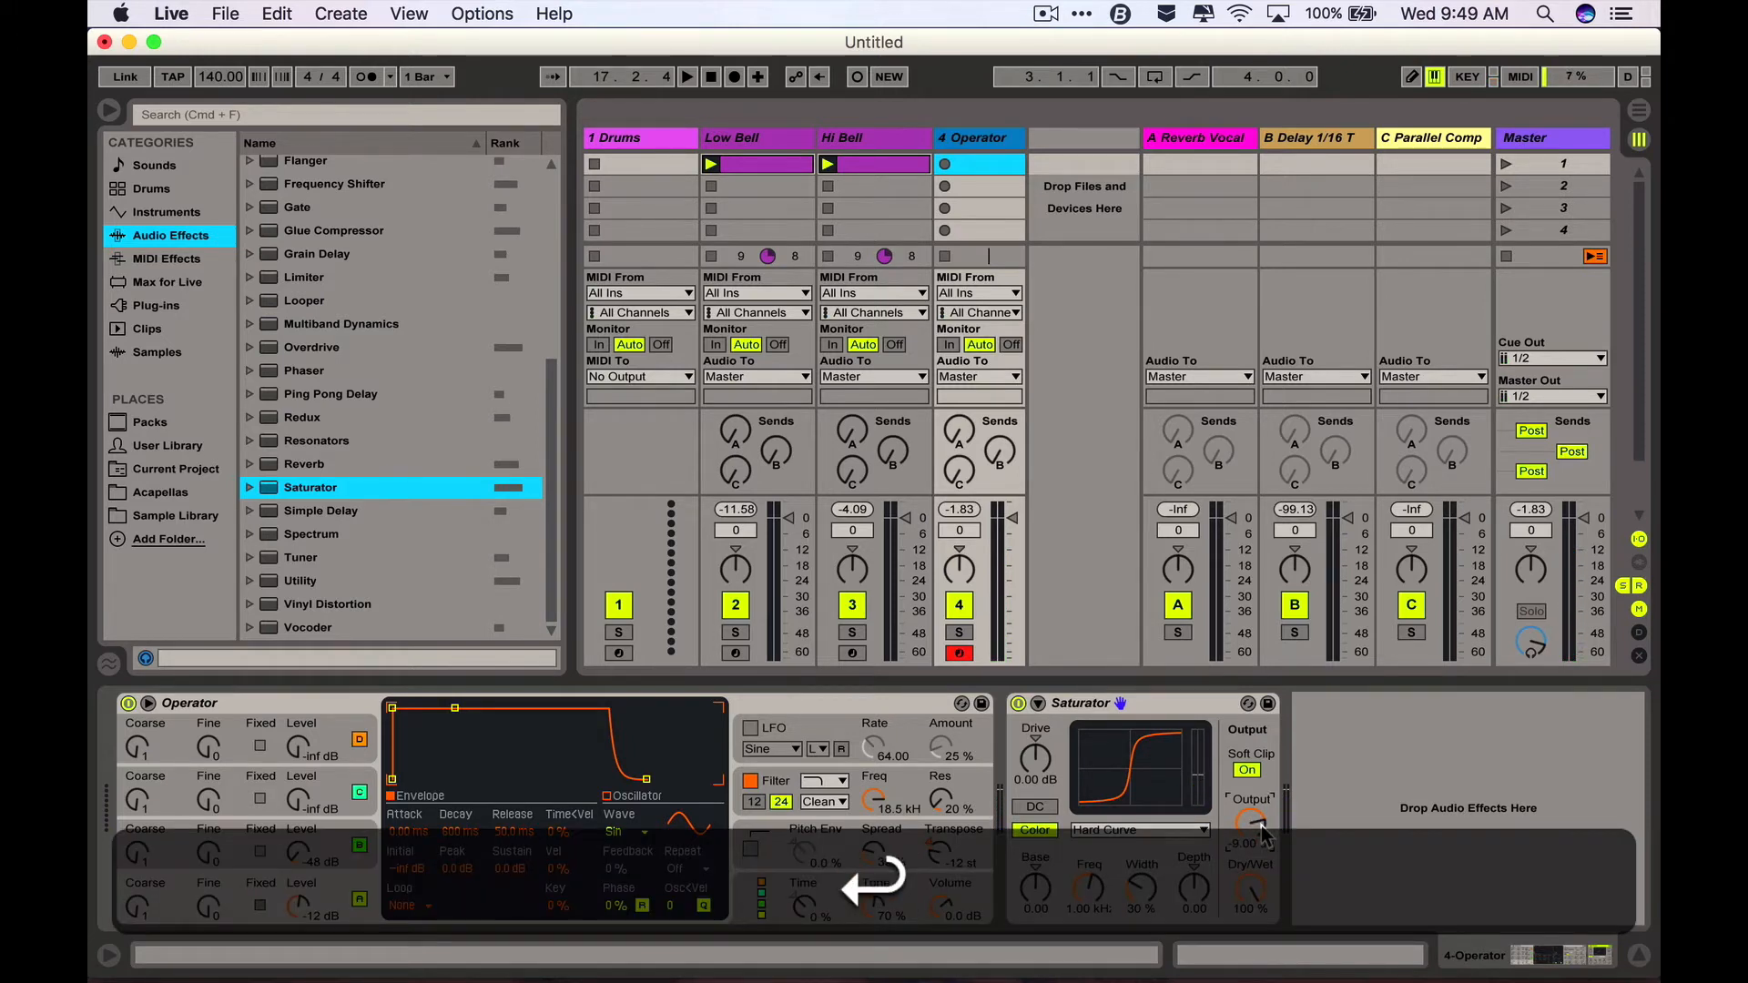
pyautogui.press('space')
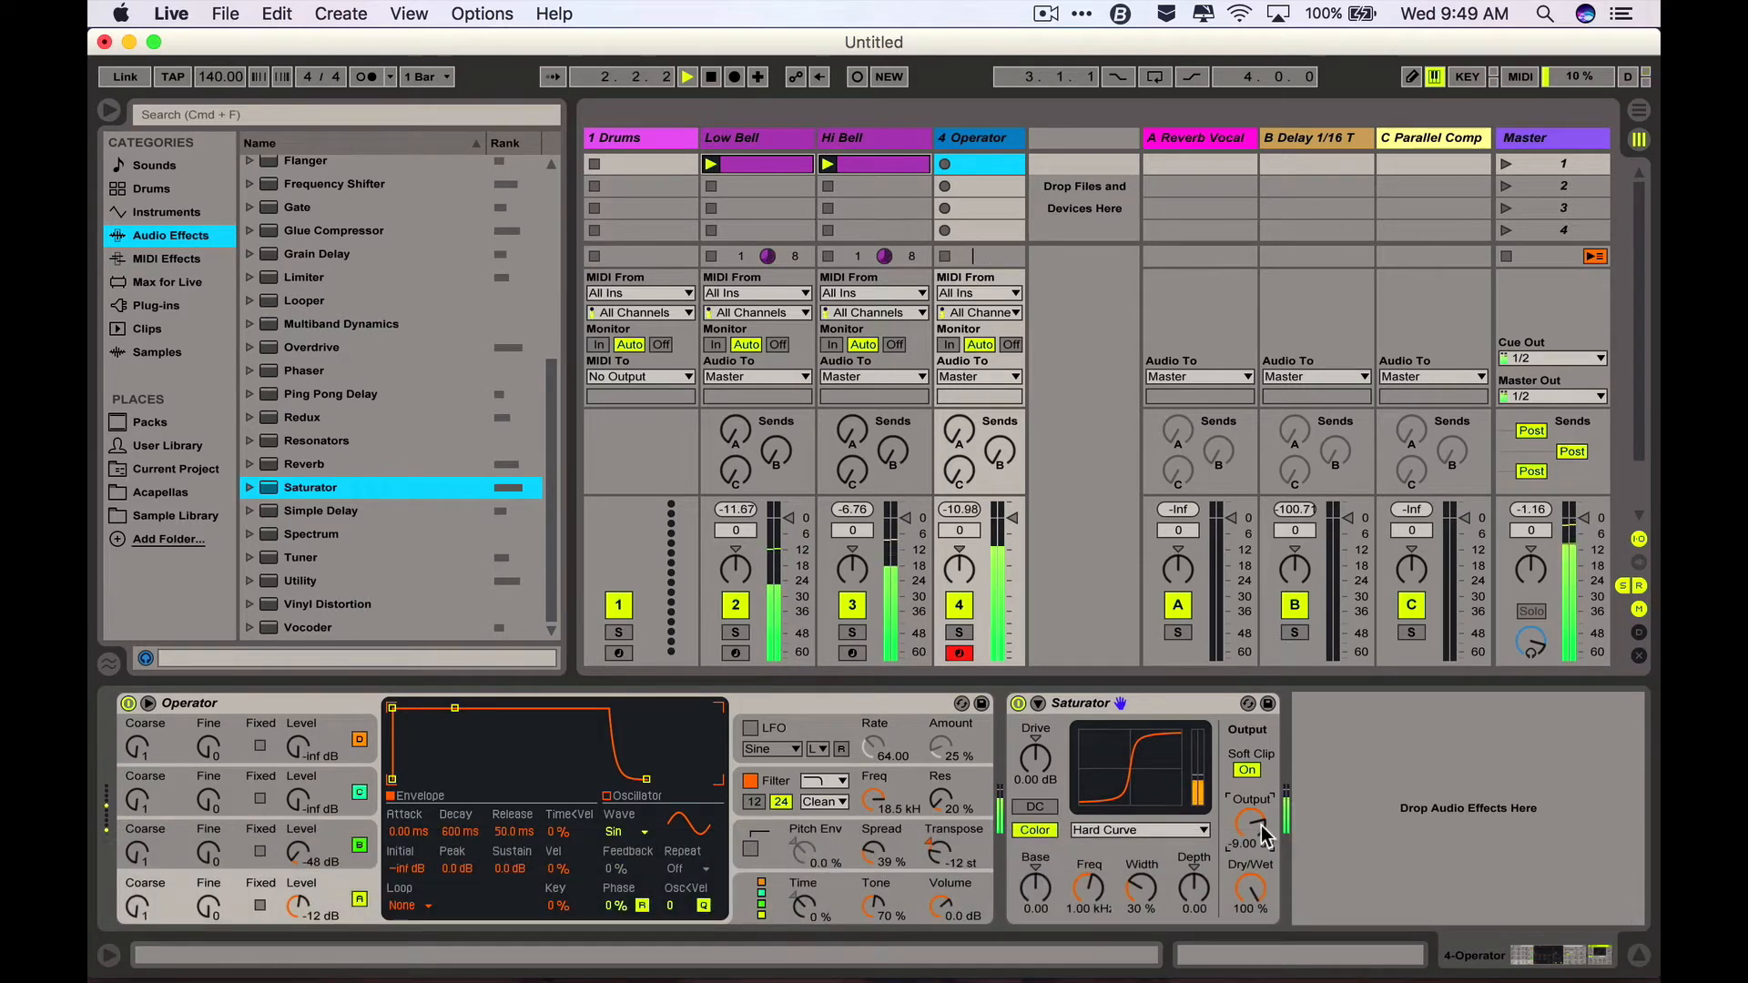
pyautogui.press('space')
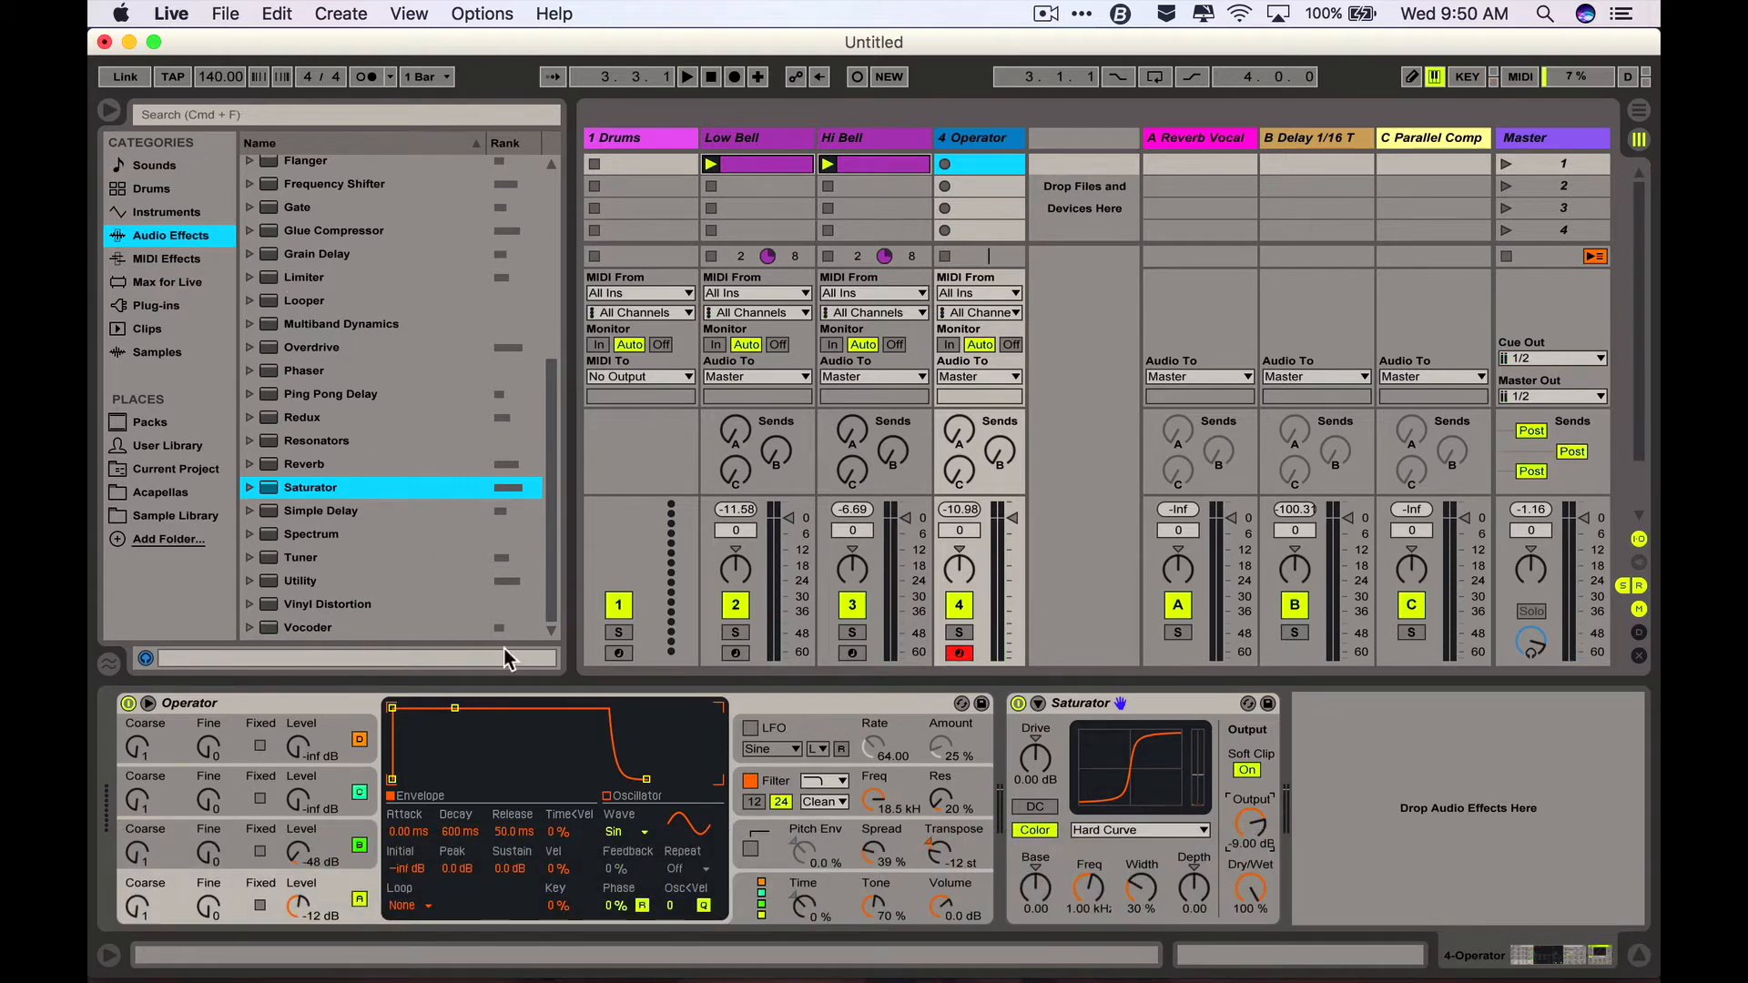
# - Group Operator and Saturator into an Instrument Rack and duplicate its Operator chain
pyautogui.click(769, 719)
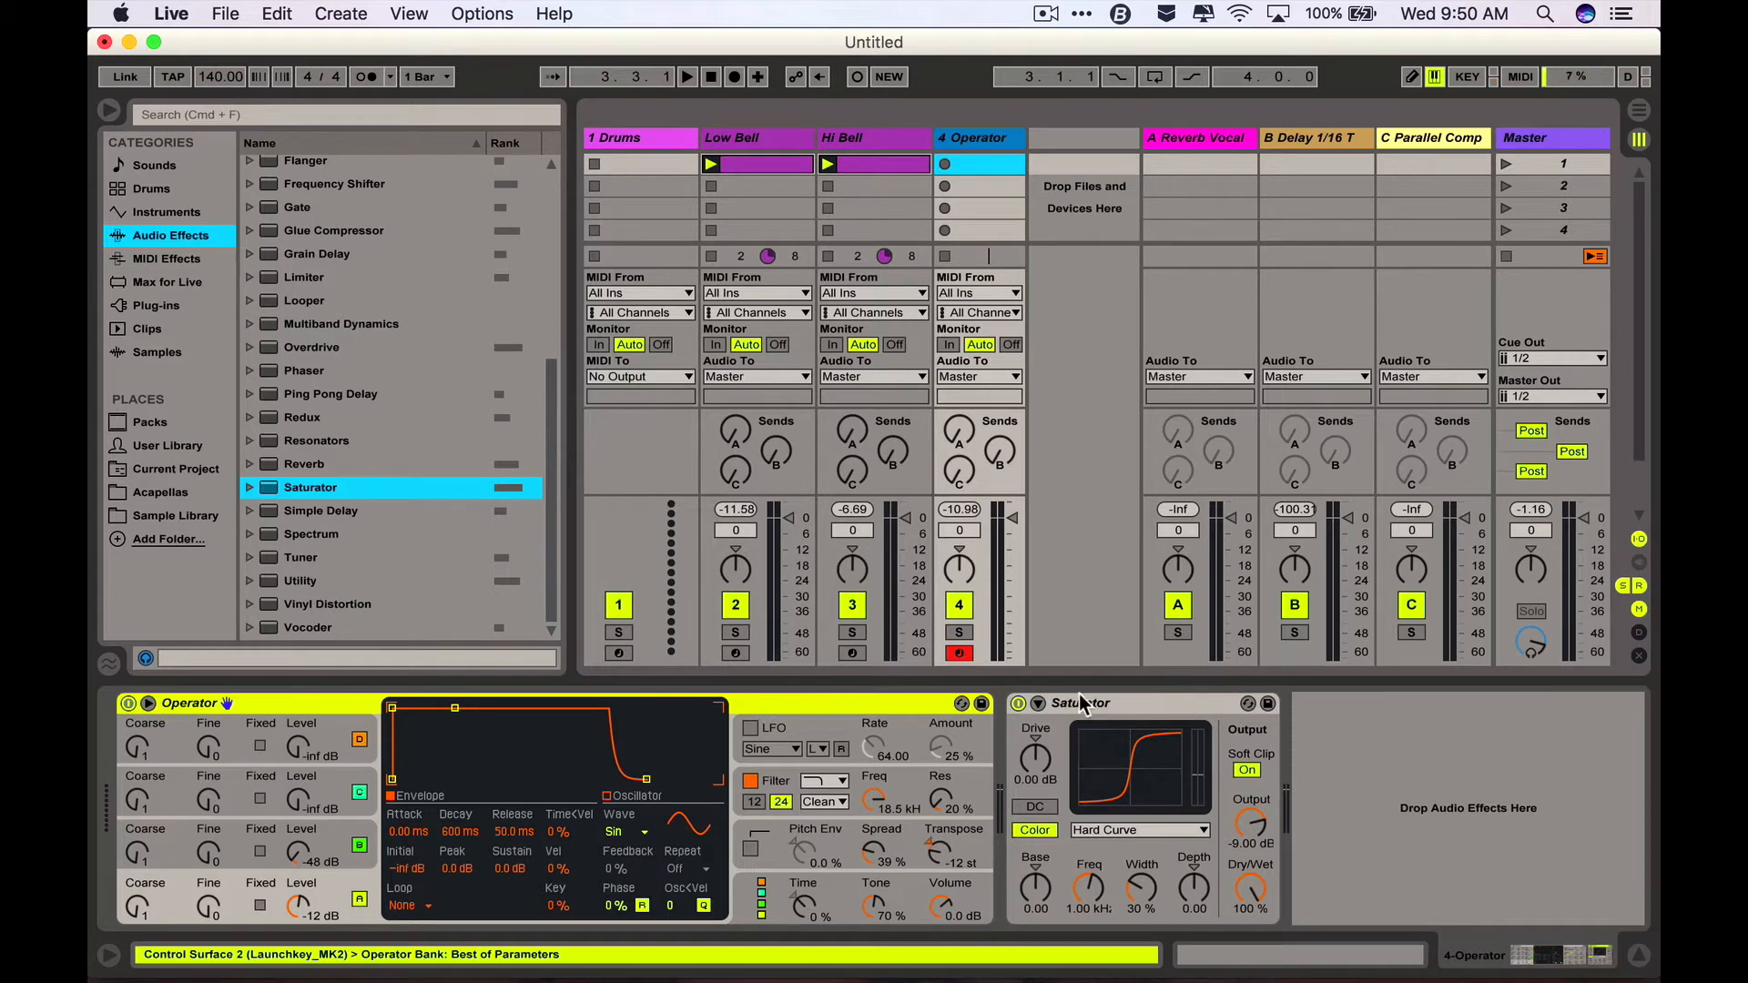
pyautogui.keyDown('shift'); pyautogui.click(1155, 706); pyautogui.keyUp('shift')
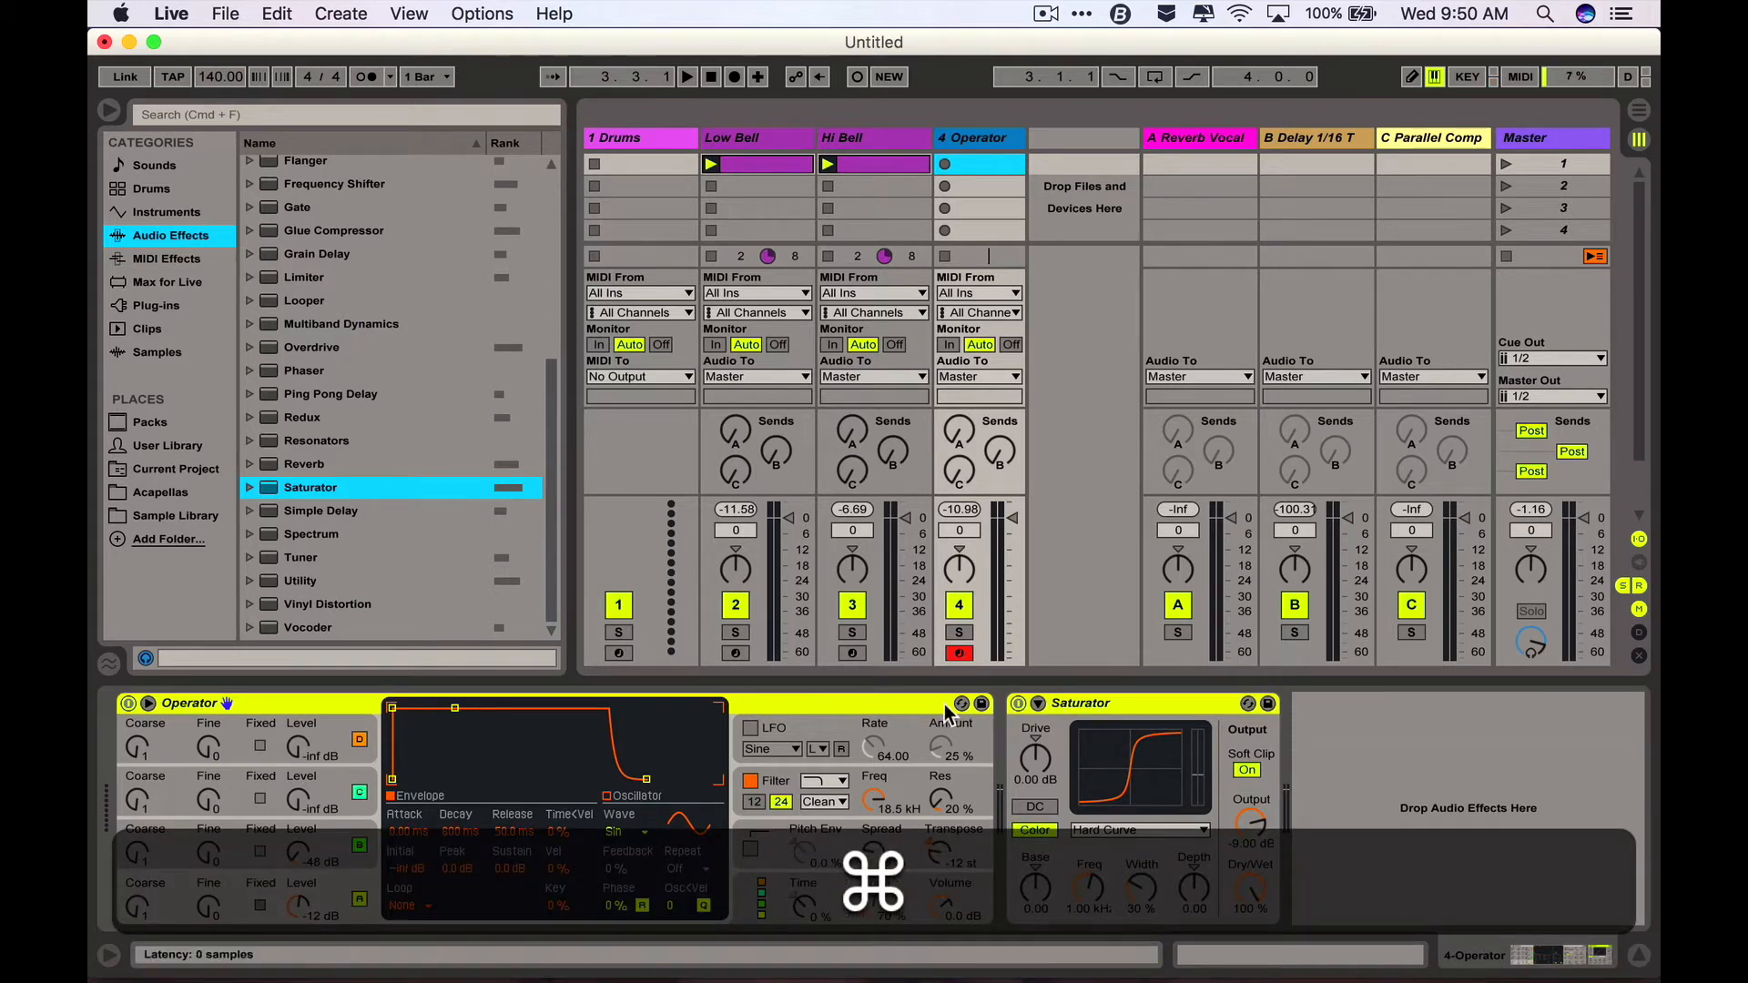
pyautogui.press('super+g')
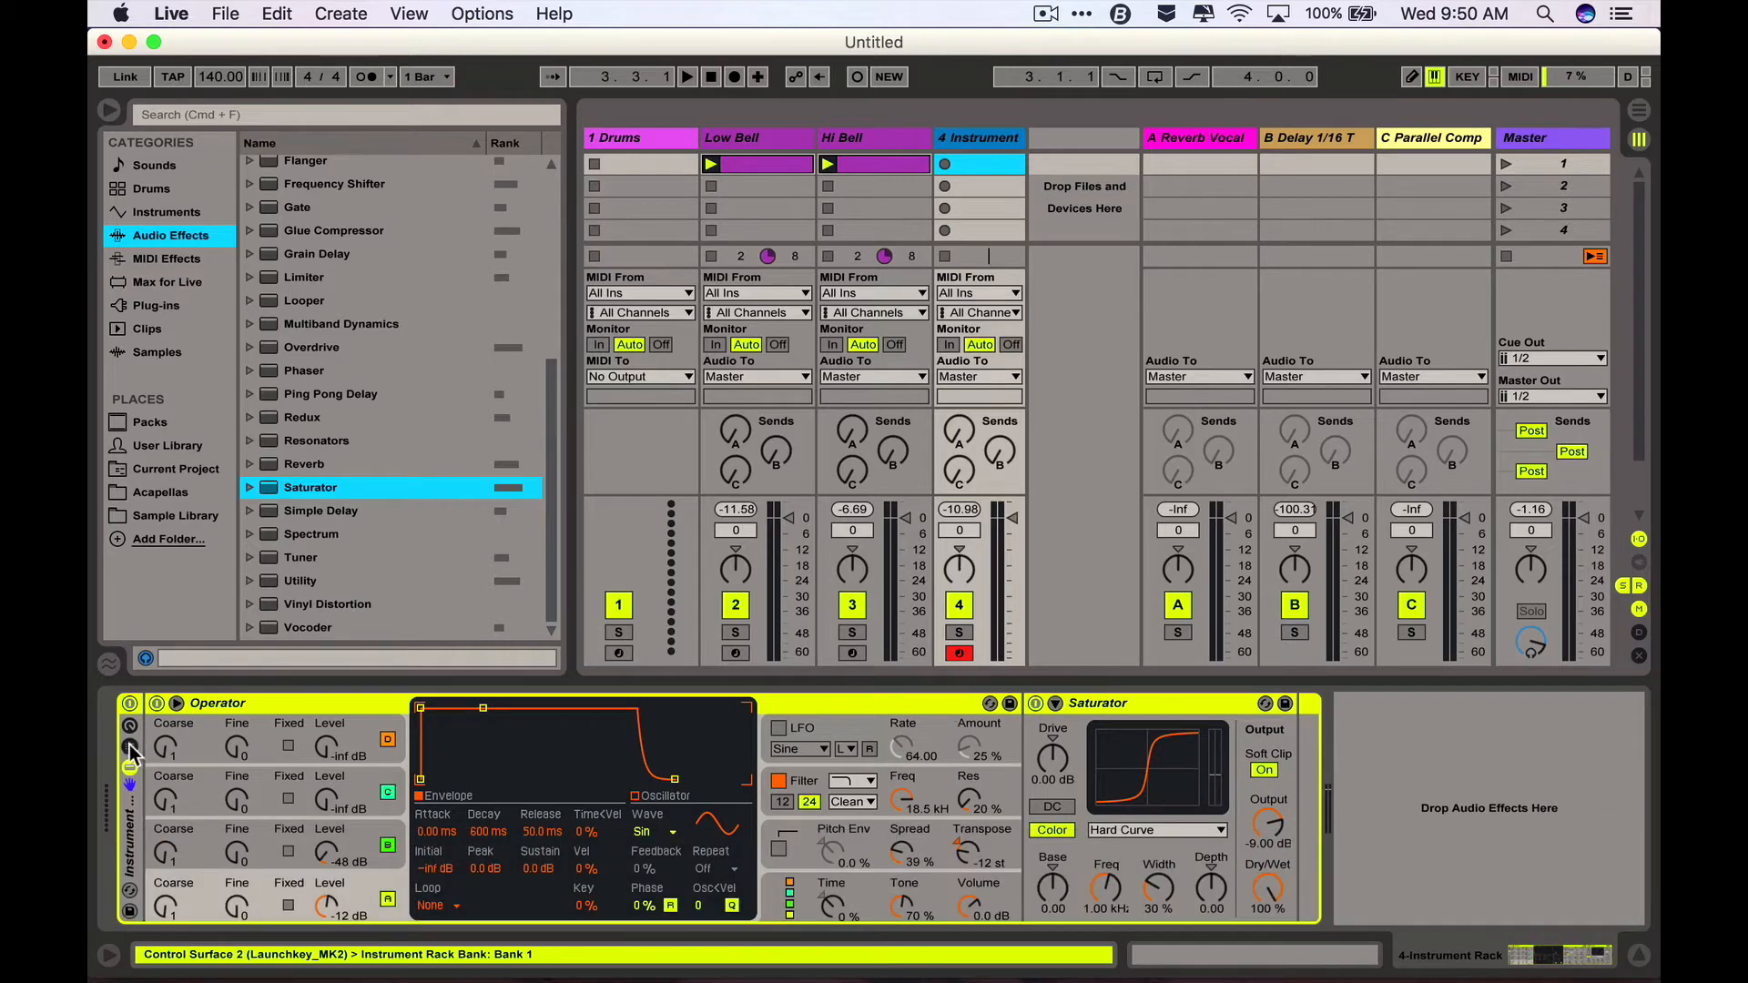
pyautogui.click(130, 748)
pyautogui.click(227, 768)
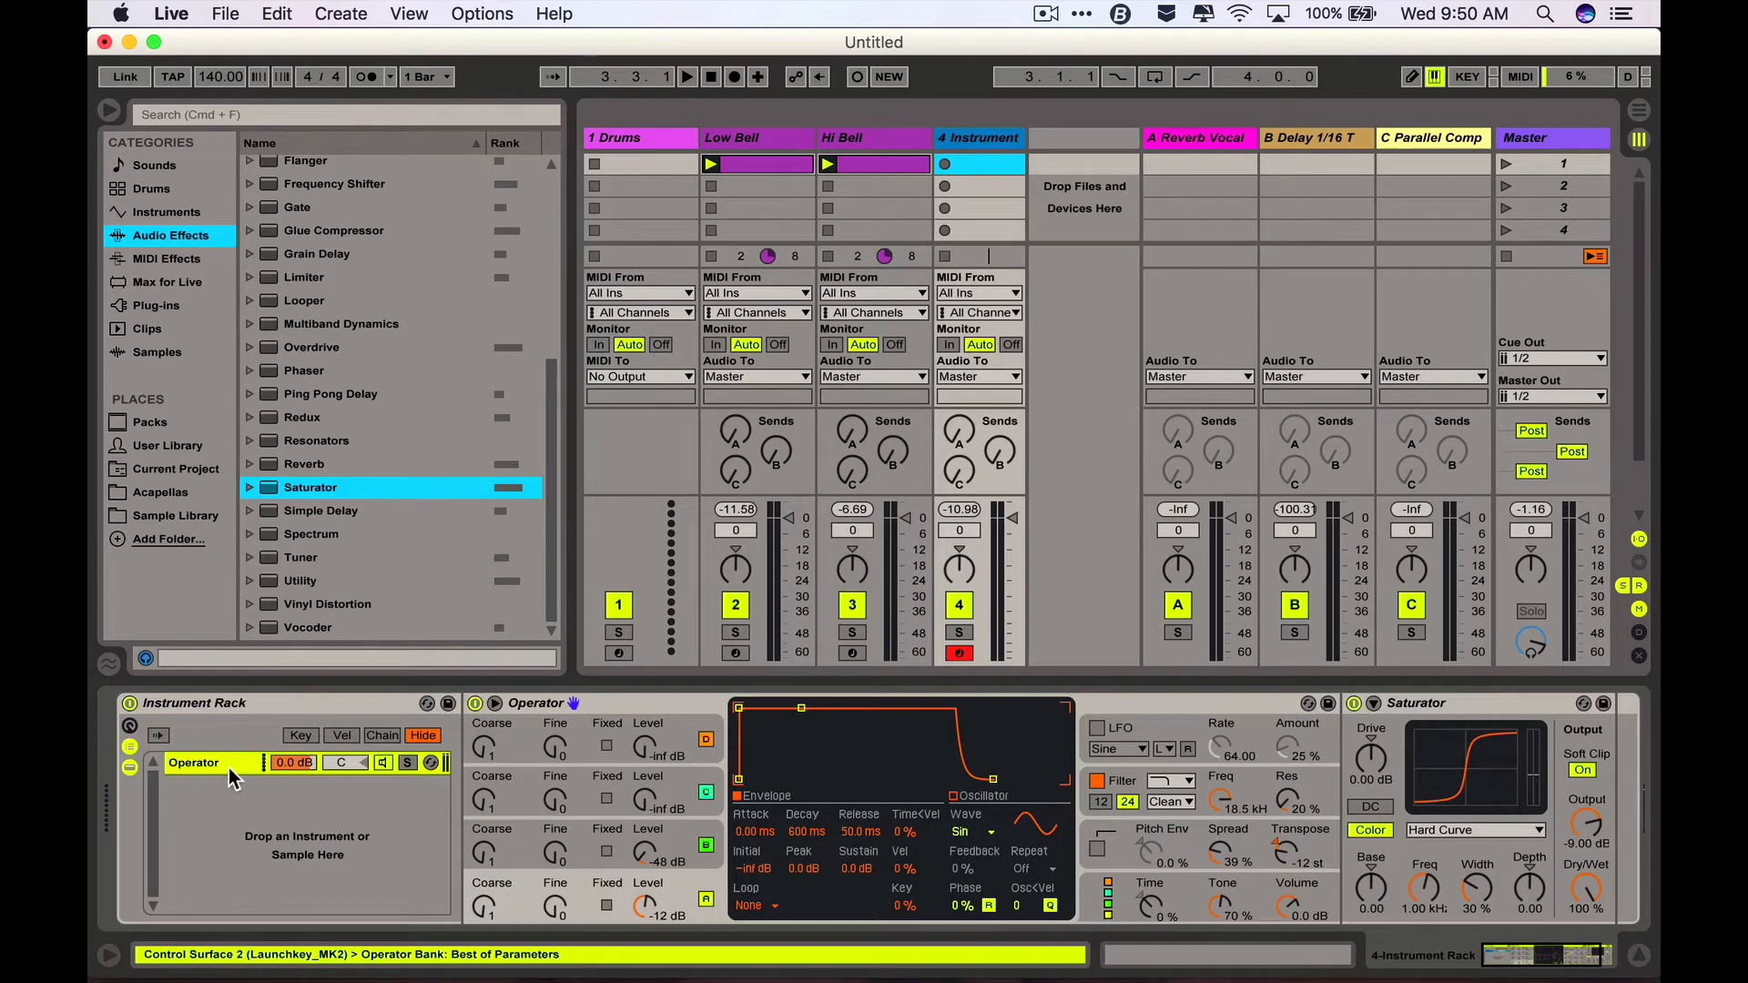
pyautogui.press('super+d')
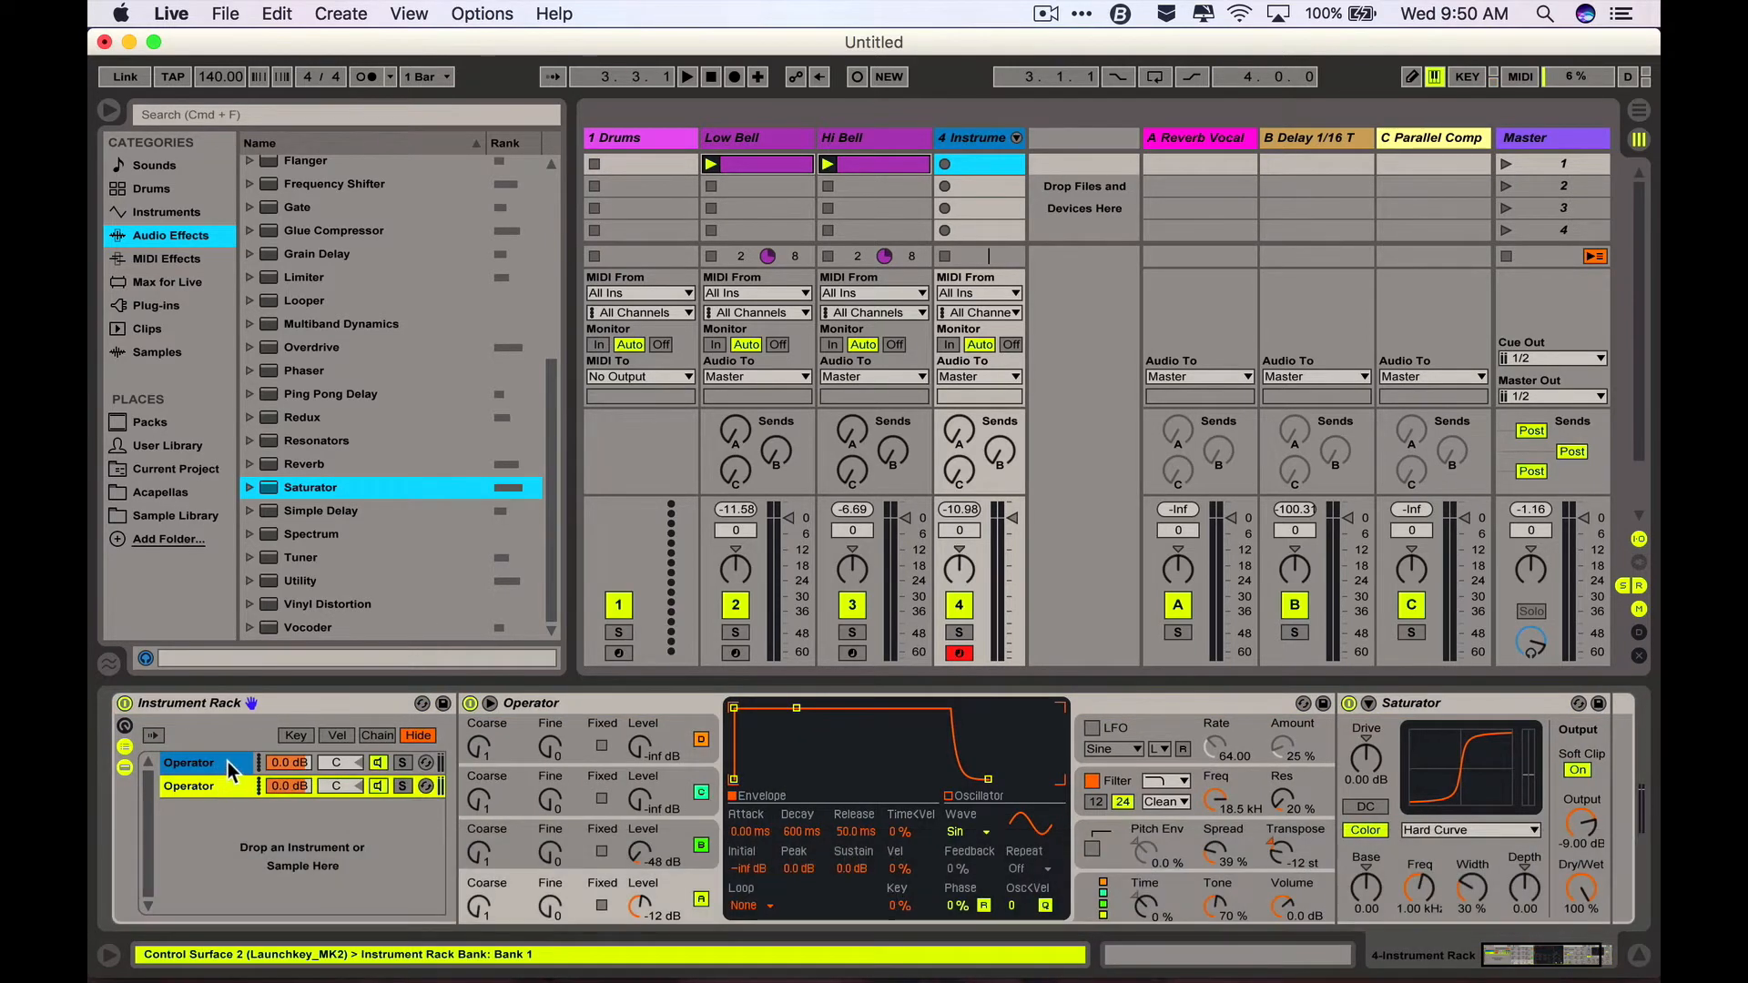
# - Add an Auto Filter after Saturator in the rack's first chain, set to high-pass at 246 Hz with 12% resonance
pyautogui.click(234, 783)
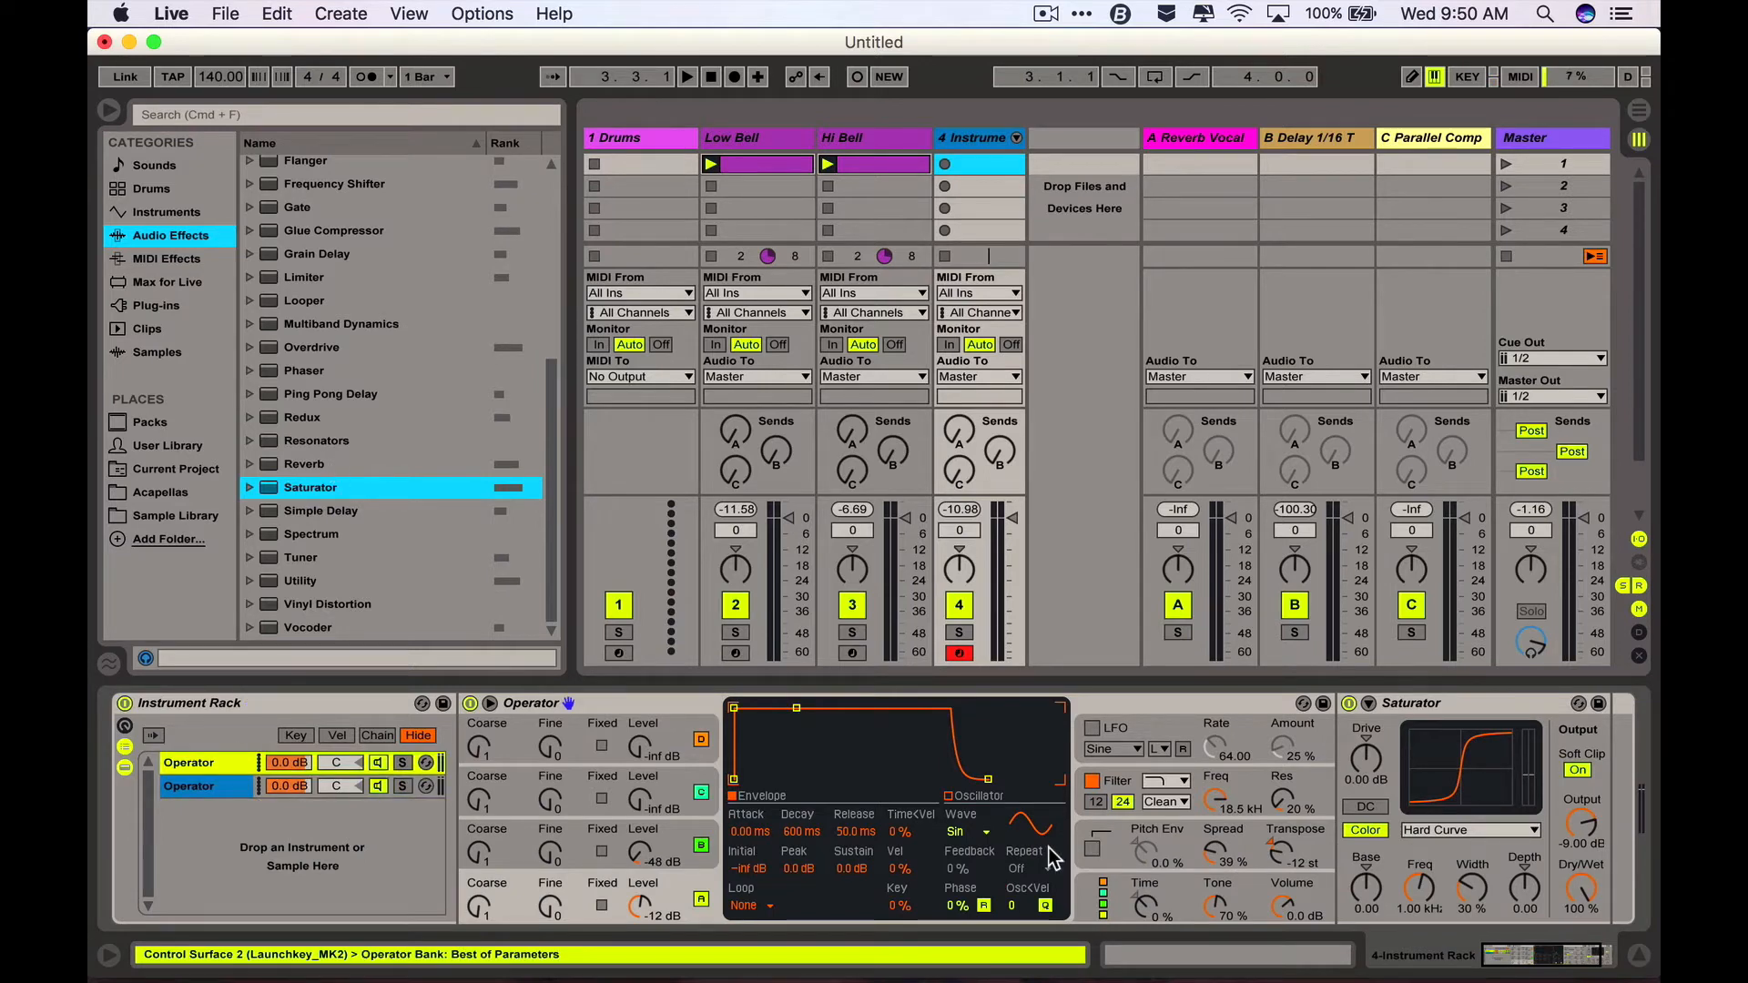
pyautogui.hscroll(3, 1054, 858)
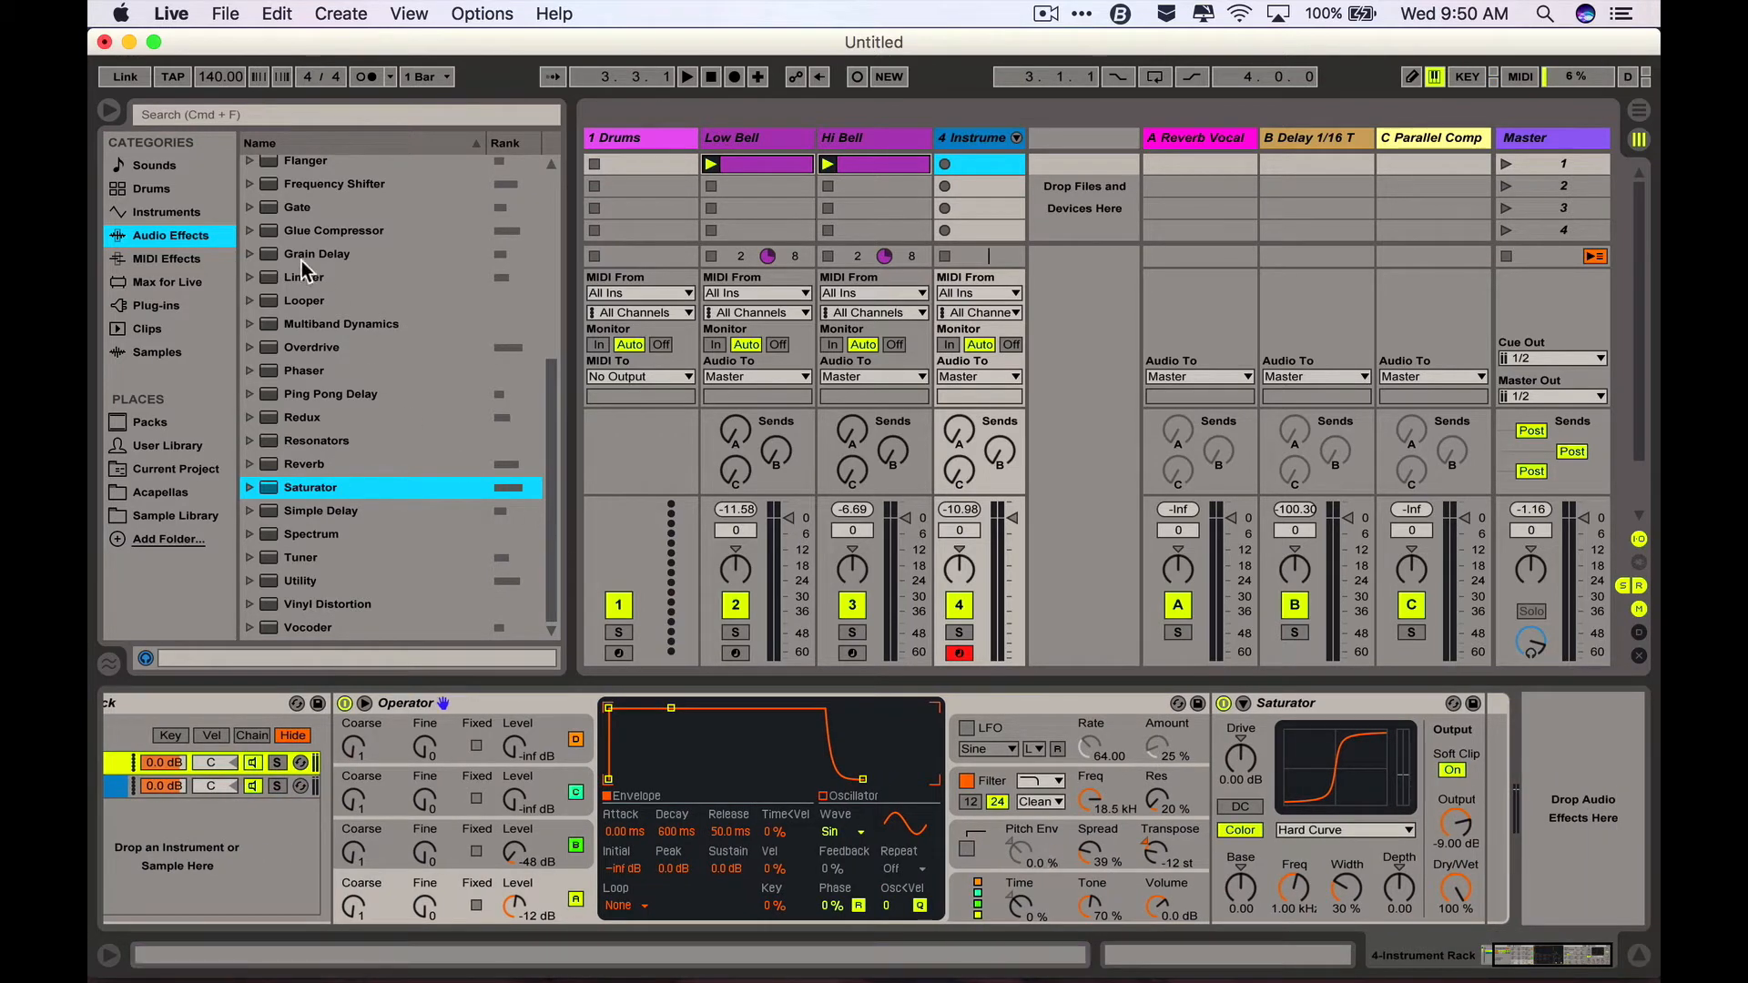
pyautogui.scroll(5, 304, 305)
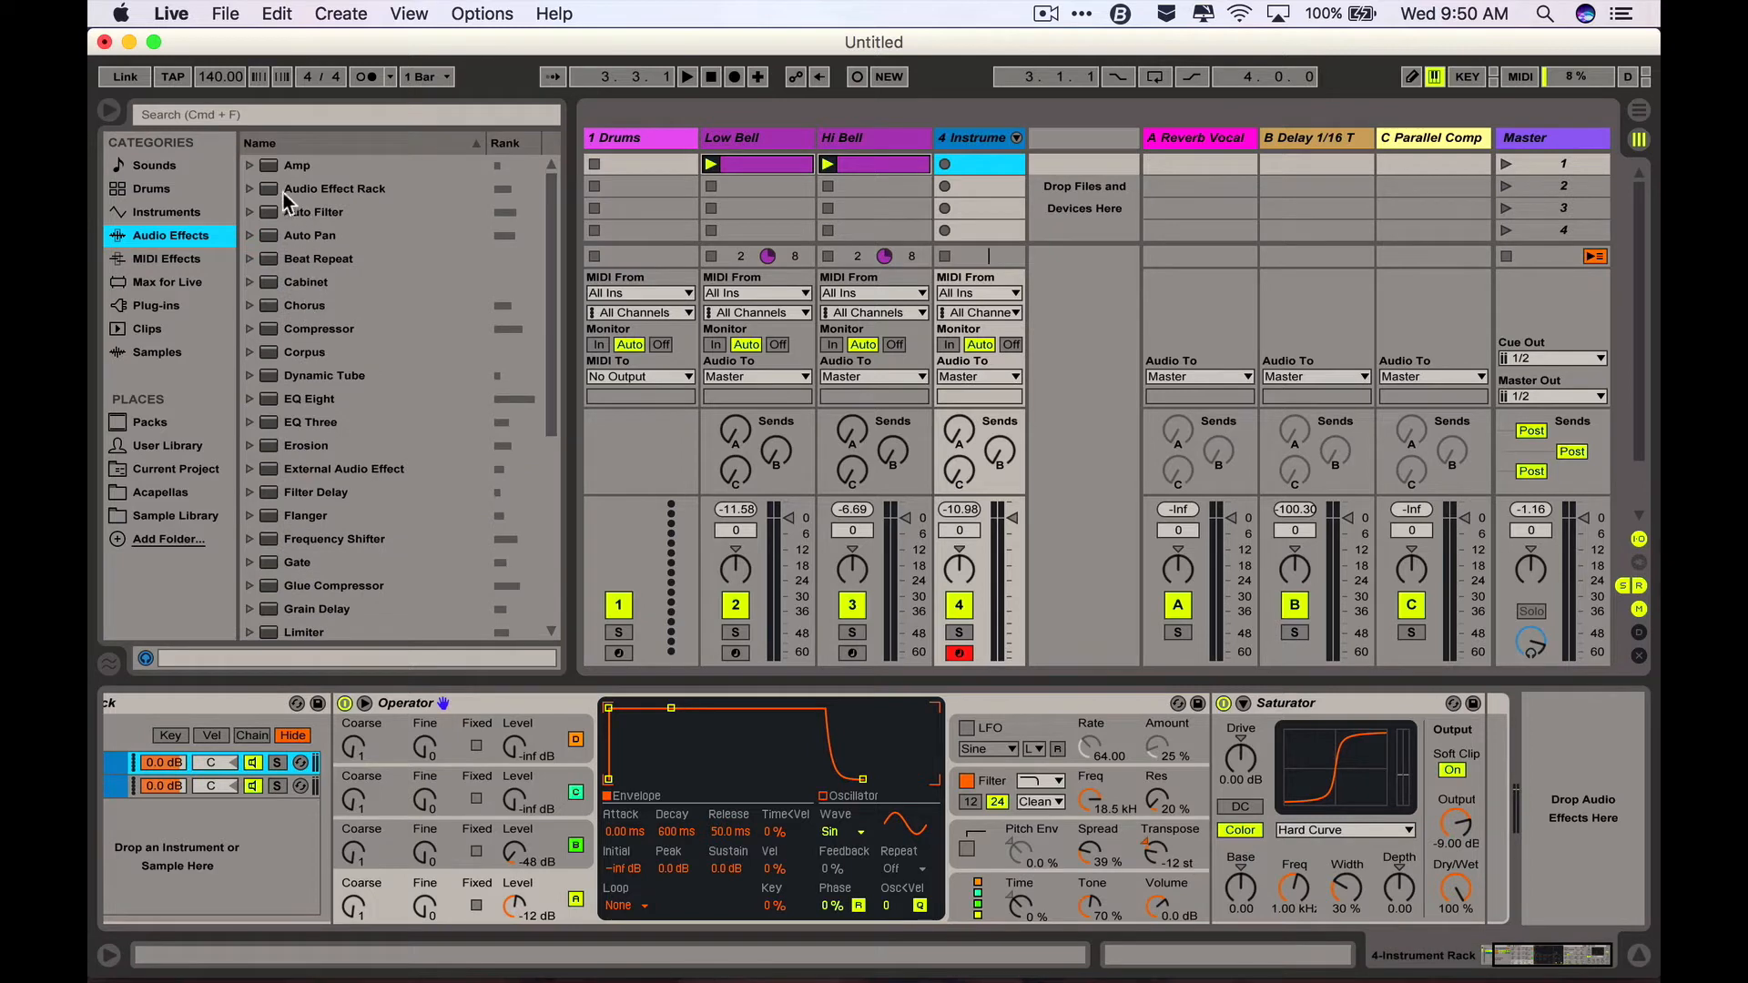
pyautogui.moveTo(275, 209); pyautogui.dragTo(1467, 801)
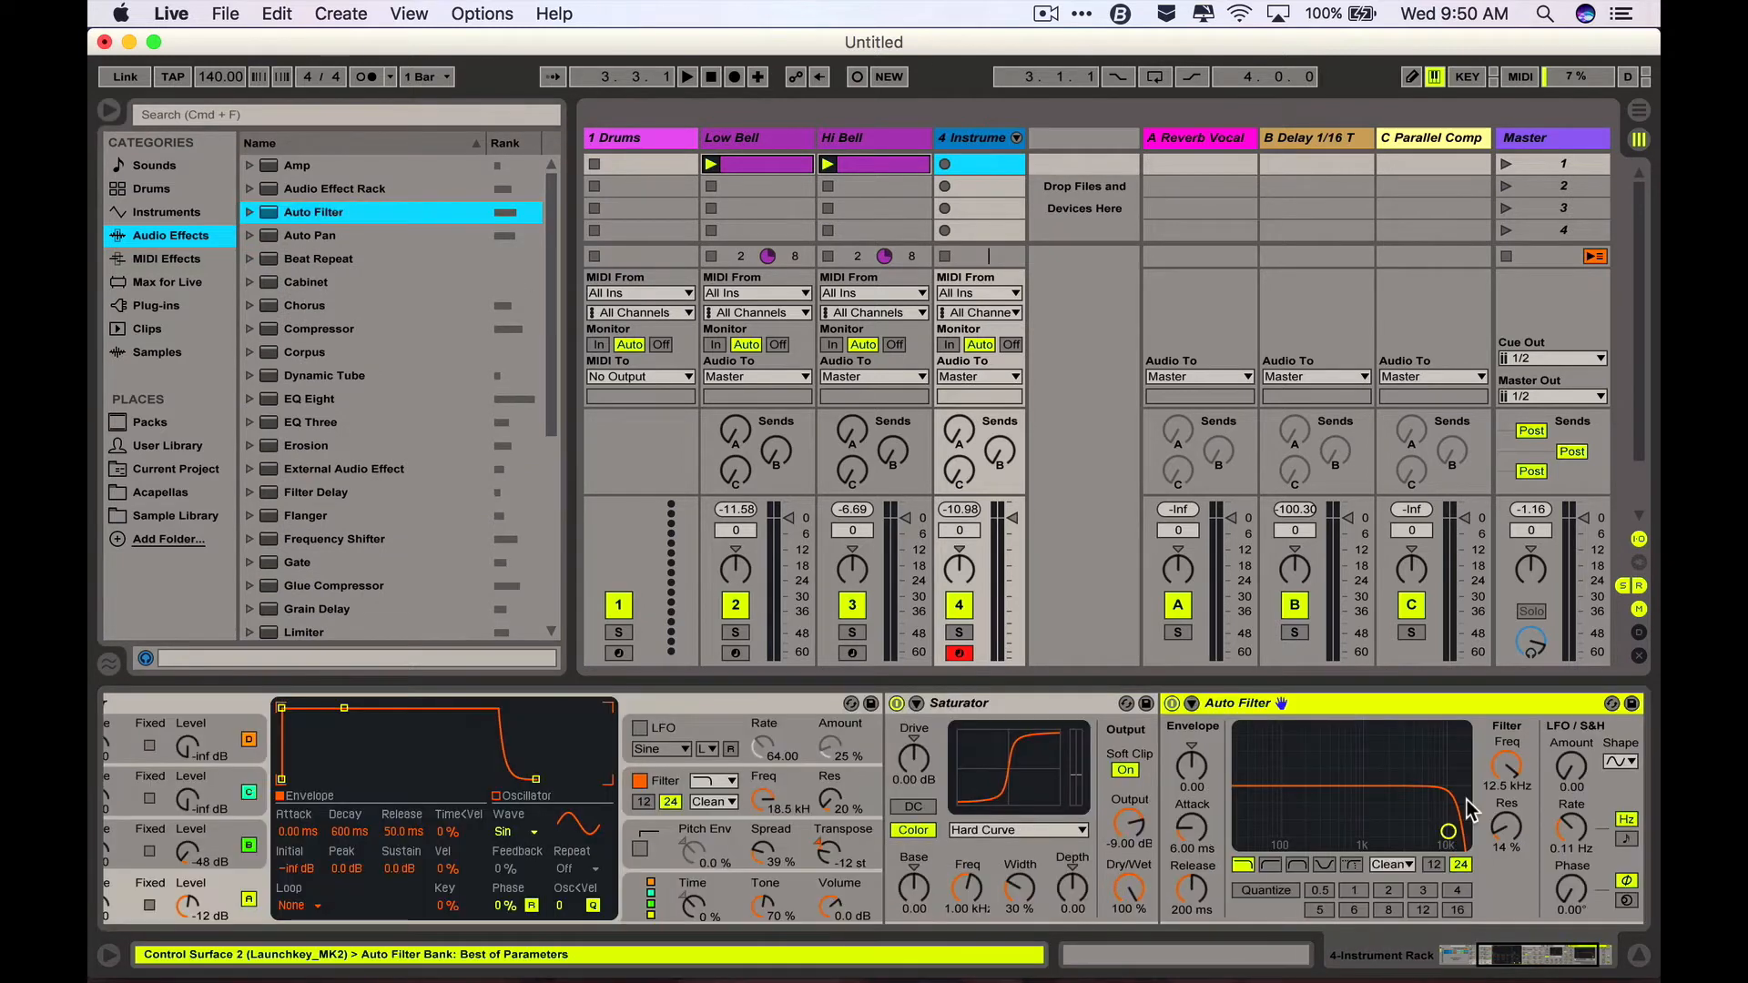
pyautogui.click(1270, 866)
pyautogui.moveTo(1449, 832); pyautogui.dragTo(1316, 832)
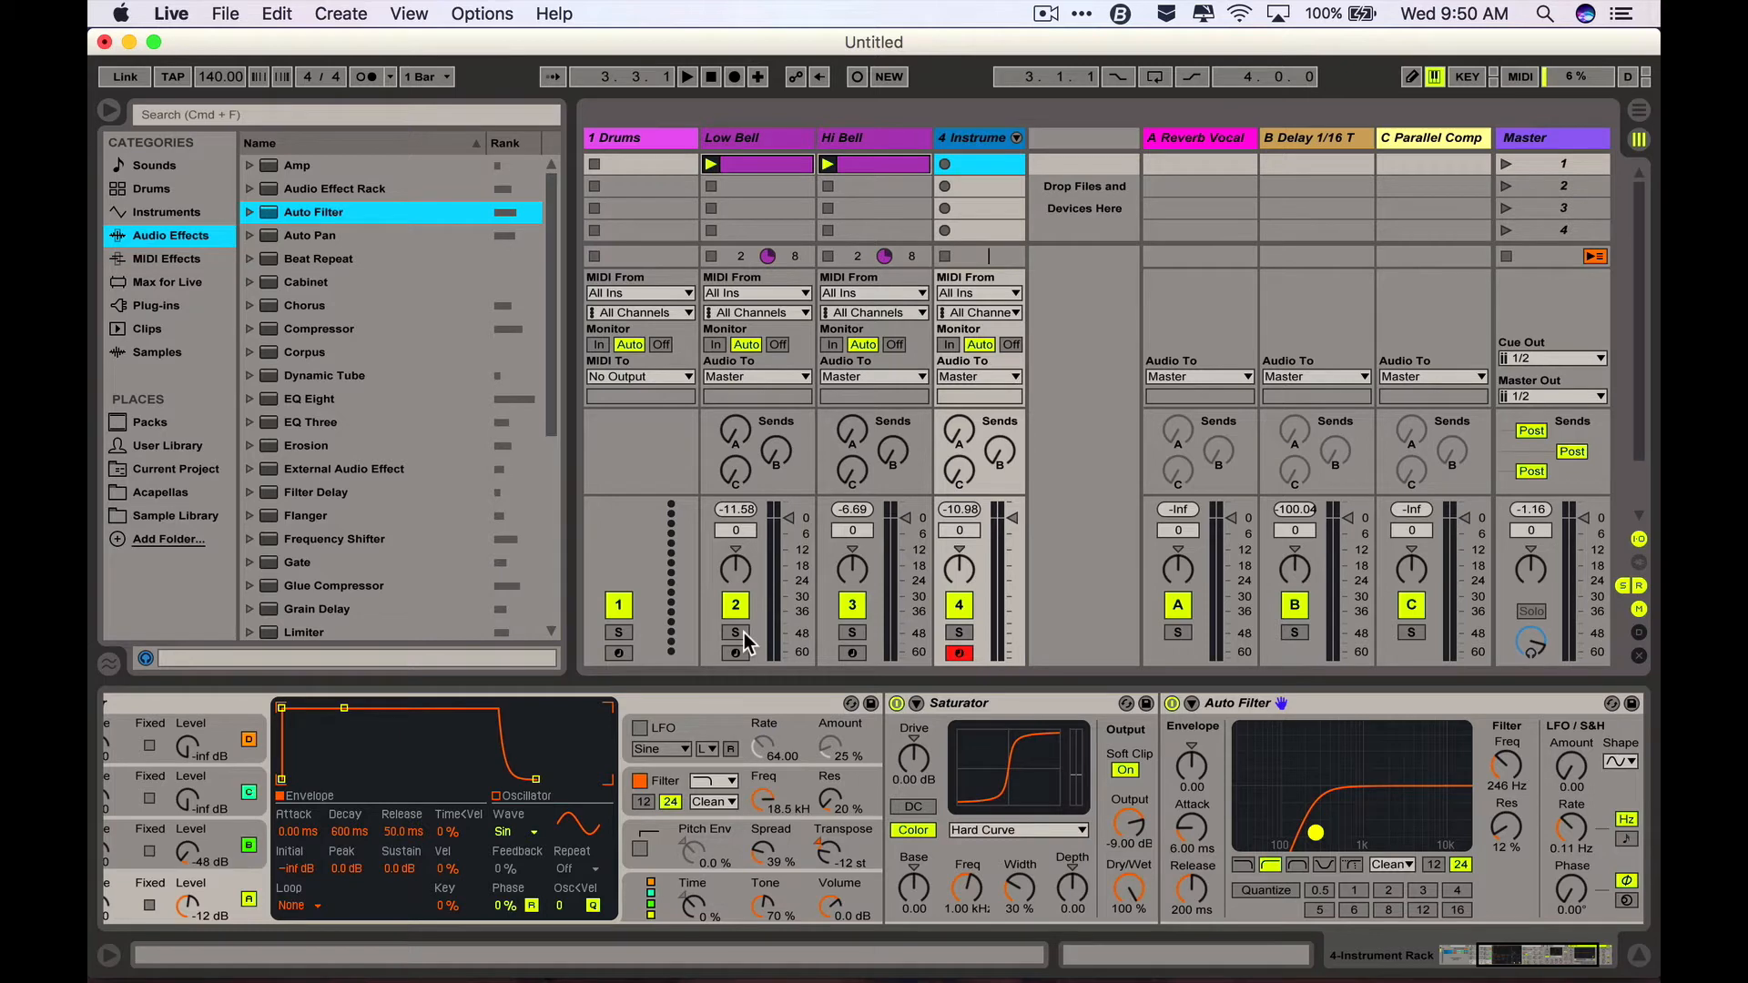
pyautogui.hscroll(-5, 696, 767)
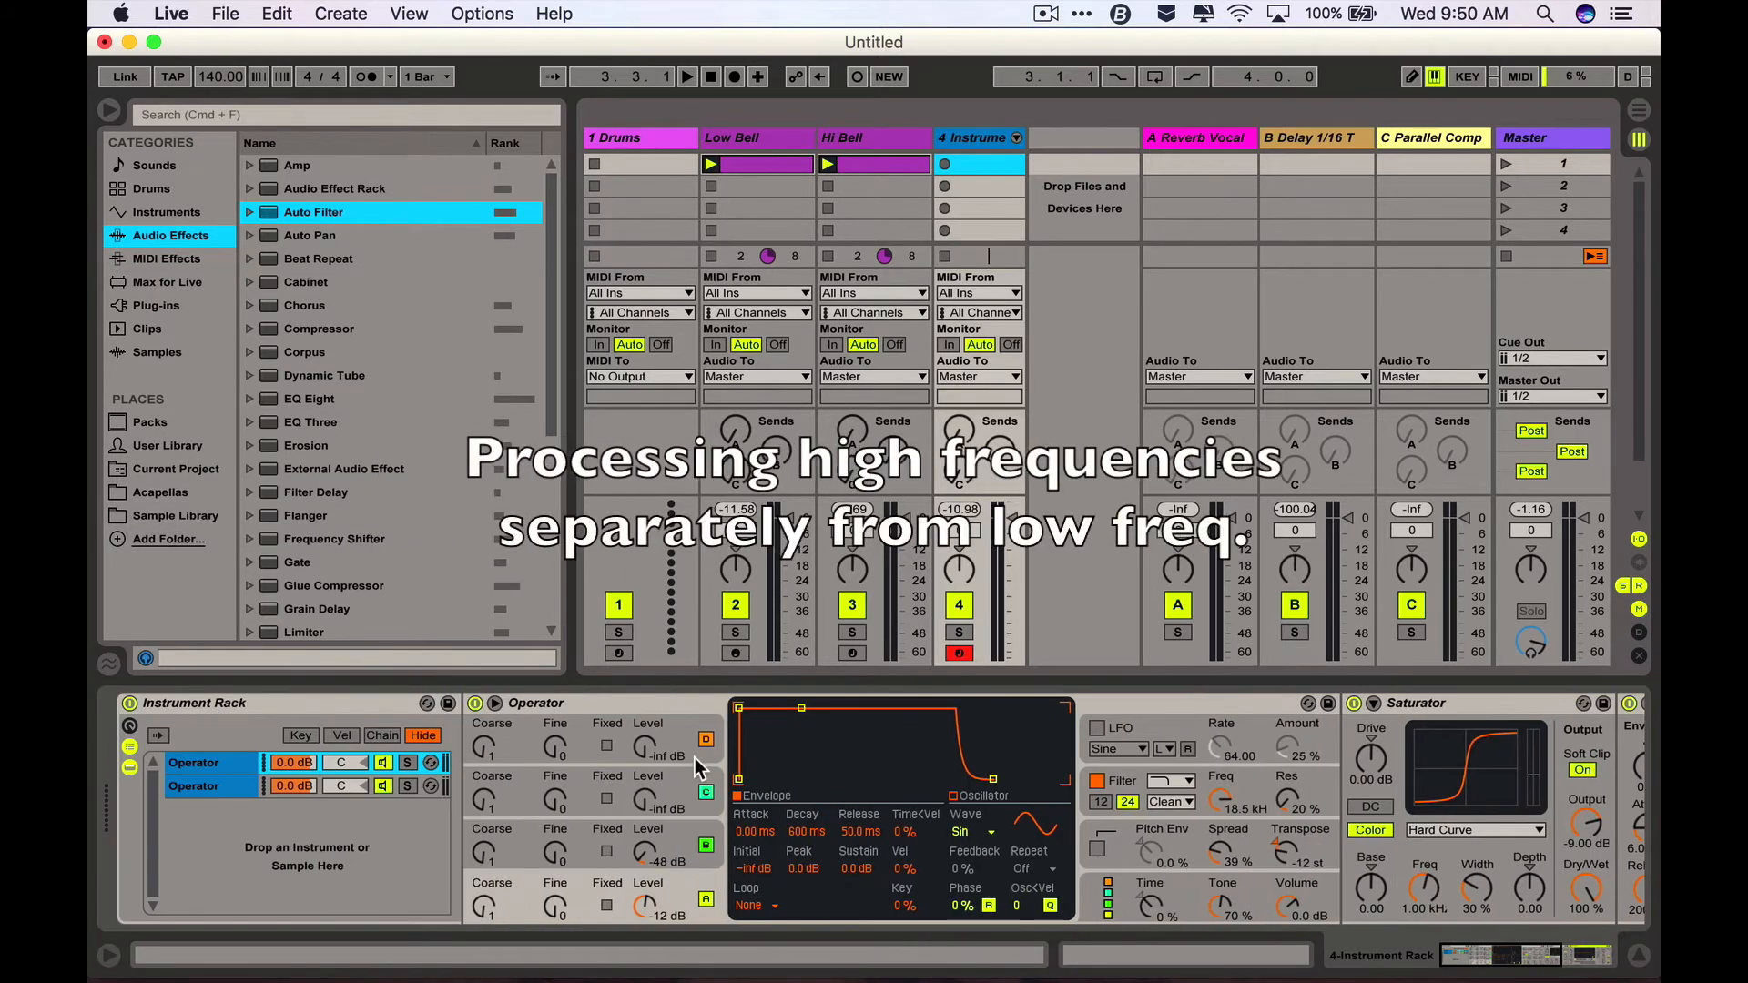
# - Solo the rack's first Operator chain, set its high-pass Auto Filter frequency to 192 Hz, and compare it with the full rack
pyautogui.click(407, 762)
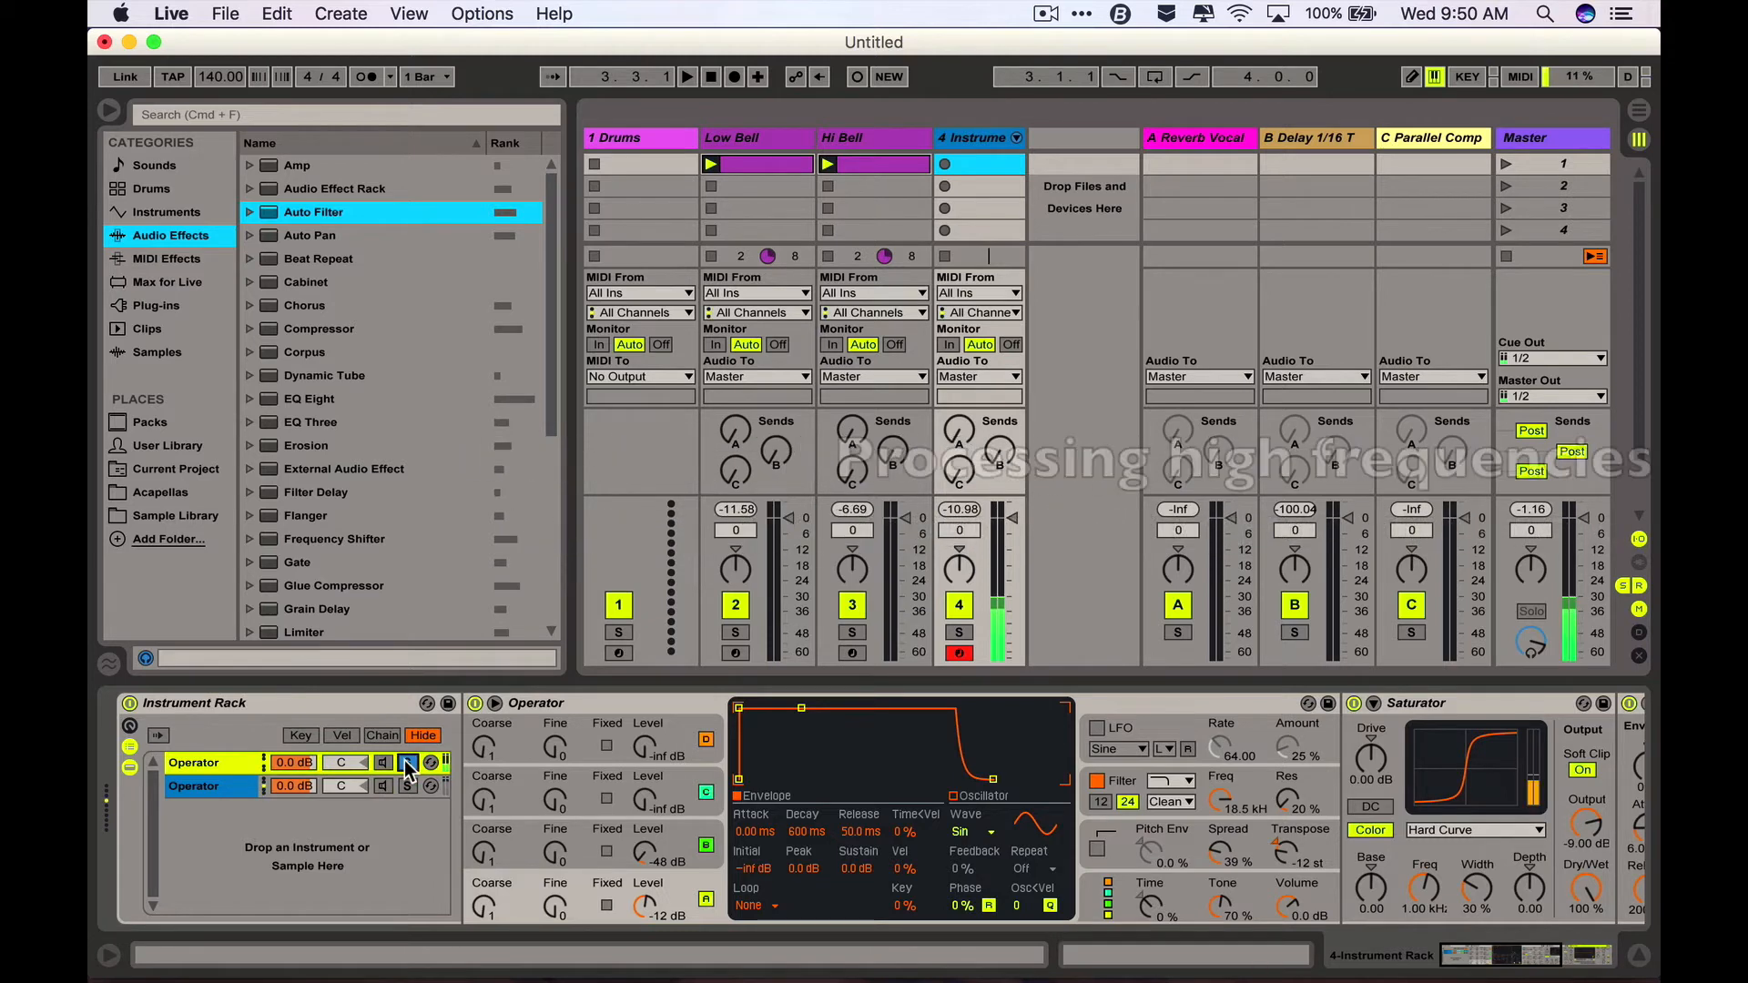
pyautogui.hscroll(6, 404, 761)
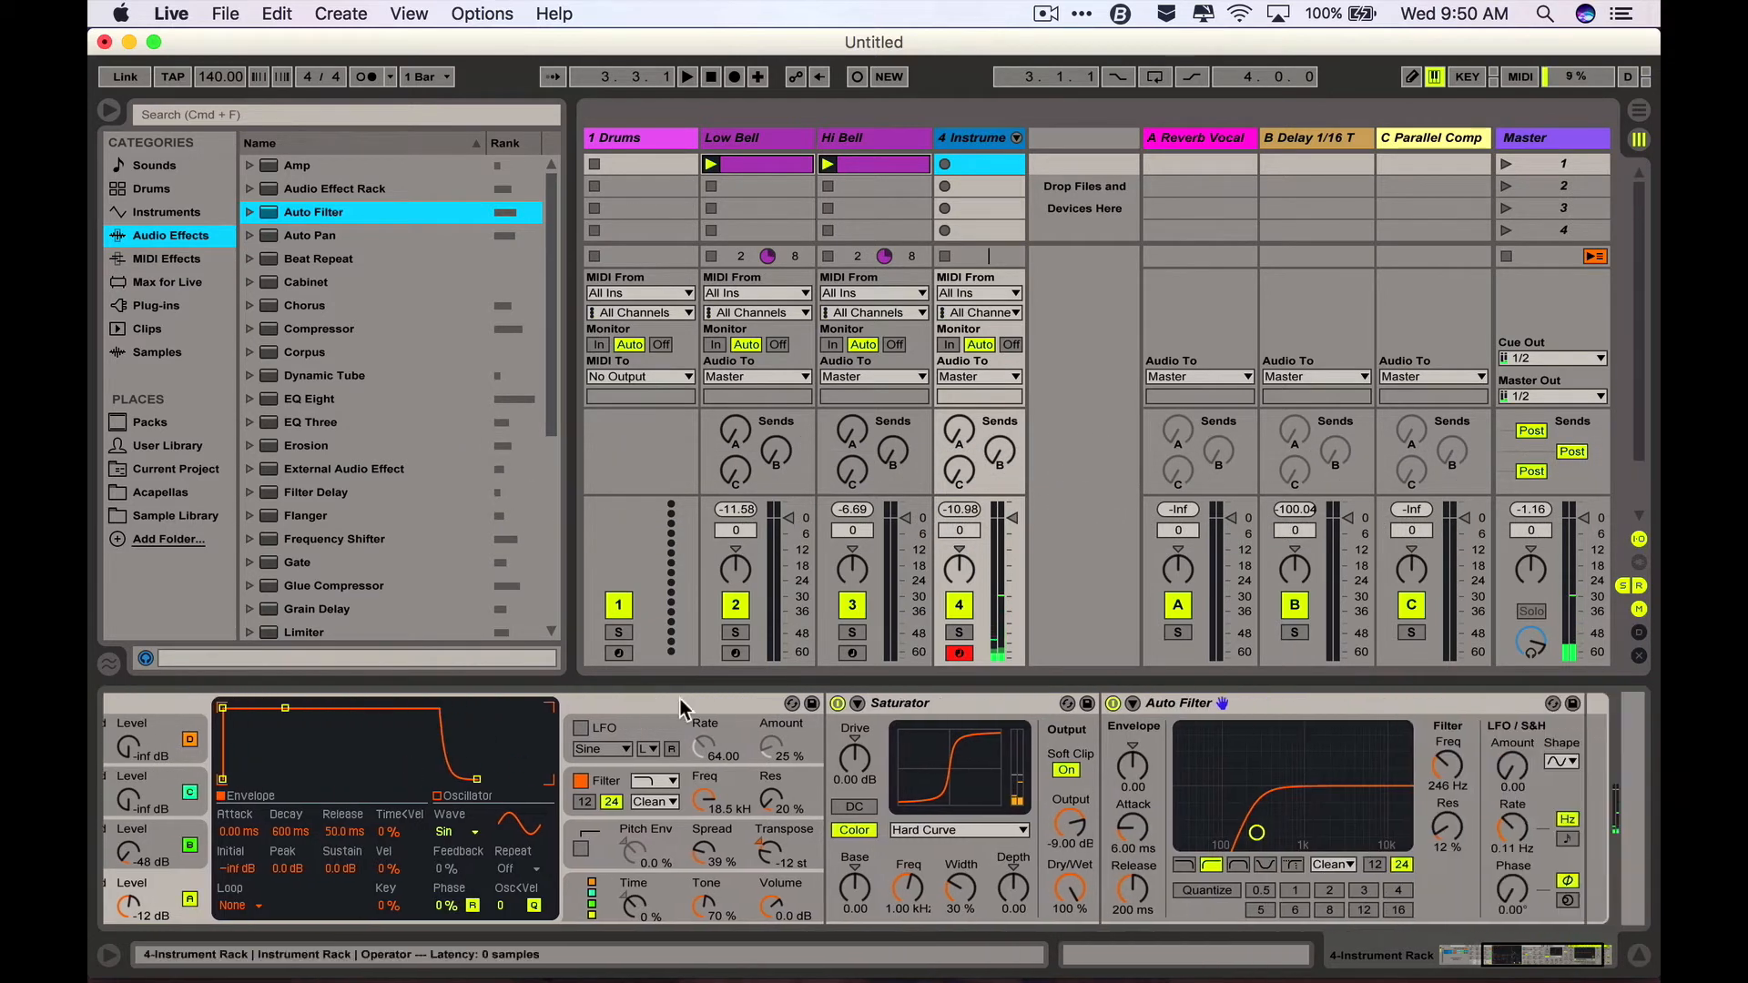
pyautogui.moveTo(1455, 775); pyautogui.dragTo(1453, 776)
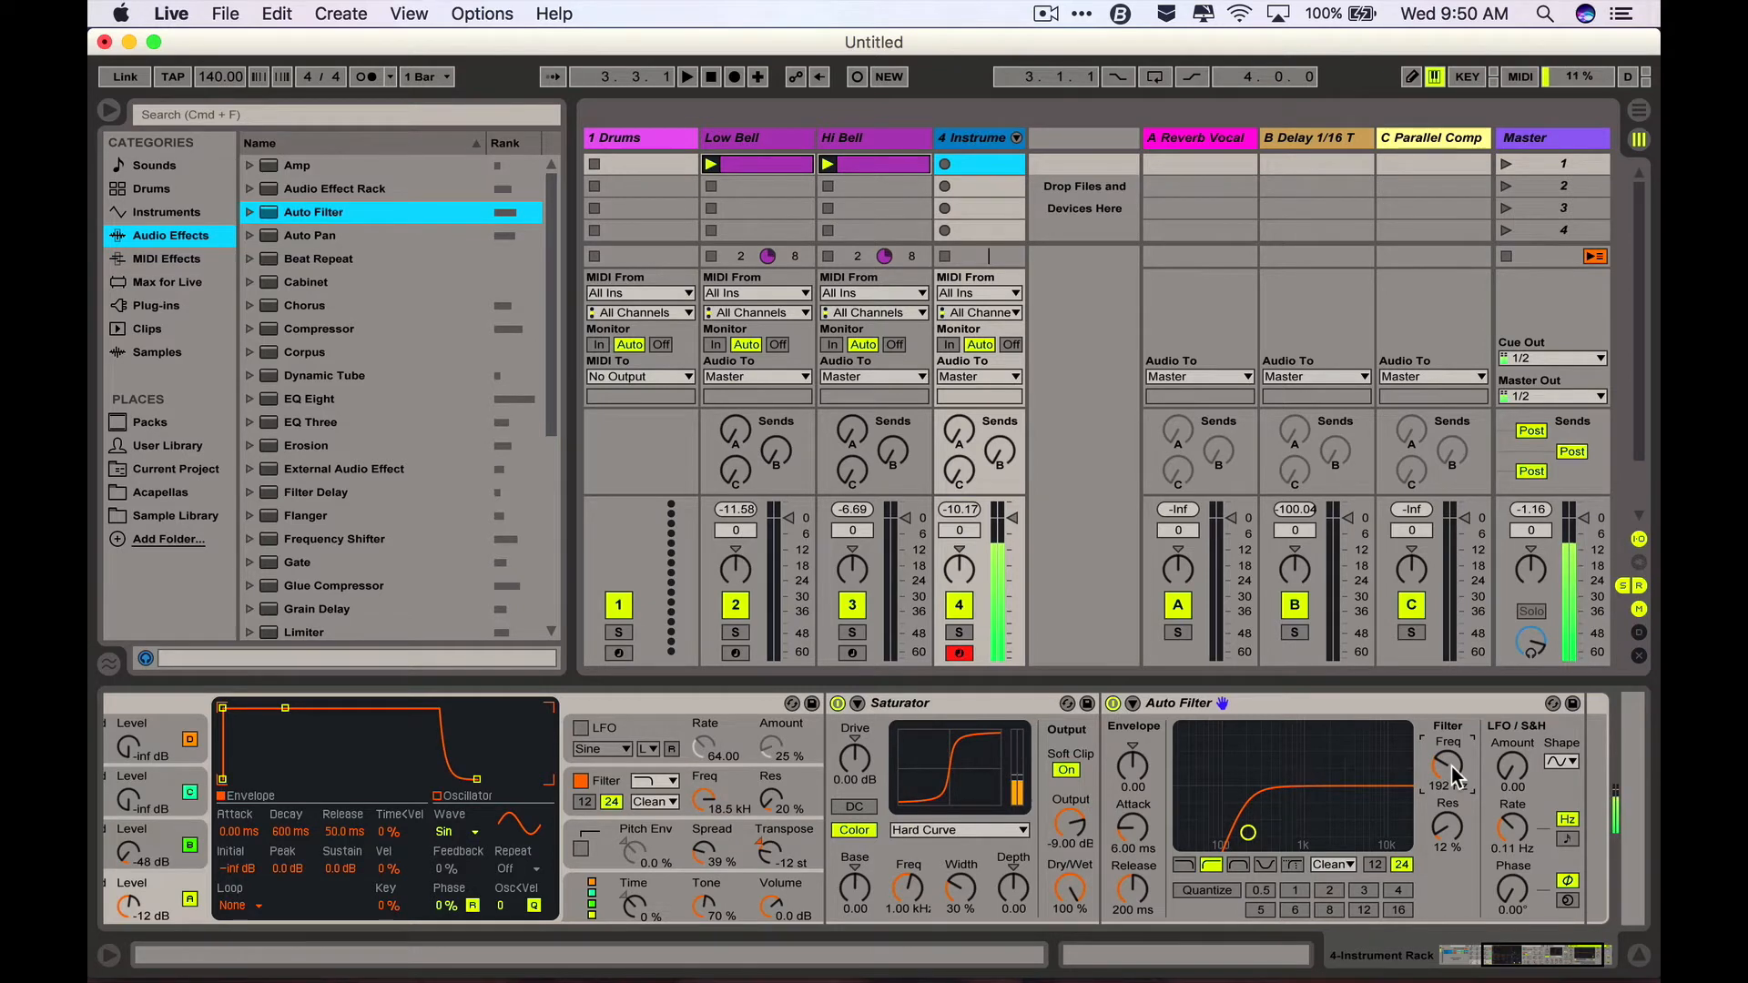
pyautogui.hscroll(-5, 1455, 779)
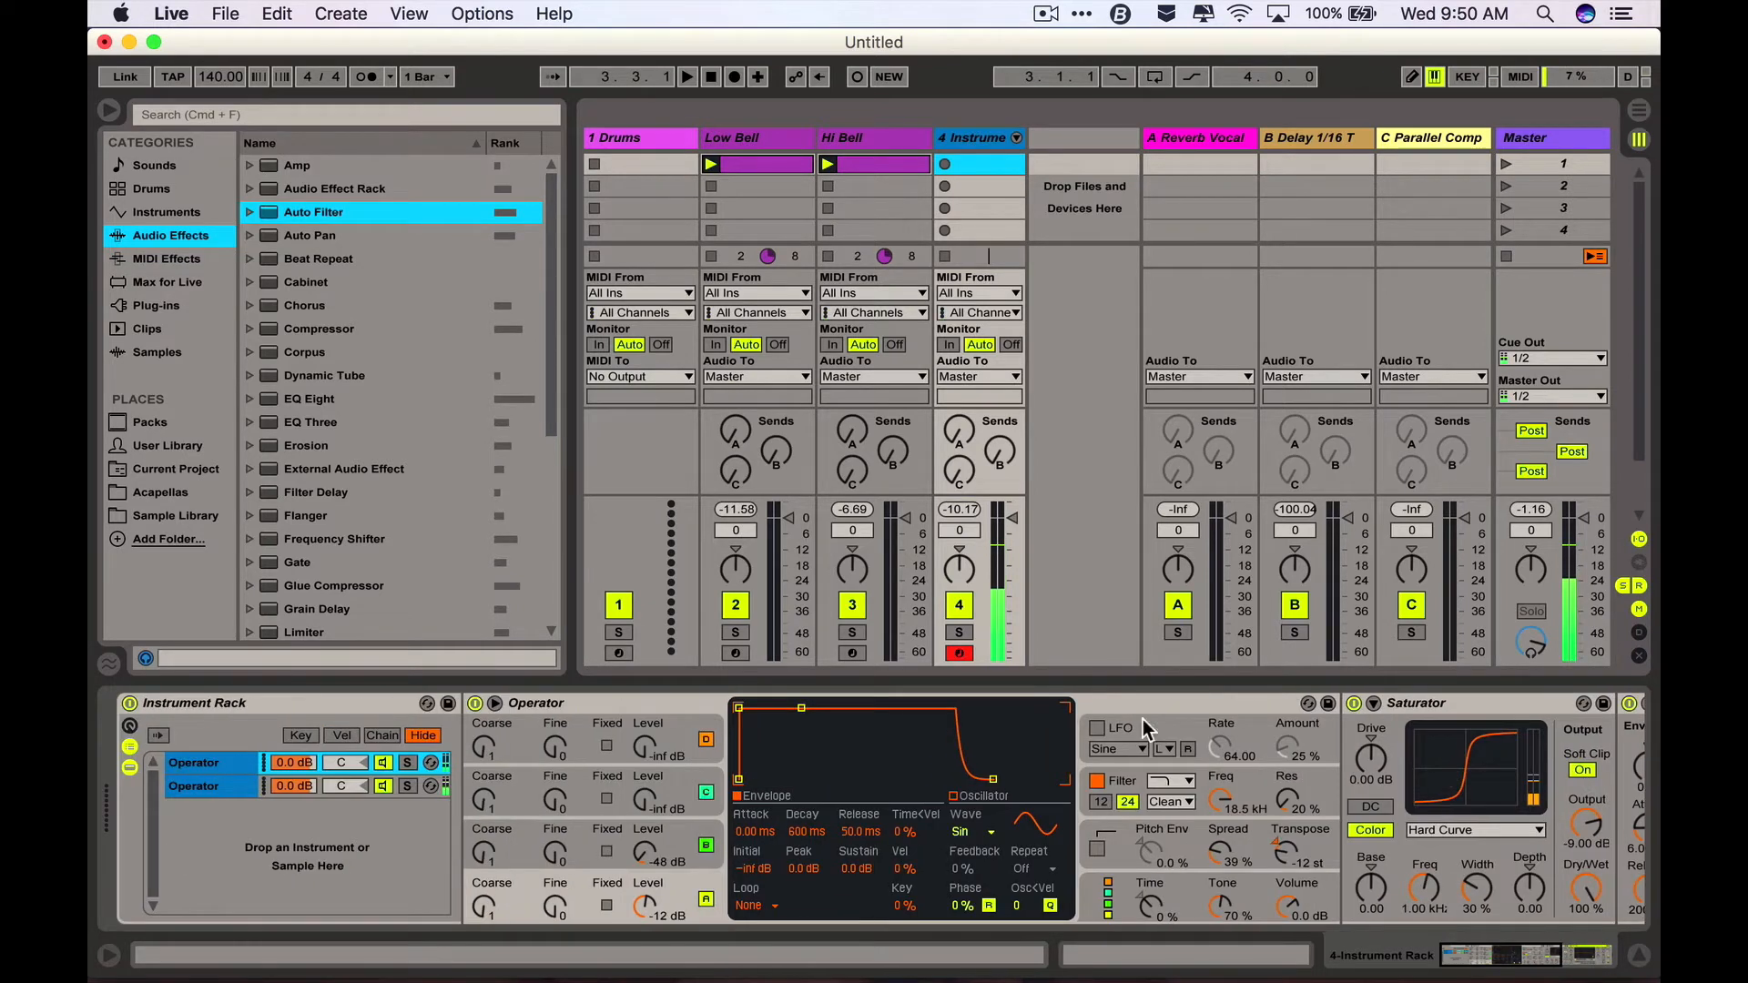
pyautogui.click(409, 765)
pyautogui.click(408, 764)
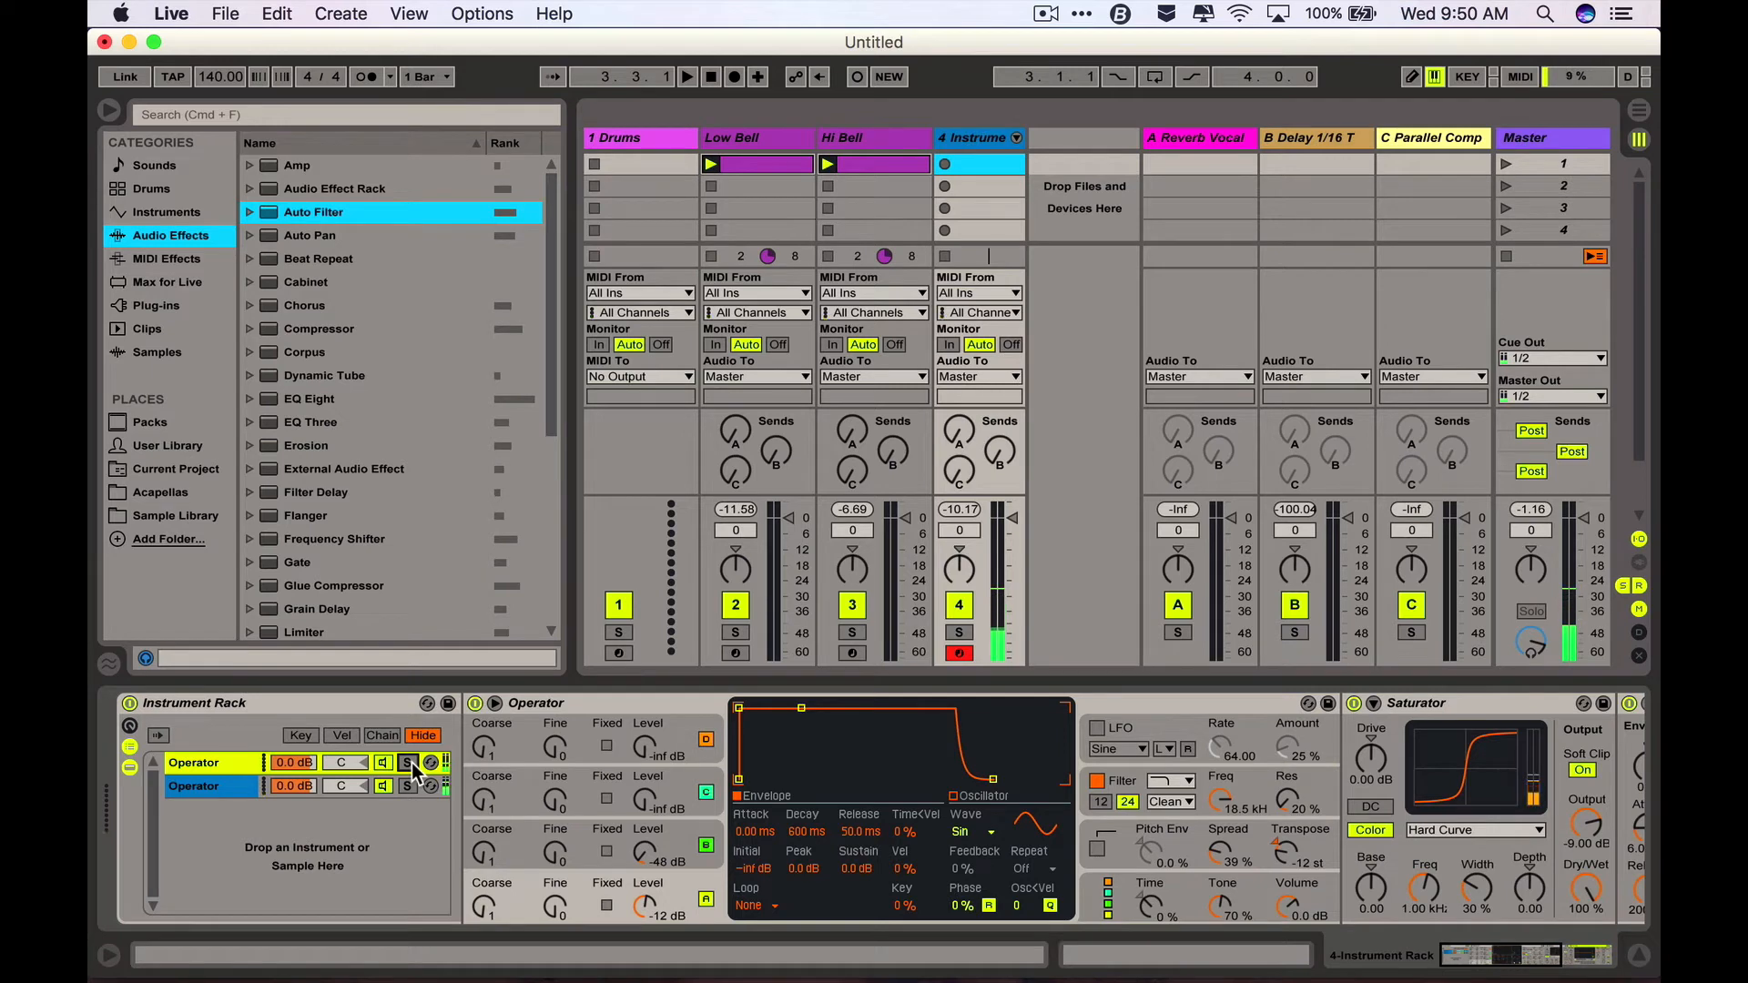
# - Add an Auto Filter after Saturator in the rack's second chain and set its low-pass frequency to 200 Hz
pyautogui.click(207, 785)
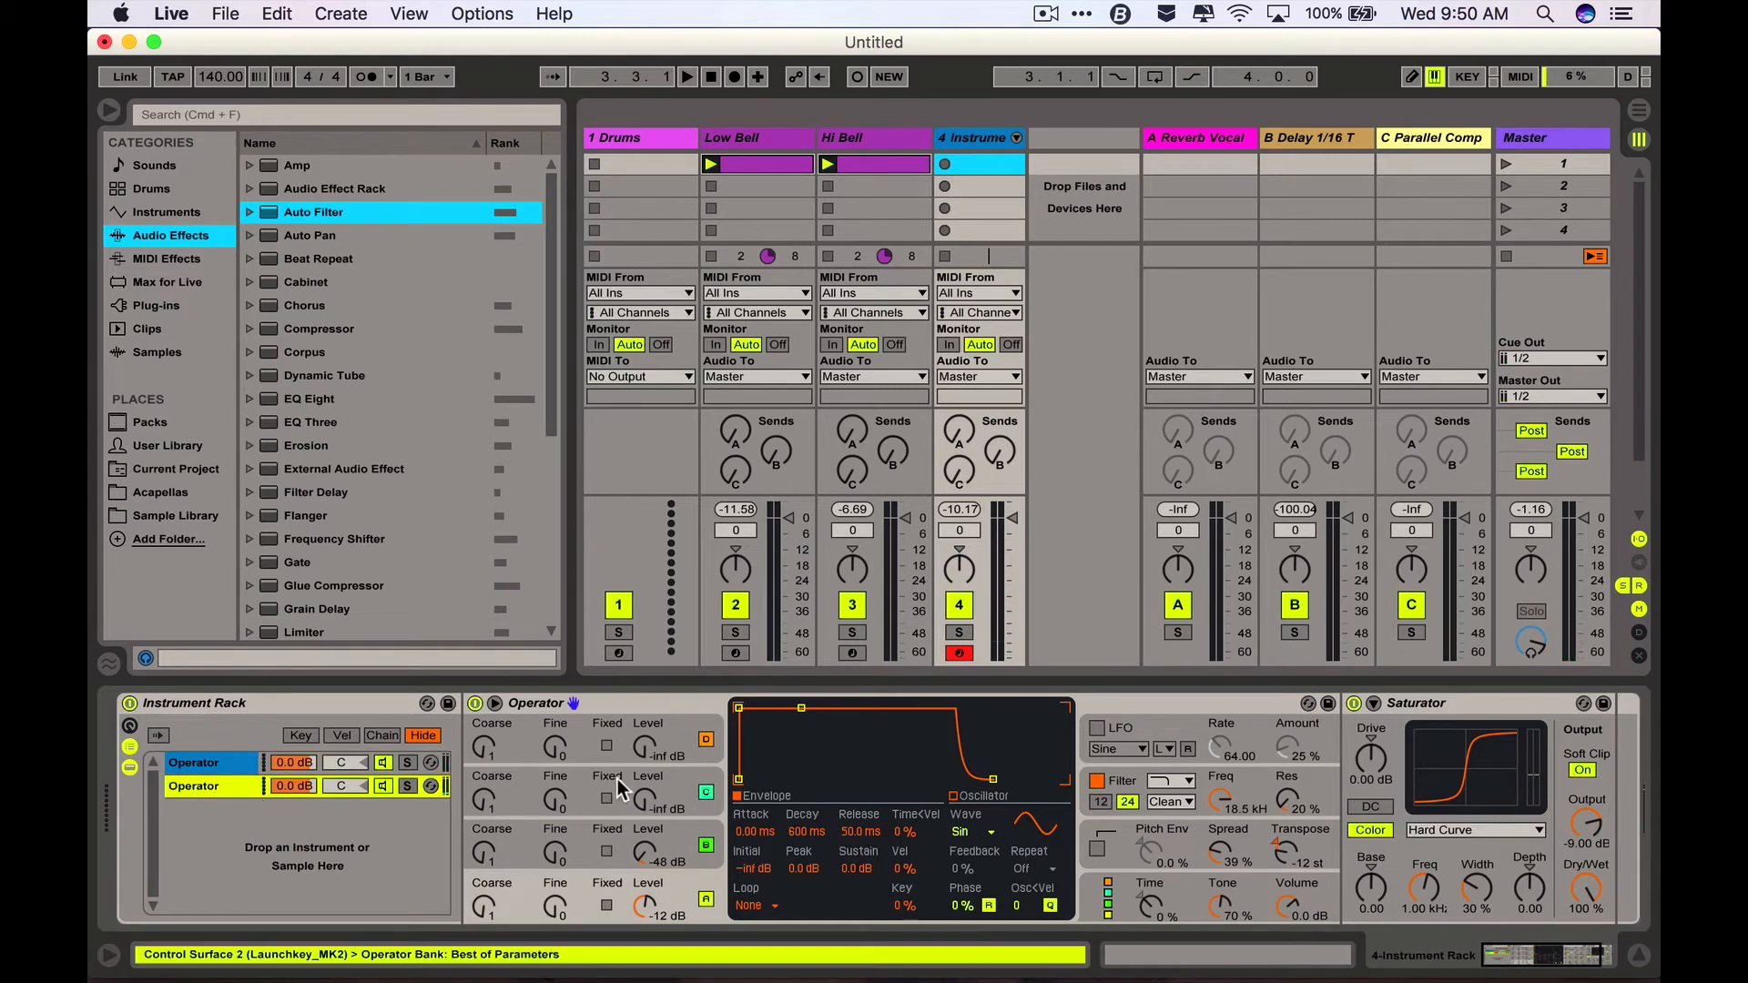
pyautogui.hscroll(3, 618, 789)
pyautogui.moveTo(271, 212); pyautogui.dragTo(1492, 781)
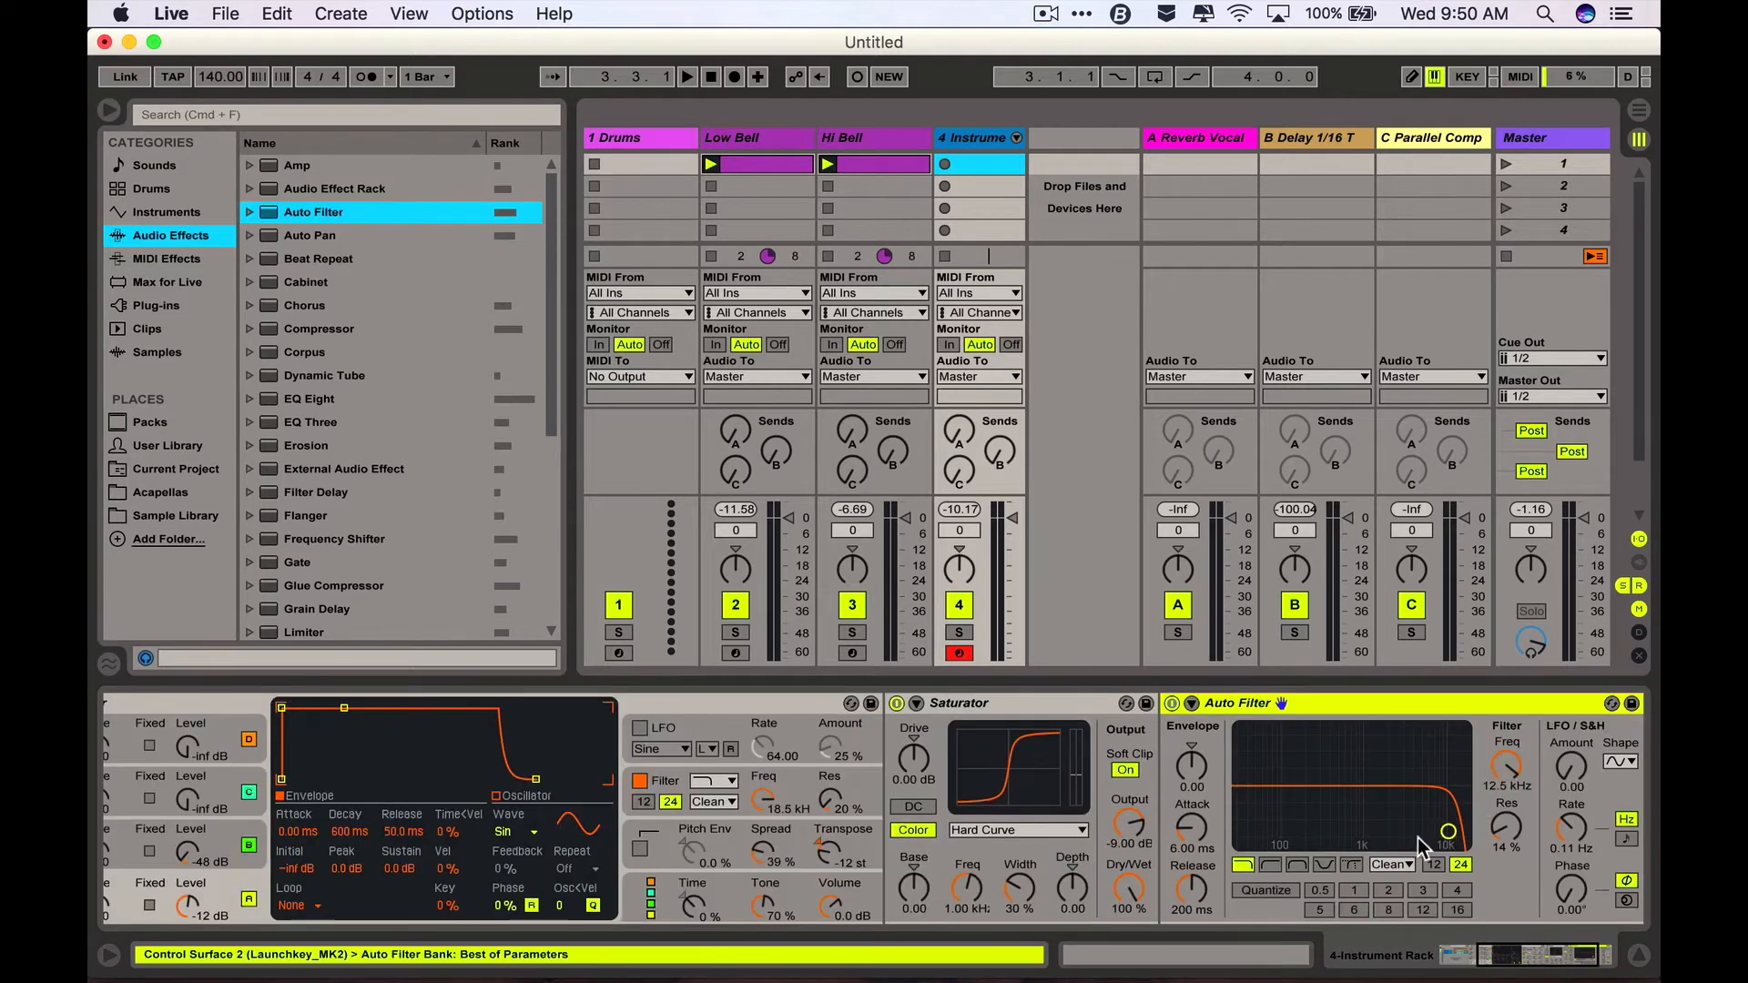
pyautogui.click(1506, 765)
pyautogui.write('200')
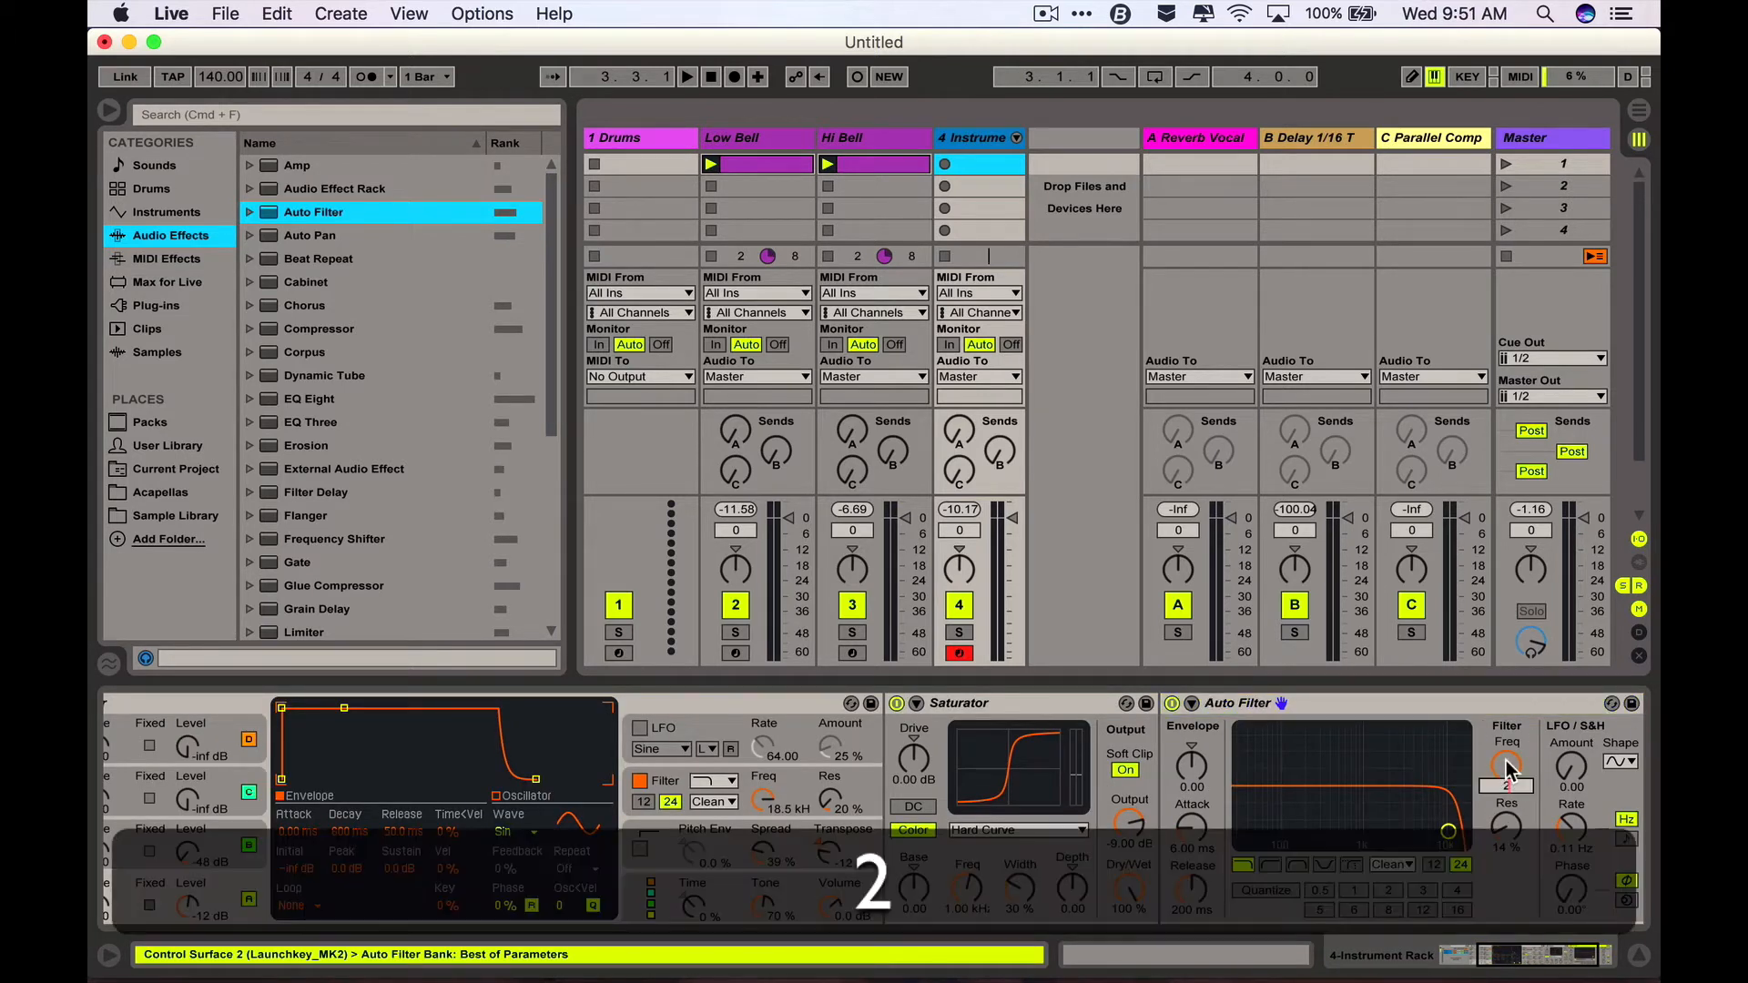
pyautogui.press('Return')
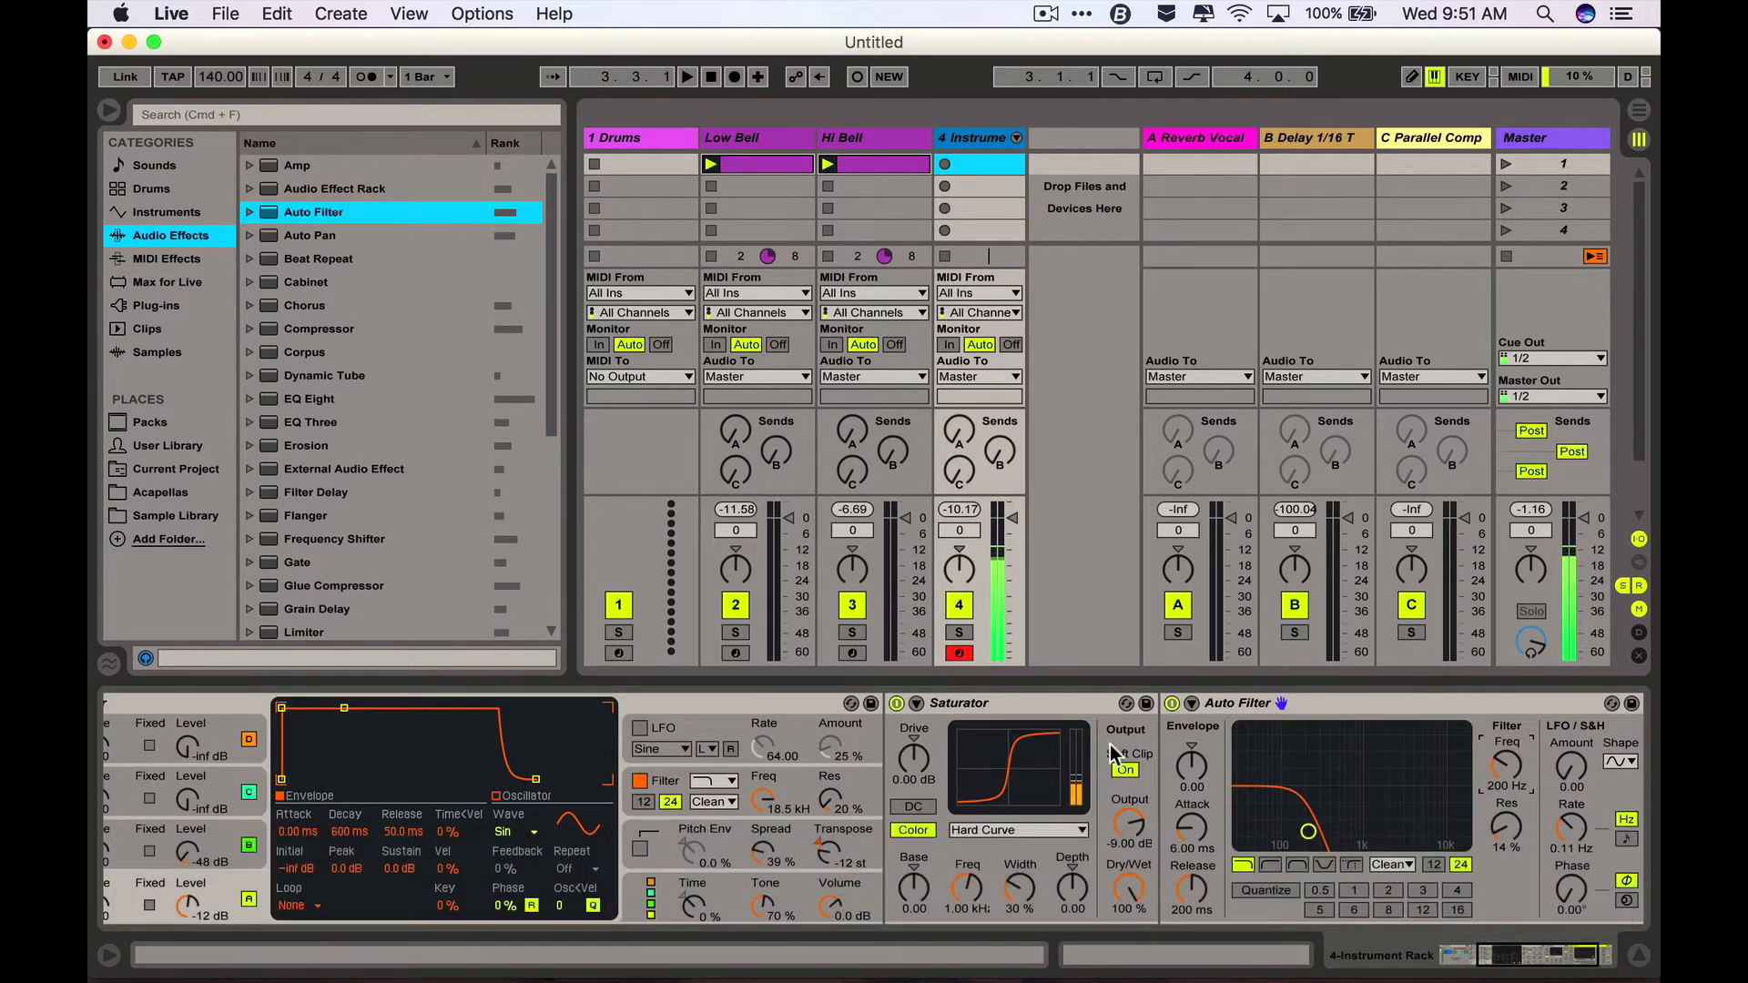
# - Solo the second chain and set its Operator spread to 0%
pyautogui.hscroll(-5, 1116, 756)
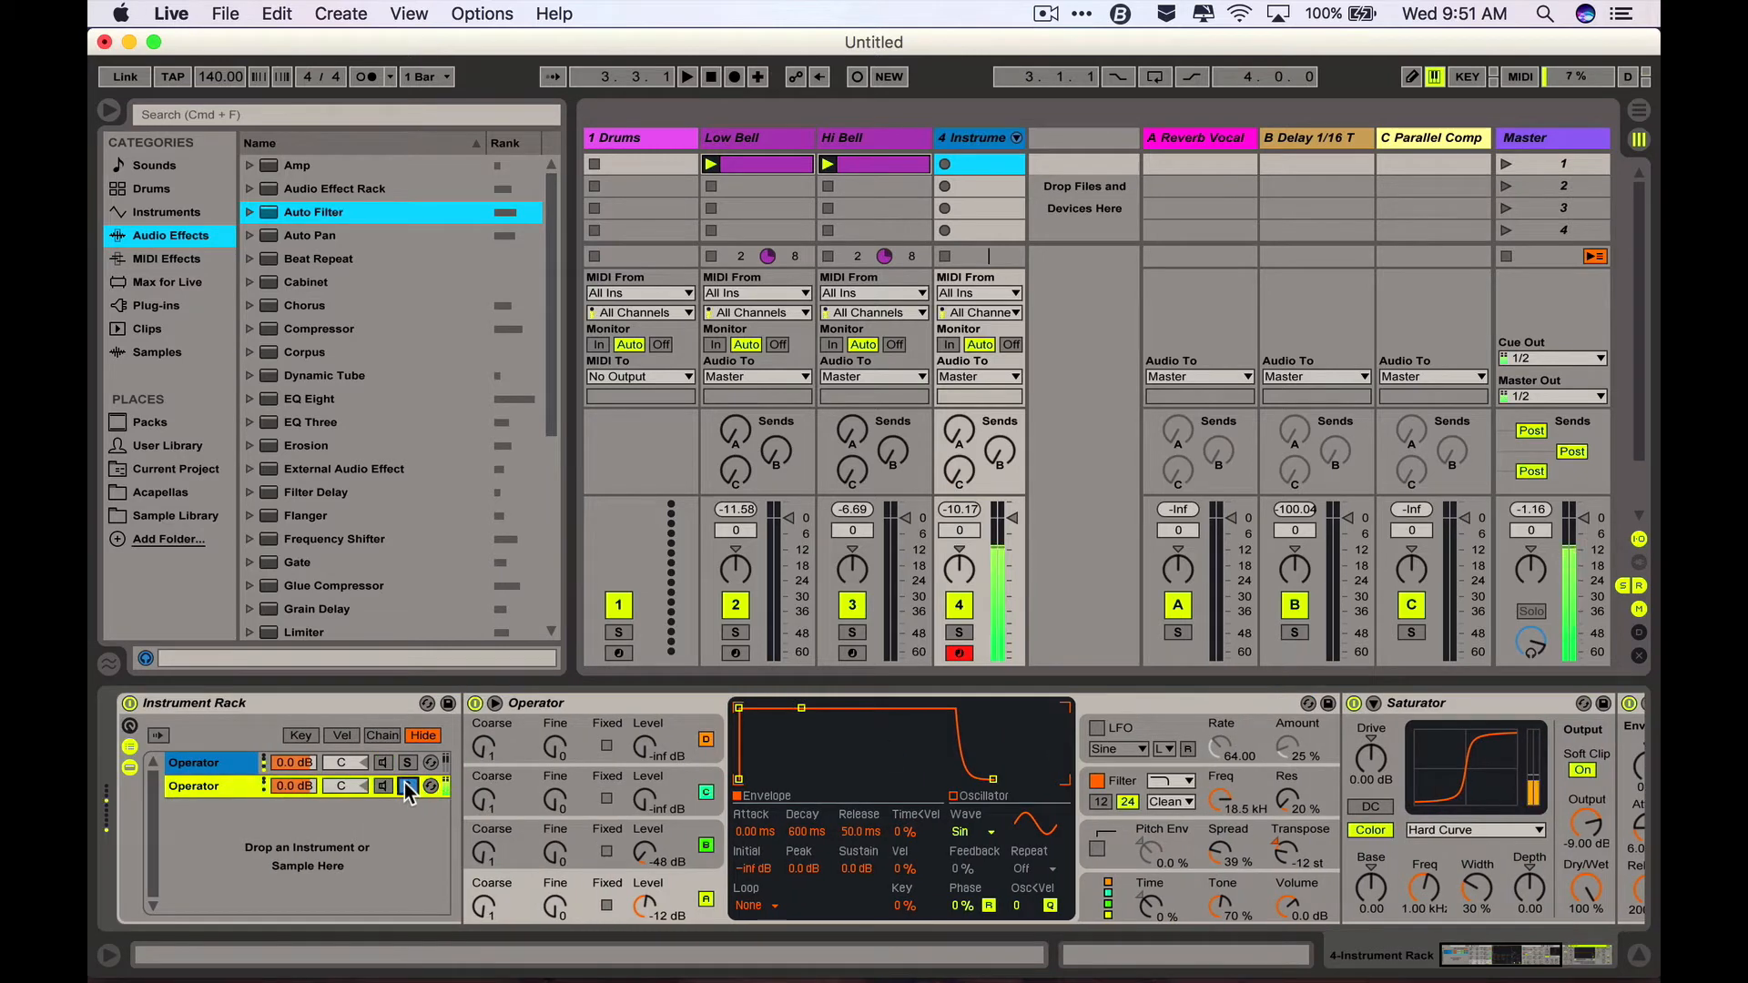
pyautogui.hscroll(5, 722, 801)
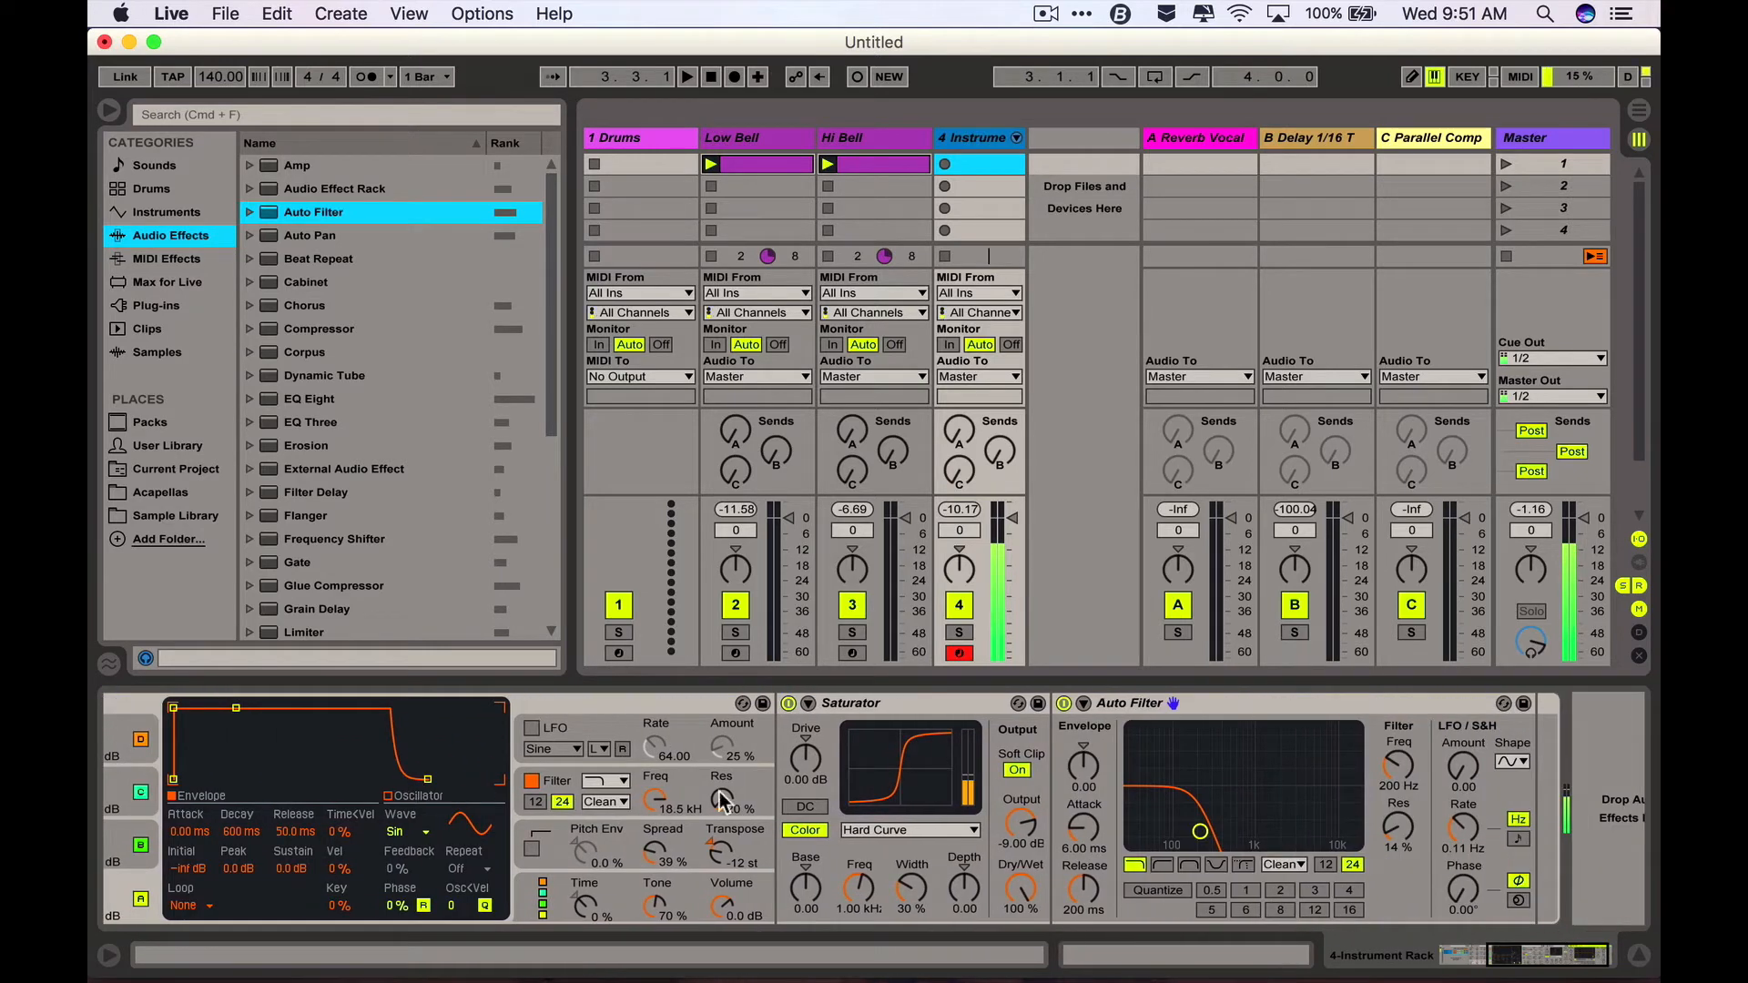
pyautogui.click(656, 861)
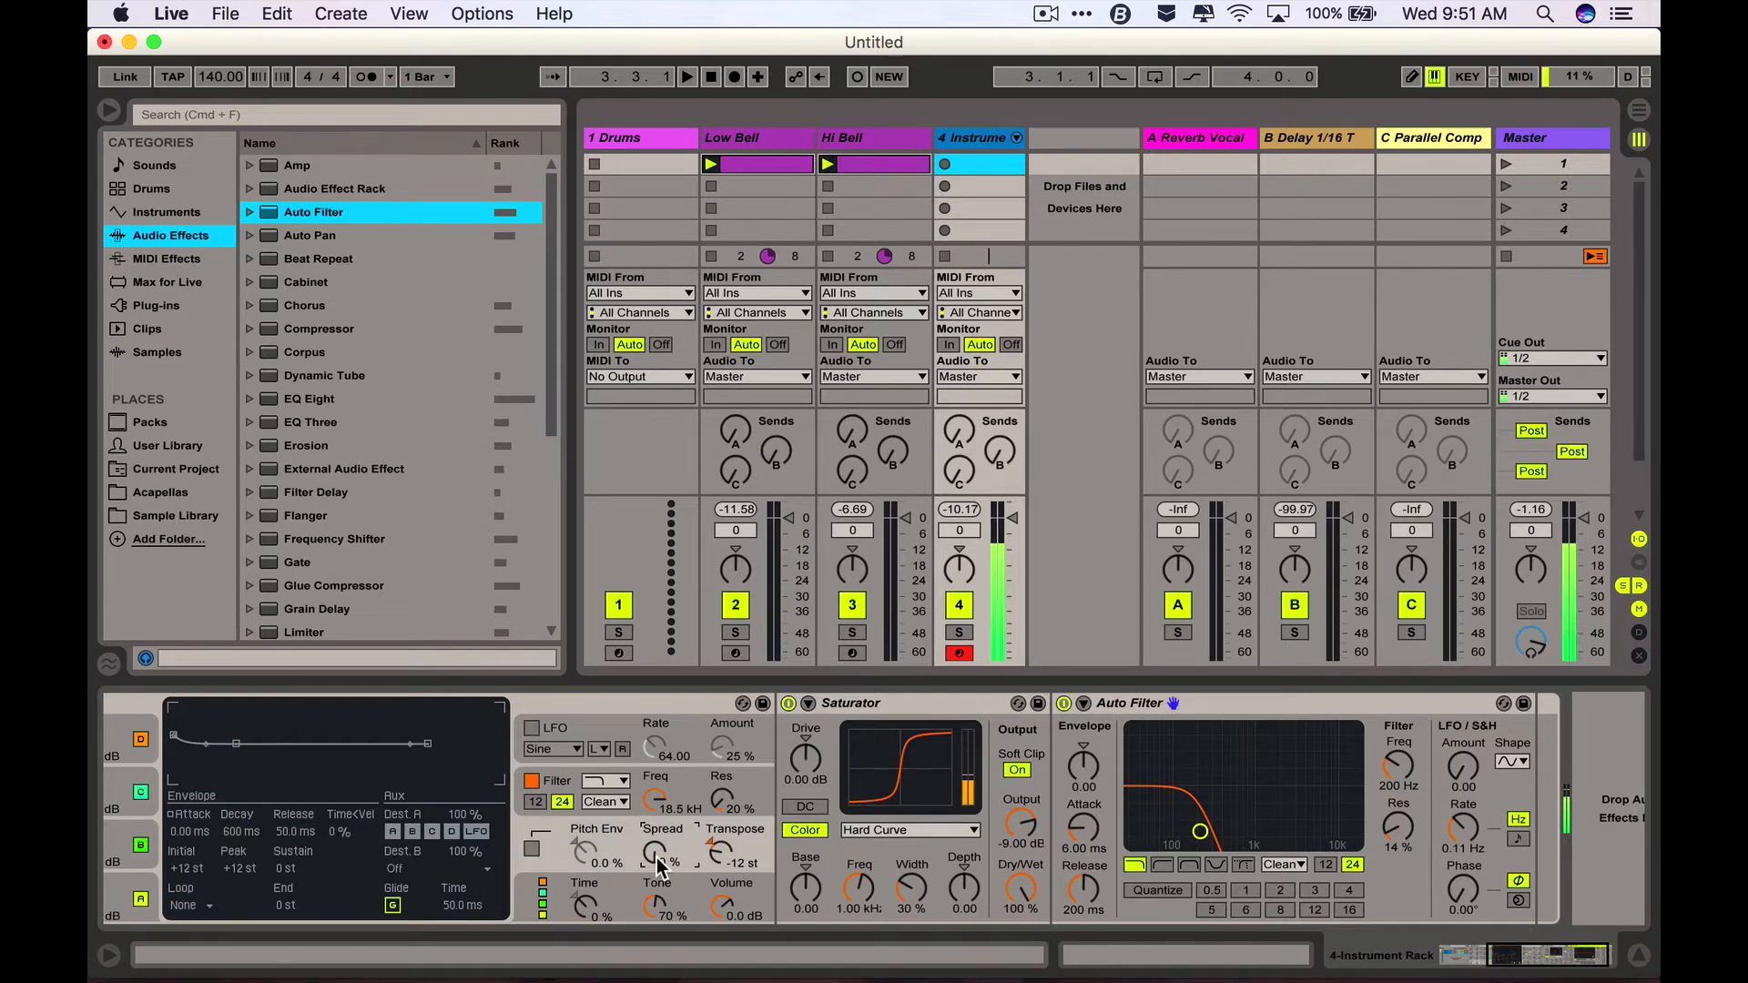
# - Solo the first chain, set its Operator spread to 70%, and lower its high-pass filter frequency
pyautogui.hscroll(-5, 659, 864)
pyautogui.click(409, 764)
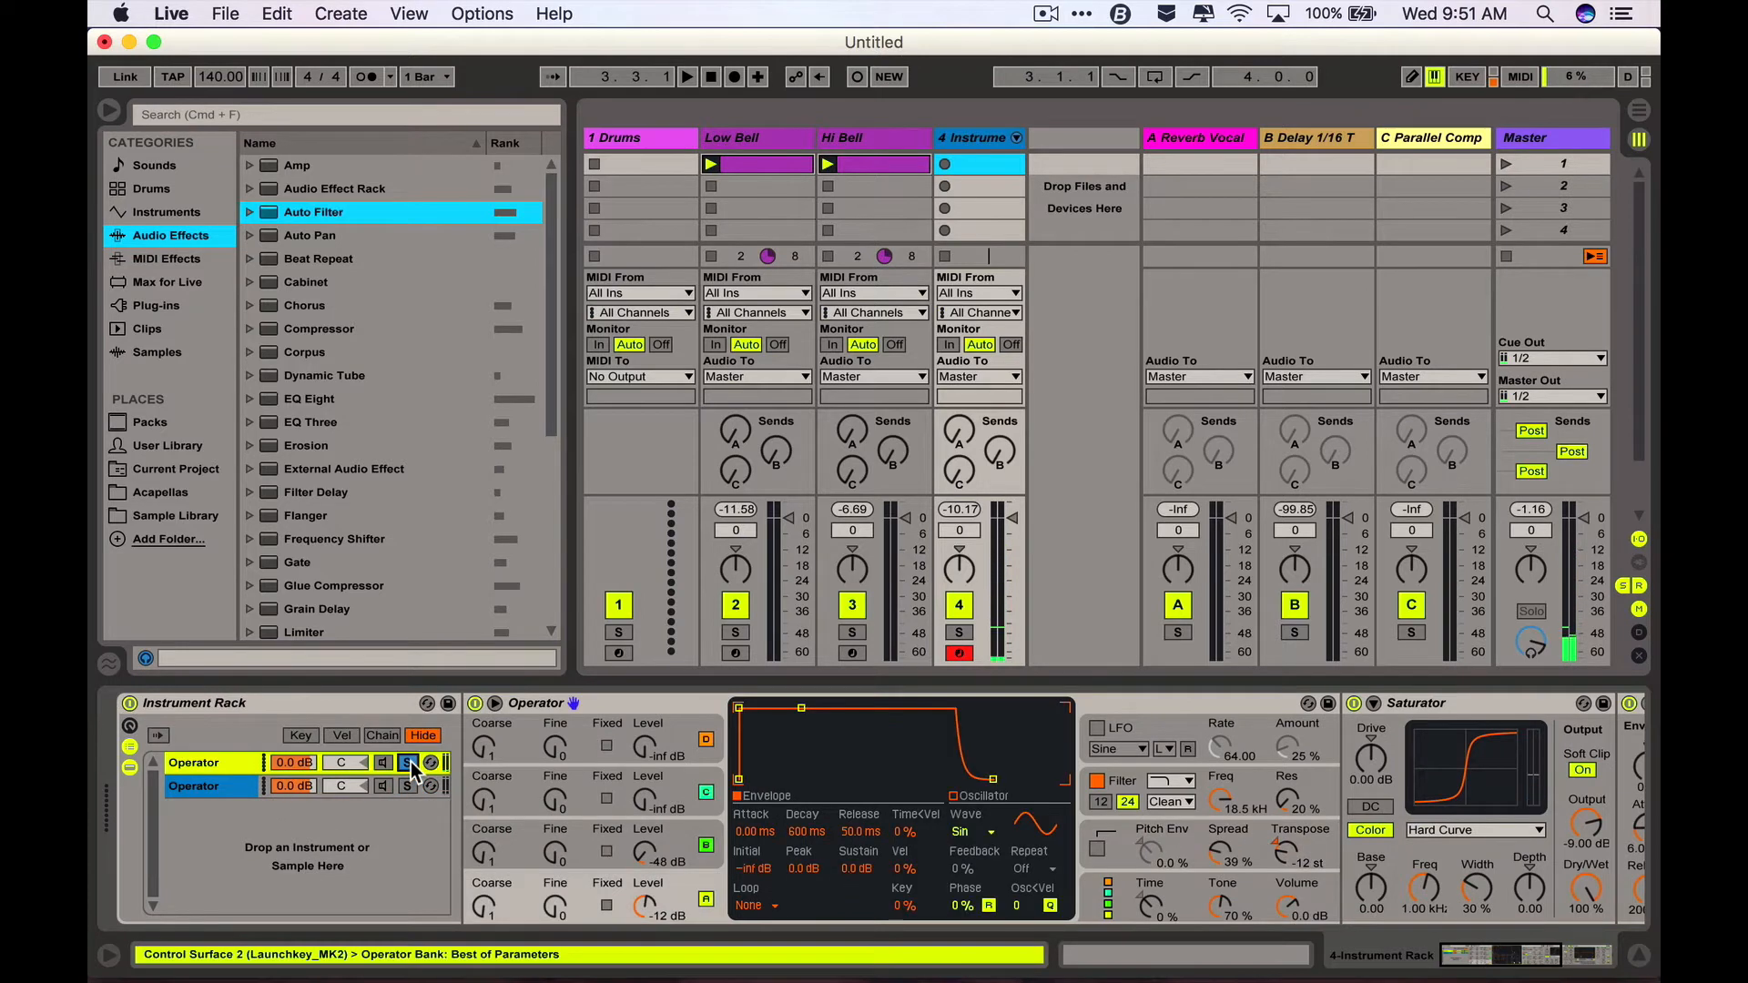
pyautogui.click(1221, 854)
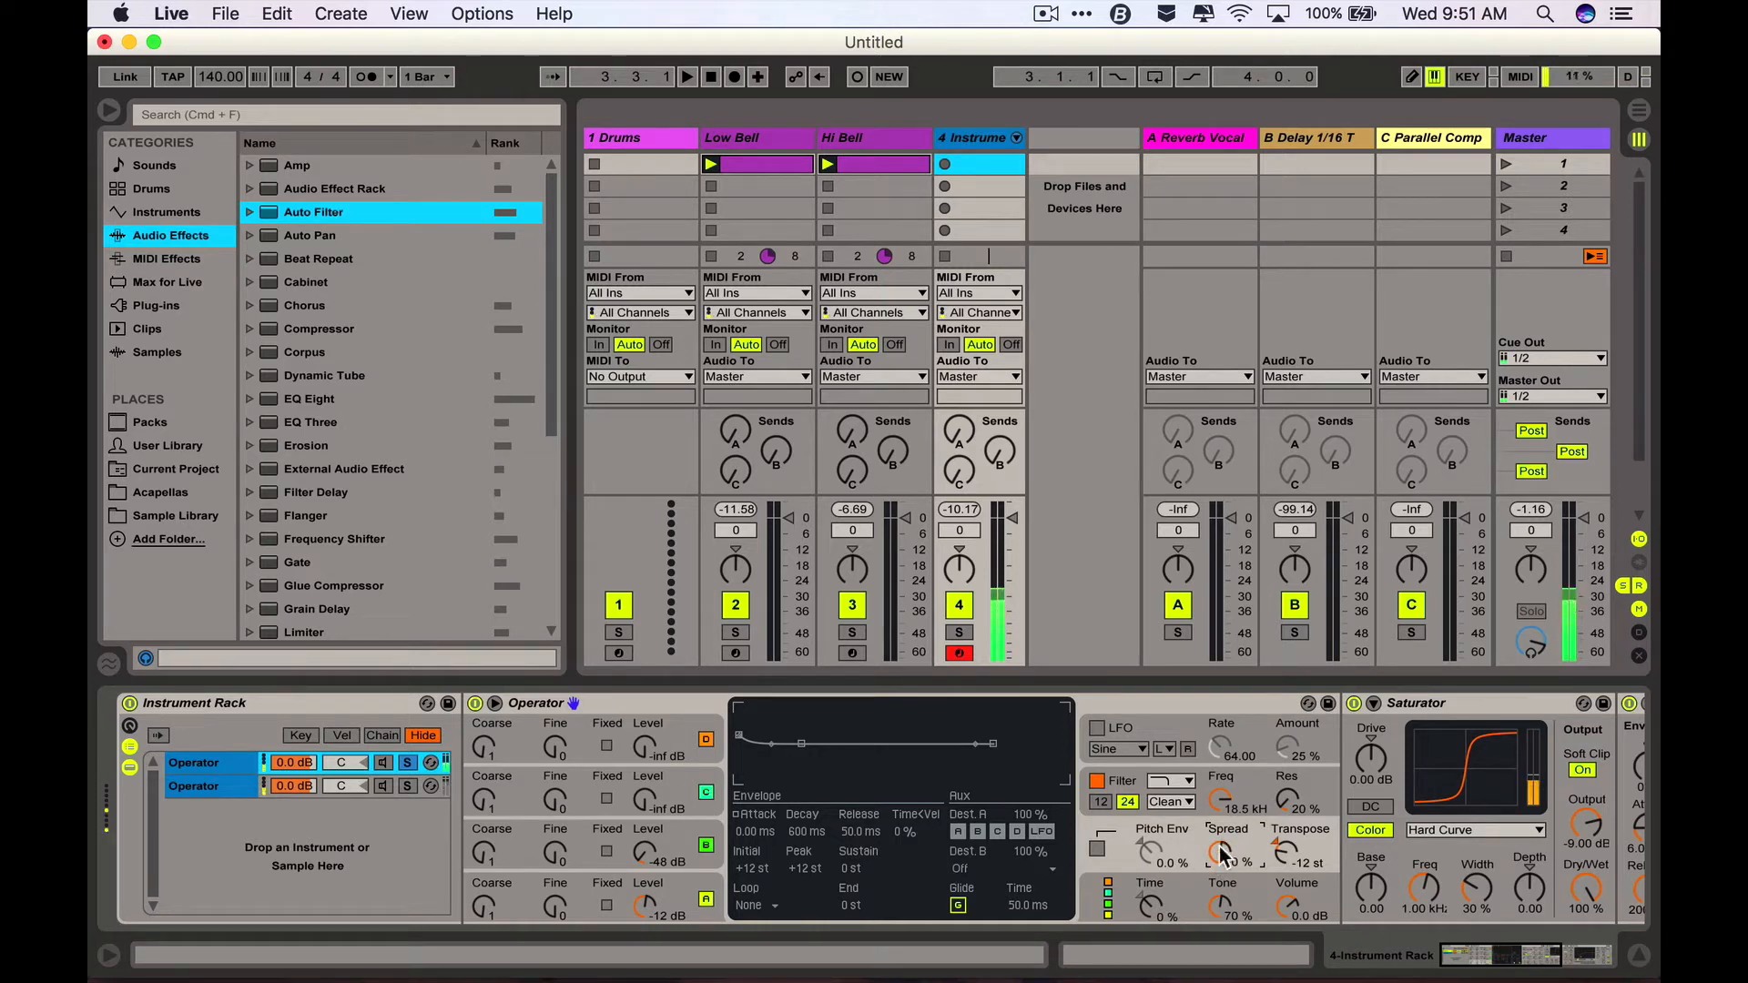
pyautogui.press('Return')
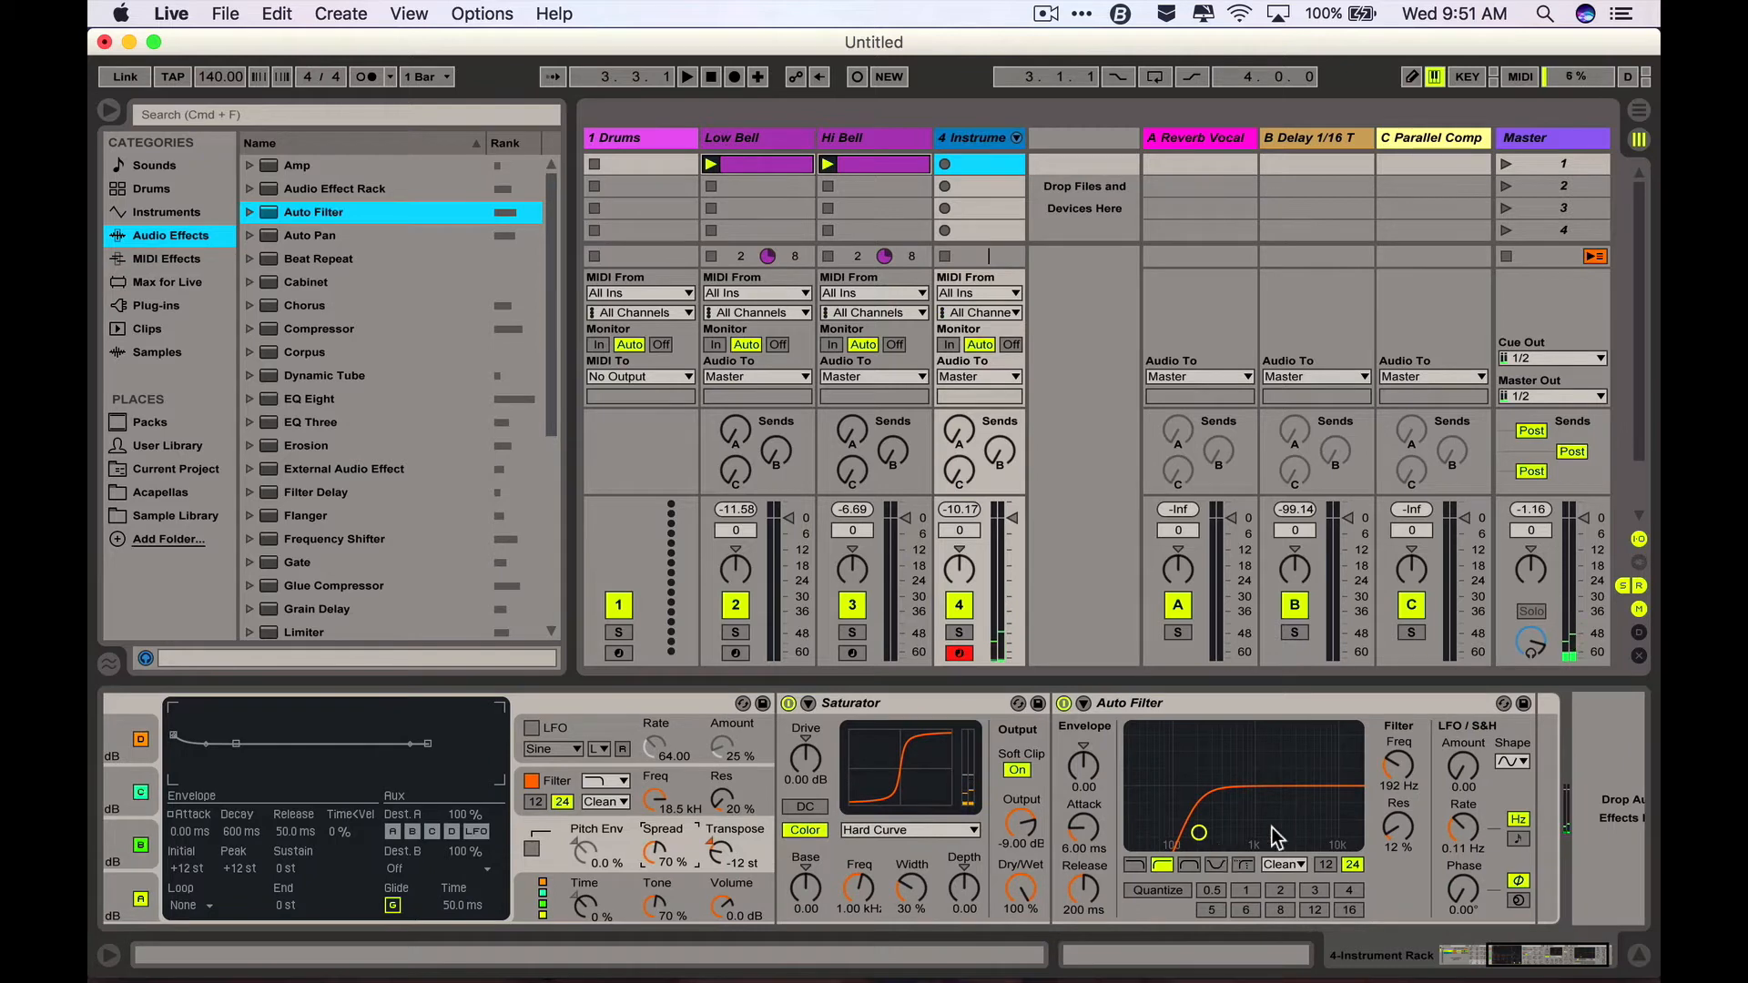
pyautogui.moveTo(1389, 778); pyautogui.dragTo(1389, 799)
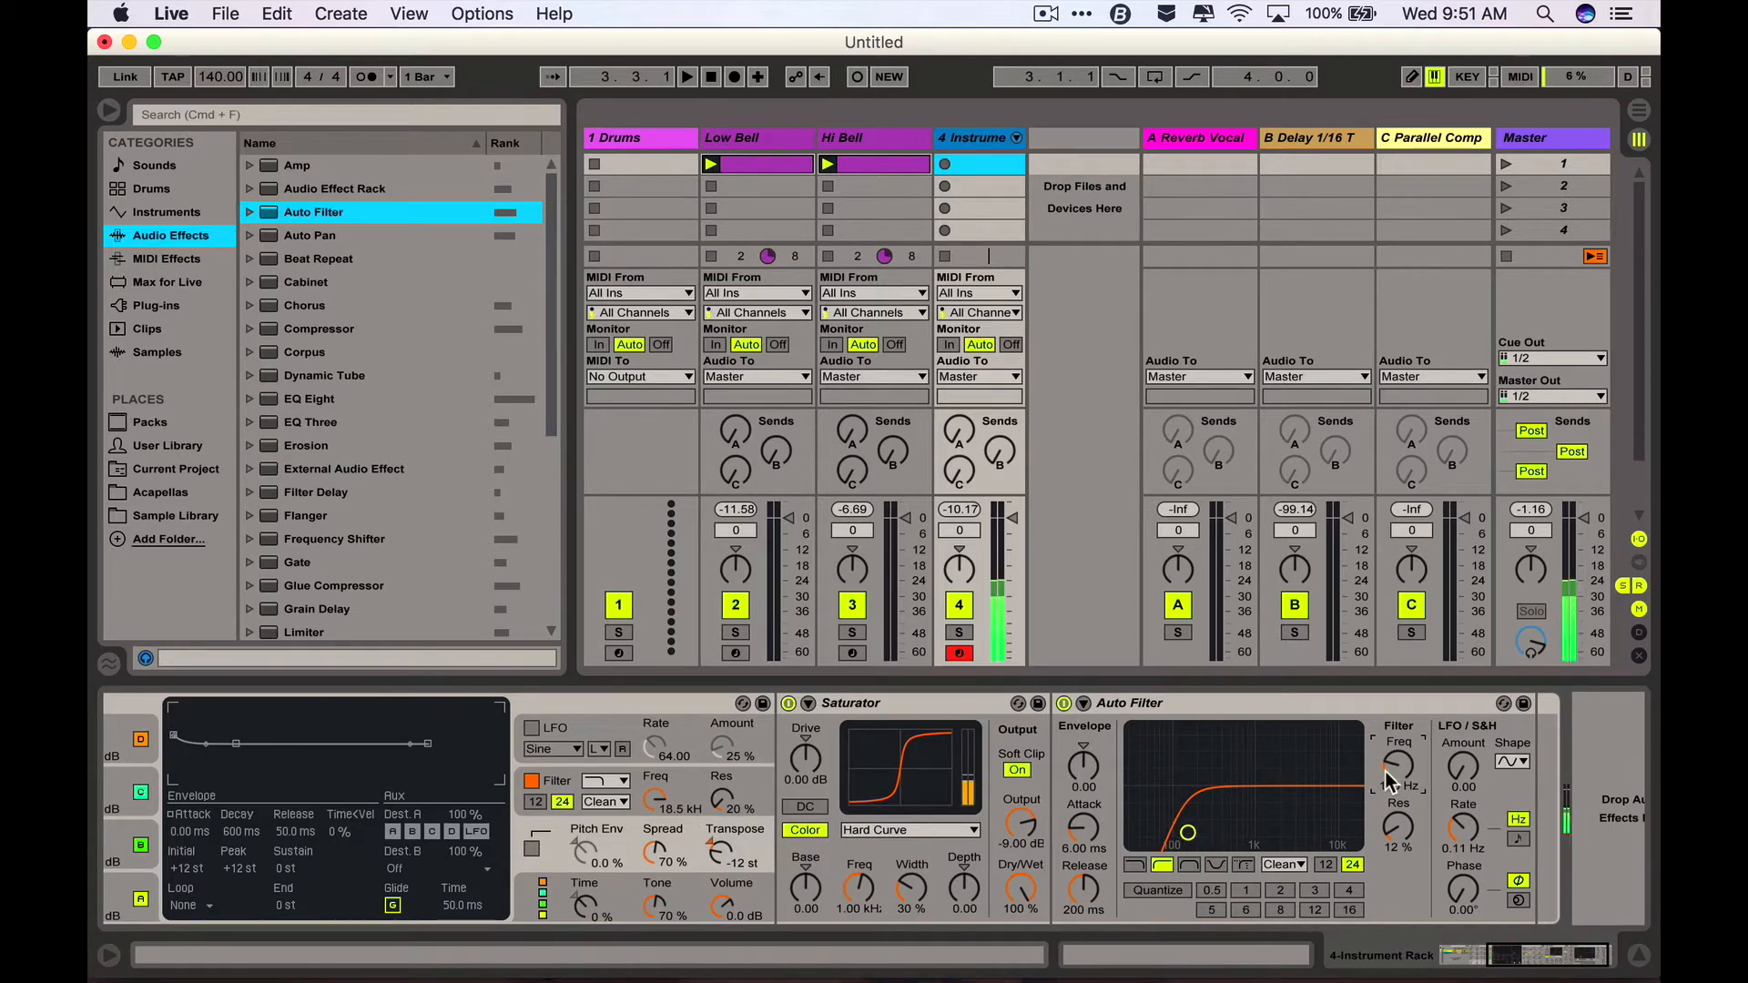
pyautogui.hscroll(-6, 1385, 779)
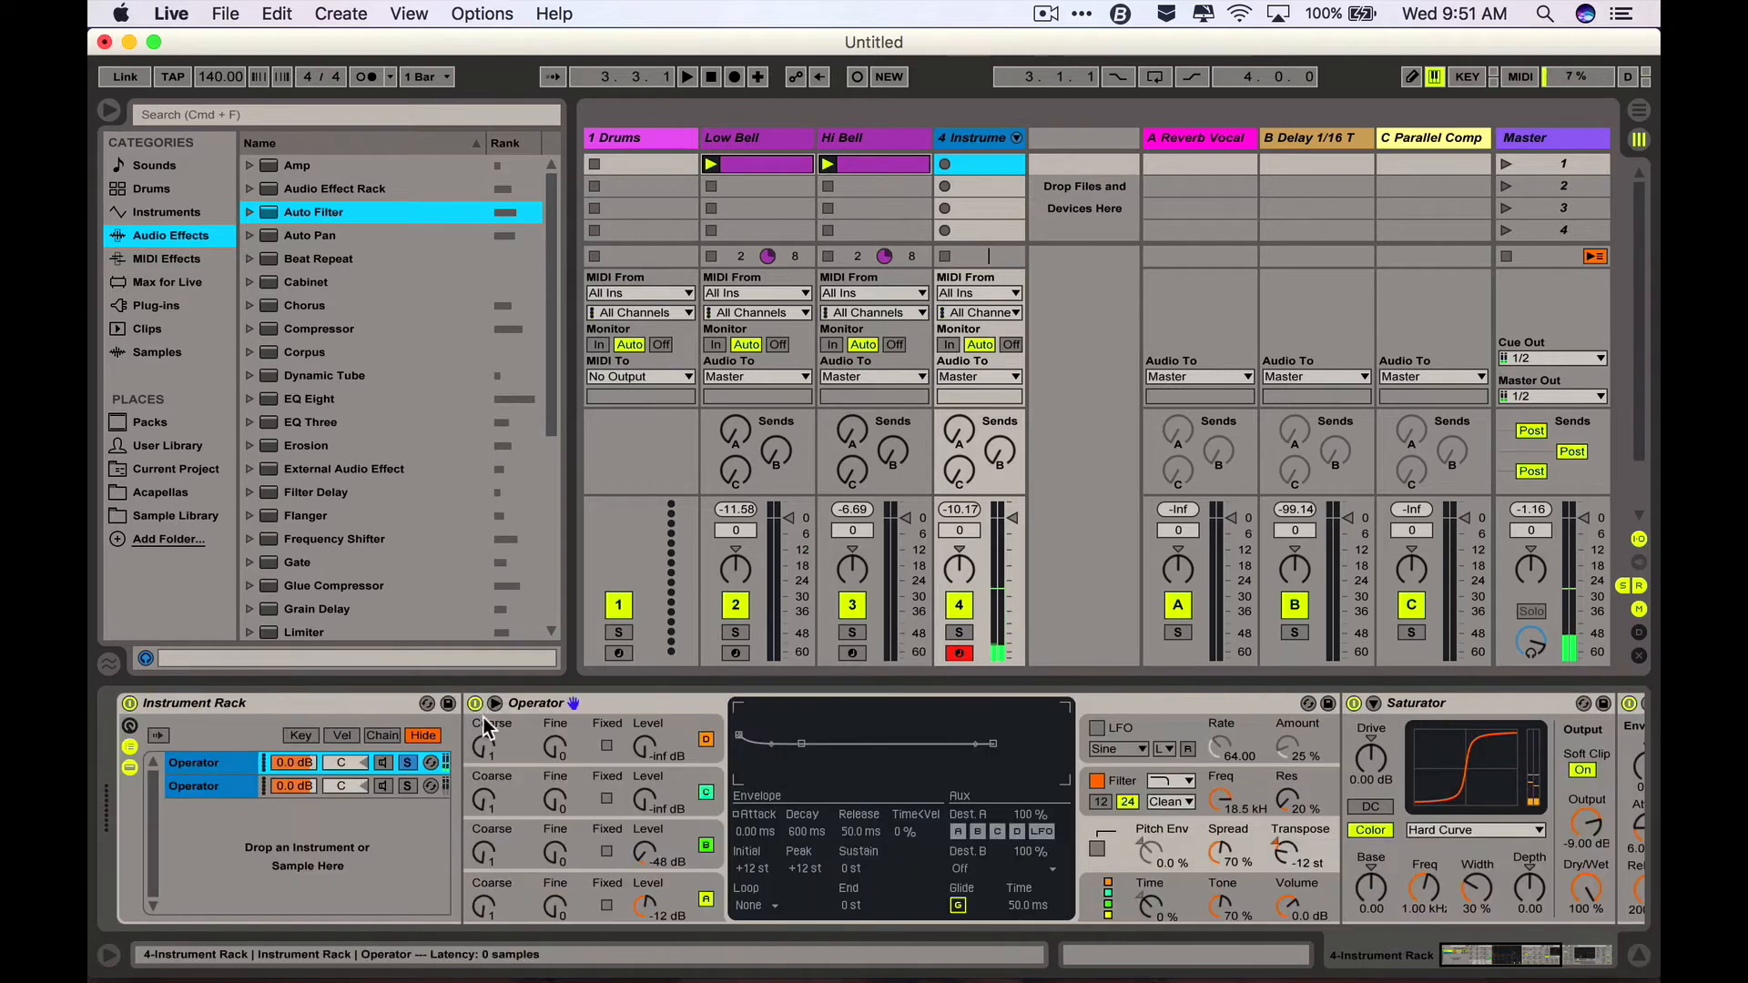
# - Solo the second chain, lower its low-pass filter frequency, and turn solo off to audition both chains together
pyautogui.click(410, 784)
pyautogui.hscroll(6, 411, 784)
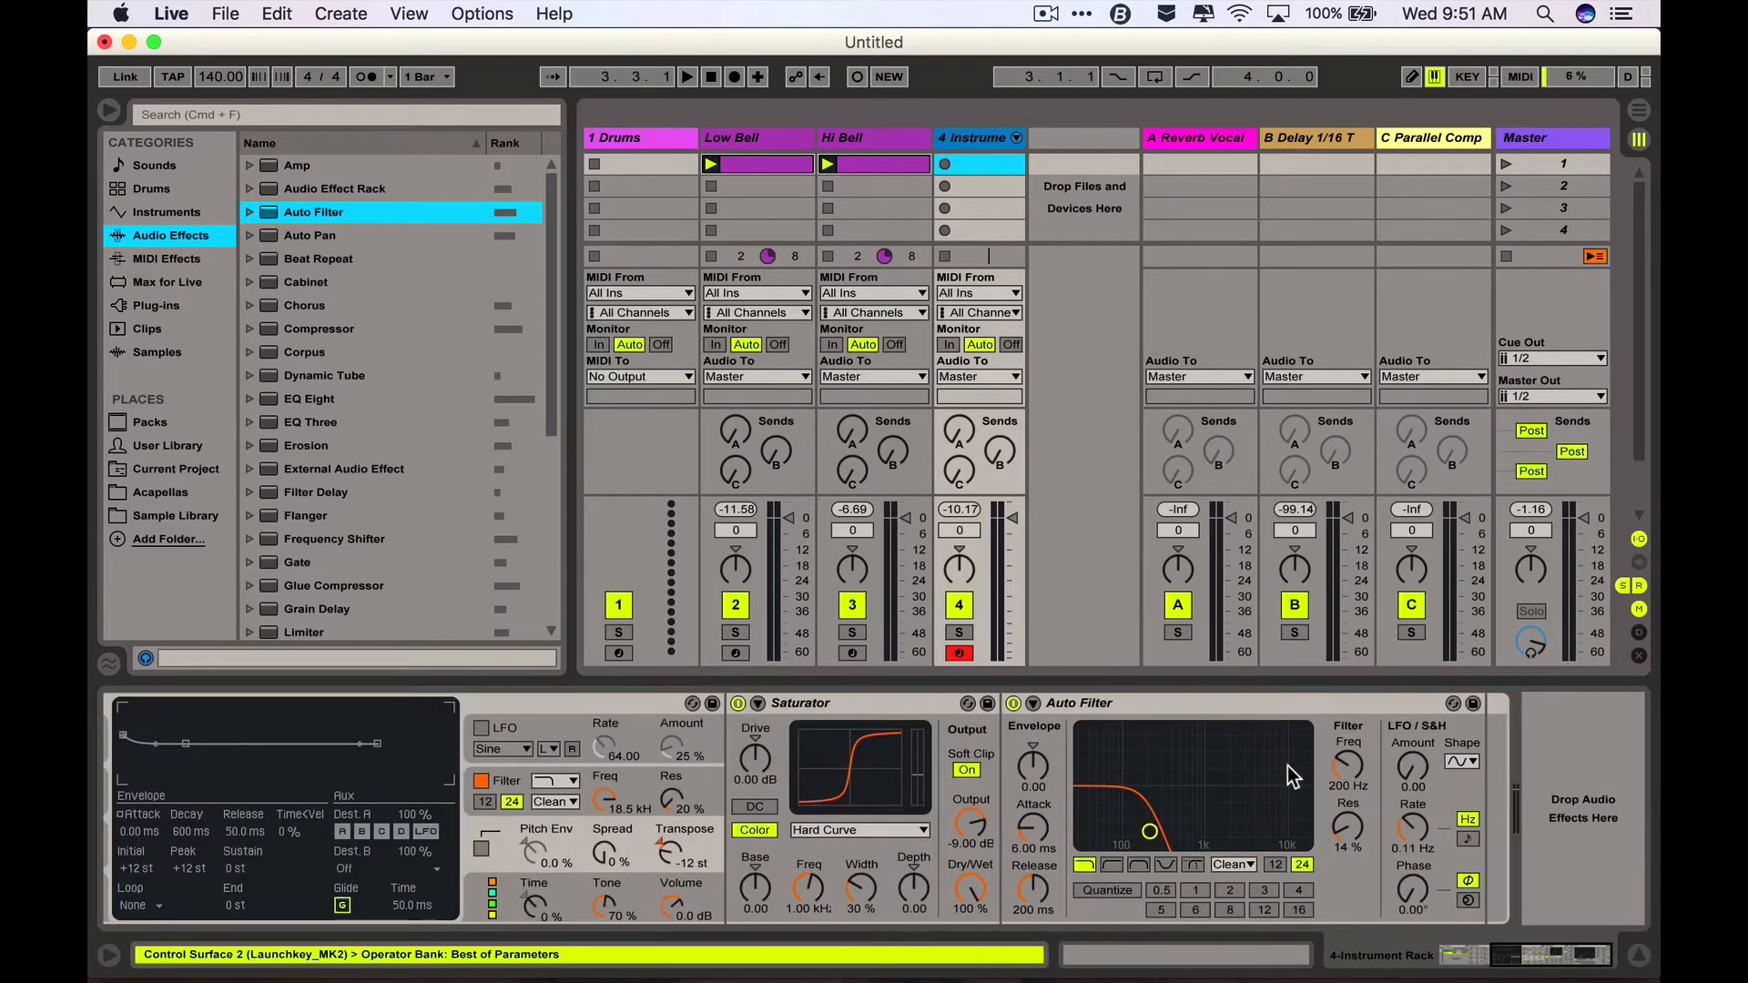
pyautogui.moveTo(1346, 772); pyautogui.dragTo(1346, 781)
pyautogui.hscroll(-6, 601, 754)
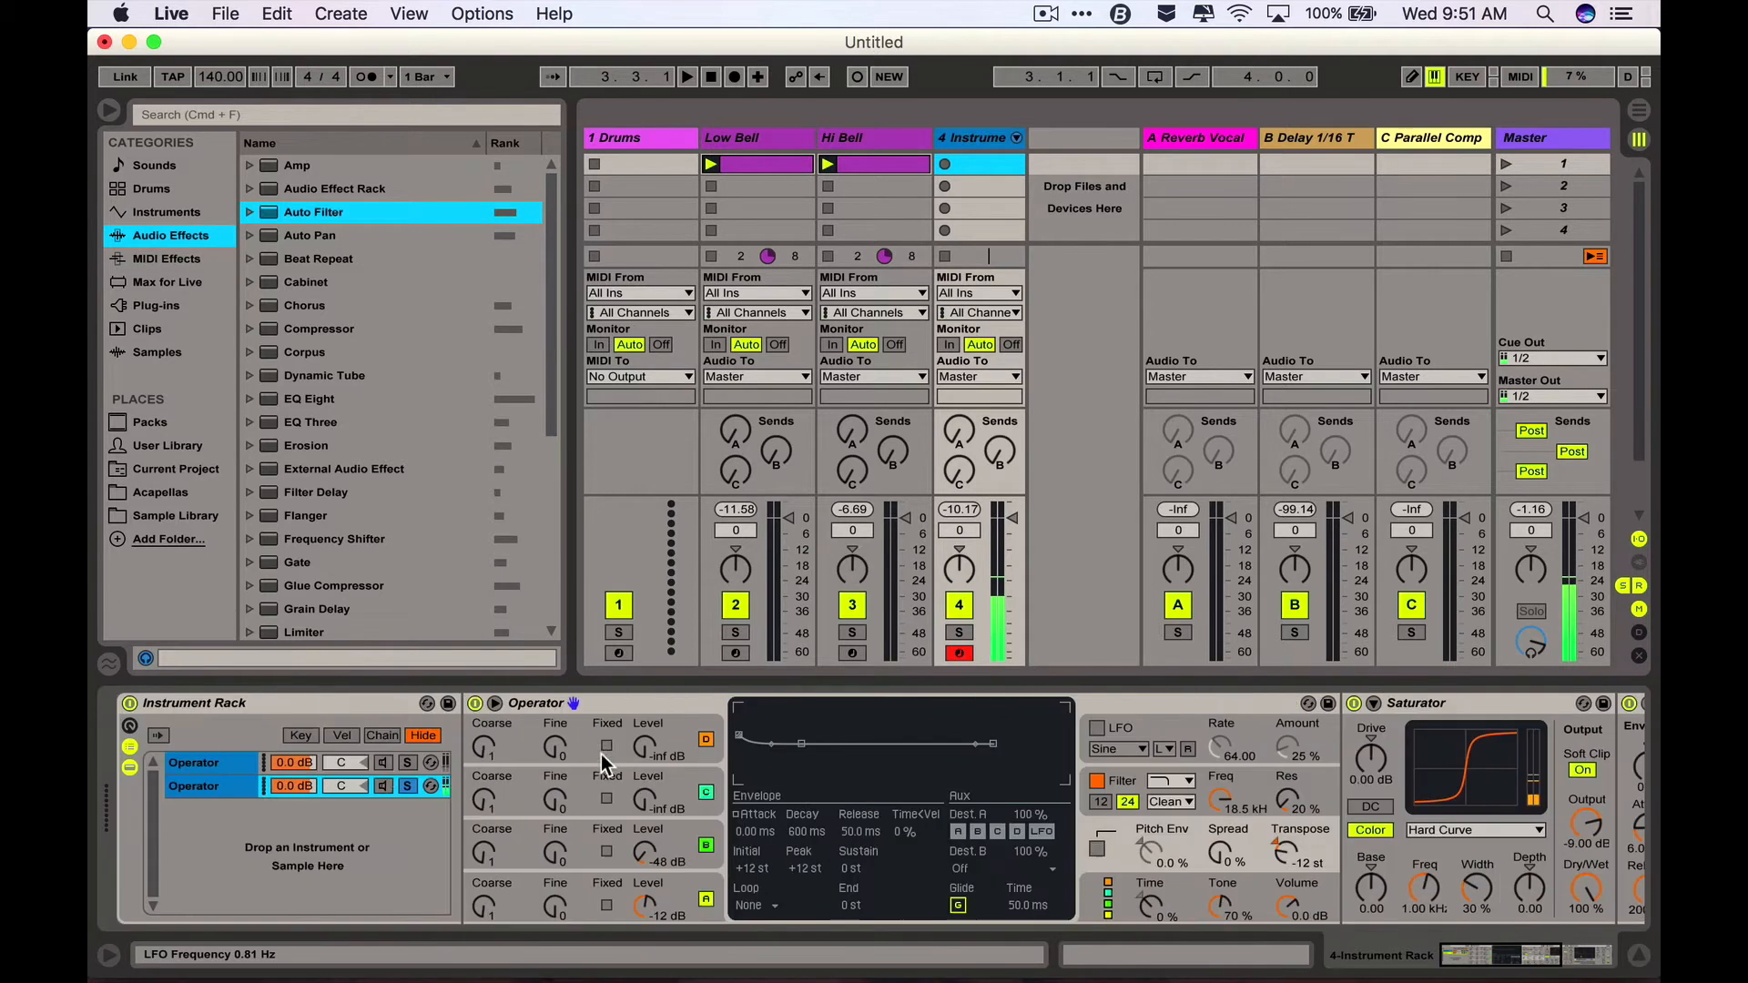
pyautogui.click(408, 786)
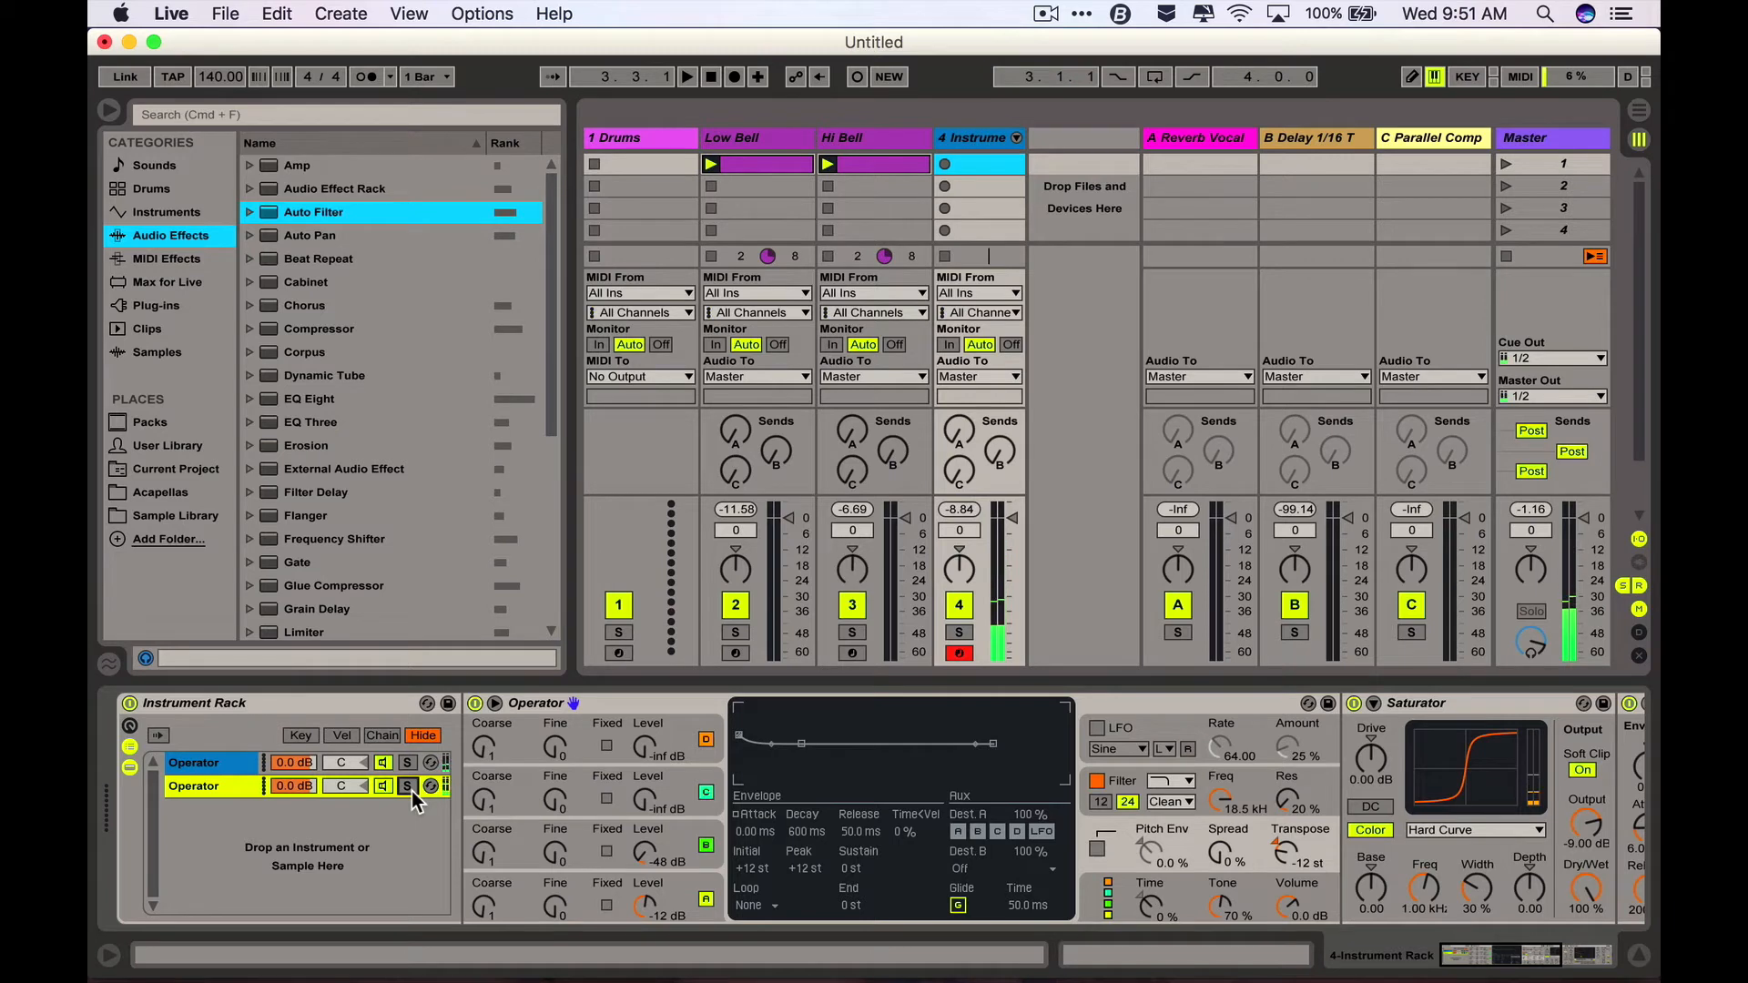
pyautogui.click(408, 786)
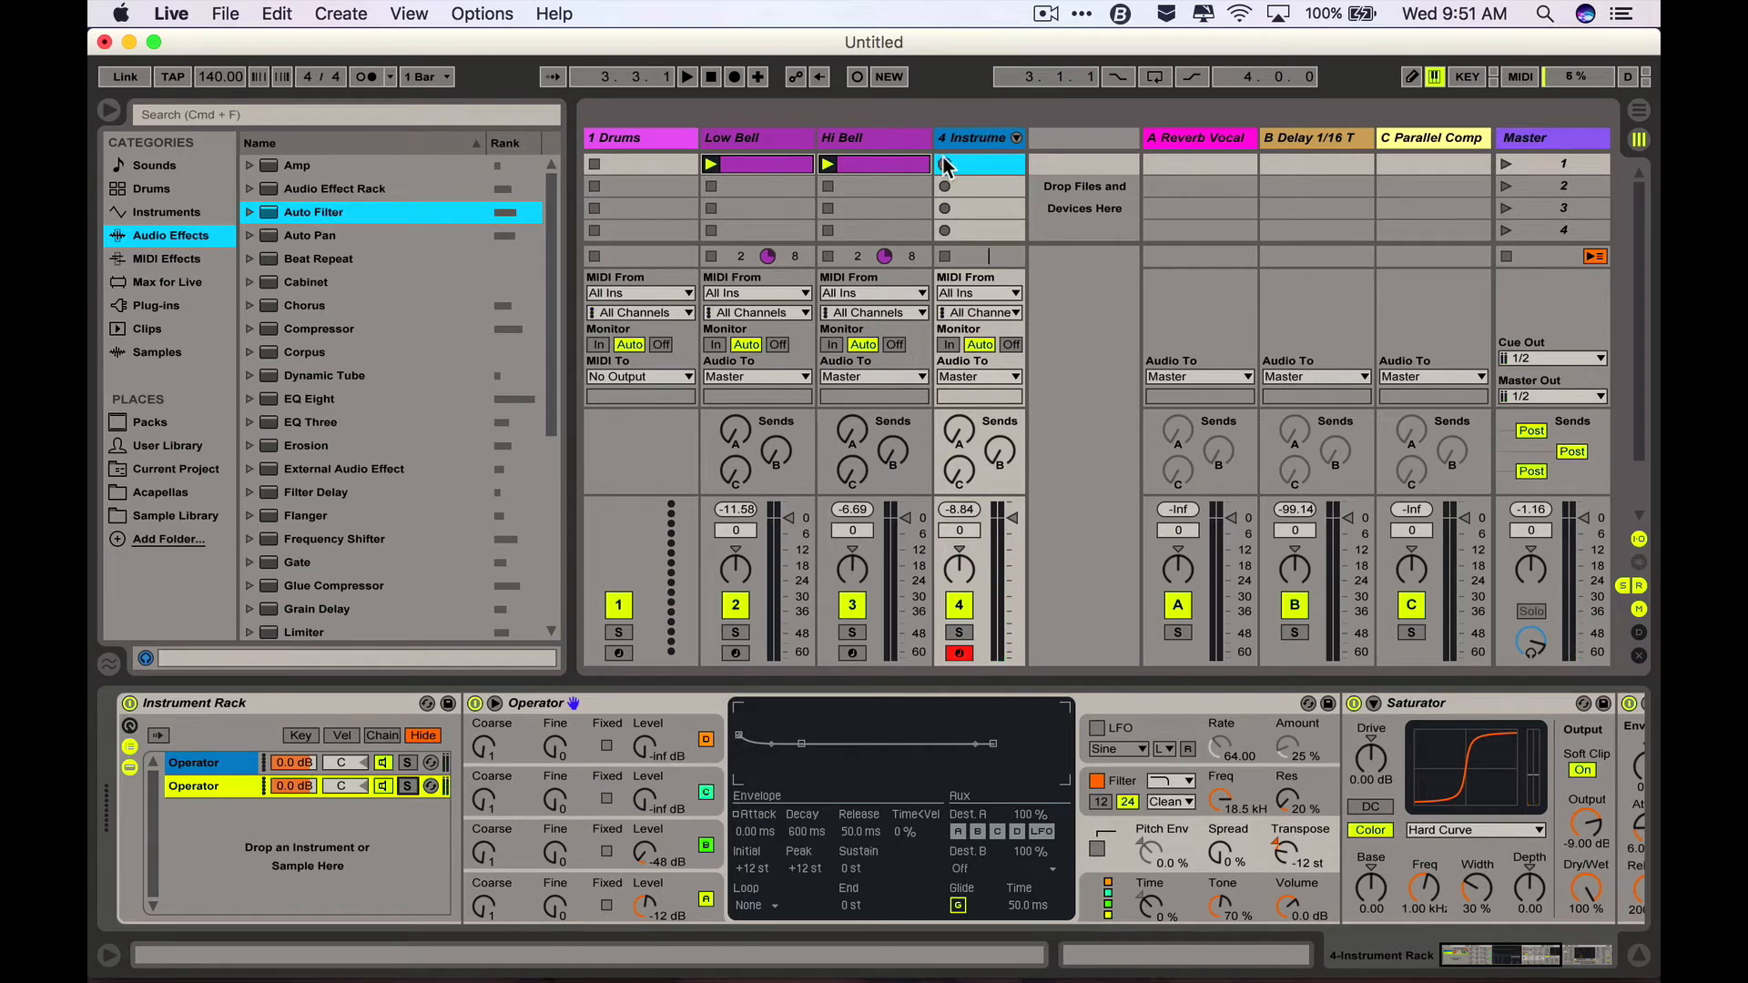
# - Create a MIDI clip in the bass track's first slot with a C2 note at 1.1.1 and play it with the bells
pyautogui.press('space')
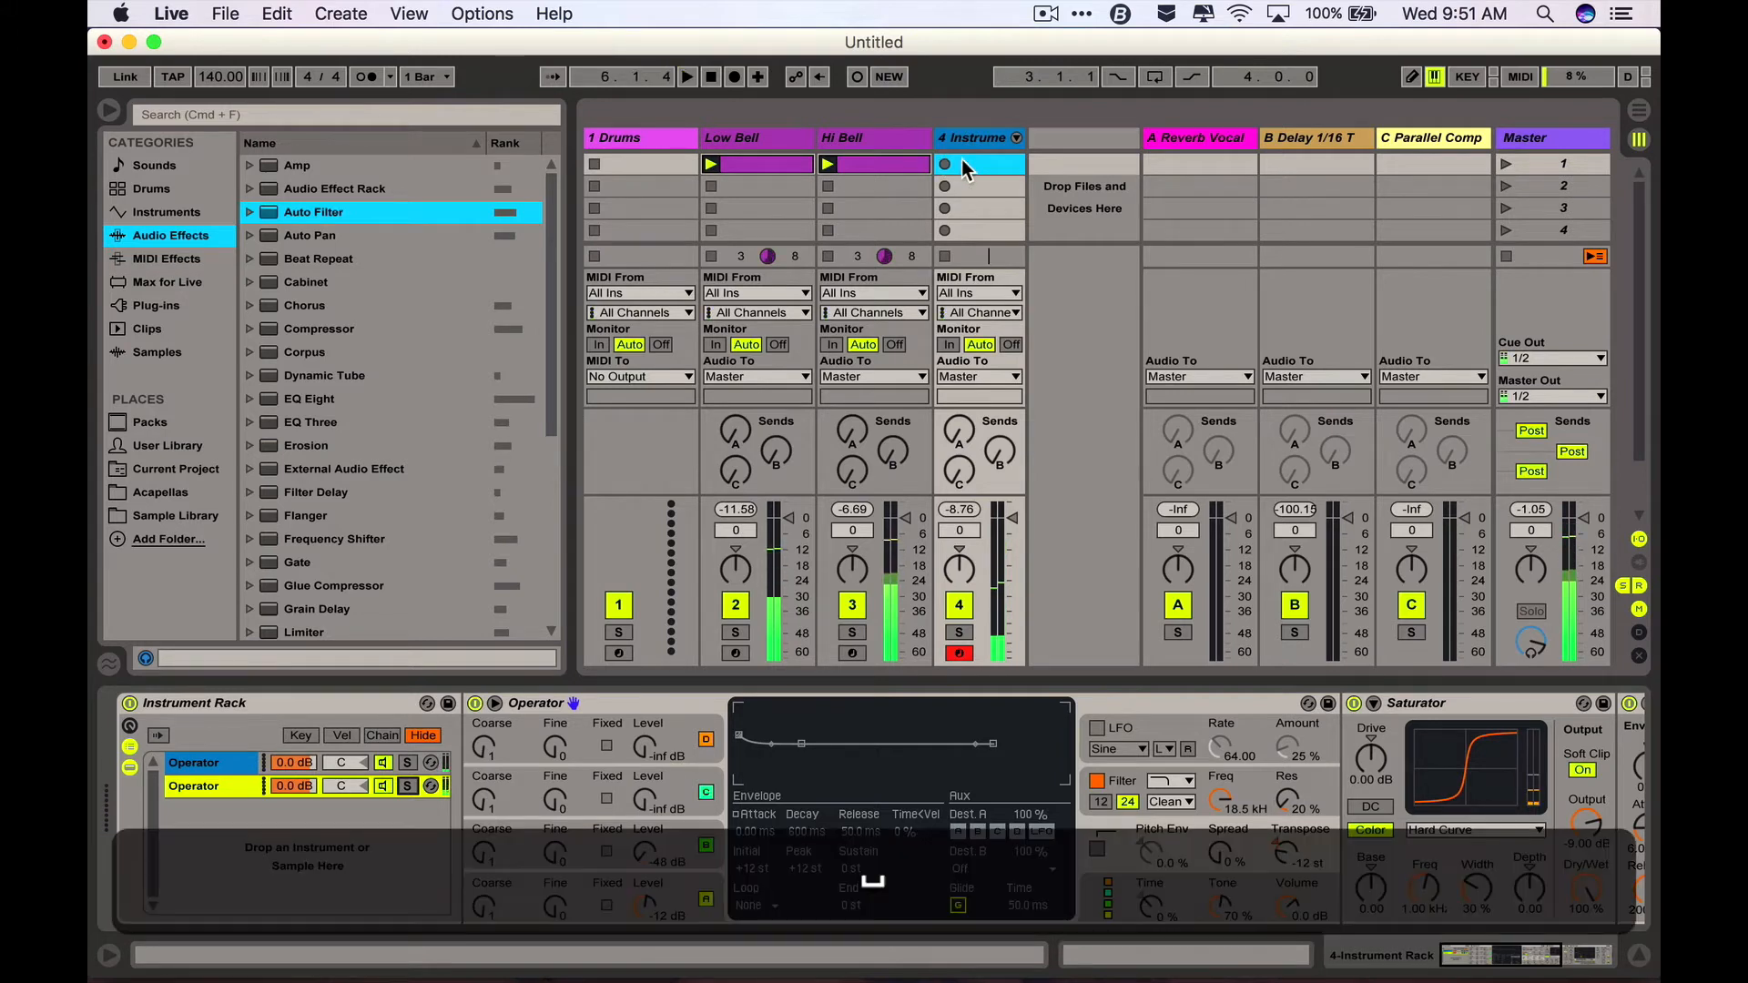
pyautogui.doubleClick(967, 163)
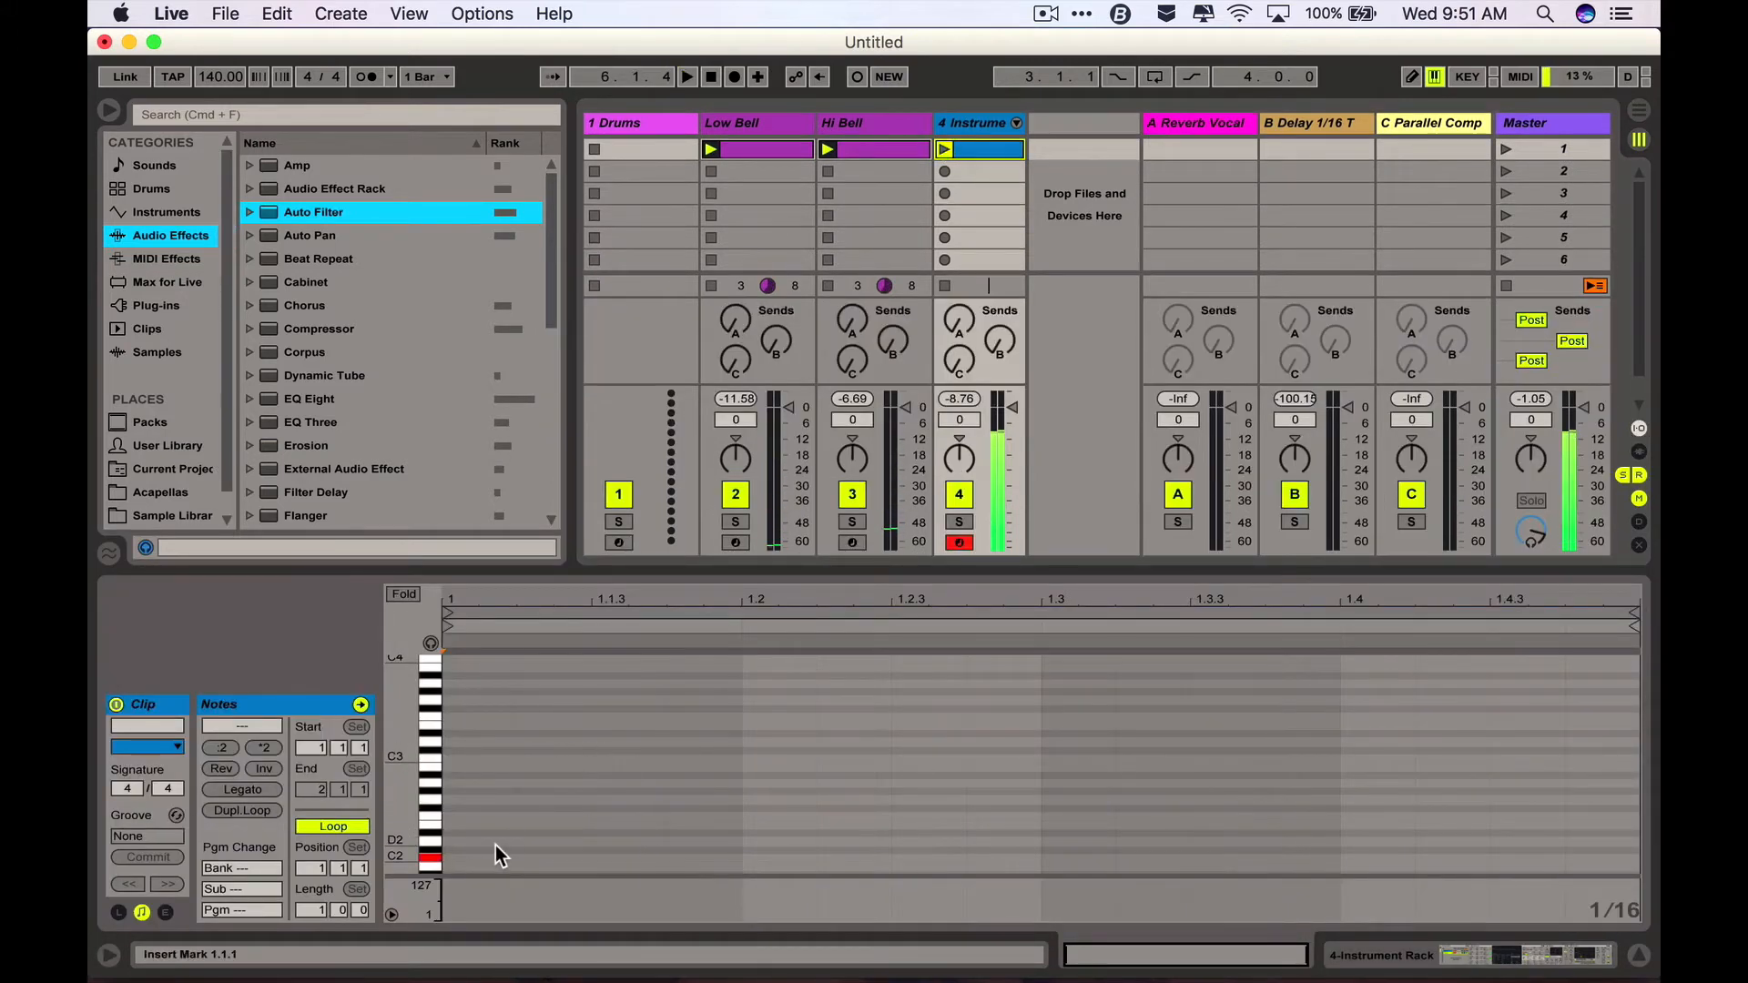
pyautogui.doubleClick(459, 860)
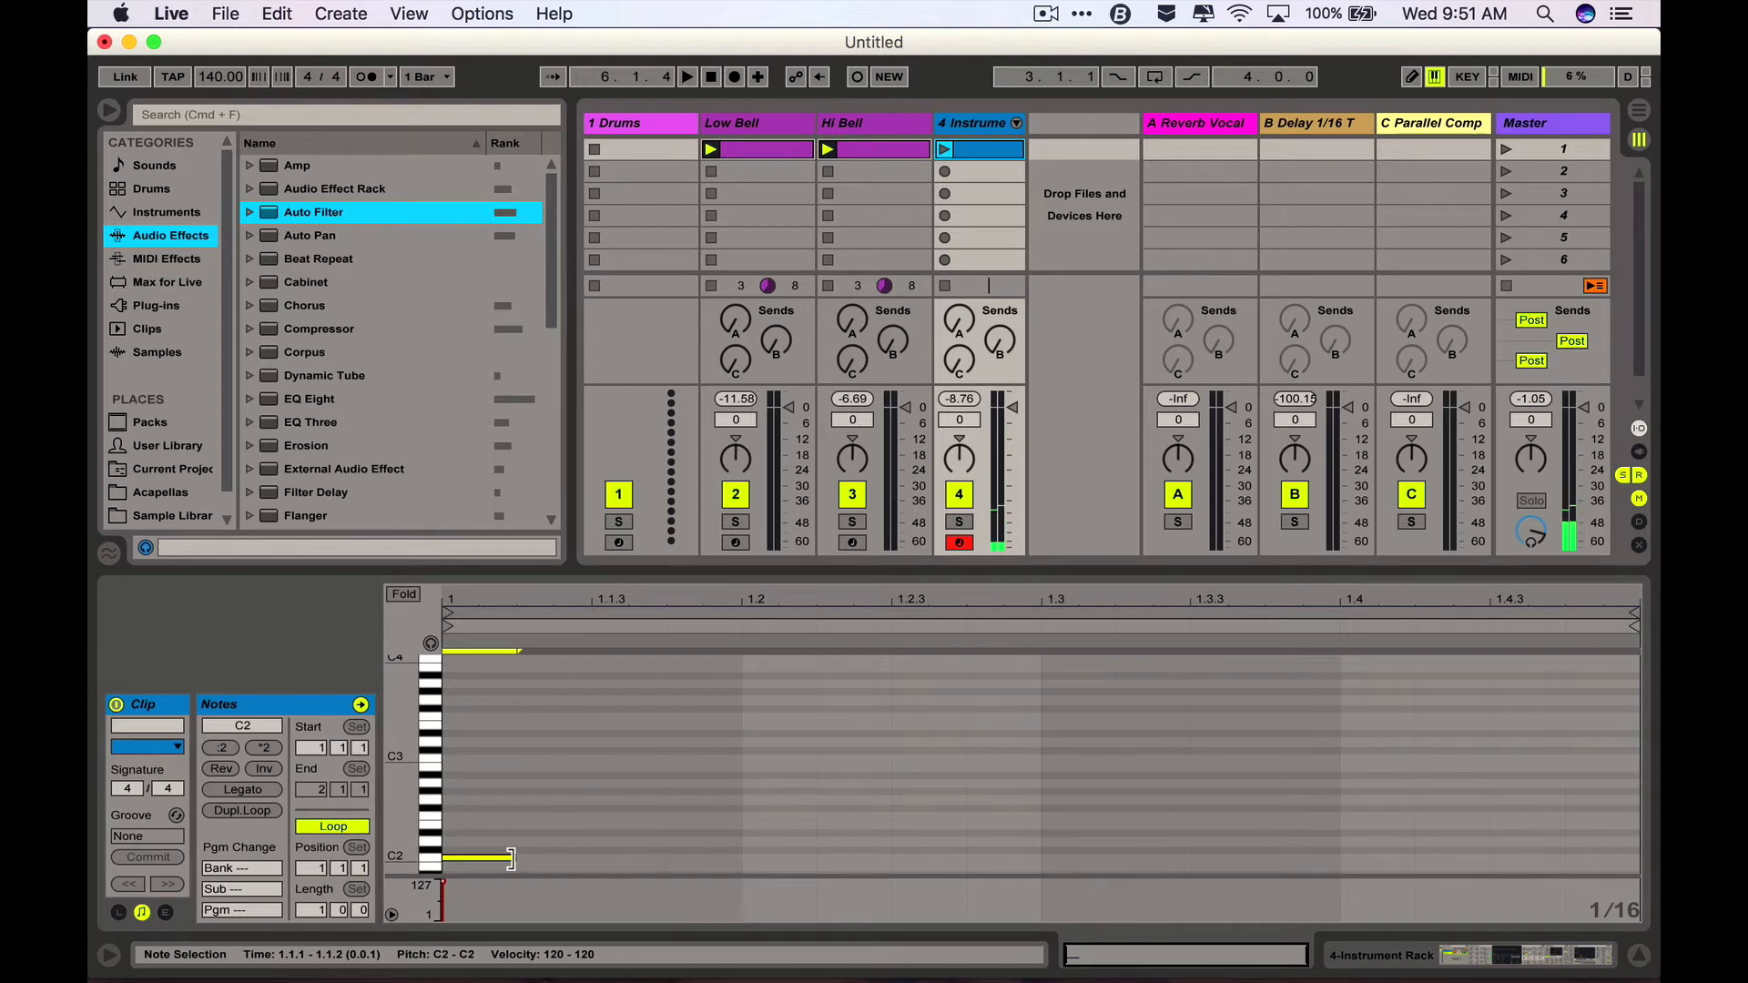
pyautogui.press('space')
pyautogui.press('space')
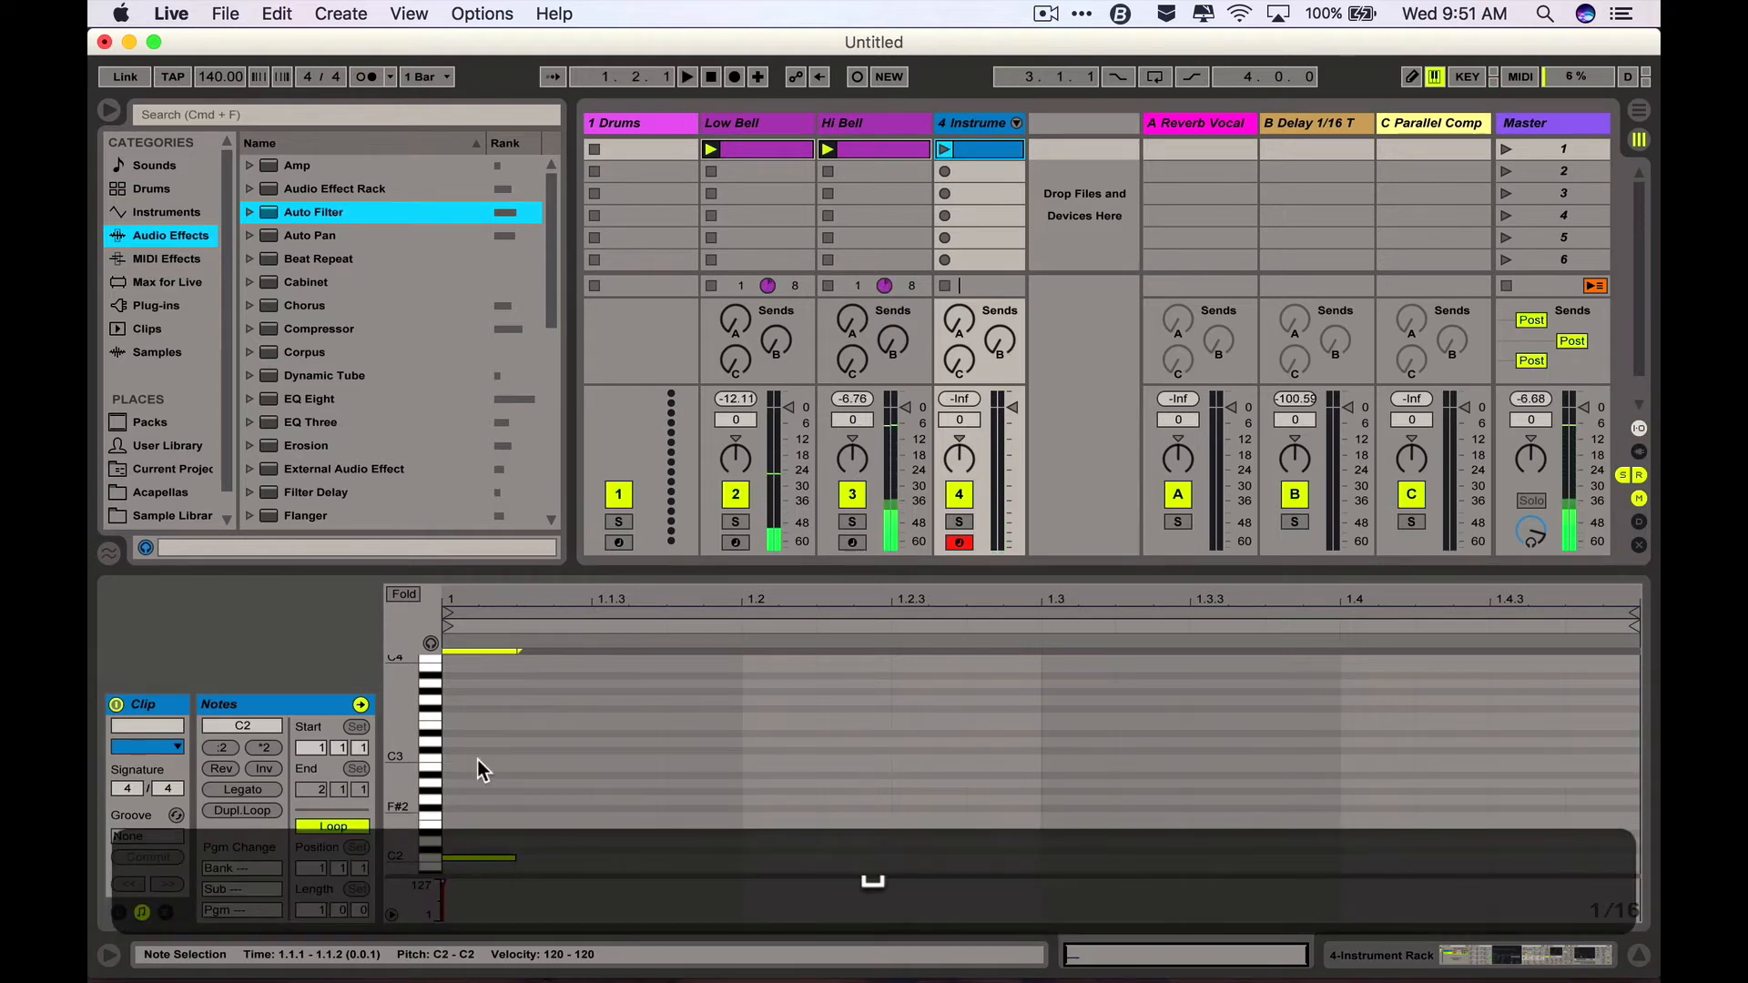
pyautogui.click(945, 148)
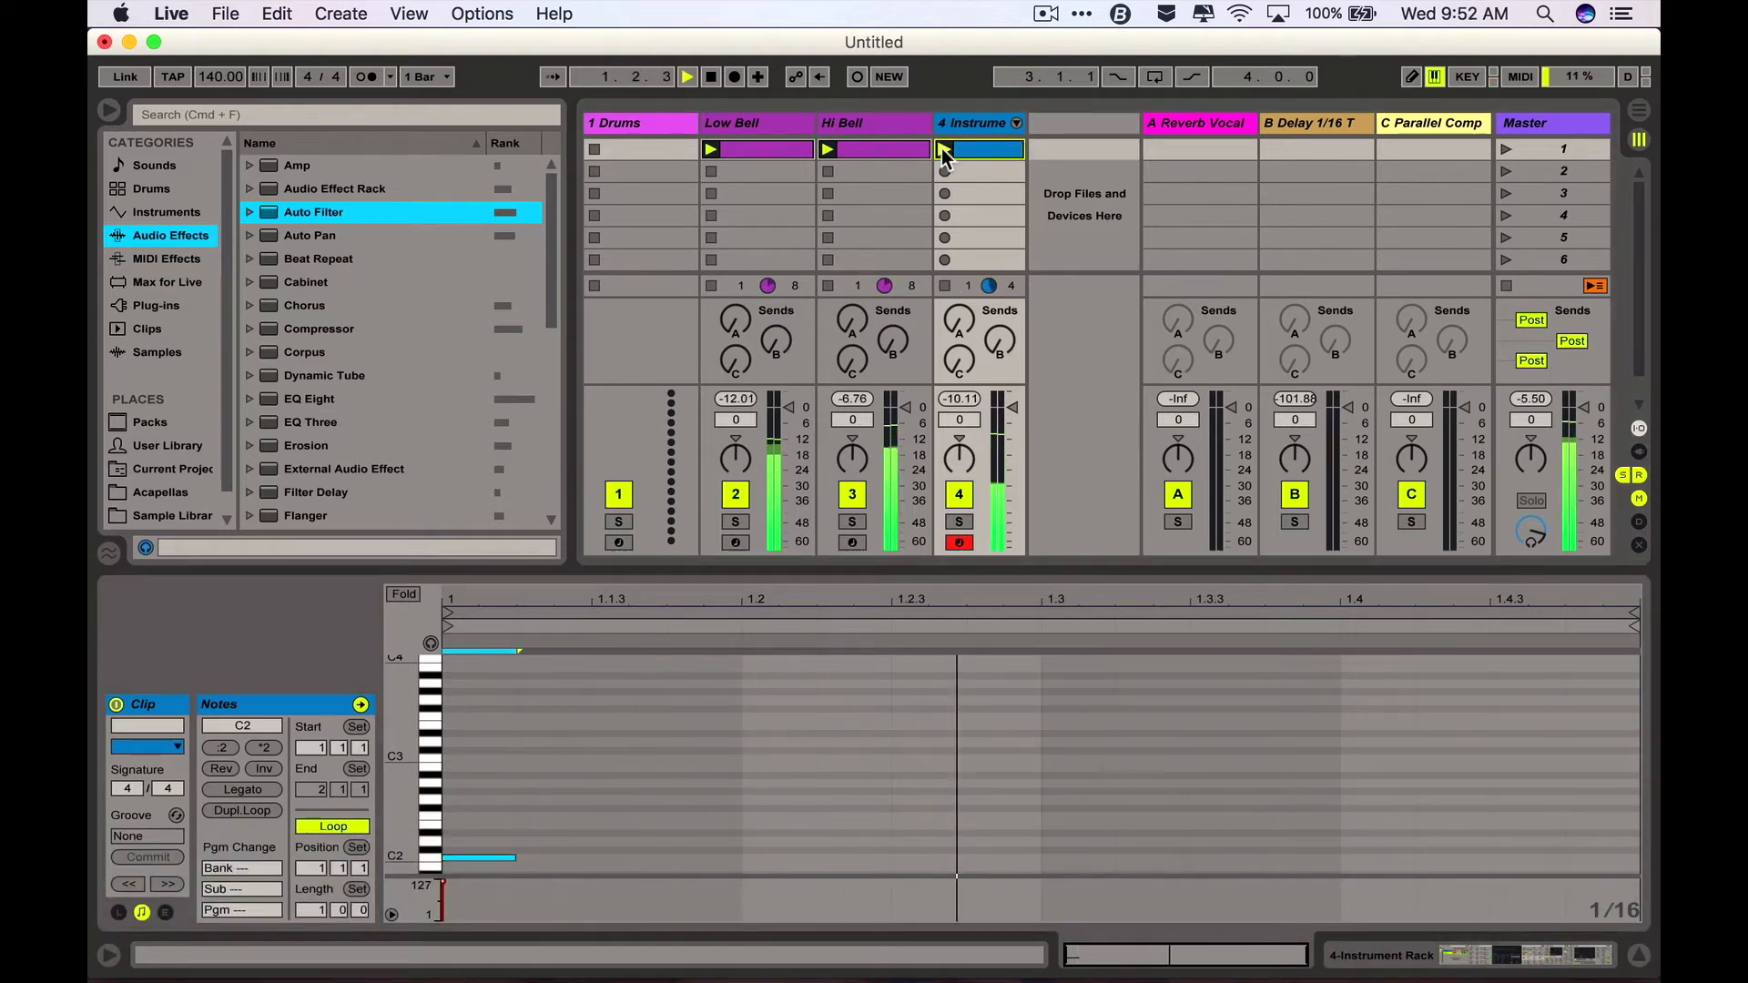
pyautogui.press('space')
# - Set the bass clip's loop length to 4 bars and play it back
pyautogui.click(309, 909)
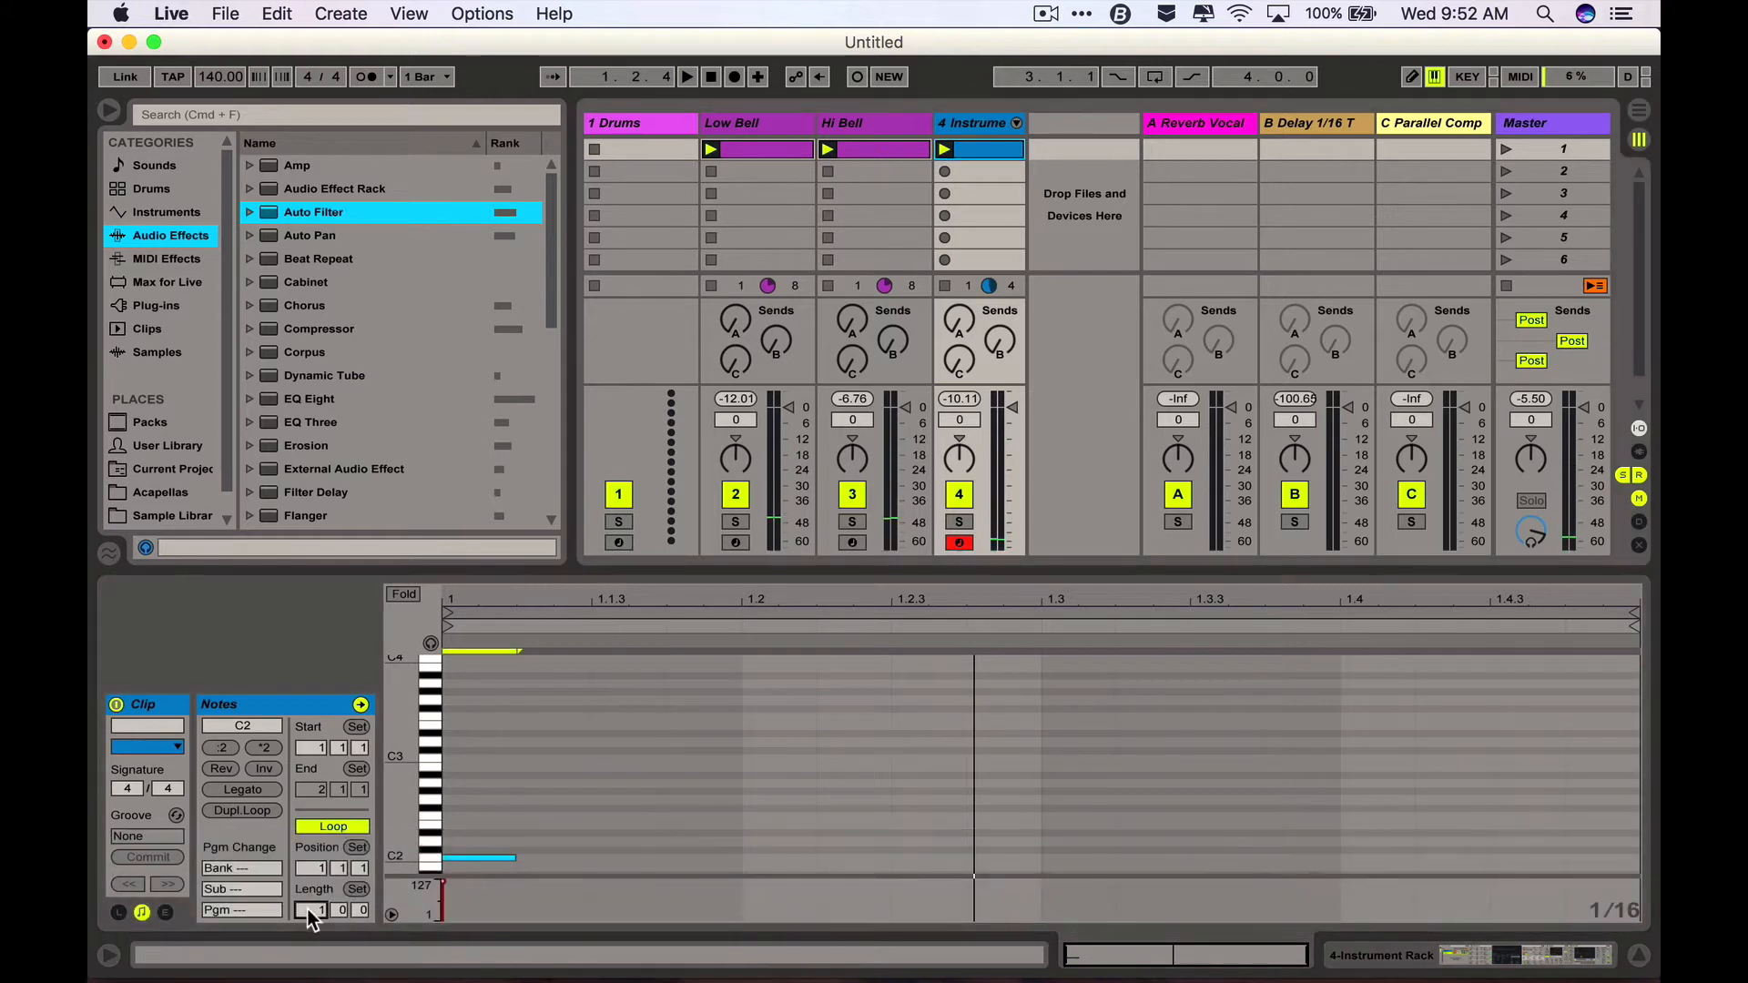
pyautogui.write('4')
pyautogui.press('Return')
pyautogui.press('space')
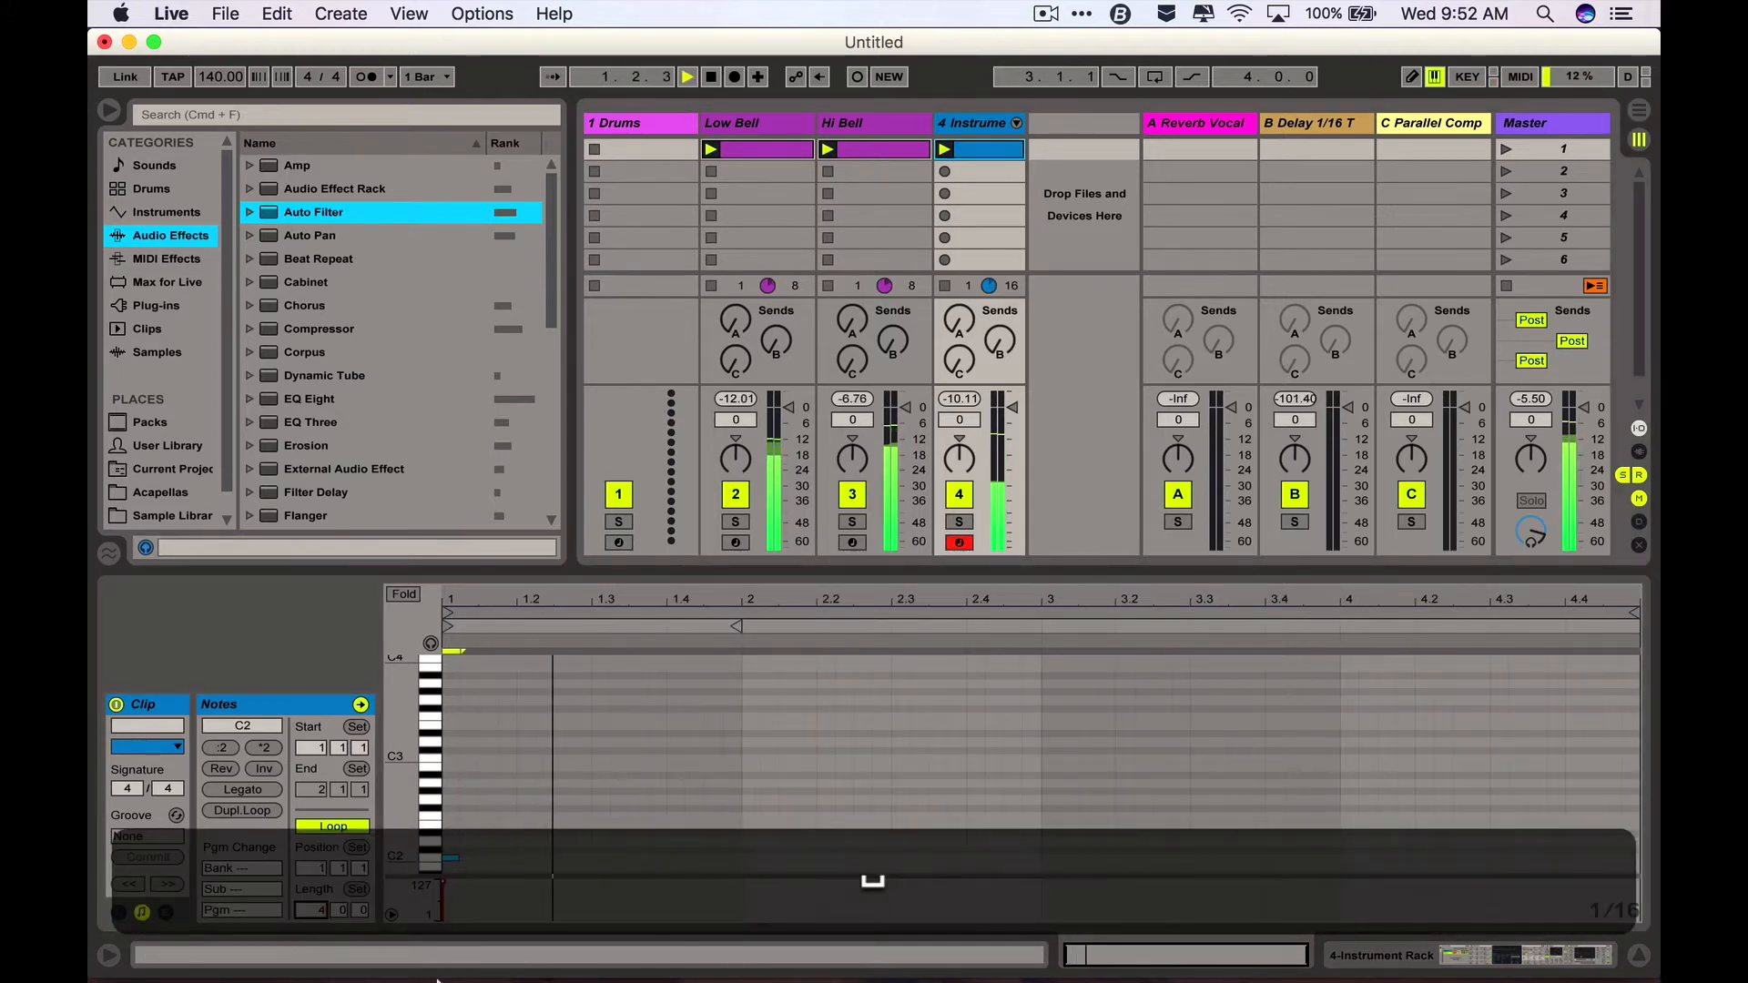
# - Add C2 bass notes at 1.2.3, 2.1.1 and 2.2.3, checking their timing against the bell melodies
pyautogui.doubleClick(582, 867)
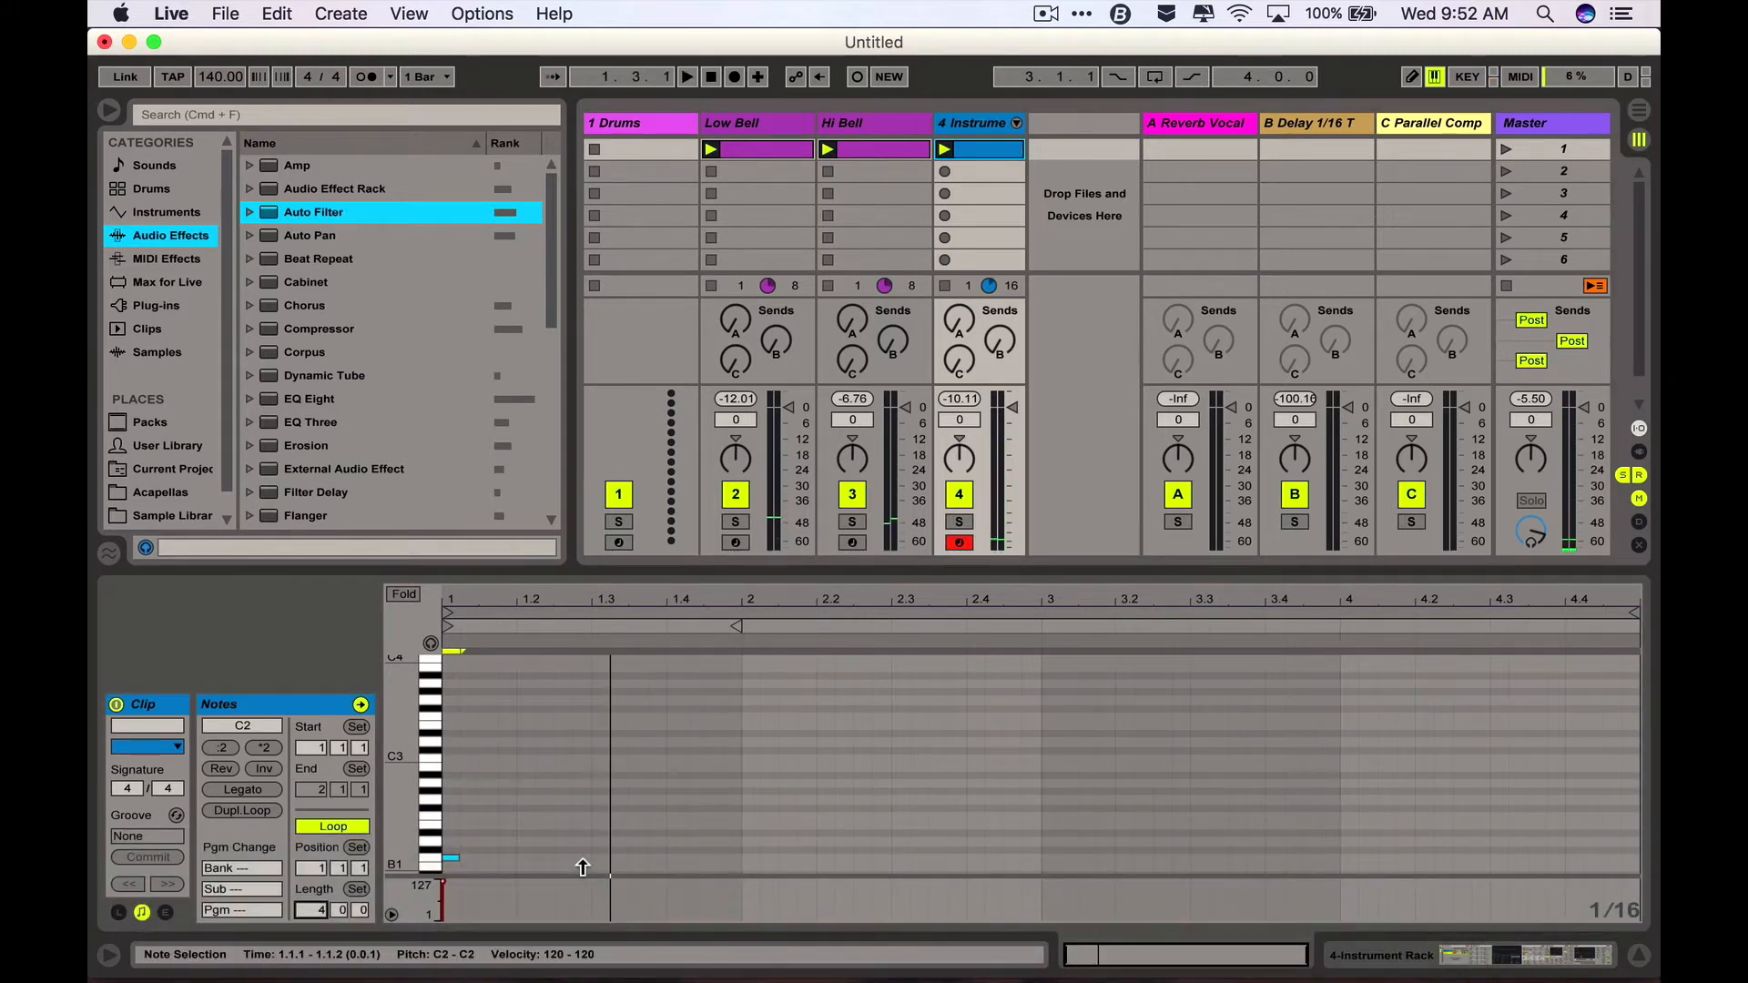
pyautogui.press('Up')
pyautogui.press('space')
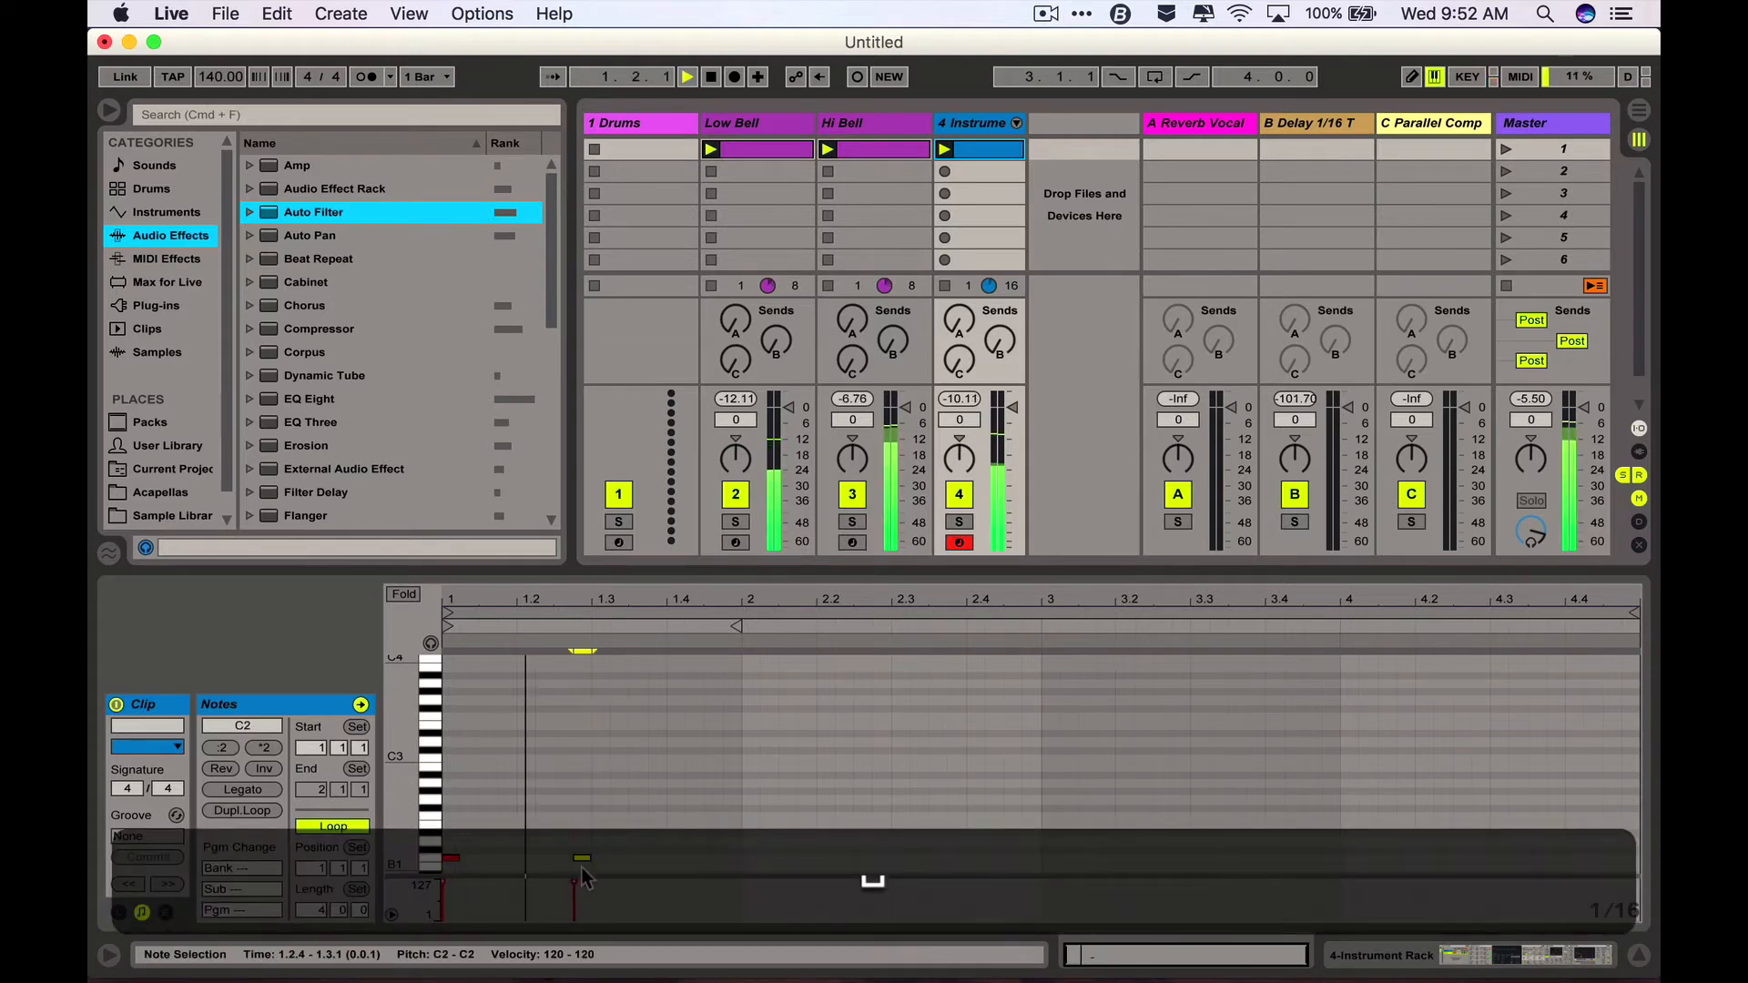
pyautogui.press('Left')
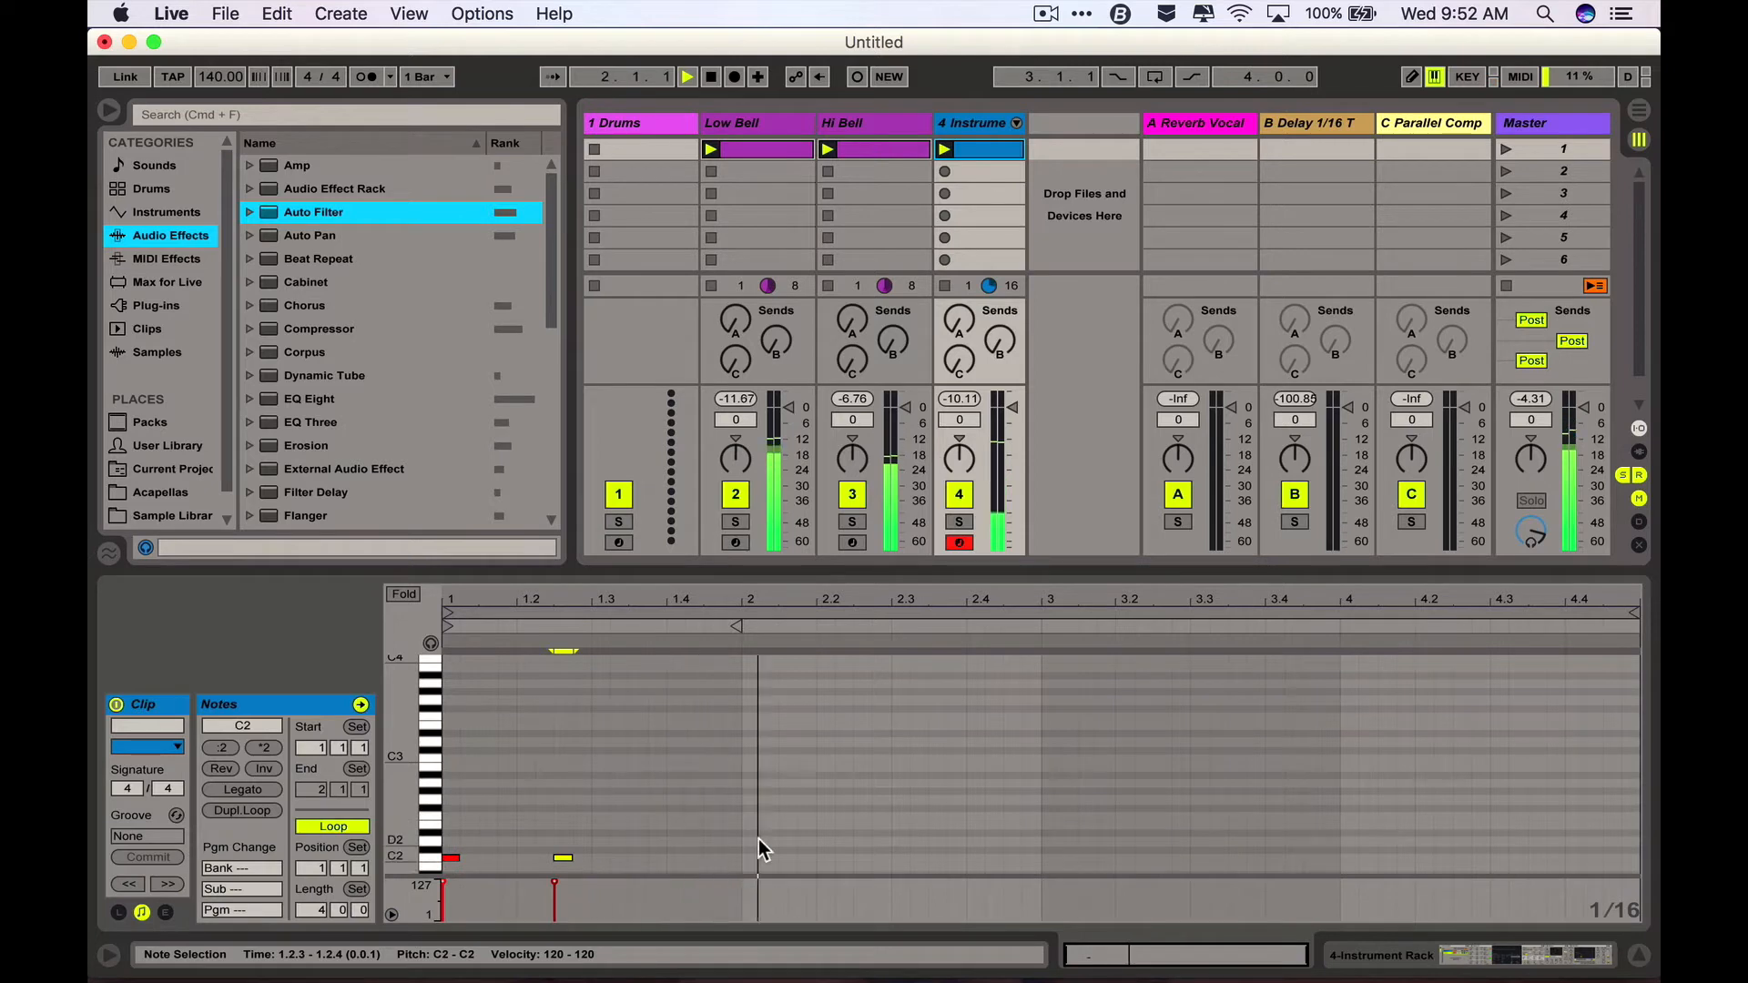
pyautogui.press('space')
pyautogui.doubleClick(754, 857)
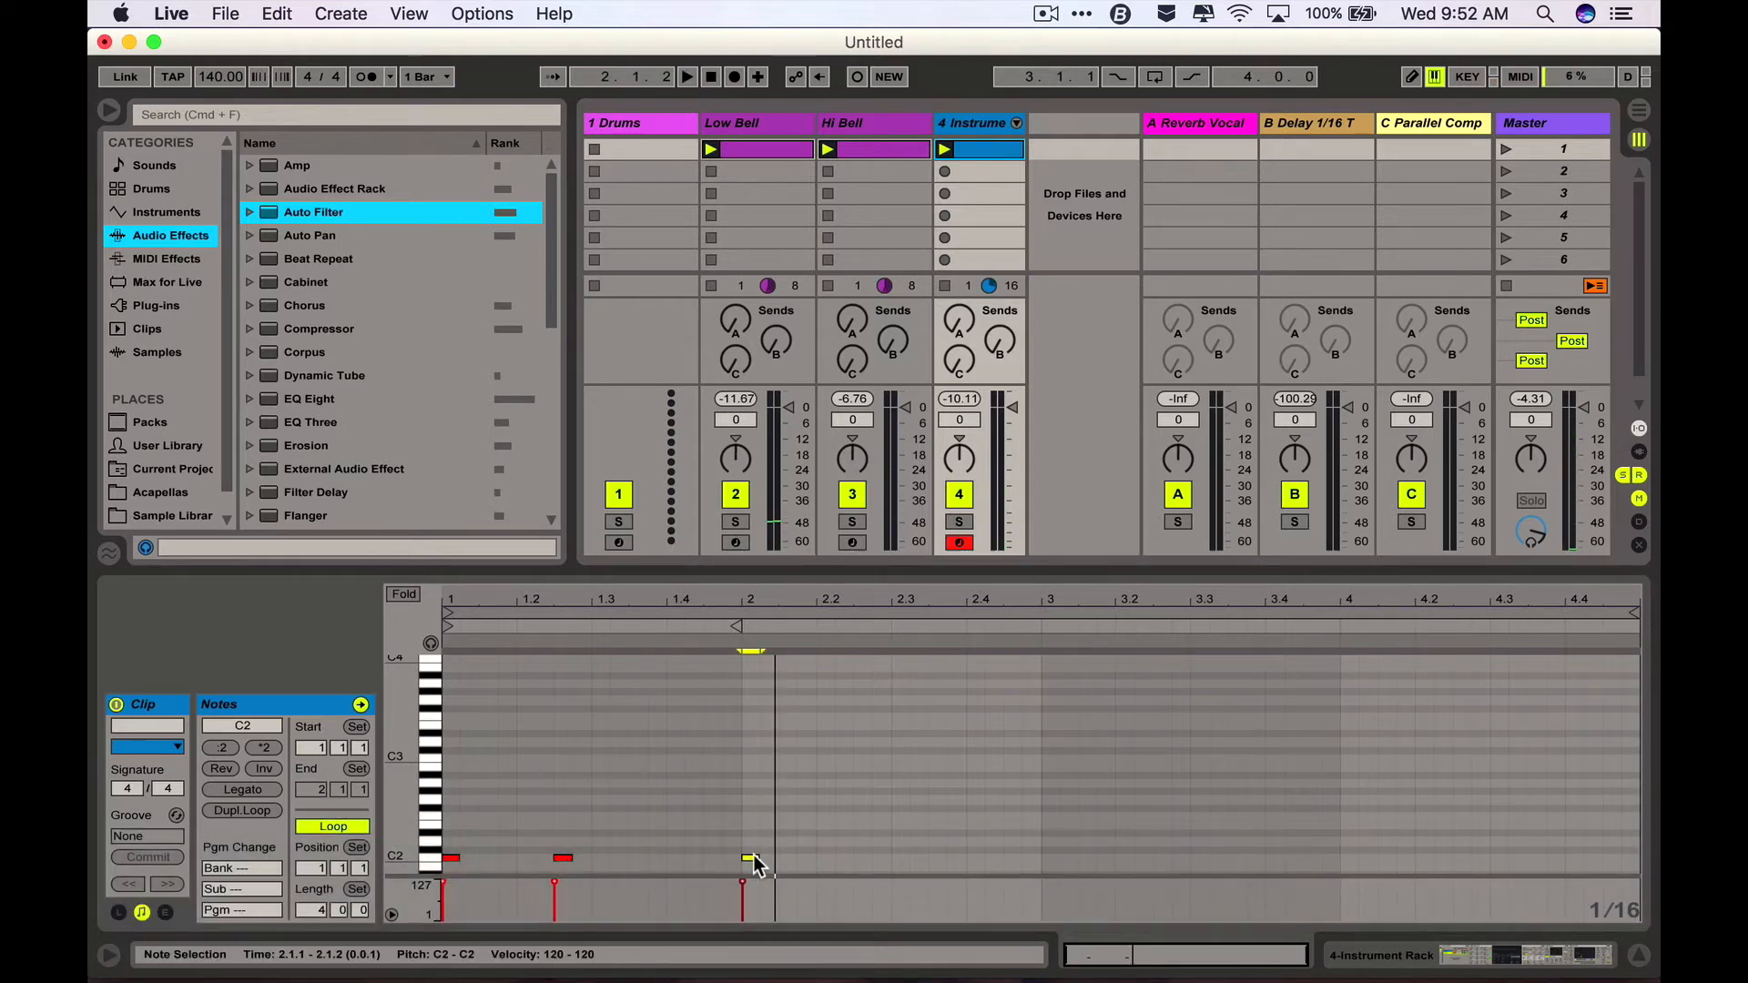
pyautogui.doubleClick(858, 858)
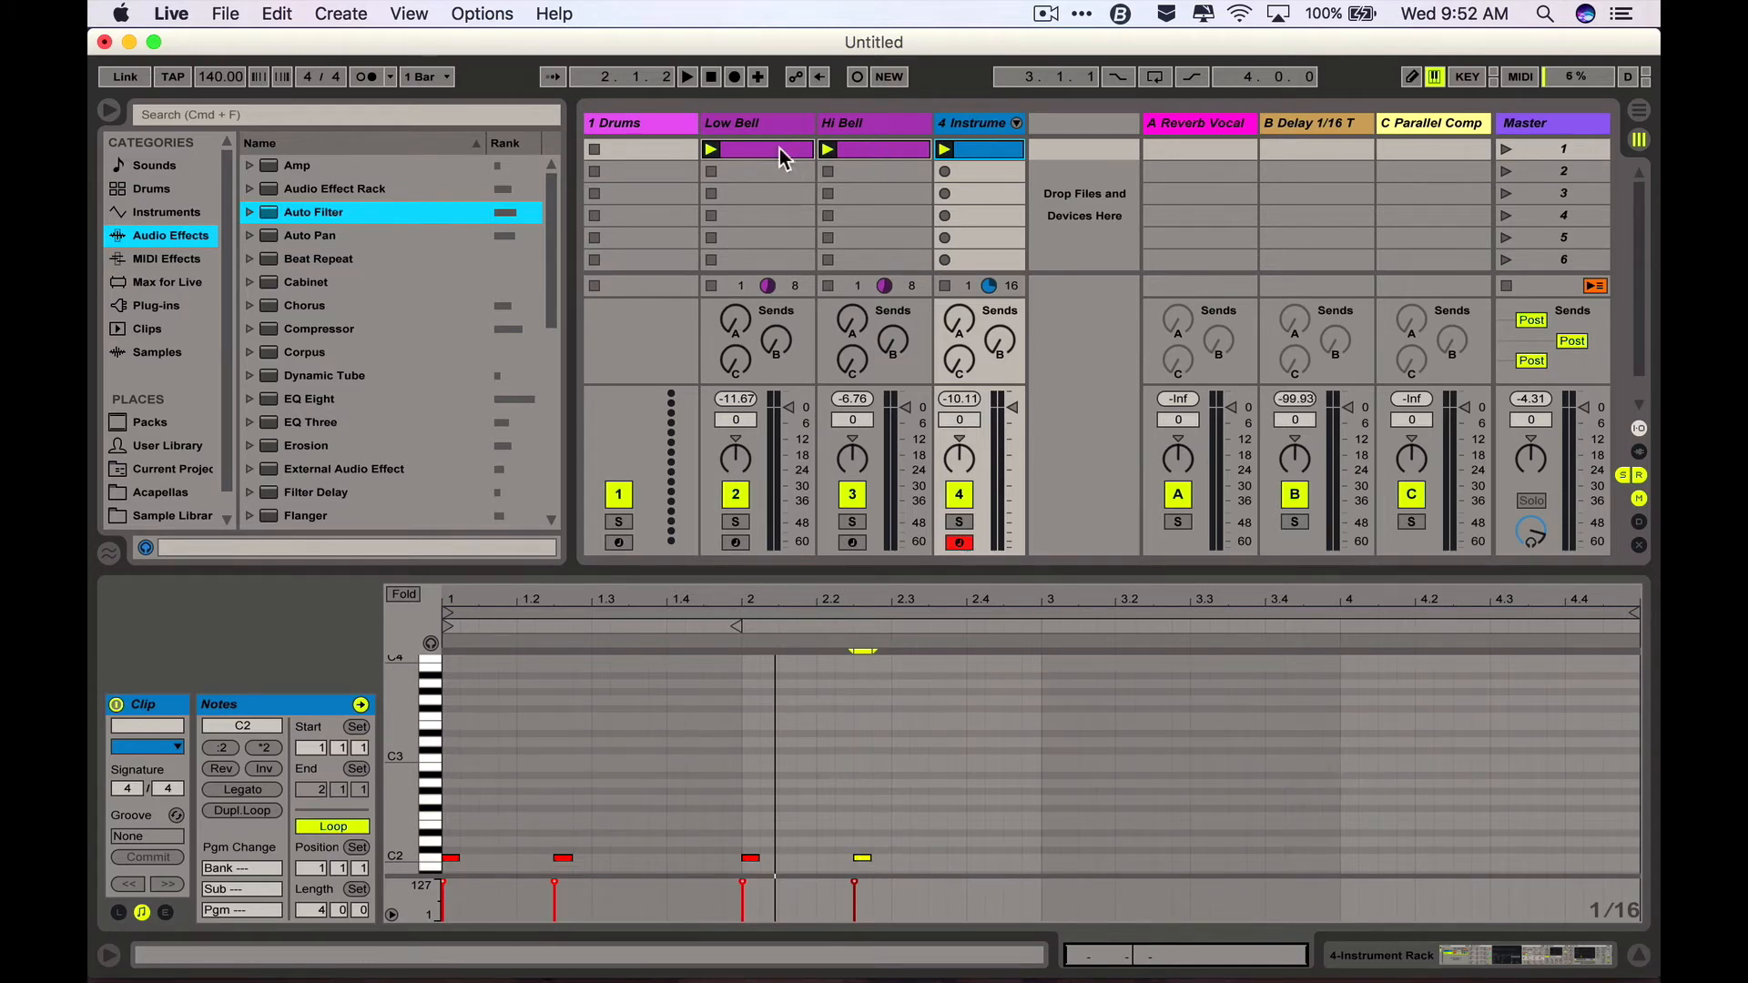
# - Complete the bass pattern with C2 notes at 2.4.3, 3.1.1, 3.3.3, 4.1.1, 4.2.3, 4.4.1 and 4.4.4
pyautogui.doubleClick(1013, 858)
pyautogui.doubleClick(1053, 857)
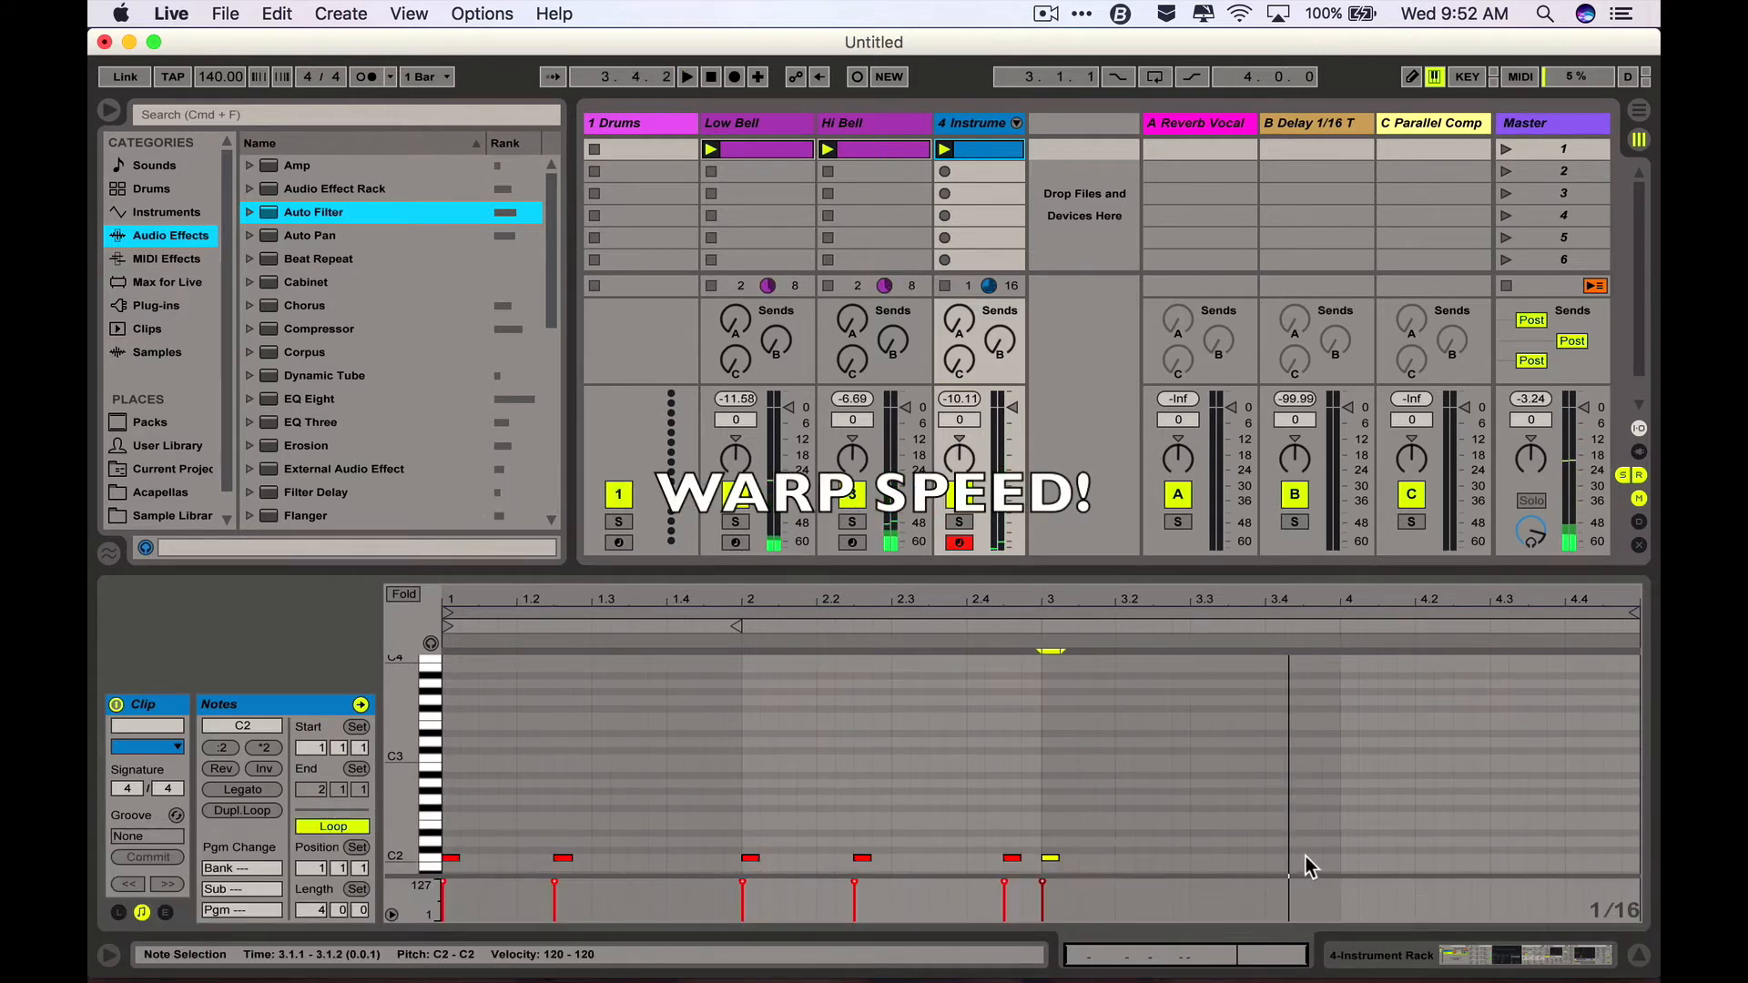
pyautogui.doubleClick(1311, 858)
pyautogui.moveTo(1312, 859); pyautogui.dragTo(1237, 858)
pyautogui.doubleClick(1464, 858)
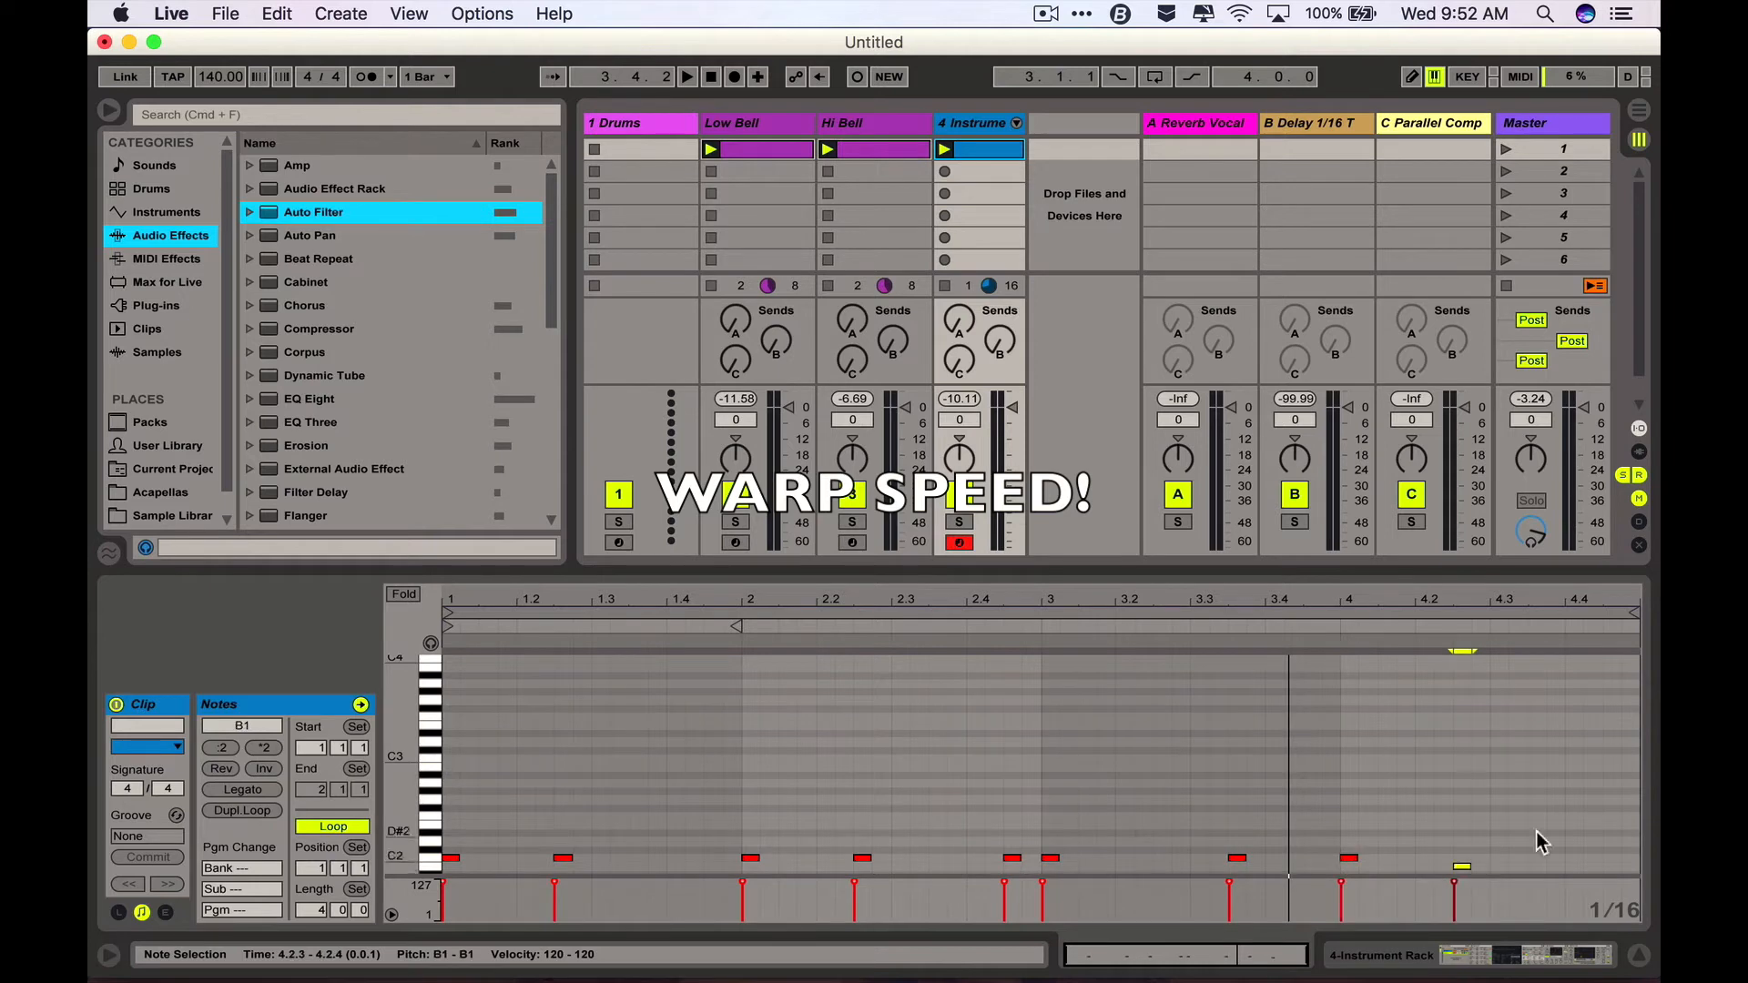
pyautogui.doubleClick(1574, 858)
pyautogui.press('space')
pyautogui.doubleClick(1626, 858)
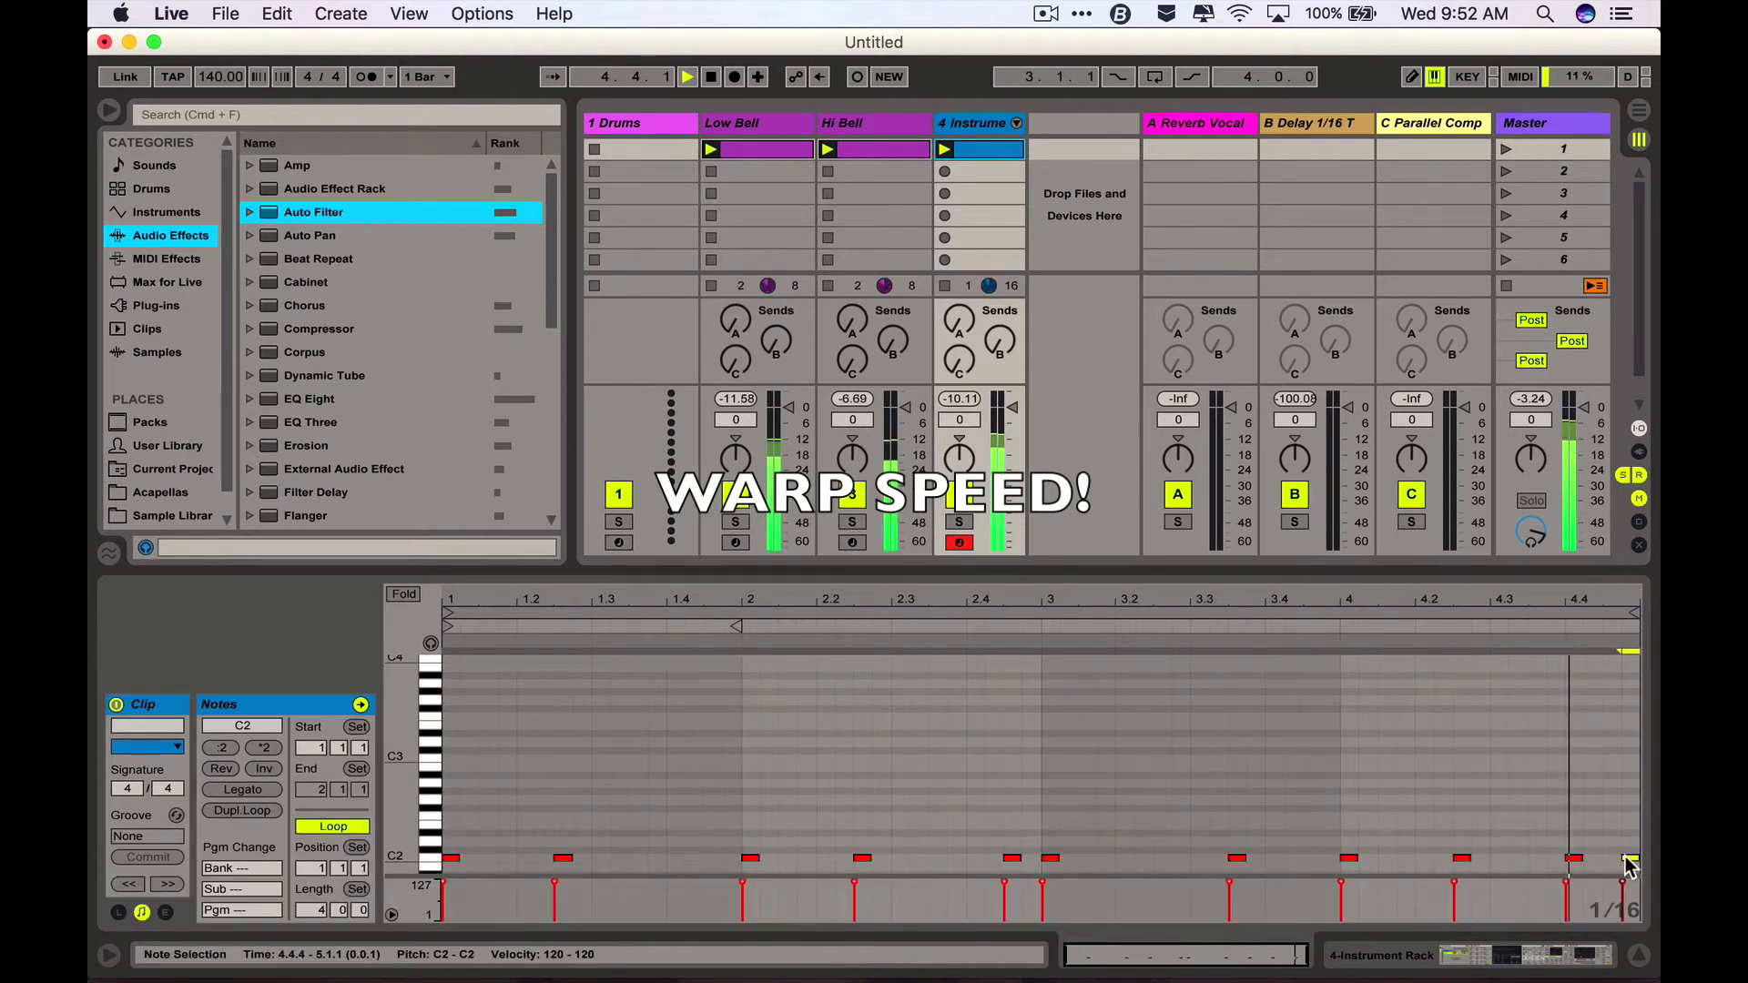
# - Raise the bass notes at 4.1.1, 4.2.3, 2.1.1 and 2.2.3 by a semitone to C#2 and play the pattern
pyautogui.moveTo(1344, 820); pyautogui.dragTo(1462, 885)
pyautogui.press('Up')
pyautogui.press('space')
pyautogui.moveTo(743, 837); pyautogui.dragTo(874, 874)
pyautogui.press('Up')
pyautogui.press('space')
pyautogui.press('space')
# - Try the bass note at 2.2.3 on G#2 and play it against the bells
pyautogui.press('Up')
pyautogui.press('Up')
pyautogui.press('Up')
pyautogui.press('Up')
pyautogui.press('Up')
pyautogui.press('Up')
pyautogui.press('Up')
pyautogui.press('space')
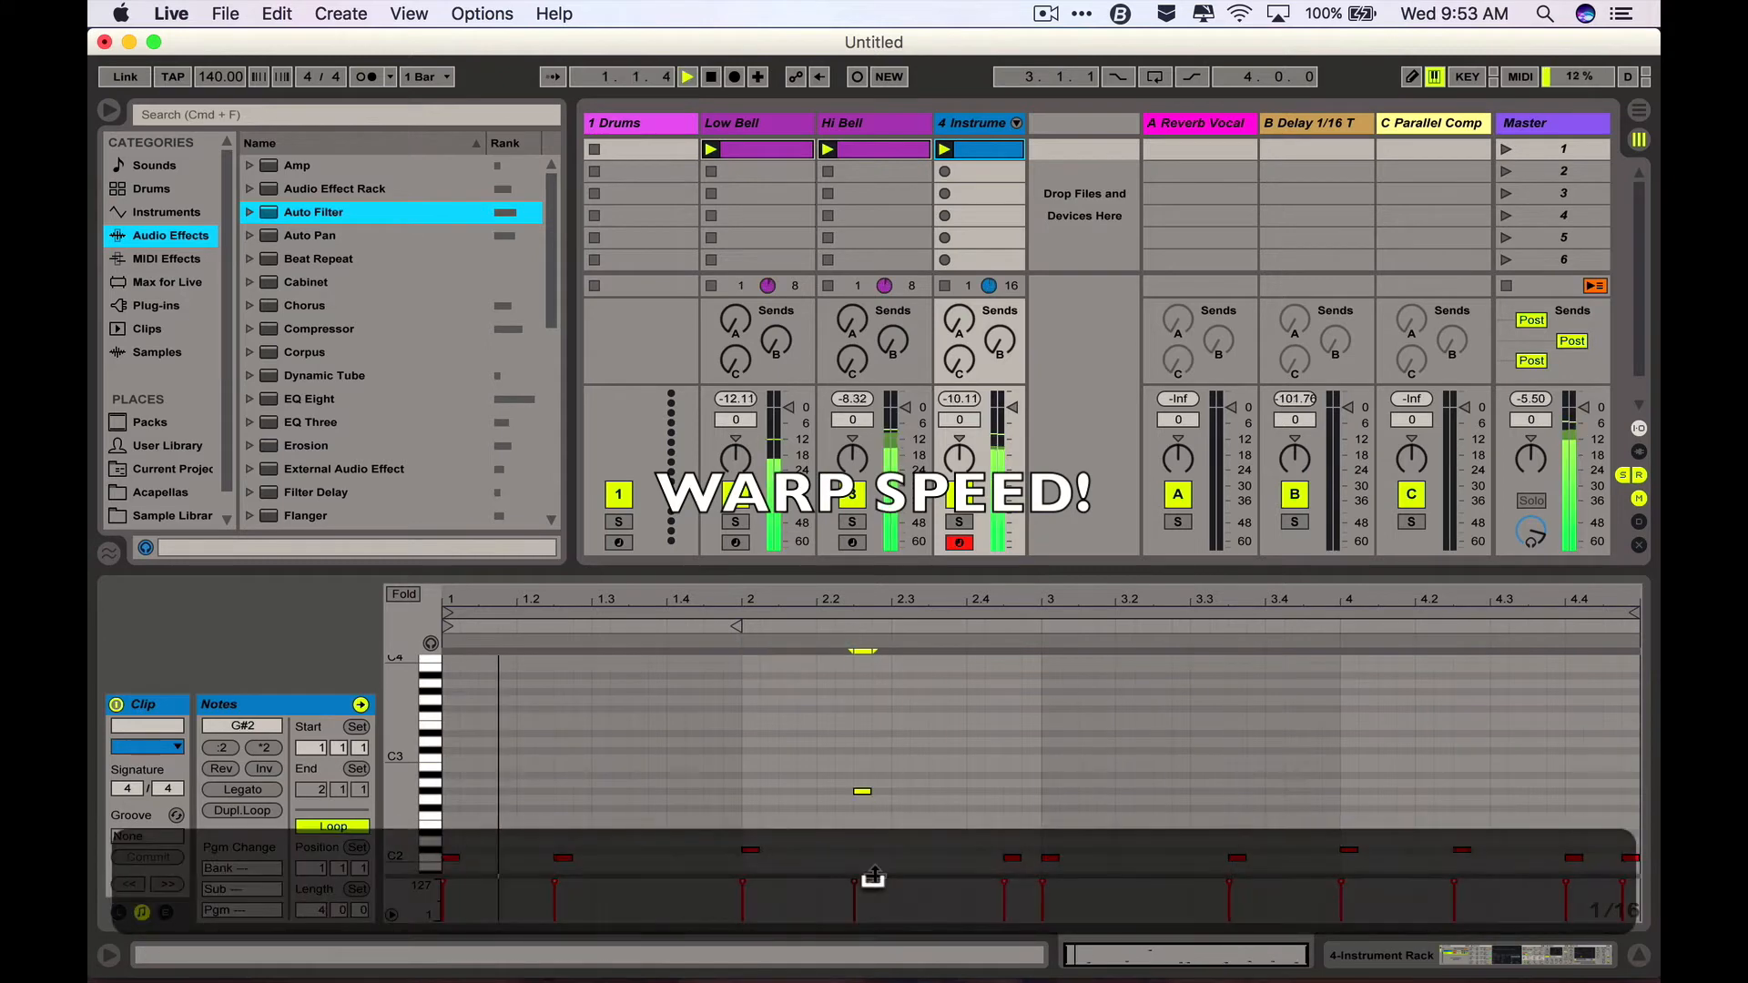
pyautogui.press('space')
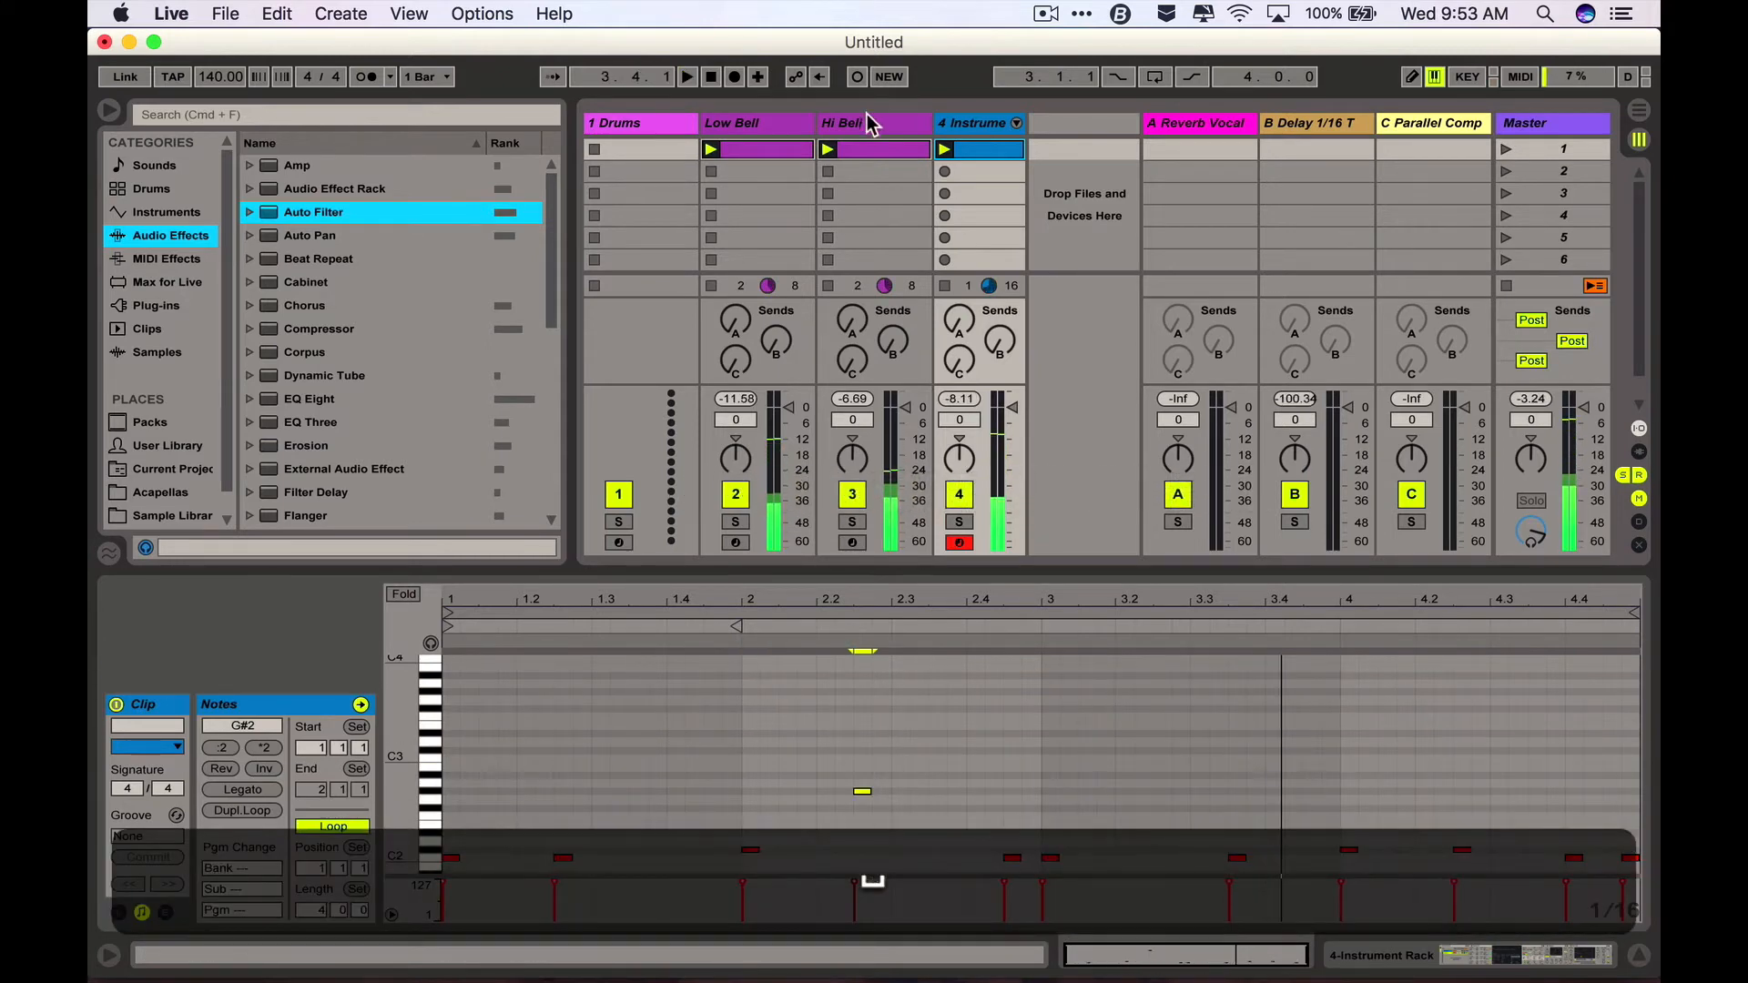
# - Compare the notes in the Low Bell and Hi Bell clips with the bass pattern
pyautogui.click(765, 149)
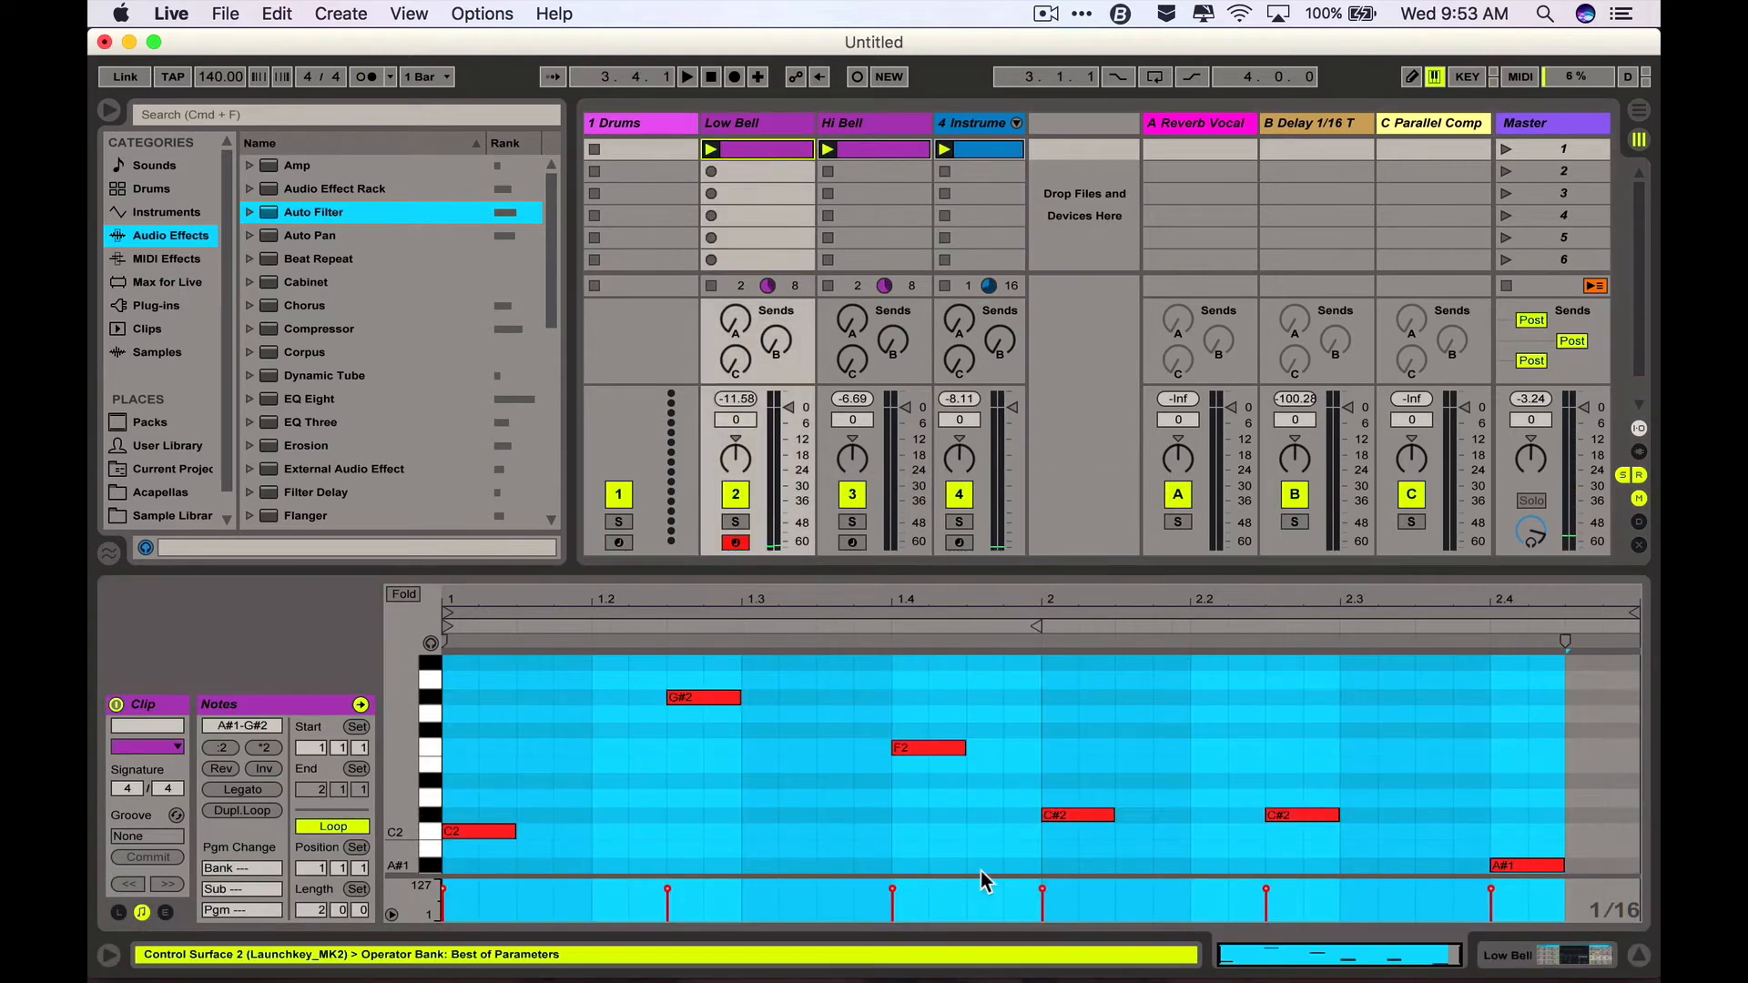
pyautogui.click(884, 150)
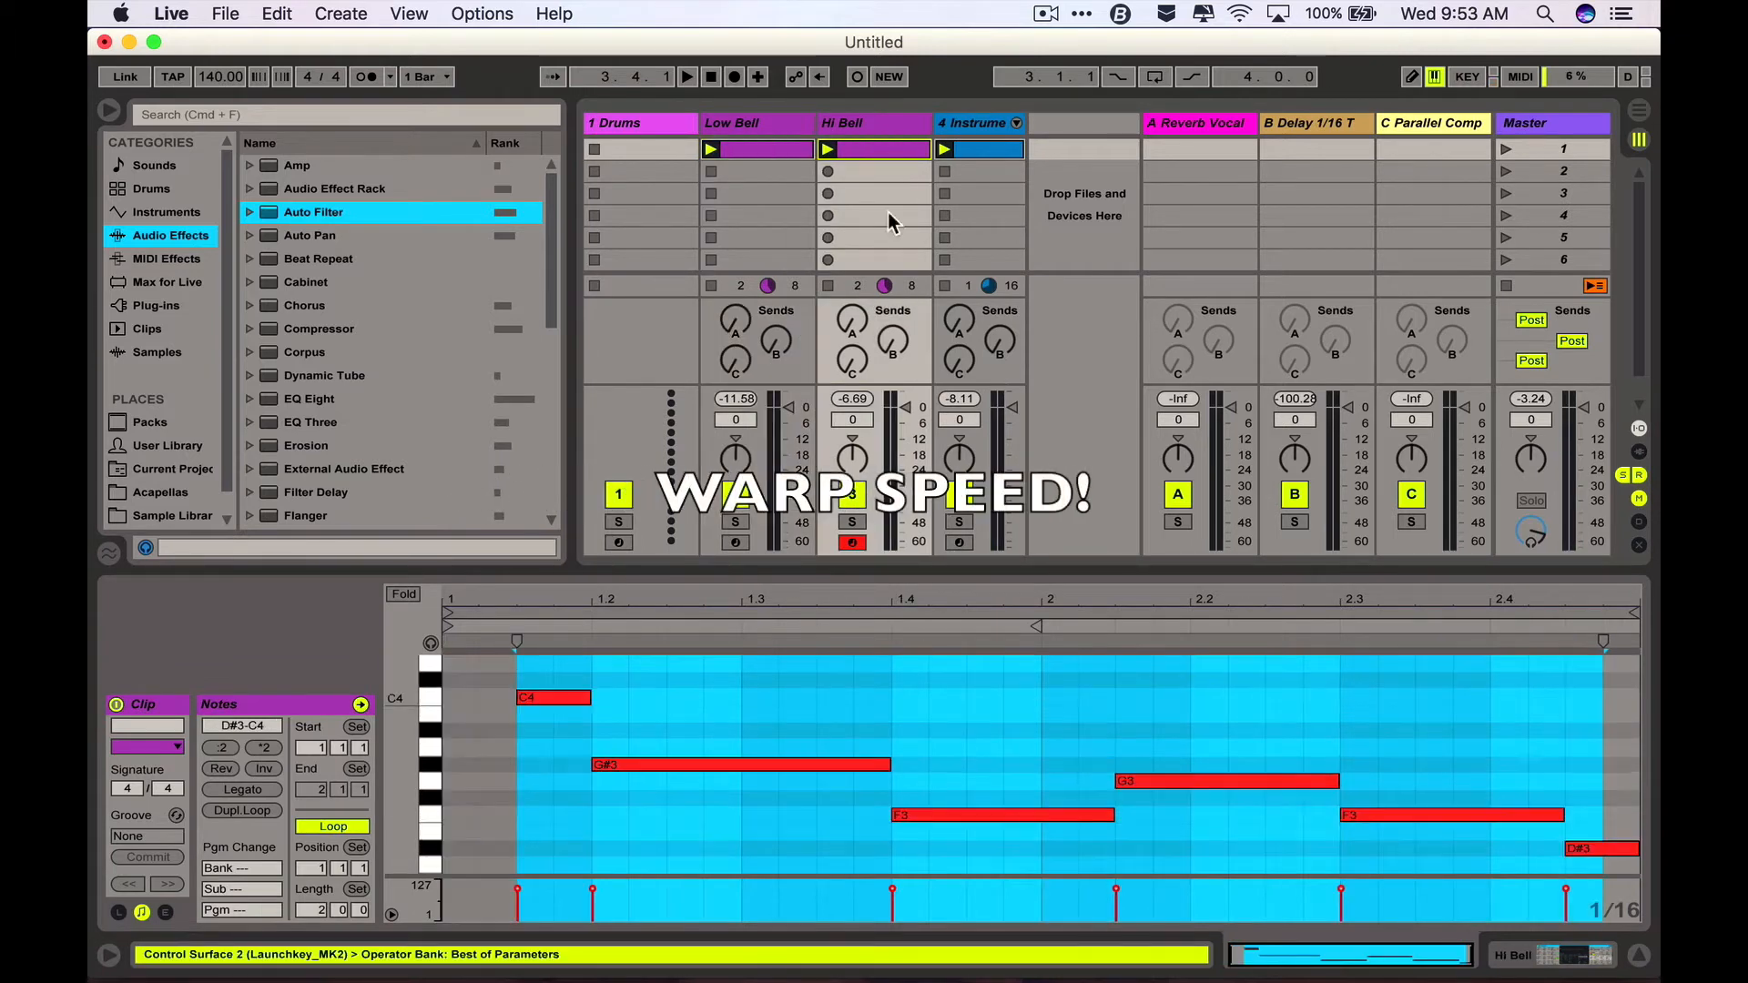
pyautogui.click(988, 150)
pyautogui.click(783, 150)
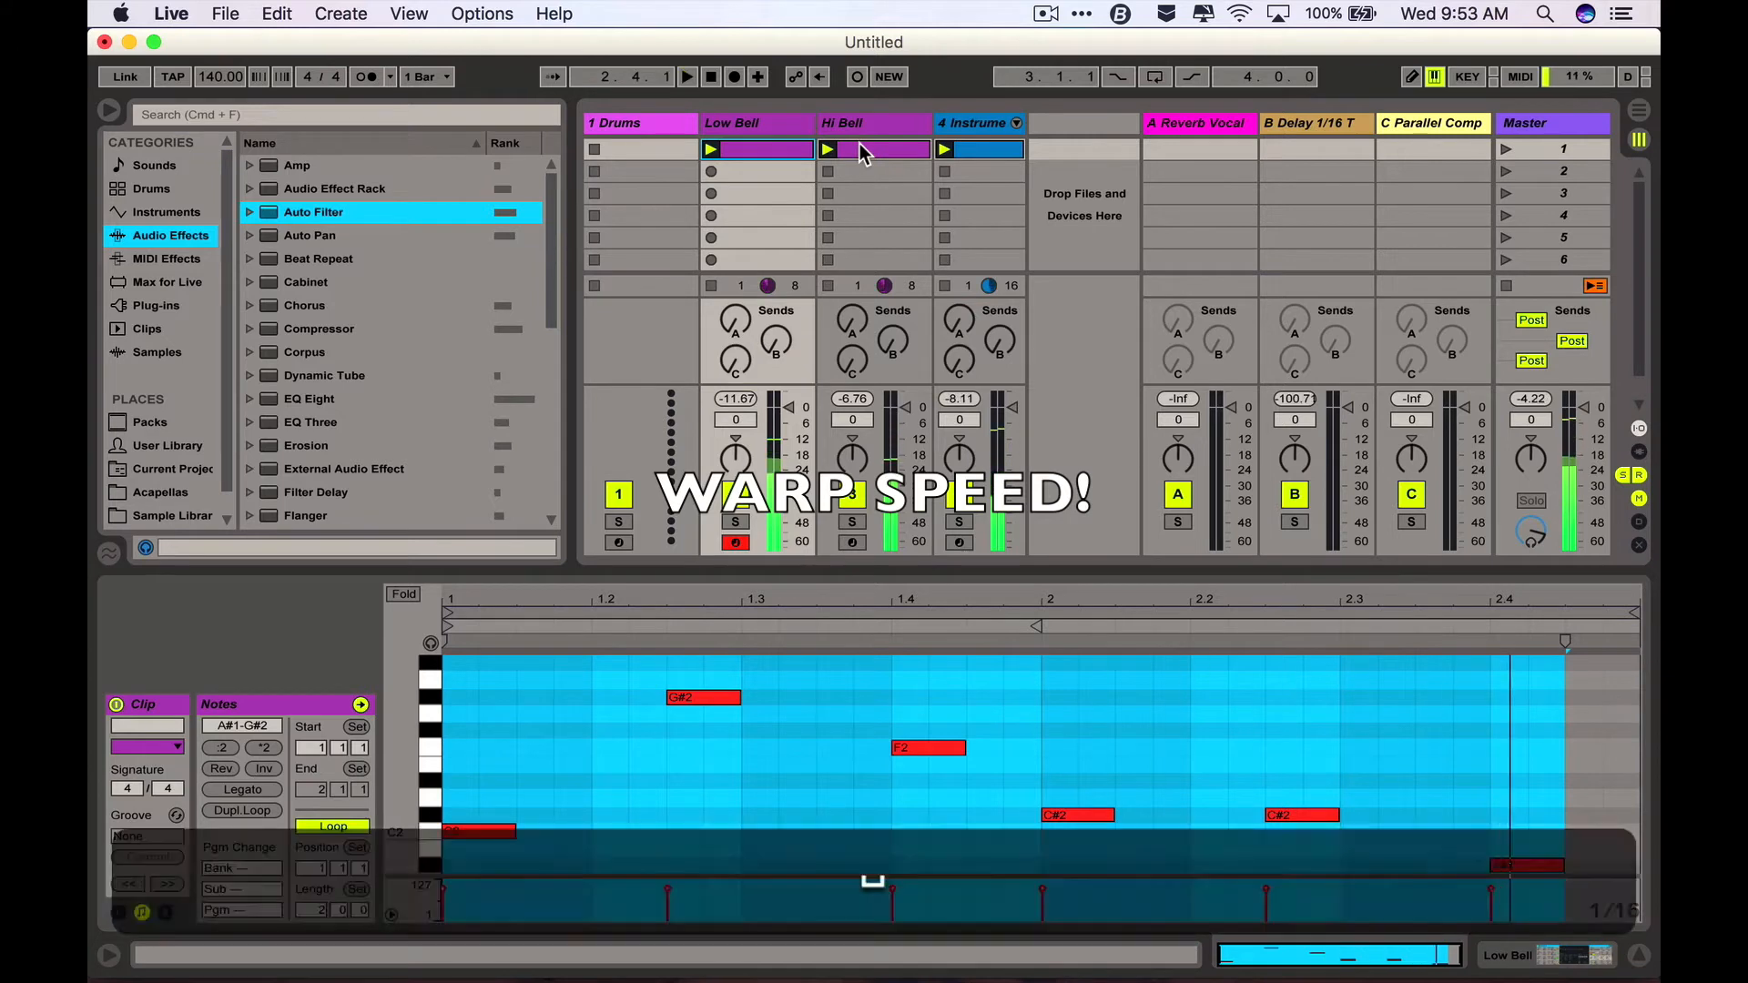
# - Lower the bass note at 2.2.3 seven semitones to C#2
pyautogui.click(979, 150)
pyautogui.press('Down')
pyautogui.press('Down')
pyautogui.press('Down')
pyautogui.press('Down')
pyautogui.press('Down')
pyautogui.press('Down')
pyautogui.press('Down')
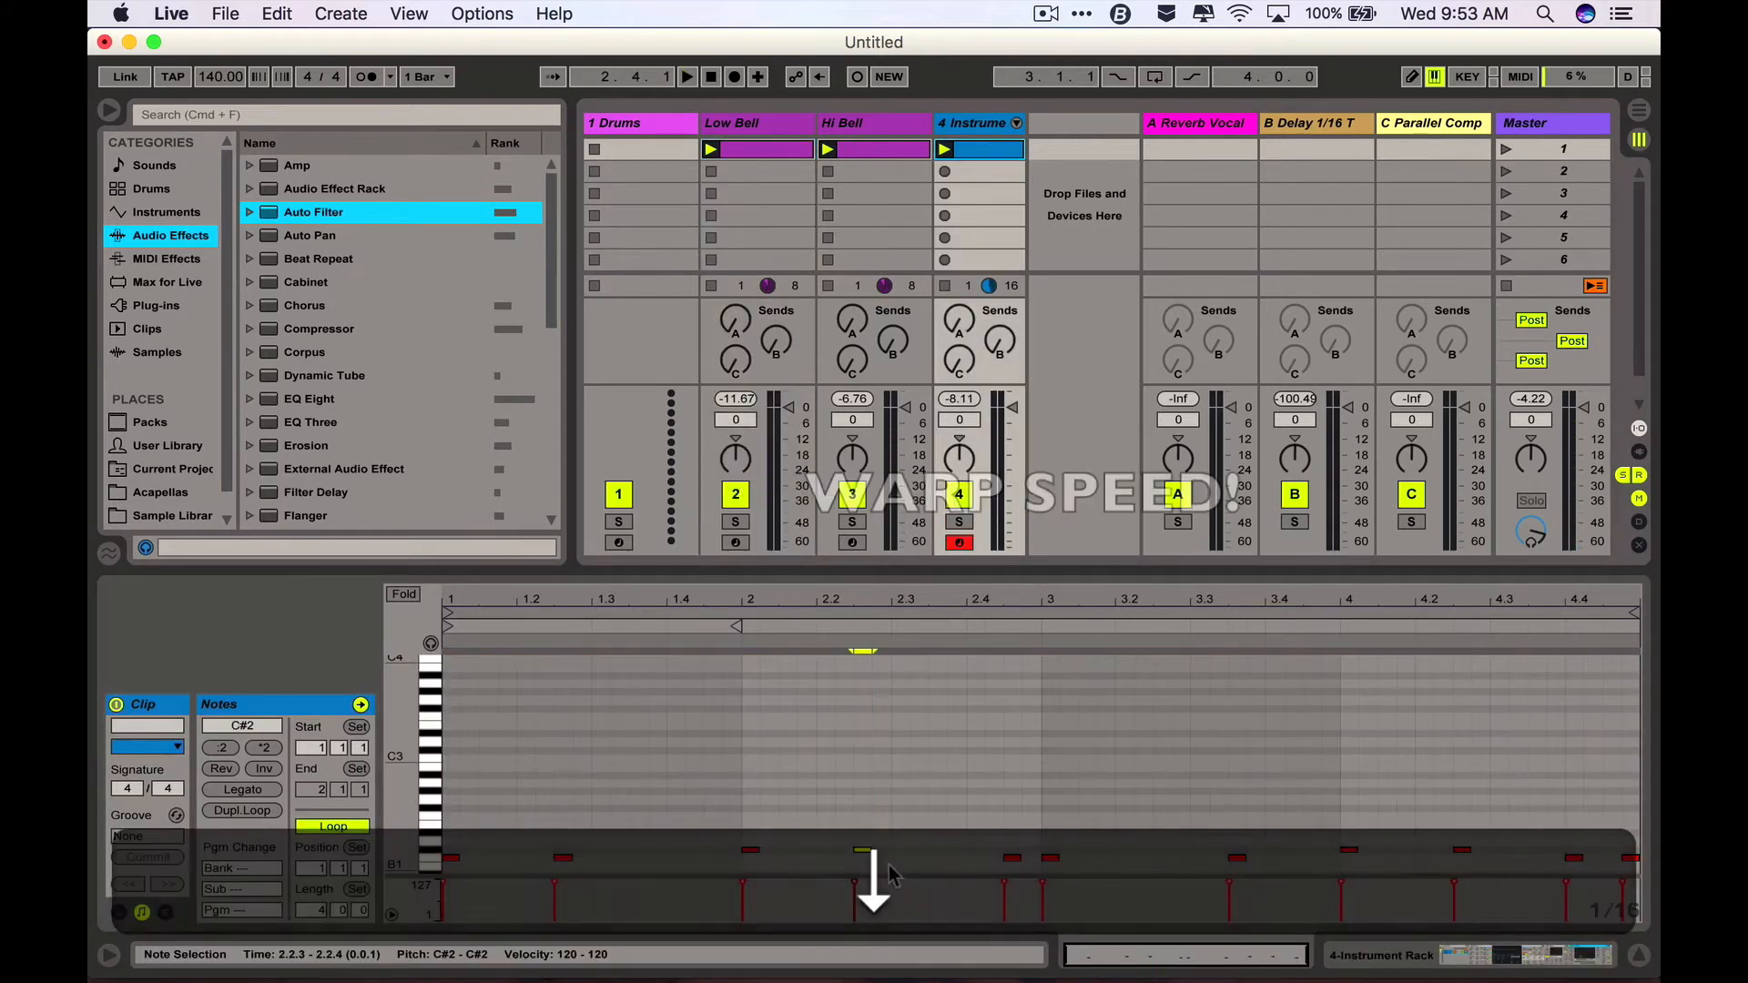
# - Apply Legato to all notes in the bass clip and play the result
pyautogui.press('super+a')
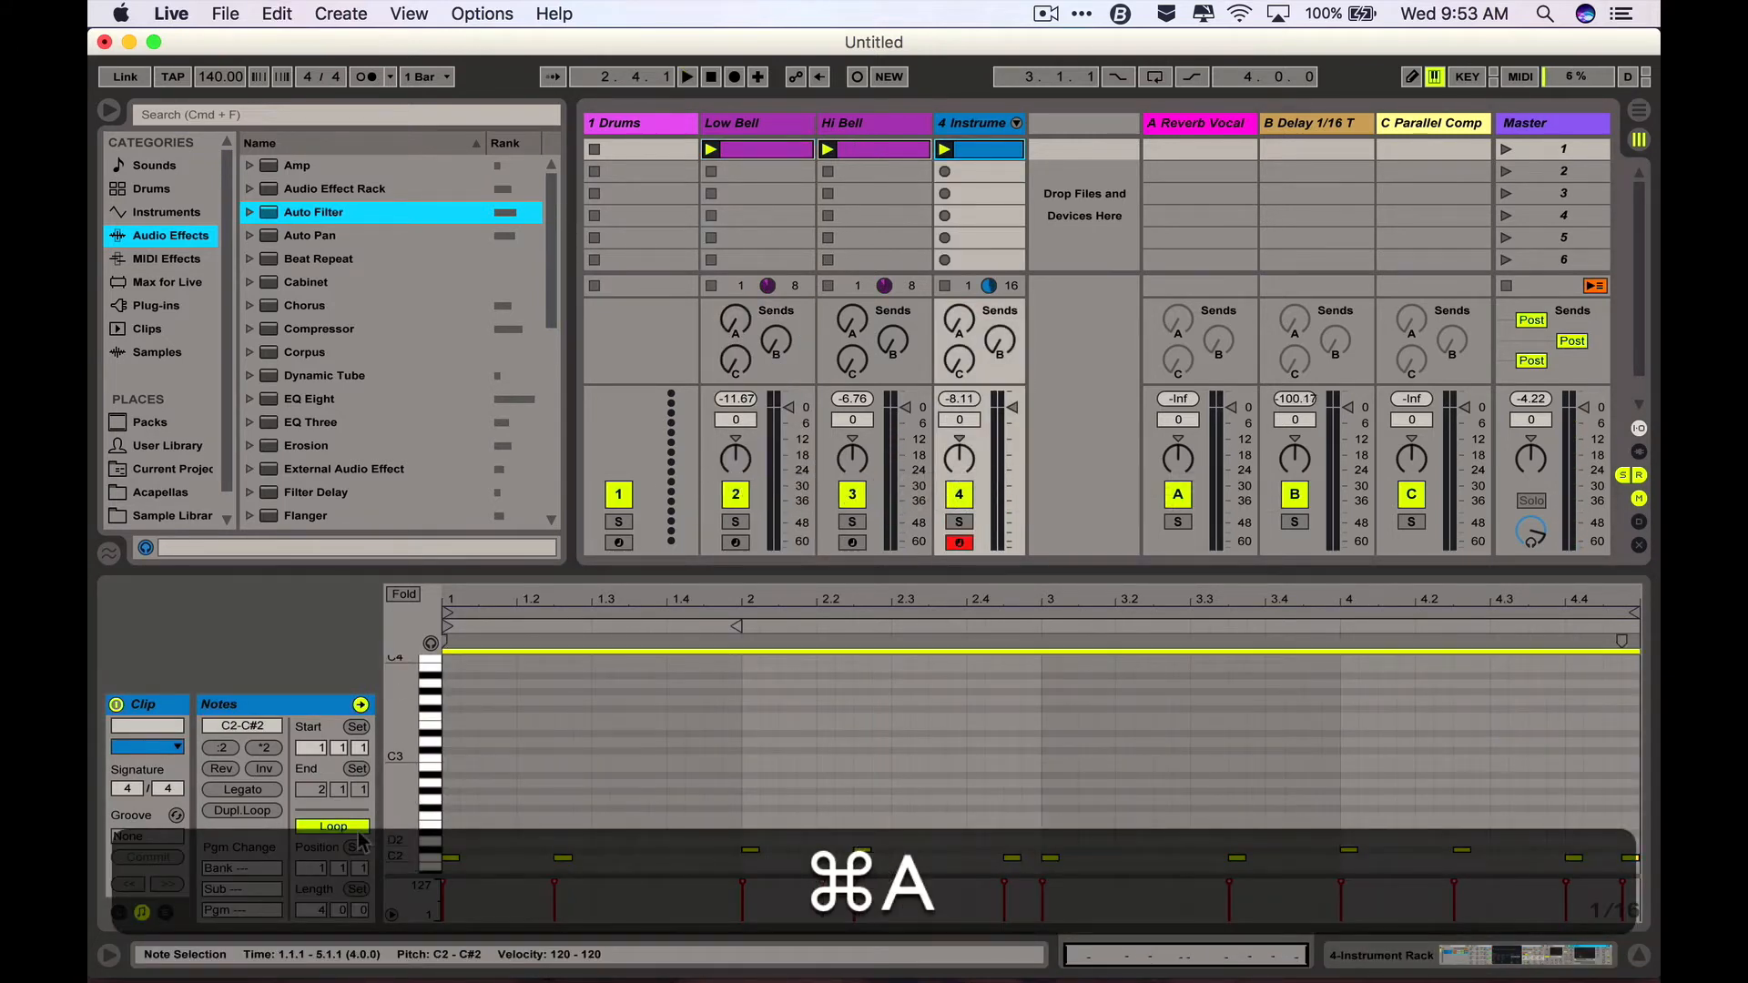
pyautogui.click(250, 789)
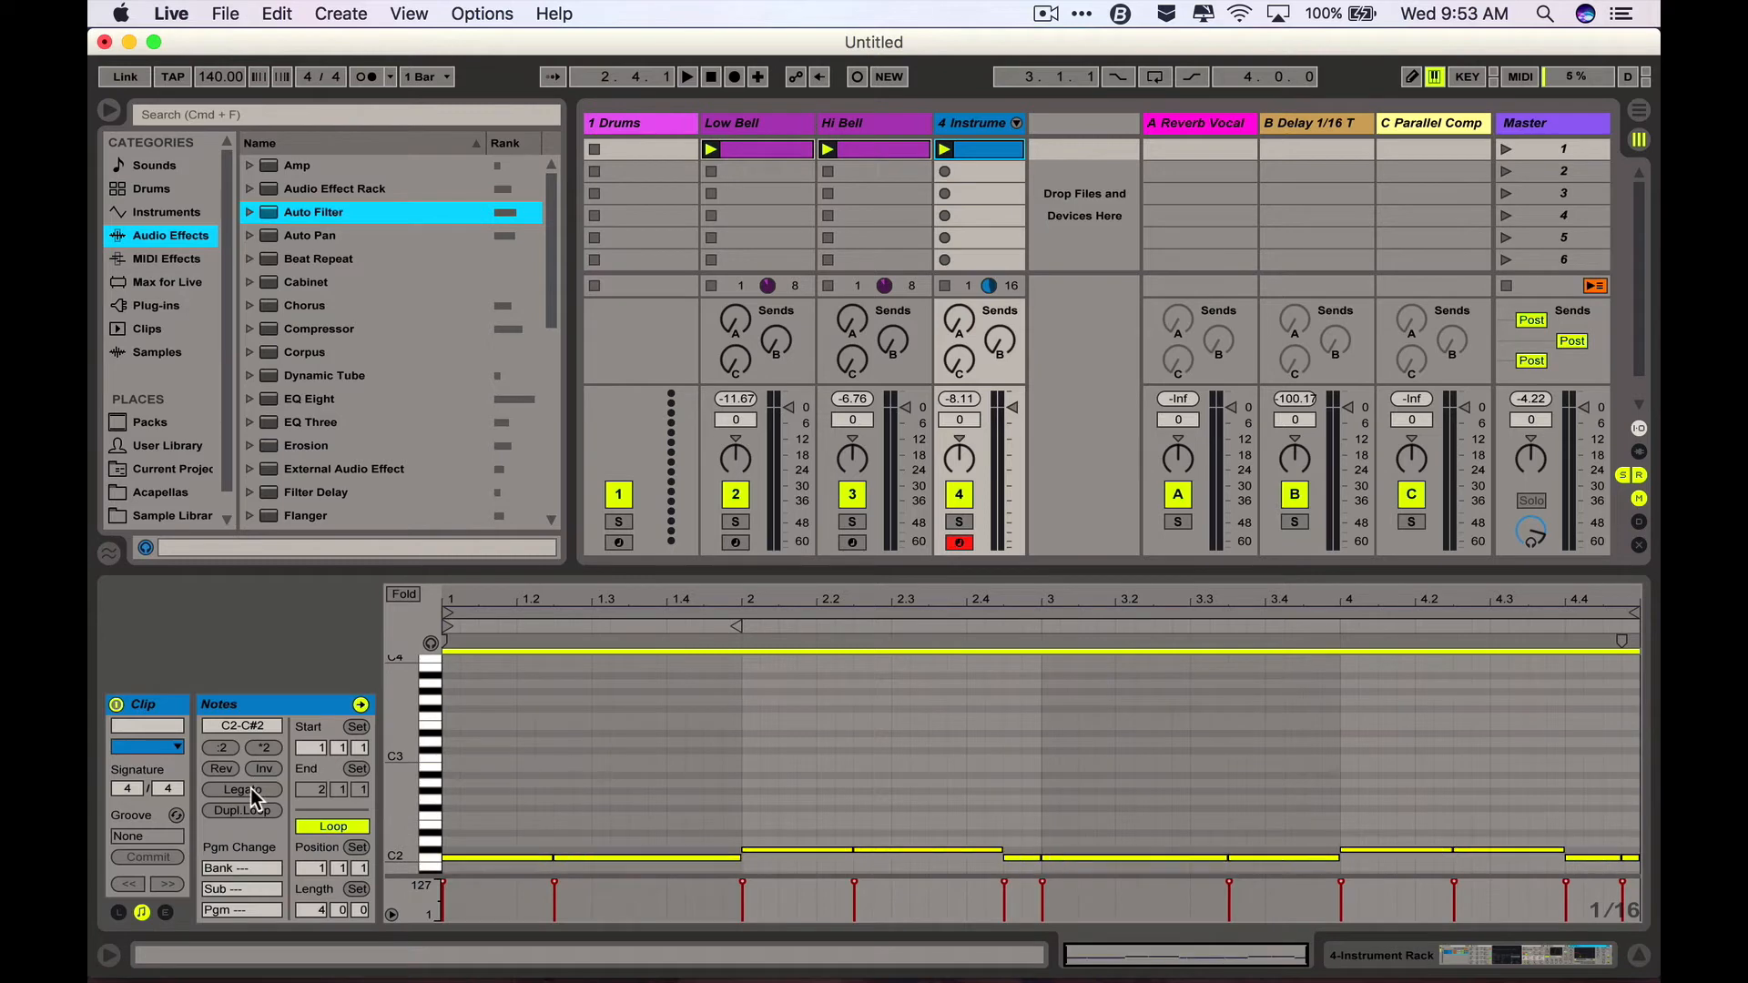
pyautogui.press('space')
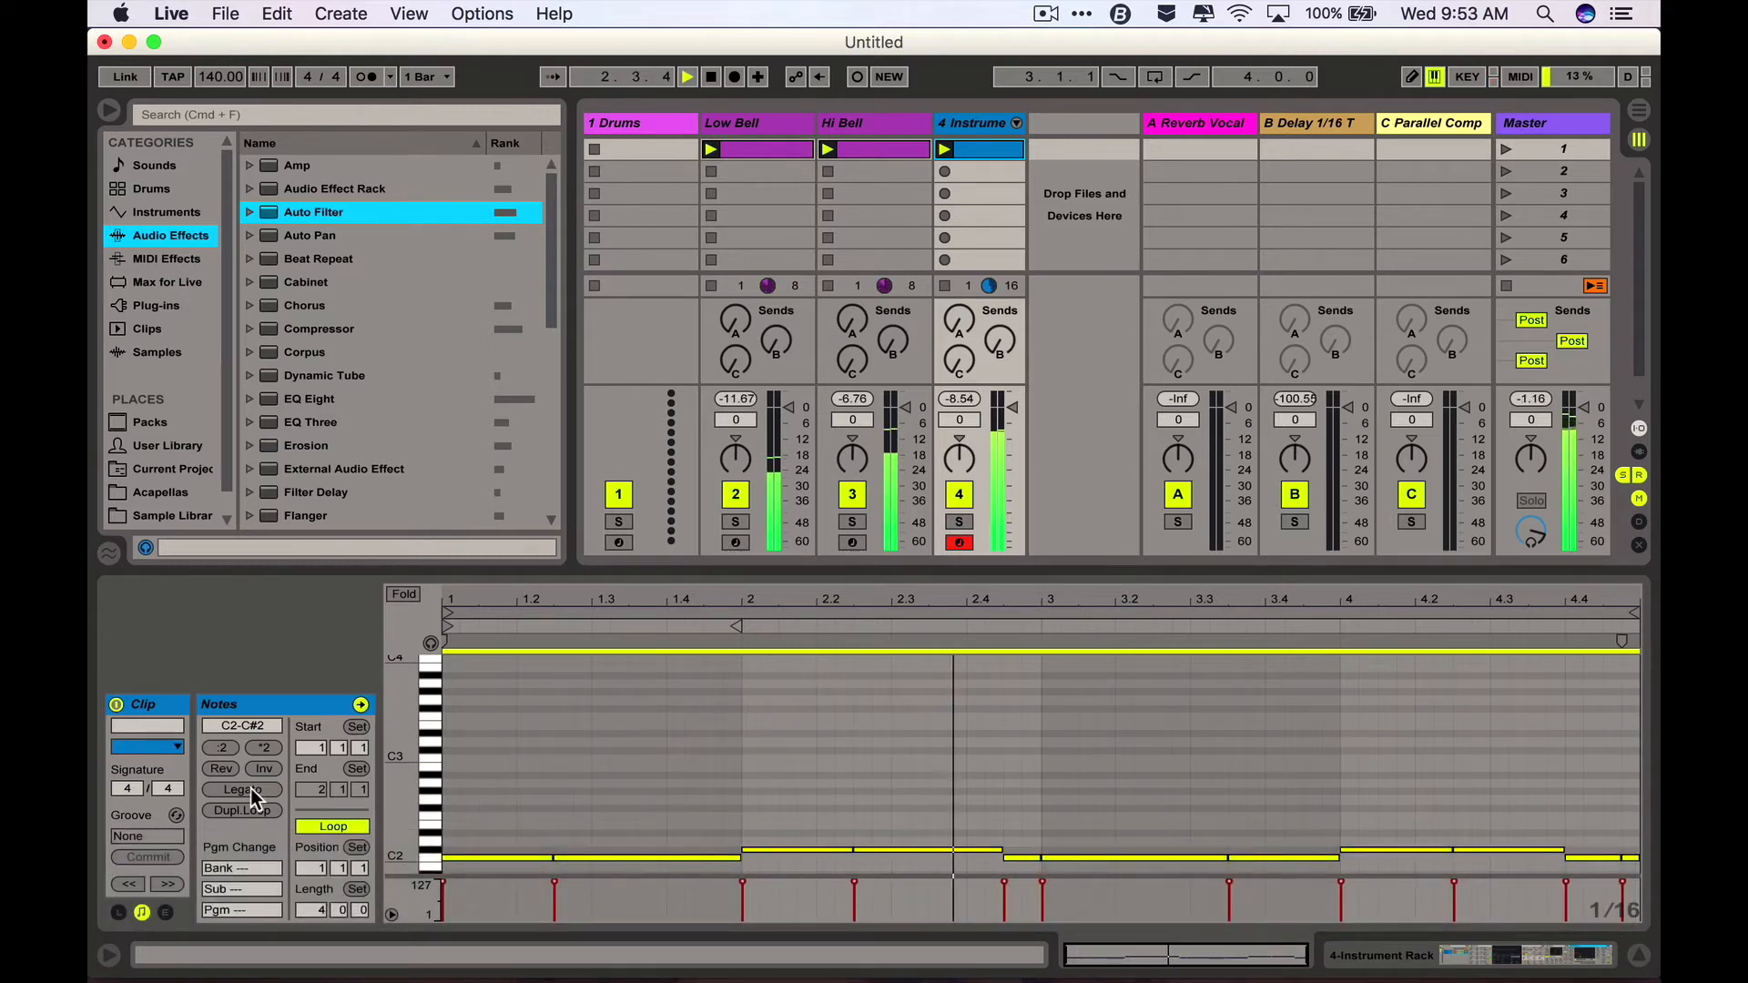
pyautogui.press('space')
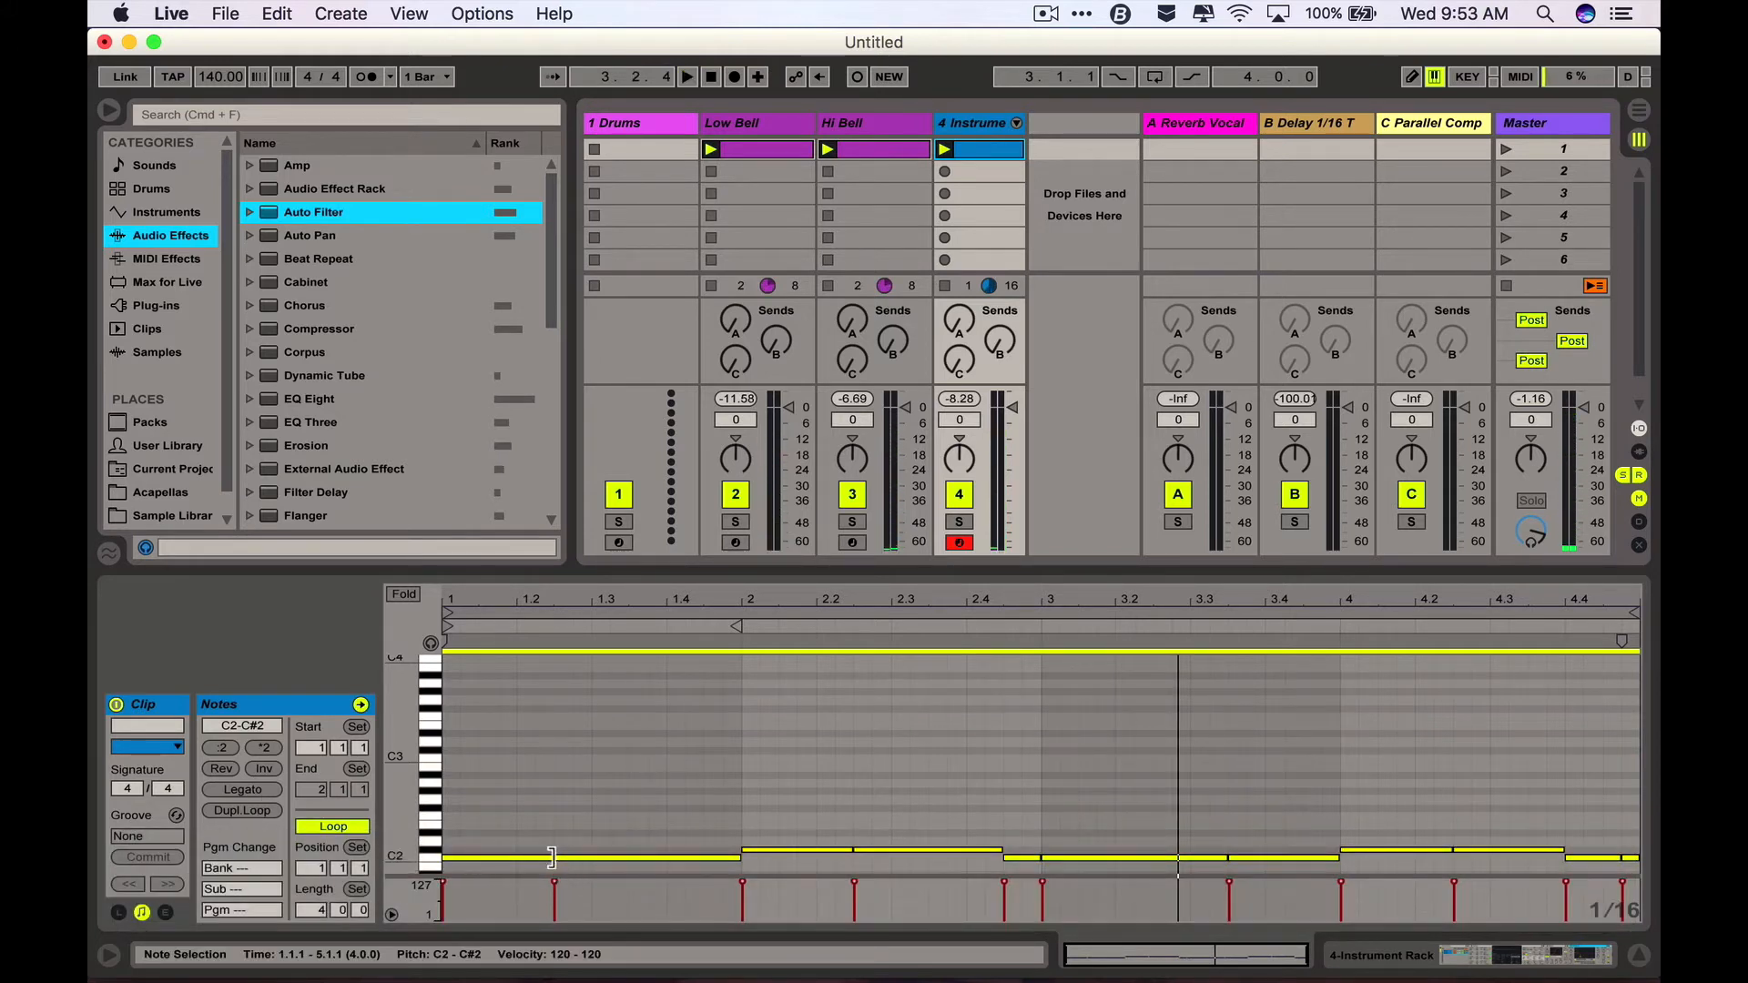
# - Shorten all bass notes slightly to leave small gaps between them and play the clip with the bells
pyautogui.moveTo(551, 857); pyautogui.dragTo(543, 857)
pyautogui.press('space')
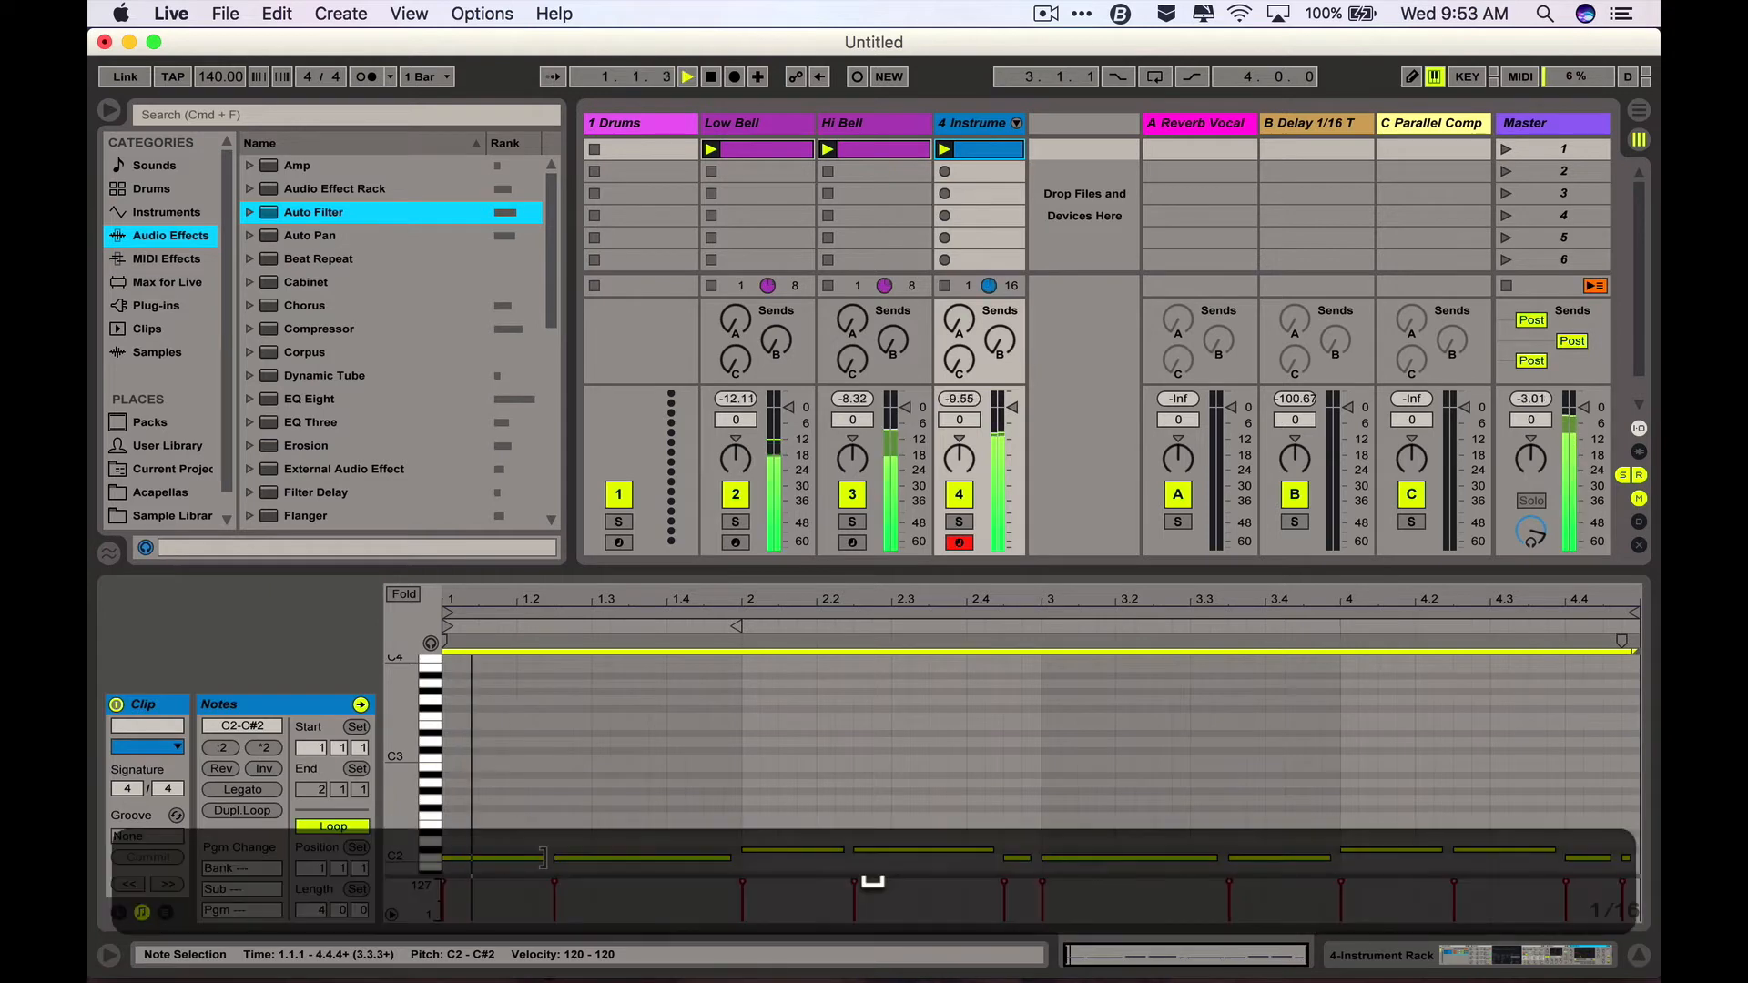
pyautogui.press('space')
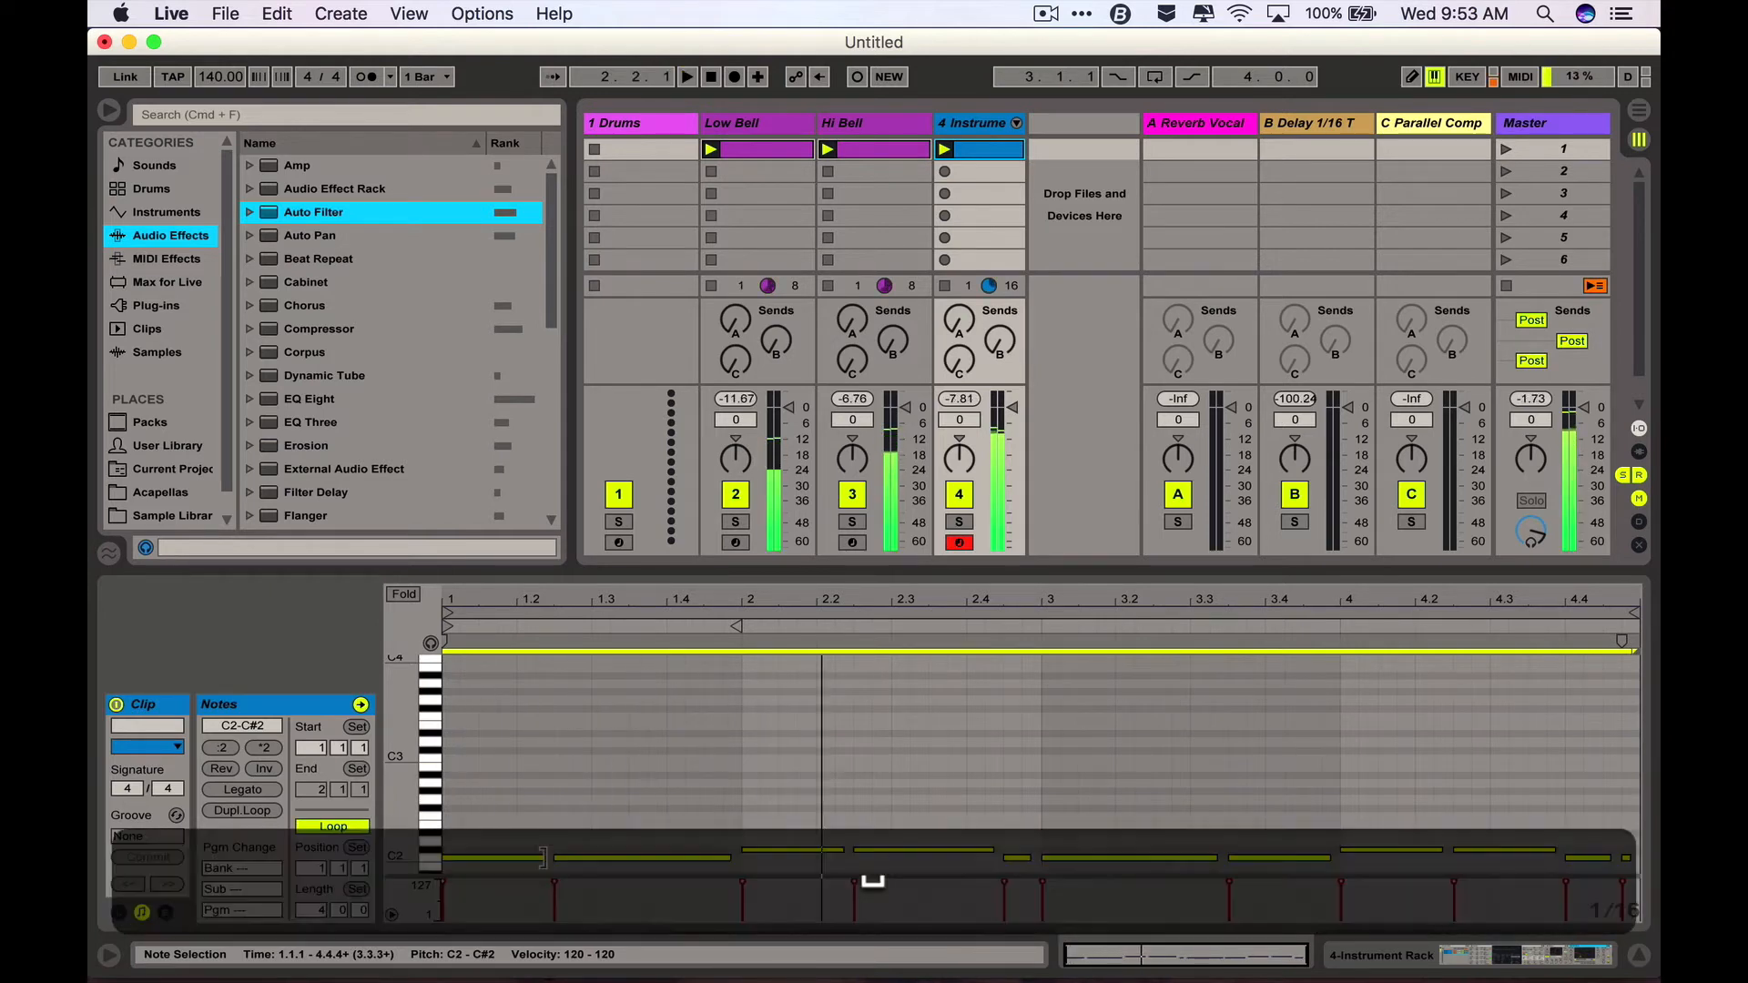
pyautogui.press('space')
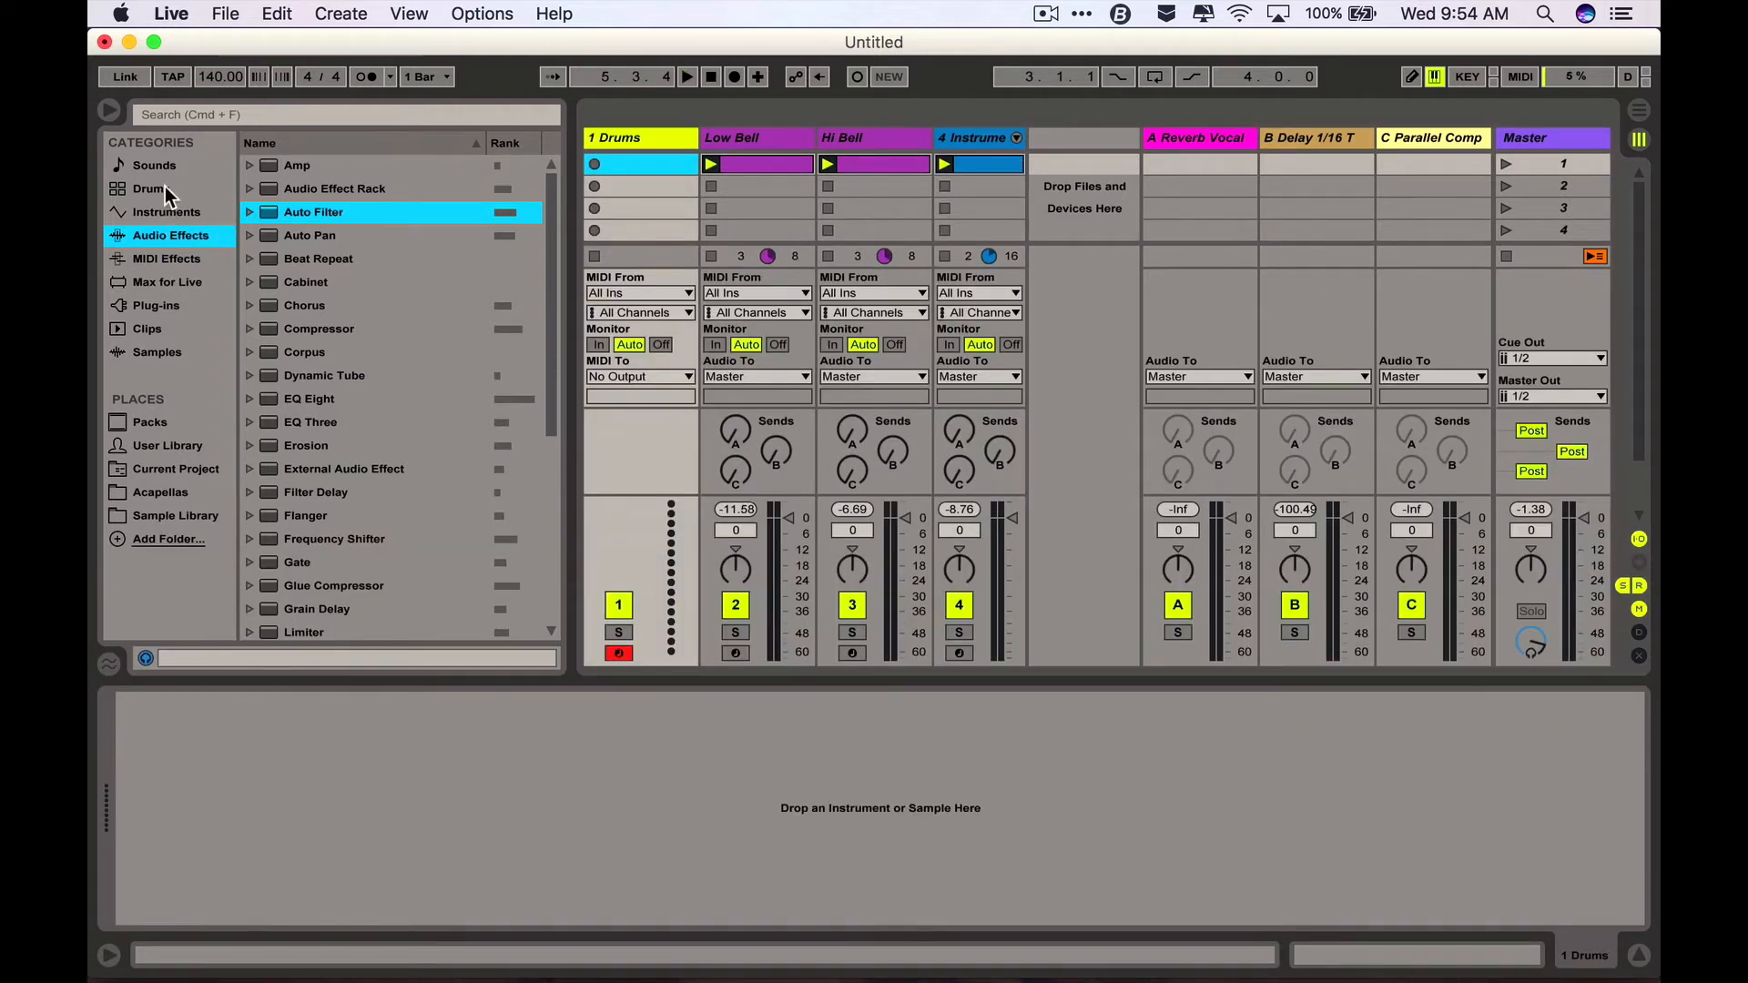
# - Audition the clap samples in the Drum Hits library from Clap BitNighties down to Clap Fenk Dry
pyautogui.click(148, 188)
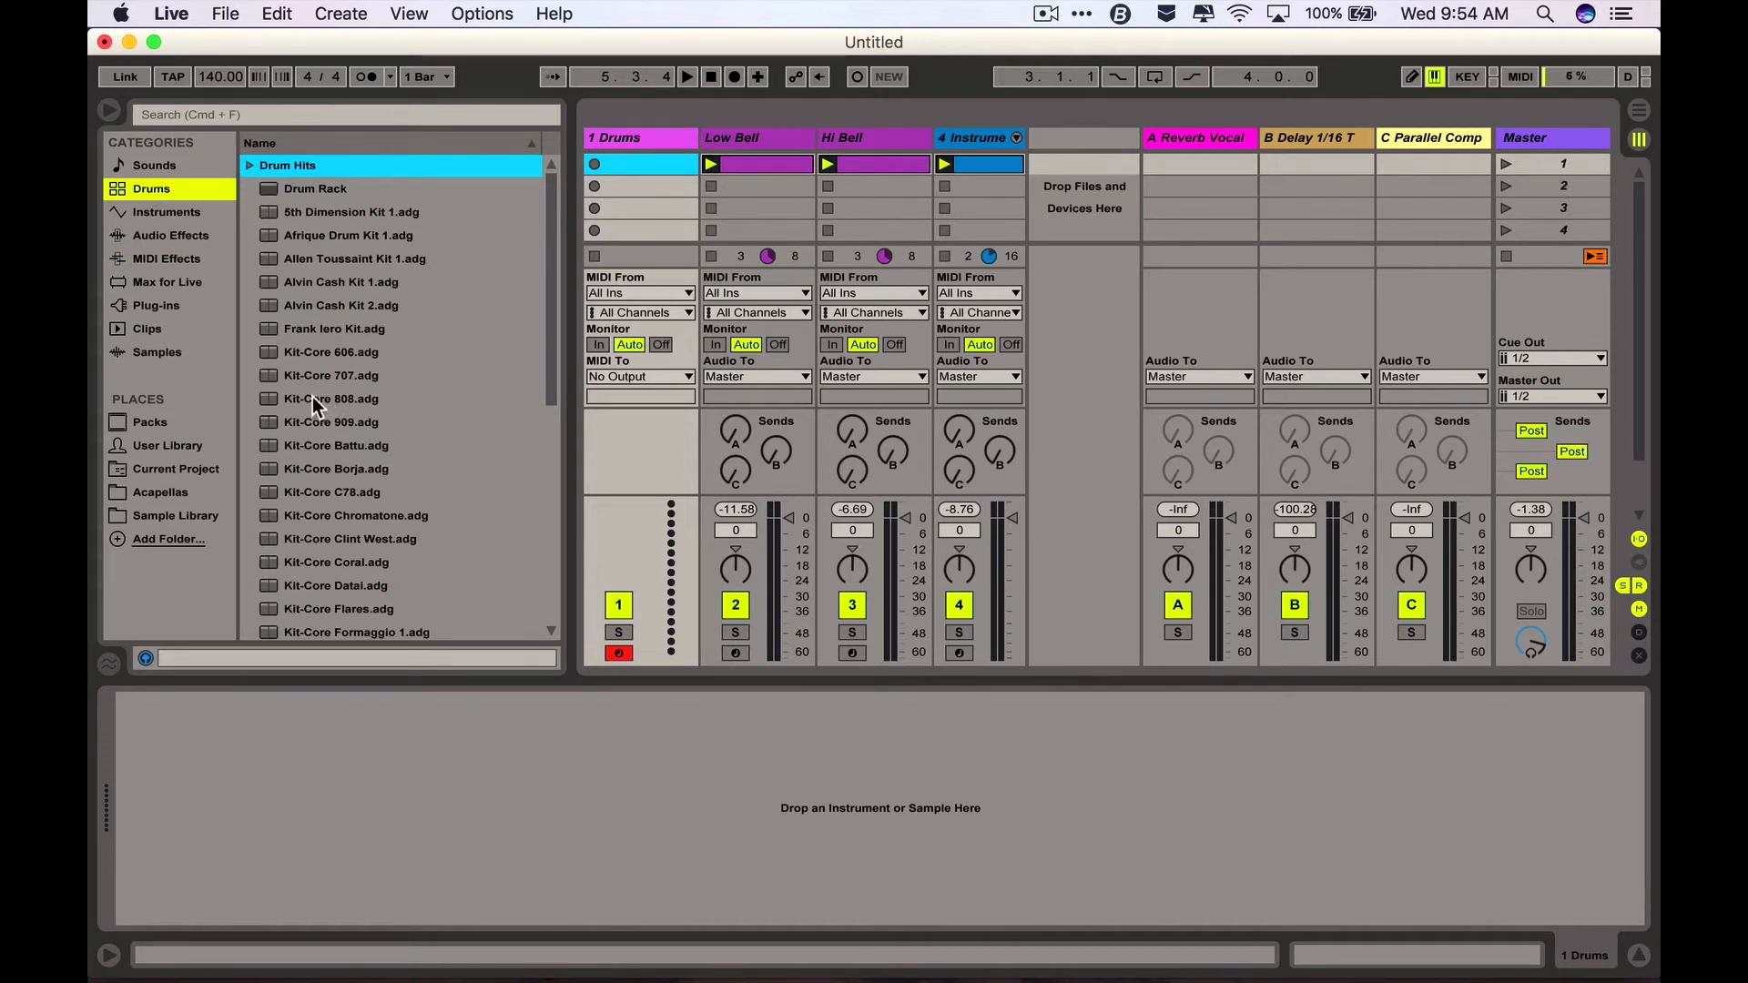
pyautogui.click(248, 165)
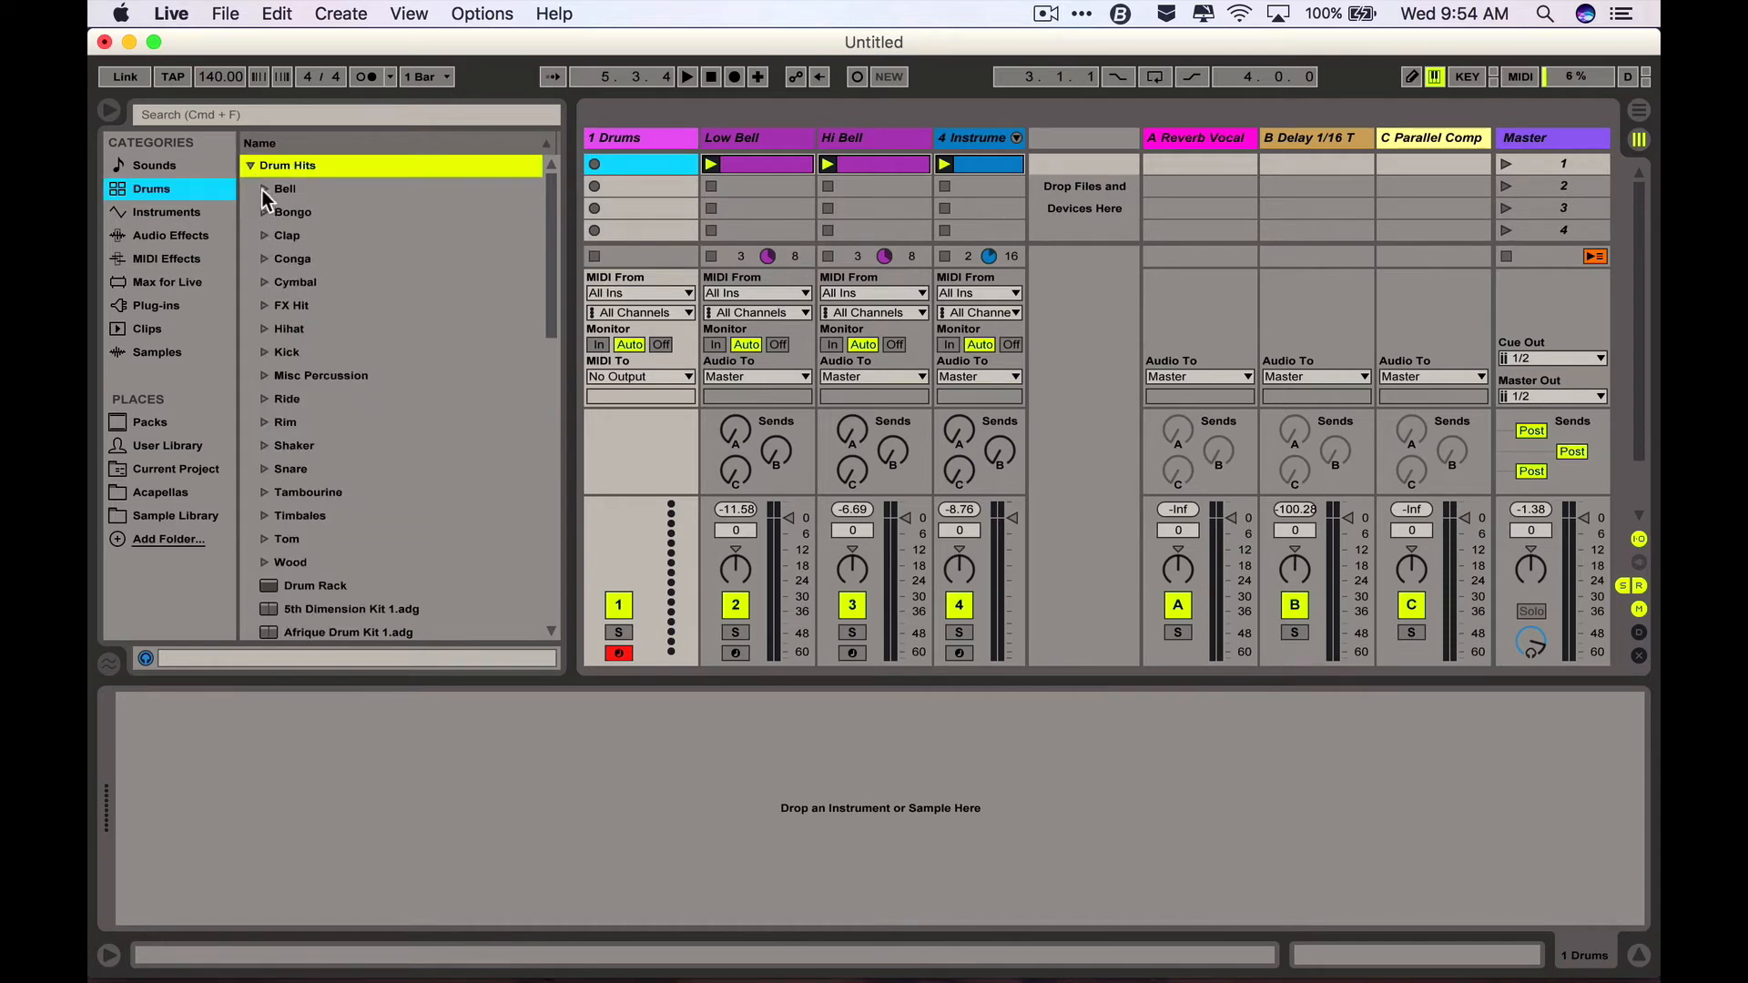
pyautogui.click(266, 235)
pyautogui.click(288, 376)
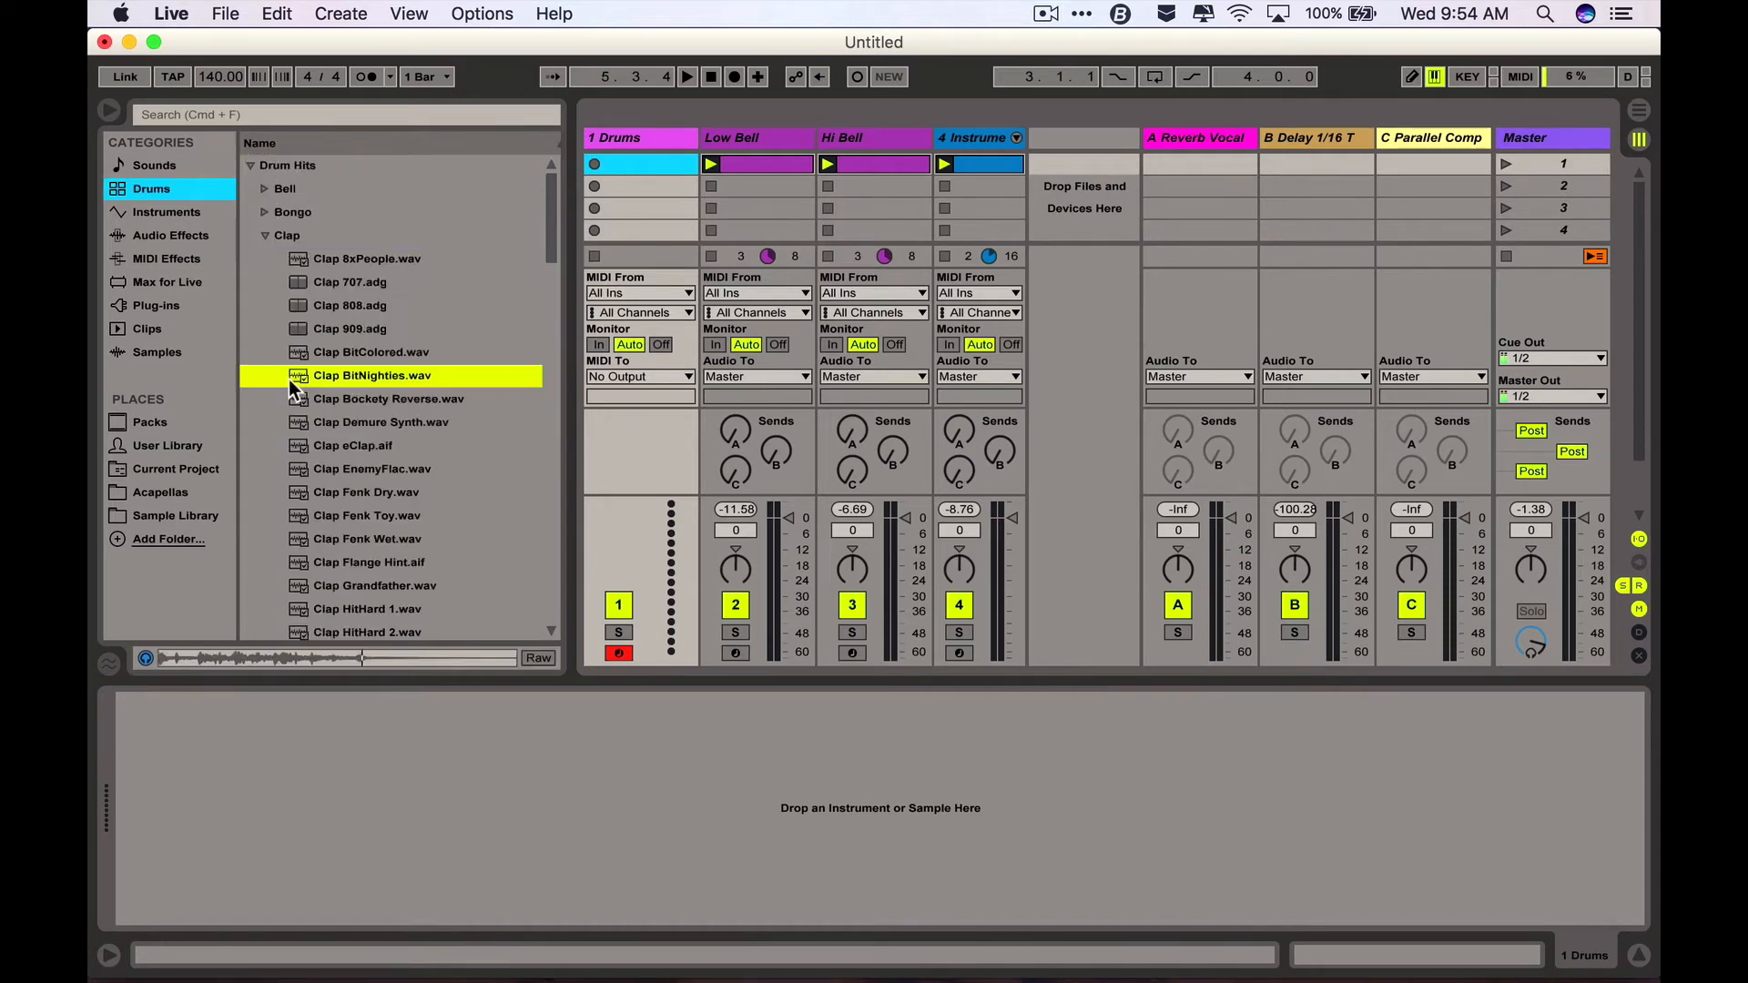
pyautogui.press('Down')
pyautogui.press('Down')
pyautogui.press('Down')
pyautogui.press('Down')
pyautogui.press('Down')
# - Load an empty Drum Rack onto the Drums track and place the Clap Fenk Dry sample on its D1 pad
pyautogui.click(250, 165)
pyautogui.doubleClick(284, 189)
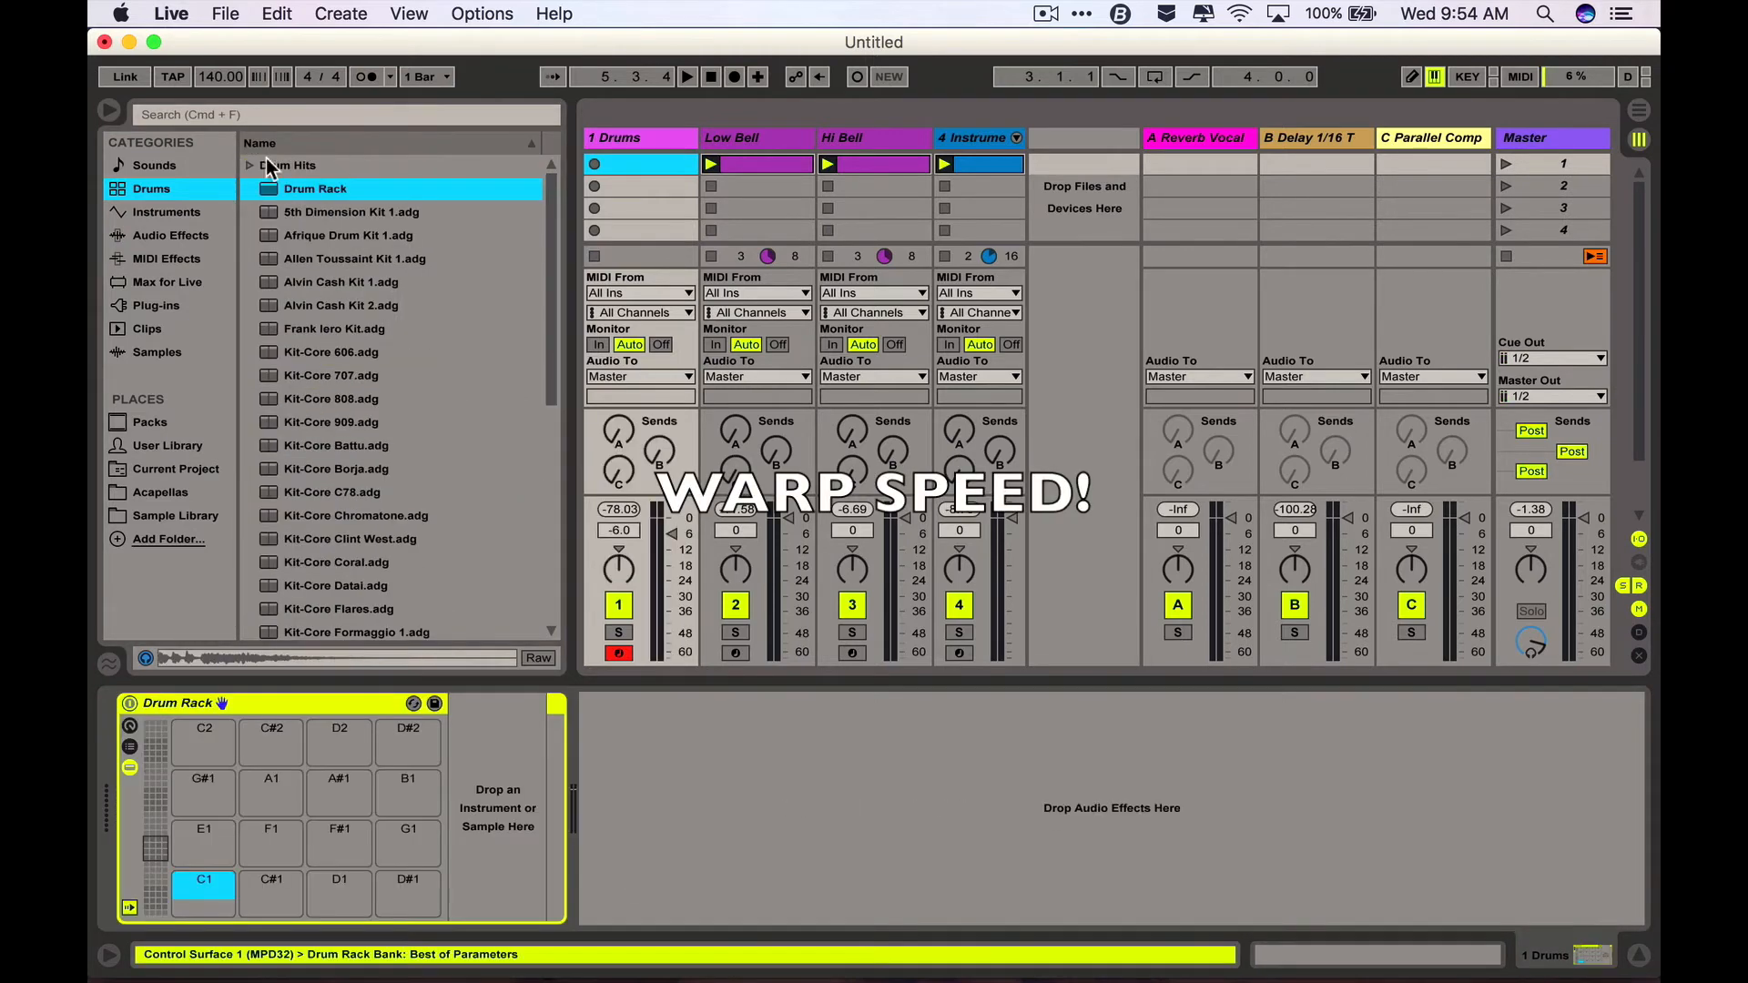
pyautogui.click(250, 165)
pyautogui.click(358, 497)
pyautogui.click(342, 517)
pyautogui.moveTo(343, 495); pyautogui.dragTo(336, 893)
# - Audition further clap samples down to Clap HugoClones
pyautogui.click(354, 526)
pyautogui.press('Down')
pyautogui.press('Down')
pyautogui.press('Down')
pyautogui.press('Down')
pyautogui.press('Down')
pyautogui.press('Down')
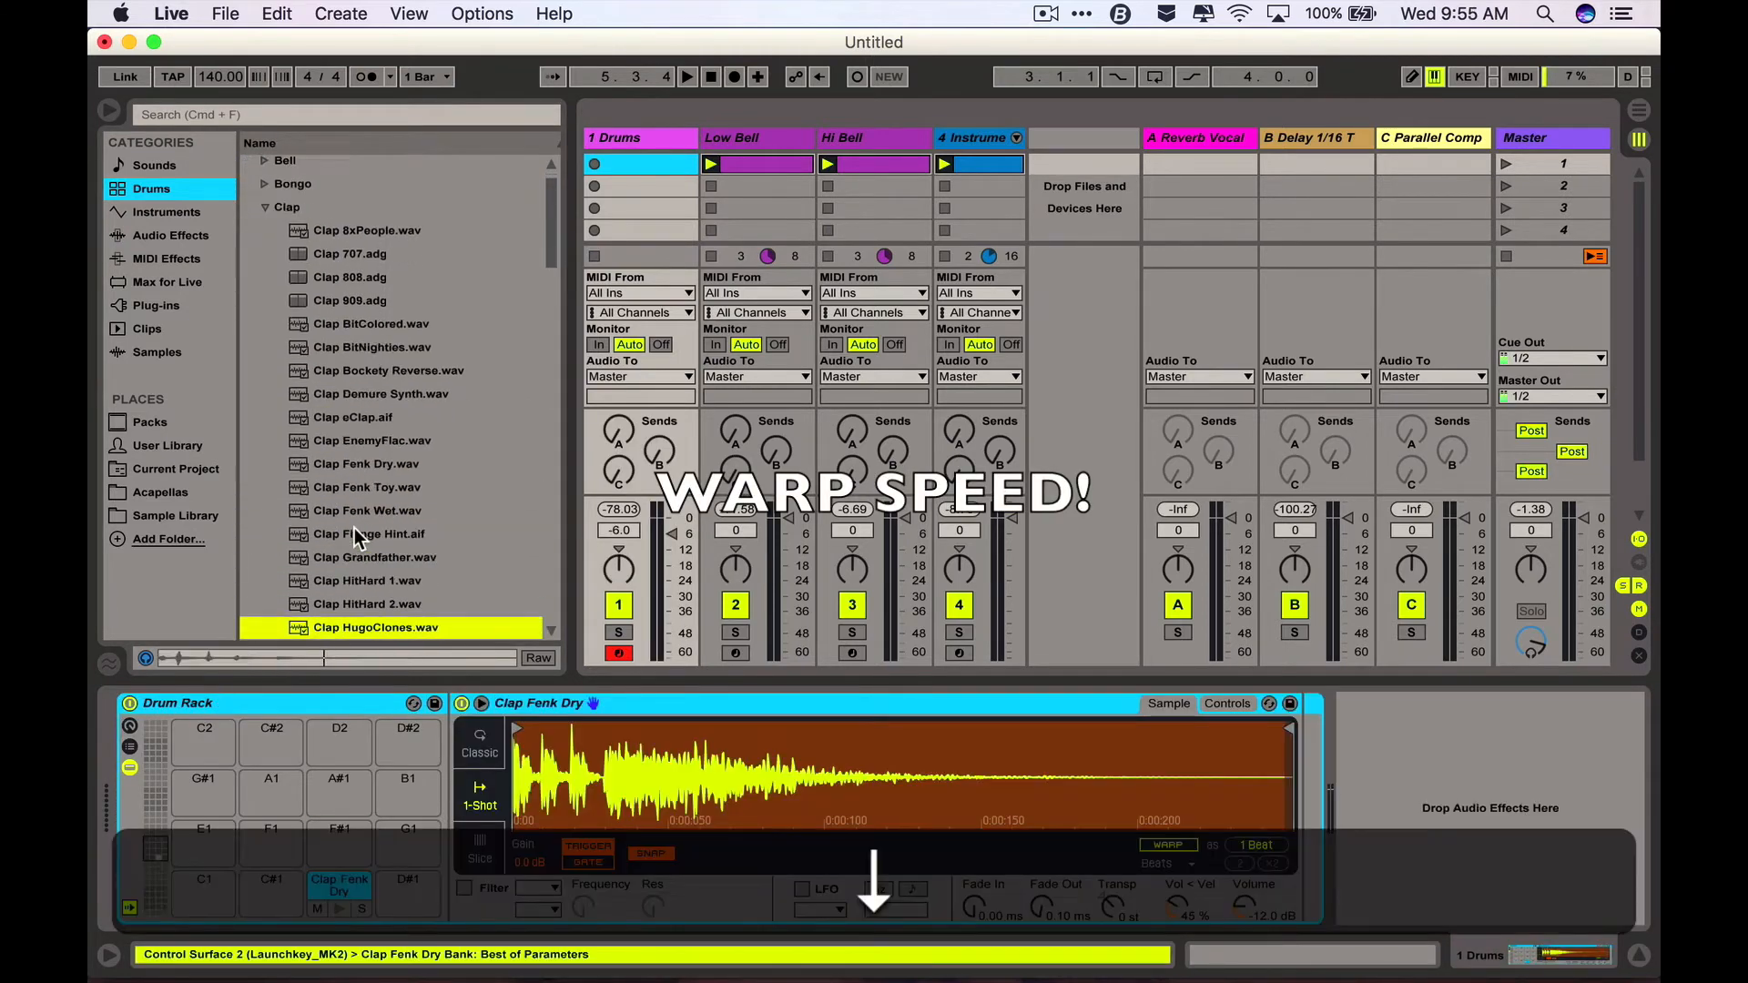
# - Collapse the Clap folder in the Drum Hits library and expand the Snare folder
pyautogui.press('Left')
pyautogui.press('Down')
pyautogui.press('Down')
pyautogui.press('Down')
pyautogui.press('Down')
pyautogui.press('Down')
pyautogui.press('Down')
pyautogui.press('Down')
pyautogui.press('Down')
pyautogui.press('Down')
pyautogui.press('Down')
pyautogui.press('Right')
# - Audition the snare samples one after another down to Snare-BritishVintage-Stick-Hit-Hard
pyautogui.press('Down')
pyautogui.press('Down')
pyautogui.press('Down')
pyautogui.press('Down')
pyautogui.press('Down')
pyautogui.press('Down')
pyautogui.press('Down')
pyautogui.press('Down')
pyautogui.press('Down')
pyautogui.press('Down')
pyautogui.press('Down')
pyautogui.press('Down')
pyautogui.press('Down')
pyautogui.press('Down')
pyautogui.press('Down')
pyautogui.press('Down')
pyautogui.press('Down')
pyautogui.press('Down')
pyautogui.press('Down')
pyautogui.press('Down')
pyautogui.press('Down')
pyautogui.press('Down')
pyautogui.press('Down')
pyautogui.press('Down')
pyautogui.press('Down')
pyautogui.press('Down')
pyautogui.press('Down')
pyautogui.press('Right')
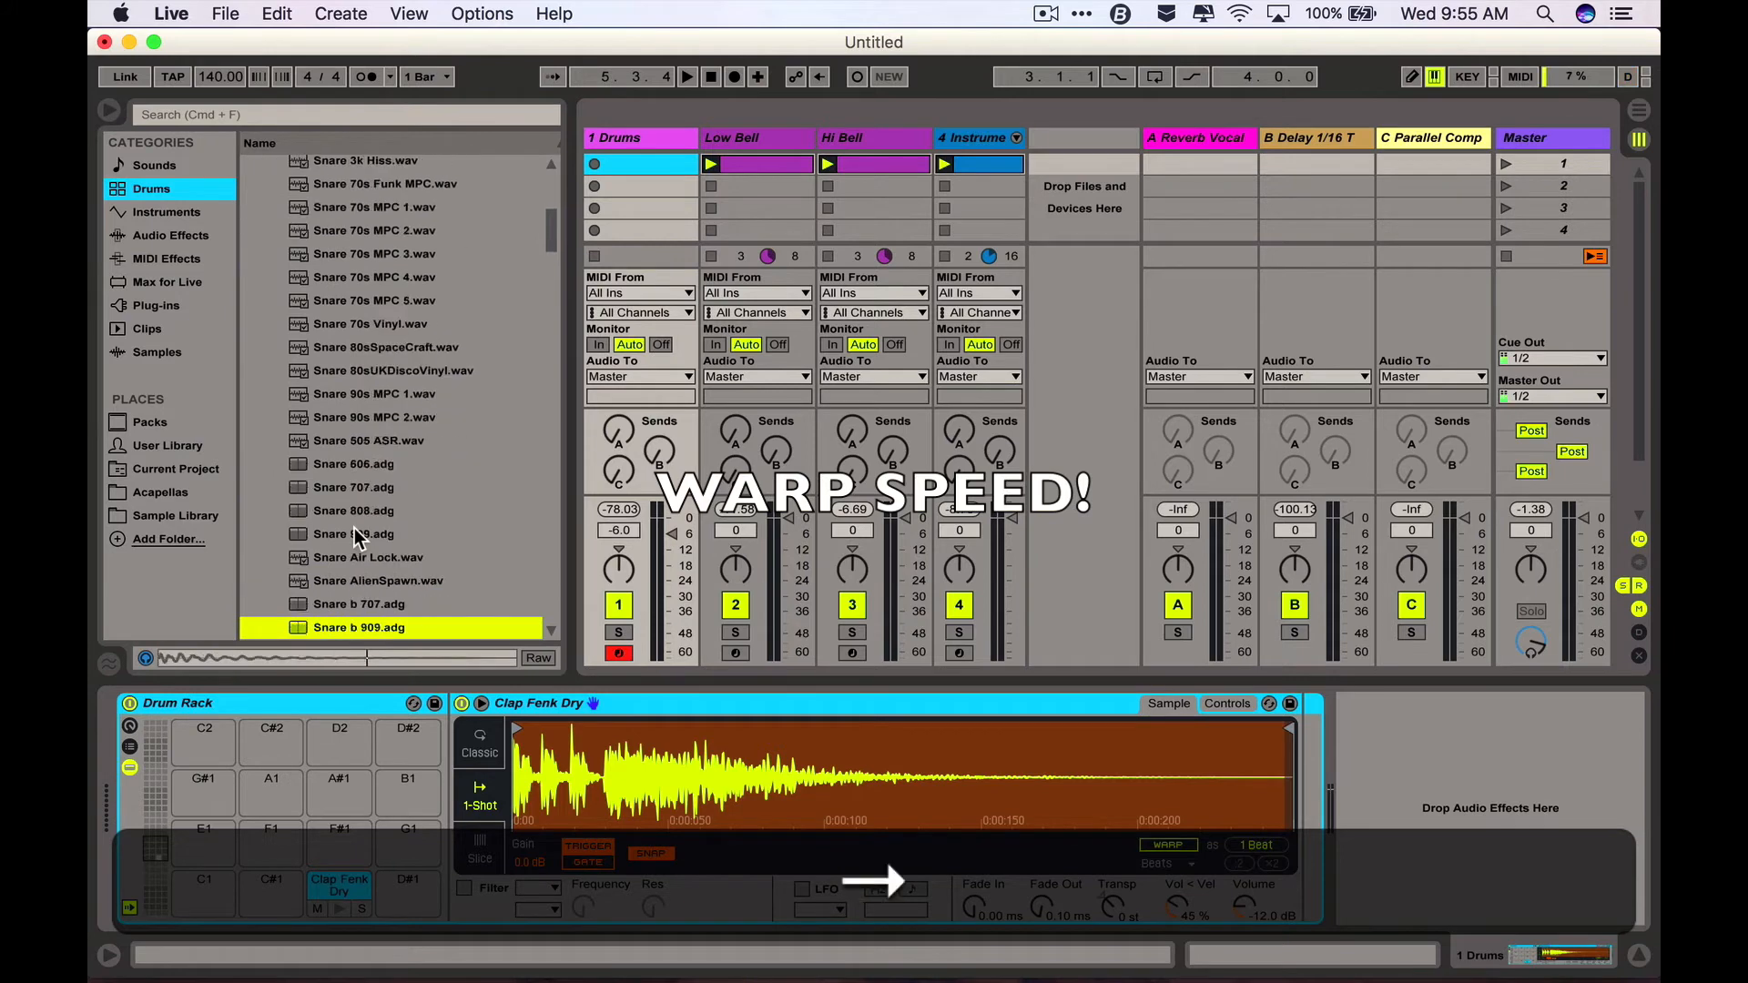
pyautogui.press('Down')
pyautogui.press('Down')
pyautogui.press('Down')
pyautogui.press('Down')
pyautogui.press('Down')
pyautogui.press('Down')
pyautogui.press('Down')
pyautogui.press('Down')
pyautogui.press('Down')
pyautogui.press('Down')
pyautogui.press('Down')
pyautogui.press('Down')
pyautogui.press('Down')
pyautogui.press('Down')
pyautogui.press('Down')
pyautogui.press('Down')
pyautogui.press('Down')
pyautogui.press('Down')
pyautogui.press('Down')
pyautogui.press('Down')
pyautogui.press('Down')
pyautogui.press('Down')
pyautogui.press('Down')
pyautogui.press('Down')
pyautogui.press('Down')
pyautogui.press('Down')
pyautogui.press('Down')
pyautogui.press('Down')
pyautogui.press('Down')
pyautogui.press('Down')
pyautogui.press('Down')
pyautogui.press('Down')
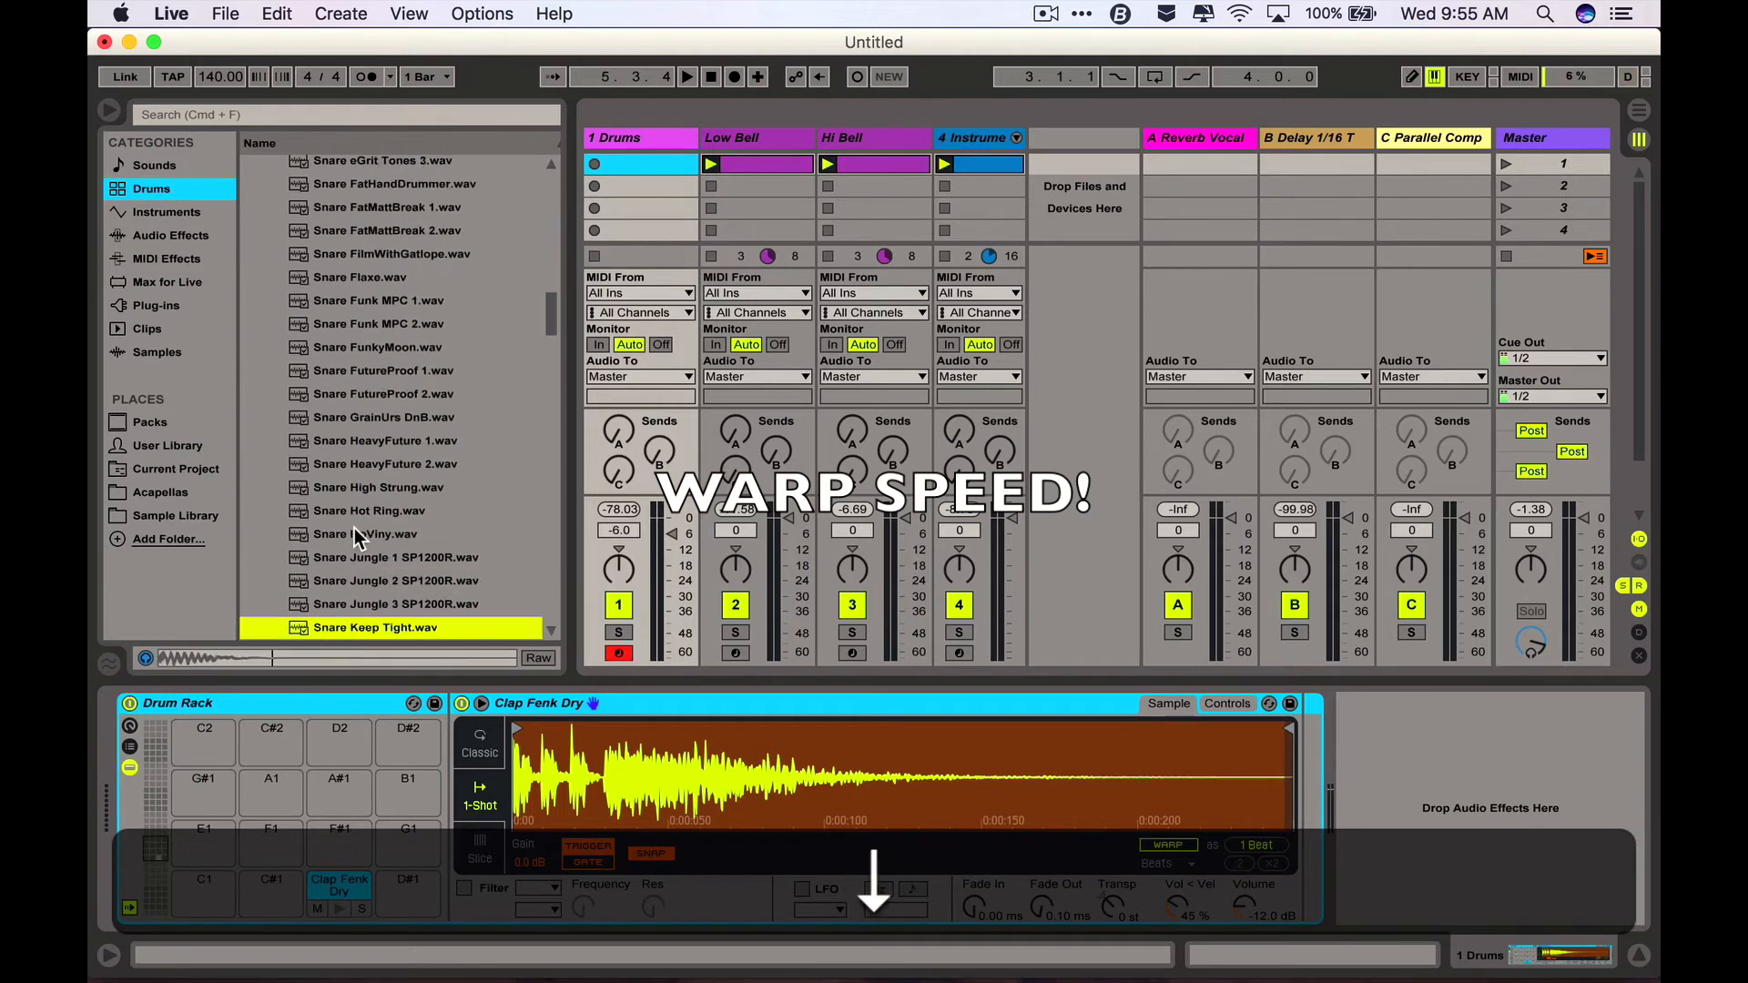
pyautogui.press('Right')
pyautogui.press('Down')
pyautogui.press('Down')
pyautogui.press('Down')
pyautogui.press('Down')
pyautogui.press('Down')
pyautogui.press('Down')
pyautogui.press('Down')
pyautogui.press('Down')
pyautogui.press('Down')
pyautogui.press('Down')
pyautogui.press('Down')
pyautogui.press('Down')
pyautogui.press('Down')
pyautogui.press('Down')
pyautogui.press('Down')
pyautogui.press('Down')
pyautogui.press('Down')
pyautogui.press('Down')
pyautogui.press('Down')
pyautogui.press('Down')
pyautogui.press('Down')
pyautogui.press('Down')
pyautogui.press('Down')
pyautogui.press('Down')
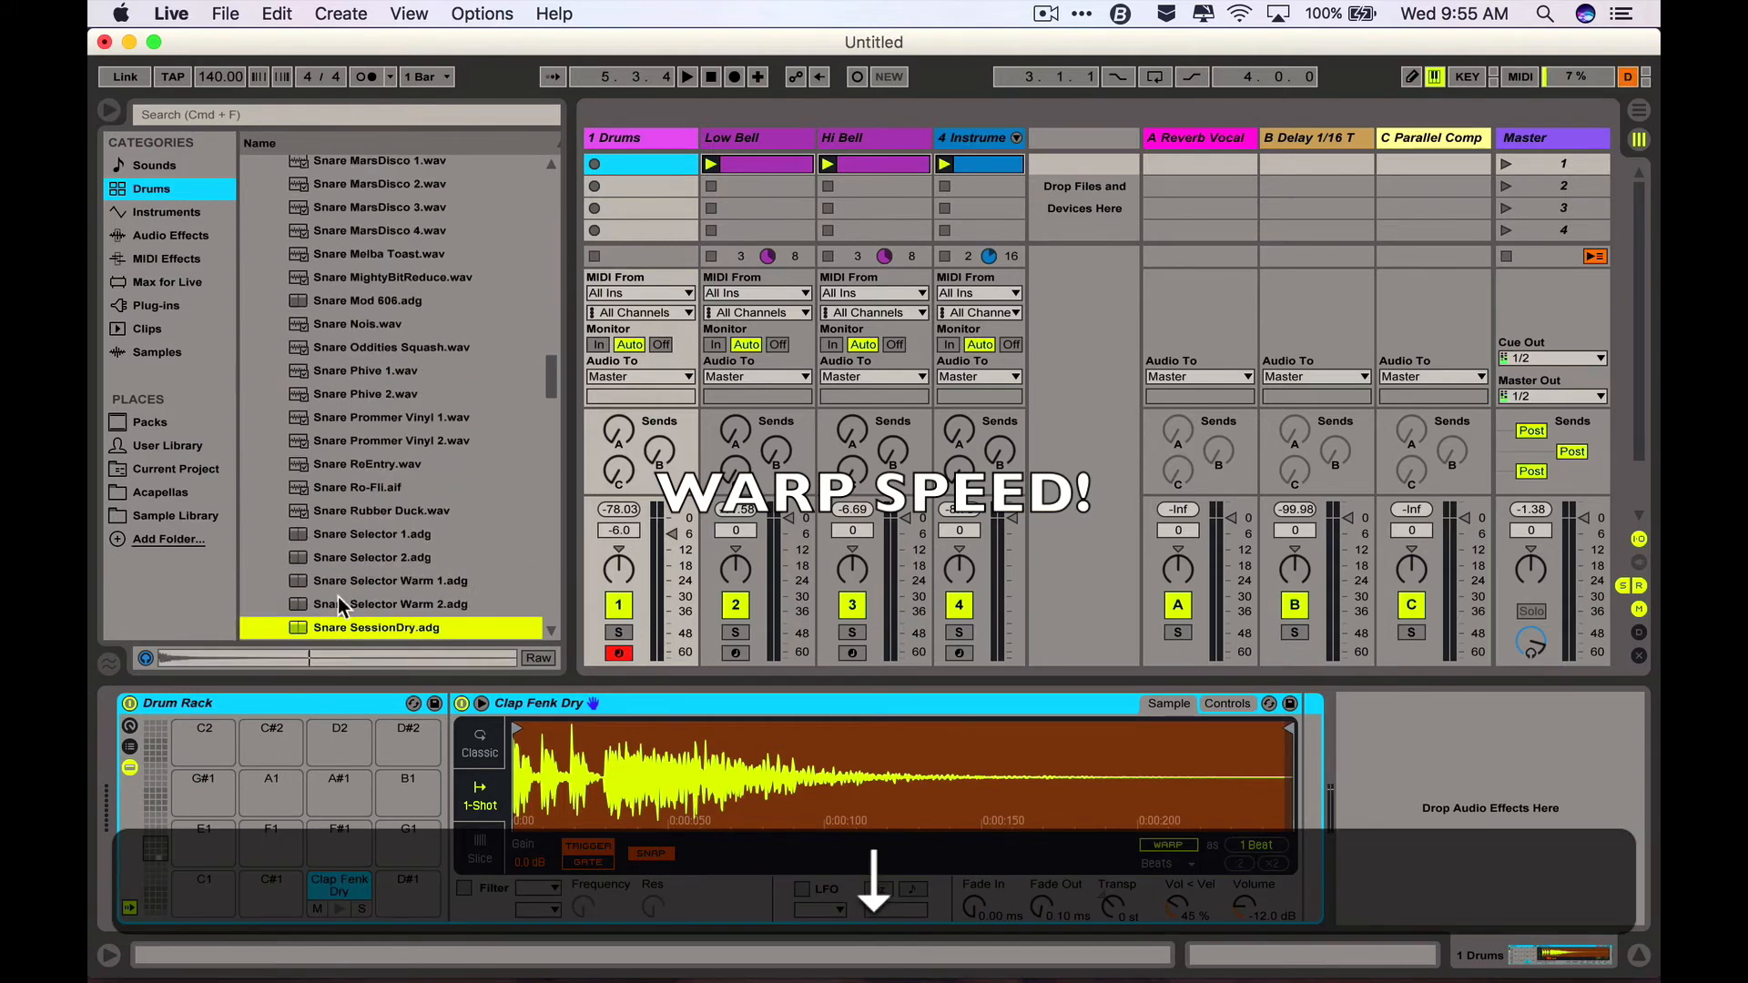
pyautogui.press('Right')
pyautogui.press('Down')
pyautogui.press('Down')
pyautogui.press('Down')
pyautogui.press('Down')
pyautogui.press('Down')
pyautogui.press('Down')
pyautogui.press('Down')
pyautogui.press('Down')
pyautogui.press('Down')
pyautogui.press('Down')
pyautogui.press('Down')
pyautogui.press('Down')
pyautogui.press('Down')
pyautogui.press('Down')
pyautogui.press('Down')
pyautogui.press('Down')
pyautogui.press('Down')
pyautogui.press('Down')
pyautogui.press('Down')
pyautogui.press('Down')
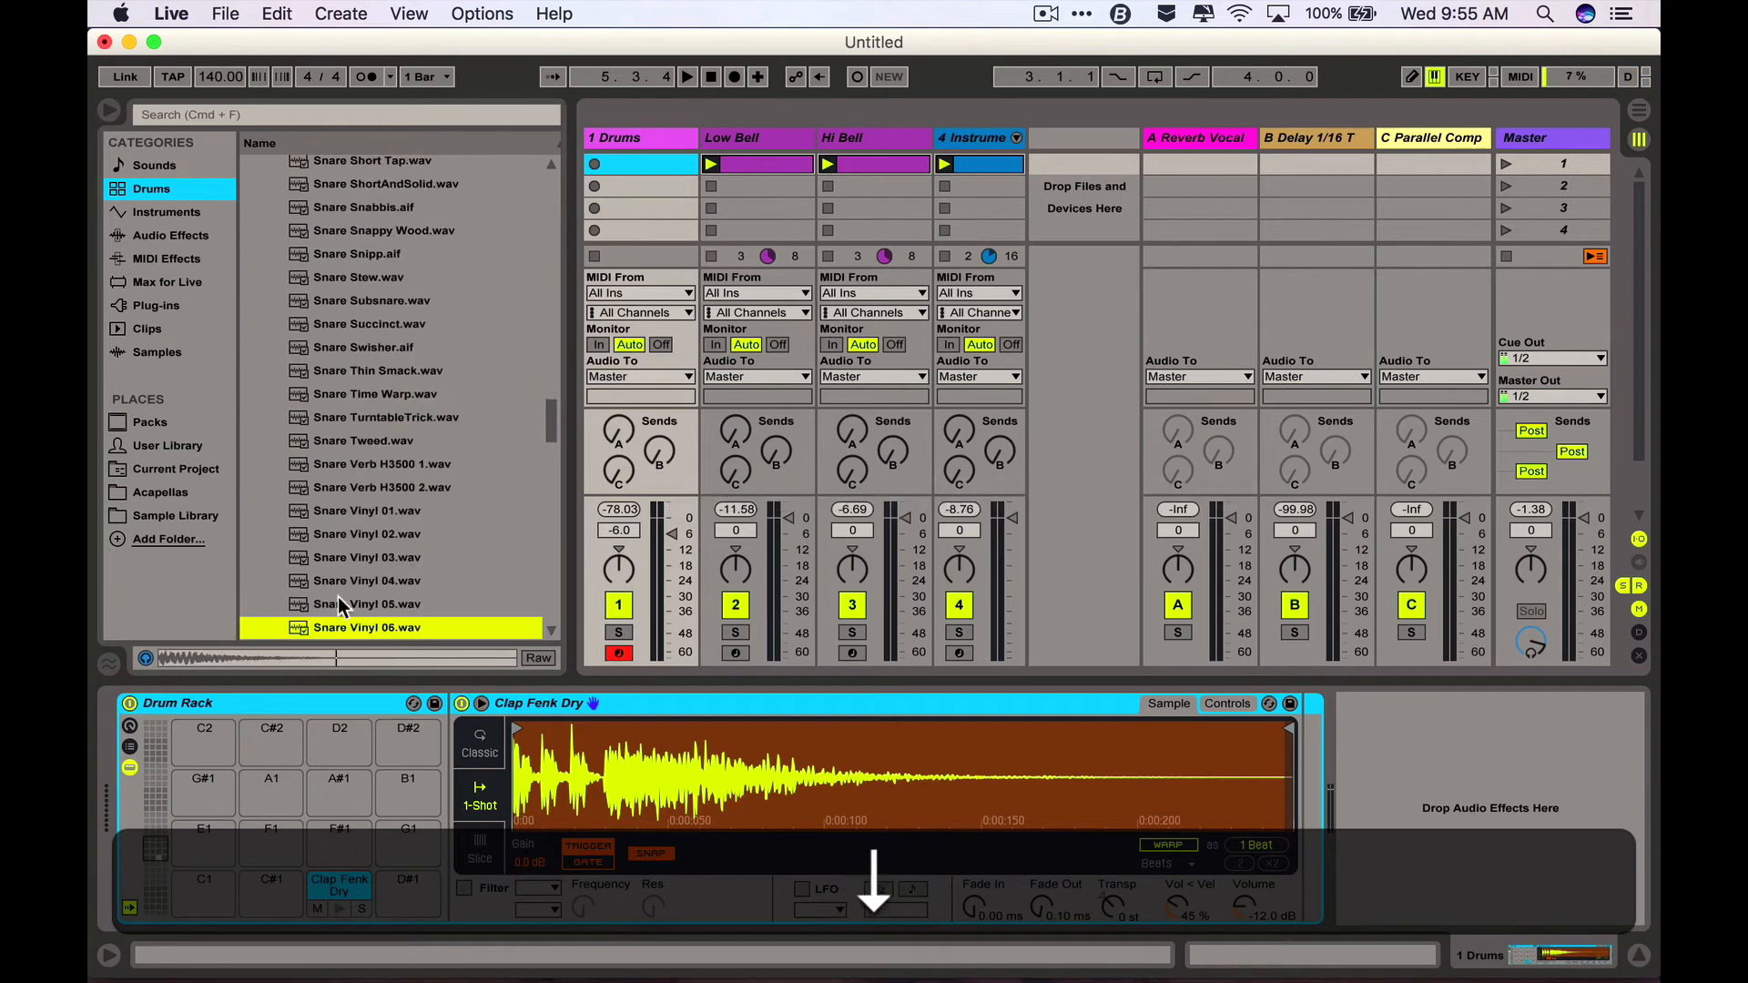
pyautogui.press('Down')
pyautogui.press('Down')
pyautogui.press('Down')
pyautogui.press('Down')
pyautogui.press('Down')
pyautogui.press('Down')
pyautogui.press('Down')
pyautogui.press('Down')
pyautogui.press('Down')
pyautogui.press('Down')
pyautogui.press('Down')
pyautogui.press('Down')
pyautogui.press('Down')
pyautogui.press('Down')
pyautogui.press('Down')
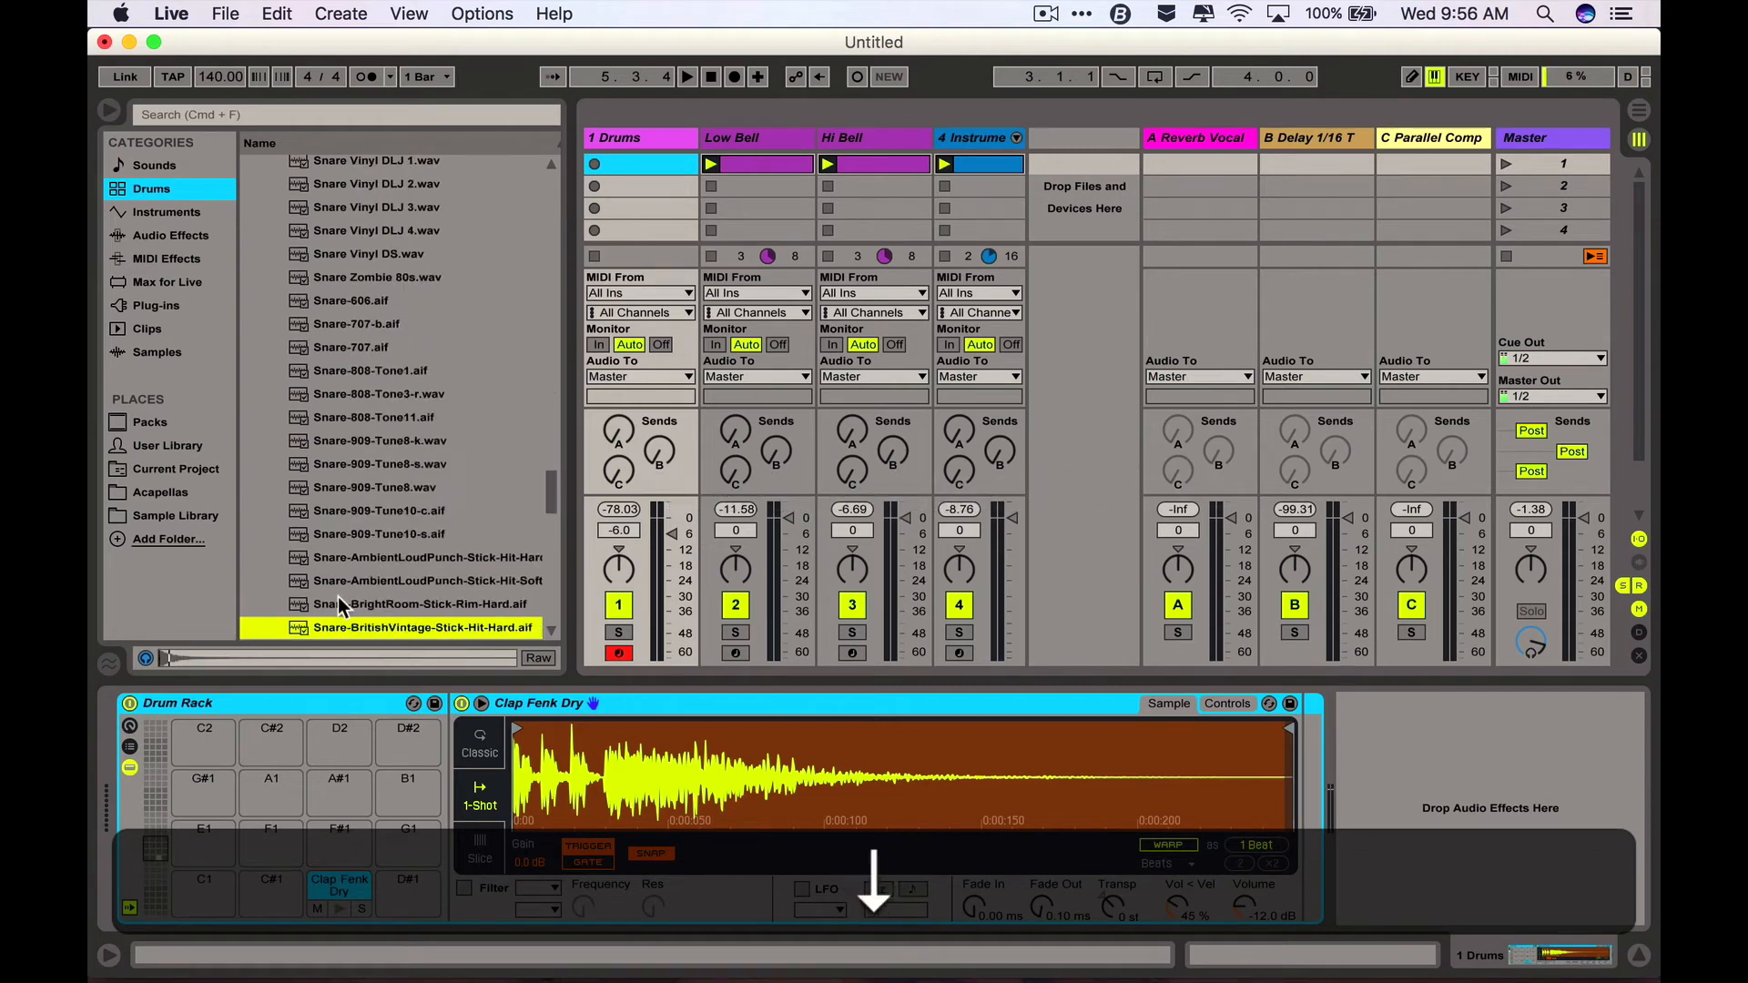
# - Load the Snare-C78 sample onto the D#1 pad of the Drum Rack
pyautogui.press('Up')
pyautogui.press('Return')
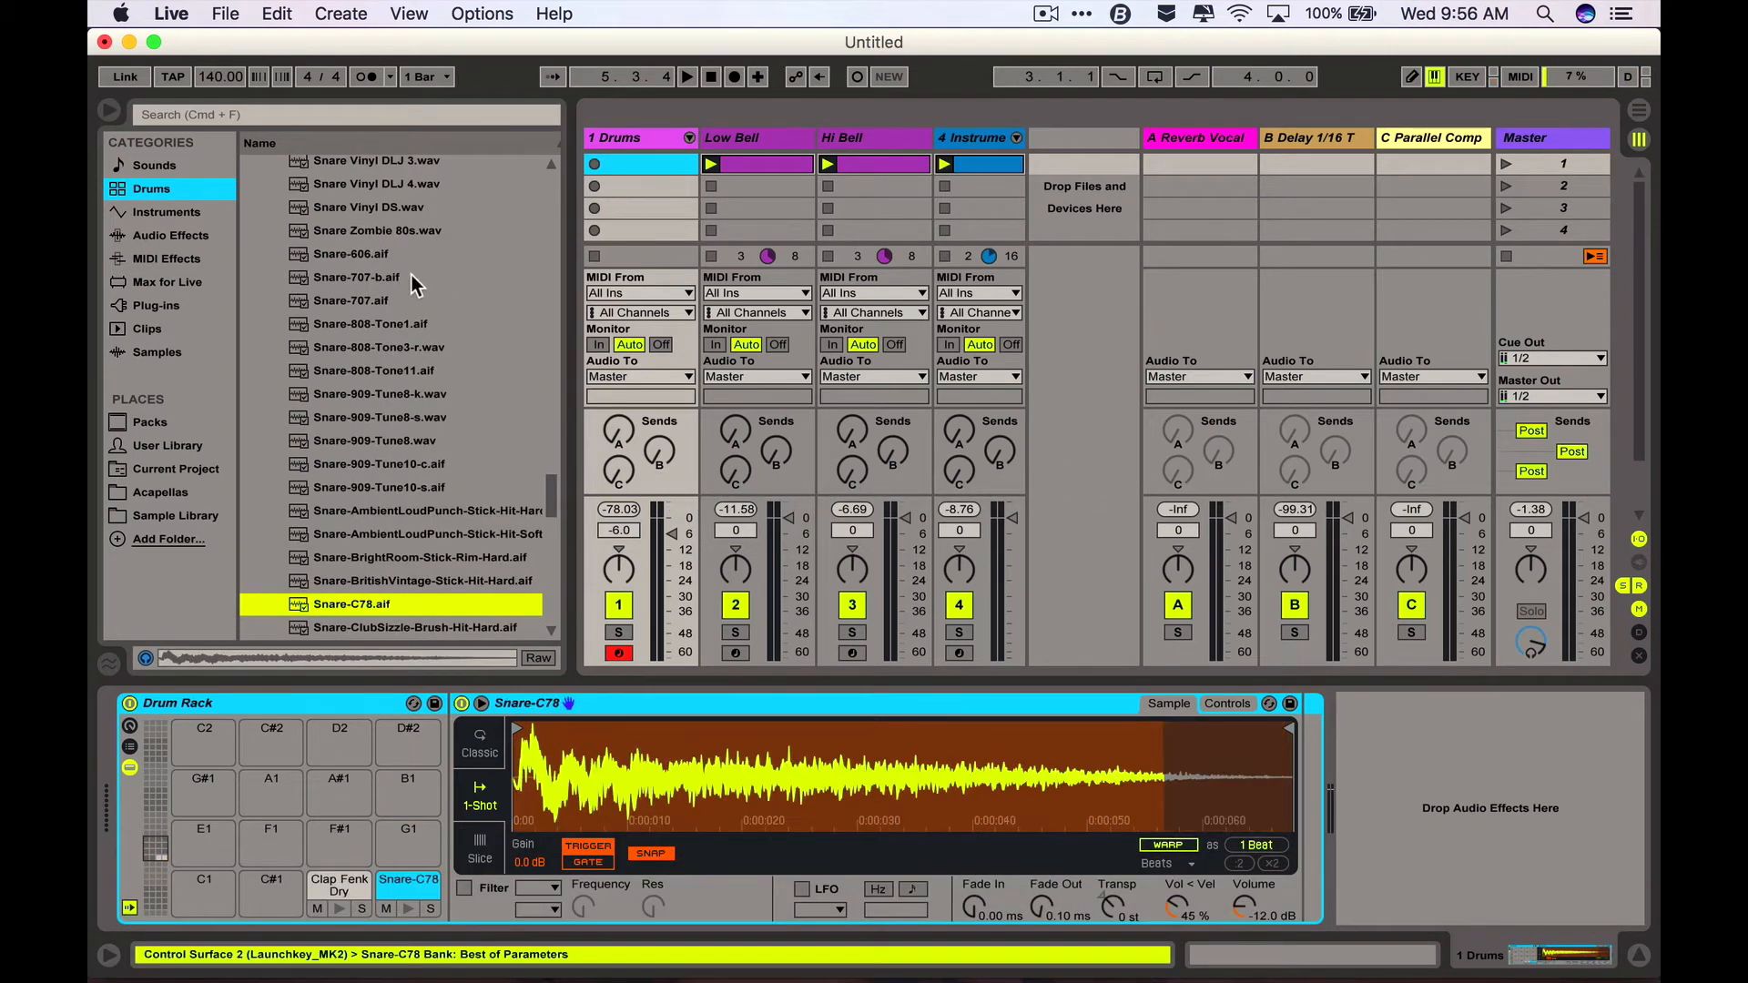
# - Compare the 808 snare samples and place Snare-808-Tone3-r on the Drum Rack's E1 pad
pyautogui.click(359, 370)
pyautogui.press('Up')
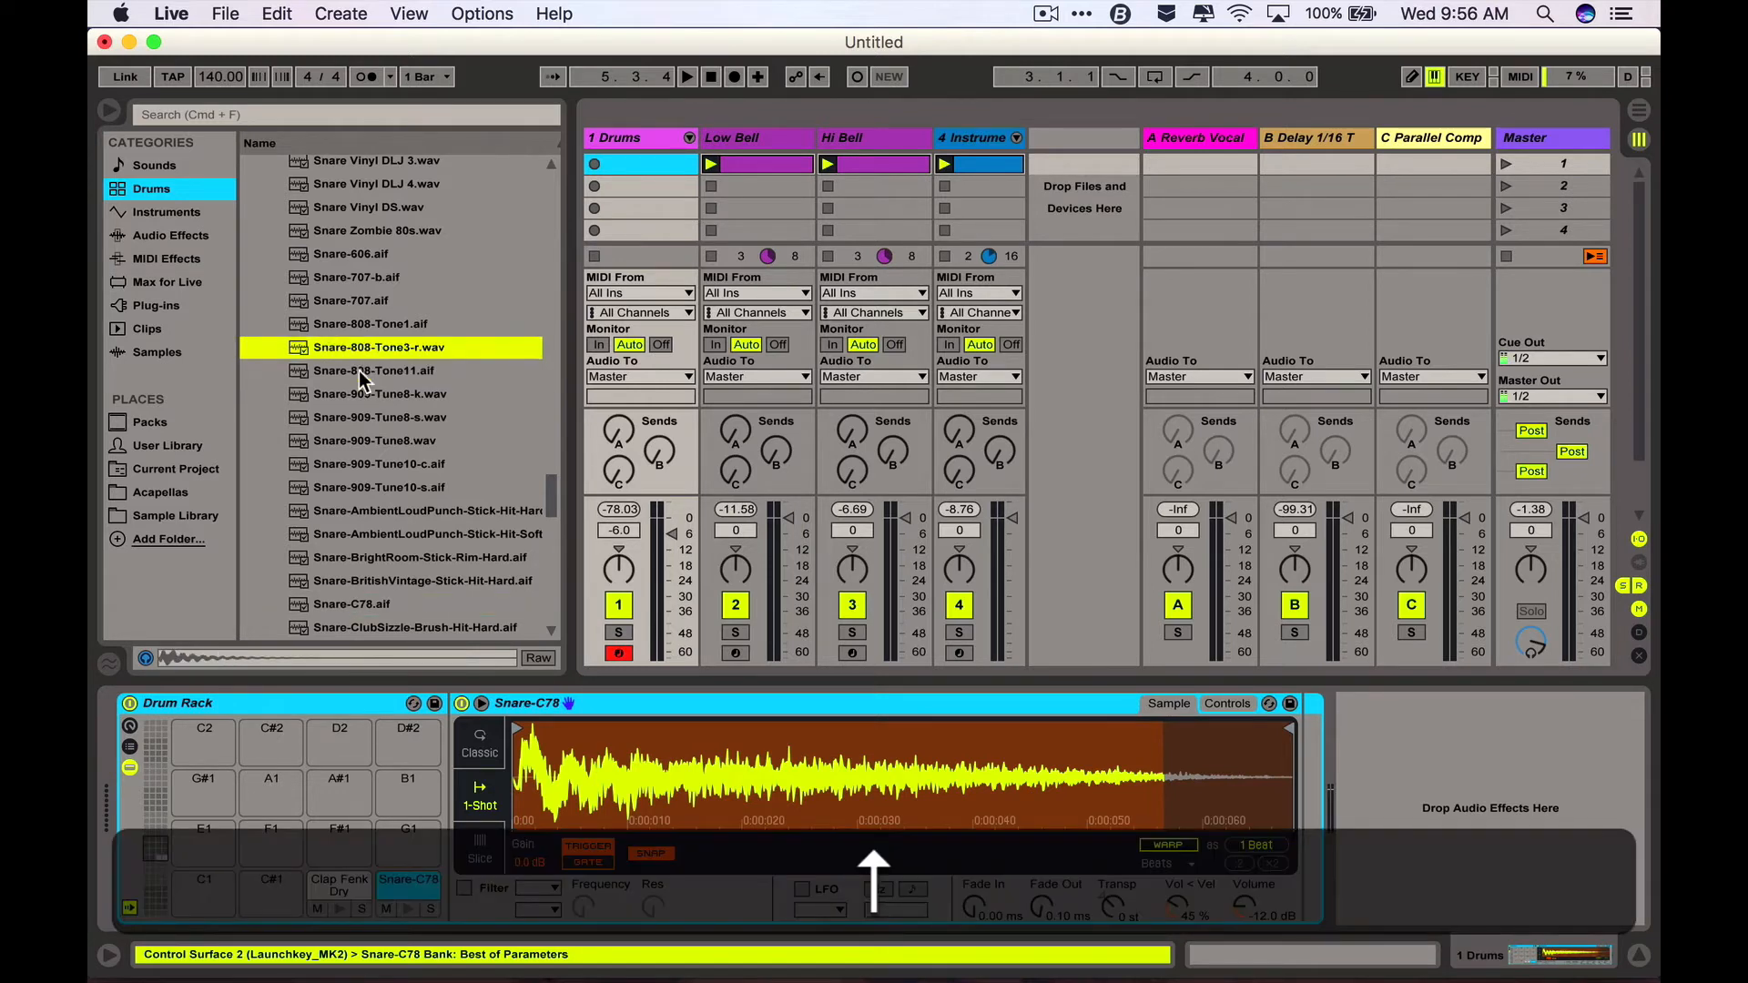
pyautogui.press('Up')
pyautogui.press('Down')
pyautogui.press('Right')
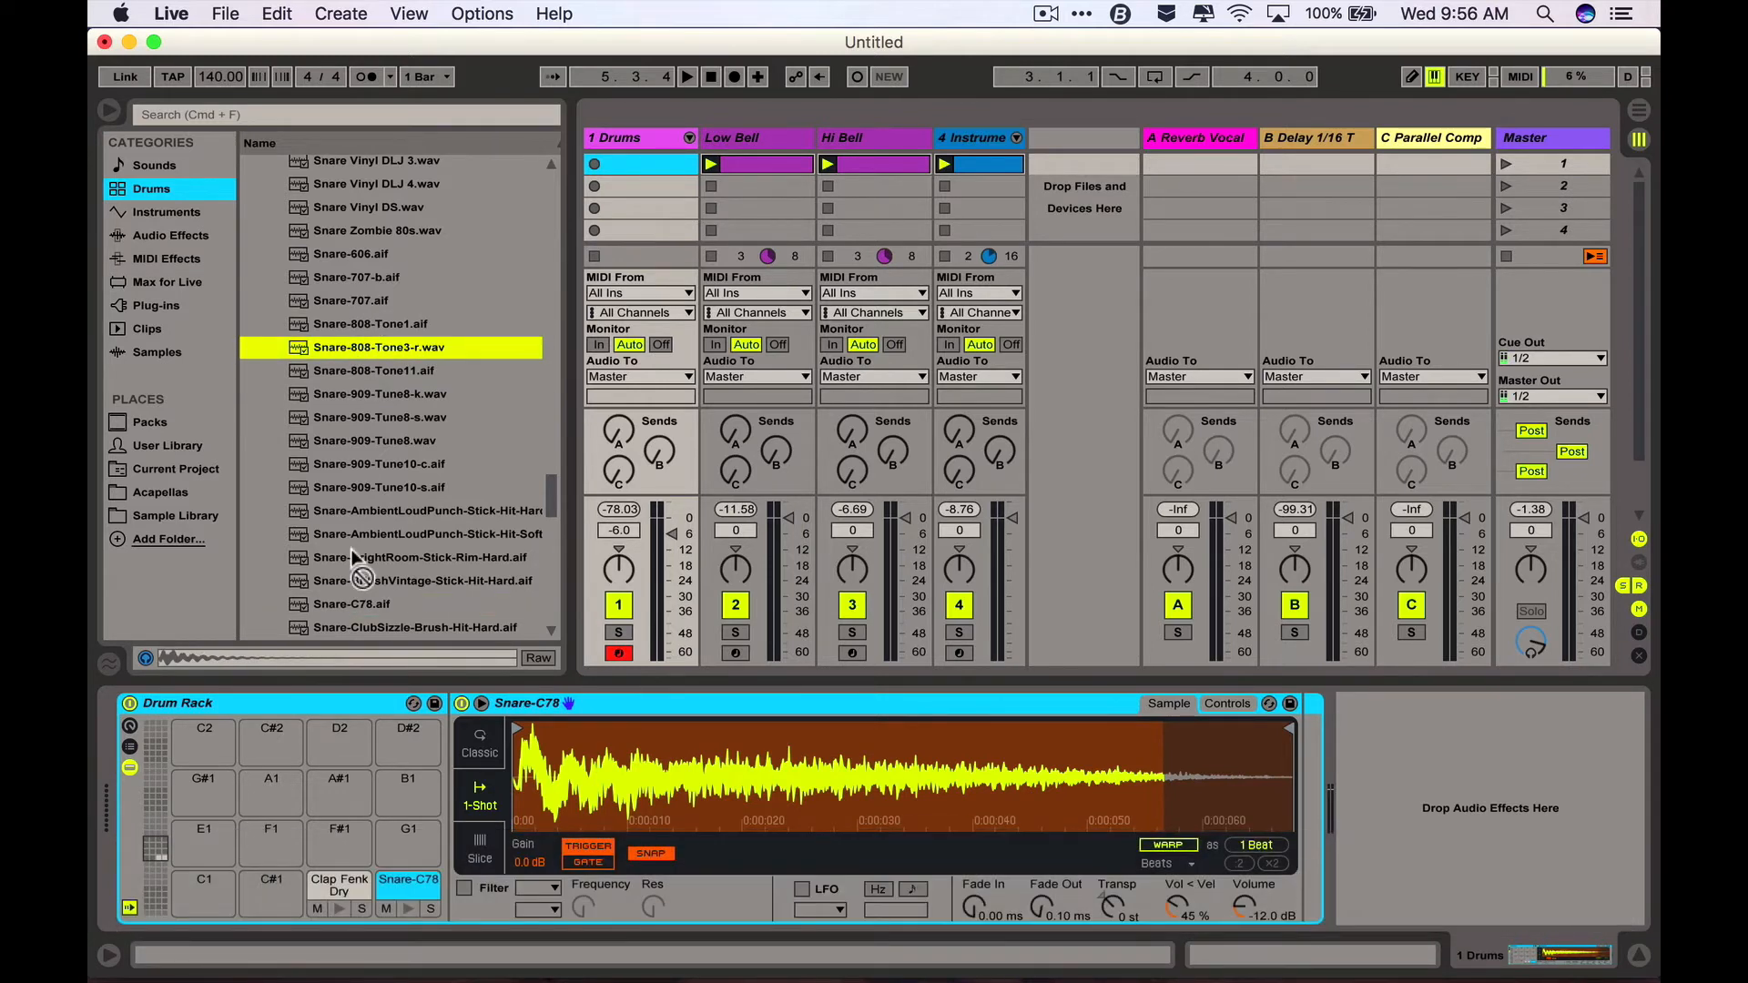
pyautogui.moveTo(275, 747); pyautogui.dragTo(190, 845)
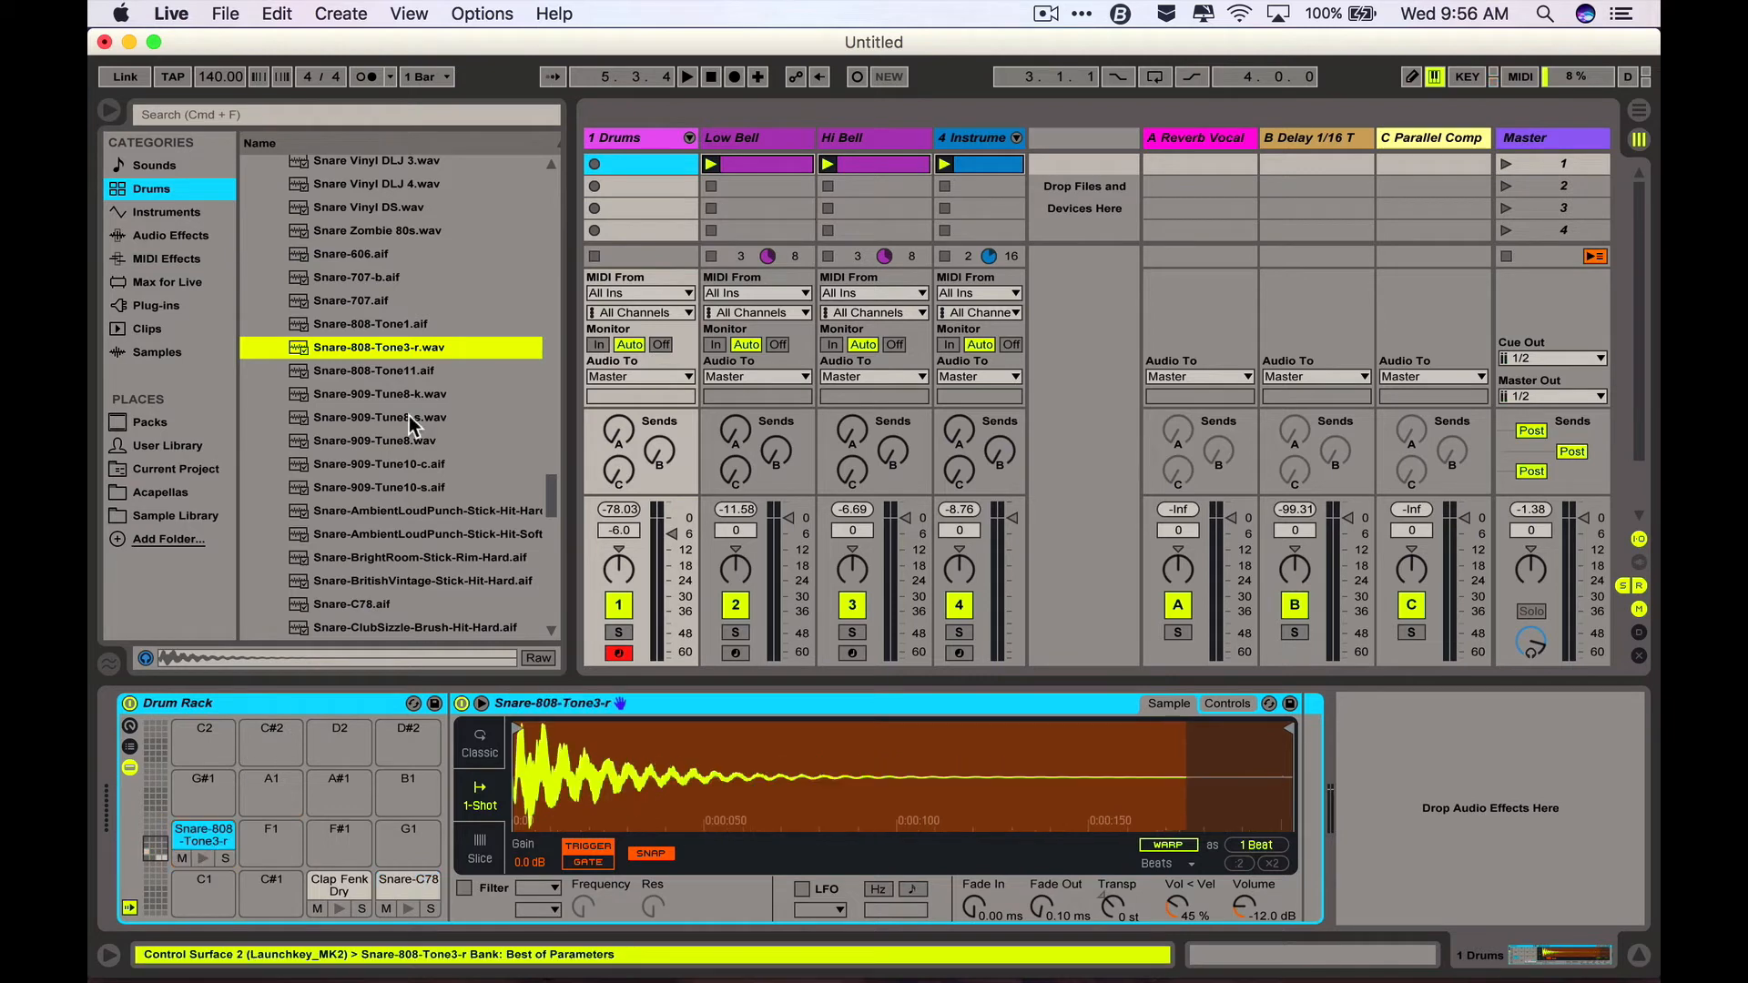
# - Collapse the Snare folder to return to the list of Drum Hits categories
pyautogui.scroll(10, 411, 390)
pyautogui.scroll(15, 412, 389)
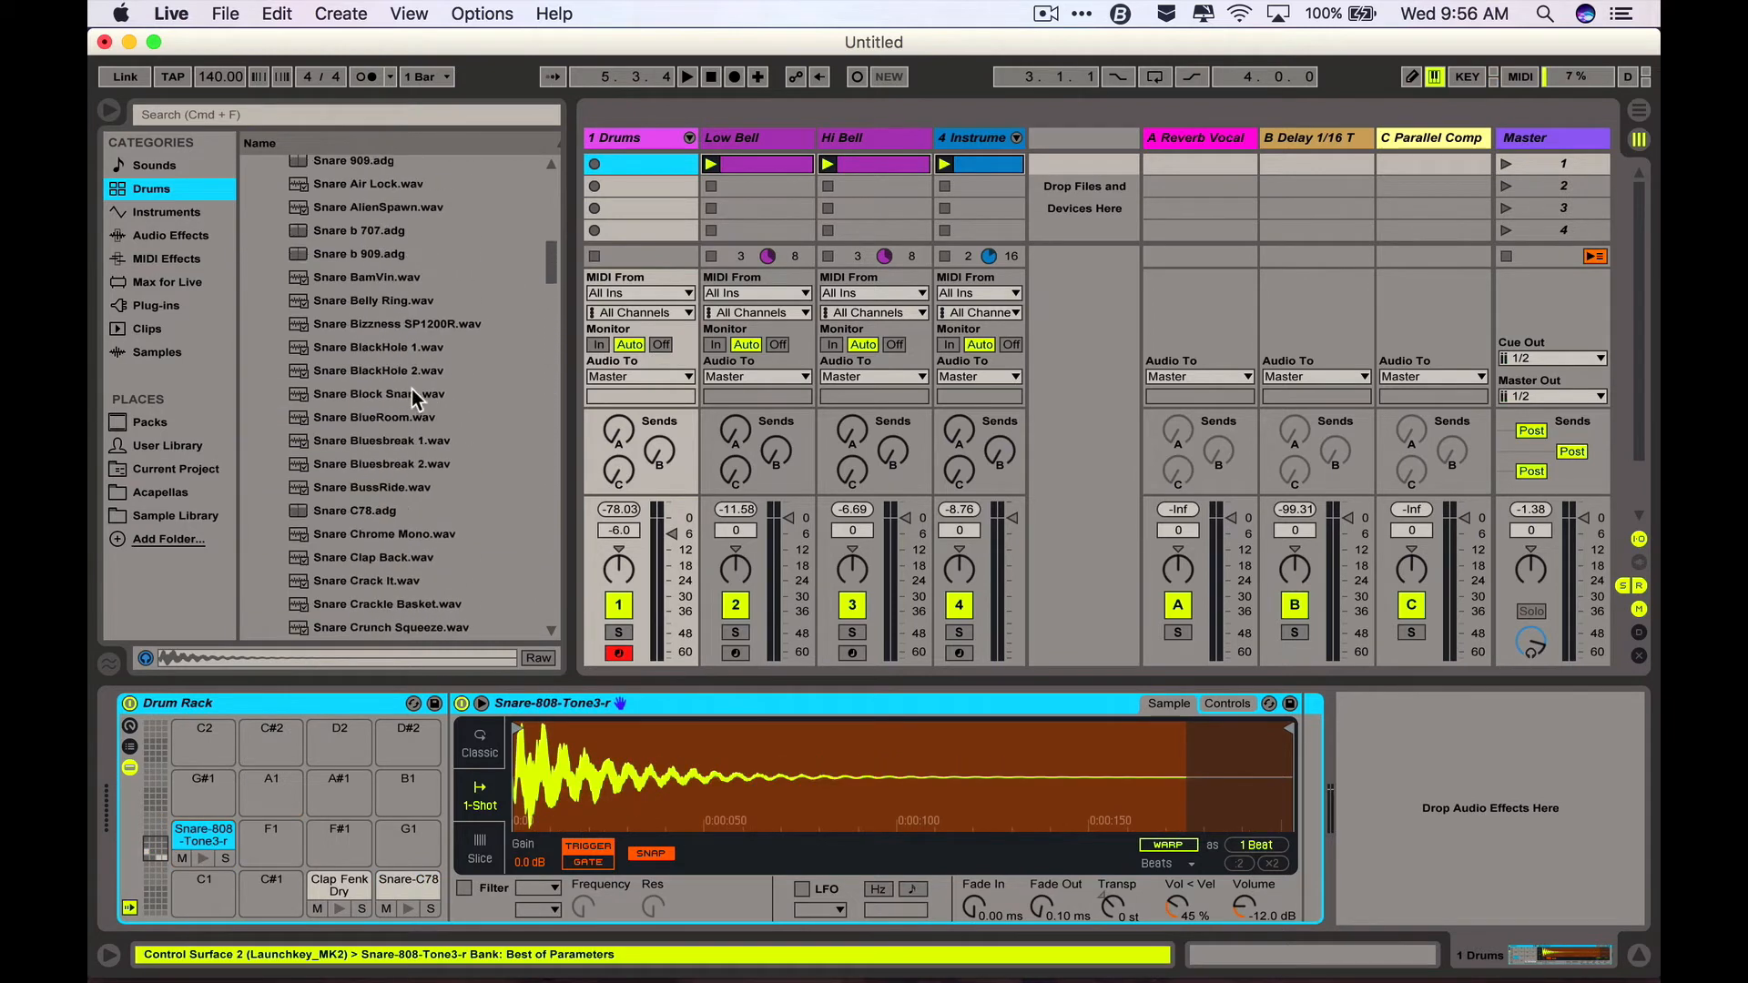
pyautogui.click(266, 468)
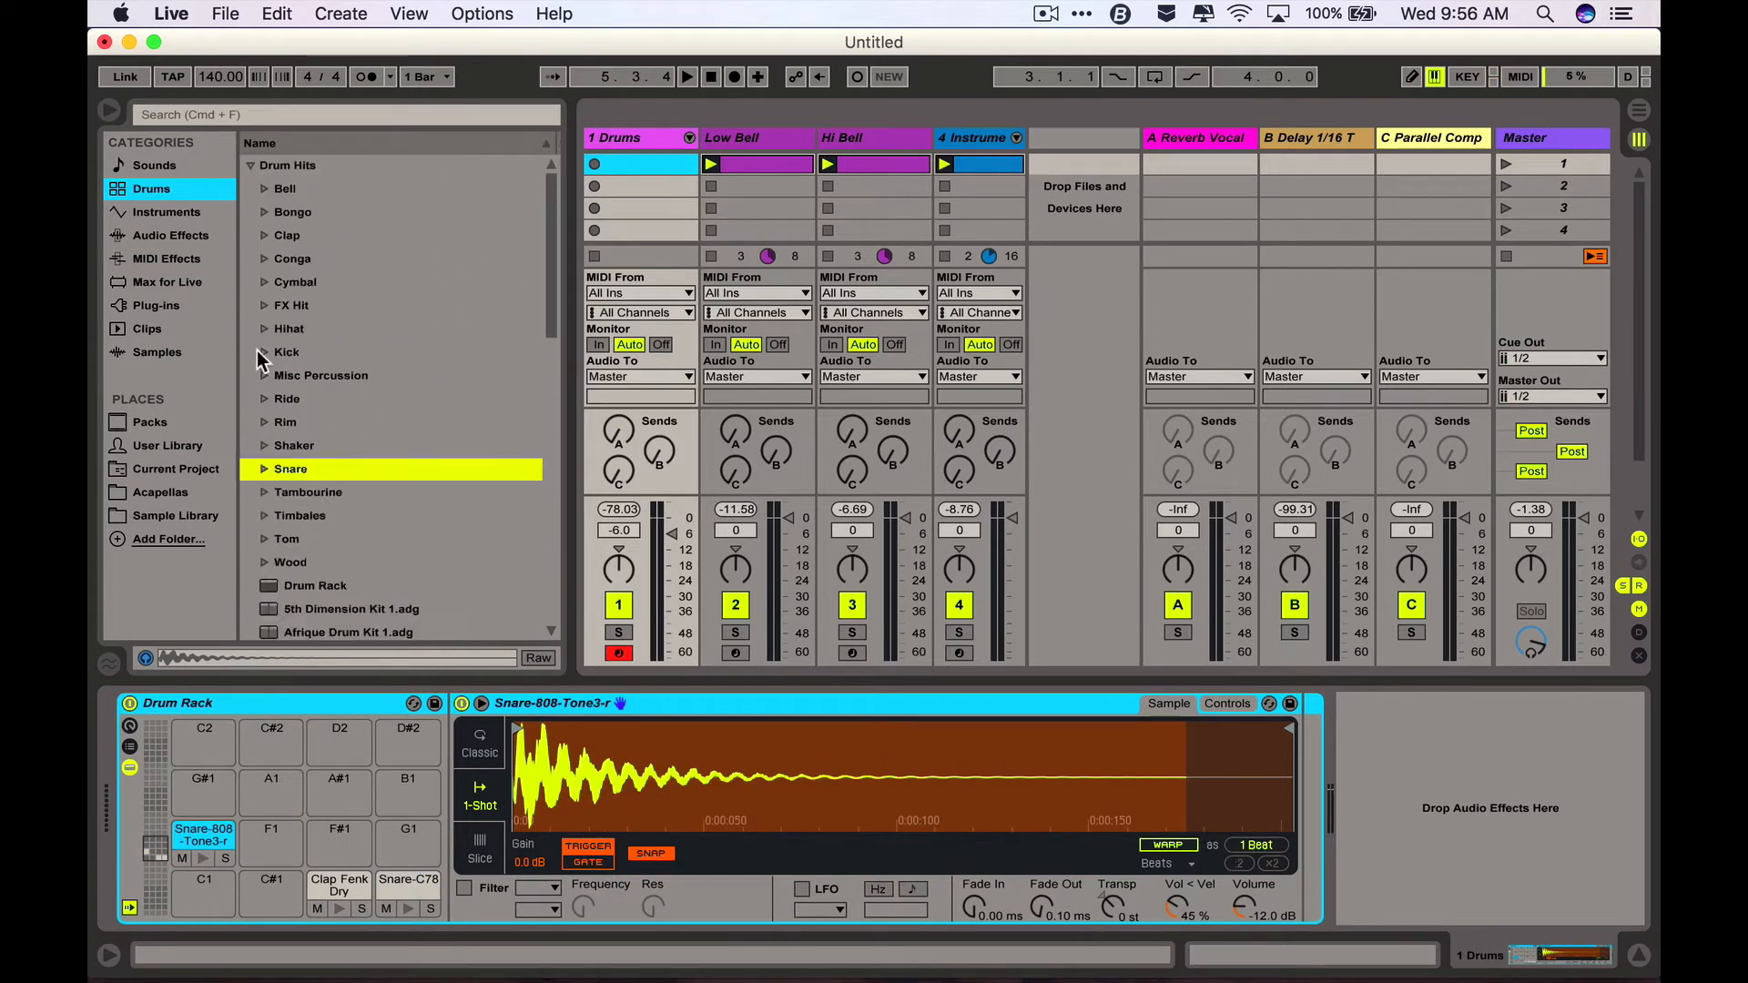
# - Audition the hi-hat samples and load Hihat Closed 808 onto the Drum Rack's F1 pad
pyautogui.click(265, 329)
pyautogui.press('Down')
pyautogui.press('Down')
pyautogui.press('Down')
pyautogui.press('Down')
pyautogui.press('Down')
pyautogui.press('Down')
pyautogui.press('Down')
pyautogui.press('Down')
pyautogui.press('Down')
pyautogui.press('Down')
pyautogui.press('Down')
pyautogui.press('Down')
pyautogui.press('Down')
pyautogui.press('Down')
pyautogui.press('Down')
pyautogui.press('Down')
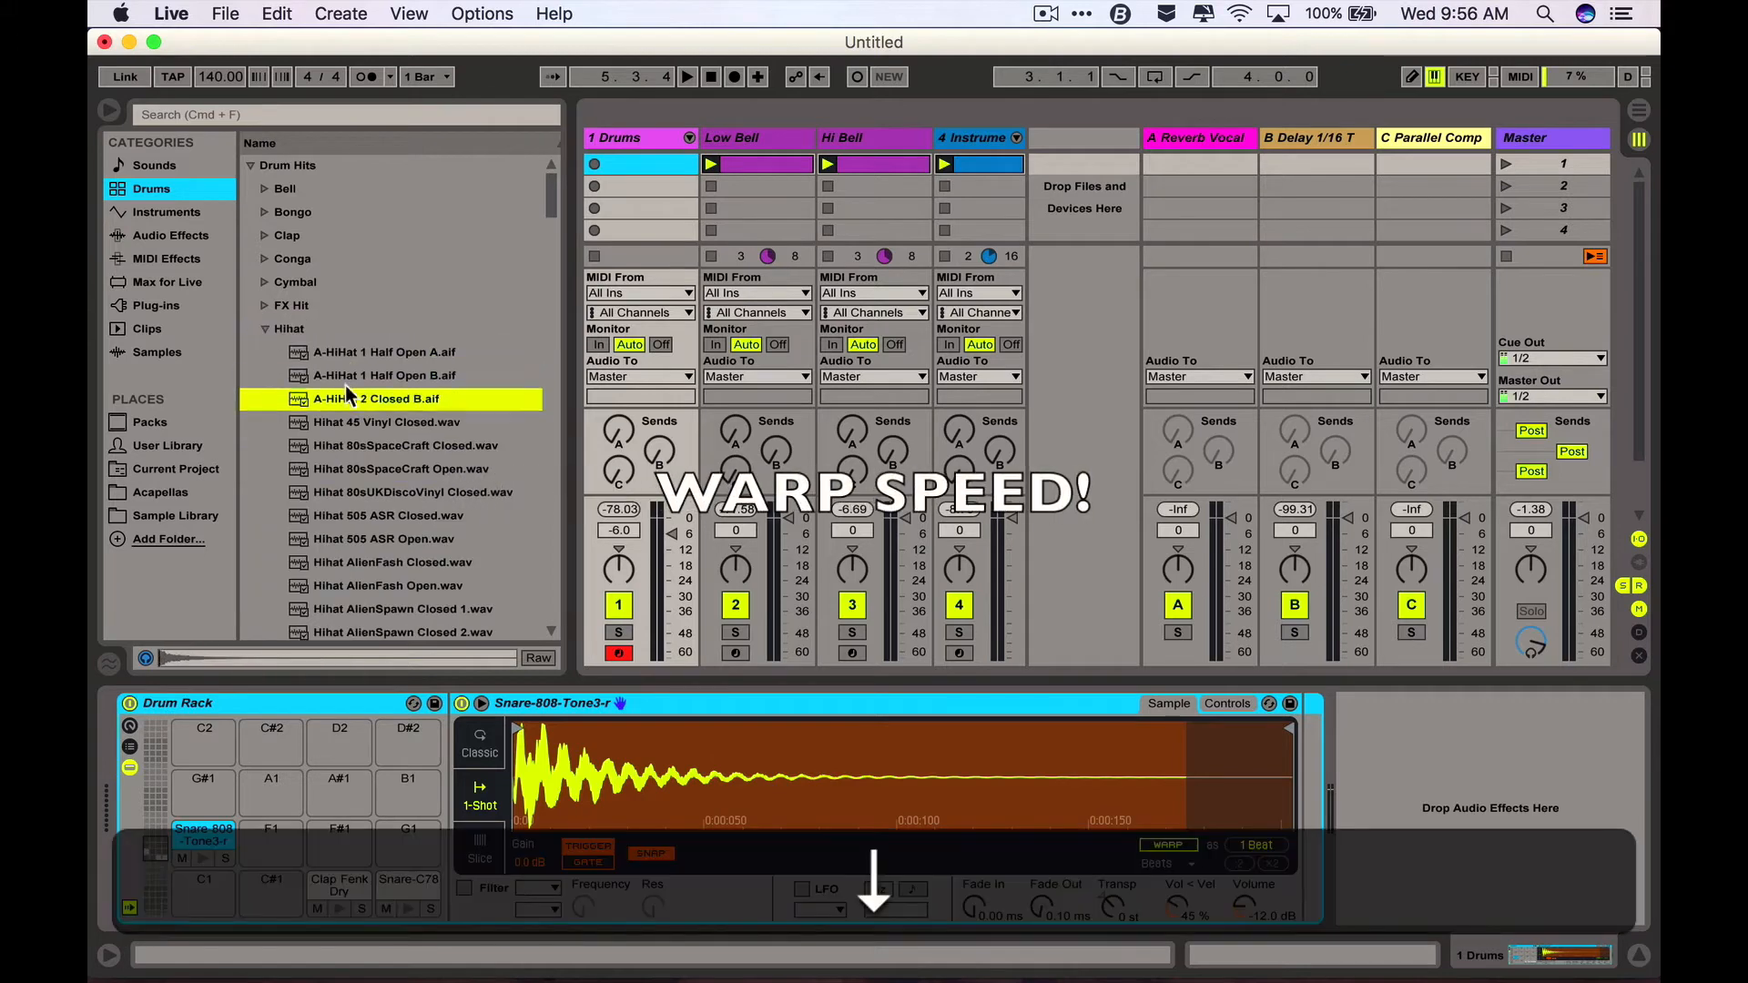
pyautogui.press('Down')
pyautogui.press('Down')
pyautogui.press('Down')
pyautogui.press('Down')
pyautogui.press('Down')
pyautogui.press('Down')
pyautogui.press('Down')
pyautogui.press('Down')
pyautogui.press('Down')
pyautogui.press('Down')
pyautogui.press('Down')
pyautogui.press('Down')
pyautogui.press('Down')
pyautogui.press('Down')
pyautogui.press('Down')
pyautogui.press('Down')
pyautogui.press('Down')
pyautogui.press('Down')
pyautogui.press('Down')
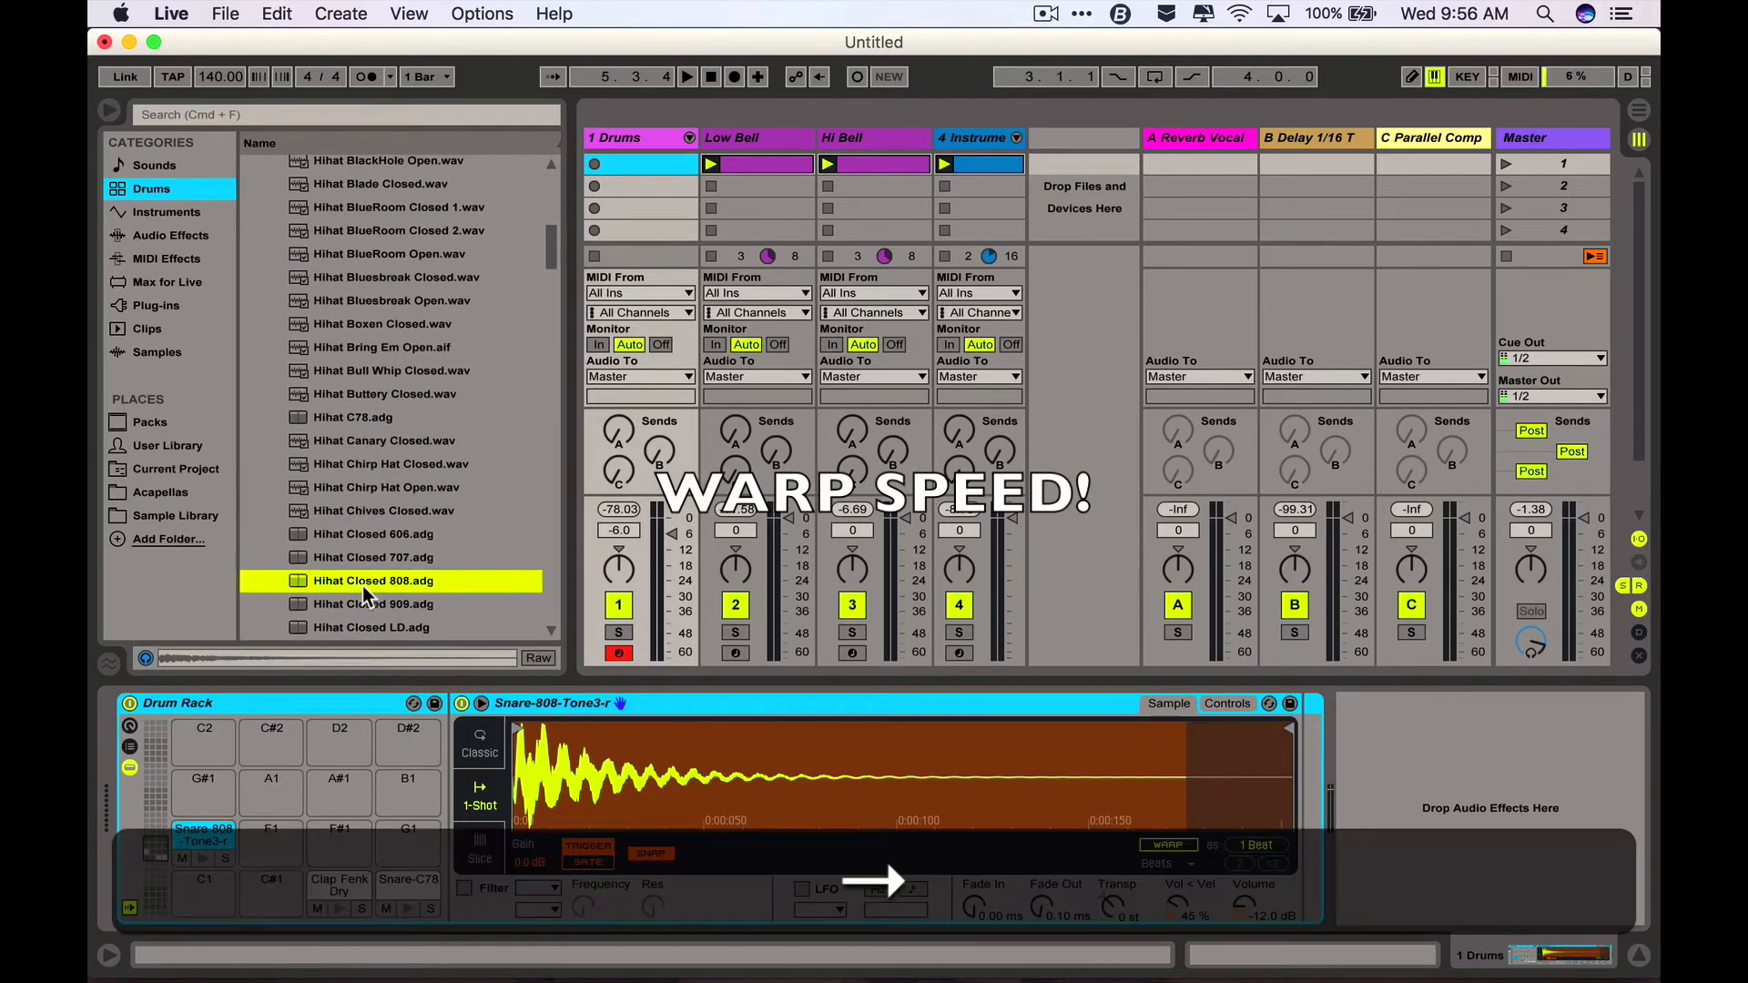
pyautogui.moveTo(363, 587); pyautogui.dragTo(277, 836)
# - Audition further hi-hat samples and place Hihat Hi Click on the F#1 pad
pyautogui.press('Down')
pyautogui.press('Down')
pyautogui.press('Down')
pyautogui.press('Down')
pyautogui.press('Down')
pyautogui.press('Down')
pyautogui.press('Down')
pyautogui.press('Down')
pyautogui.press('Down')
pyautogui.press('Down')
pyautogui.press('Down')
pyautogui.press('Down')
pyautogui.press('Down')
pyautogui.press('Down')
pyautogui.press('Down')
pyautogui.press('Down')
pyautogui.press('Down')
pyautogui.press('Down')
pyautogui.press('Down')
pyautogui.press('Down')
pyautogui.press('Down')
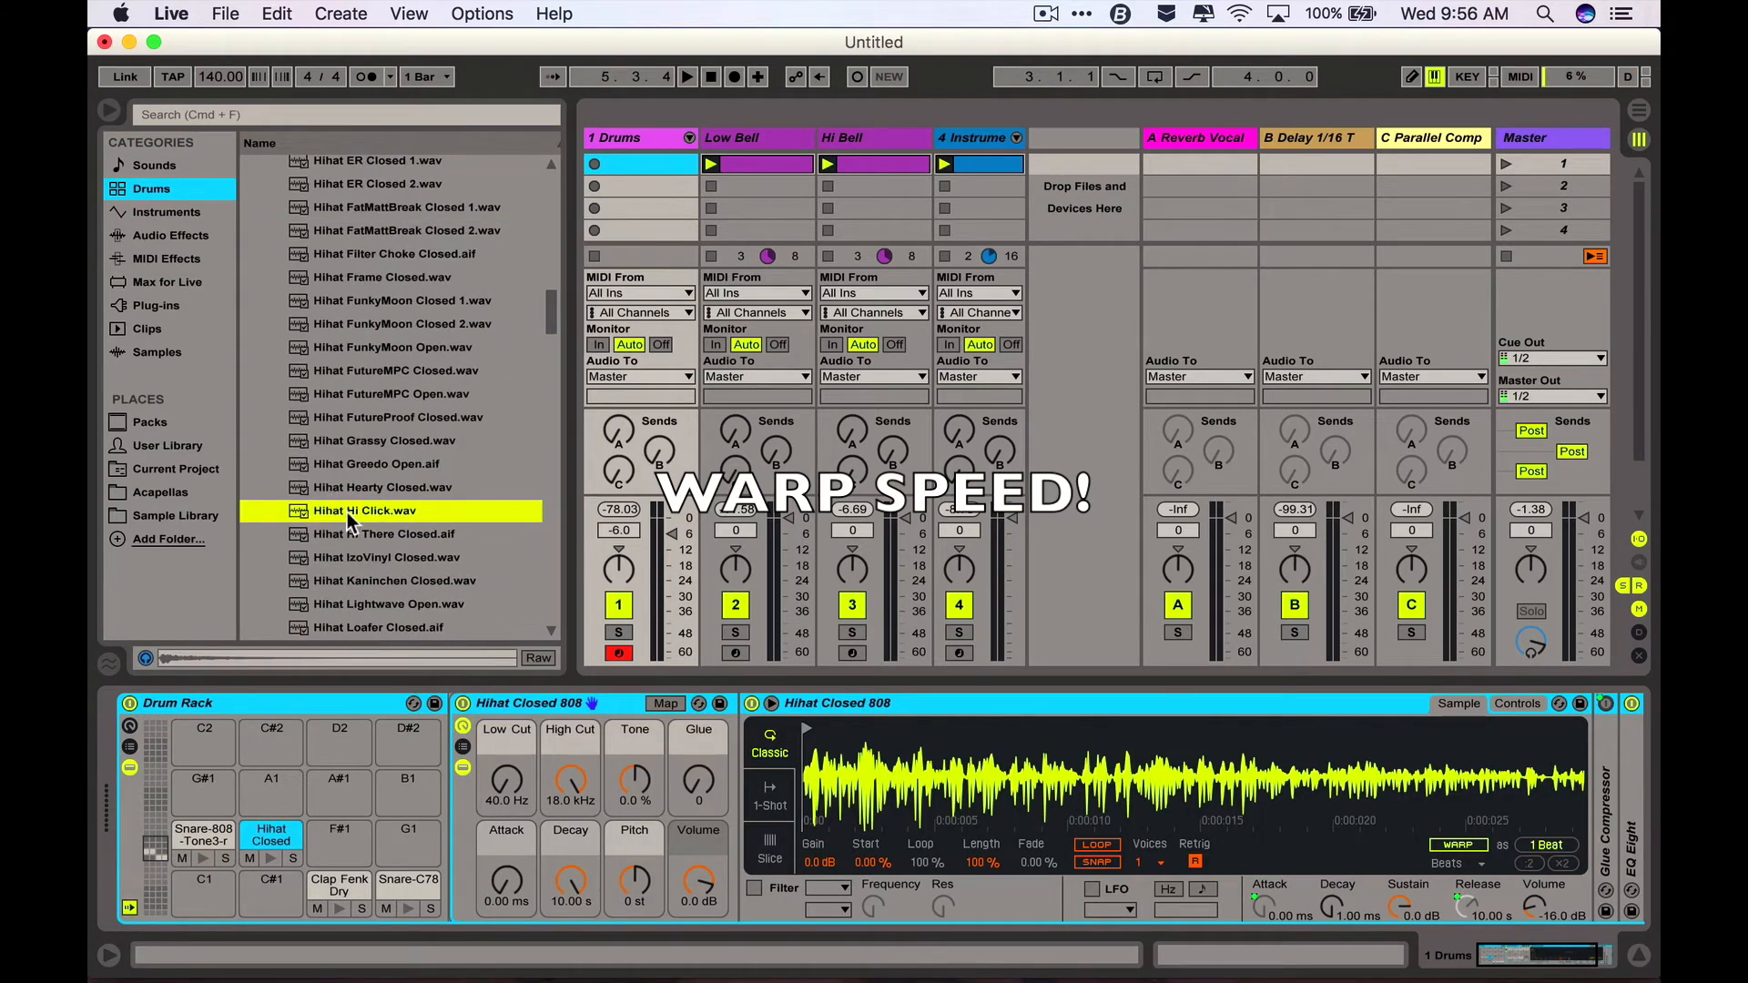
pyautogui.scroll(-4, 347, 512)
pyautogui.click(347, 512)
pyautogui.press('Down')
pyautogui.moveTo(339, 396); pyautogui.dragTo(355, 834)
# - Find Hihat Open 808 among the hi-hats and load it onto the G1 pad
pyautogui.scroll(-5, 367, 580)
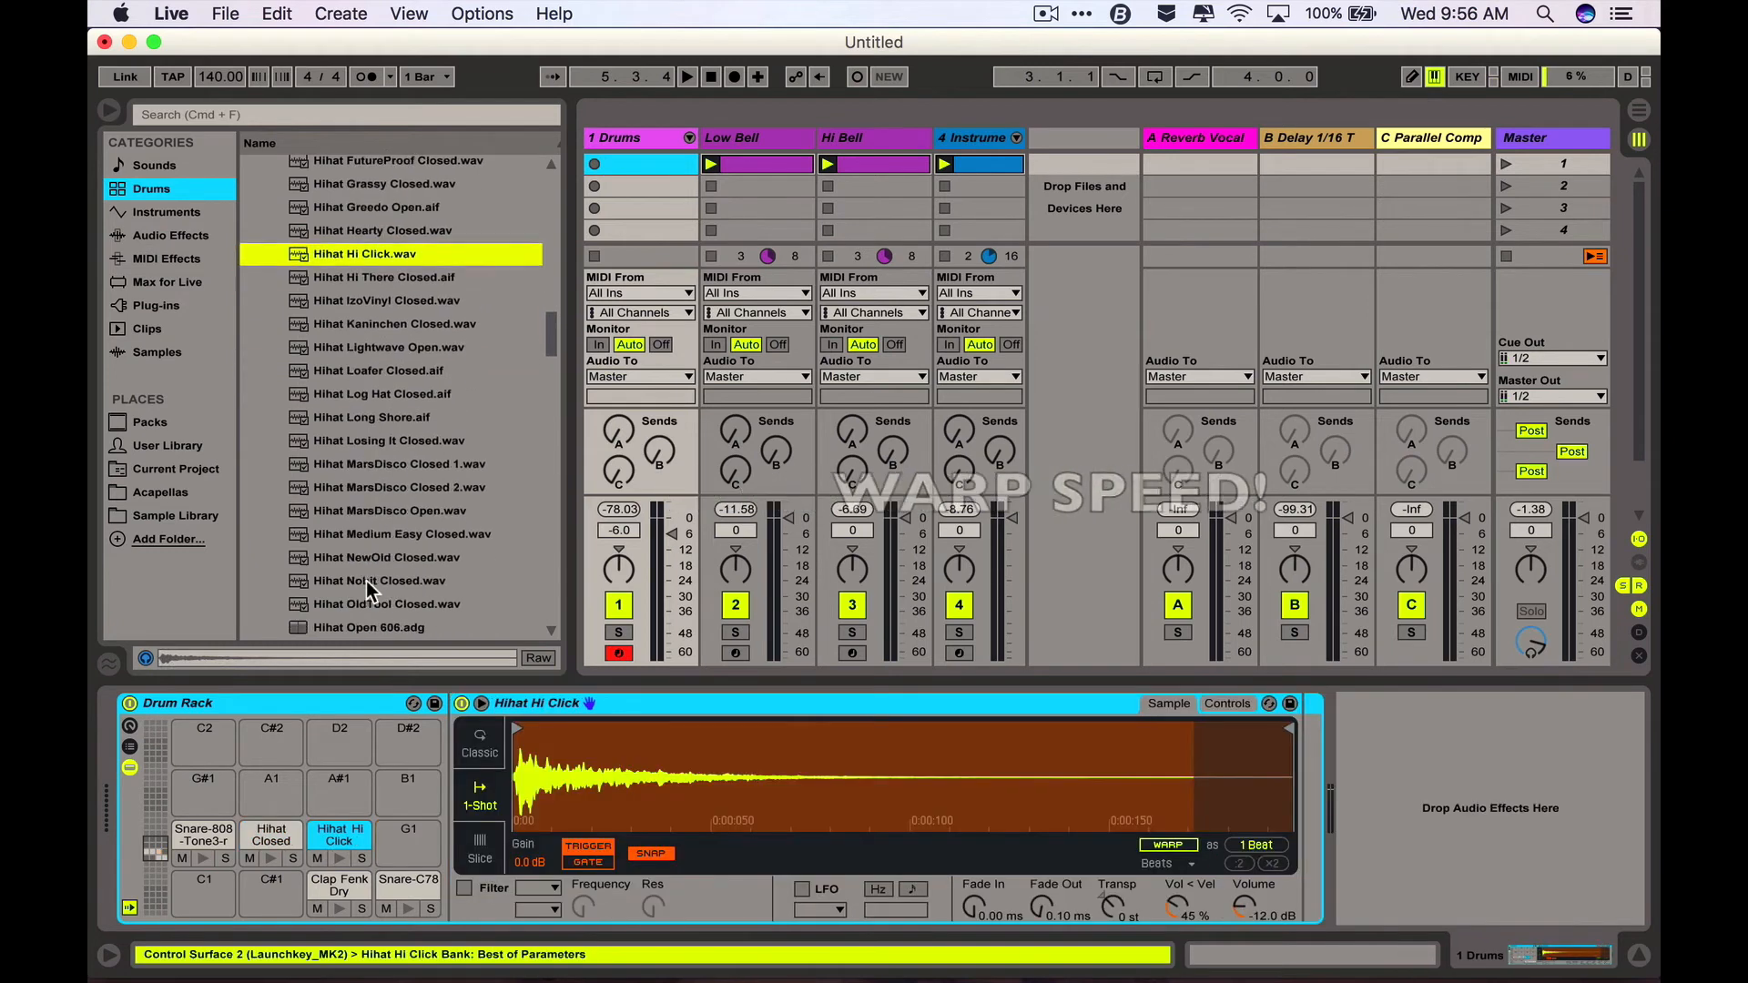
pyautogui.scroll(-3, 369, 590)
pyautogui.click(366, 489)
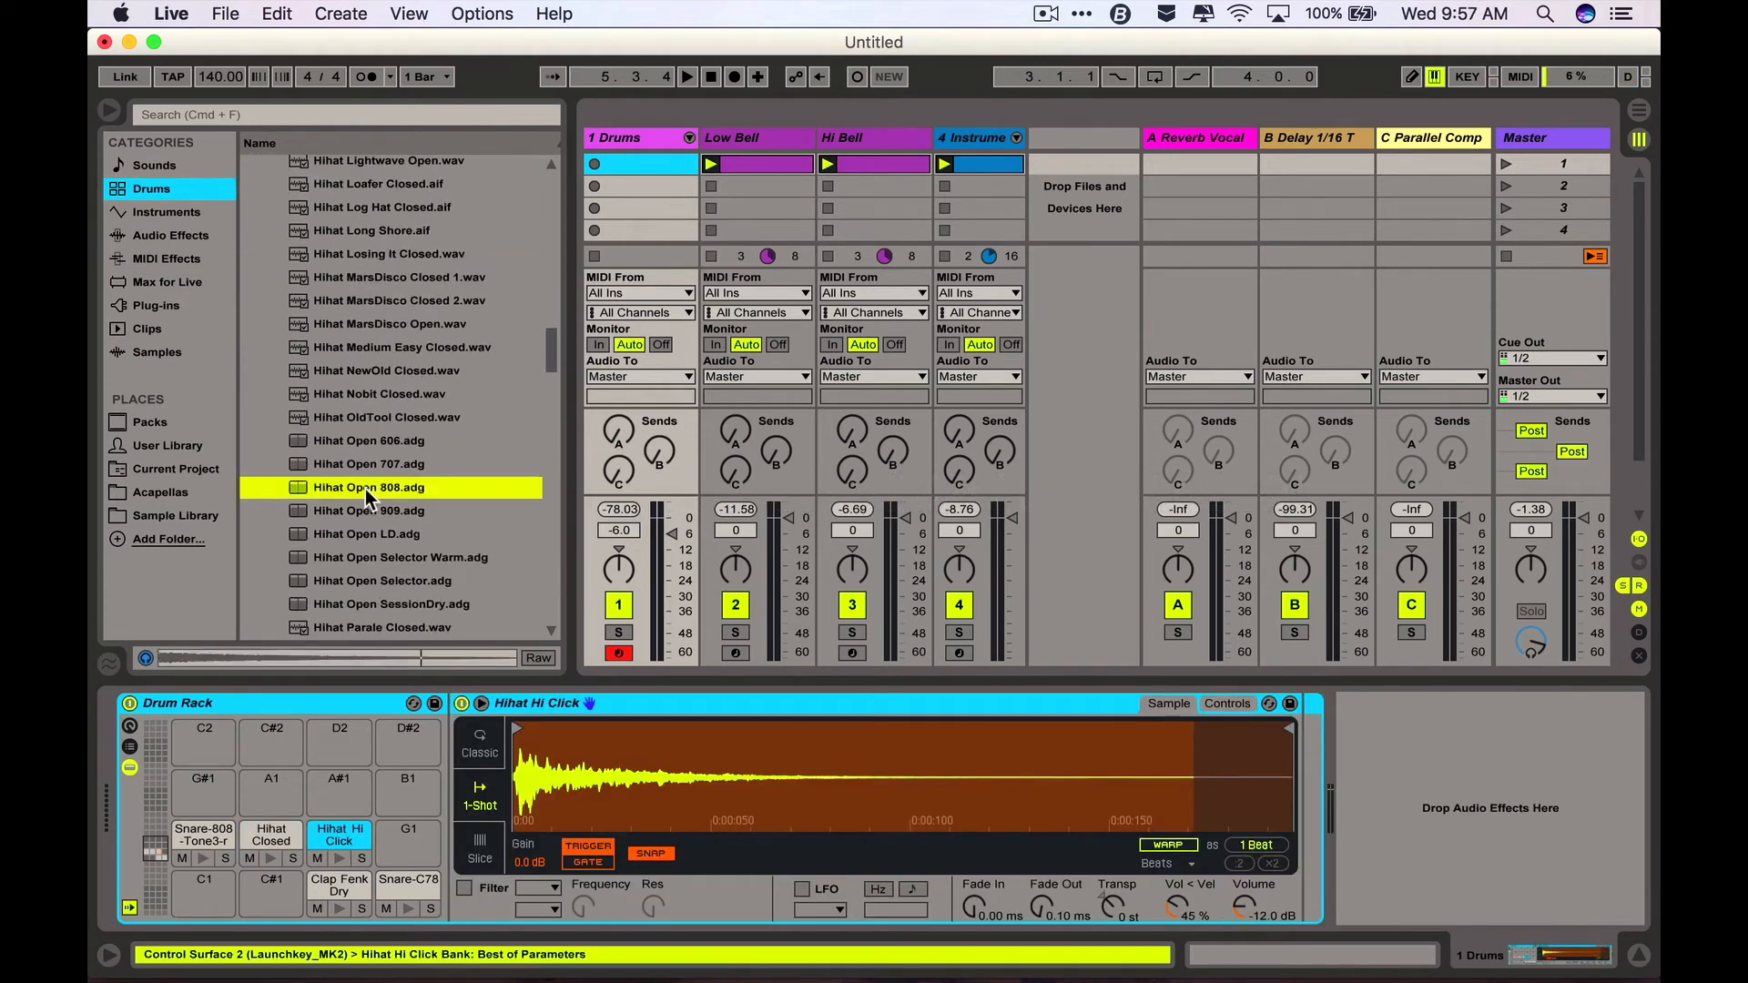
pyautogui.moveTo(373, 496); pyautogui.dragTo(414, 845)
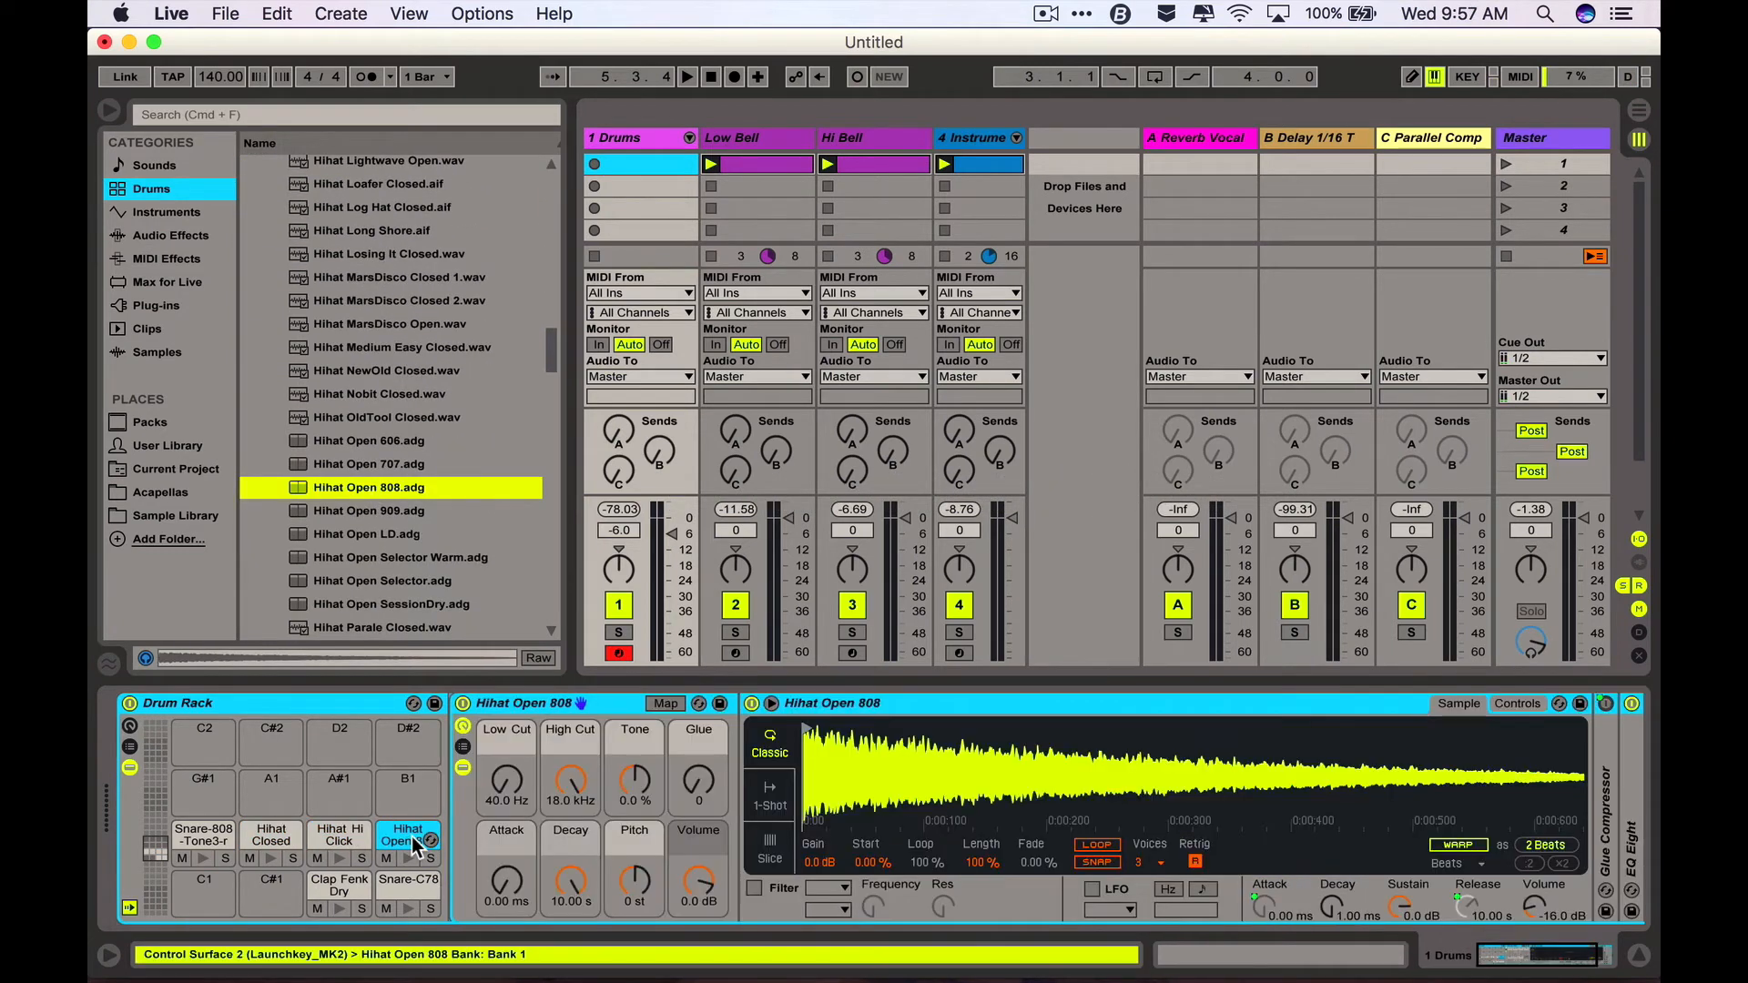
# - Shorten the Hihat Closed 808 pad's decay to 295 ms
pyautogui.click(266, 836)
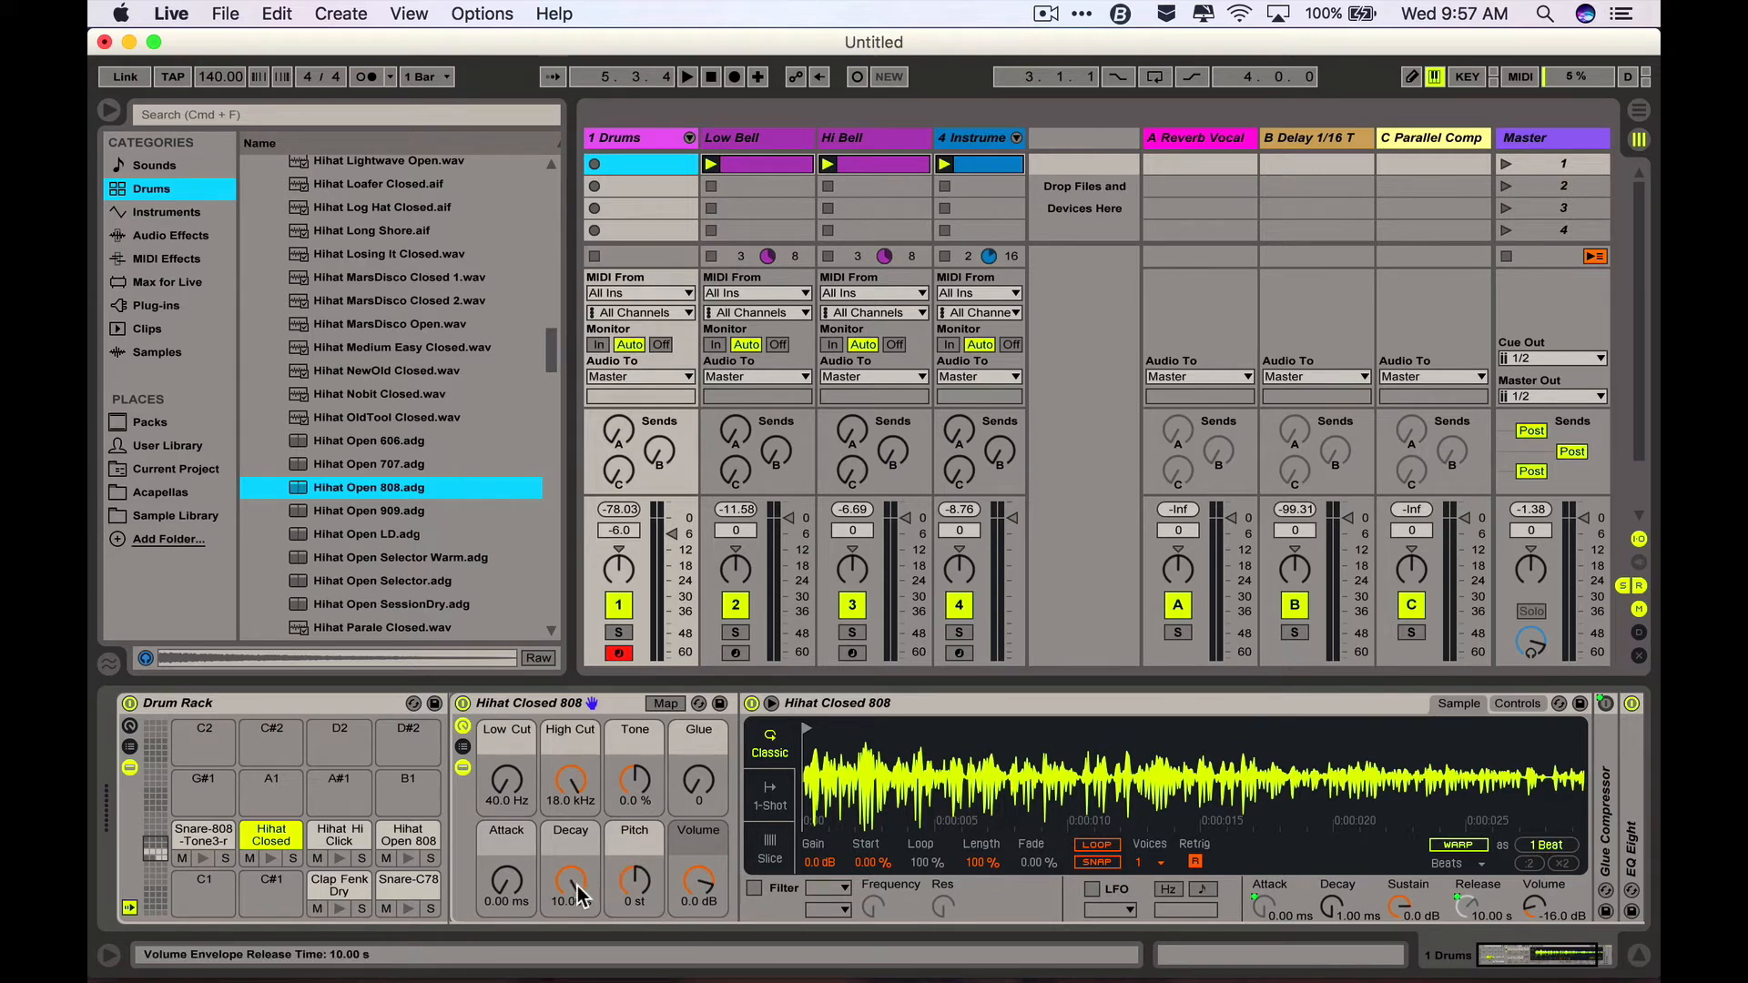
pyautogui.press('a')
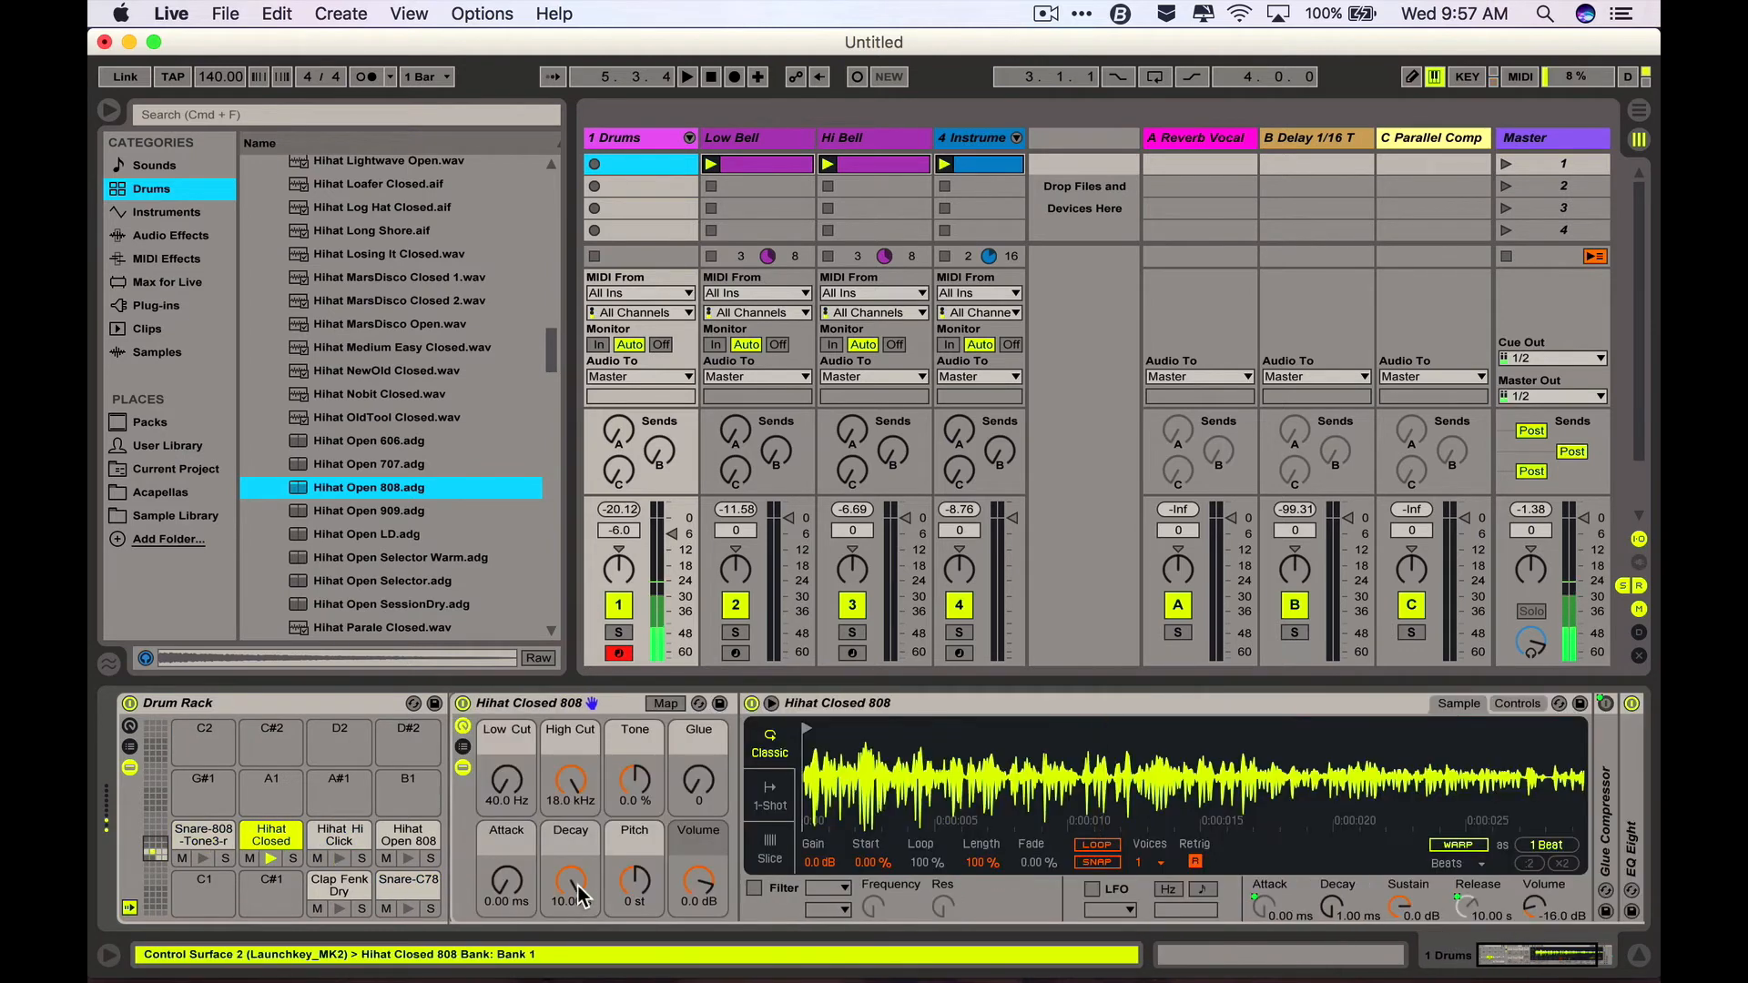
pyautogui.moveTo(566, 881); pyautogui.dragTo(567, 928)
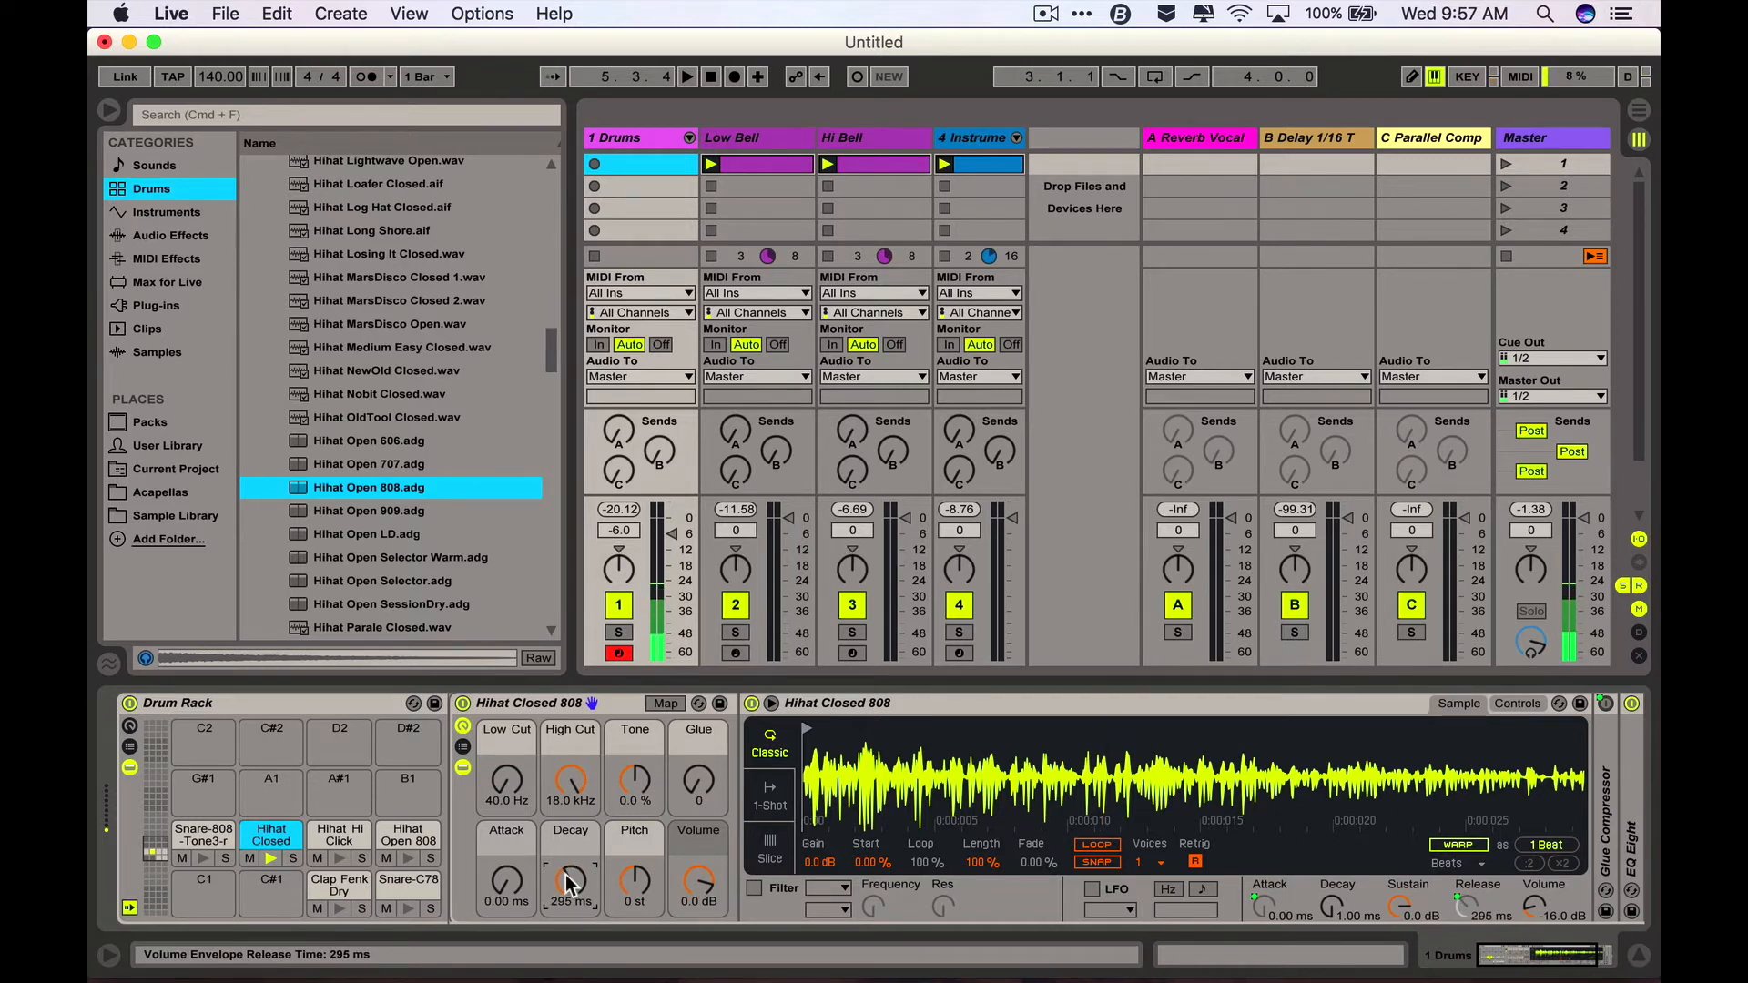
# - Set the Drums track volume to 0 dB
pyautogui.click(625, 534)
pyautogui.write('0')
pyautogui.press('Return')
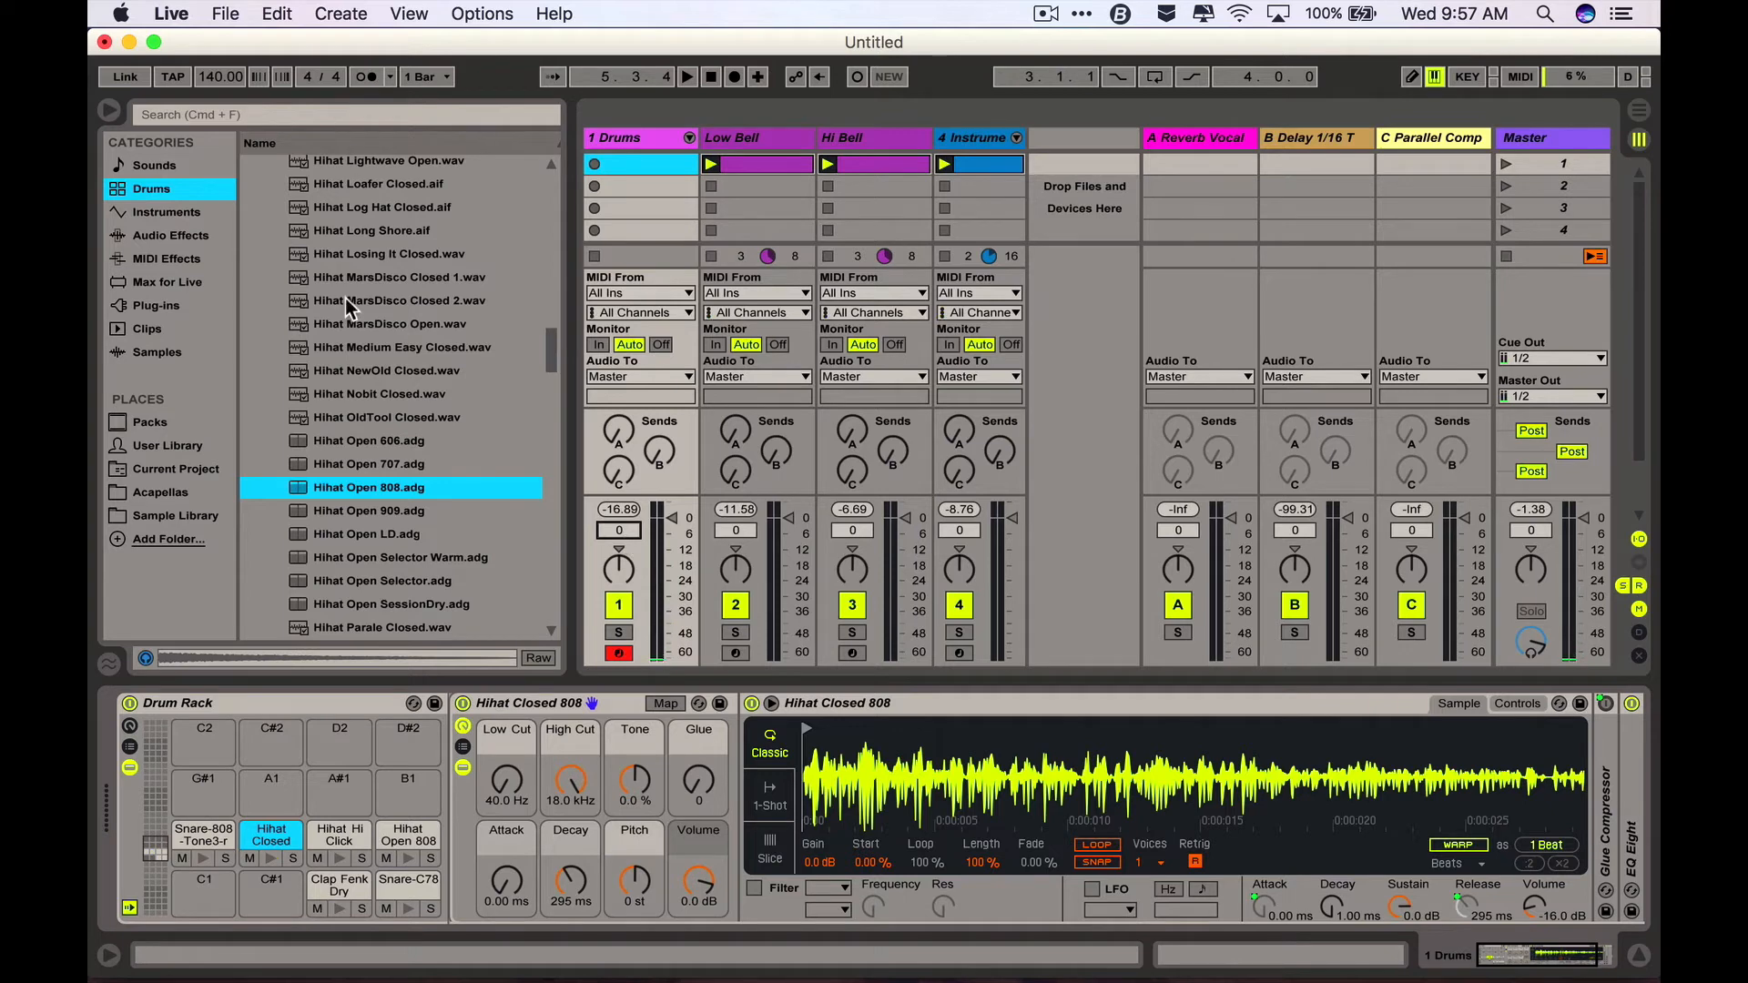
# - Collapse the Hihat folder to return to the list of Drum Hits categories
pyautogui.scroll(10, 346, 301)
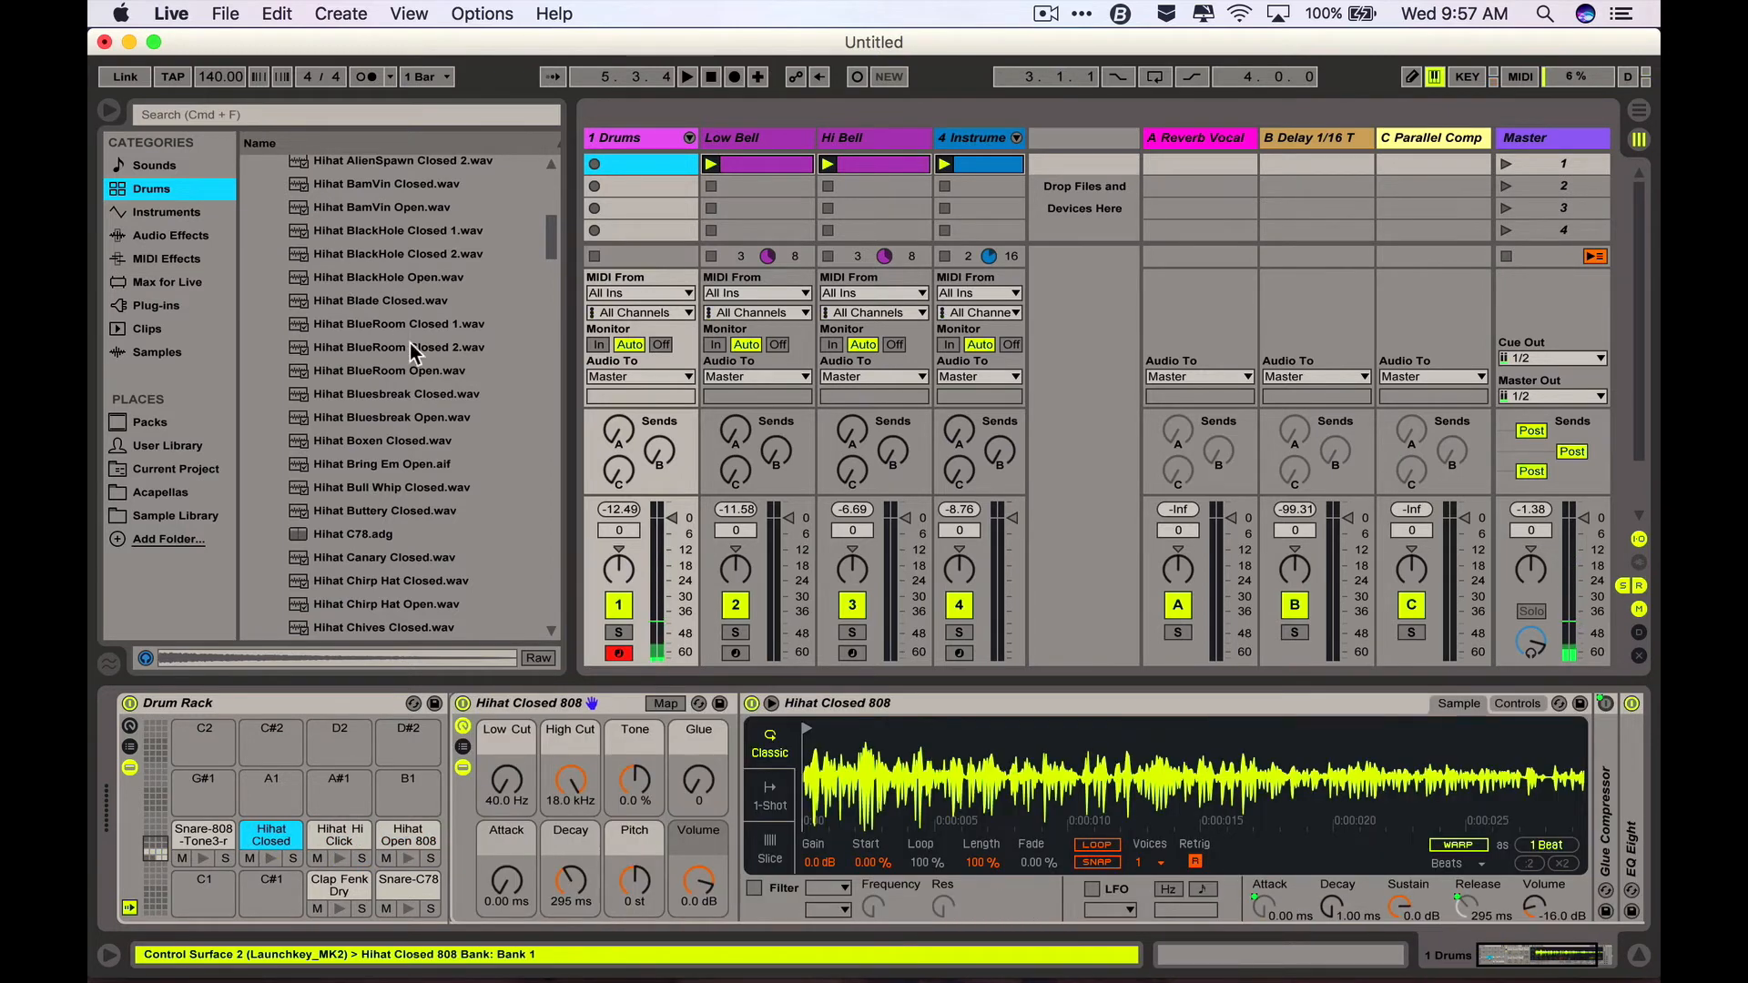
pyautogui.scroll(10, 411, 346)
pyautogui.click(265, 329)
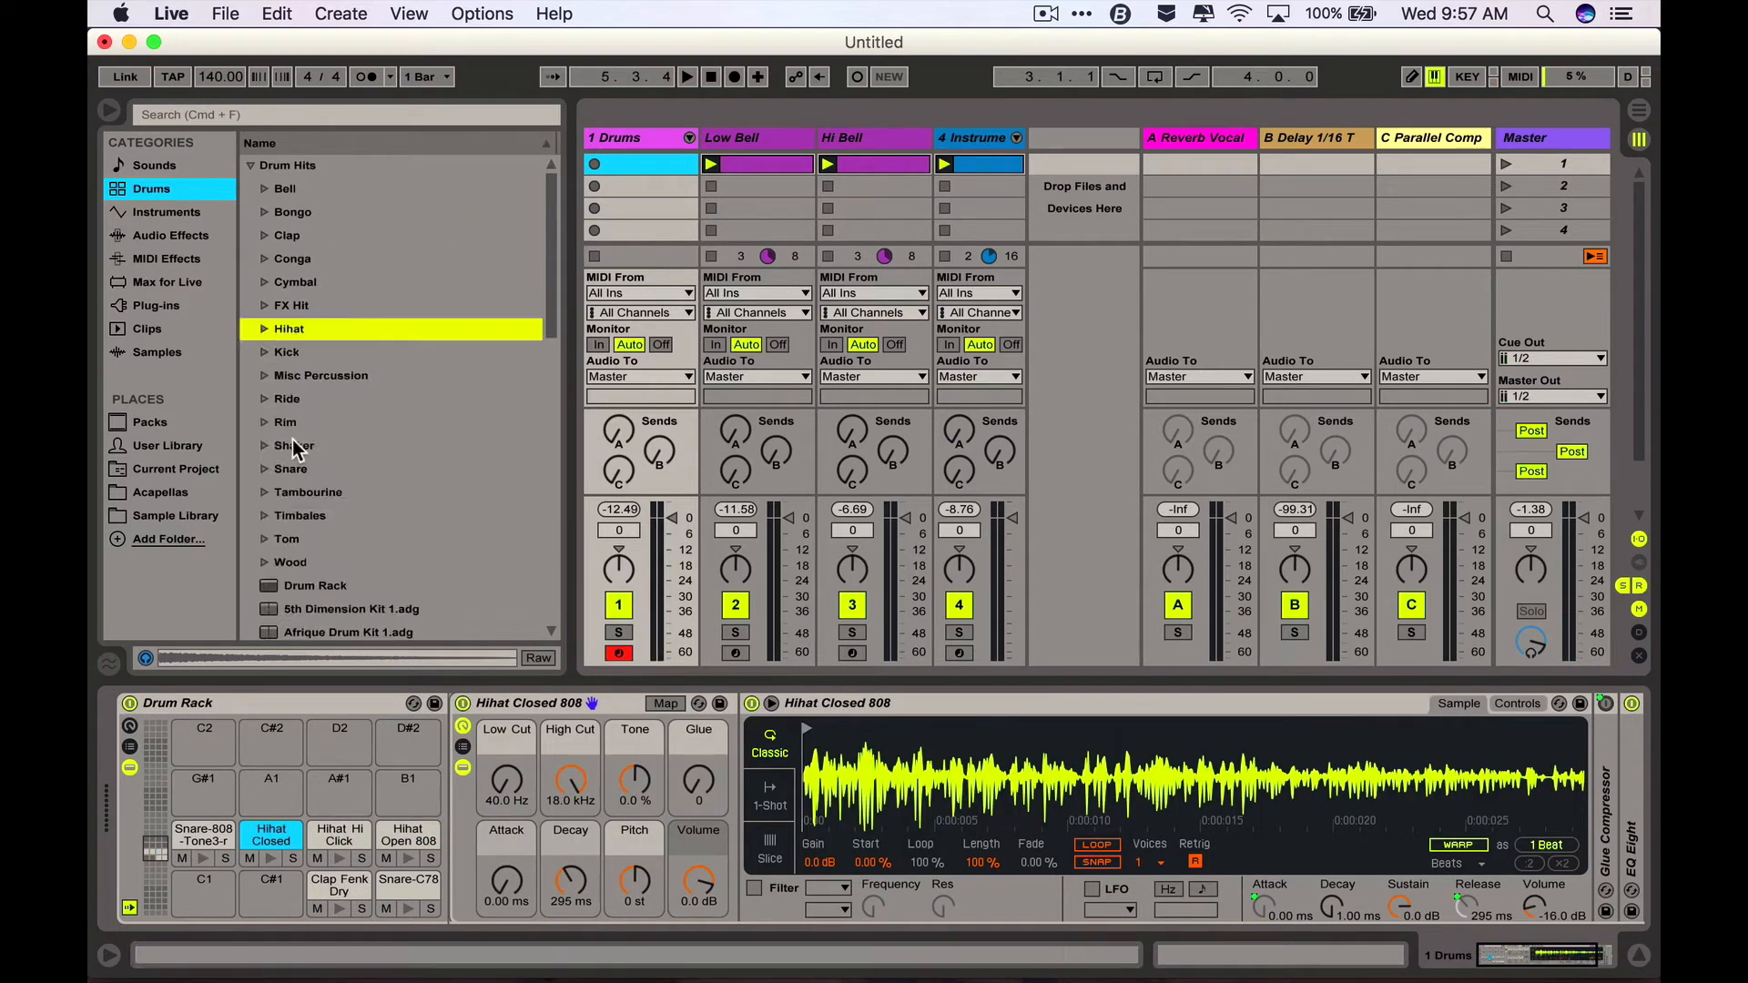
# - Audition the kick samples and load Kick 808 Thud onto the Drum Rack's C1 pad
pyautogui.click(263, 355)
pyautogui.press('Down')
pyautogui.press('Down')
pyautogui.press('Down')
pyautogui.press('Down')
pyautogui.press('Down')
pyautogui.press('Down')
pyautogui.press('Down')
pyautogui.press('Down')
pyautogui.press('Down')
pyautogui.press('Down')
pyautogui.press('Down')
pyautogui.press('Down')
pyautogui.press('Down')
pyautogui.press('Down')
pyautogui.press('Down')
pyautogui.press('Down')
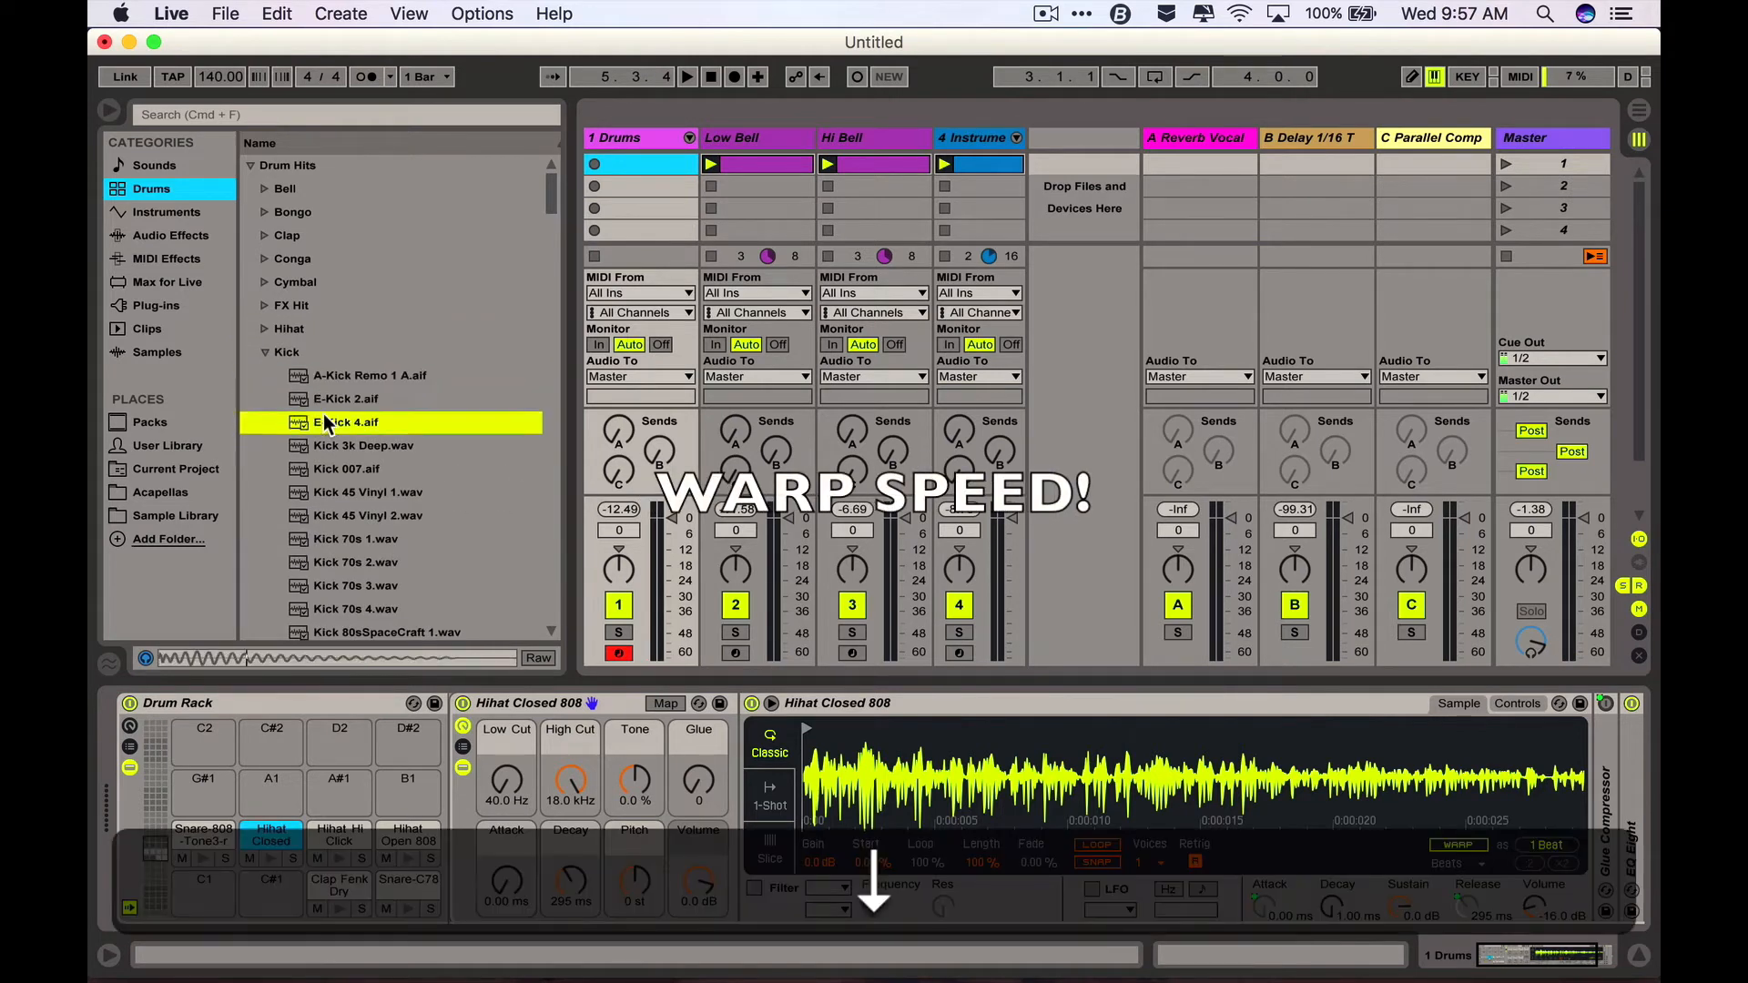
pyautogui.press('Down')
pyautogui.press('Down')
pyautogui.press('Right')
pyautogui.press('Down')
pyautogui.press('Down')
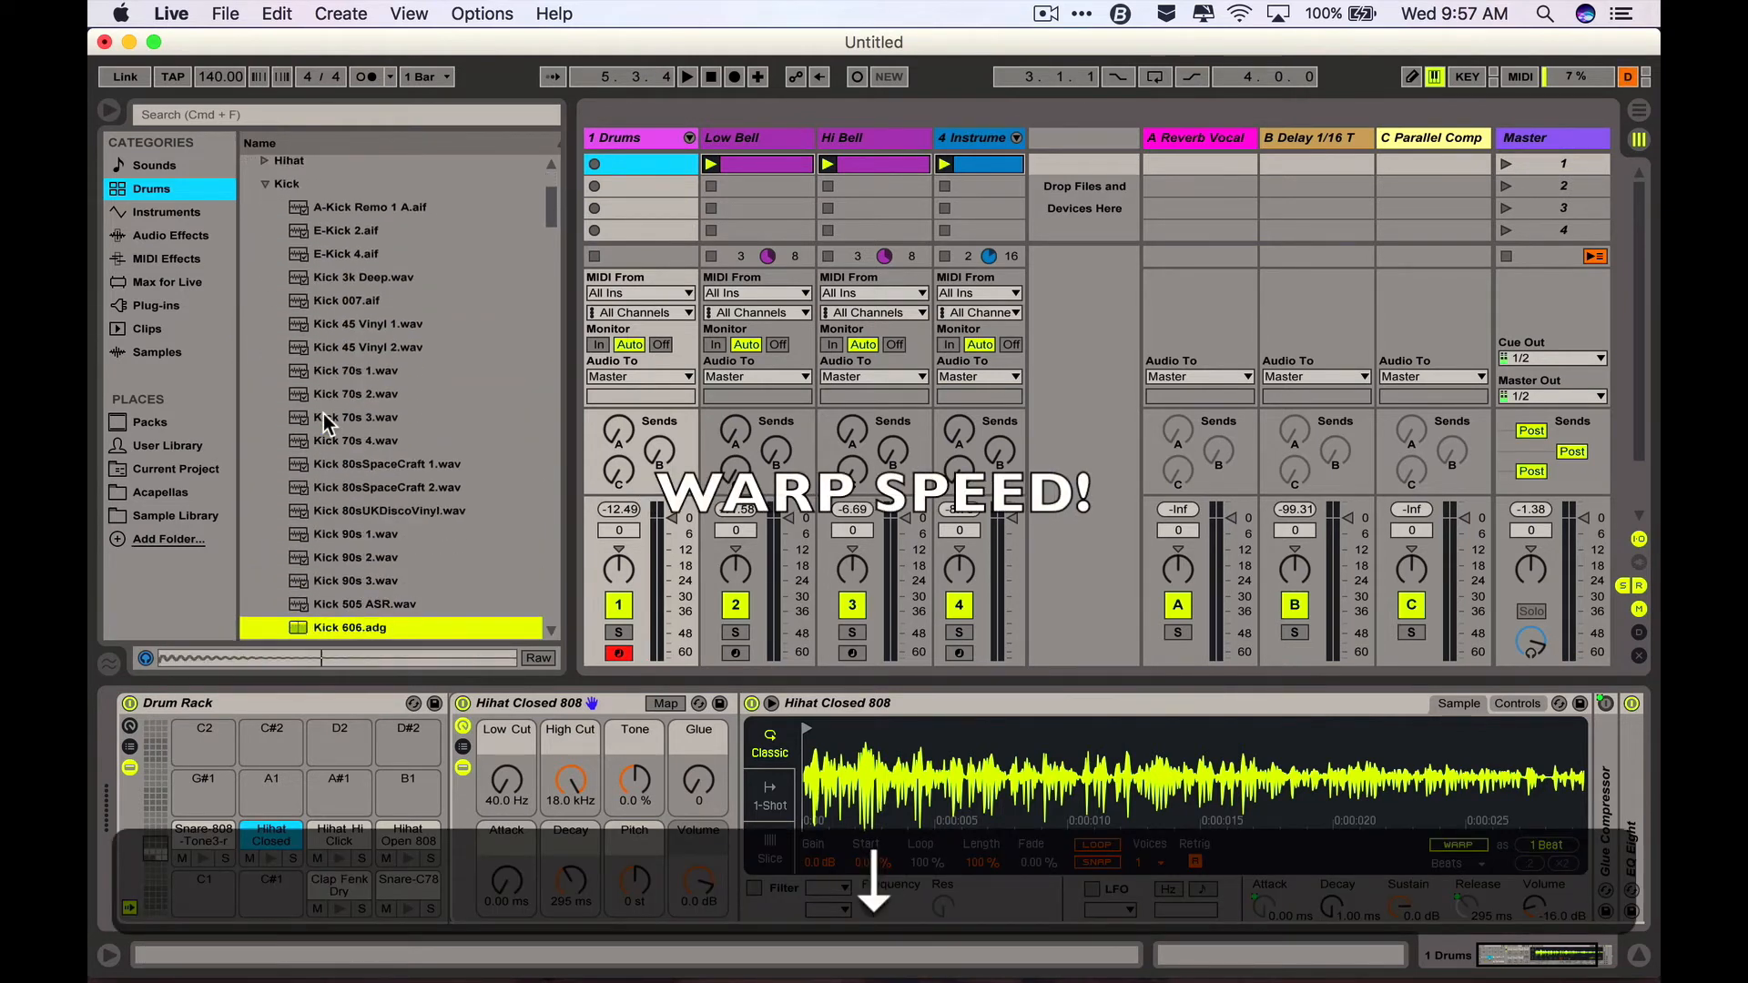
pyautogui.press('Down')
pyautogui.press('Down')
pyautogui.press('Right')
pyautogui.press('Down')
pyautogui.press('Down')
pyautogui.press('Down')
pyautogui.press('Down')
pyautogui.press('Down')
pyautogui.press('Down')
pyautogui.press('Down')
pyautogui.press('Down')
pyautogui.press('Down')
pyautogui.press('Down')
pyautogui.press('Down')
pyautogui.press('Down')
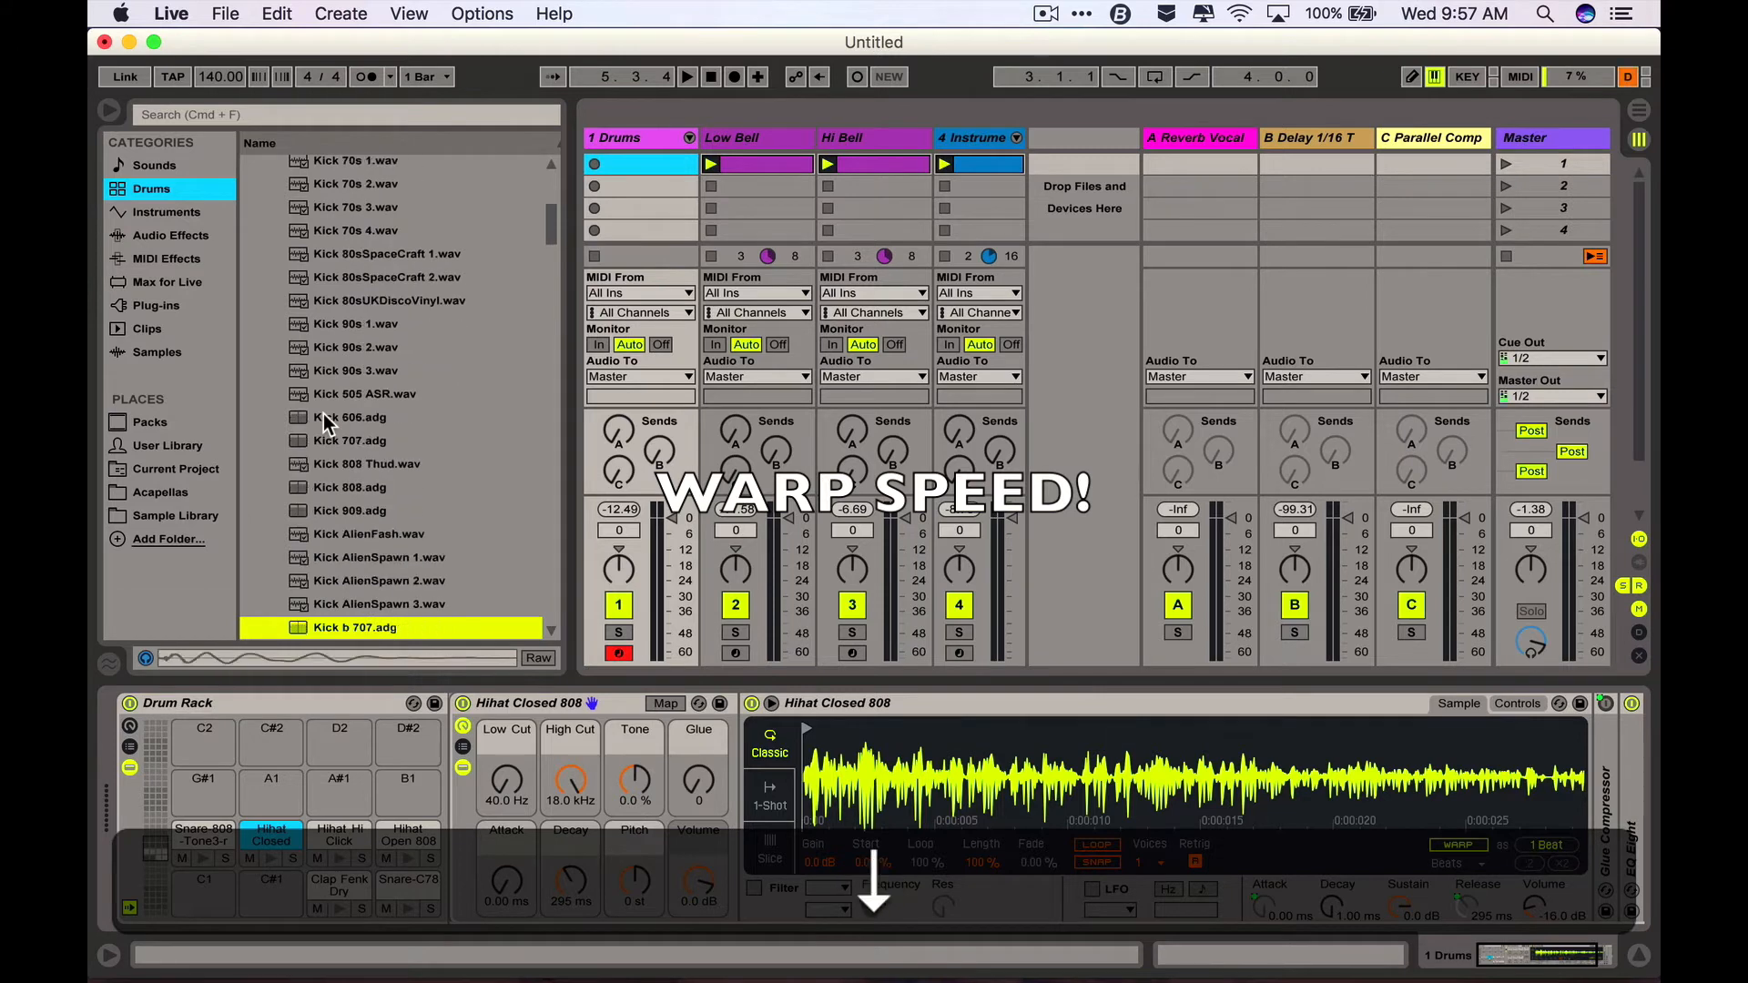
pyautogui.moveTo(346, 324); pyautogui.dragTo(201, 915)
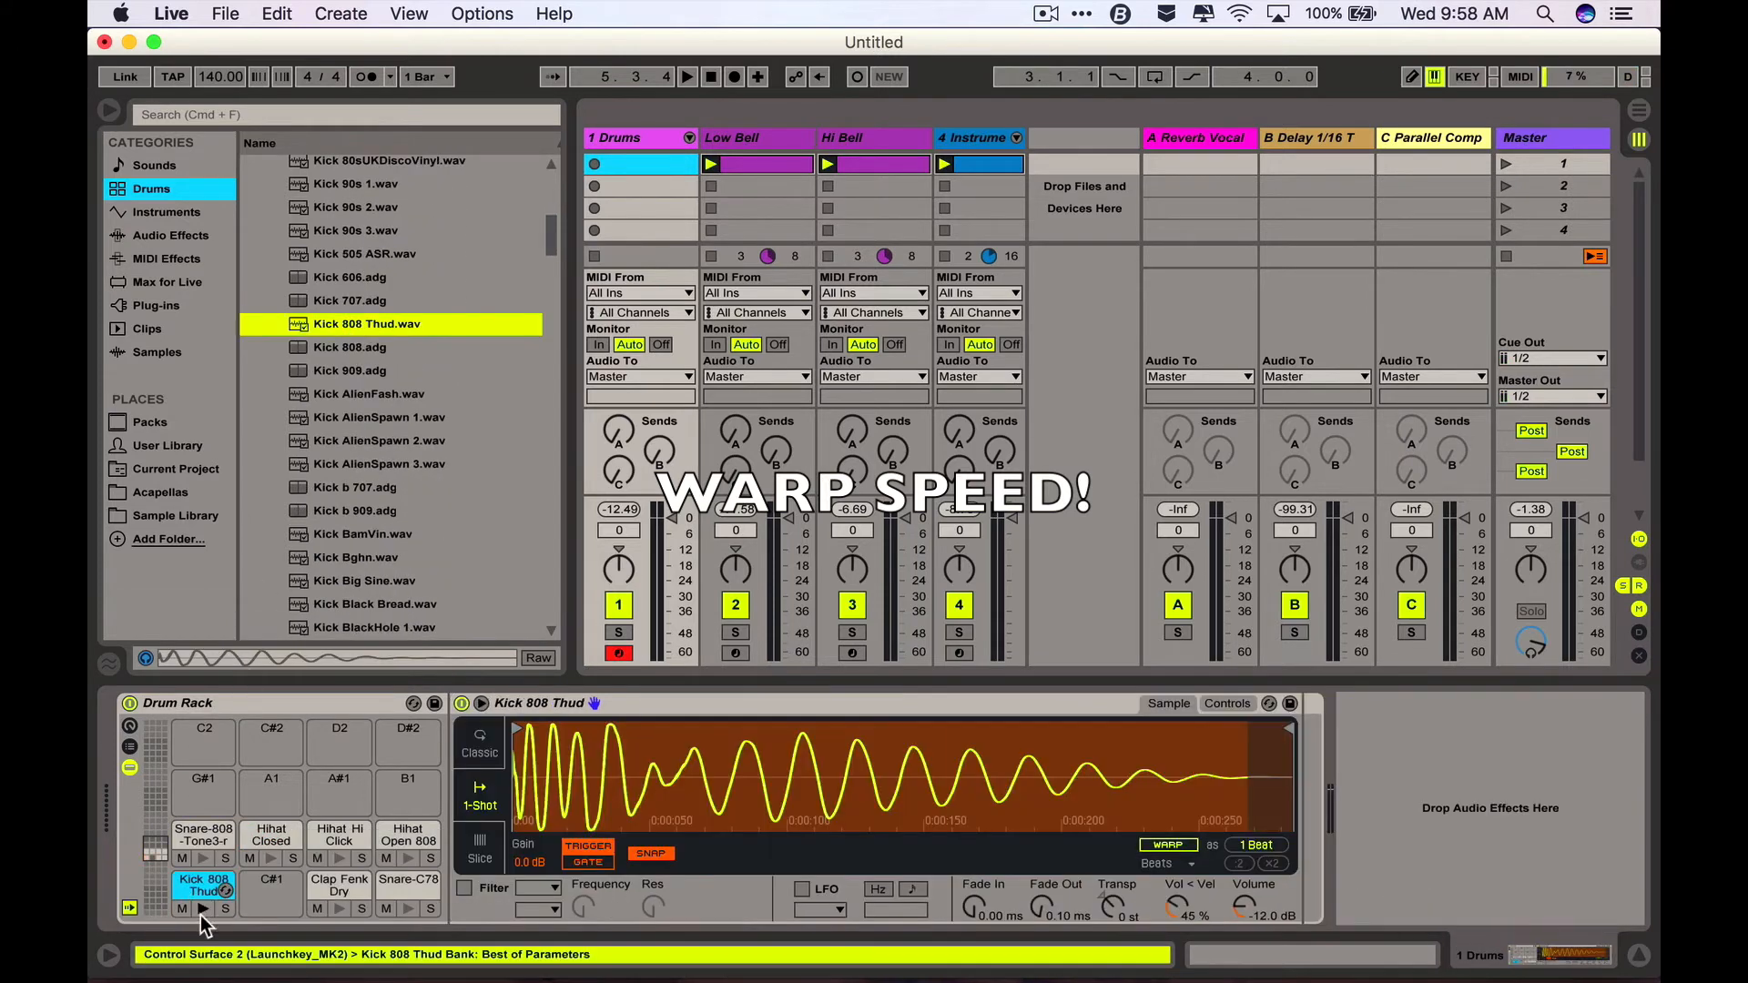
# - Audition more kick samples one after another down to Kick Chatt
pyautogui.press('Down')
pyautogui.press('Down')
pyautogui.press('Down')
pyautogui.press('Down')
pyautogui.press('Down')
pyautogui.press('Down')
pyautogui.press('Down')
pyautogui.press('Down')
pyautogui.press('Down')
pyautogui.press('Down')
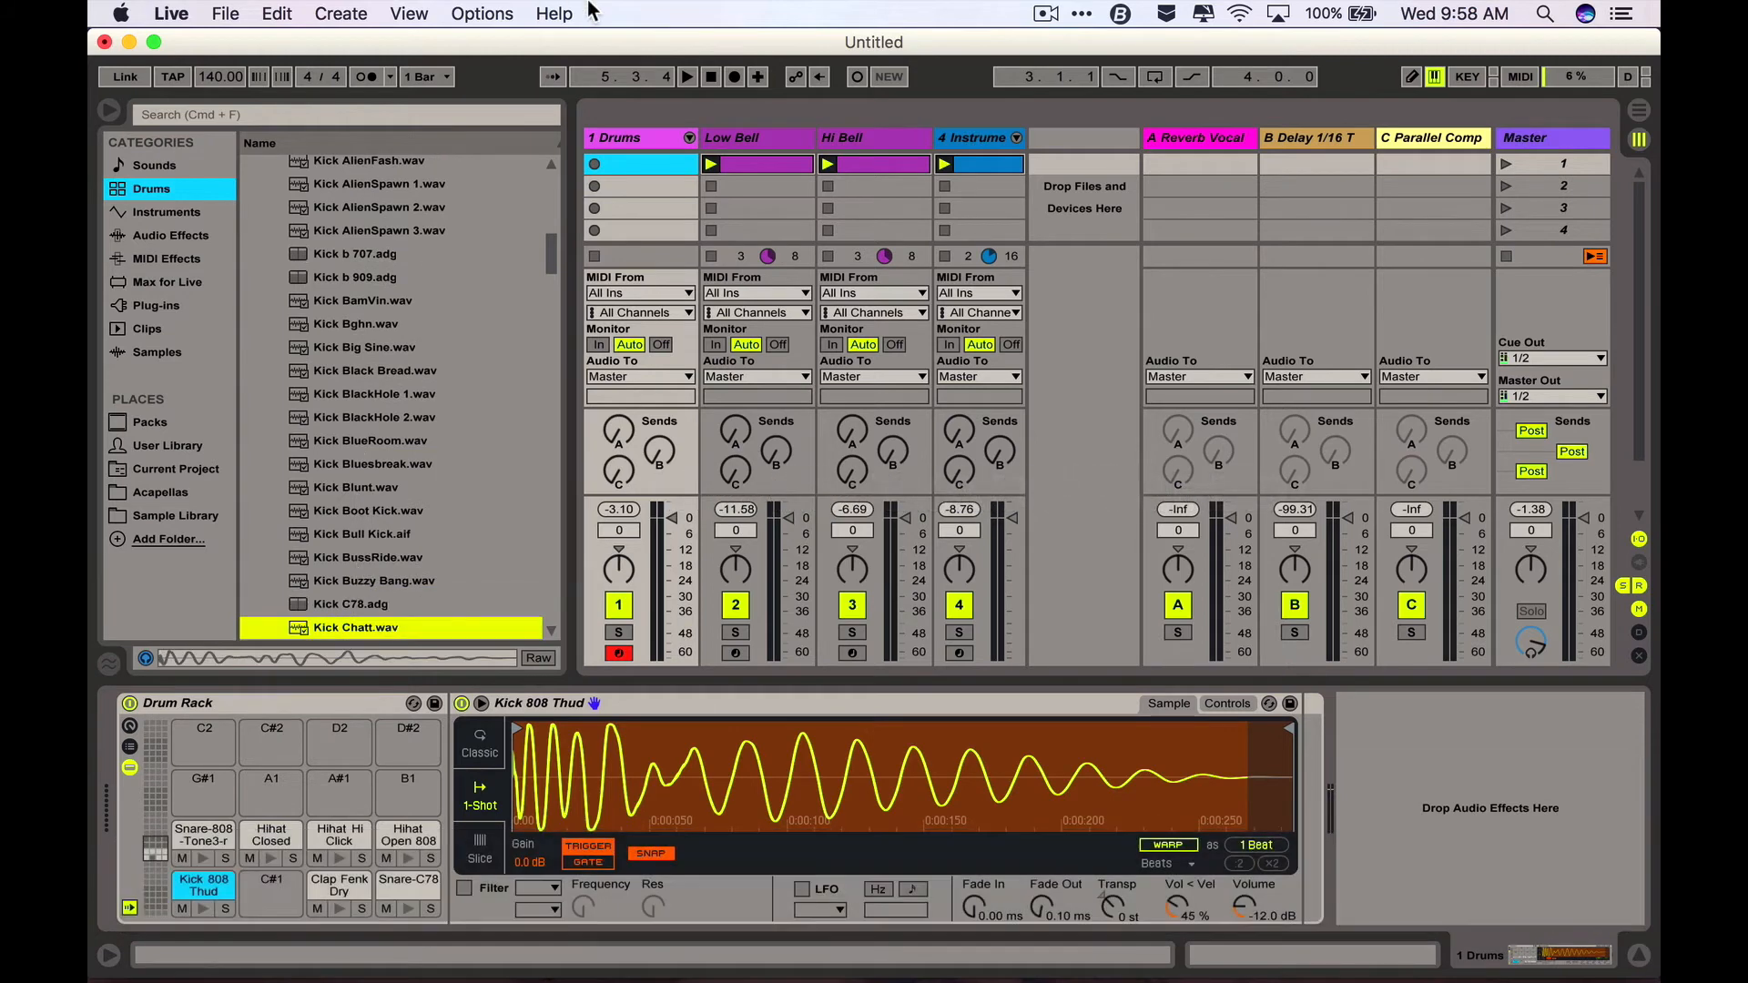
# - Create a four-bar MIDI clip in the Drums track's first slot and add a Kick 808 Thud note at 1.1.1
pyautogui.doubleClick(619, 160)
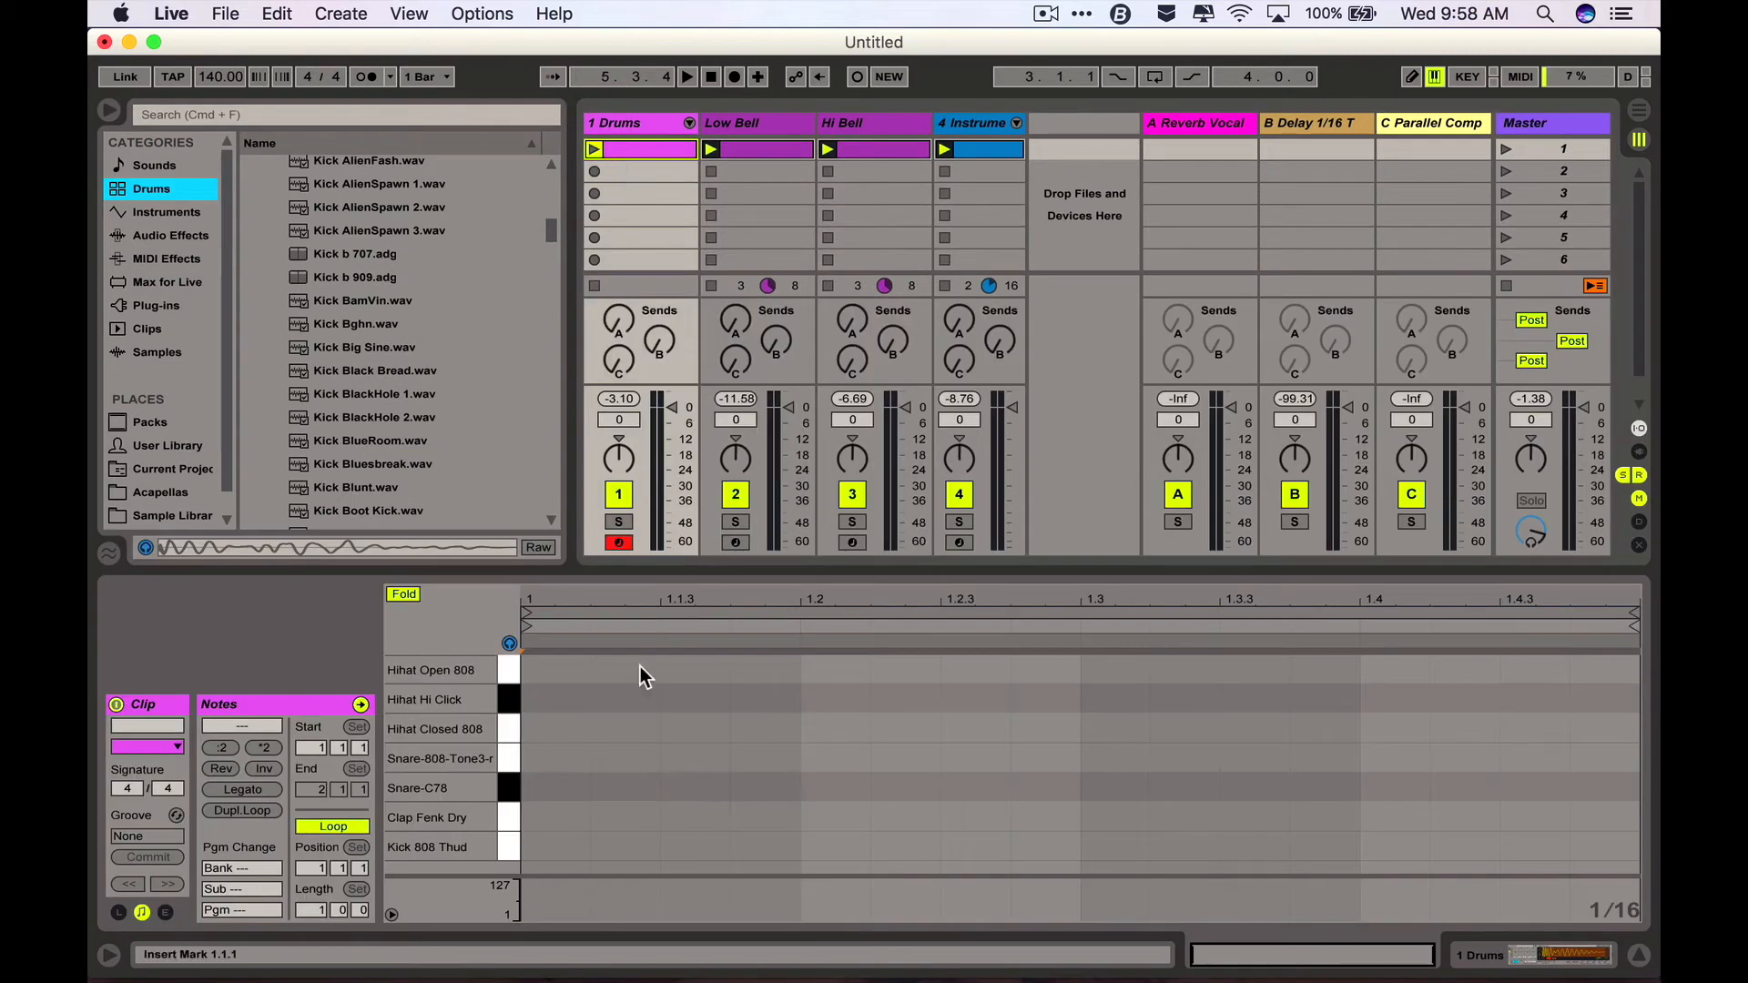
pyautogui.doubleClick(534, 847)
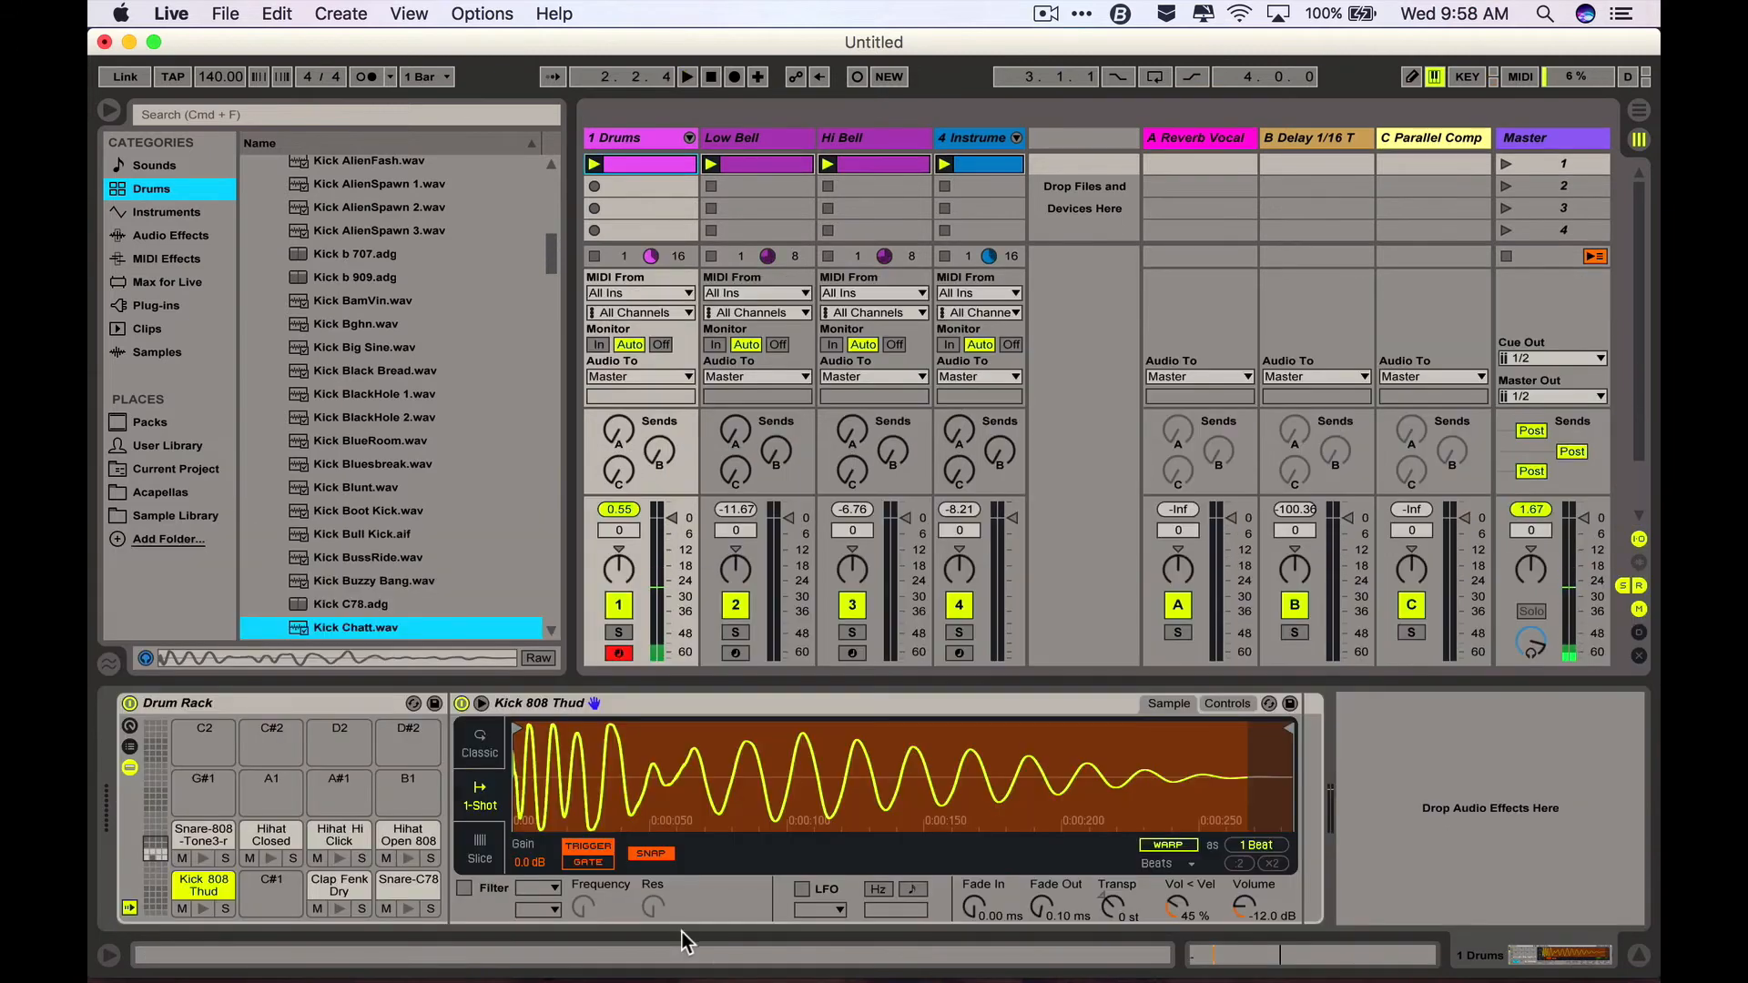
# - Show the Drum Rack's chain list with its routing and set the Snare-808-Tone3-r chain to receive D#1
pyautogui.click(130, 747)
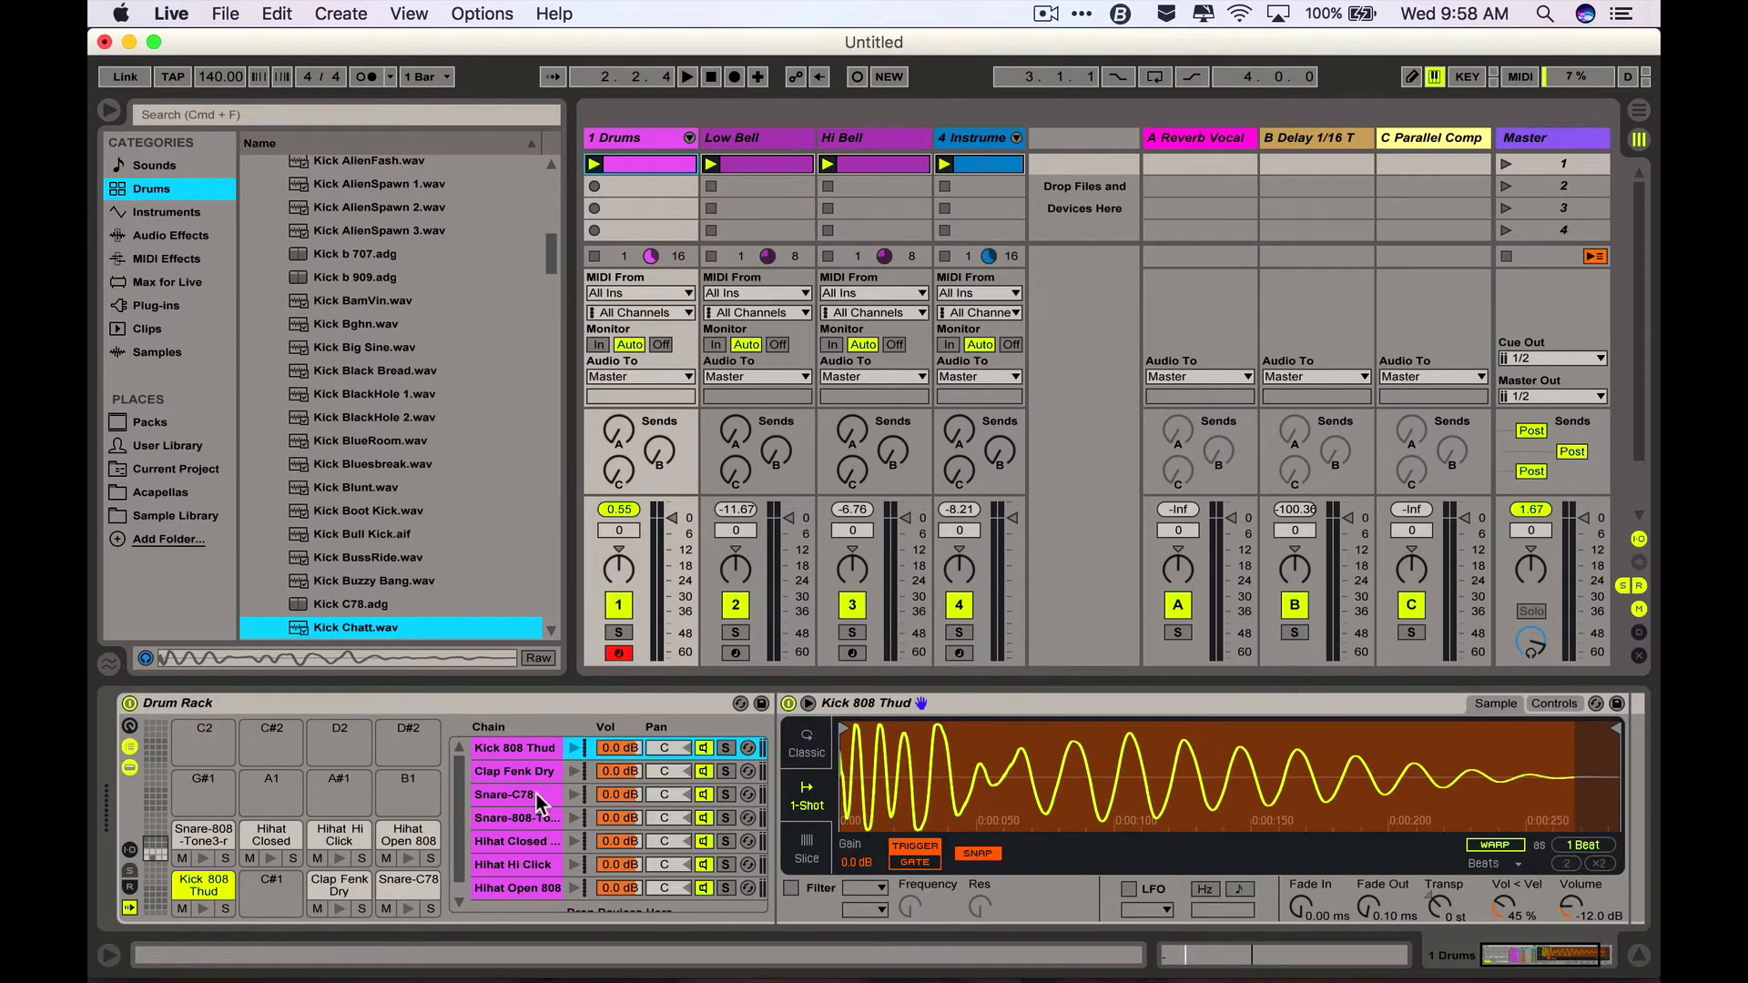
pyautogui.click(131, 850)
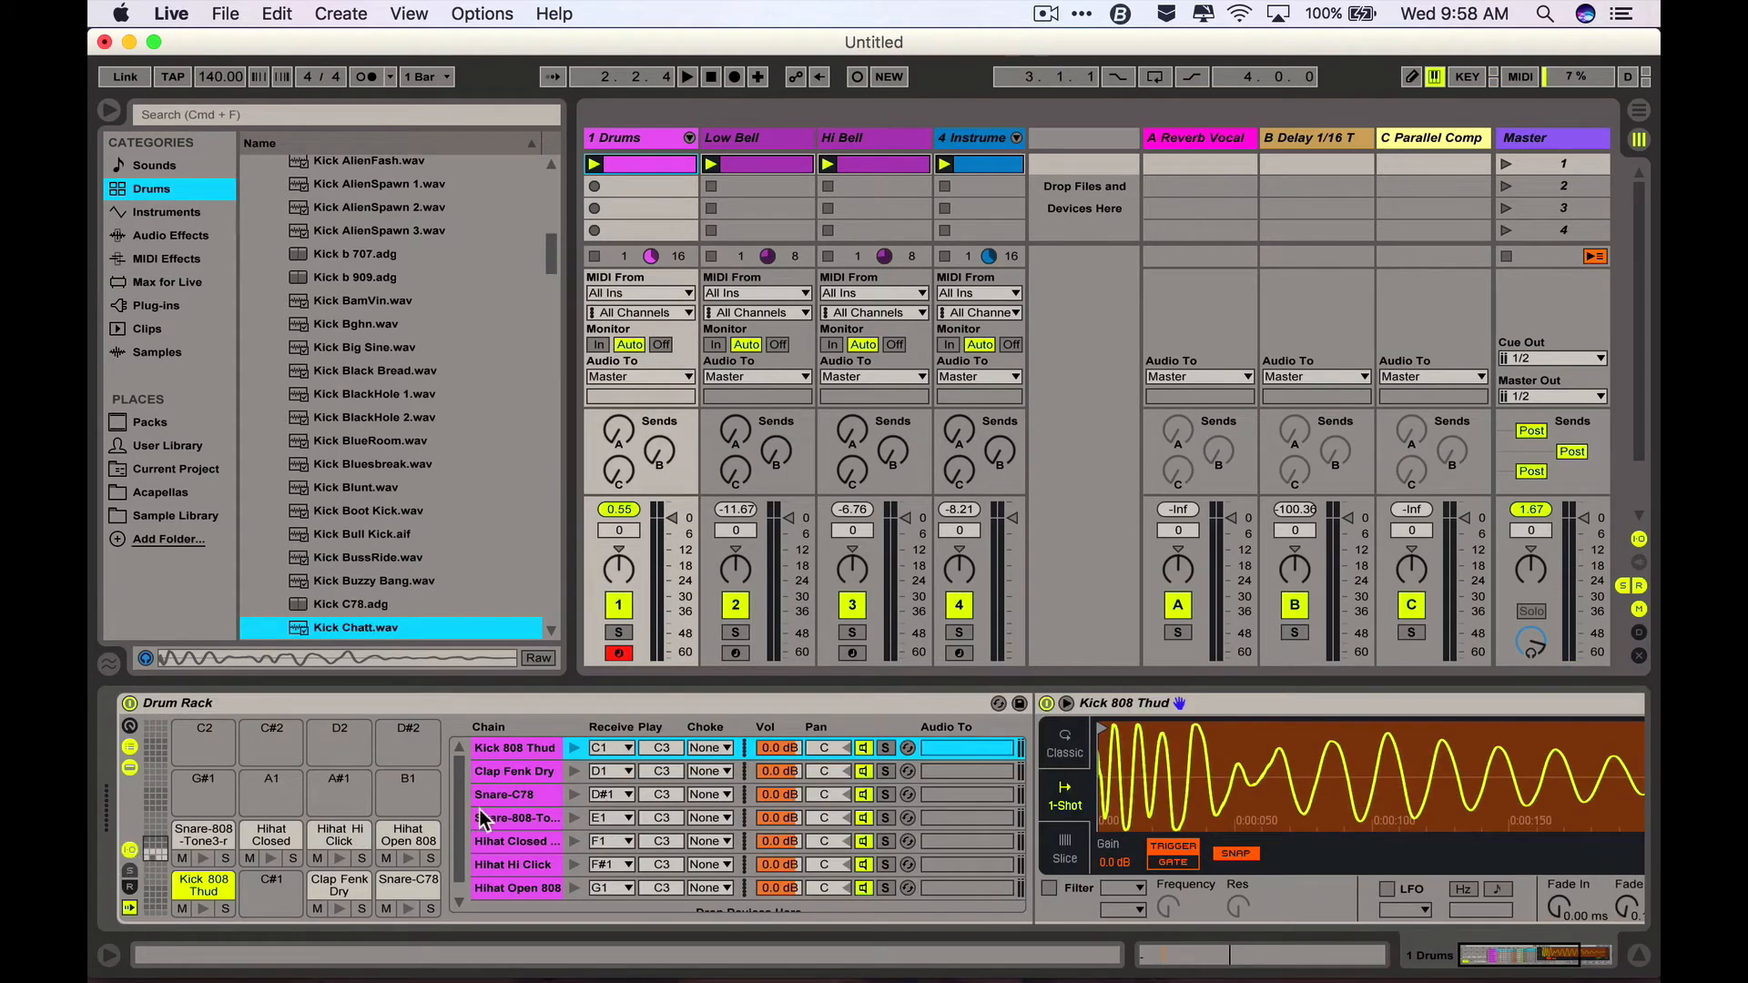
pyautogui.click(608, 818)
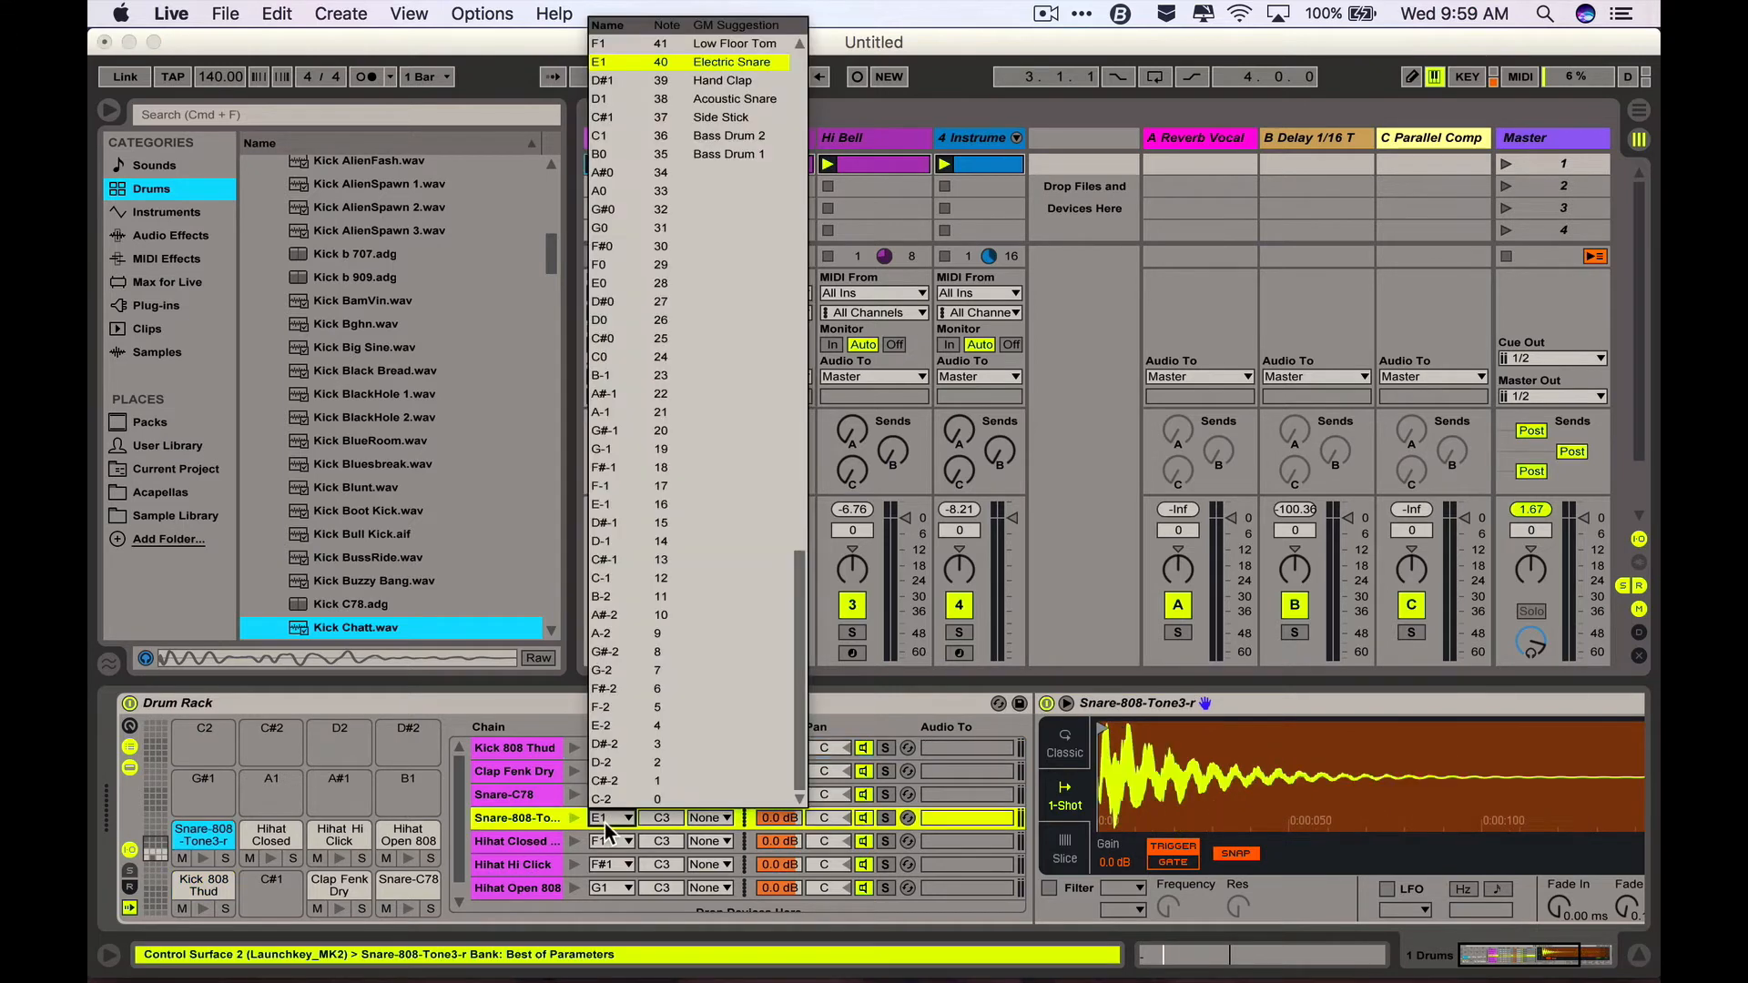
pyautogui.press('Up')
pyautogui.press('Return')
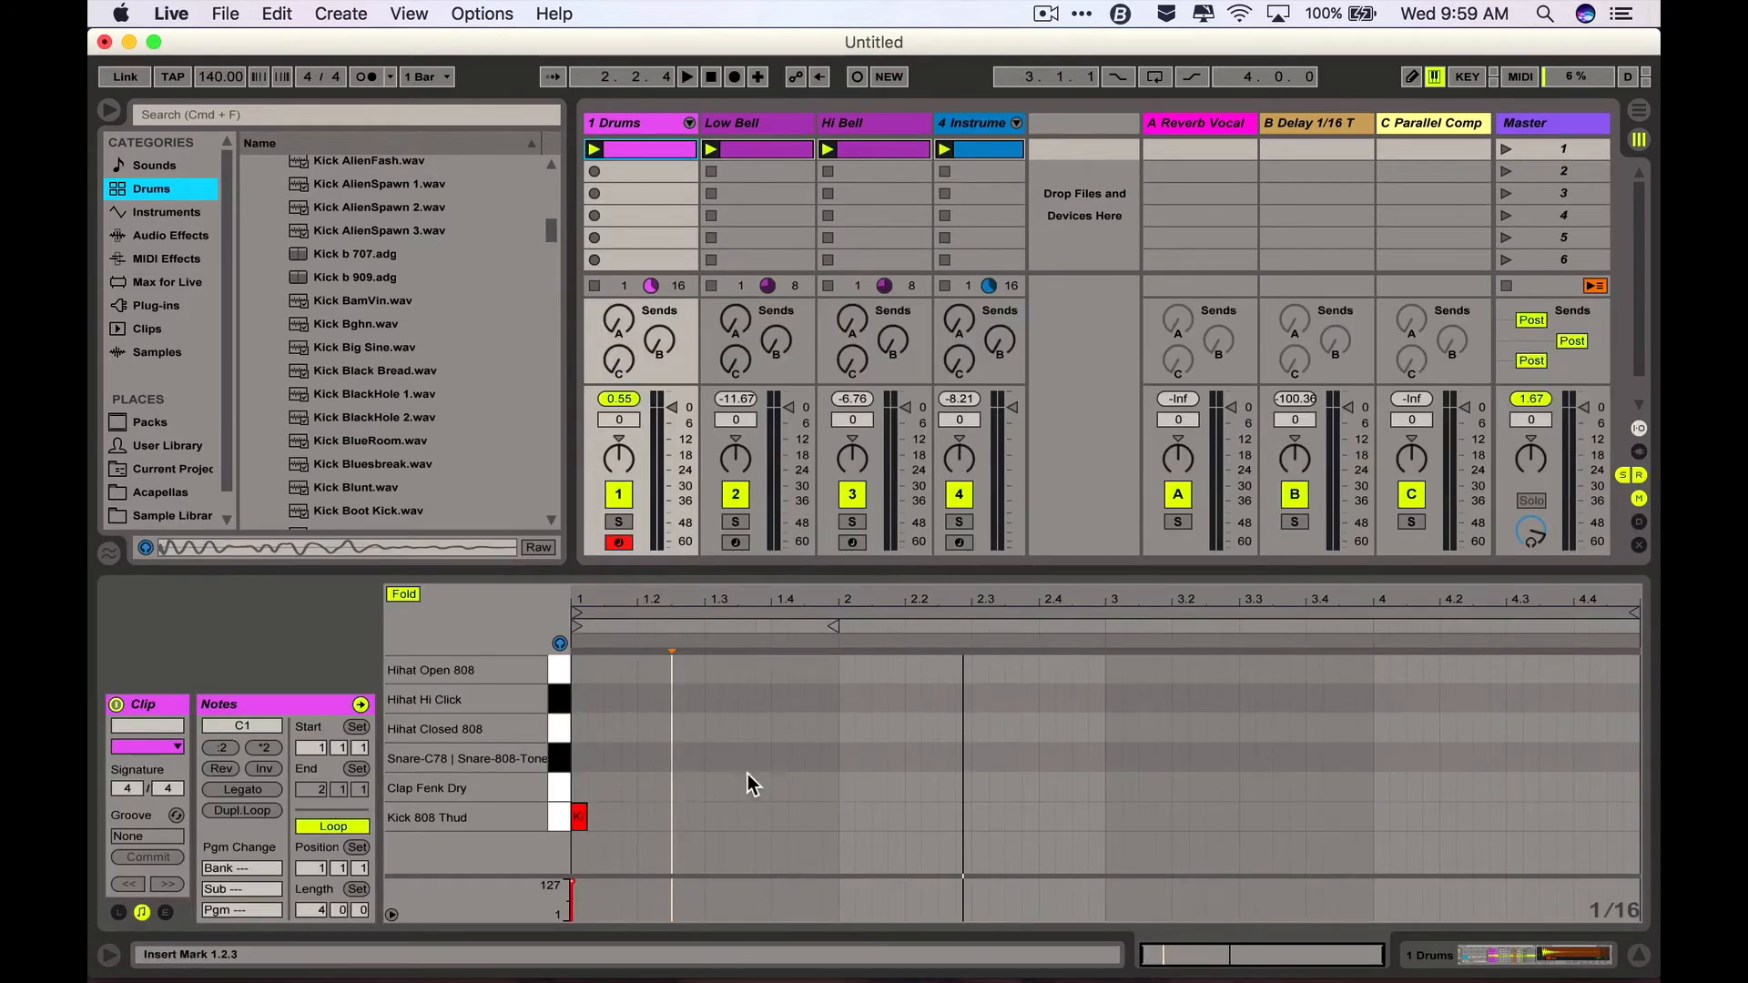
# - Add layered snare hits at 1.3 and 2.3 and duplicate the two-bar snare pattern into bars 3 and 4
pyautogui.doubleClick(708, 760)
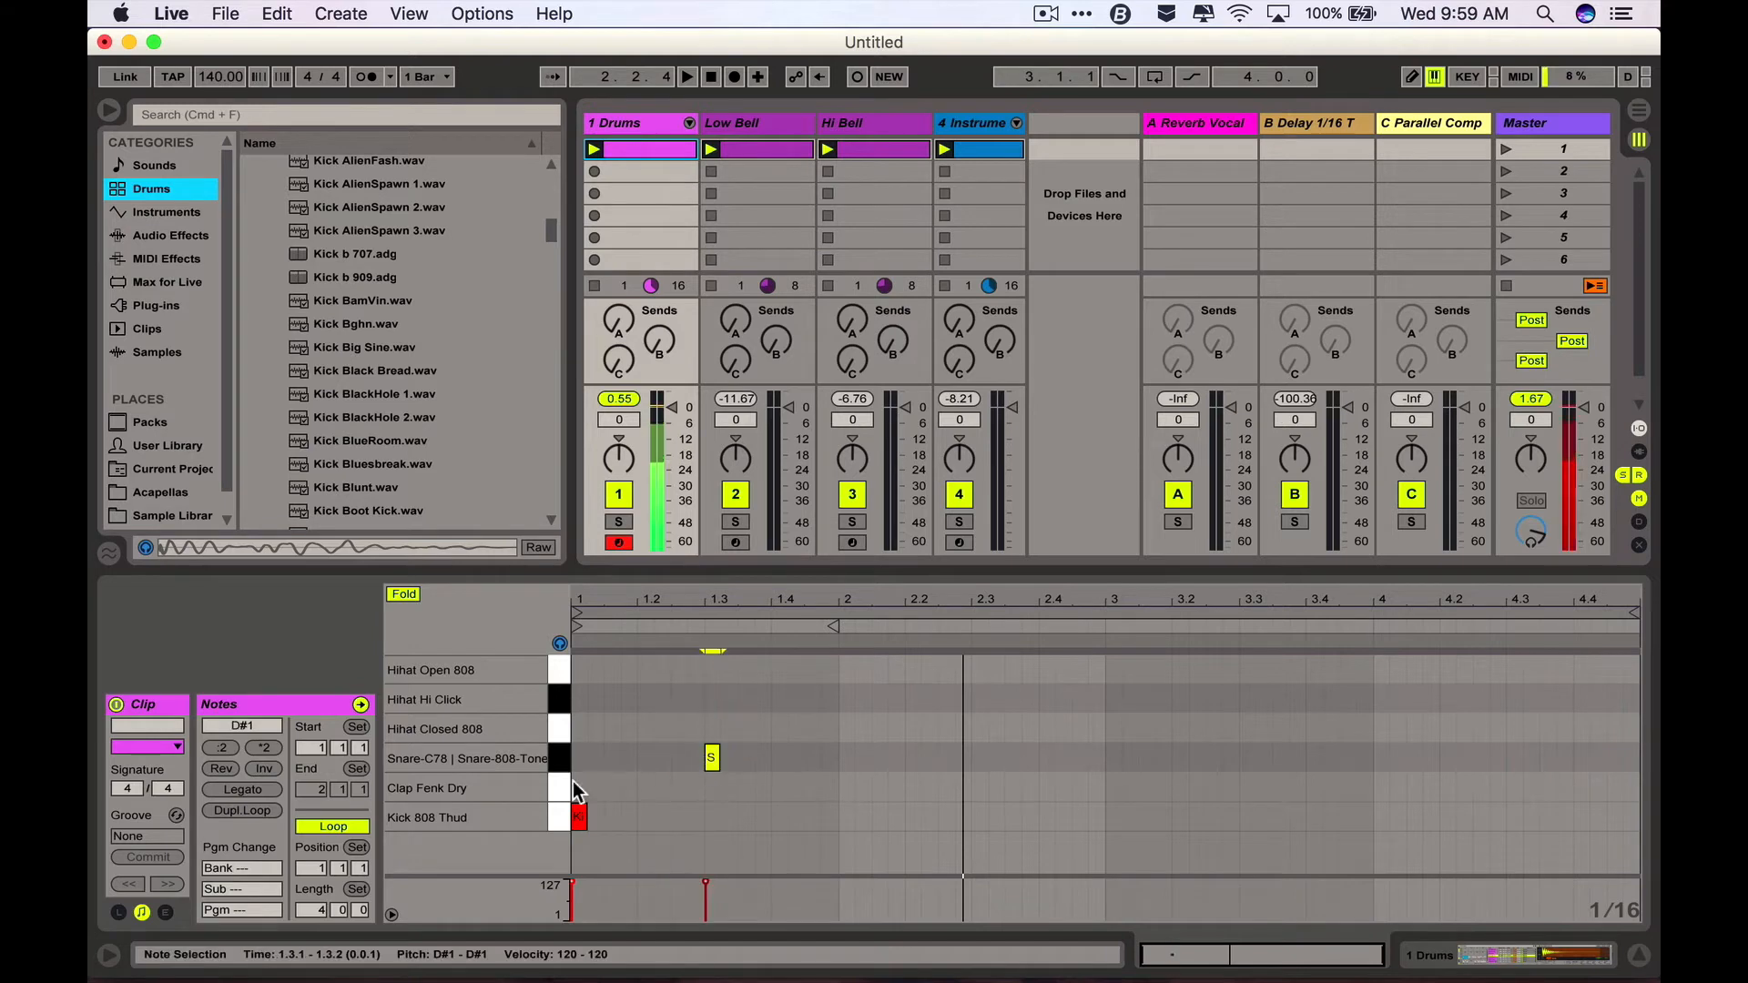
pyautogui.doubleClick(980, 766)
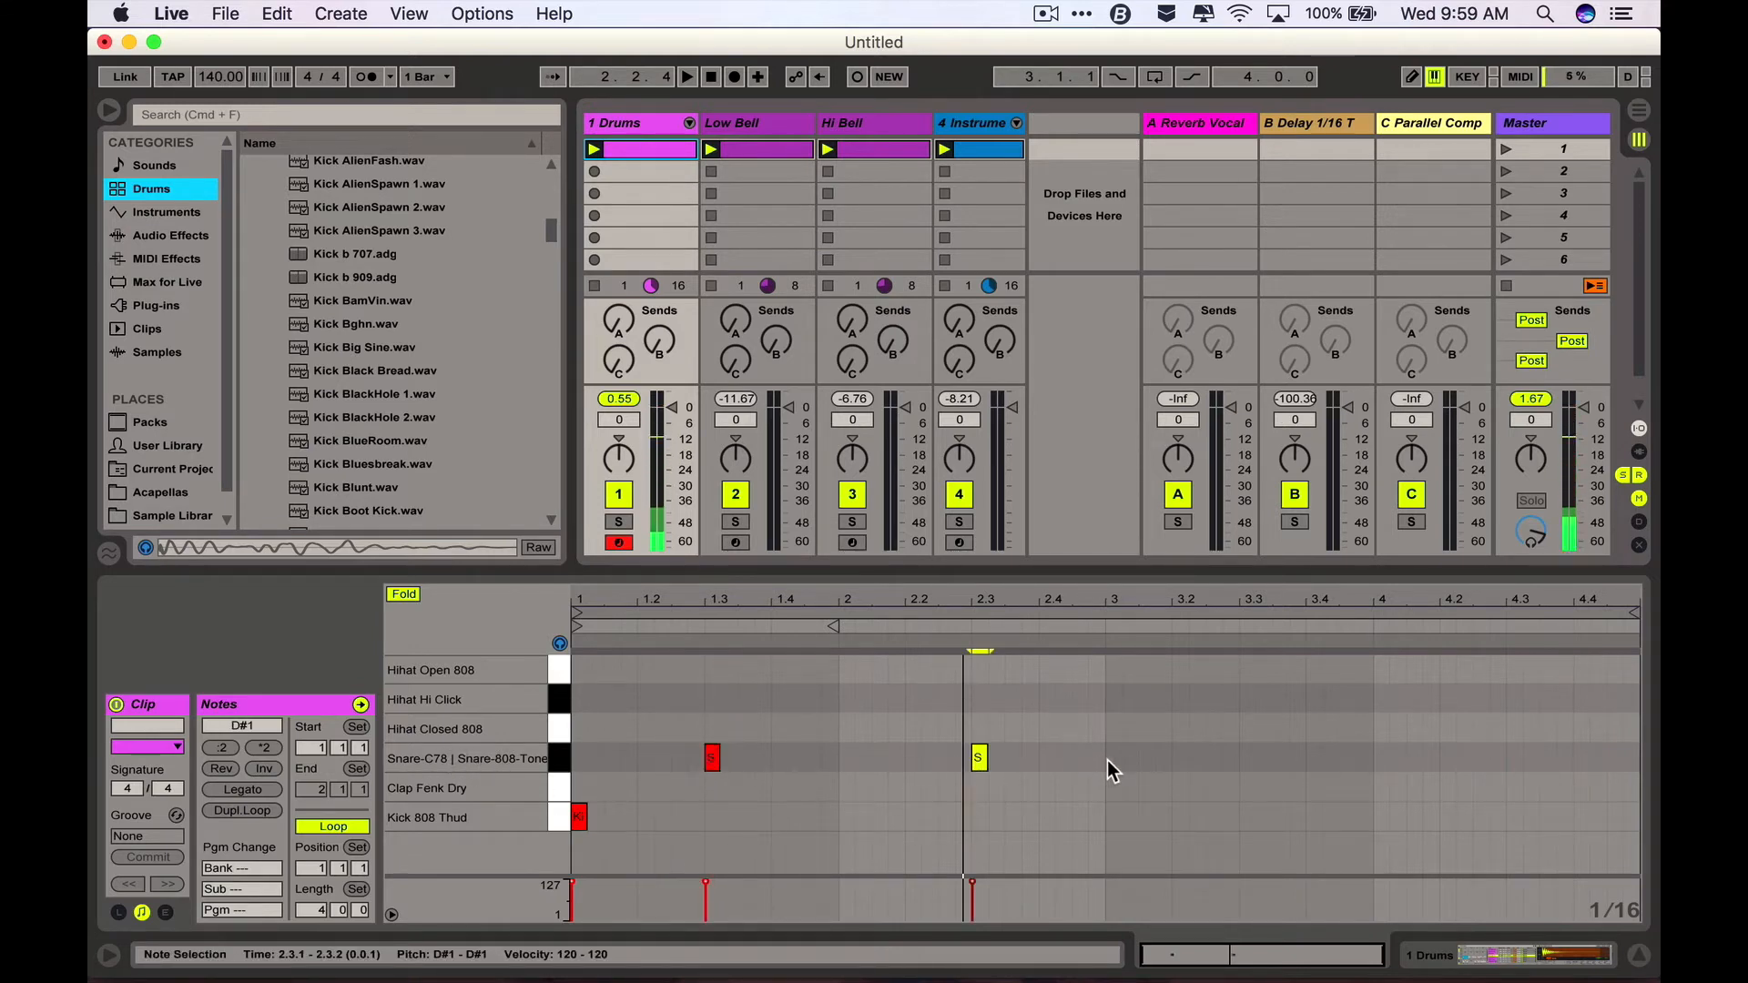
pyautogui.moveTo(1107, 761); pyautogui.dragTo(470, 691)
pyautogui.press('super+d')
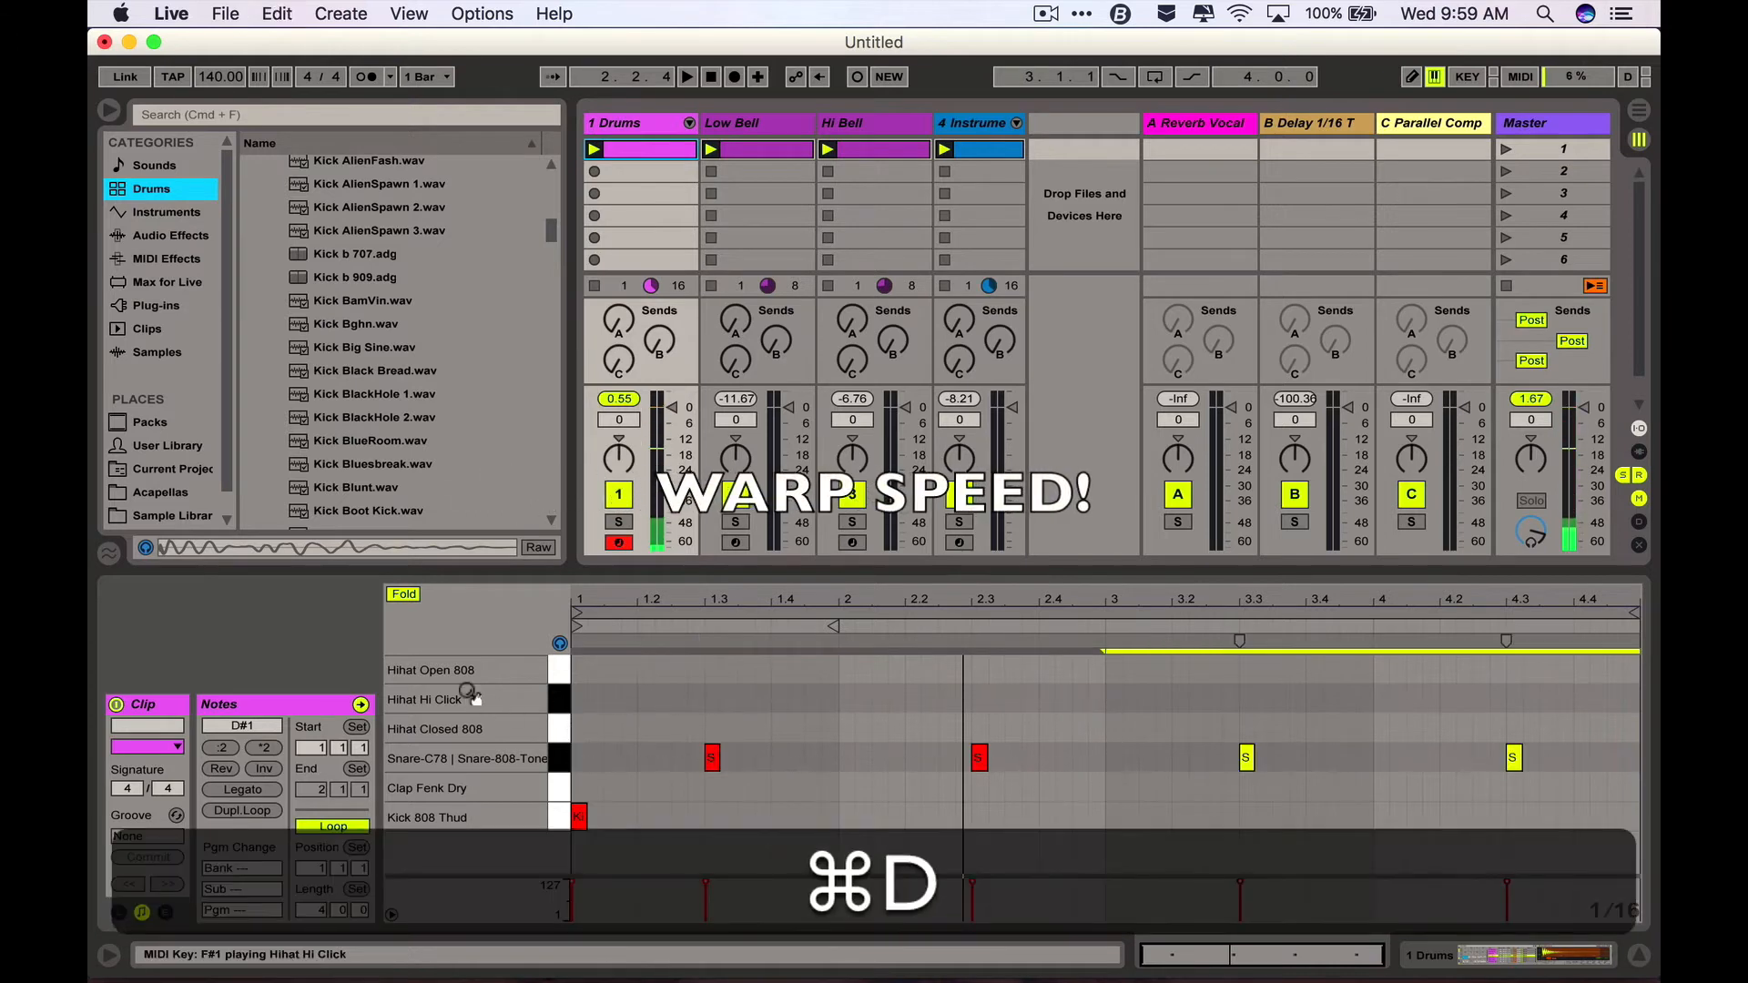
# - Draw a Hihat Closed 808 pattern across bars 1 and 2, with three consecutive sixteenth hits starting at 1.4 and 2.4
pyautogui.press('b')
pyautogui.click(580, 728)
pyautogui.click(627, 729)
pyautogui.press('Left')
pyautogui.click(678, 728)
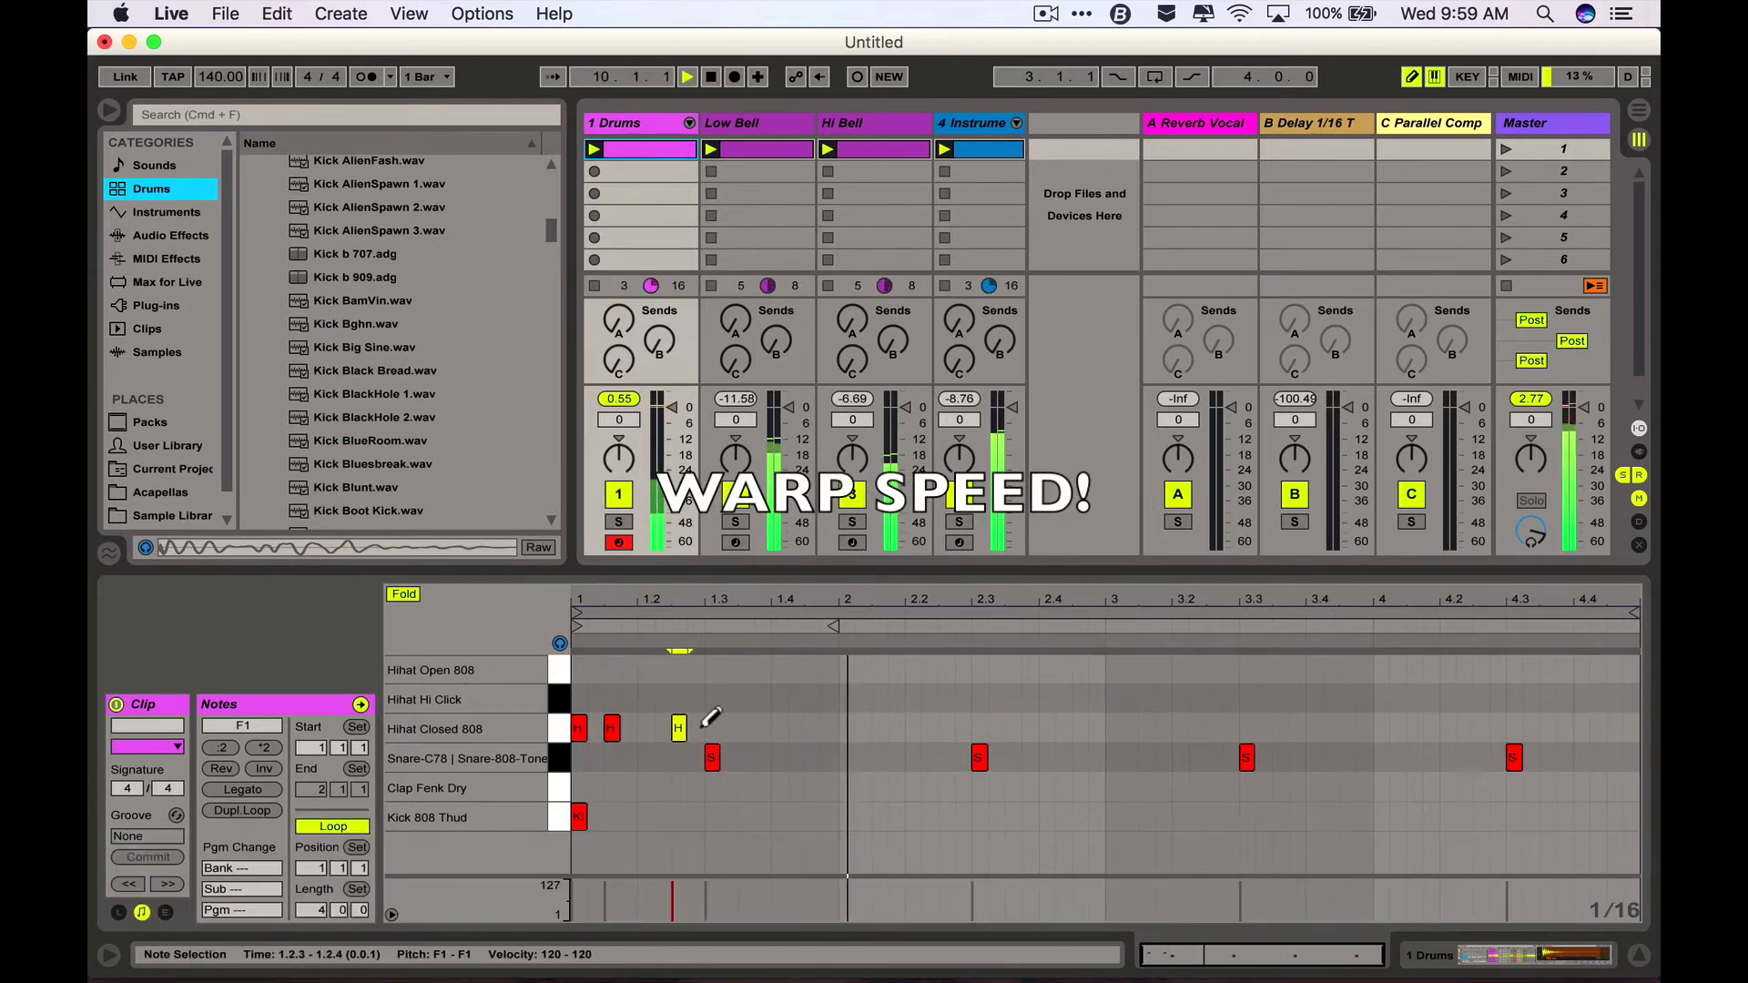
pyautogui.click(712, 729)
pyautogui.click(846, 728)
pyautogui.click(879, 729)
pyautogui.click(946, 728)
pyautogui.click(979, 728)
pyautogui.click(779, 729)
pyautogui.click(795, 729)
pyautogui.click(811, 728)
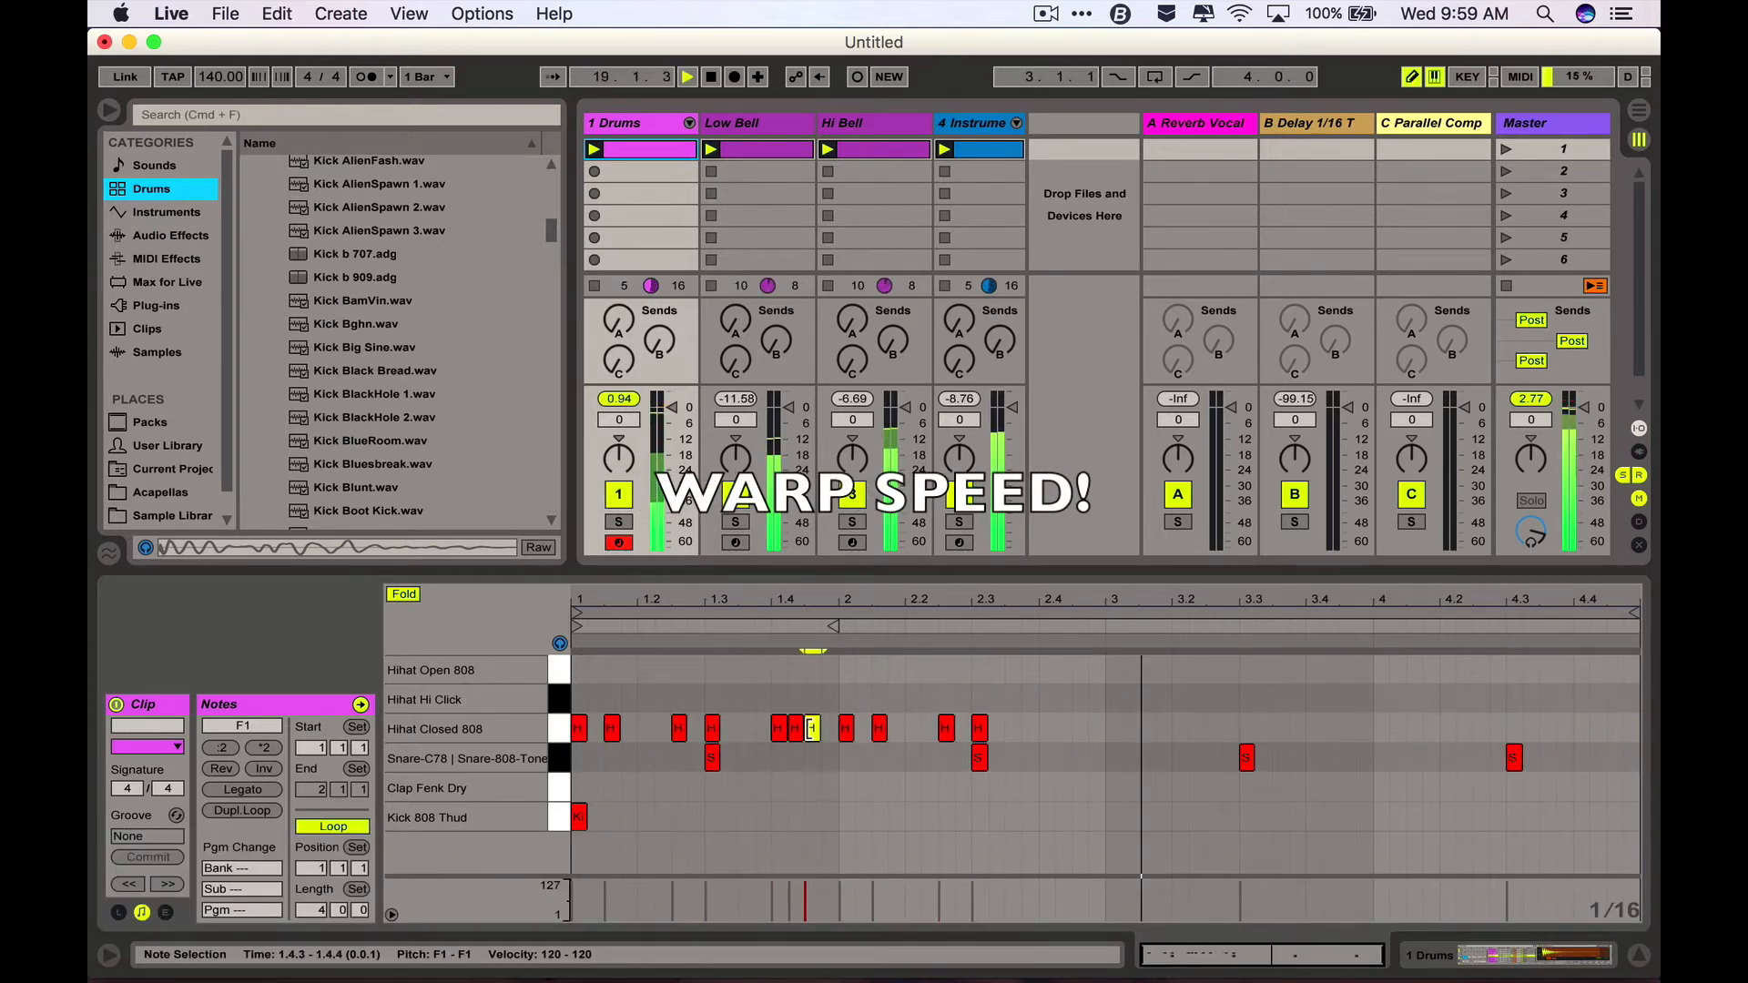
pyautogui.press('space')
pyautogui.click(1046, 730)
pyautogui.click(1063, 729)
pyautogui.click(1080, 730)
# - Duplicate the two-bar closed hi-hat pattern into bars 3 and 4 and play the clip
pyautogui.press('b')
pyautogui.moveTo(1120, 729); pyautogui.dragTo(288, 730)
pyautogui.press('super+d')
pyautogui.press('space')
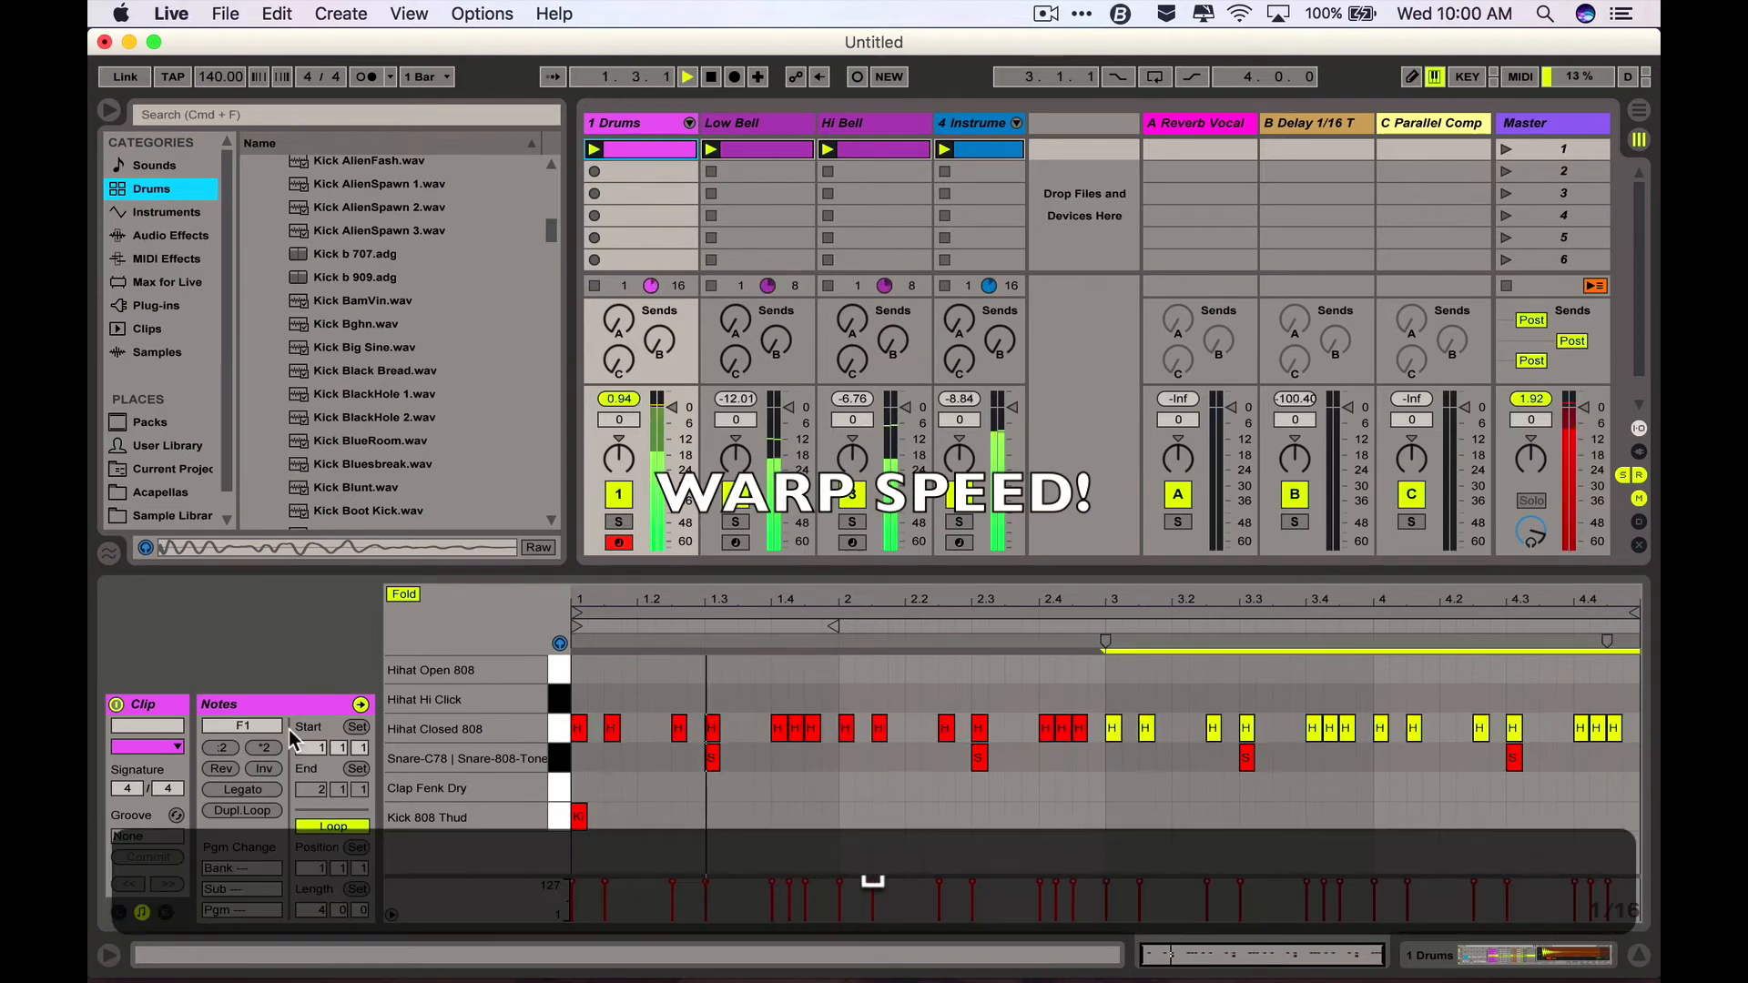
# - Draw Kick 808 Thud hits at 1.2.3, 2.1, 2.2.3, 2.4.3, 3.1, 3.3.3, 3.4.3, 4.1, 4.2.3 and 4.4.3
pyautogui.doubleClick(678, 817)
pyautogui.doubleClick(846, 816)
pyautogui.doubleClick(946, 817)
pyautogui.doubleClick(1080, 816)
pyautogui.doubleClick(1113, 817)
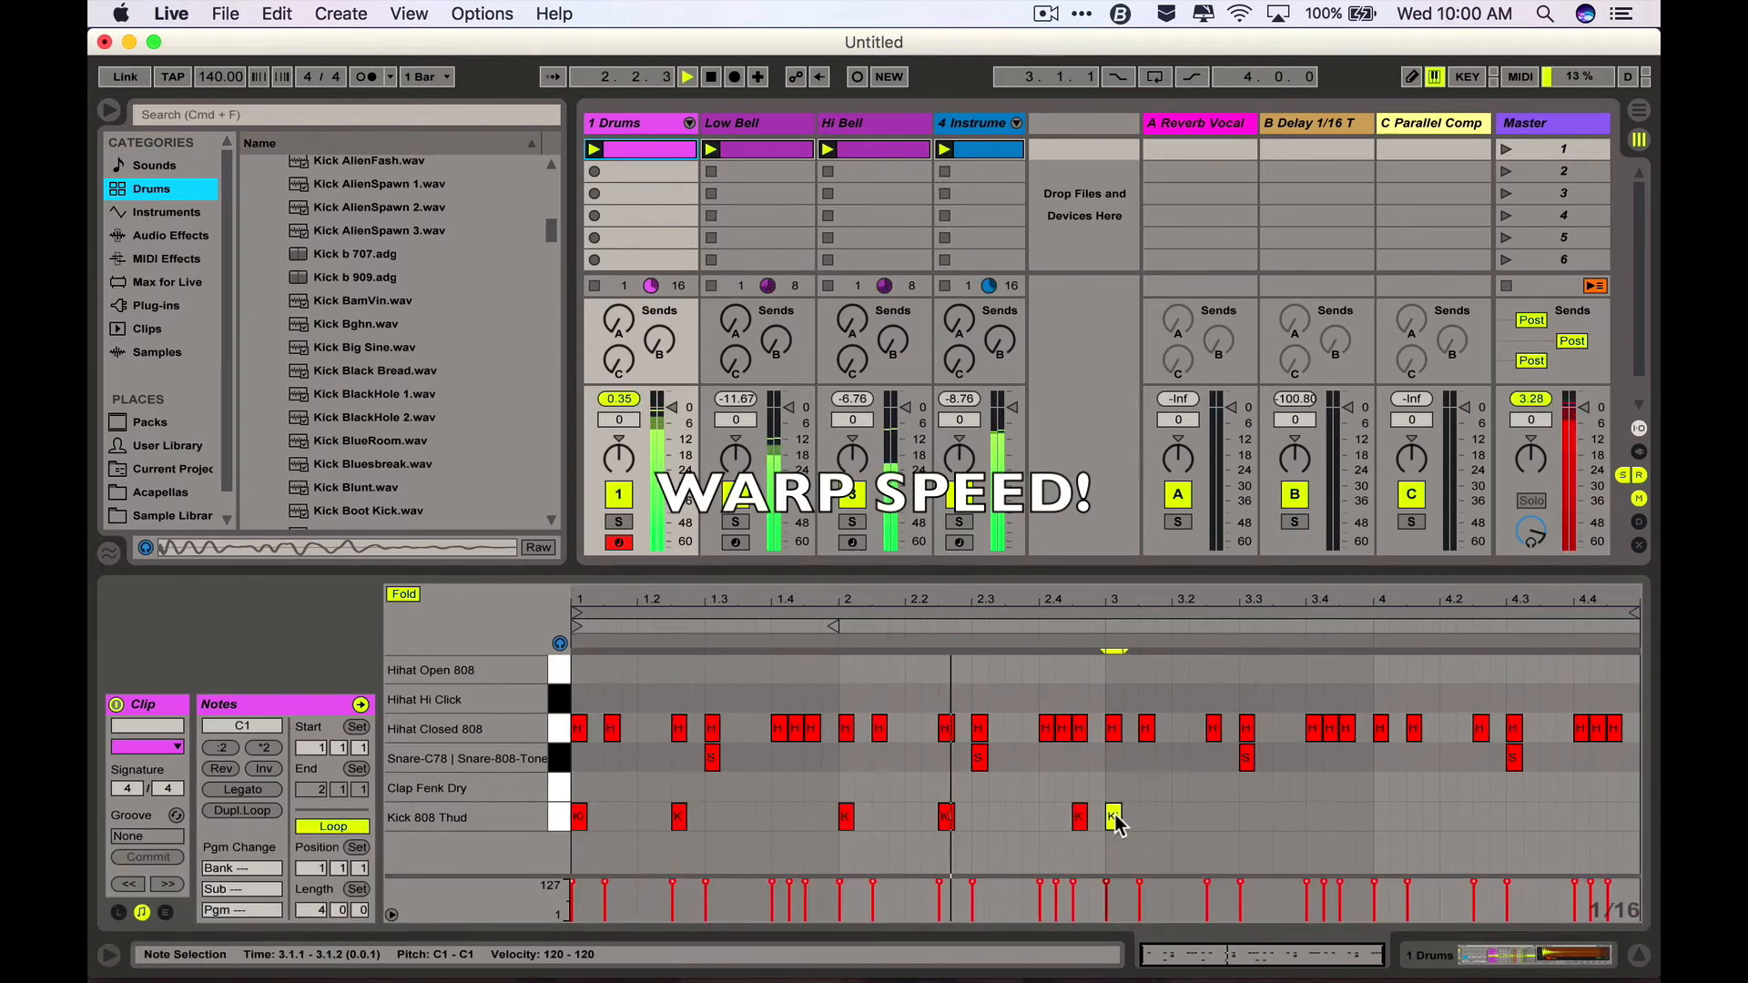
pyautogui.doubleClick(1347, 817)
pyautogui.doubleClick(1381, 817)
pyautogui.doubleClick(1481, 817)
pyautogui.doubleClick(1614, 817)
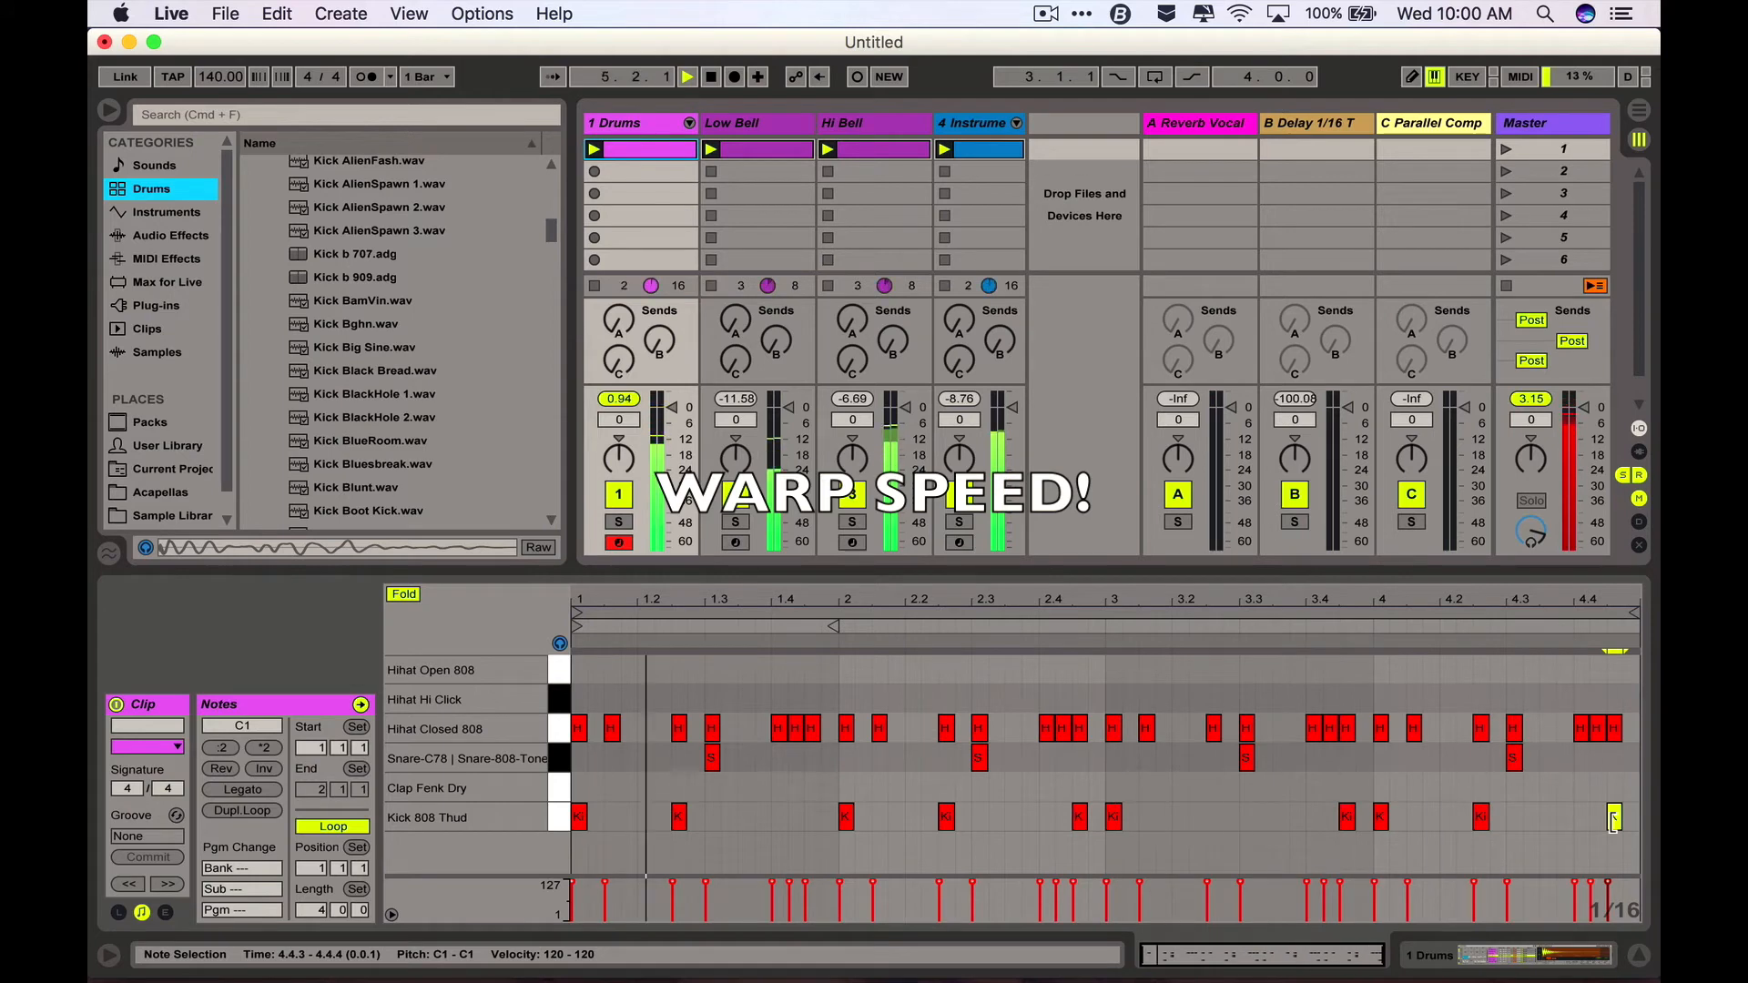
pyautogui.press('space')
pyautogui.doubleClick(1281, 817)
# - Copy the bass clip's notes into the drum clip at 1.1.1 and transpose them down one octave
pyautogui.click(974, 150)
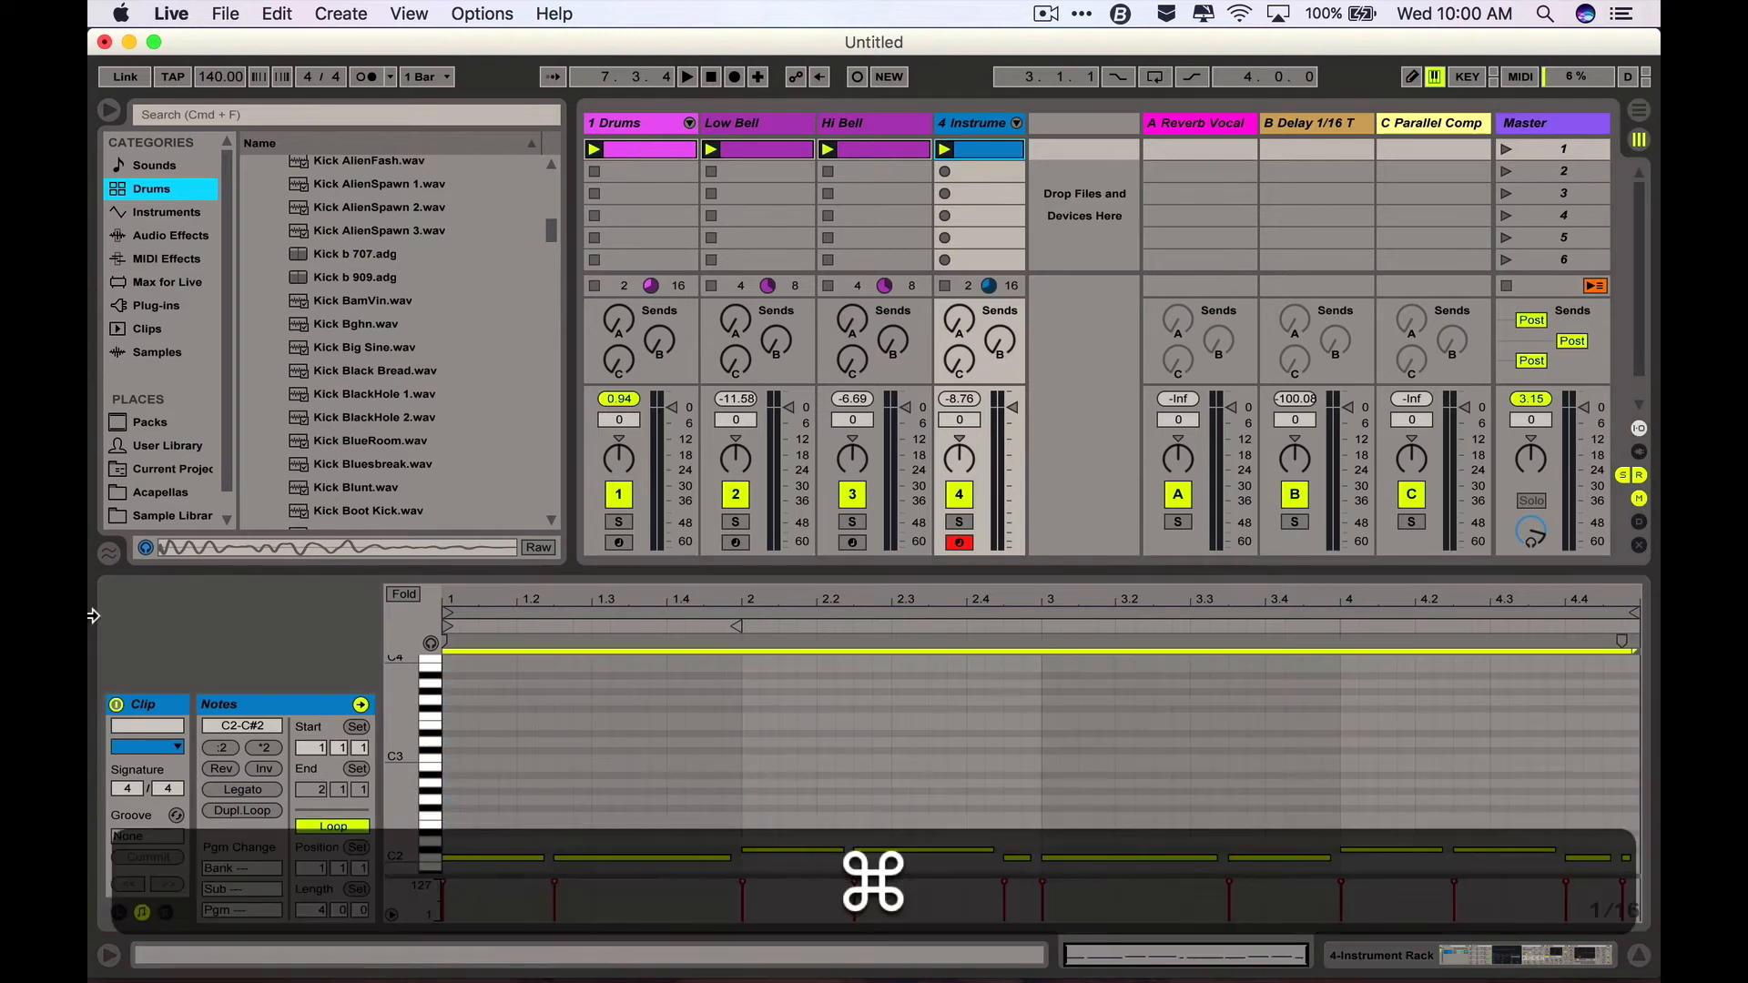
pyautogui.press('super+c')
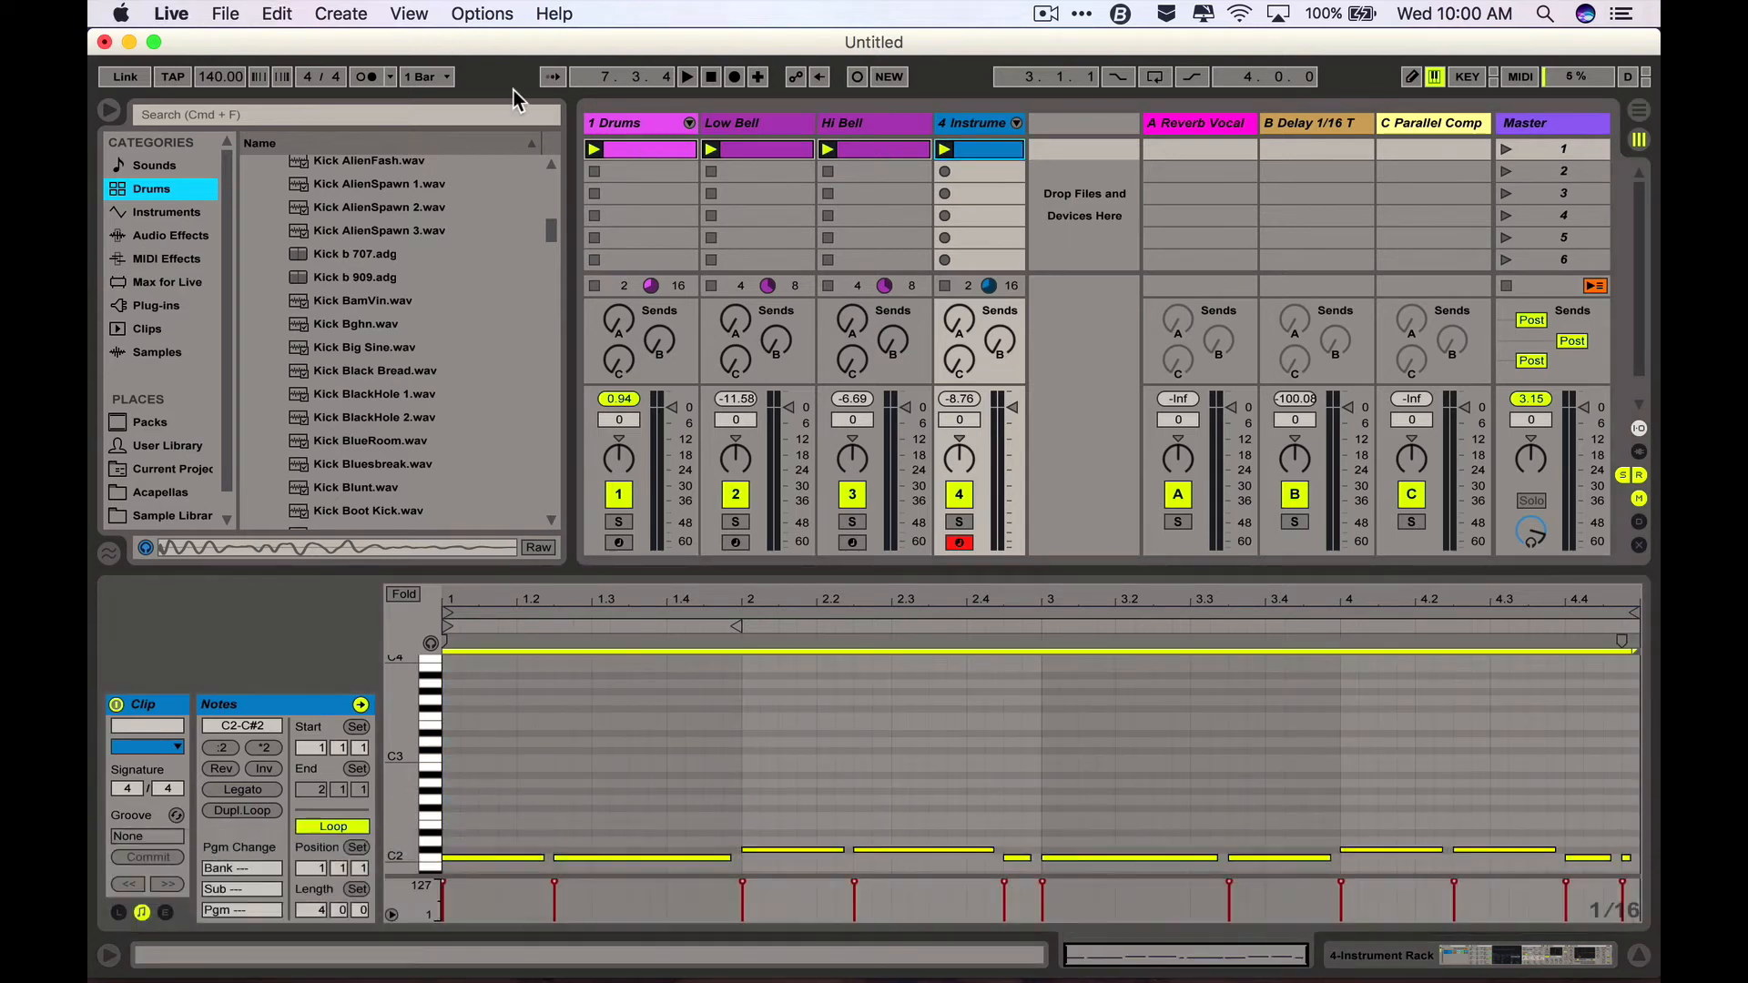
pyautogui.click(666, 151)
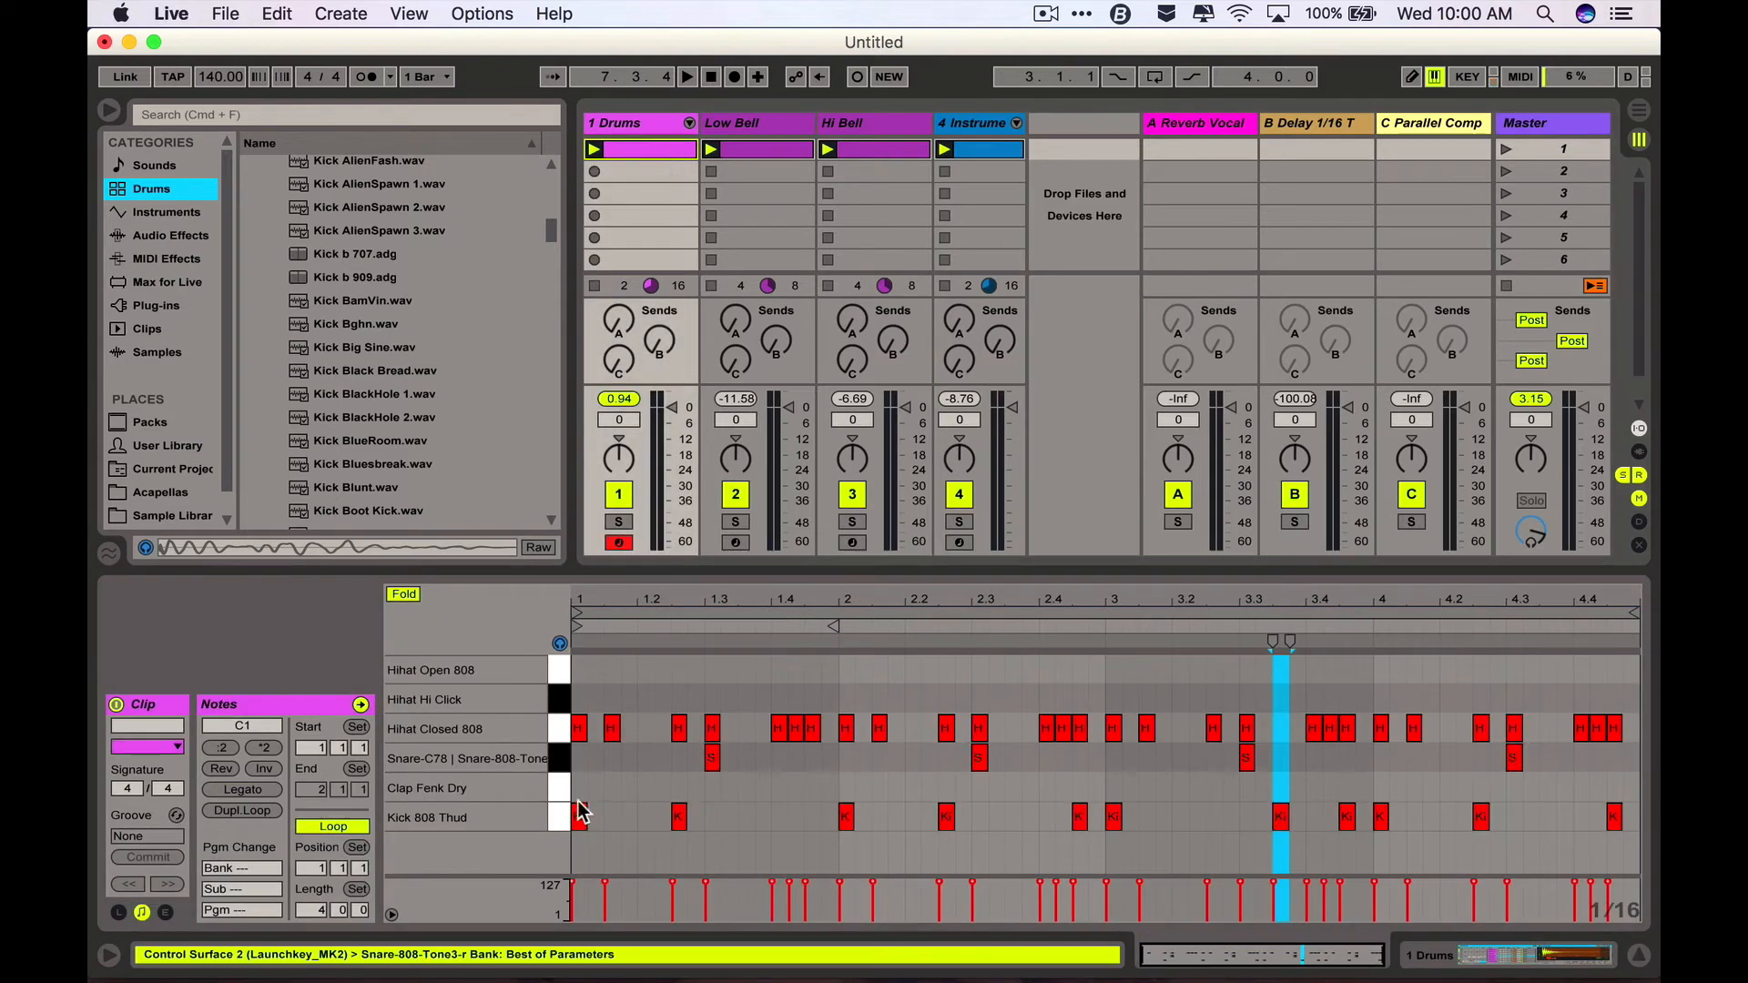
pyautogui.click(576, 799)
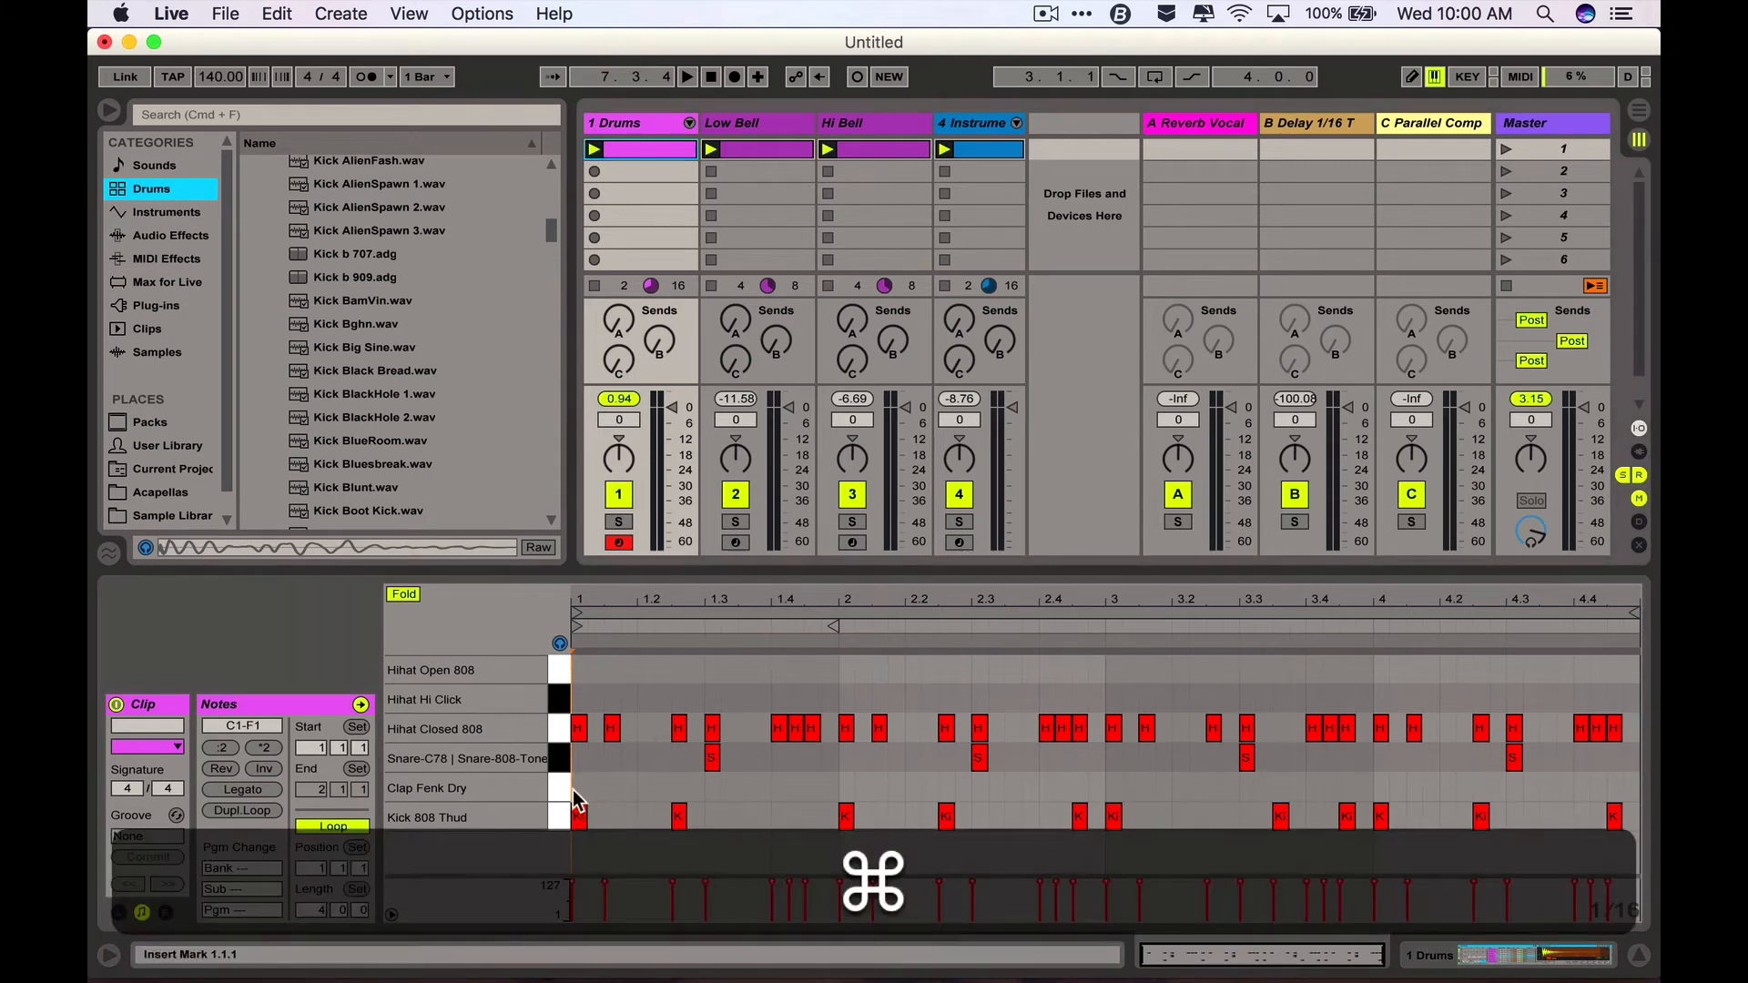
pyautogui.press('super+v')
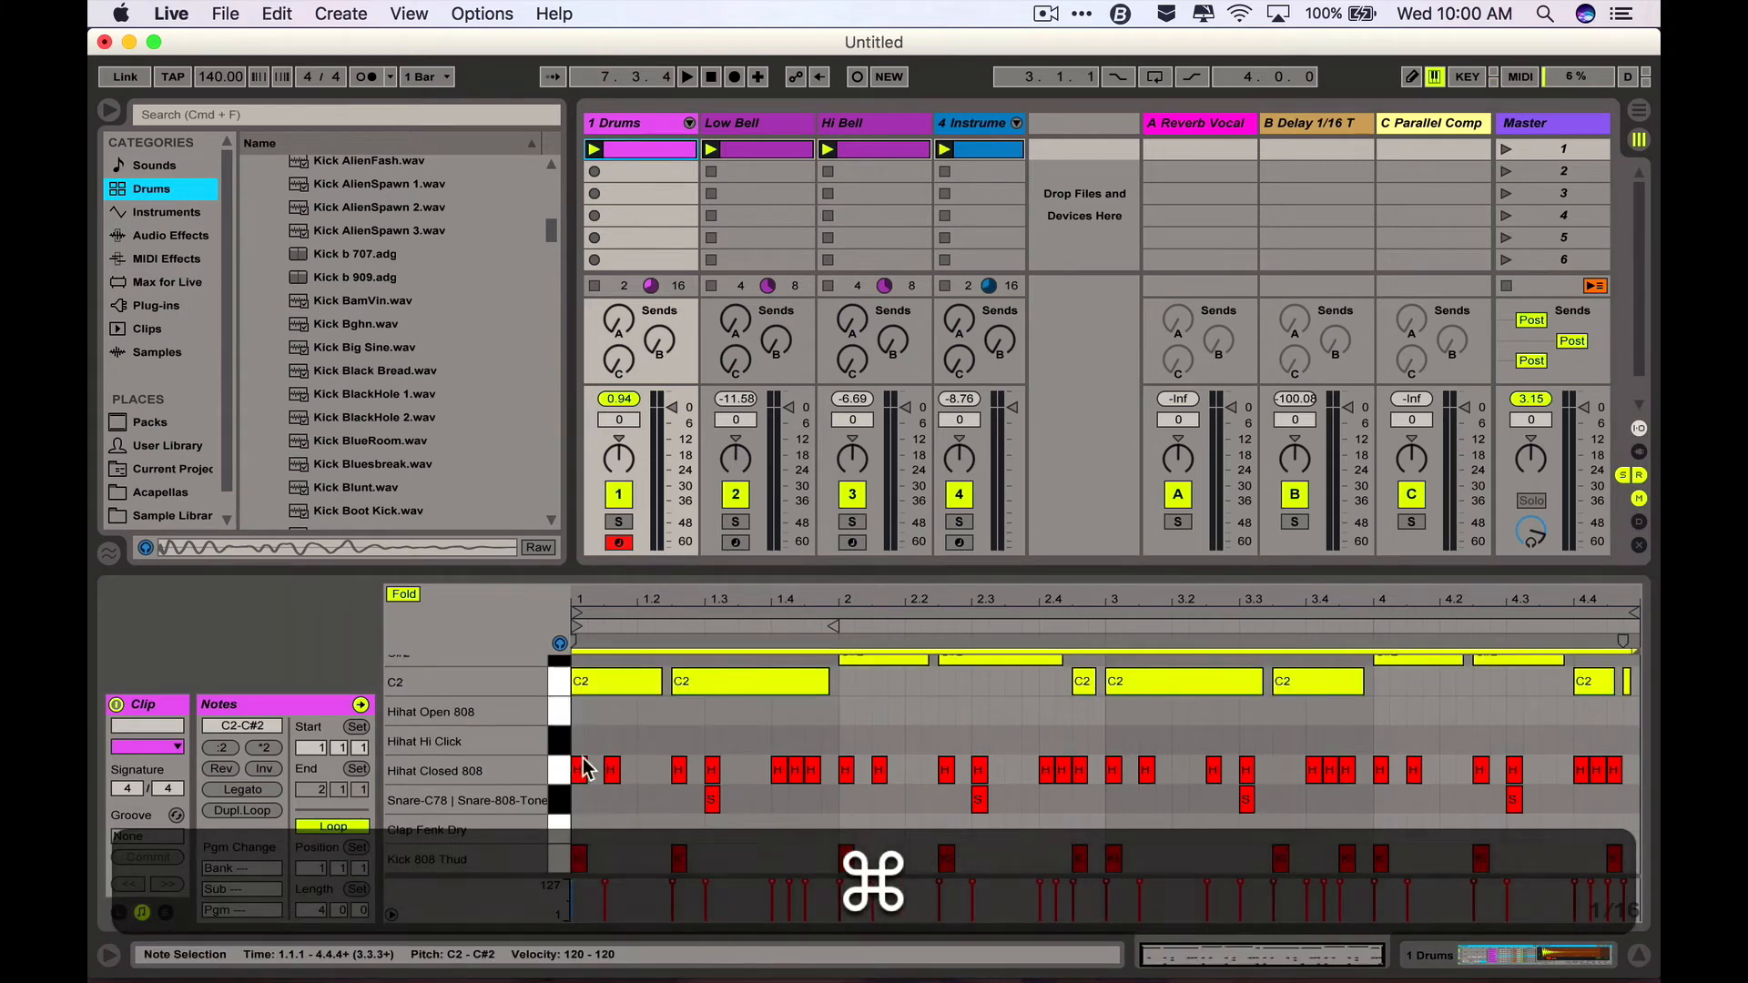
pyautogui.hotkey('shift', 'Down')
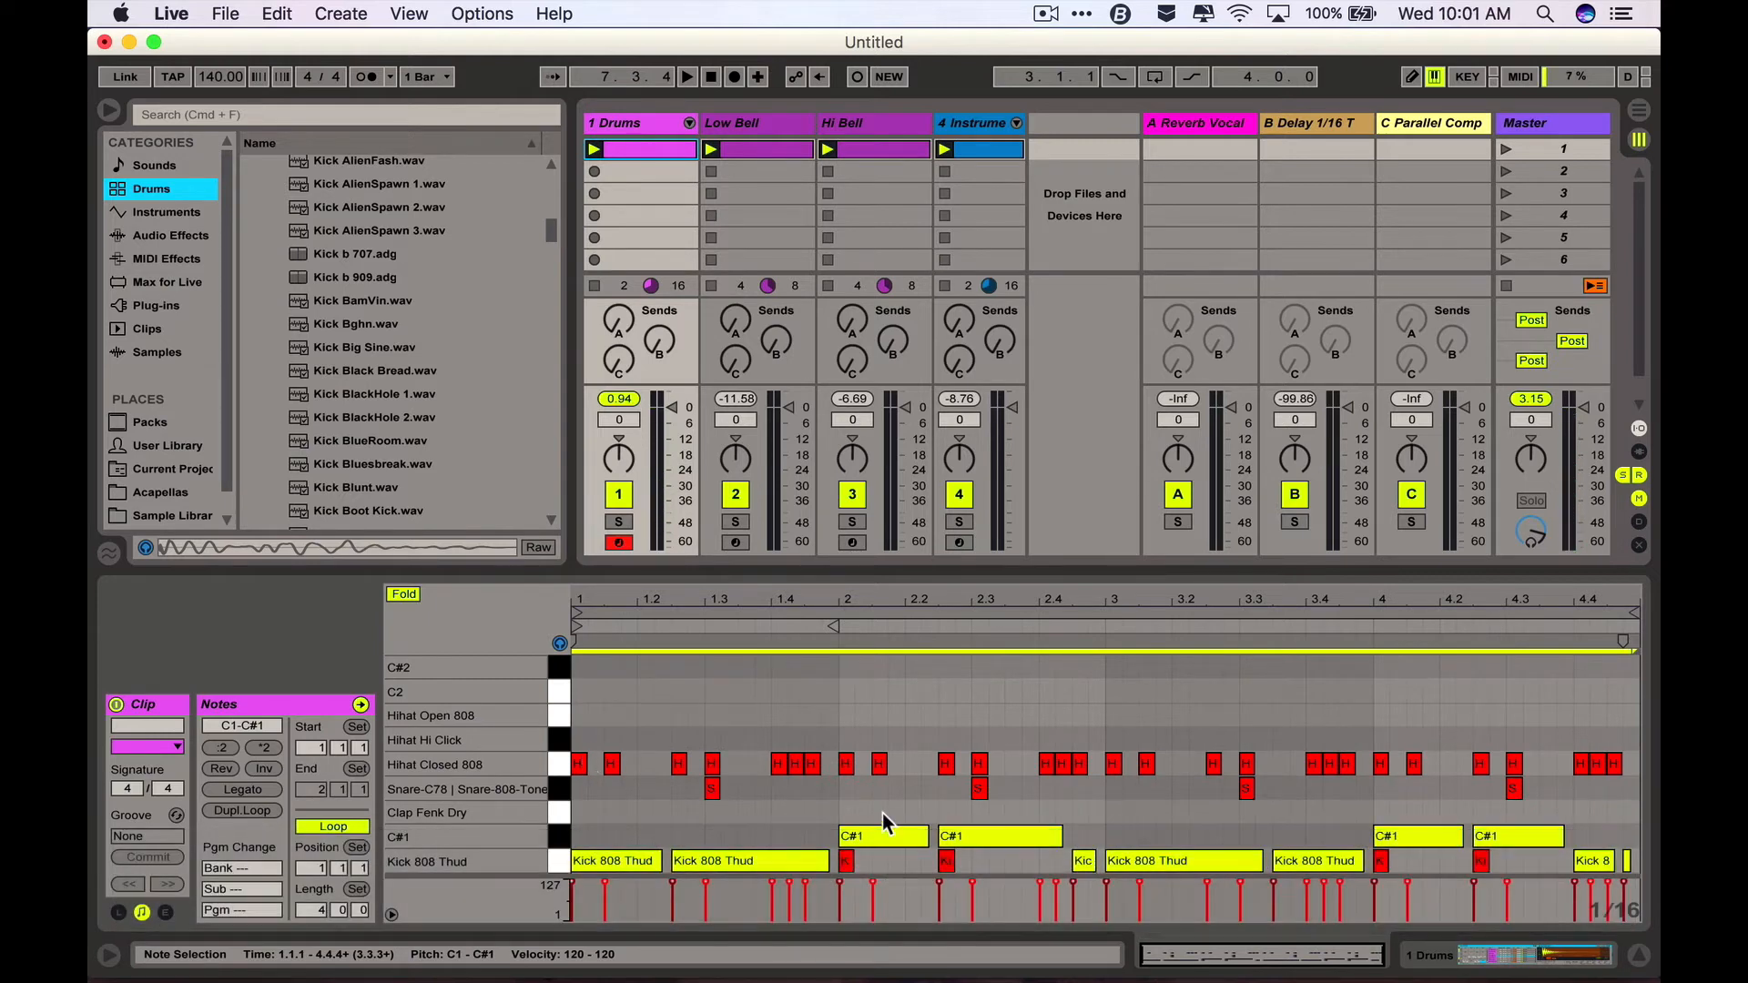
# - Move the C#1 notes in bars 2 and 4 down to the Kick 808 Thud row and audition the clip
pyautogui.moveTo(882, 813); pyautogui.dragTo(1025, 838)
pyautogui.press('Down')
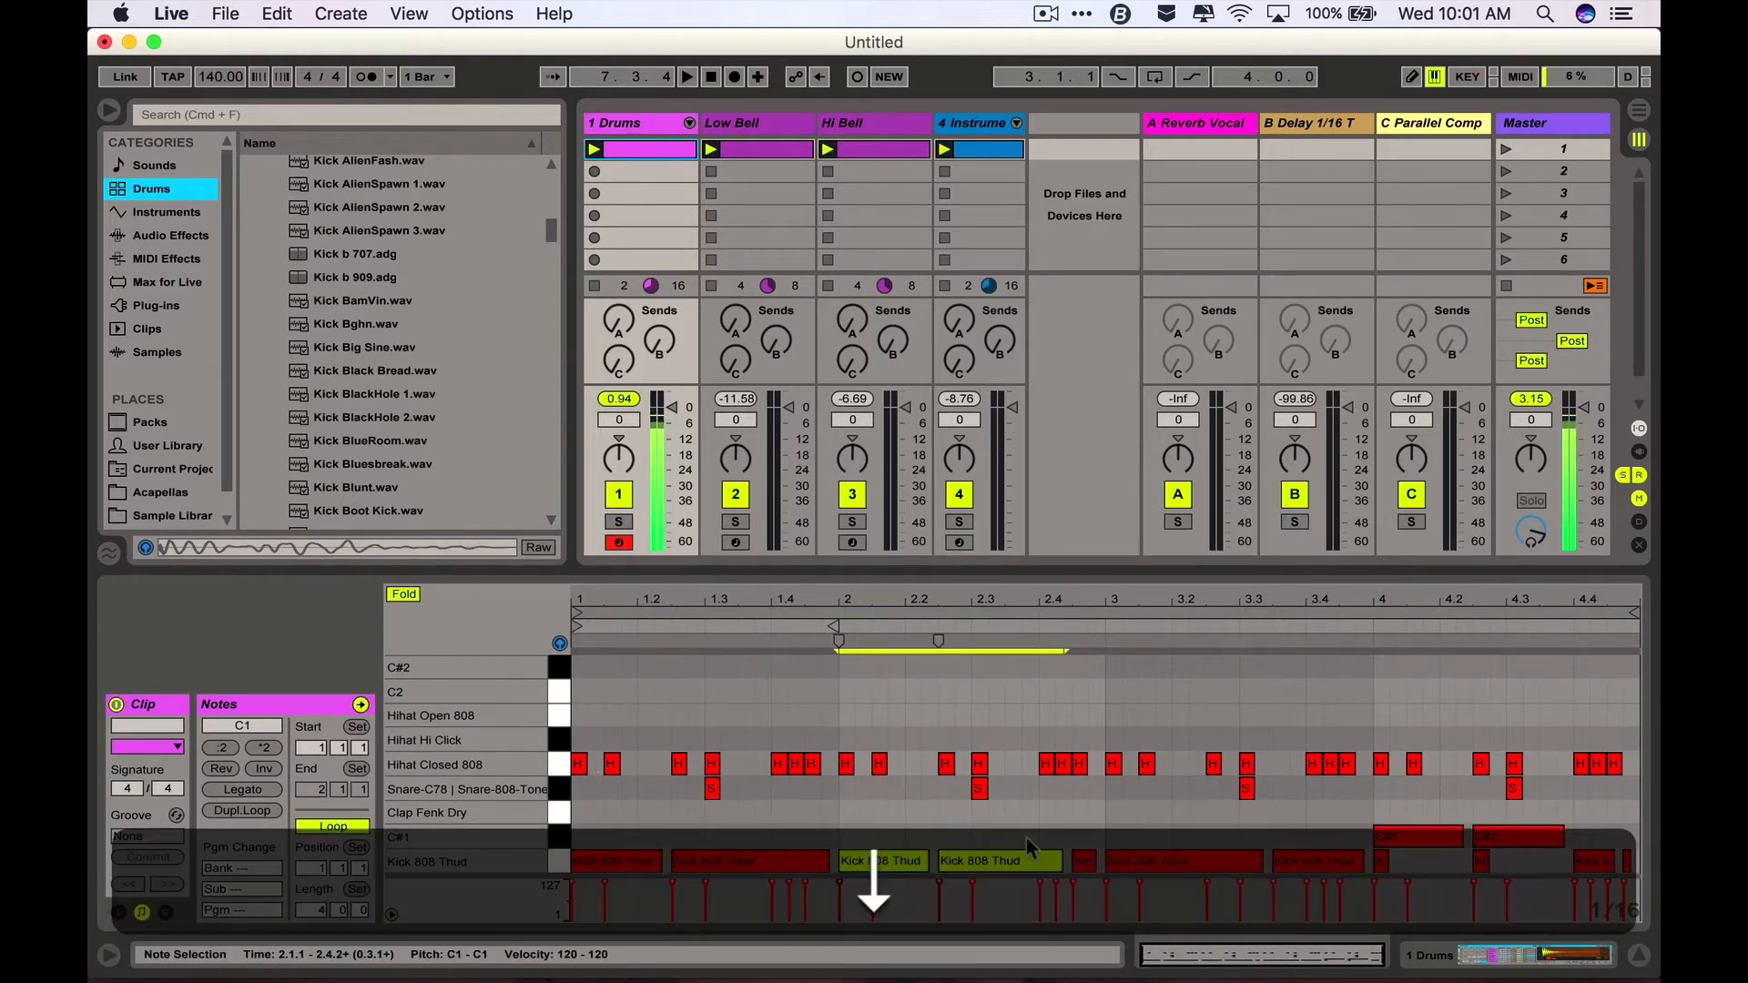
pyautogui.moveTo(1418, 804); pyautogui.dragTo(1523, 830)
pyautogui.press('Down')
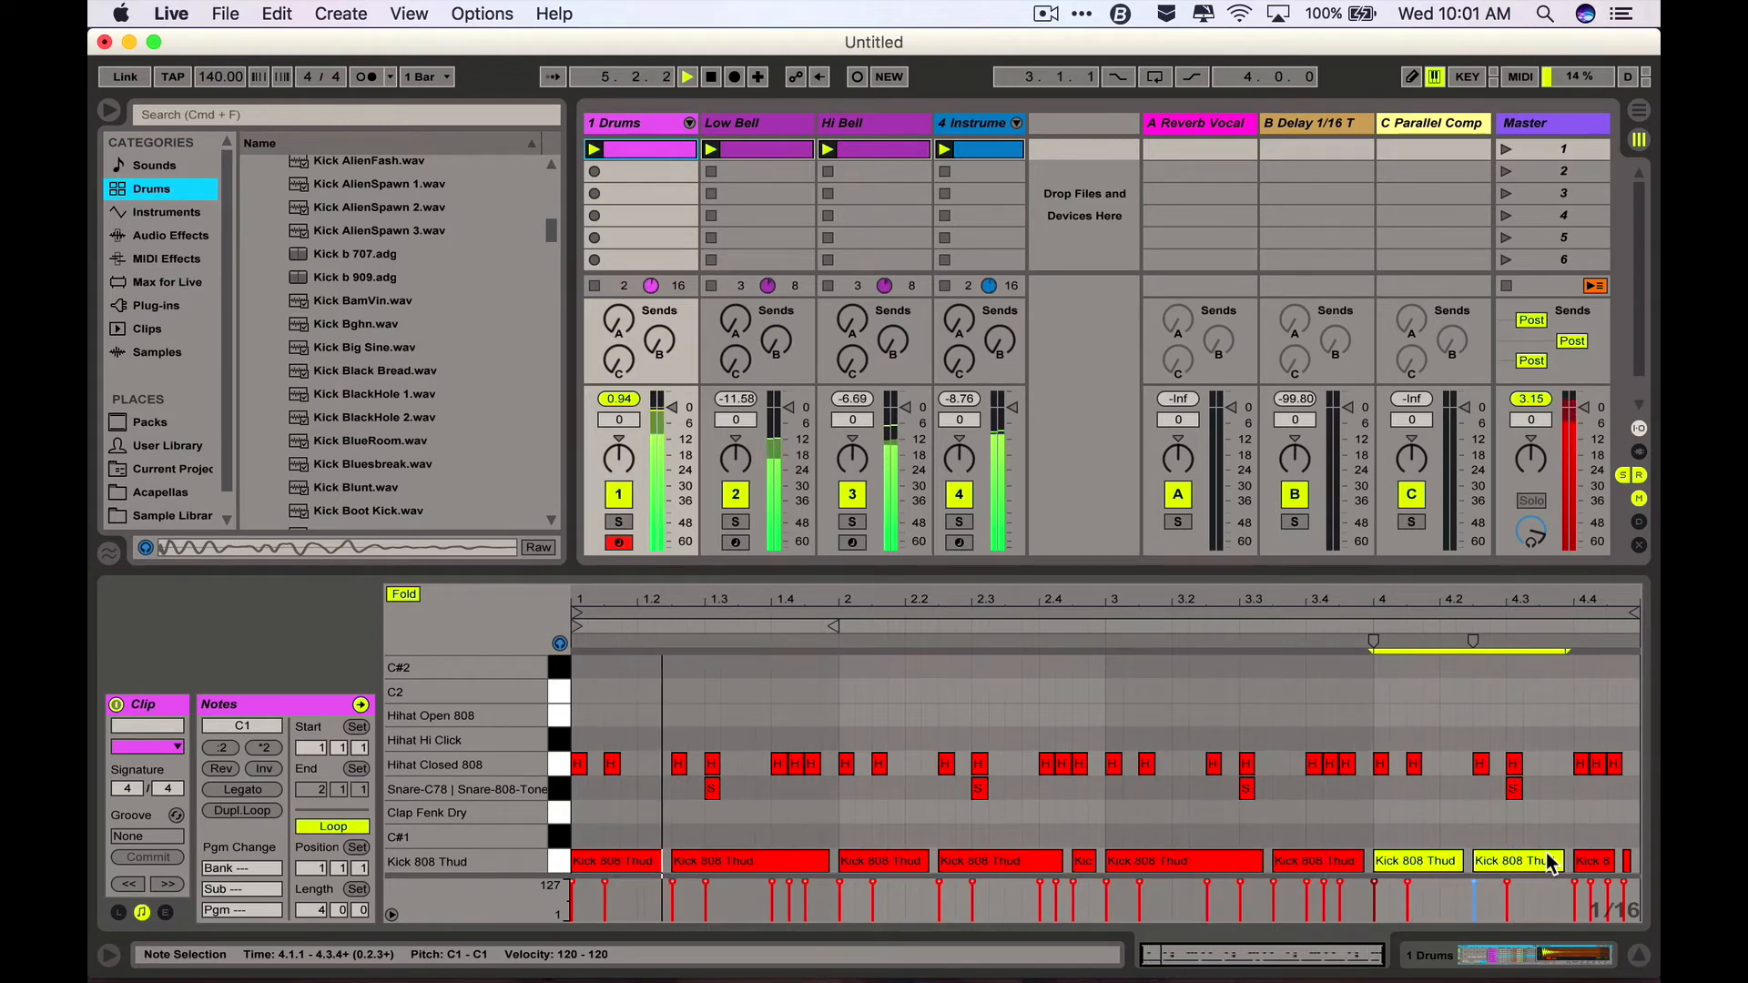
pyautogui.press('space')
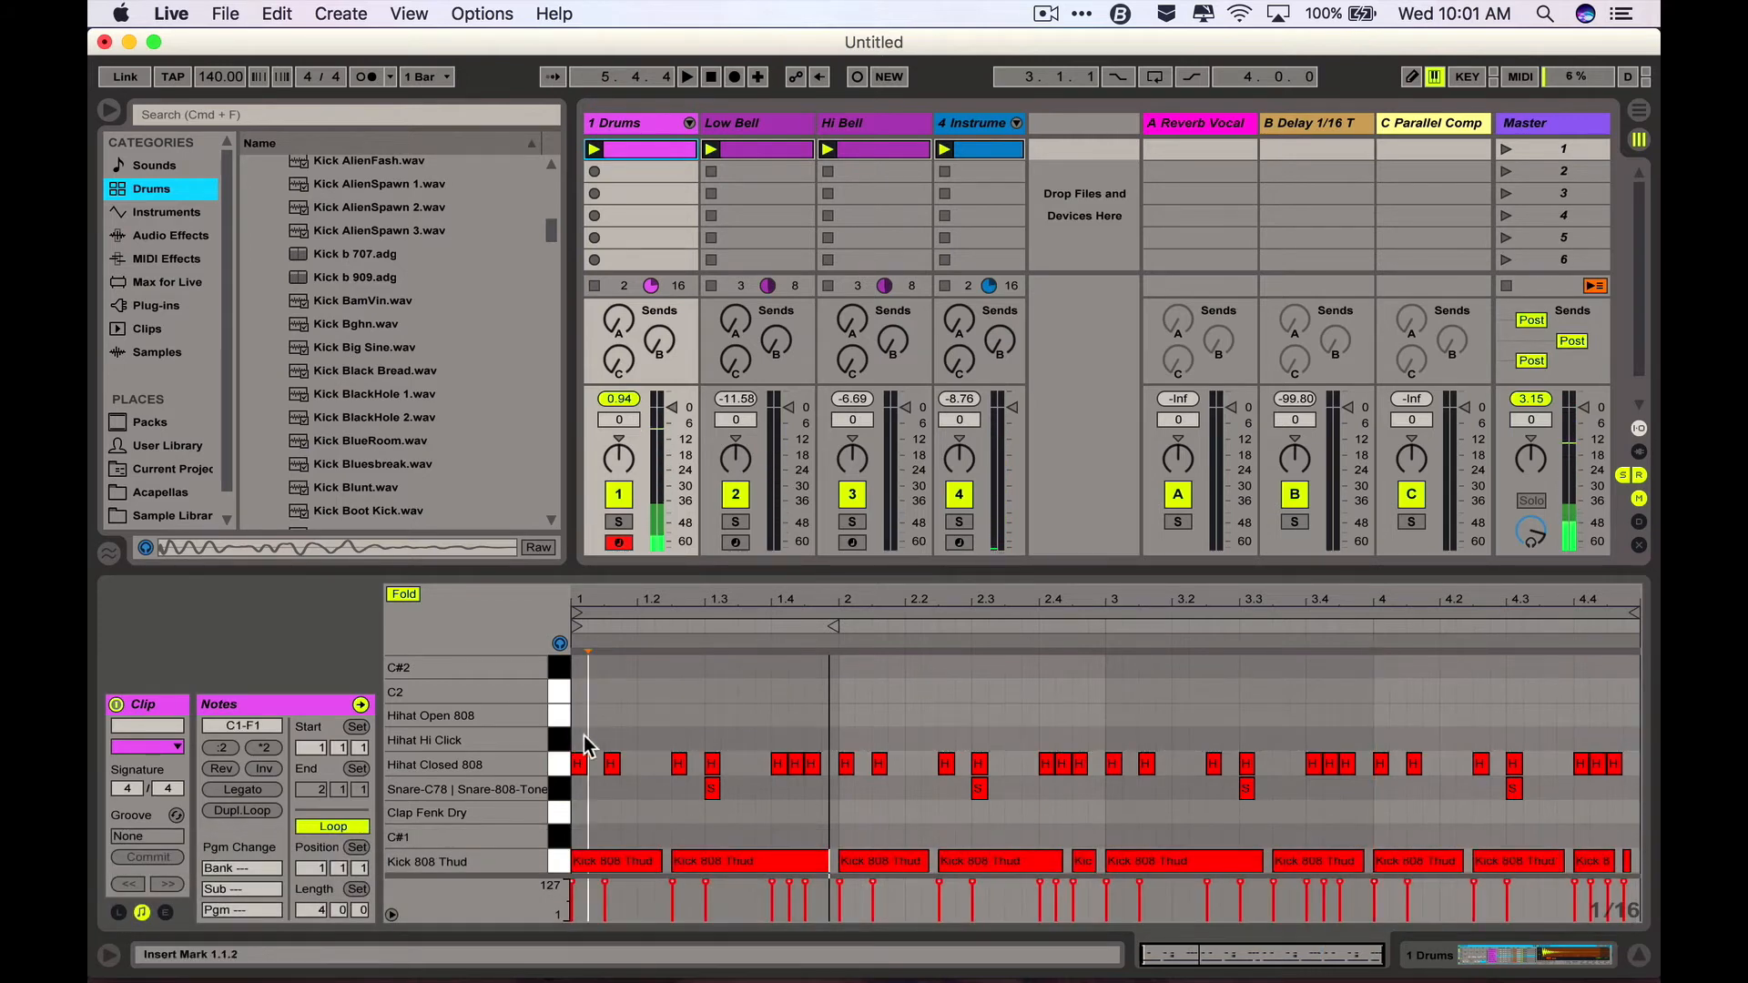
# - Draw Hihat Hi Click hits at 1.1.1, 1.1.3 and 1.2.1, audition them, and delete the hit at 1.2.1
pyautogui.doubleClick(581, 738)
pyautogui.doubleClick(613, 739)
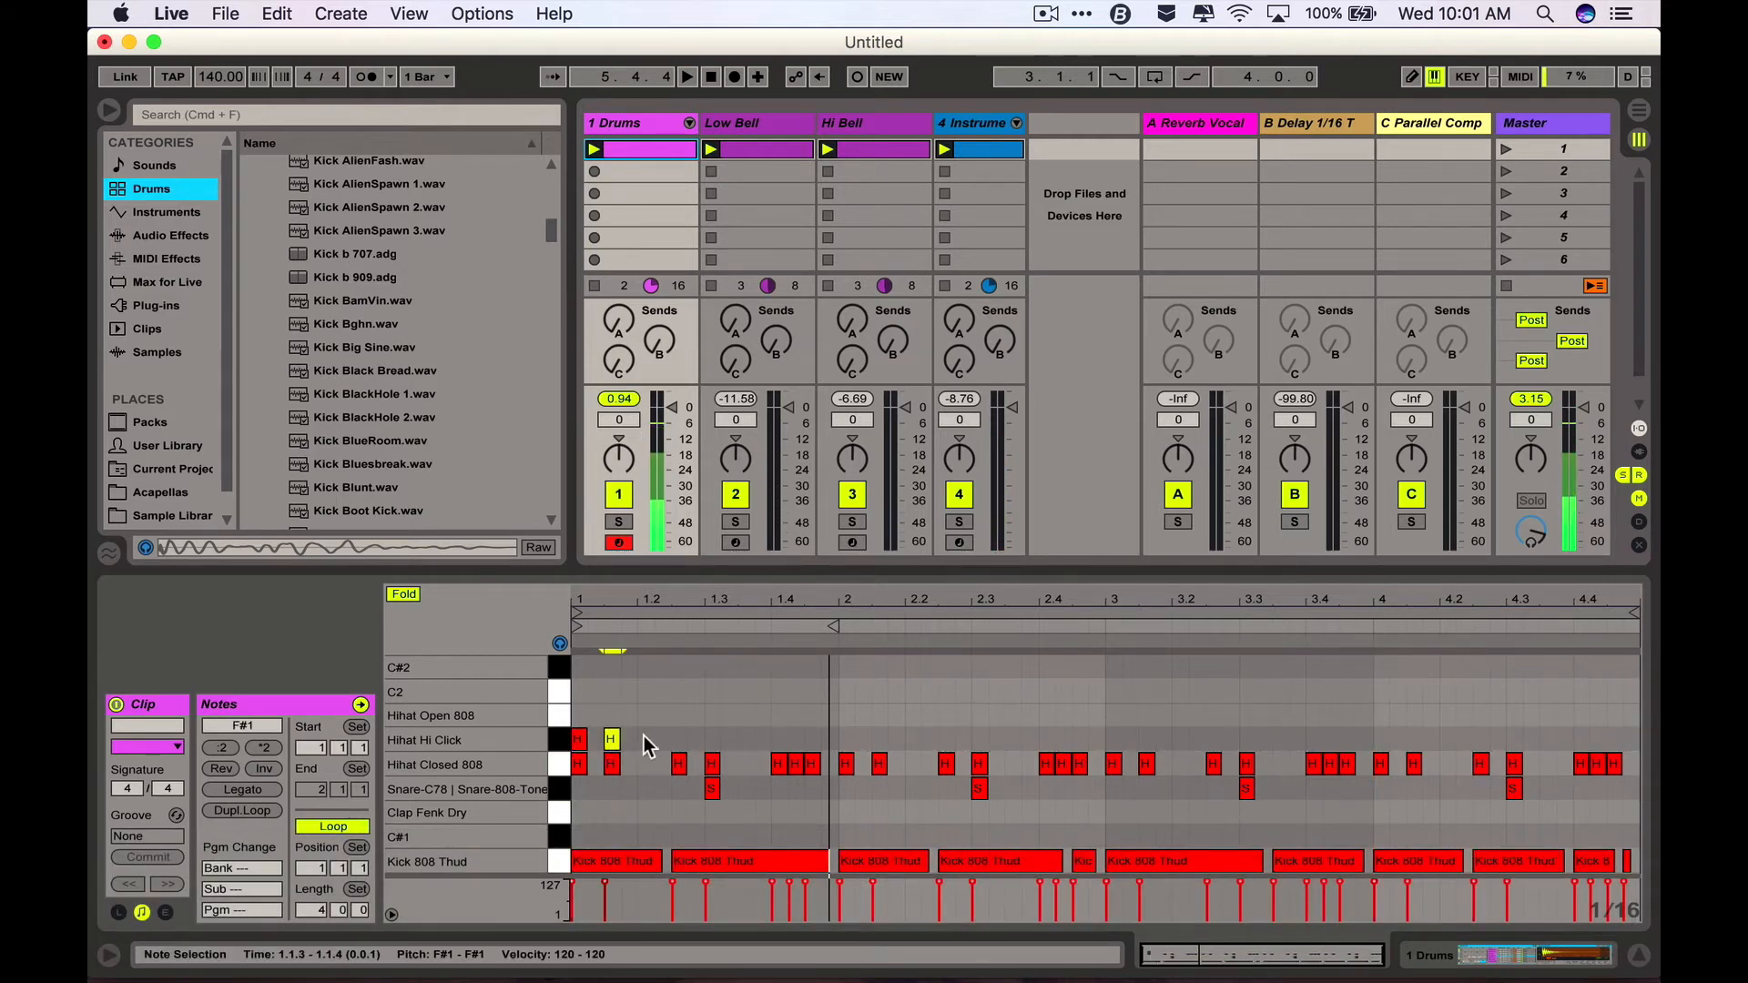
pyautogui.doubleClick(647, 736)
pyautogui.press('space')
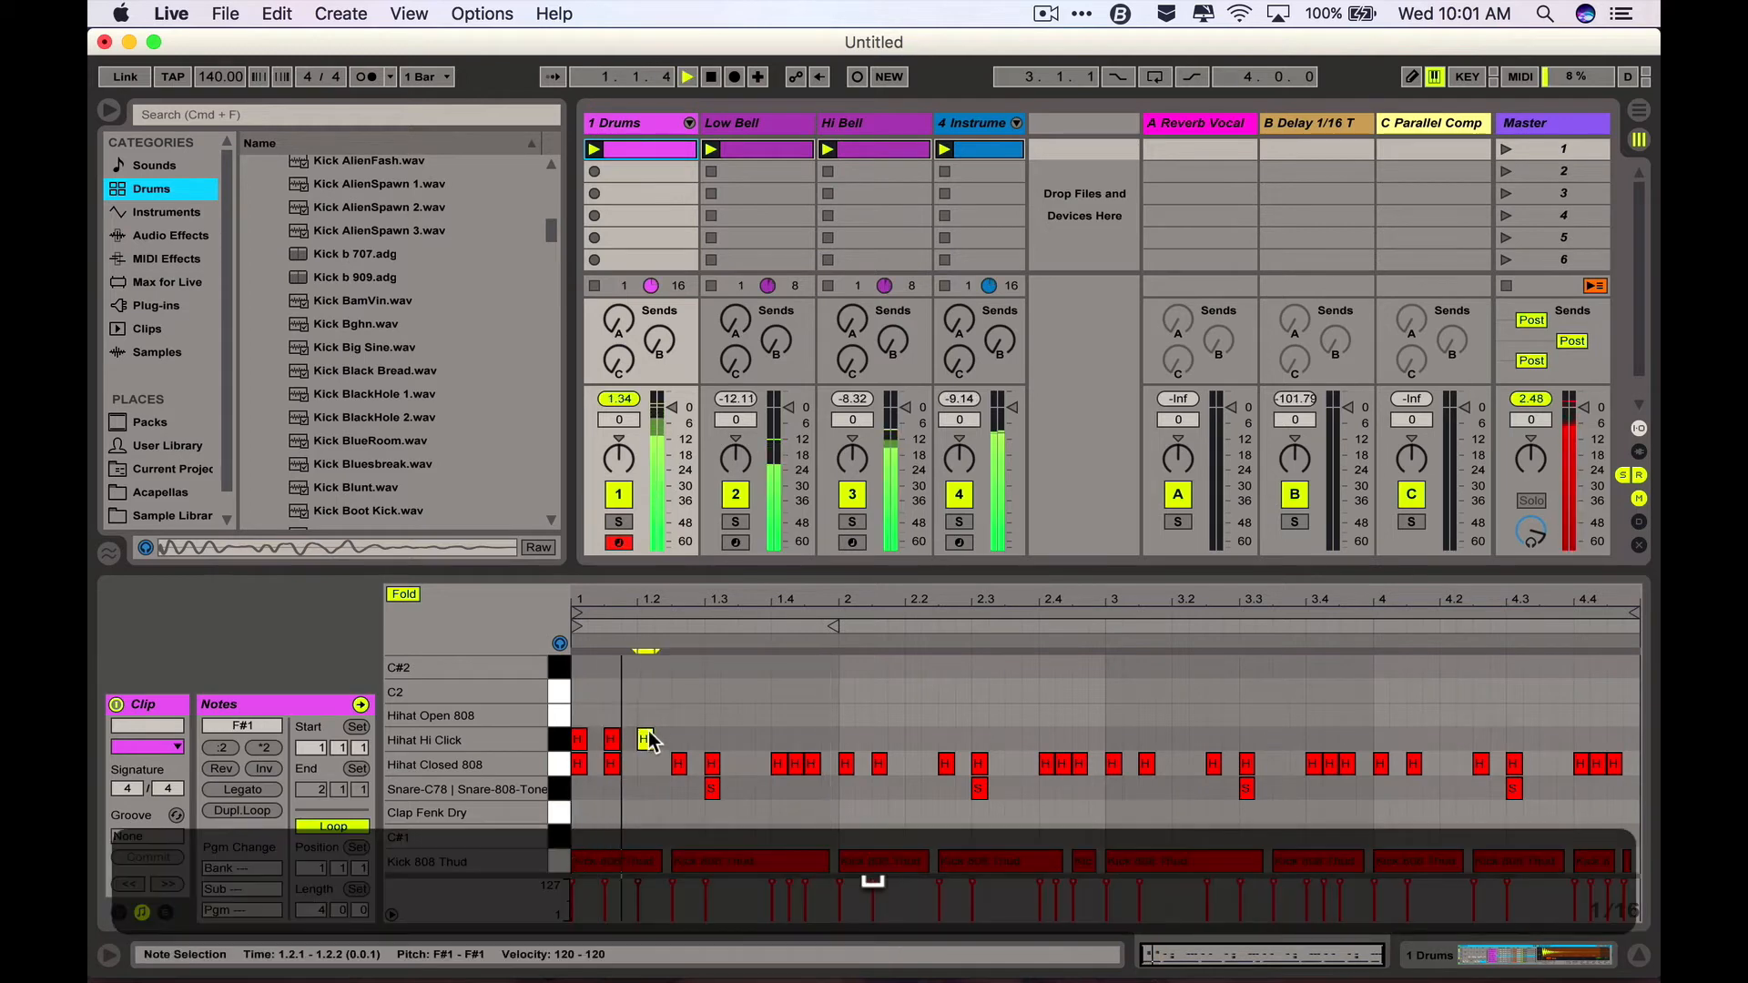
pyautogui.click(559, 743)
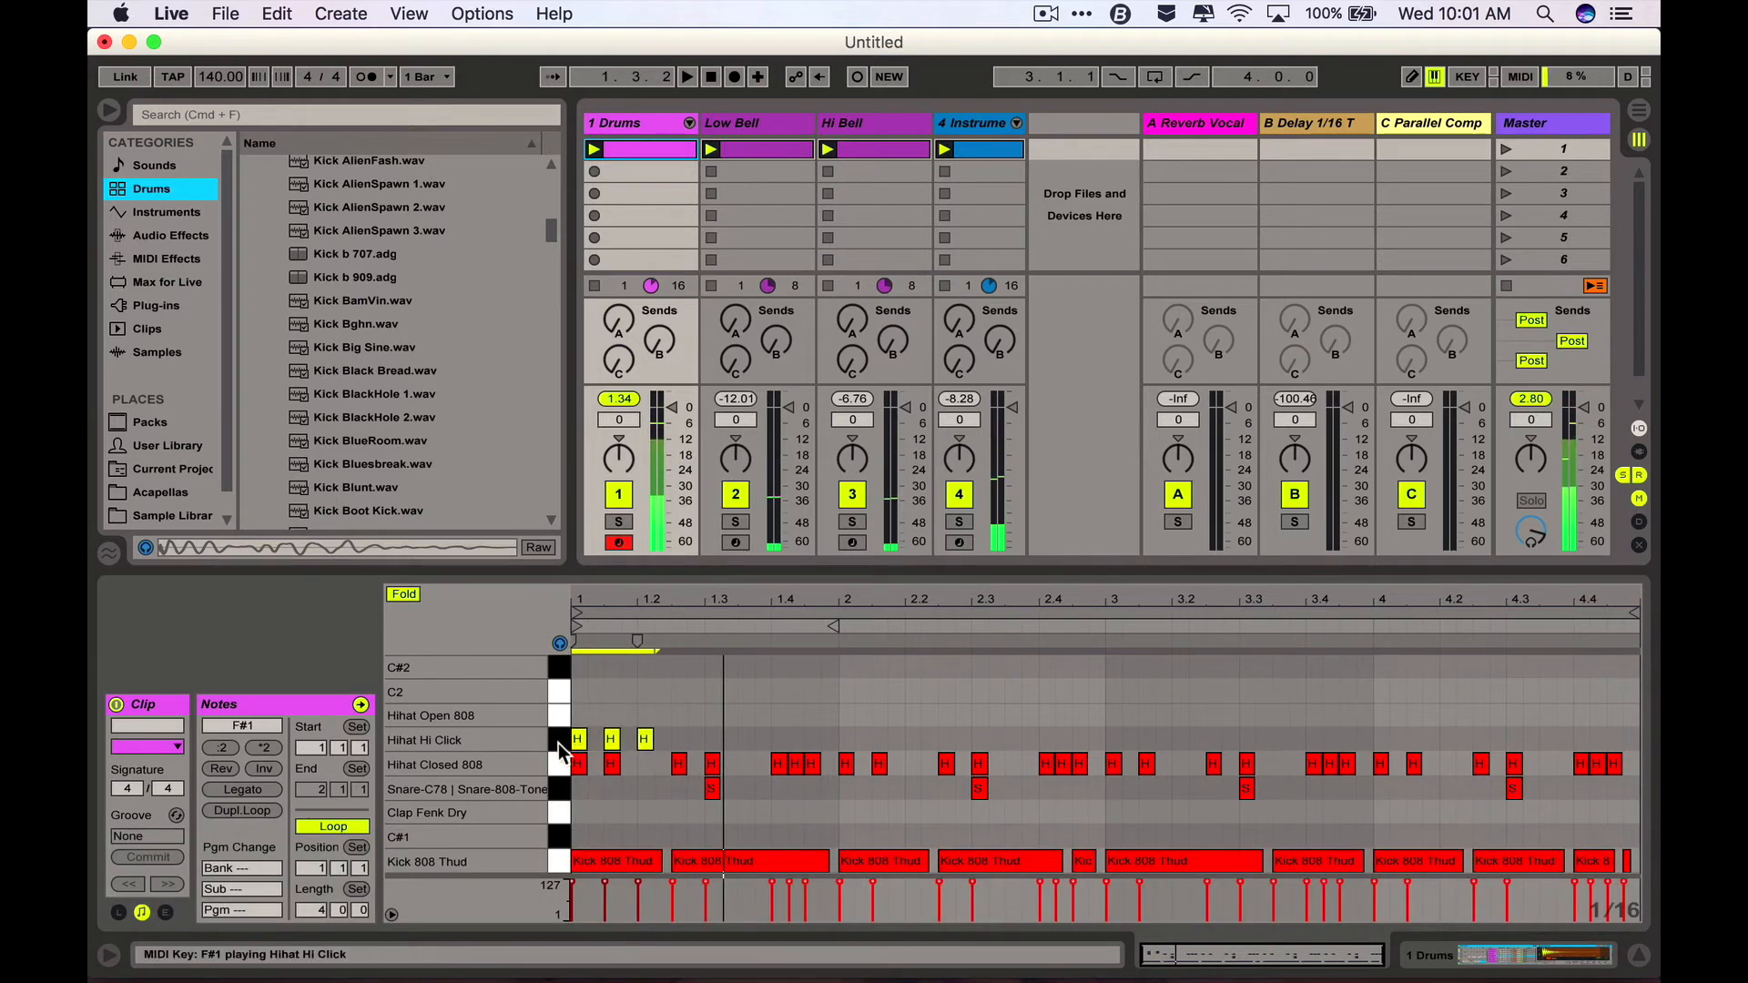
pyautogui.click(644, 739)
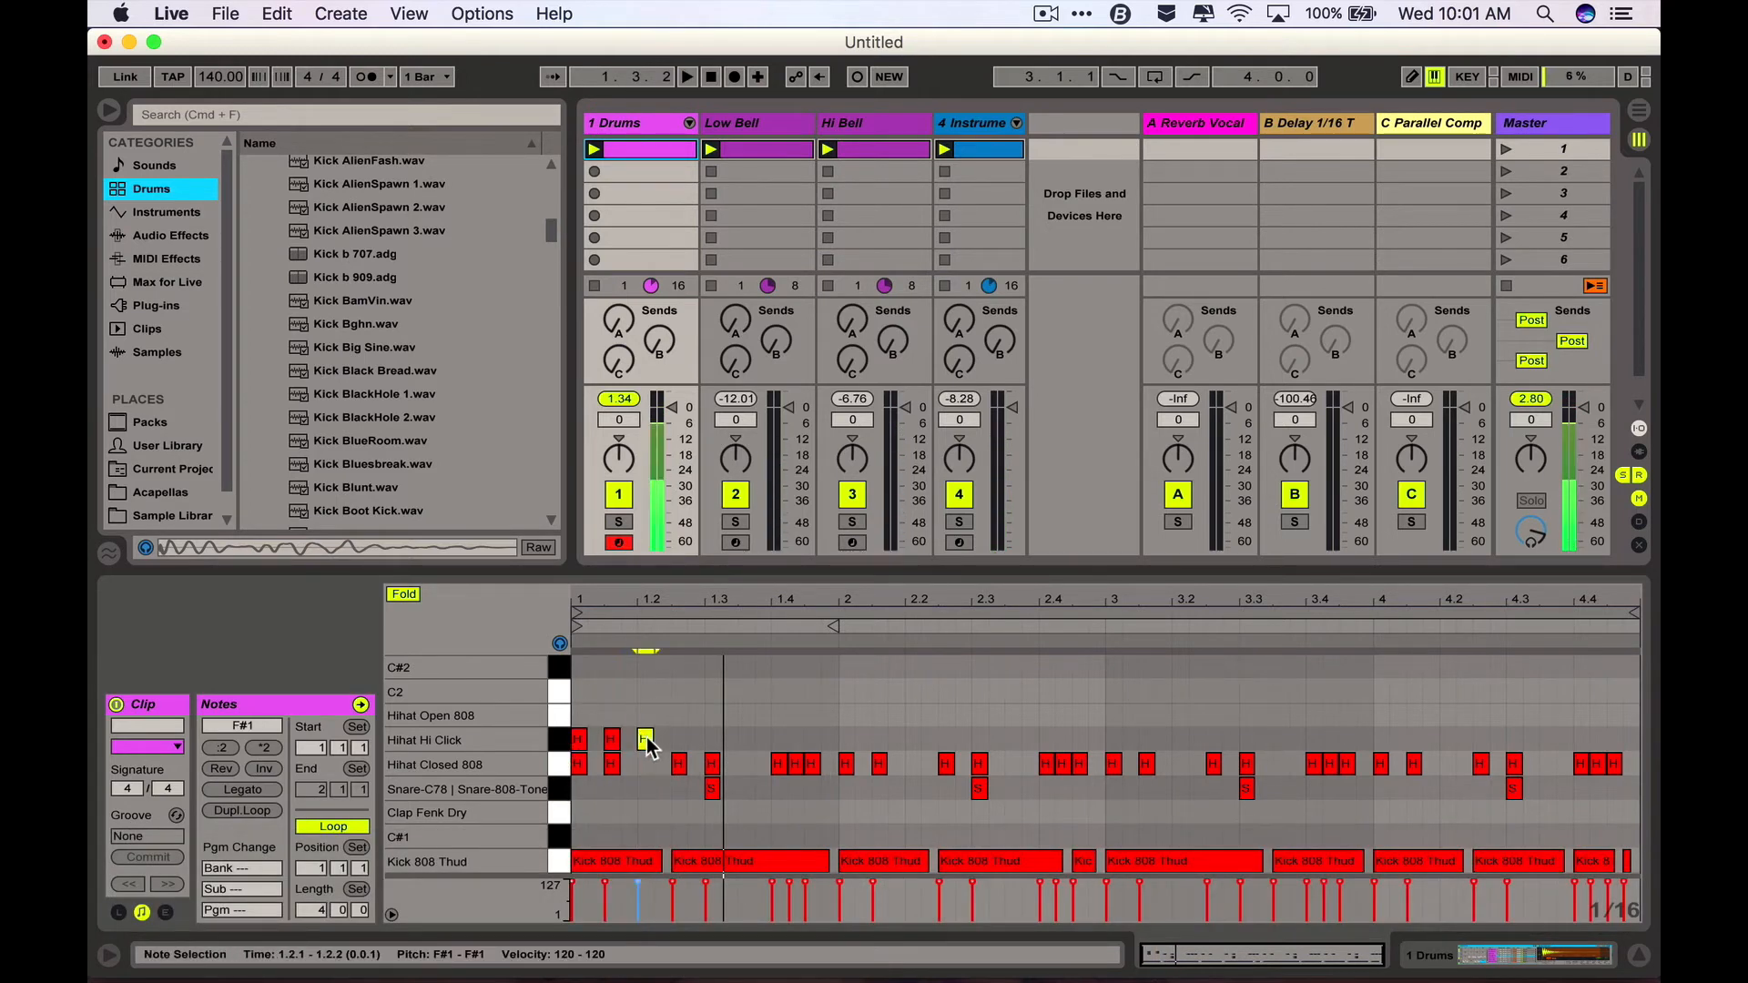
pyautogui.press('BackSpace')
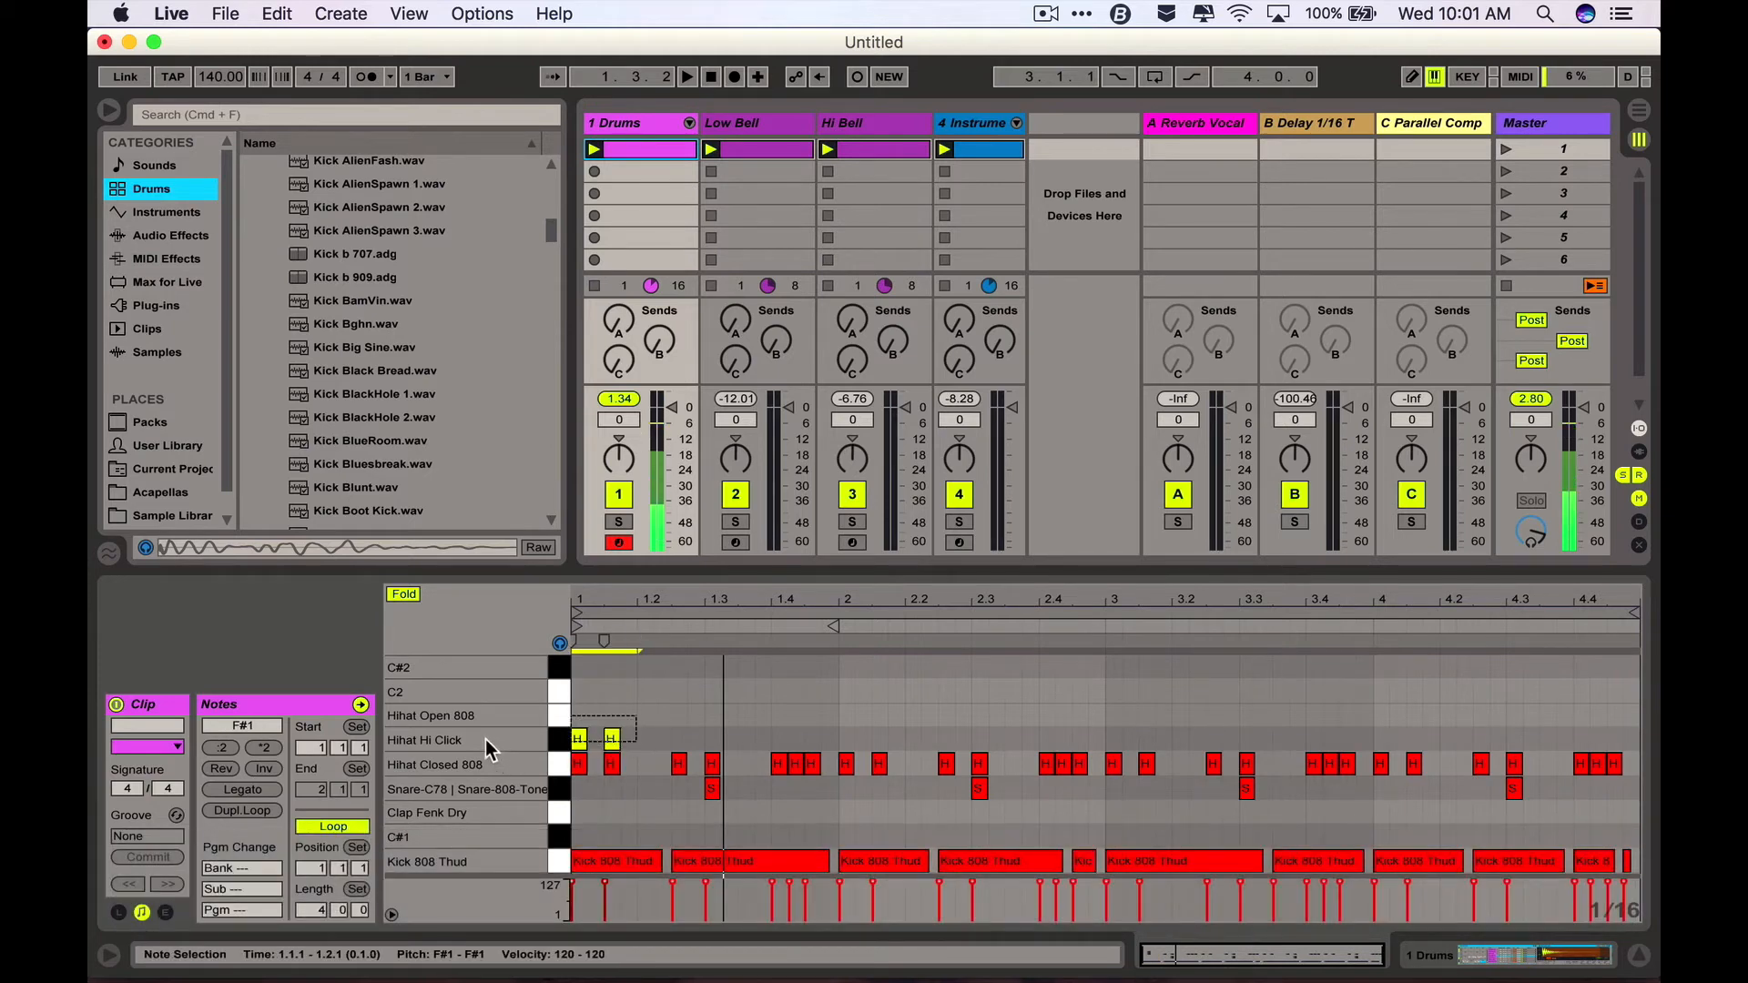
# - Duplicate the pair of Hihat Hi Click hits repeatedly to fill all four bars with eighth notes
pyautogui.click(489, 741)
pyautogui.press('super+d')
pyautogui.press('super+d')
pyautogui.press('super+d')
pyautogui.press('super+d')
pyautogui.press('super+d')
pyautogui.press('super+d')
pyautogui.press('super+d')
pyautogui.press('super+d')
pyautogui.press('super+d')
pyautogui.press('super+d')
pyautogui.press('super+d')
pyautogui.press('super+d')
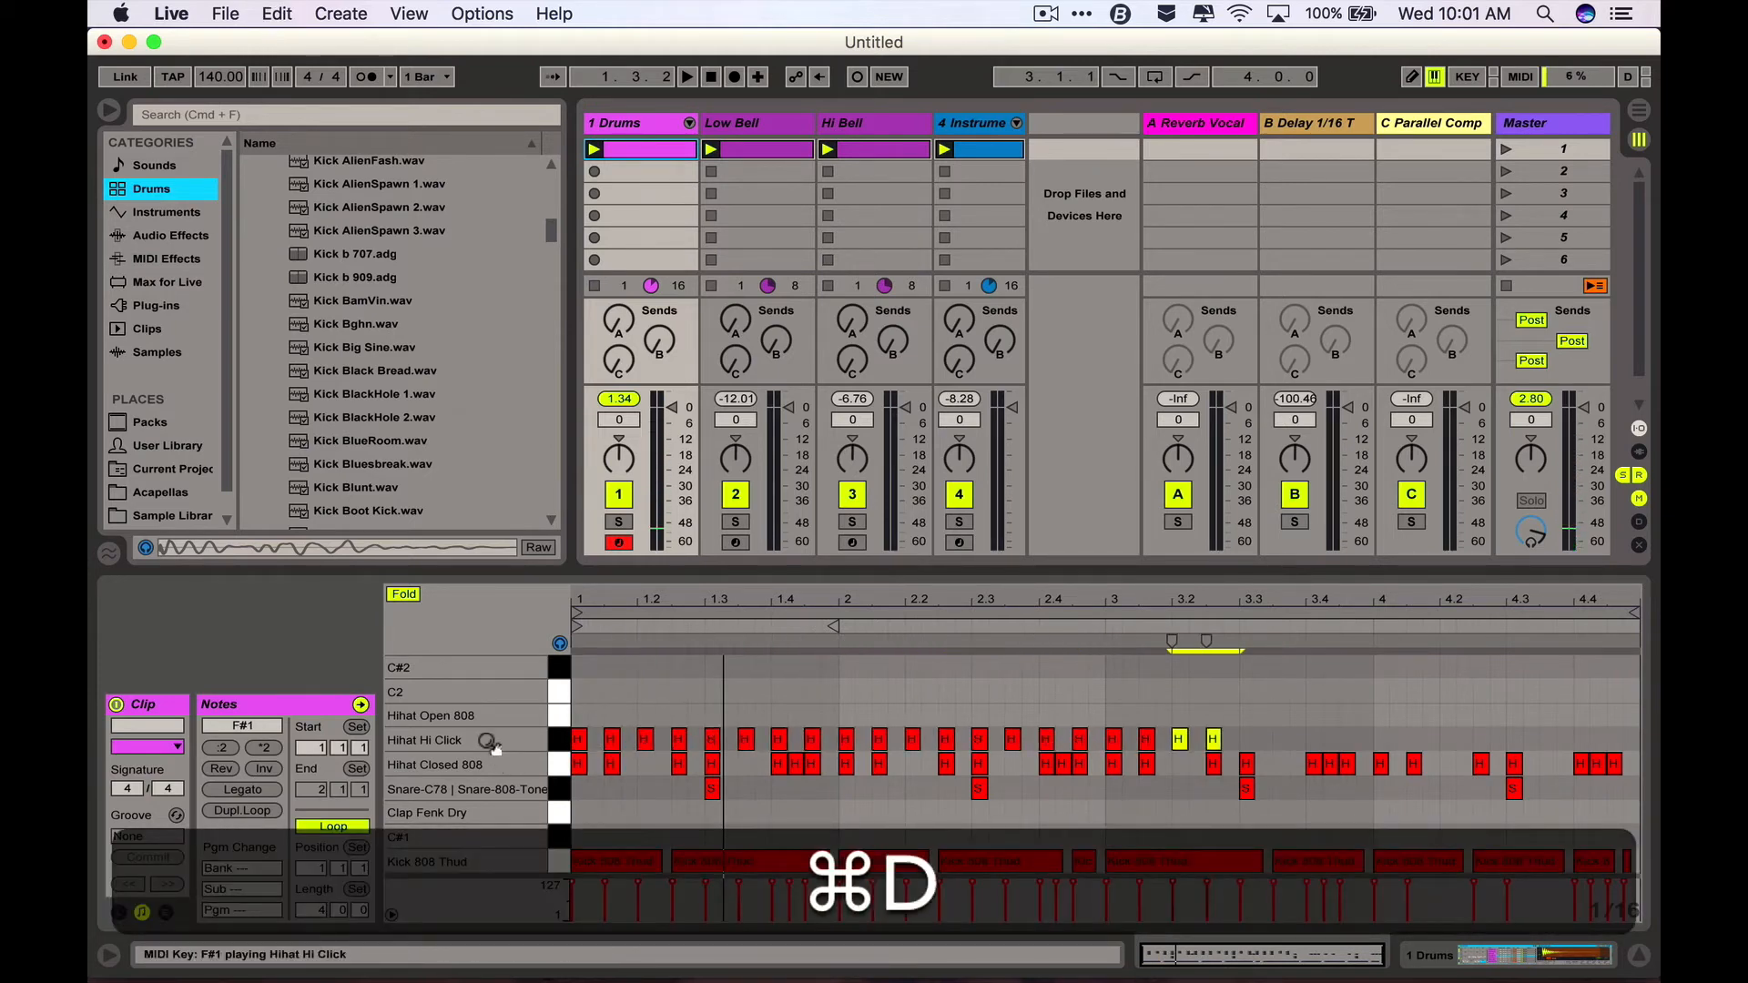
pyautogui.press('super+d')
pyautogui.press('super+d')
pyautogui.press('super+d')
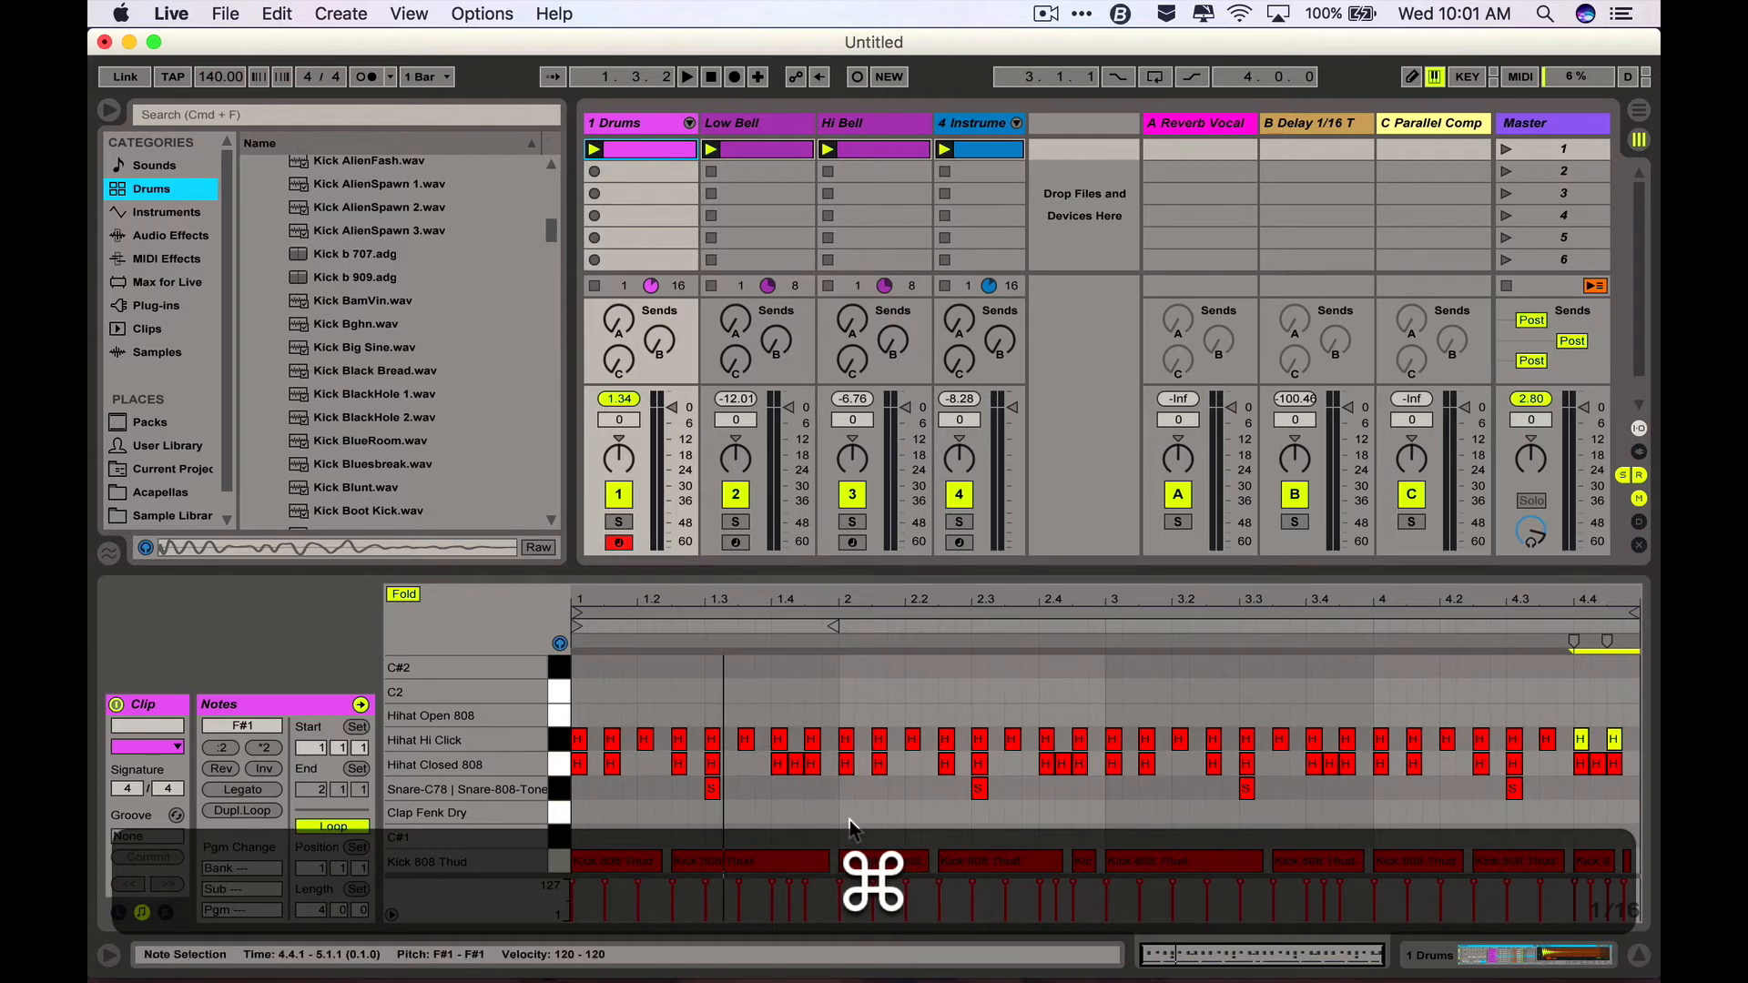
# - Set the Hihat Hi Click chain's volume to -6 dB in the Drum Rack and audition the beat
pyautogui.click(1425, 956)
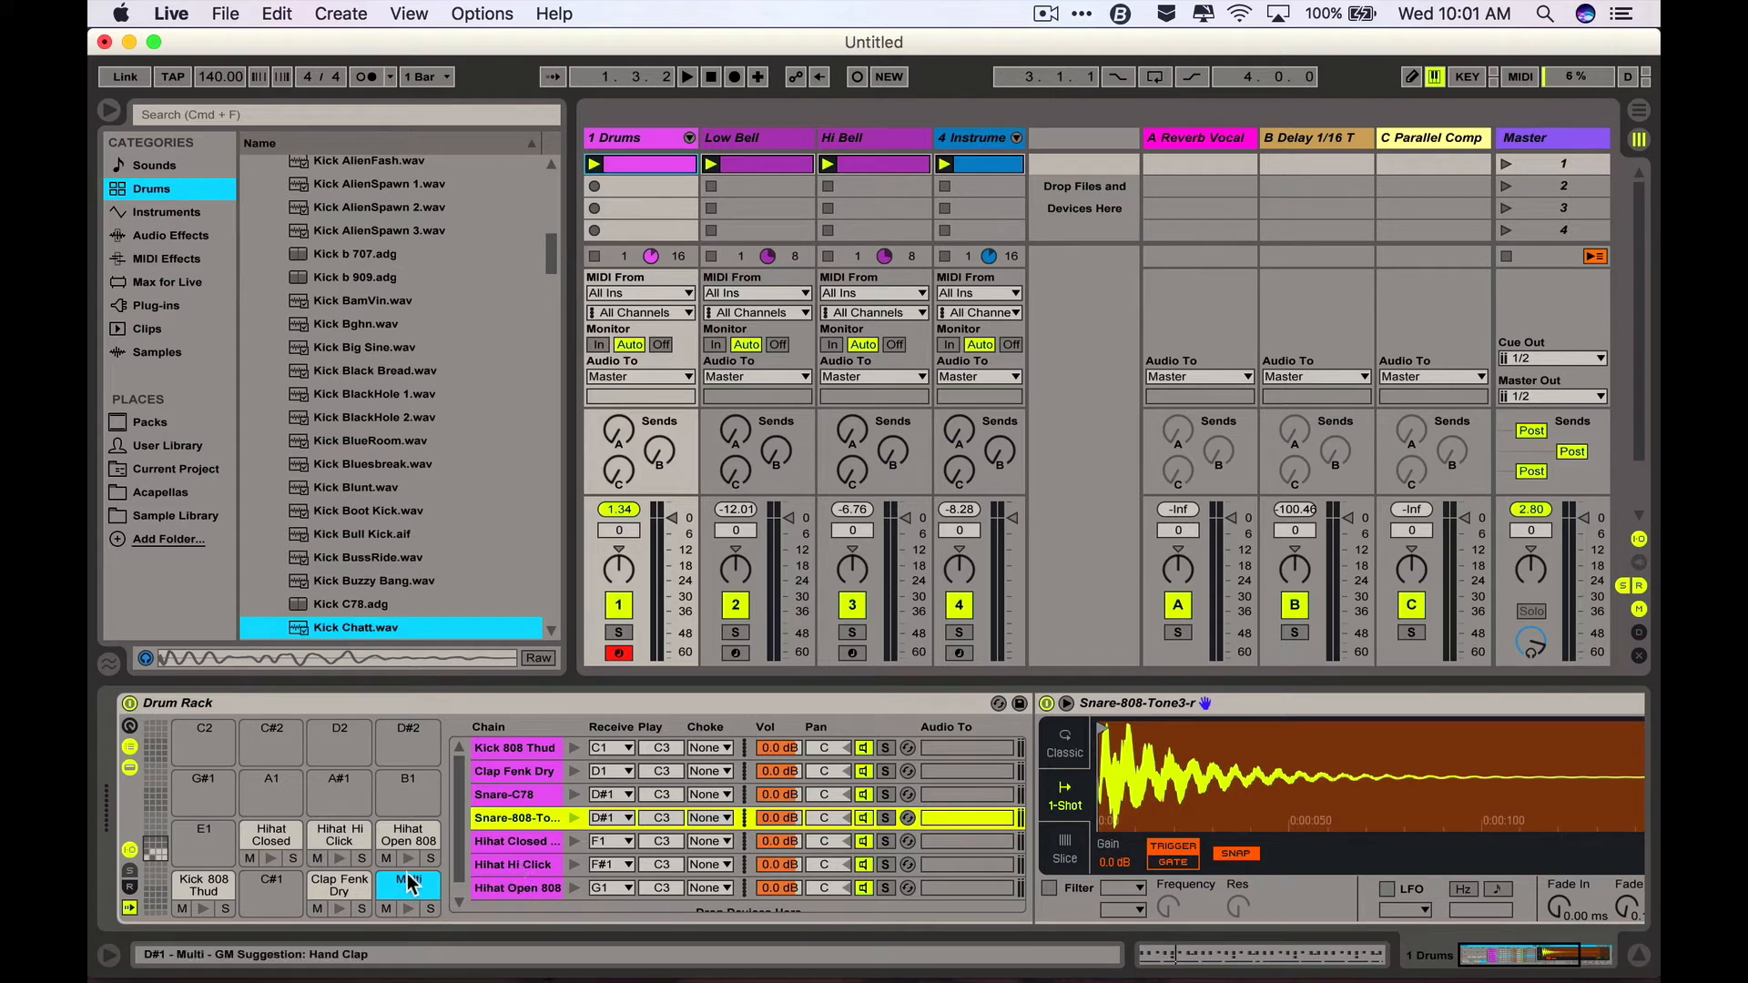
pyautogui.click(346, 833)
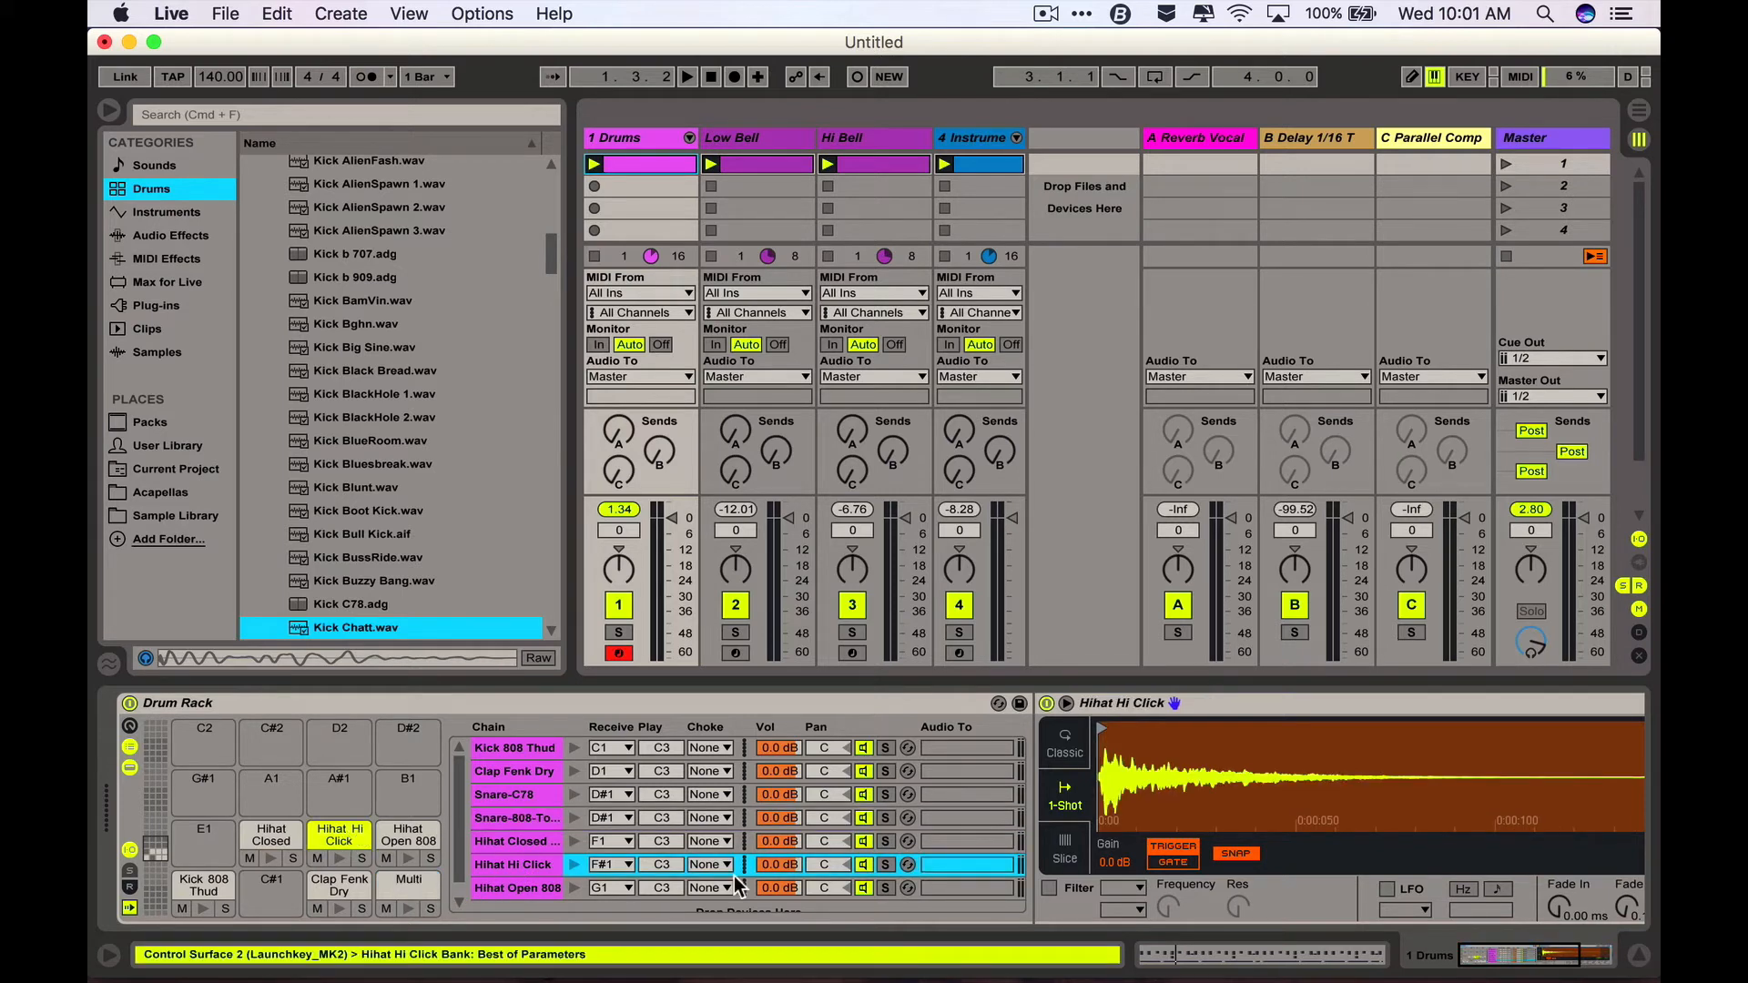
pyautogui.click(785, 874)
pyautogui.write('-6')
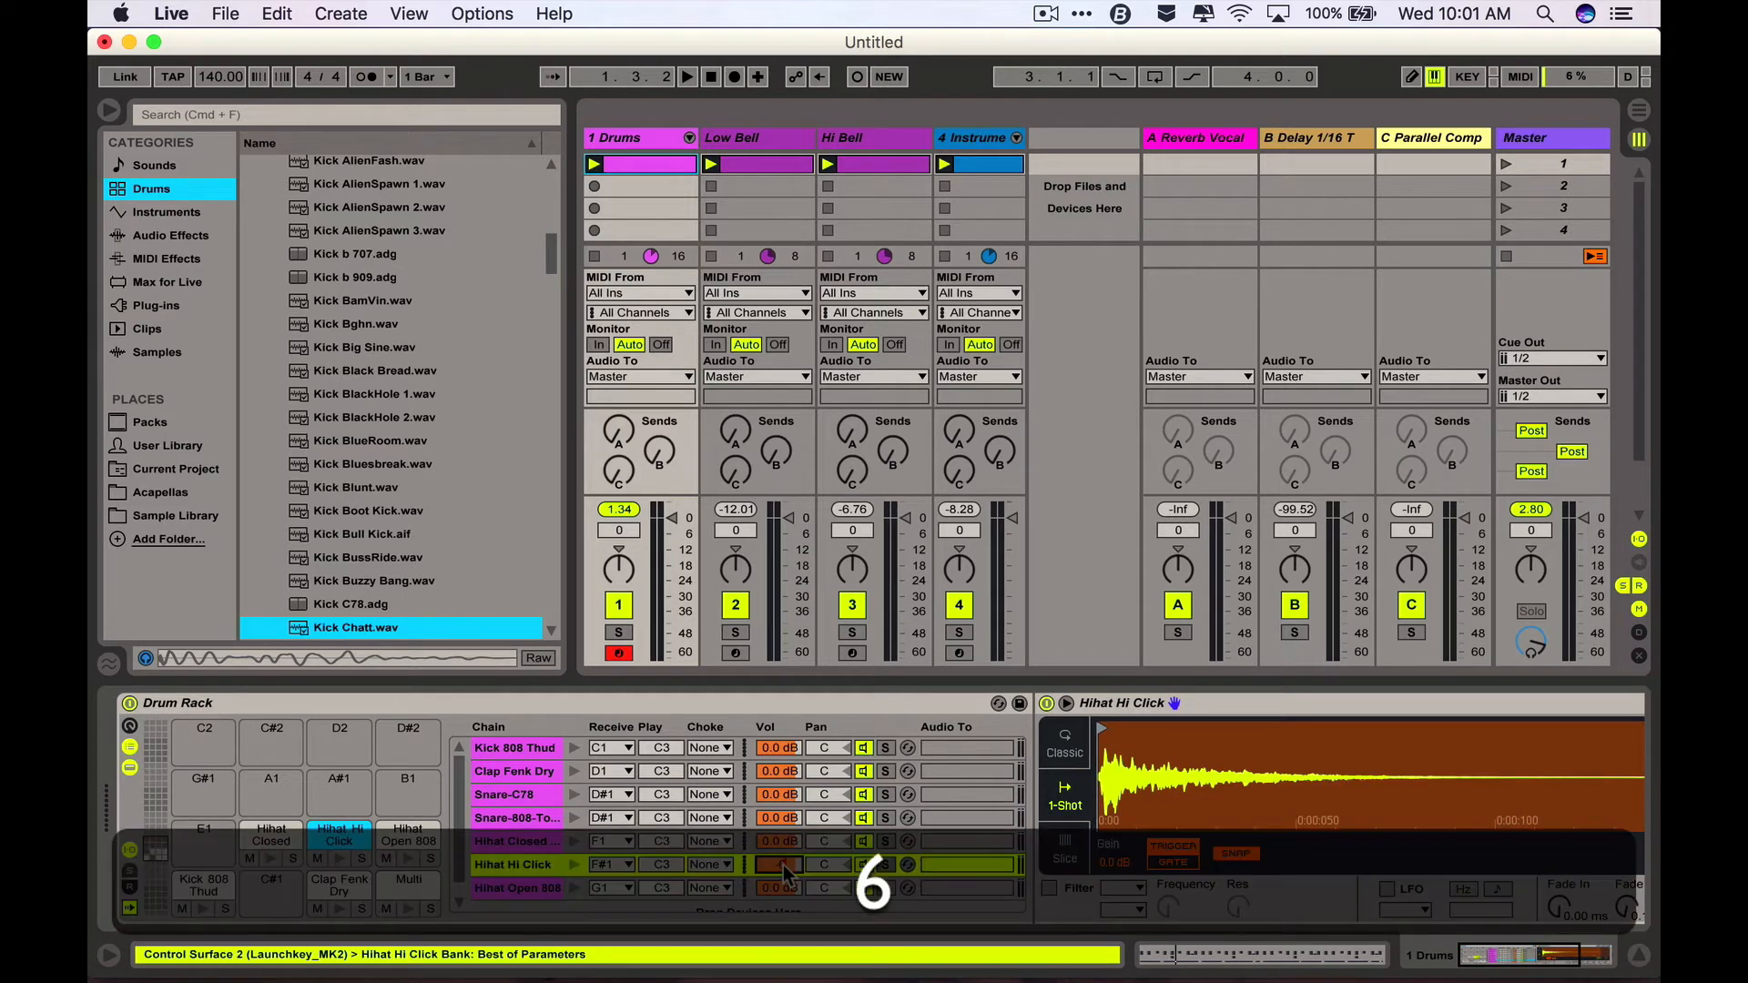
pyautogui.press('Return')
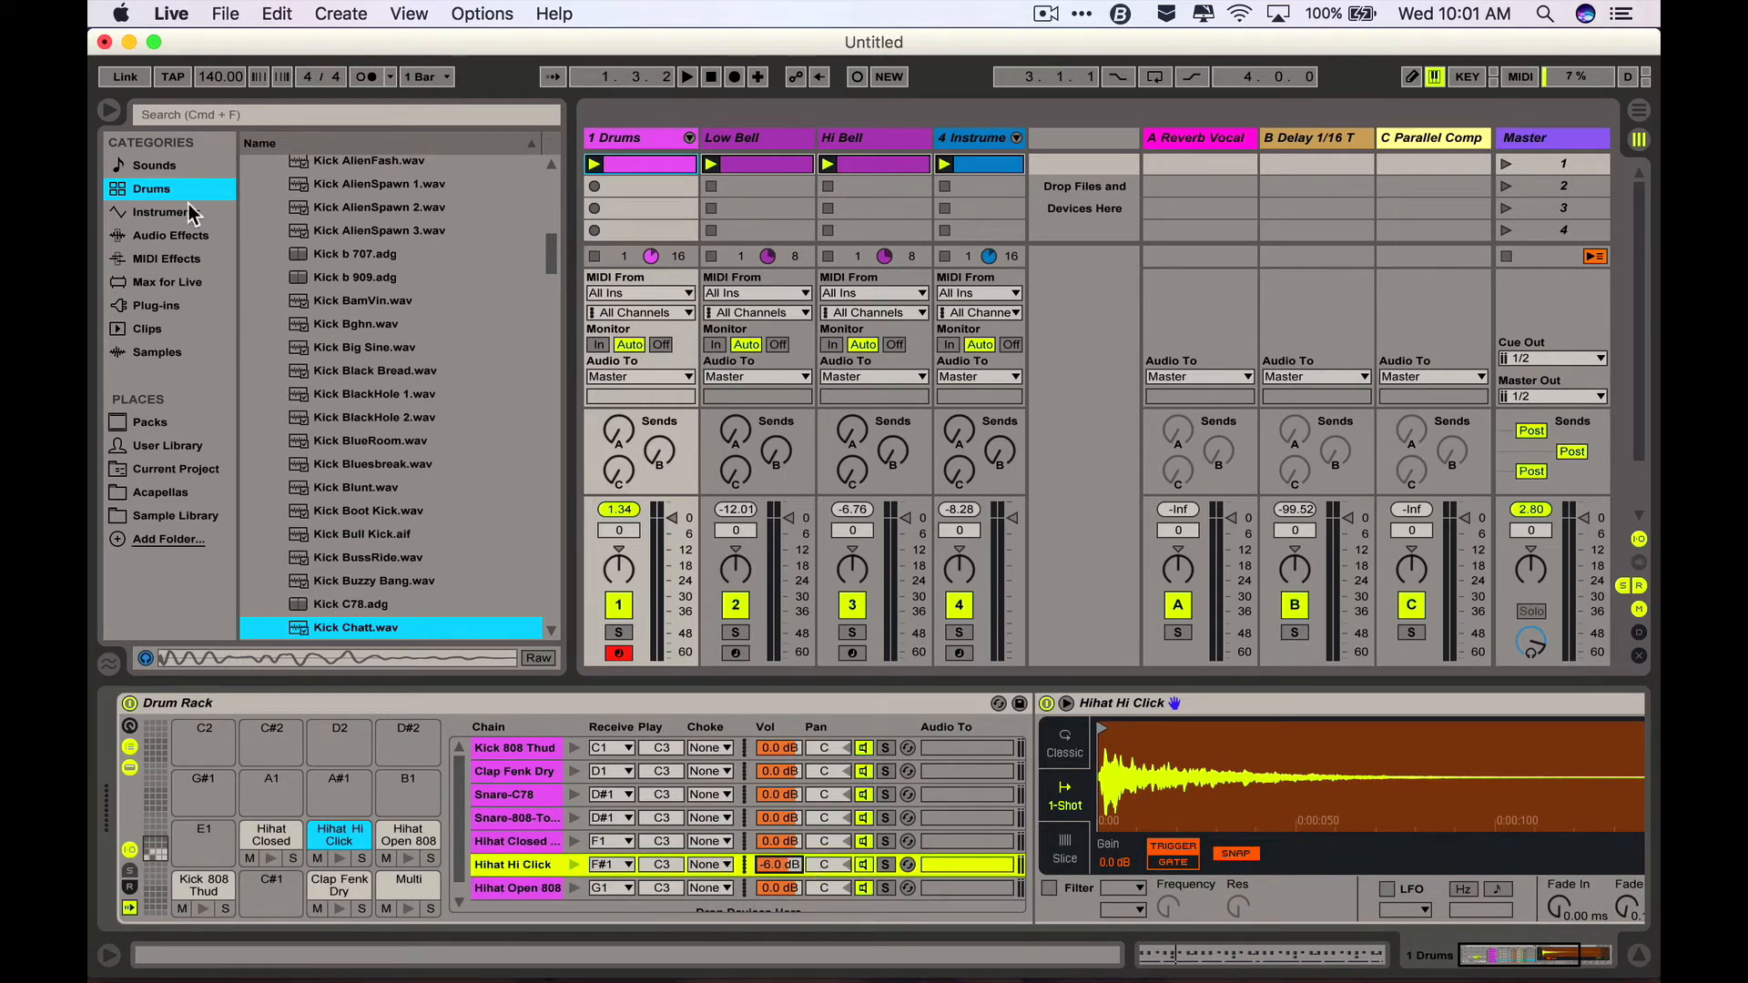
pyautogui.press('space')
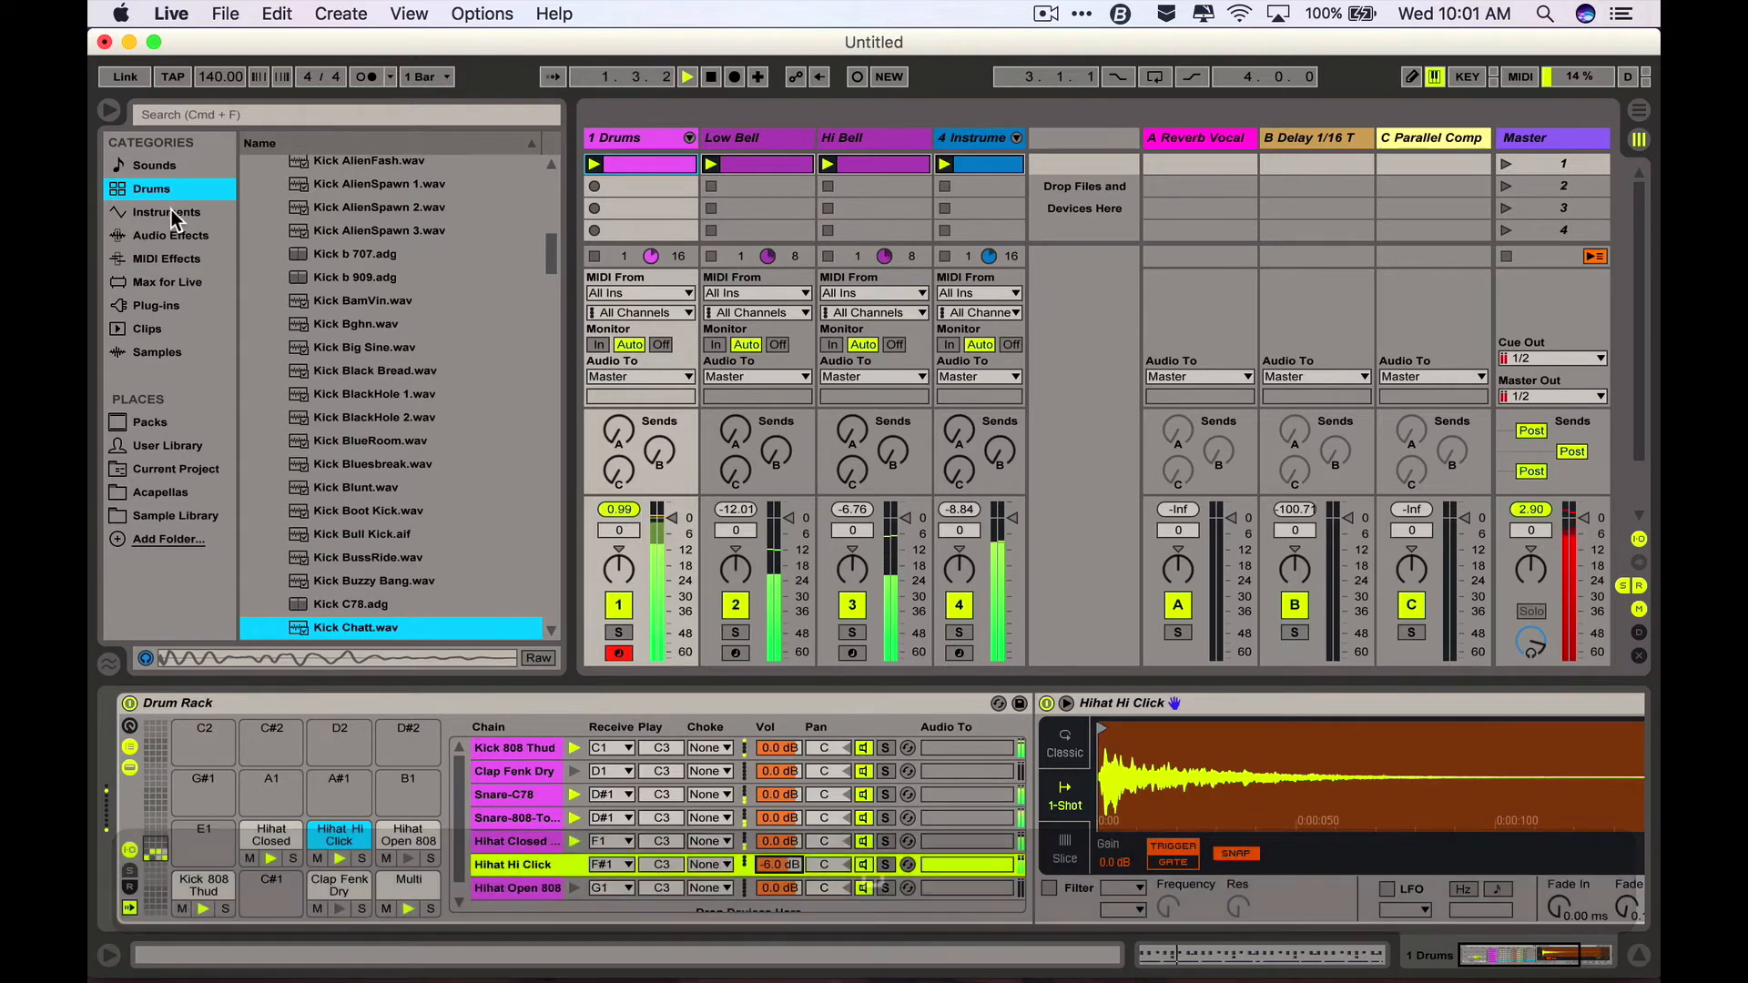
pyautogui.press('space')
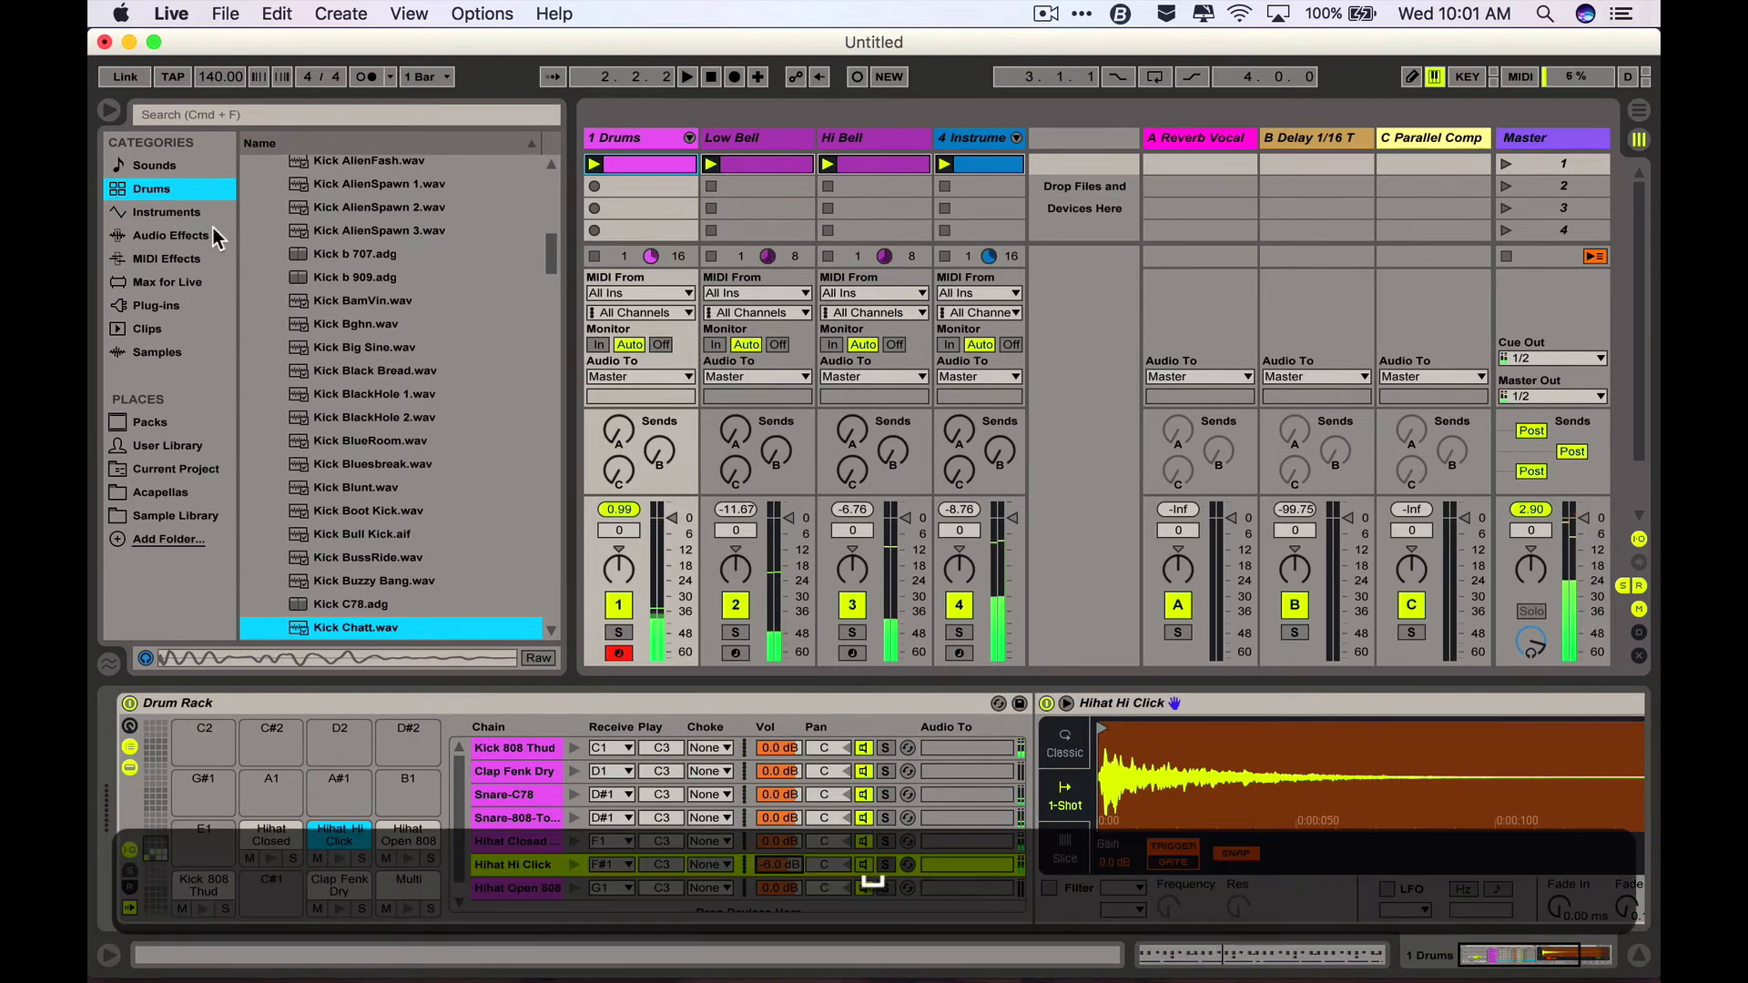
# - Add a Frequency Shifter audio effect to the Hihat Hi Click pad and set its LFO amount to 5.00 kHz
pyautogui.click(177, 233)
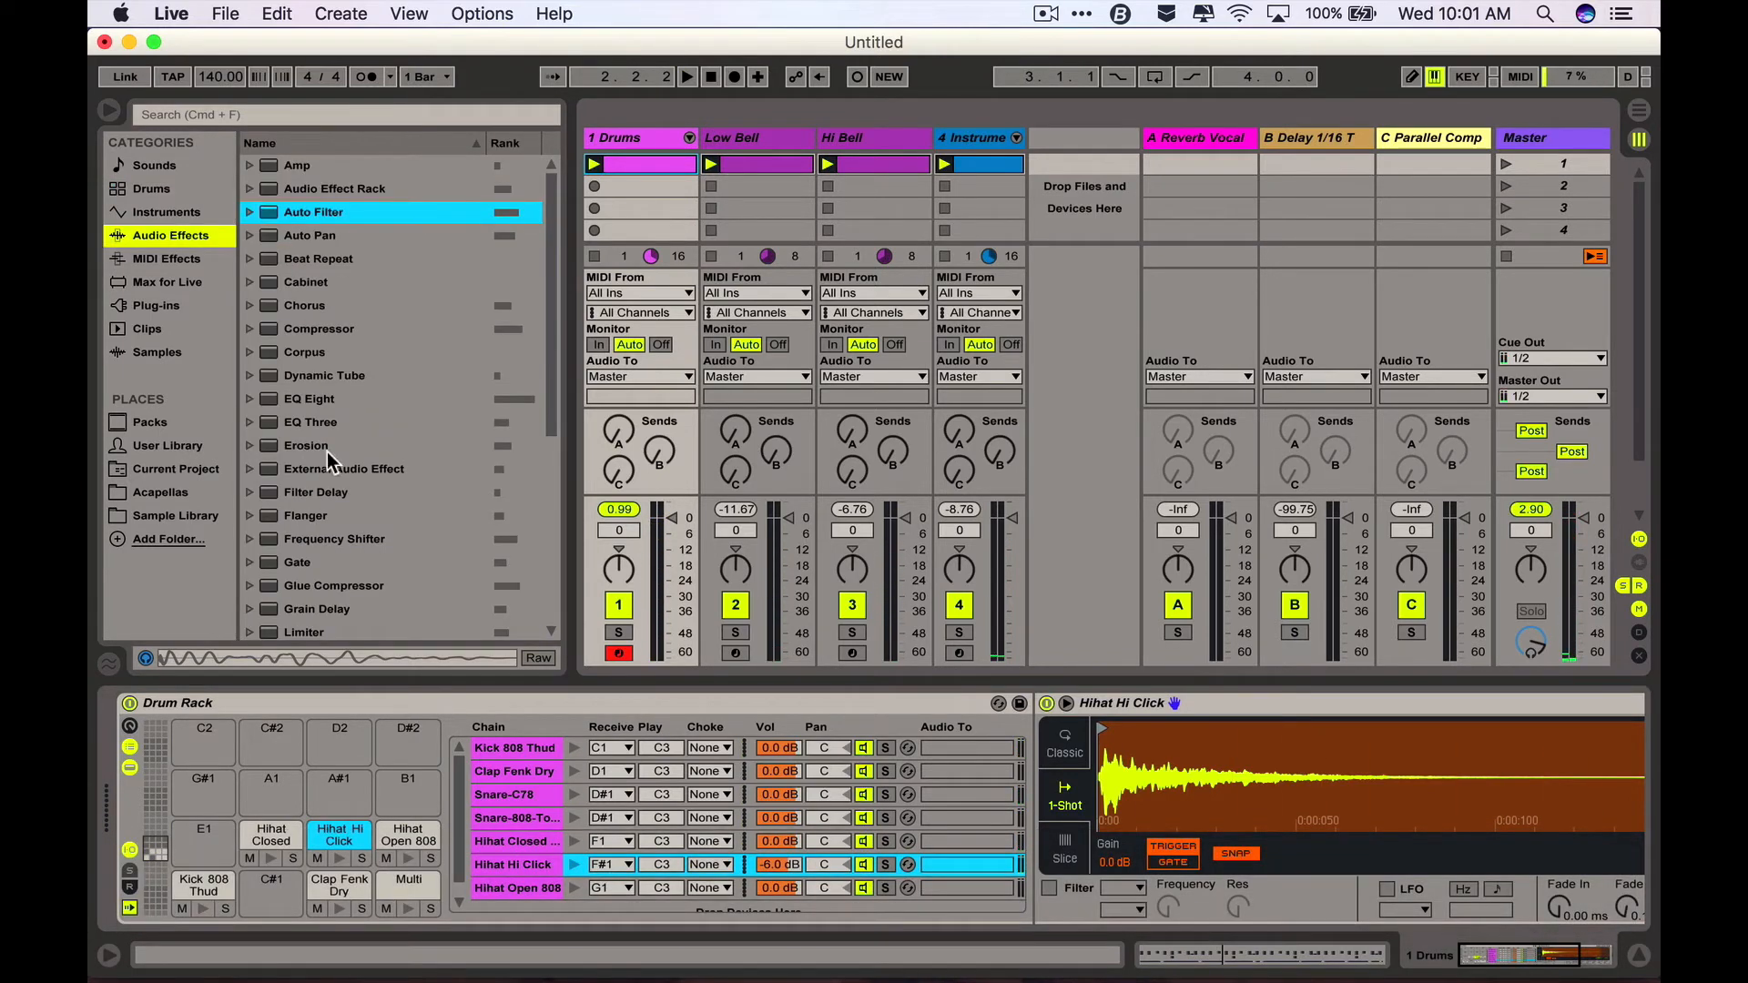
pyautogui.scroll(-2, 326, 451)
pyautogui.click(279, 466)
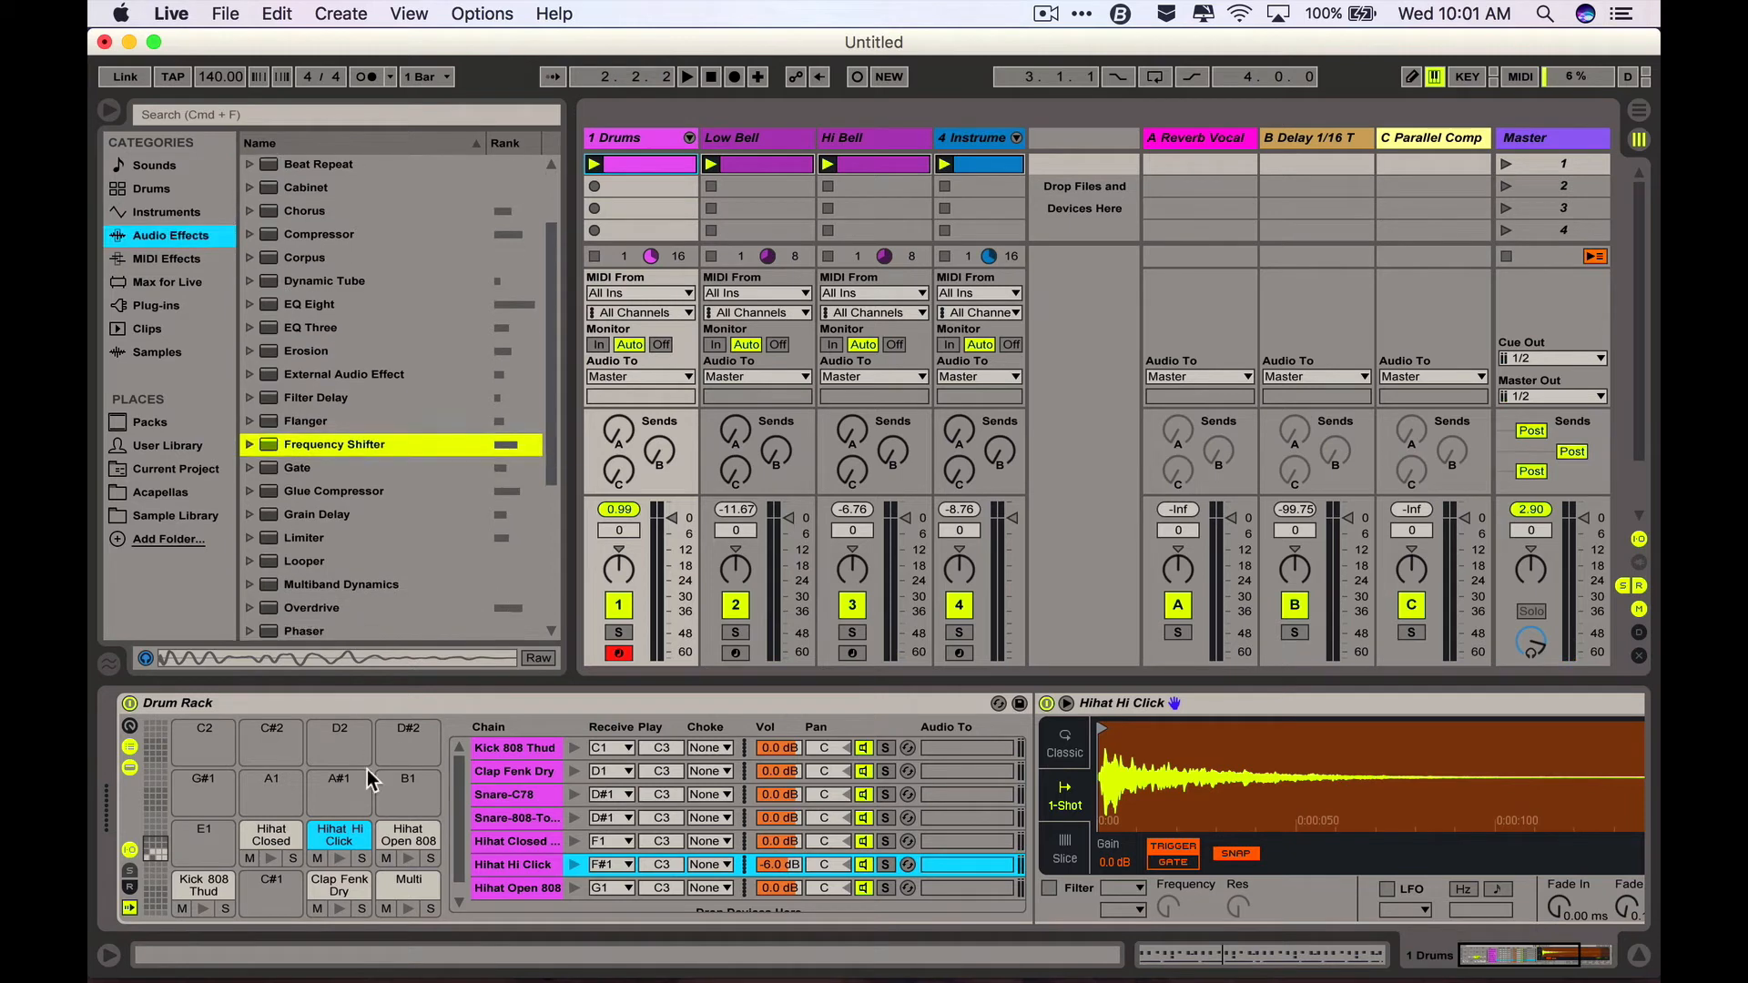
pyautogui.scroll(-3, 311, 585)
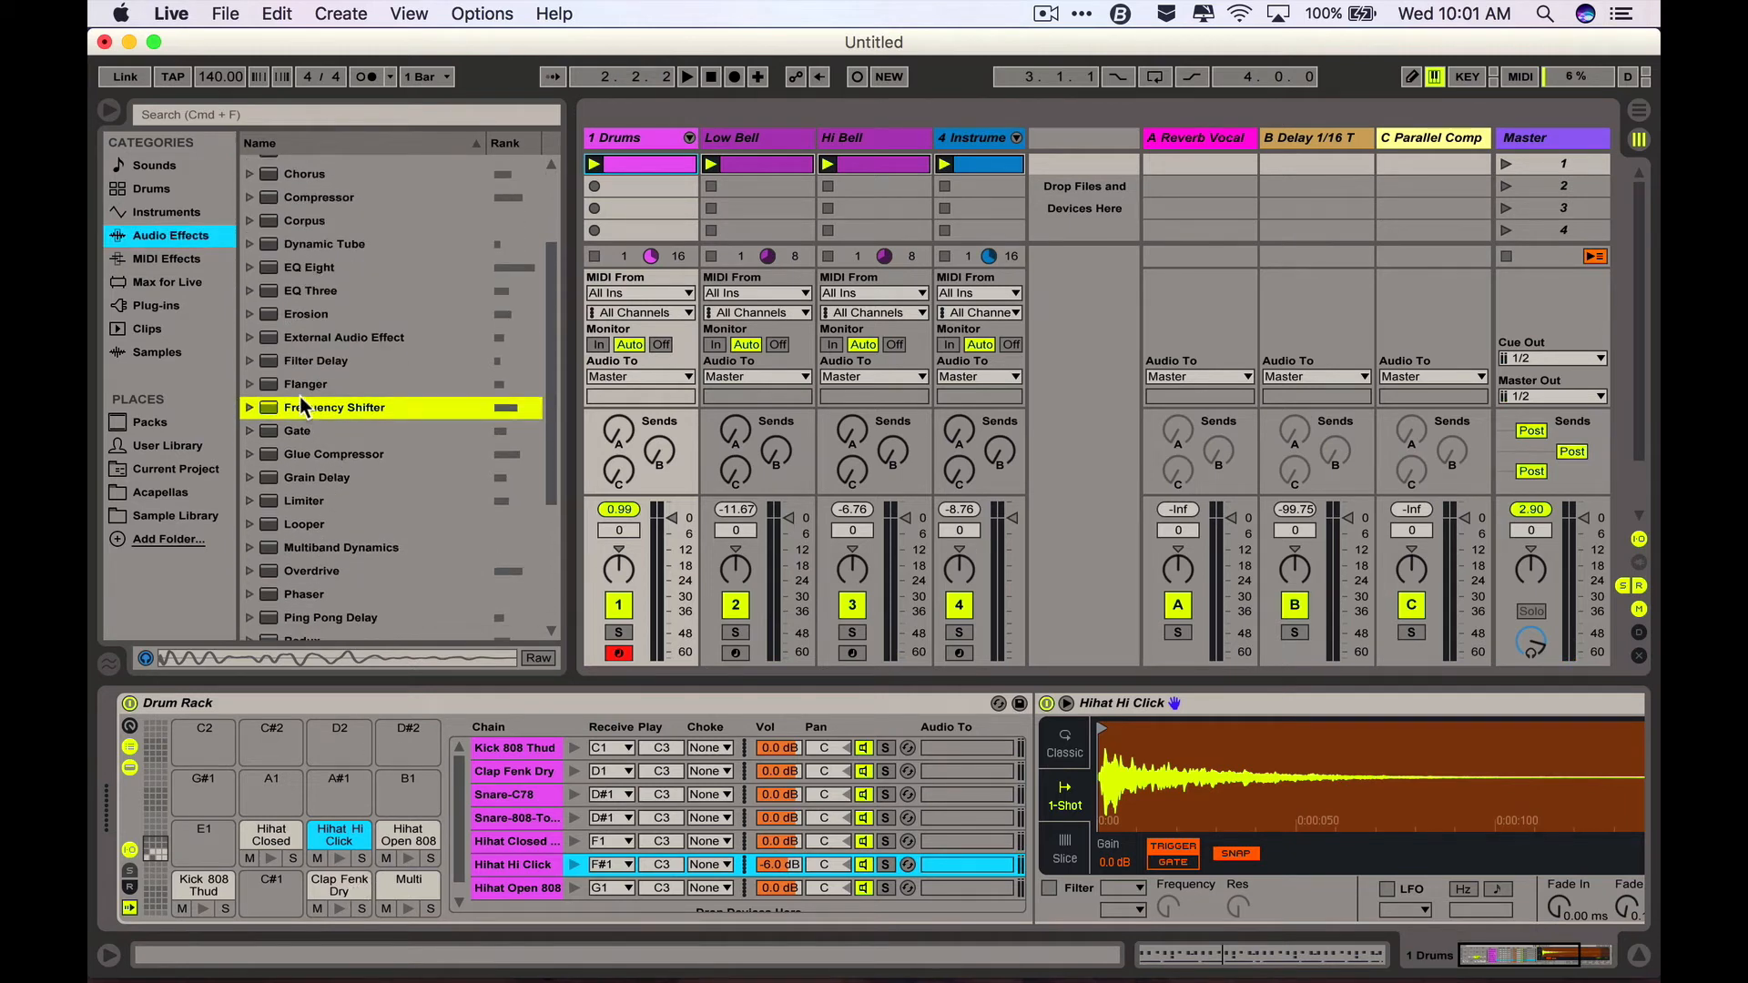
pyautogui.moveTo(300, 404); pyautogui.dragTo(344, 838)
pyautogui.moveTo(1447, 783); pyautogui.dragTo(1447, 761)
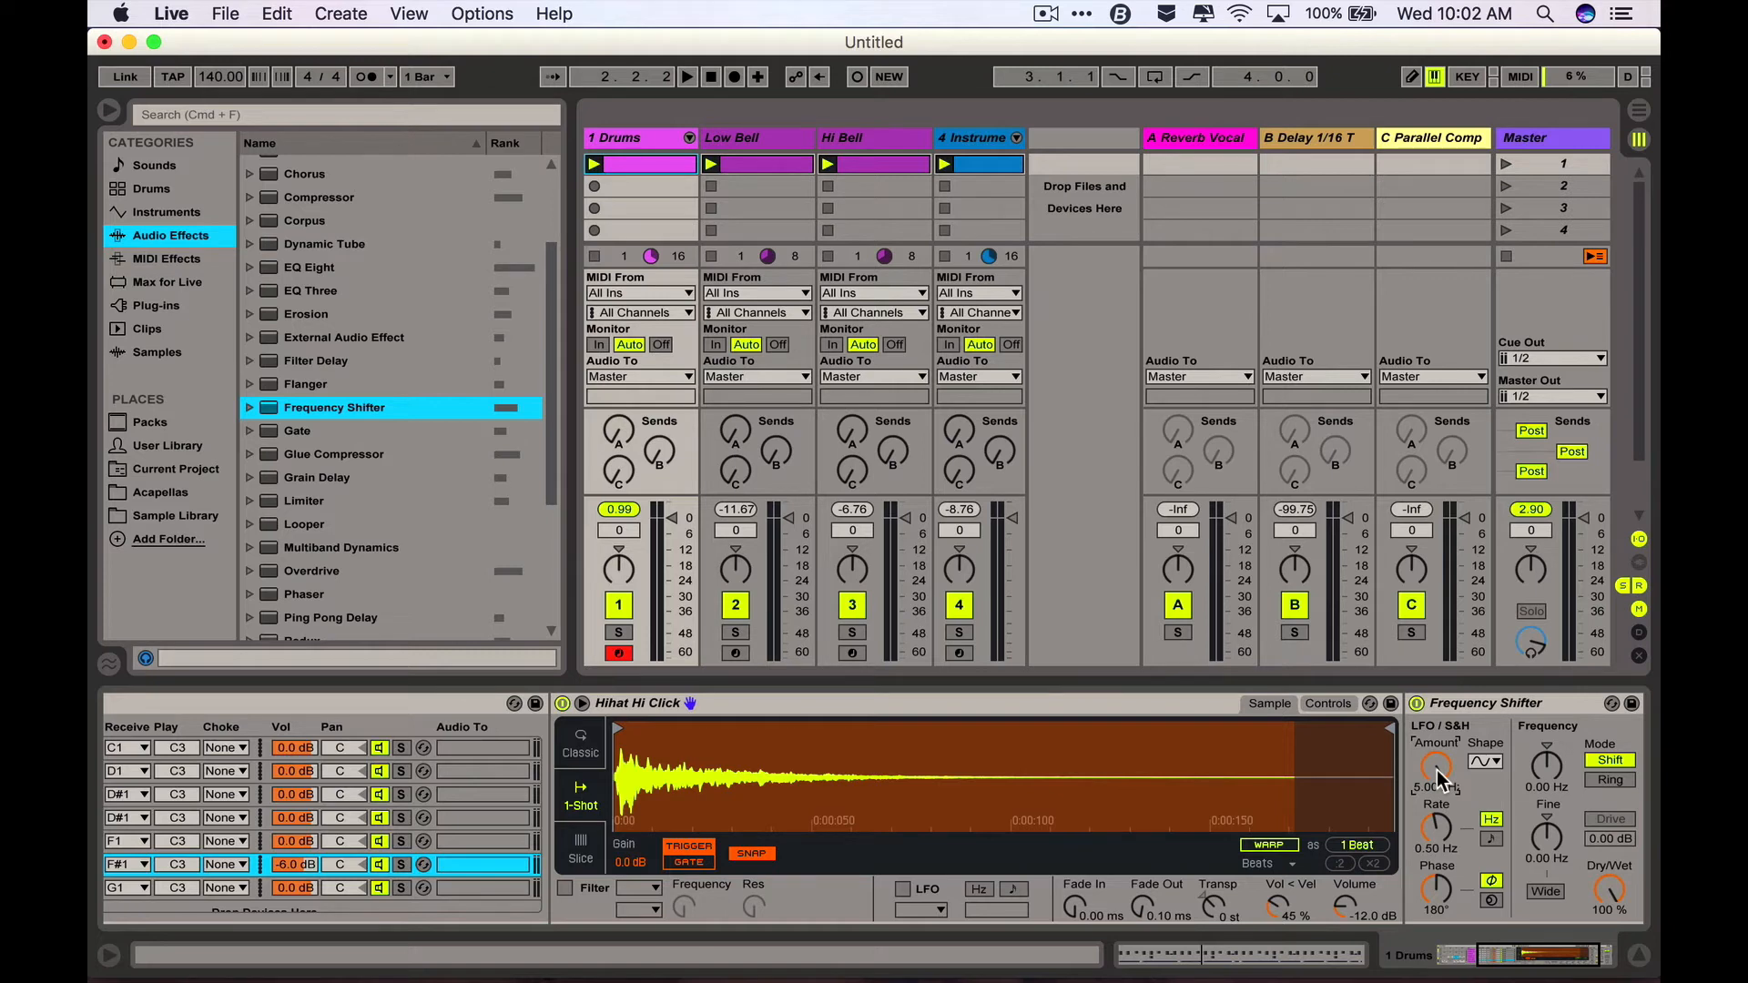
# - Solo the Hihat Hi Click chain and listen to the Frequency Shifter effect during playback
pyautogui.click(401, 865)
pyautogui.press('space')
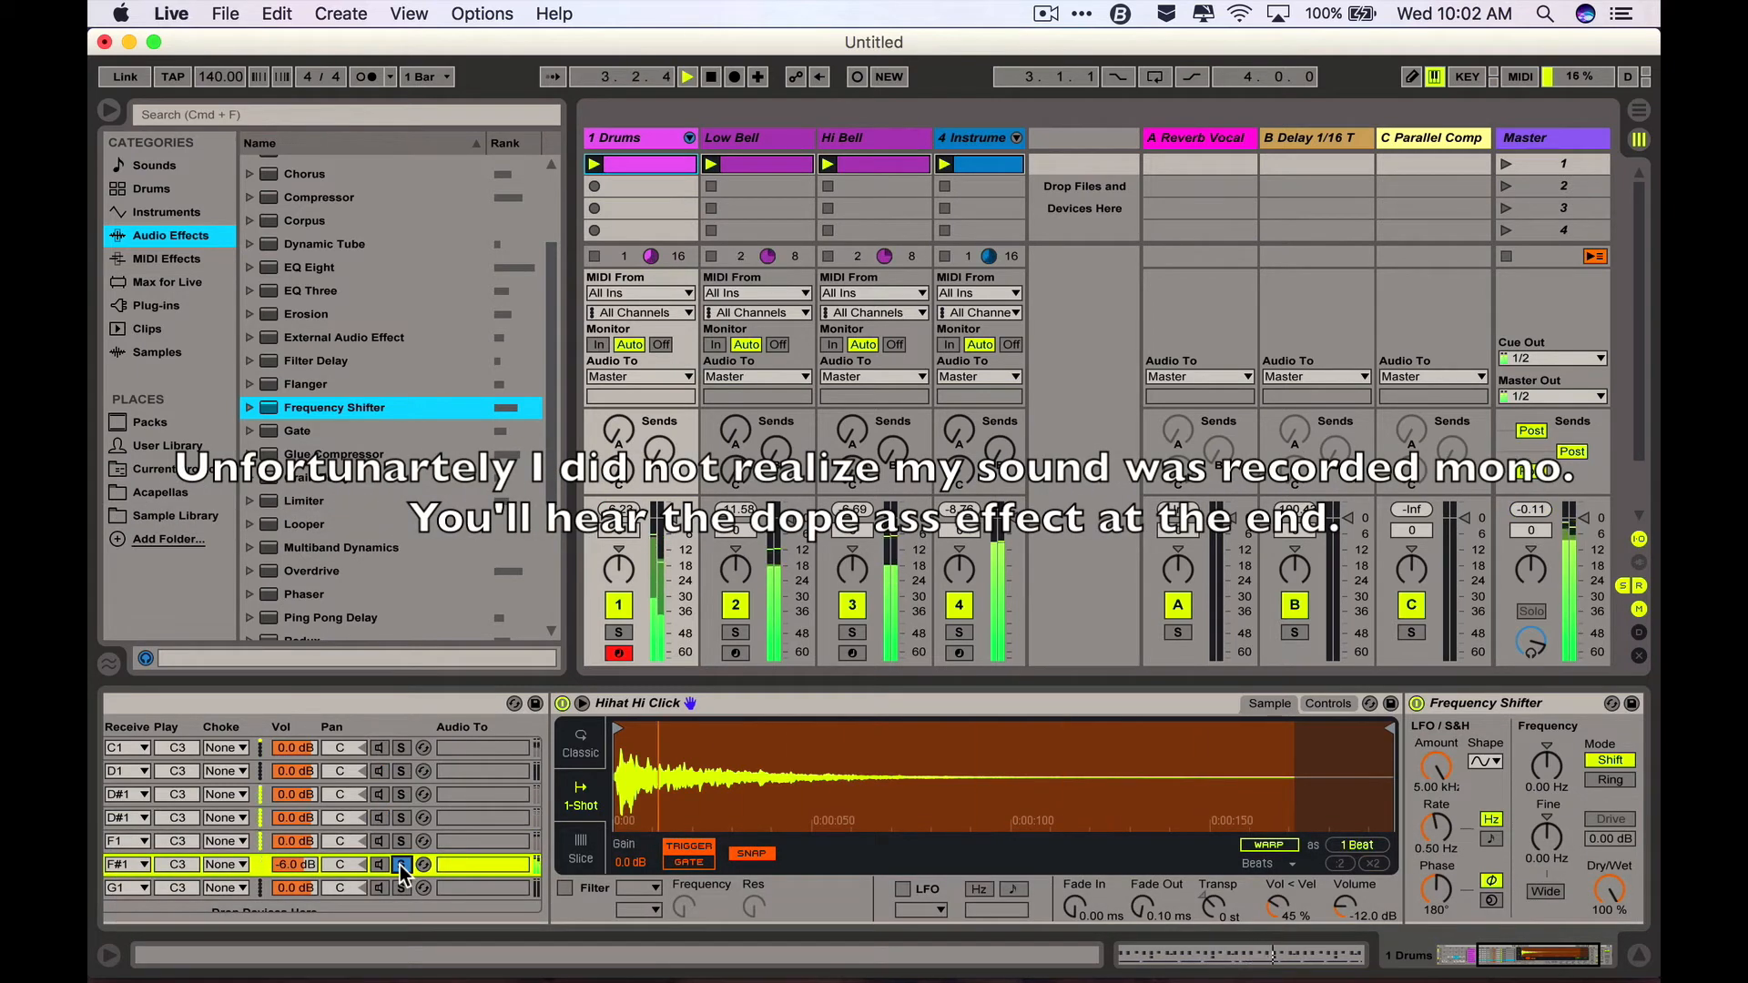
pyautogui.press('space')
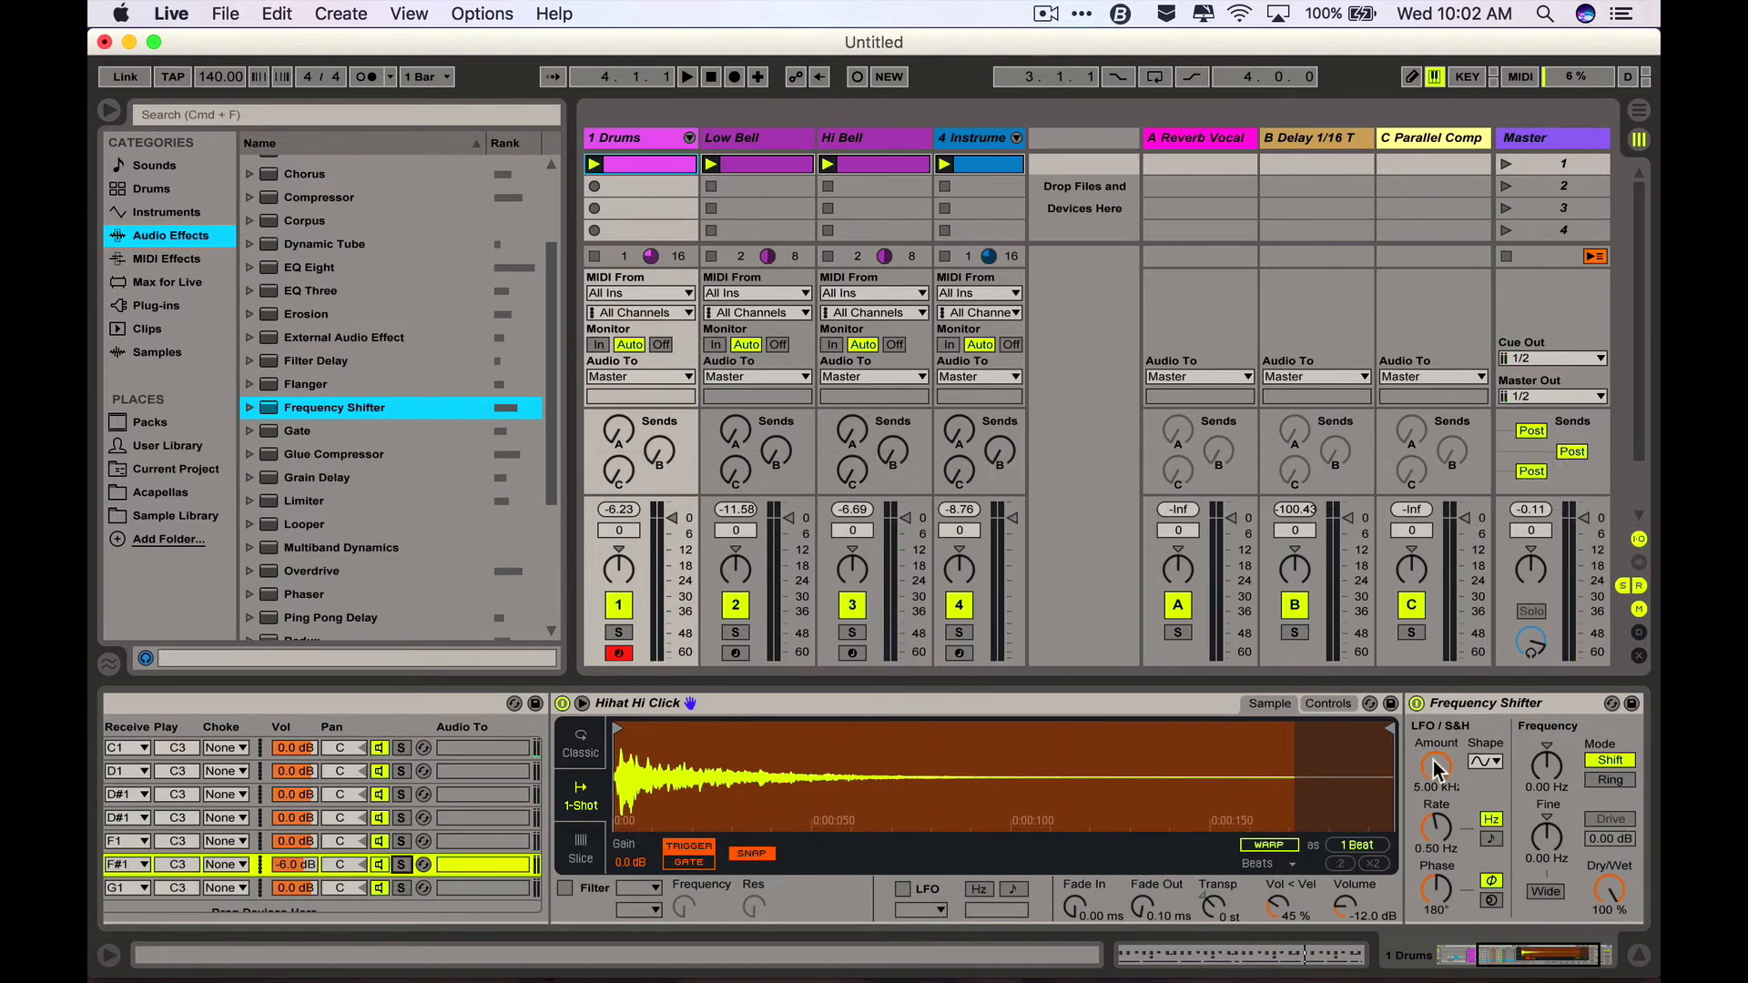
# - Compare Frequency Shifter LFO amounts of 1.36 and 5.00 kHz during playback, keep 5.00 kHz, and adjust the Hihat Hi Click chain's volume
pyautogui.moveTo(1435, 768); pyautogui.dragTo(1434, 801)
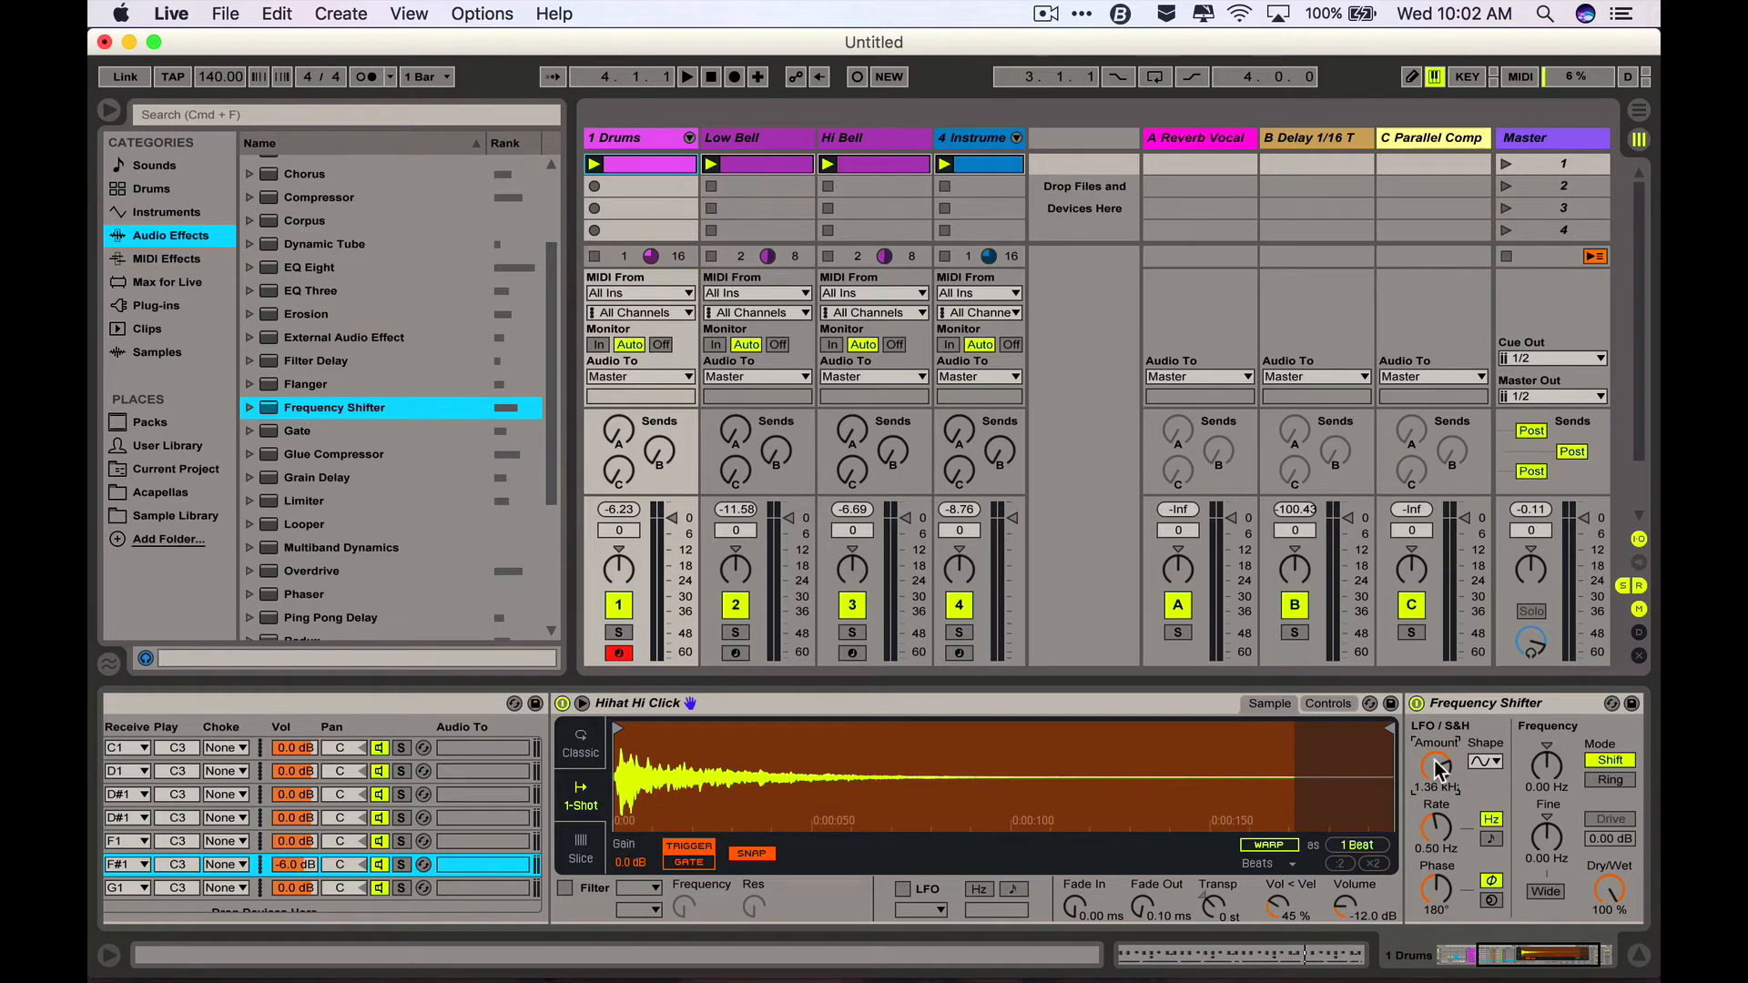
pyautogui.press('space')
pyautogui.moveTo(1436, 768); pyautogui.dragTo(1436, 737)
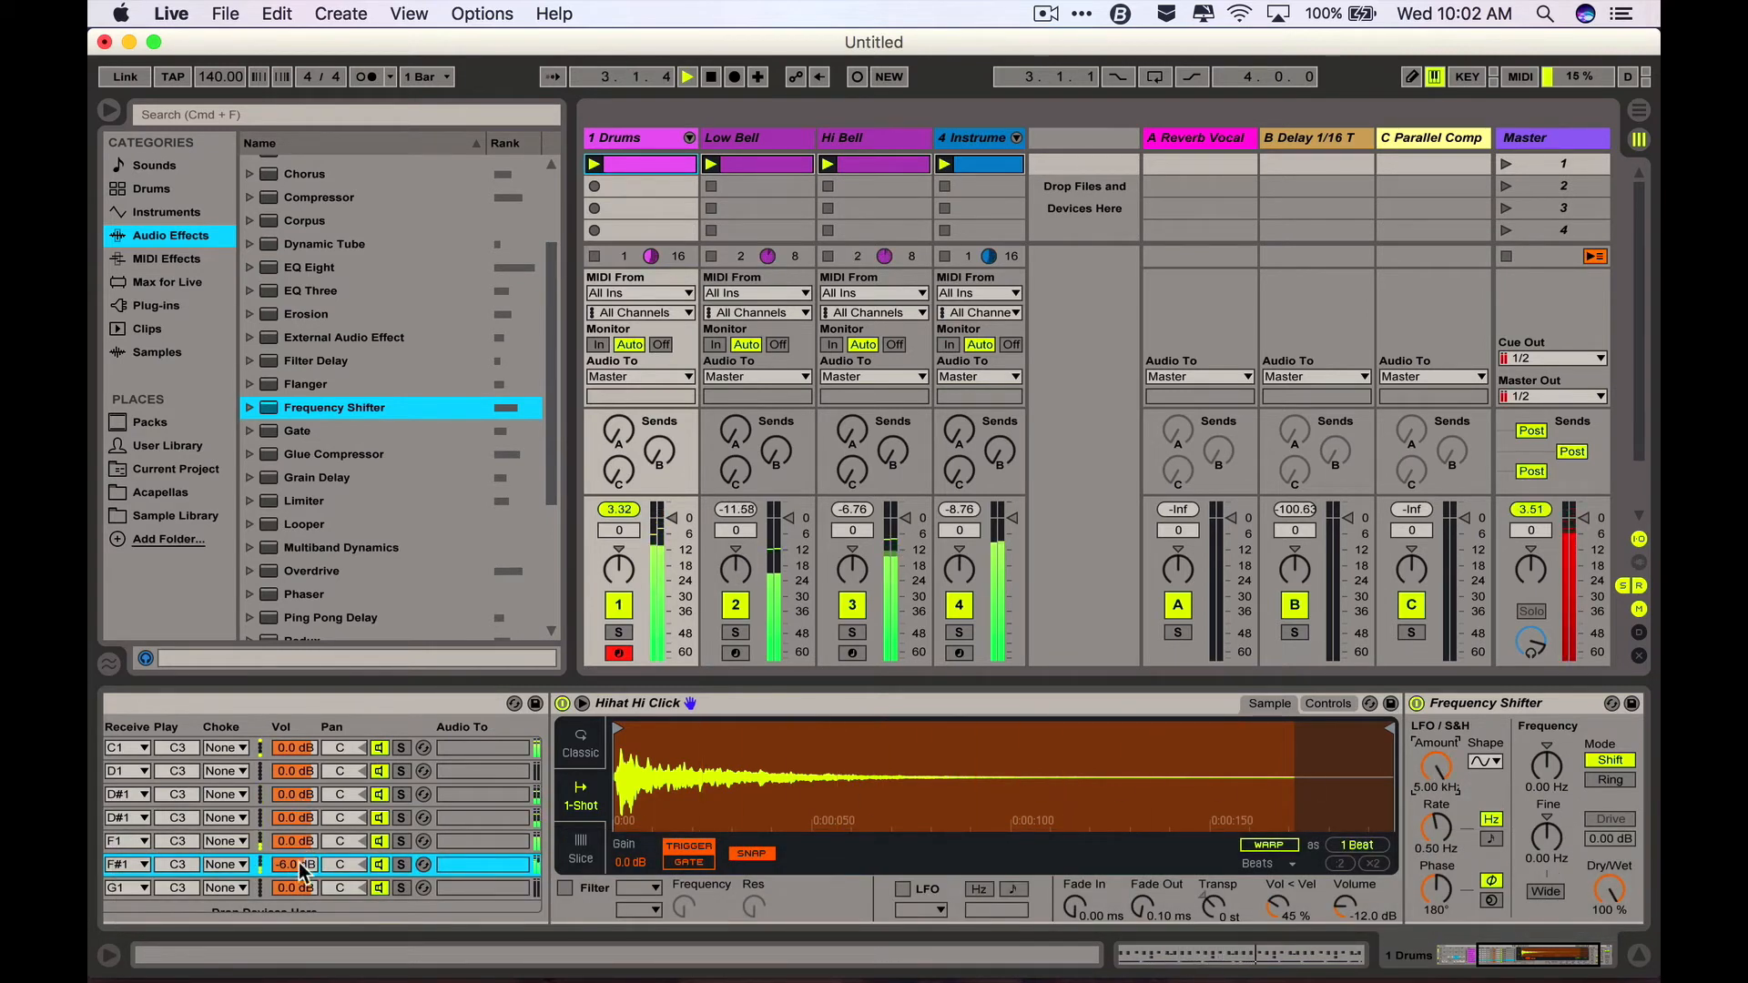
pyautogui.moveTo(300, 870); pyautogui.dragTo(301, 876)
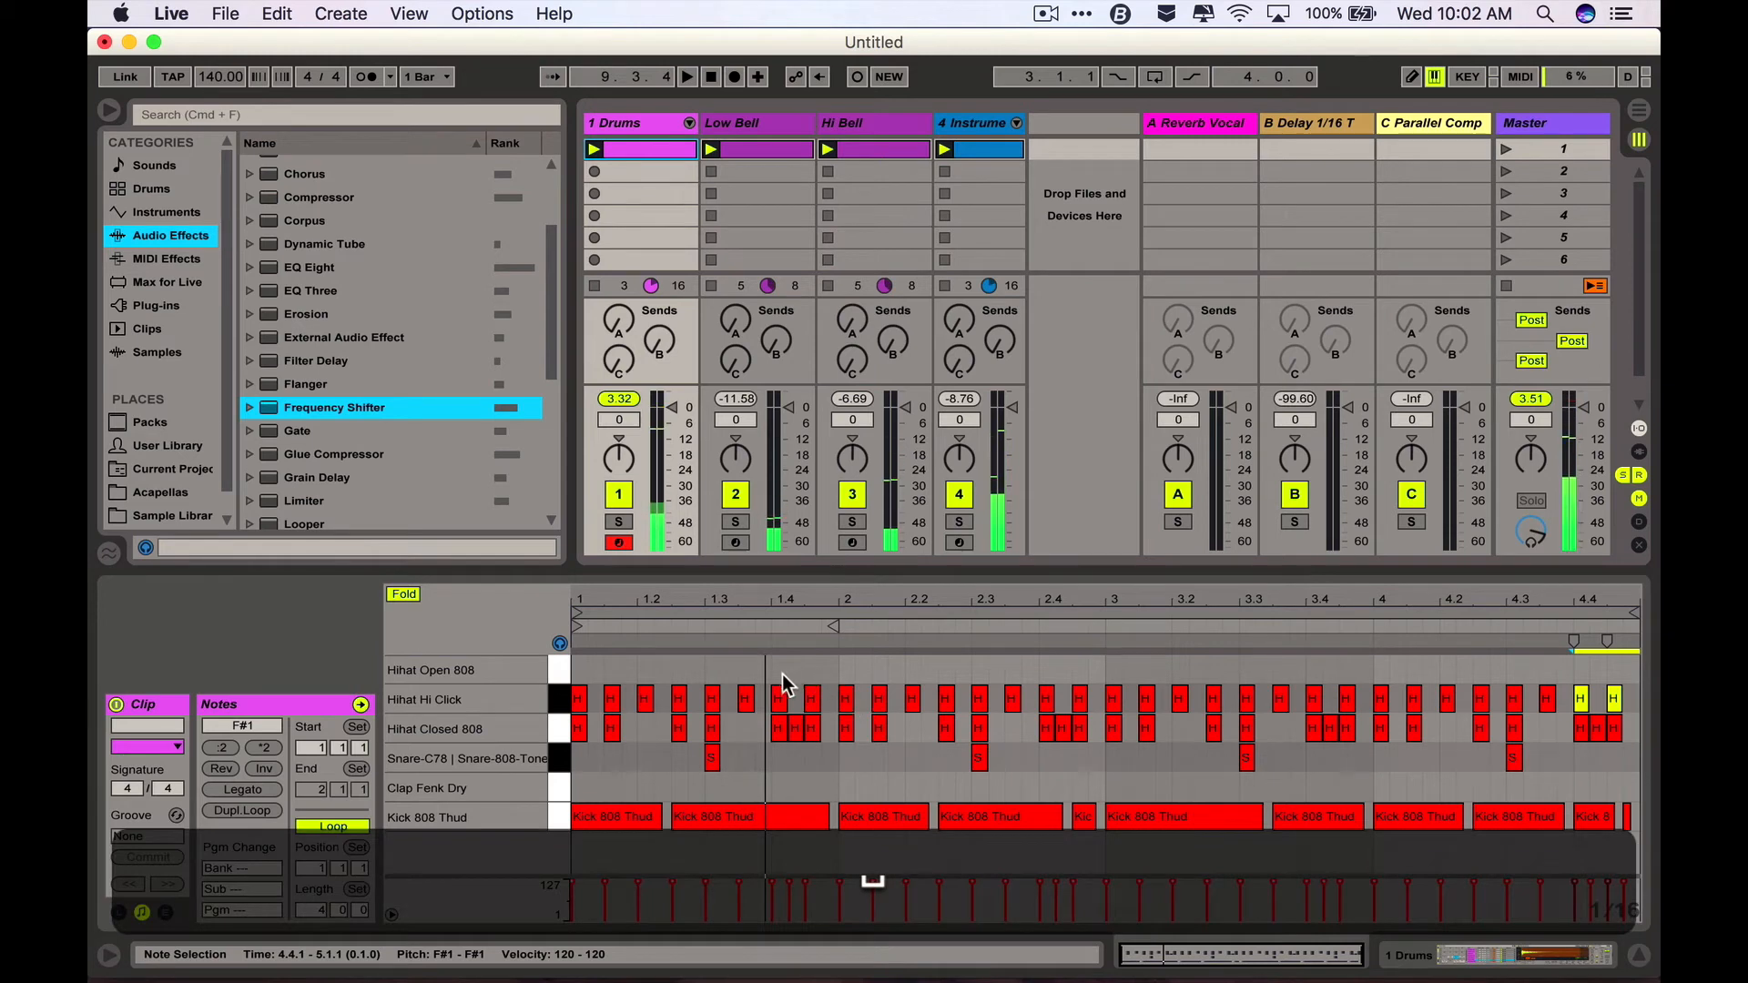
# - Add Hihat Open 808 notes one sixteenth long at 1.4.1 and 3.4.1 in the drum clip during playback, and return to the Drums device chain
pyautogui.doubleClick(780, 671)
pyautogui.press('space')
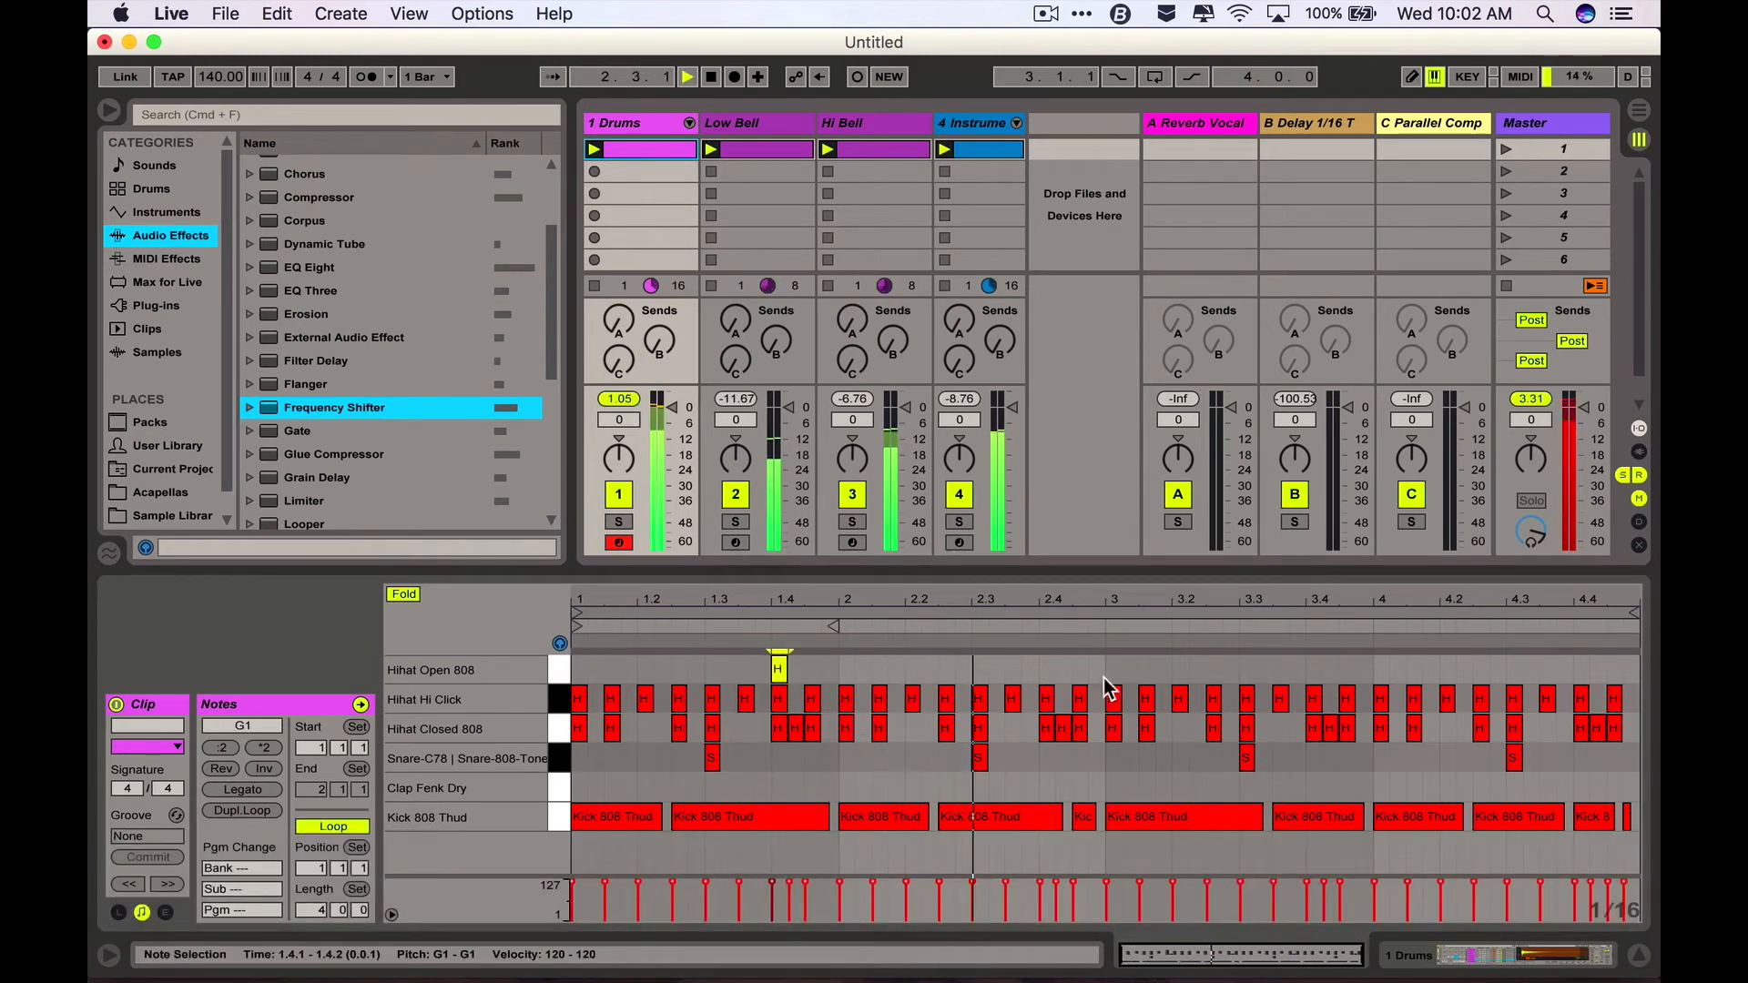
pyautogui.click(1322, 670)
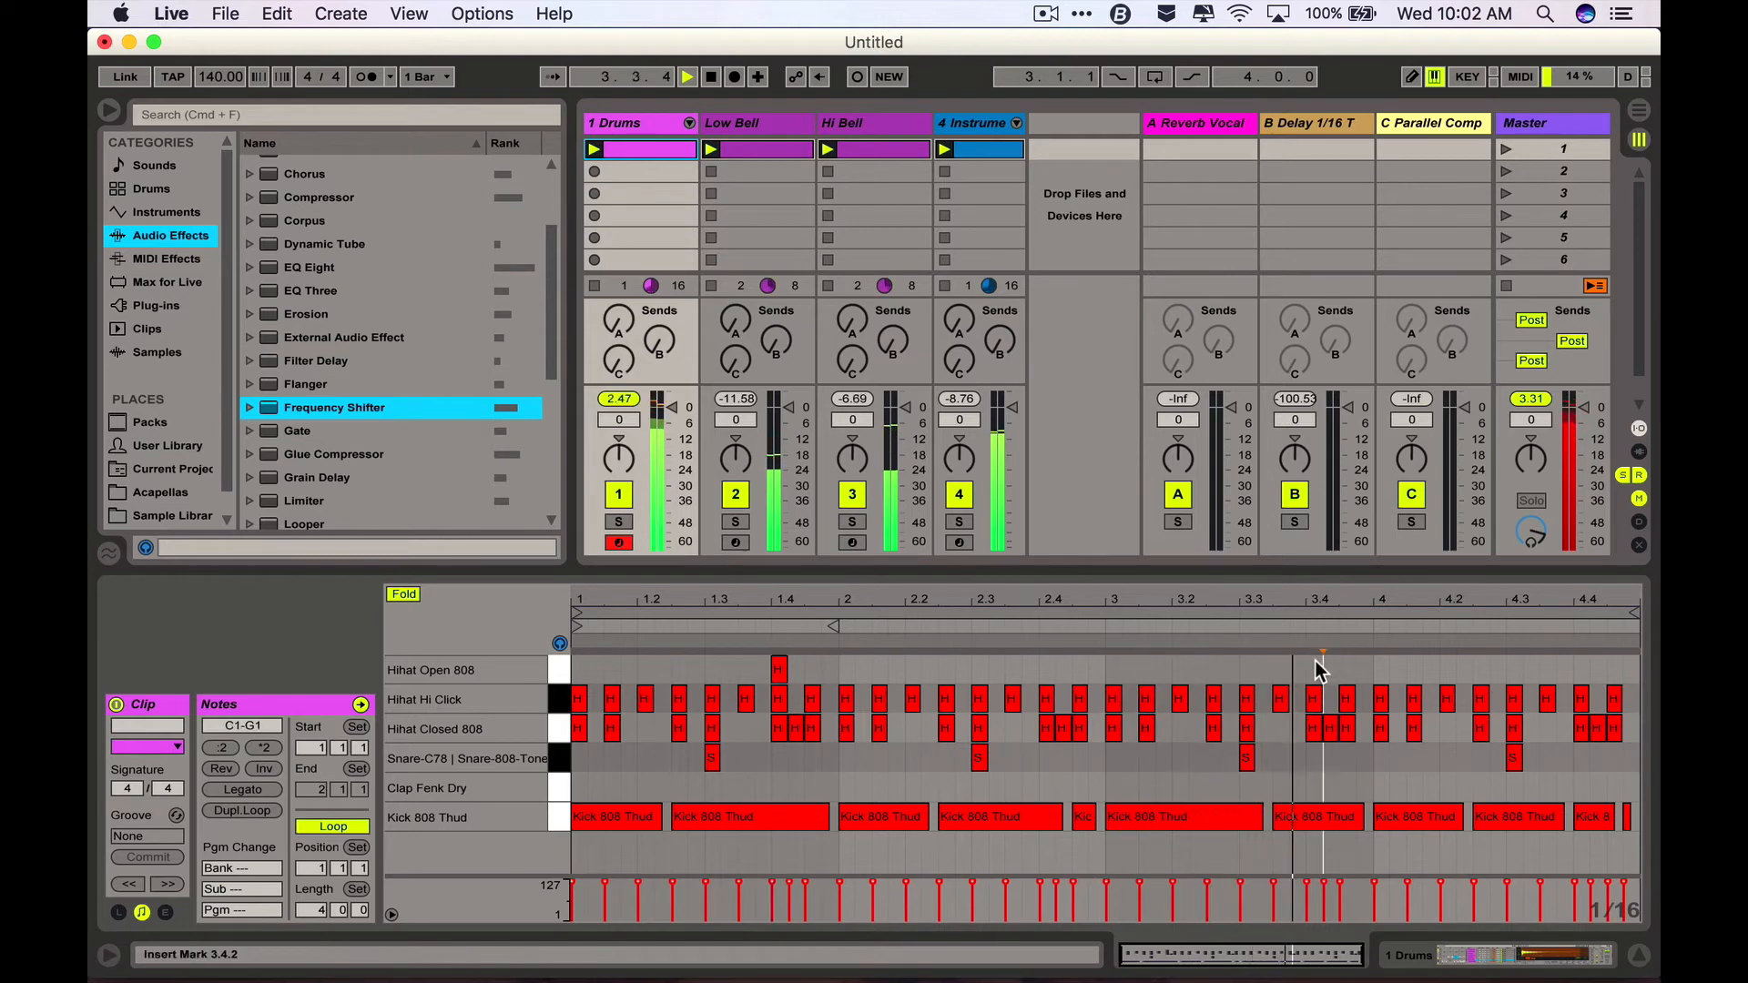
pyautogui.doubleClick(1315, 670)
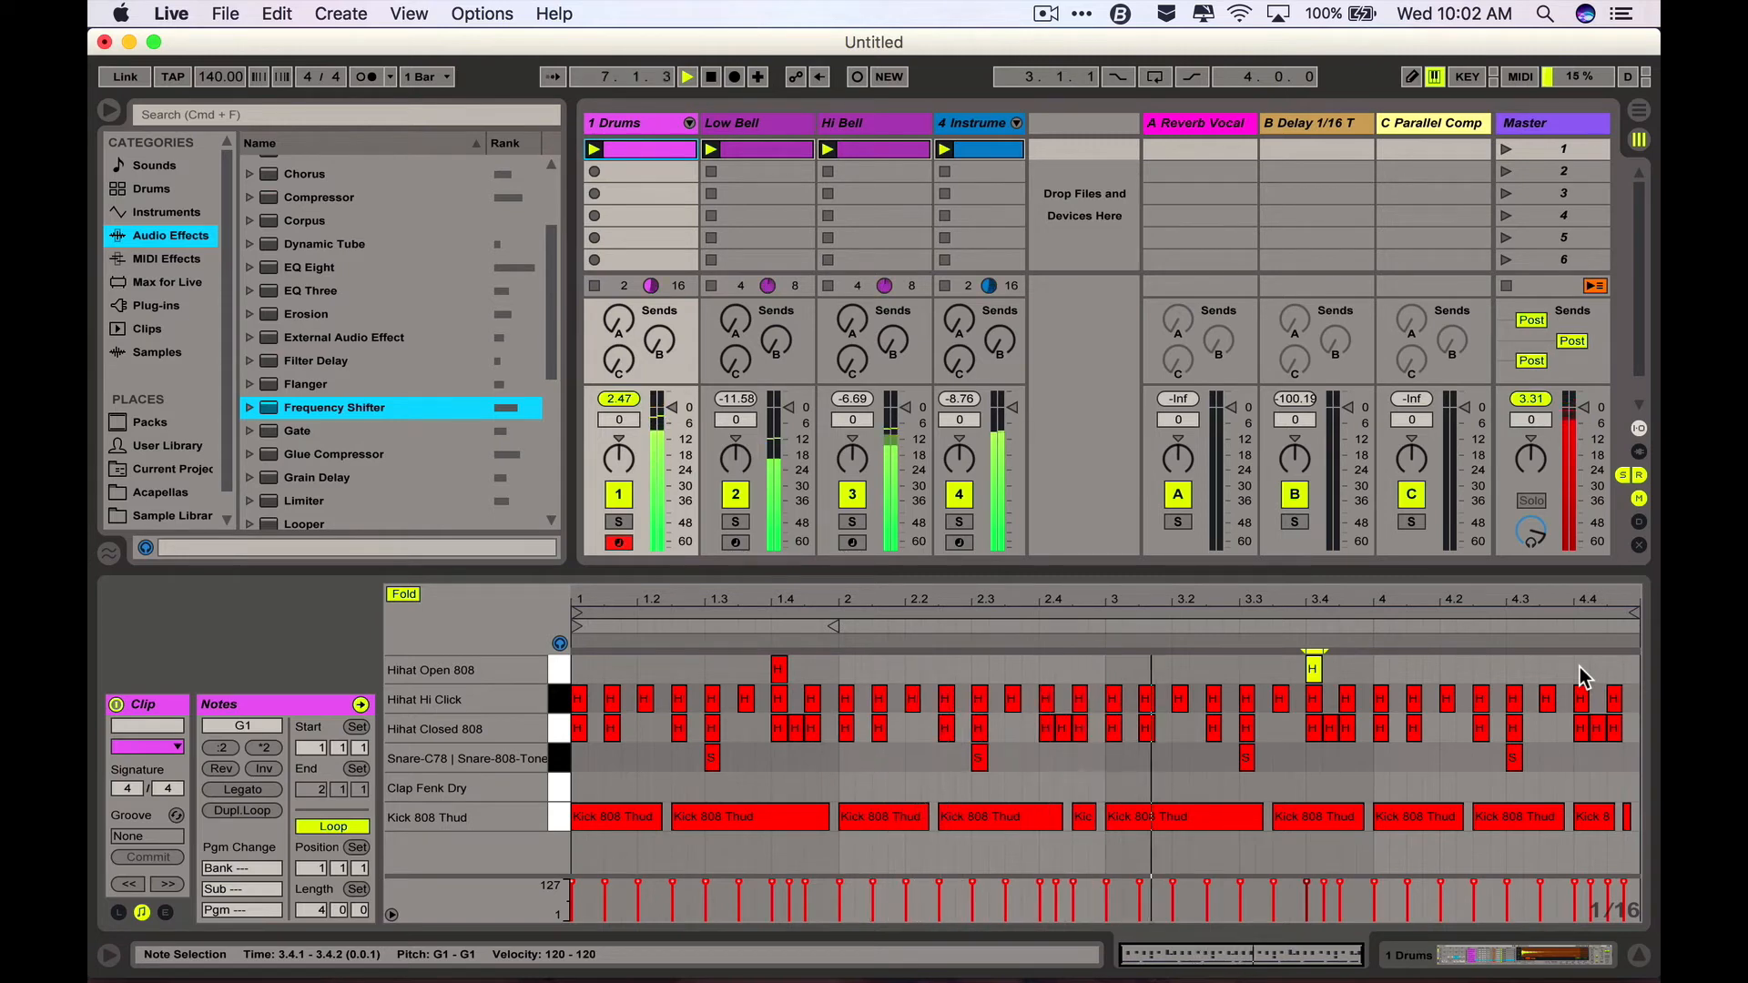
pyautogui.click(1507, 953)
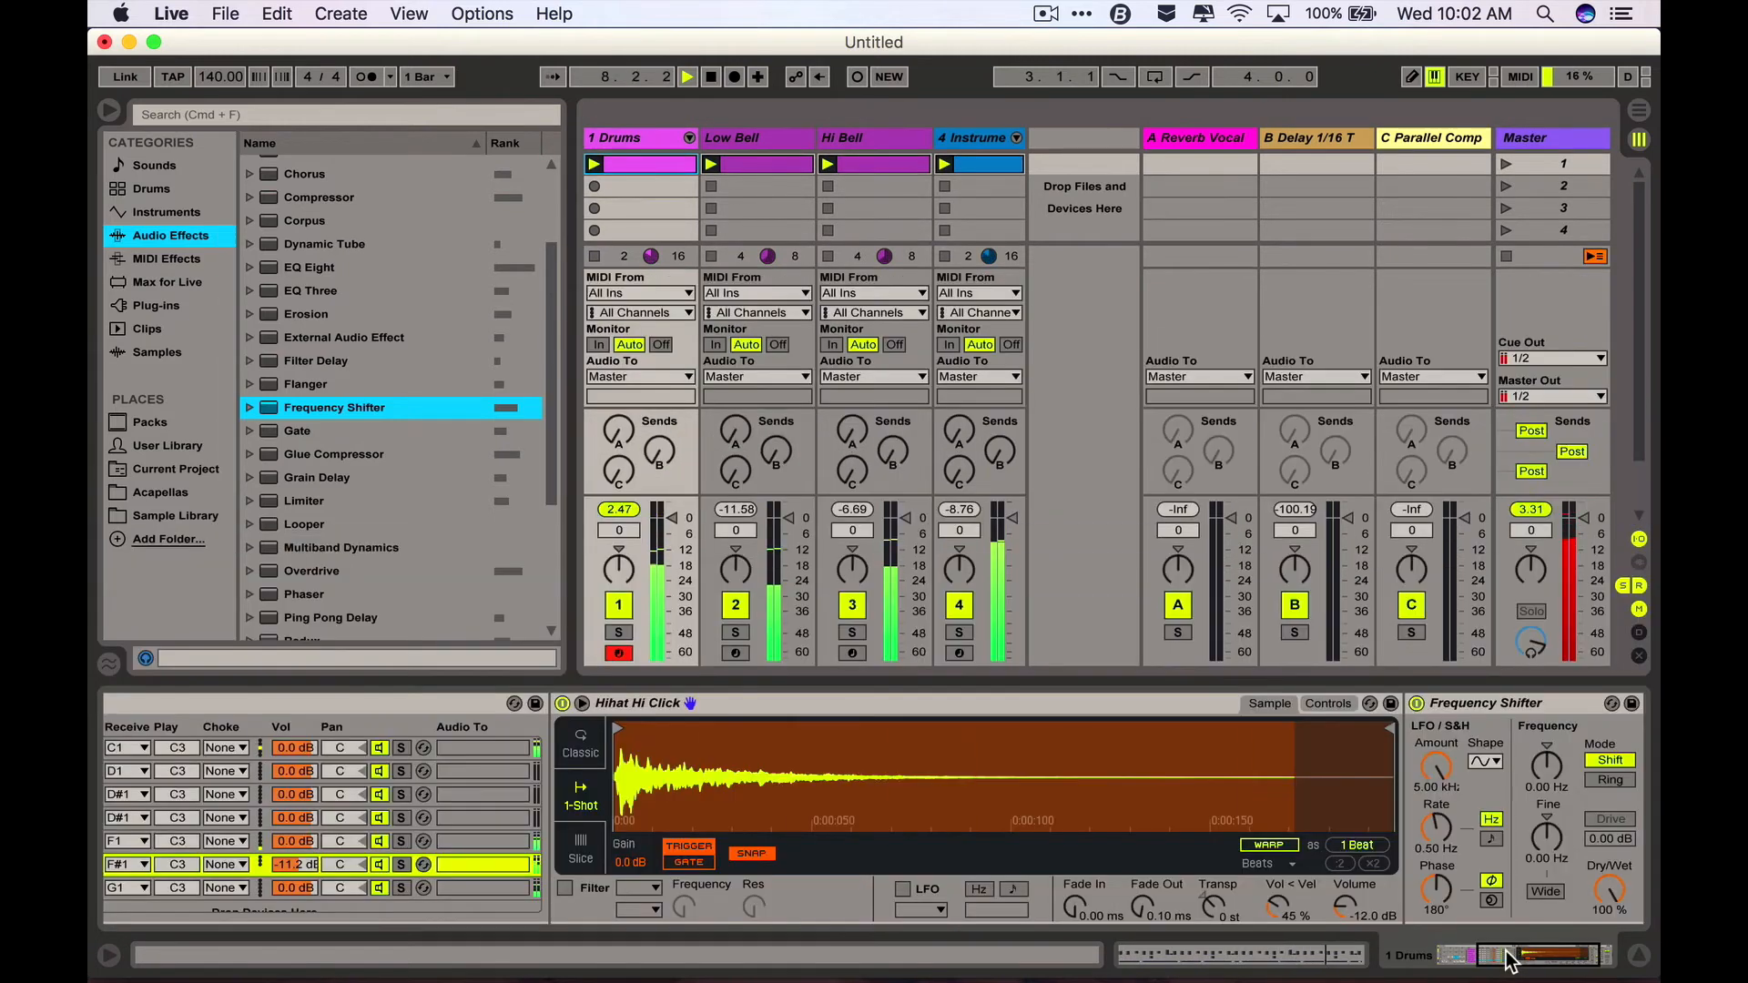
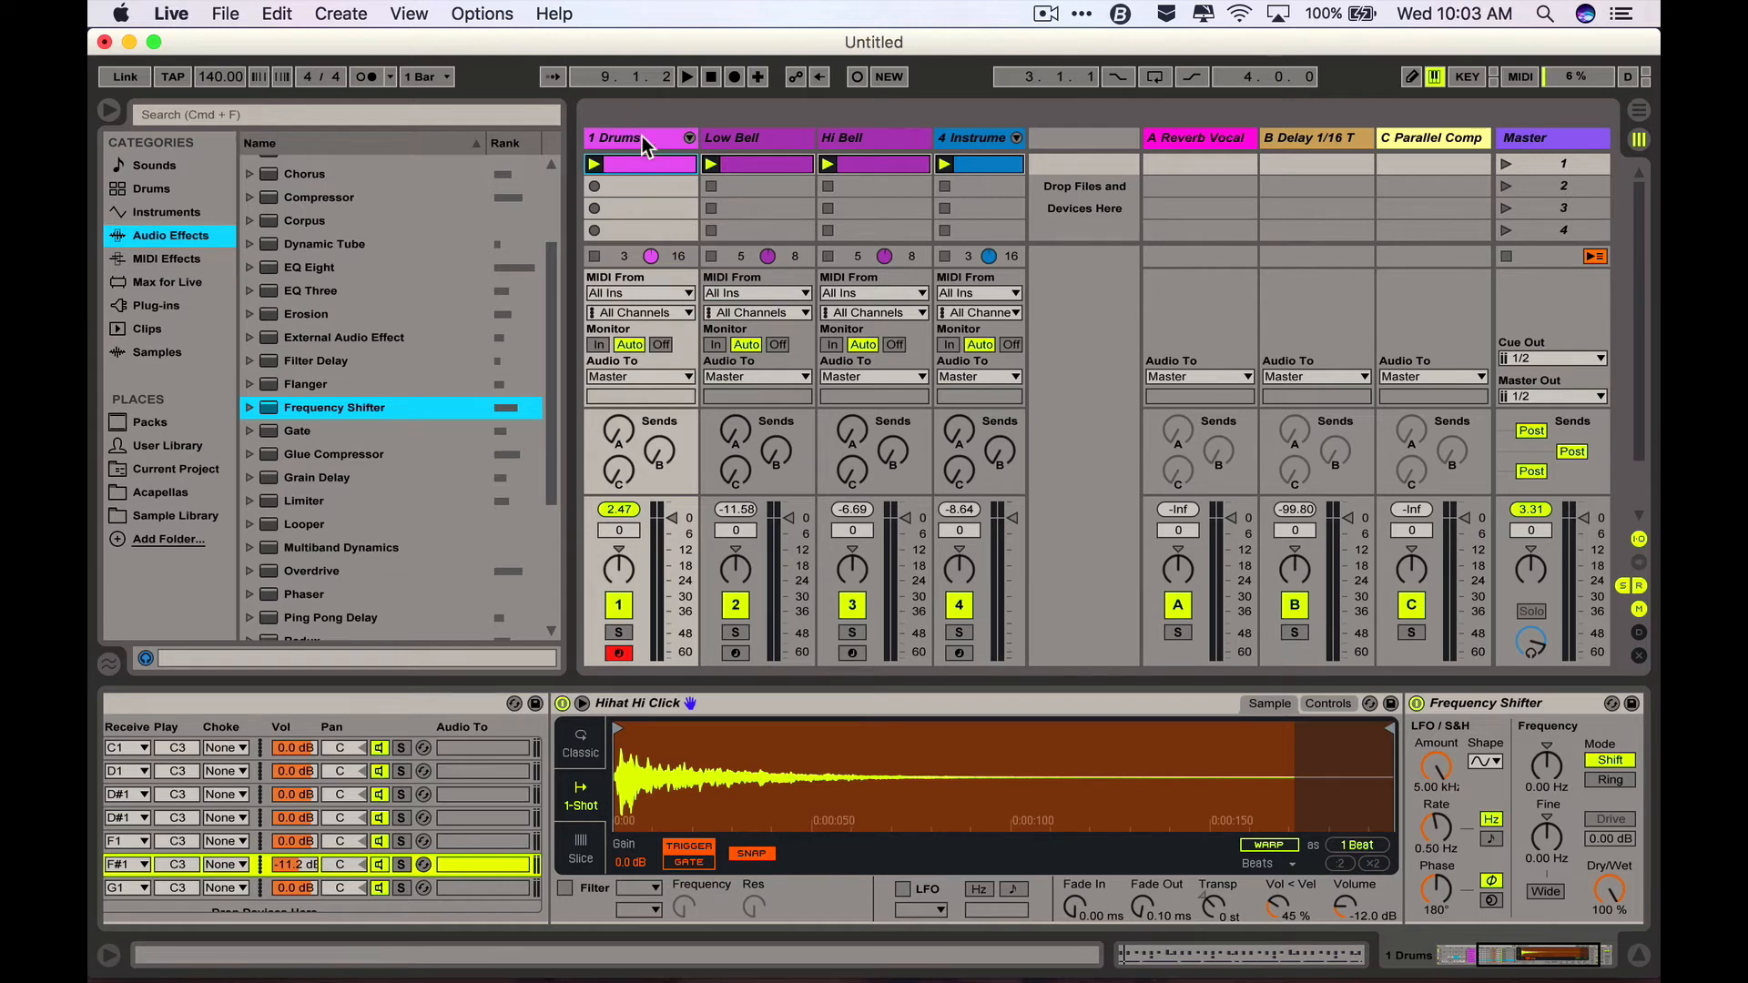
# - Insert a new MIDI track directly after the Drums track and select it
pyautogui.click(607, 139)
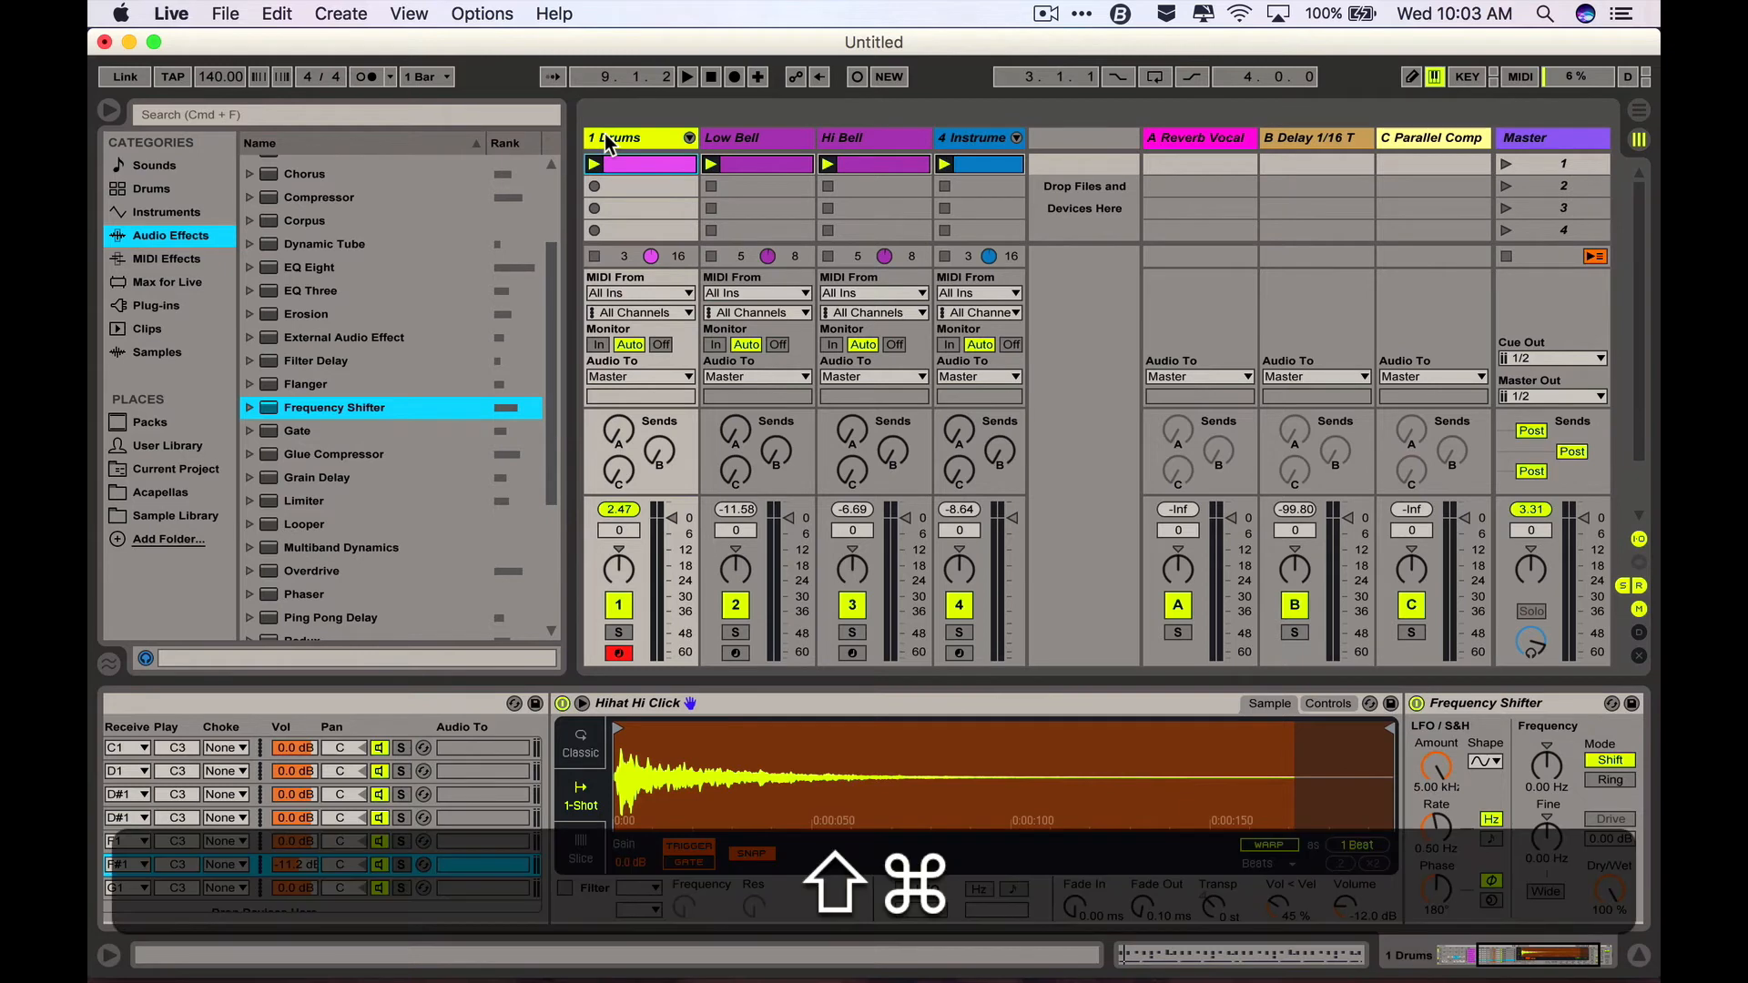
pyautogui.press('shift+super+m')
pyautogui.rightClick(606, 139)
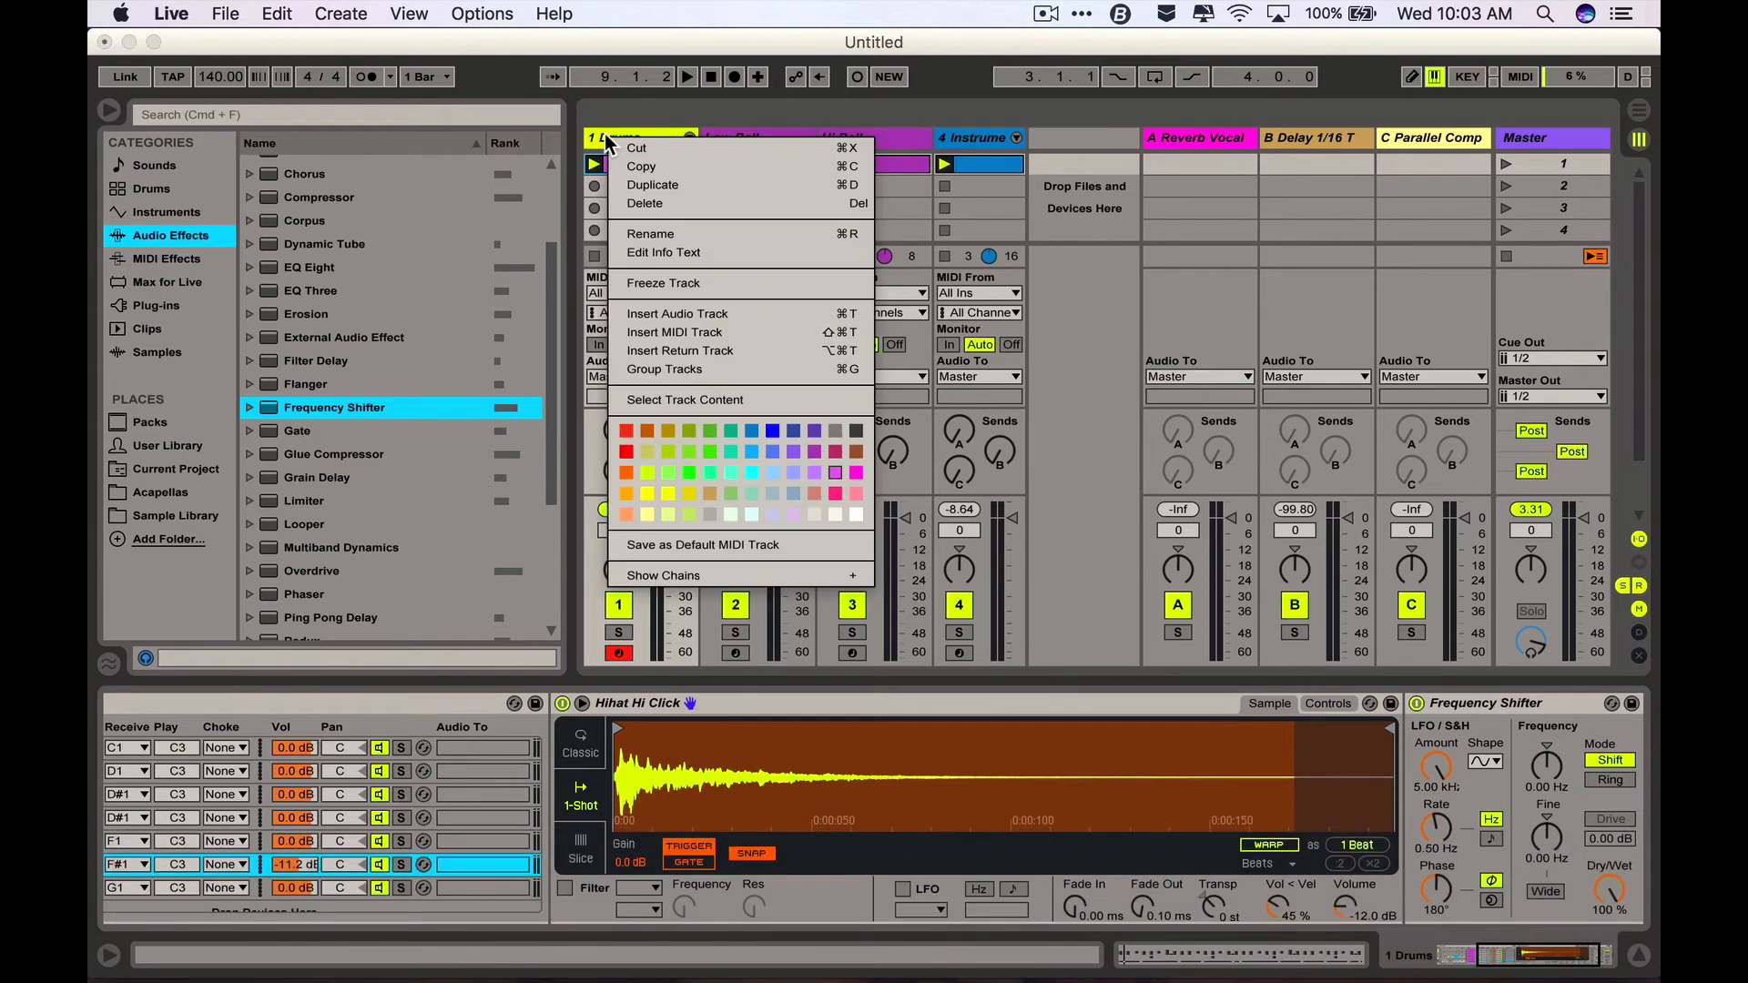
pyautogui.click(551, 84)
pyautogui.click(284, 14)
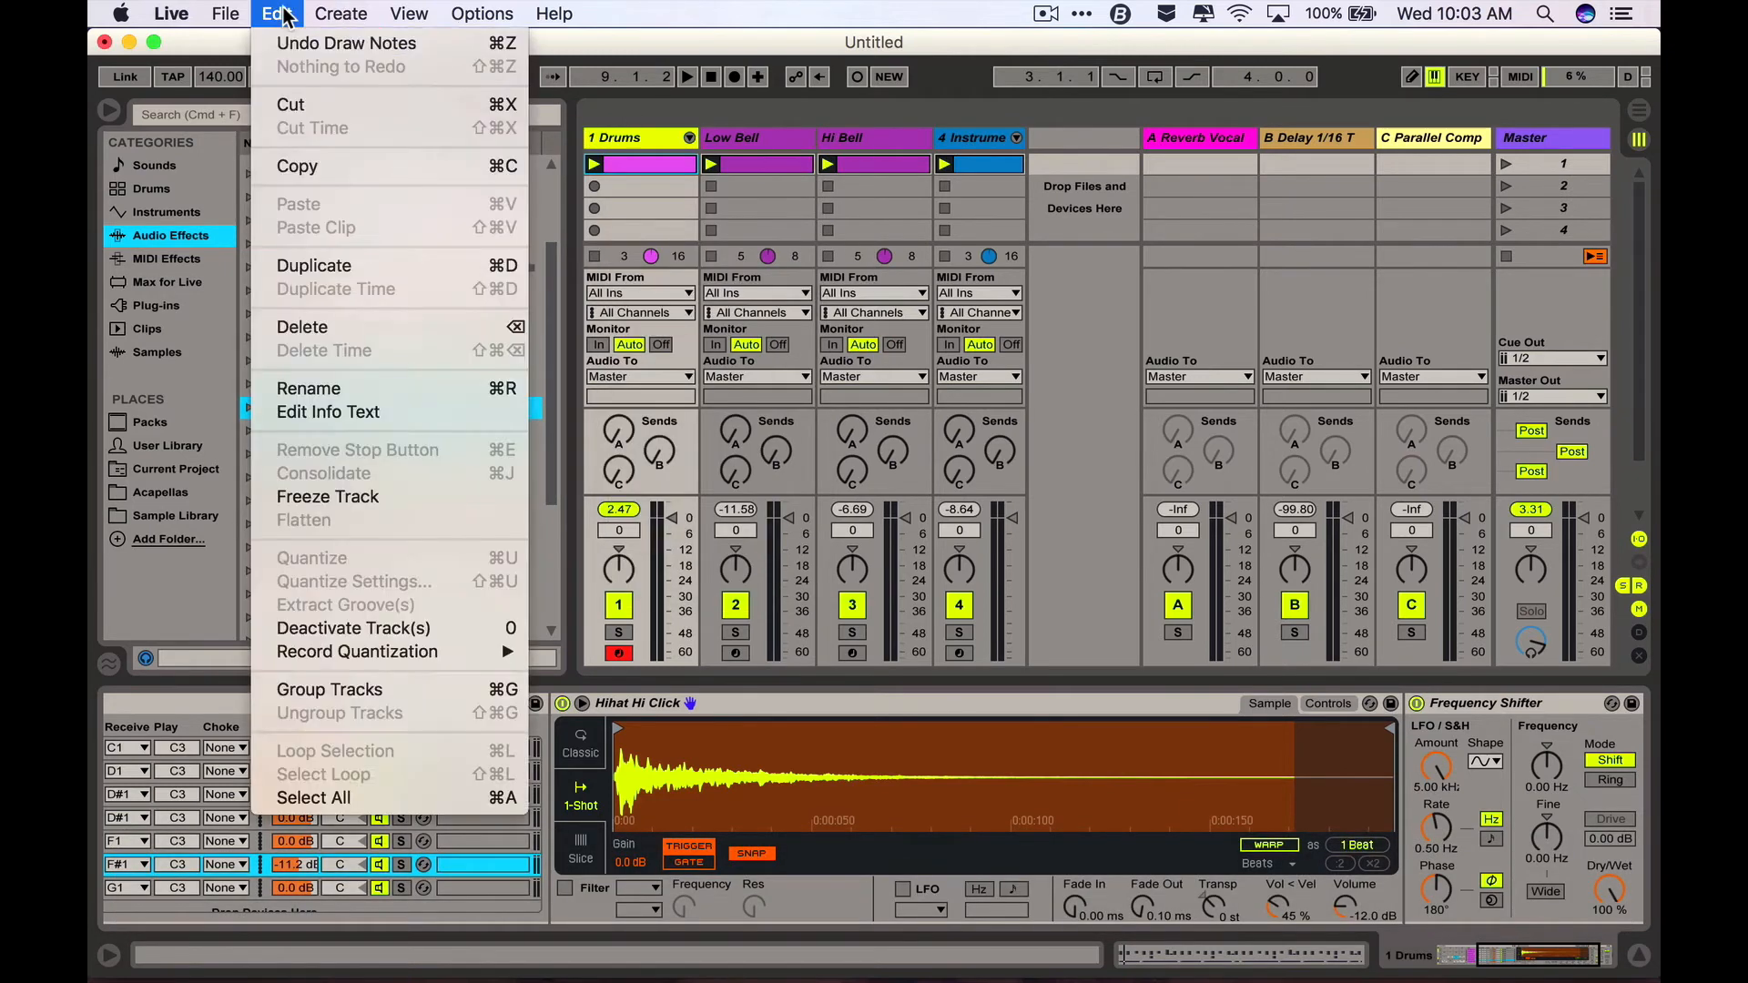
pyautogui.moveTo(341, 13)
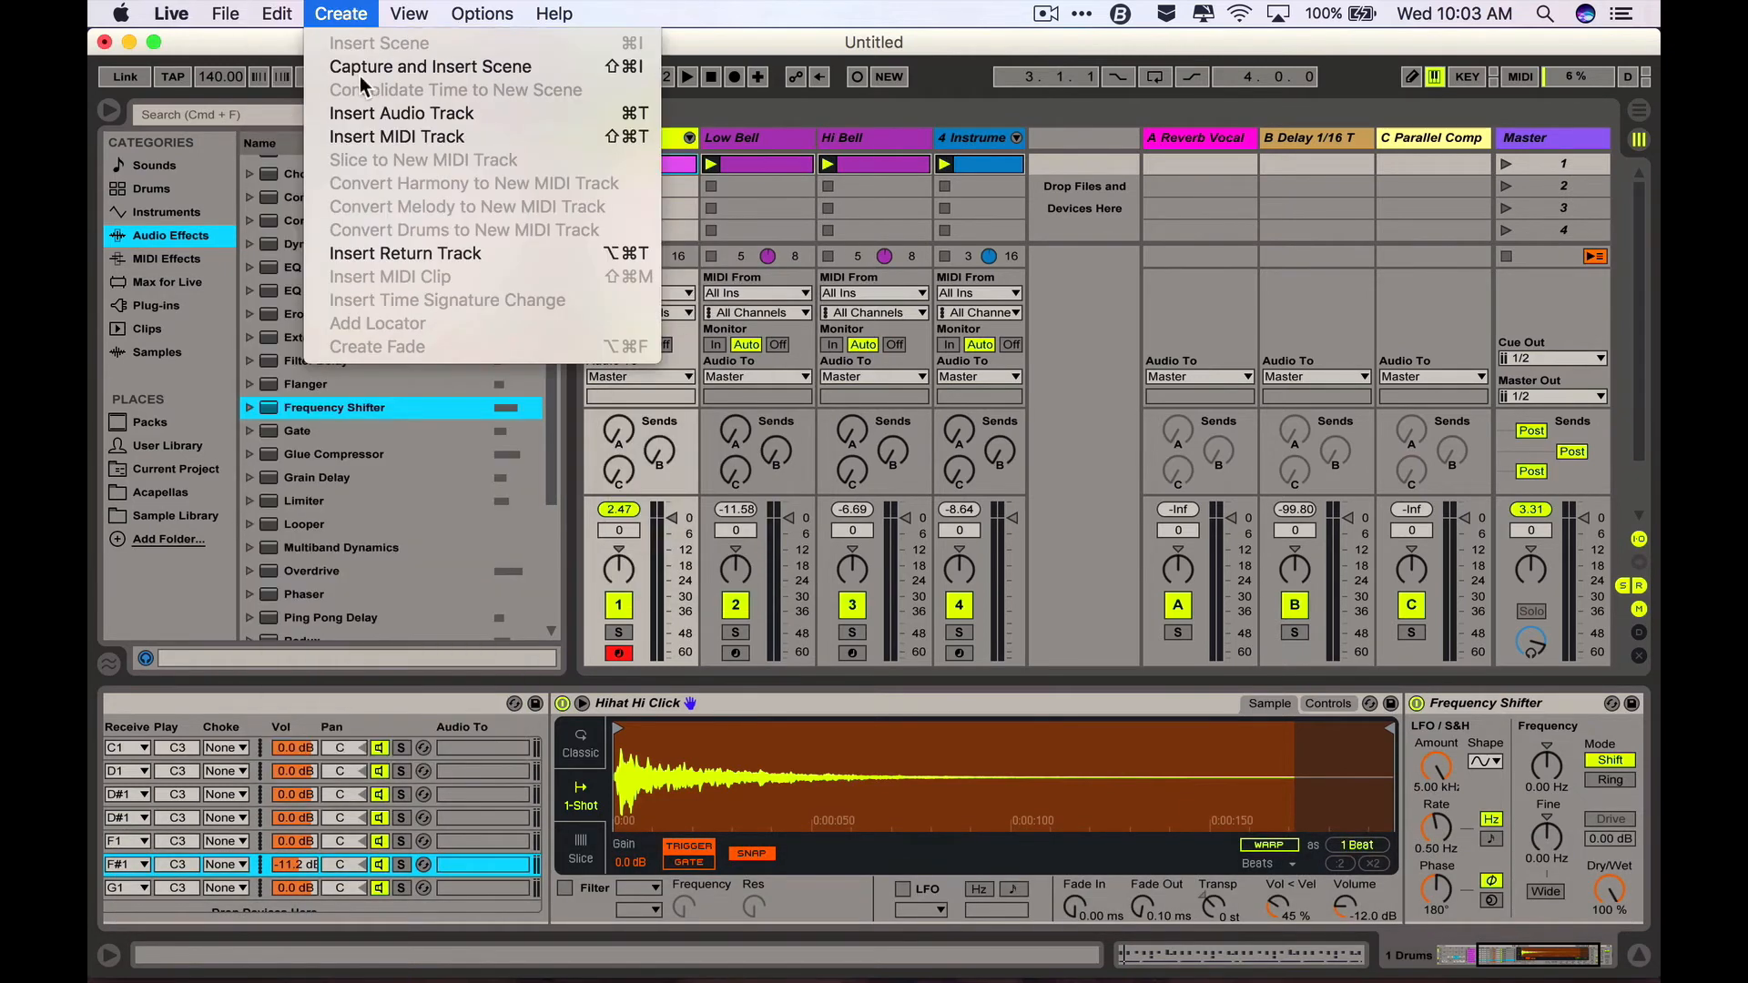
pyautogui.click(358, 142)
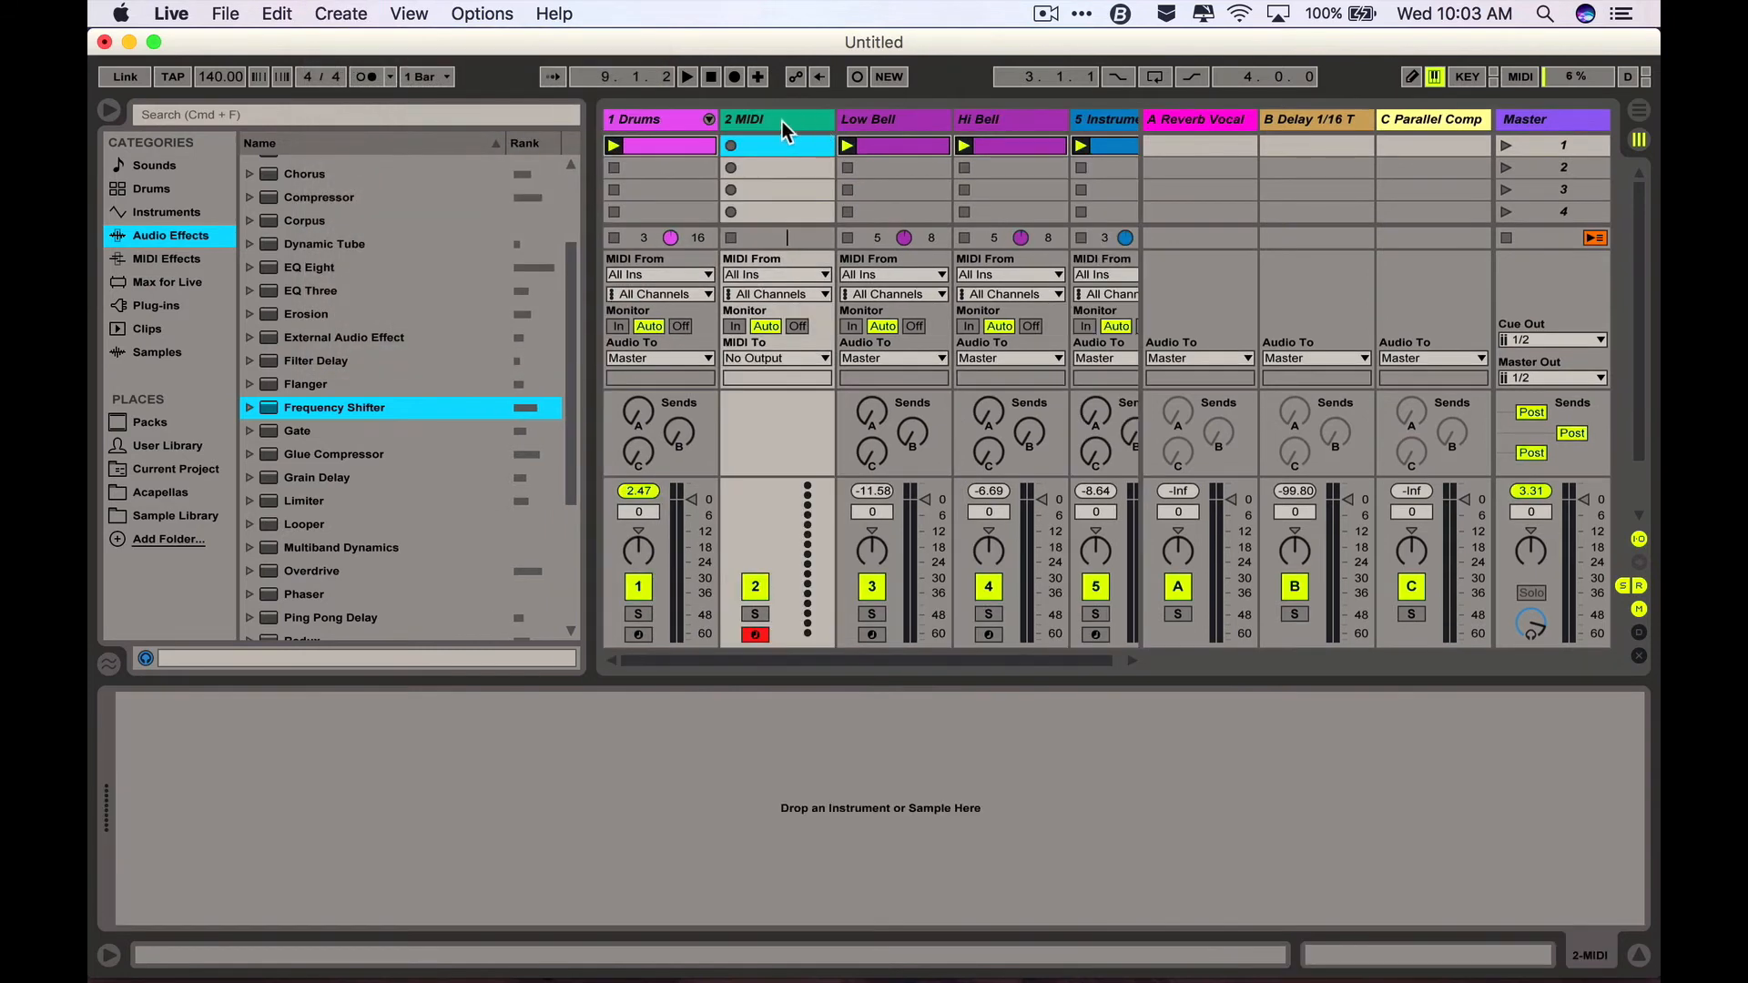
pyautogui.click(783, 122)
# - Load an empty Drum Rack onto the new MIDI track
pyautogui.click(151, 189)
pyautogui.scroll(10, 318, 233)
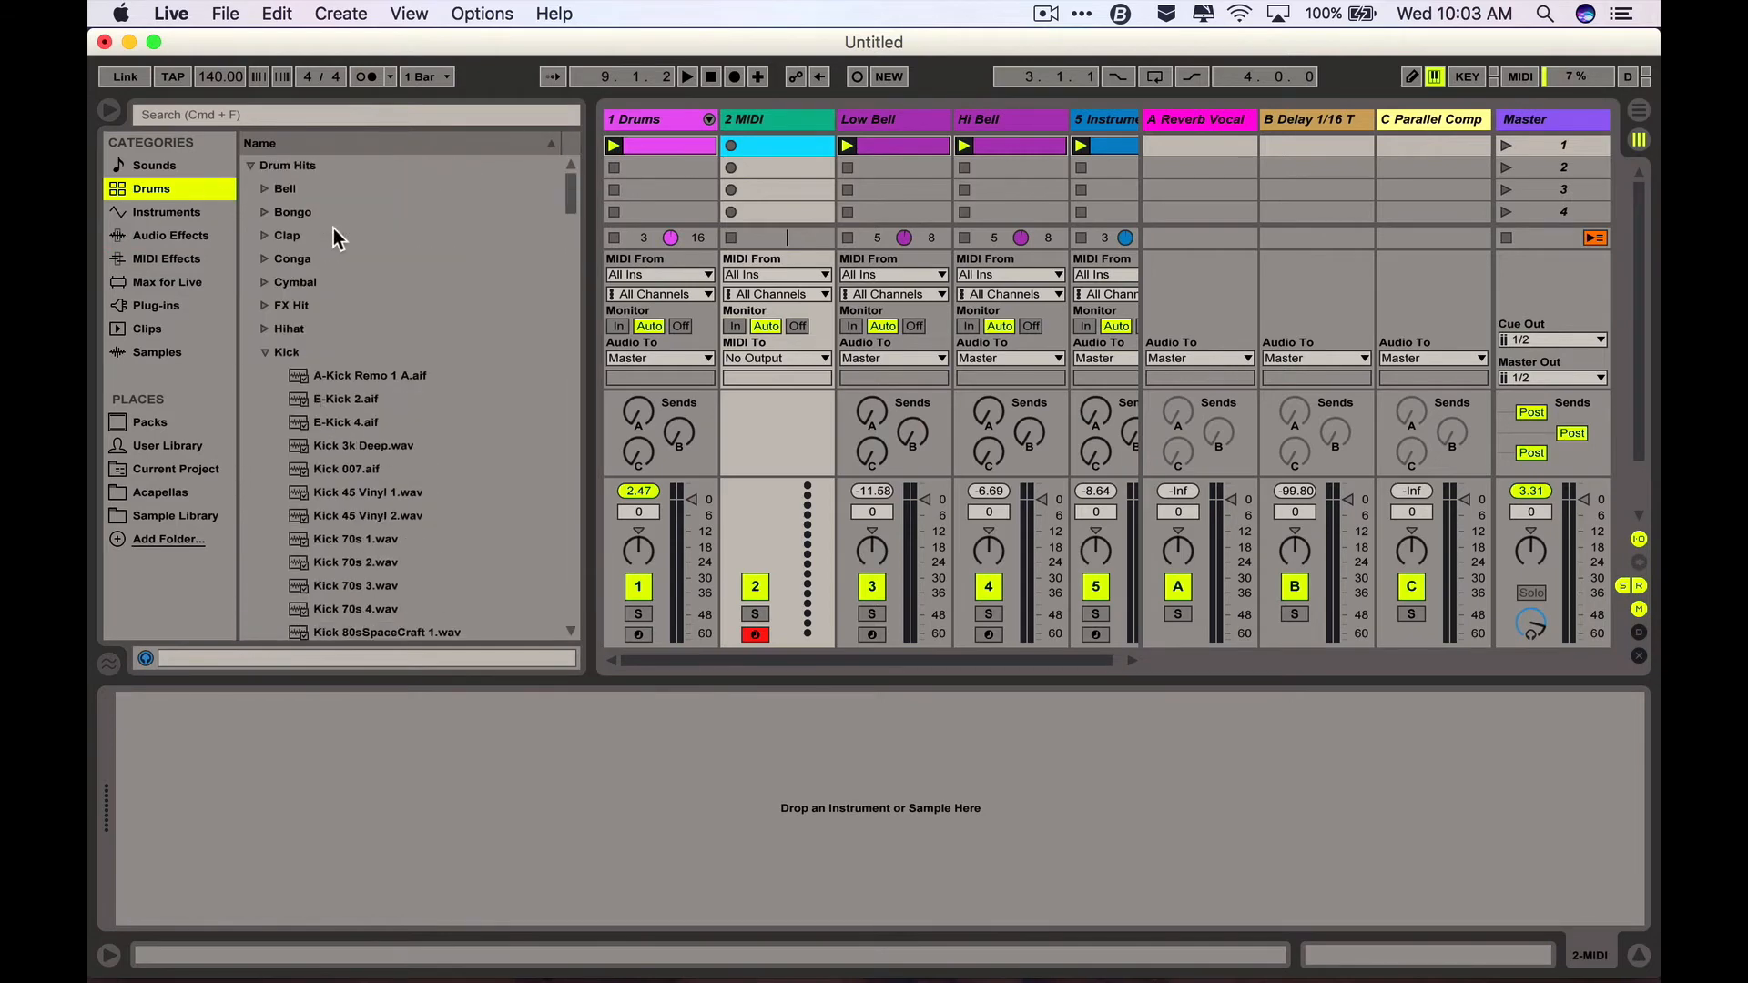
pyautogui.click(262, 351)
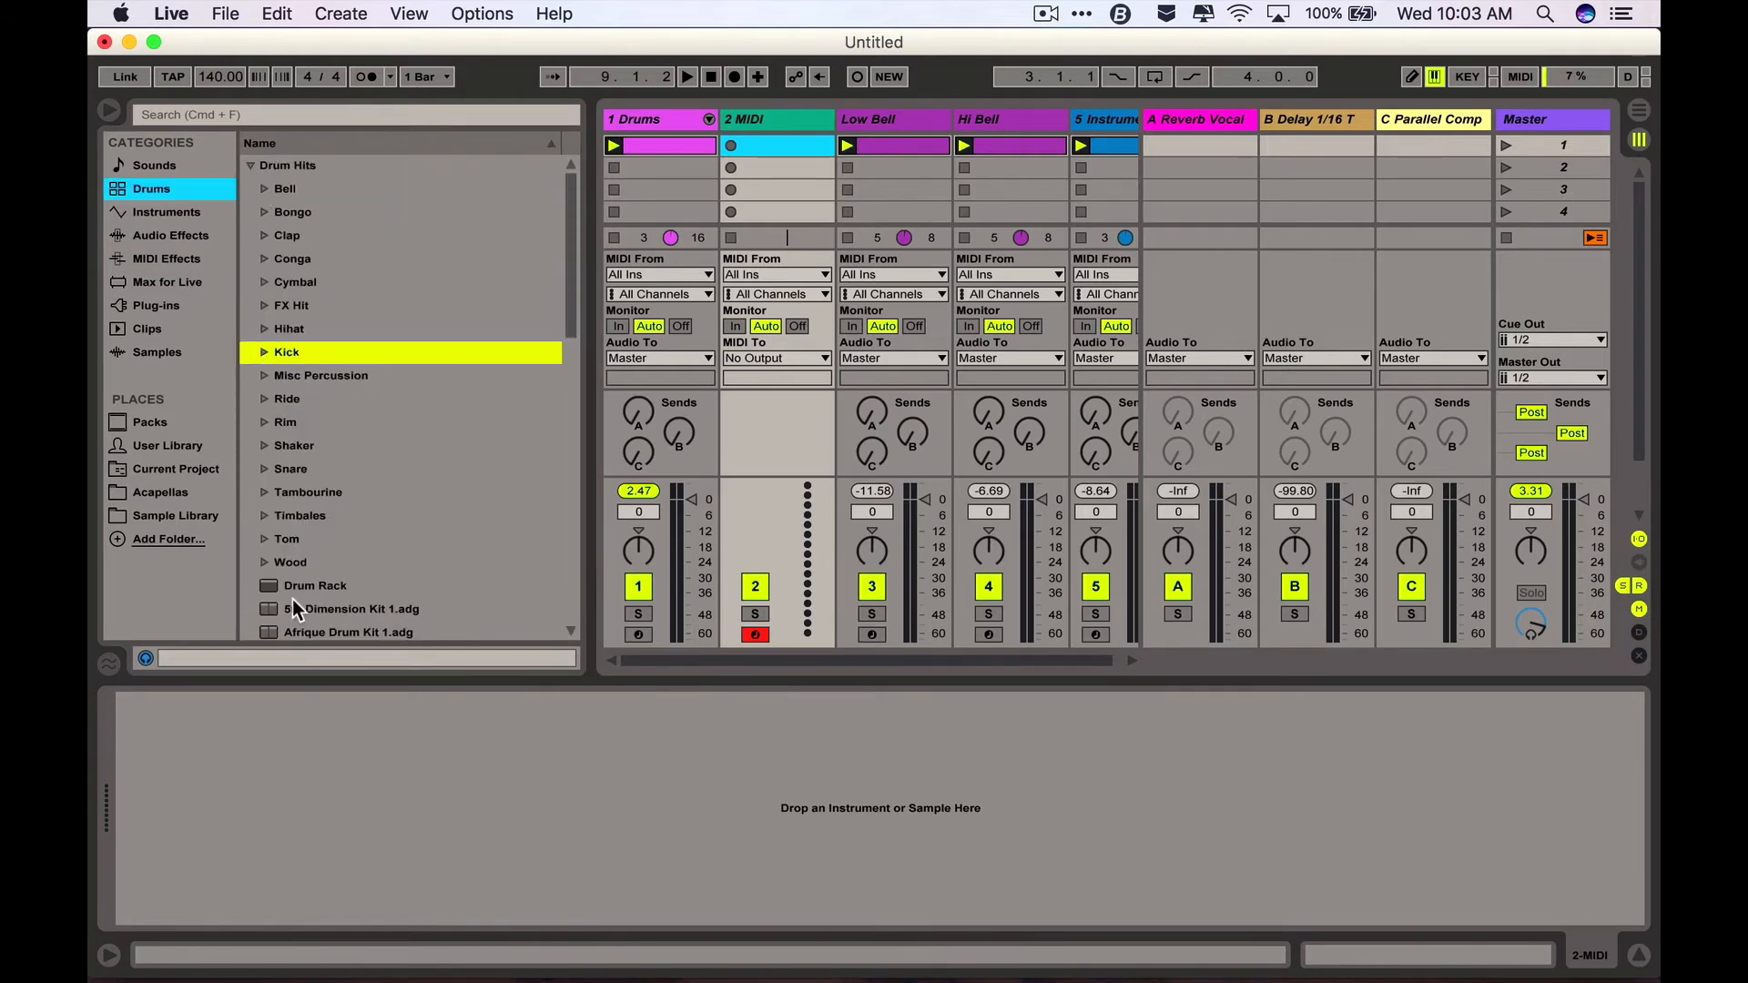
pyautogui.moveTo(306, 587); pyautogui.dragTo(339, 811)
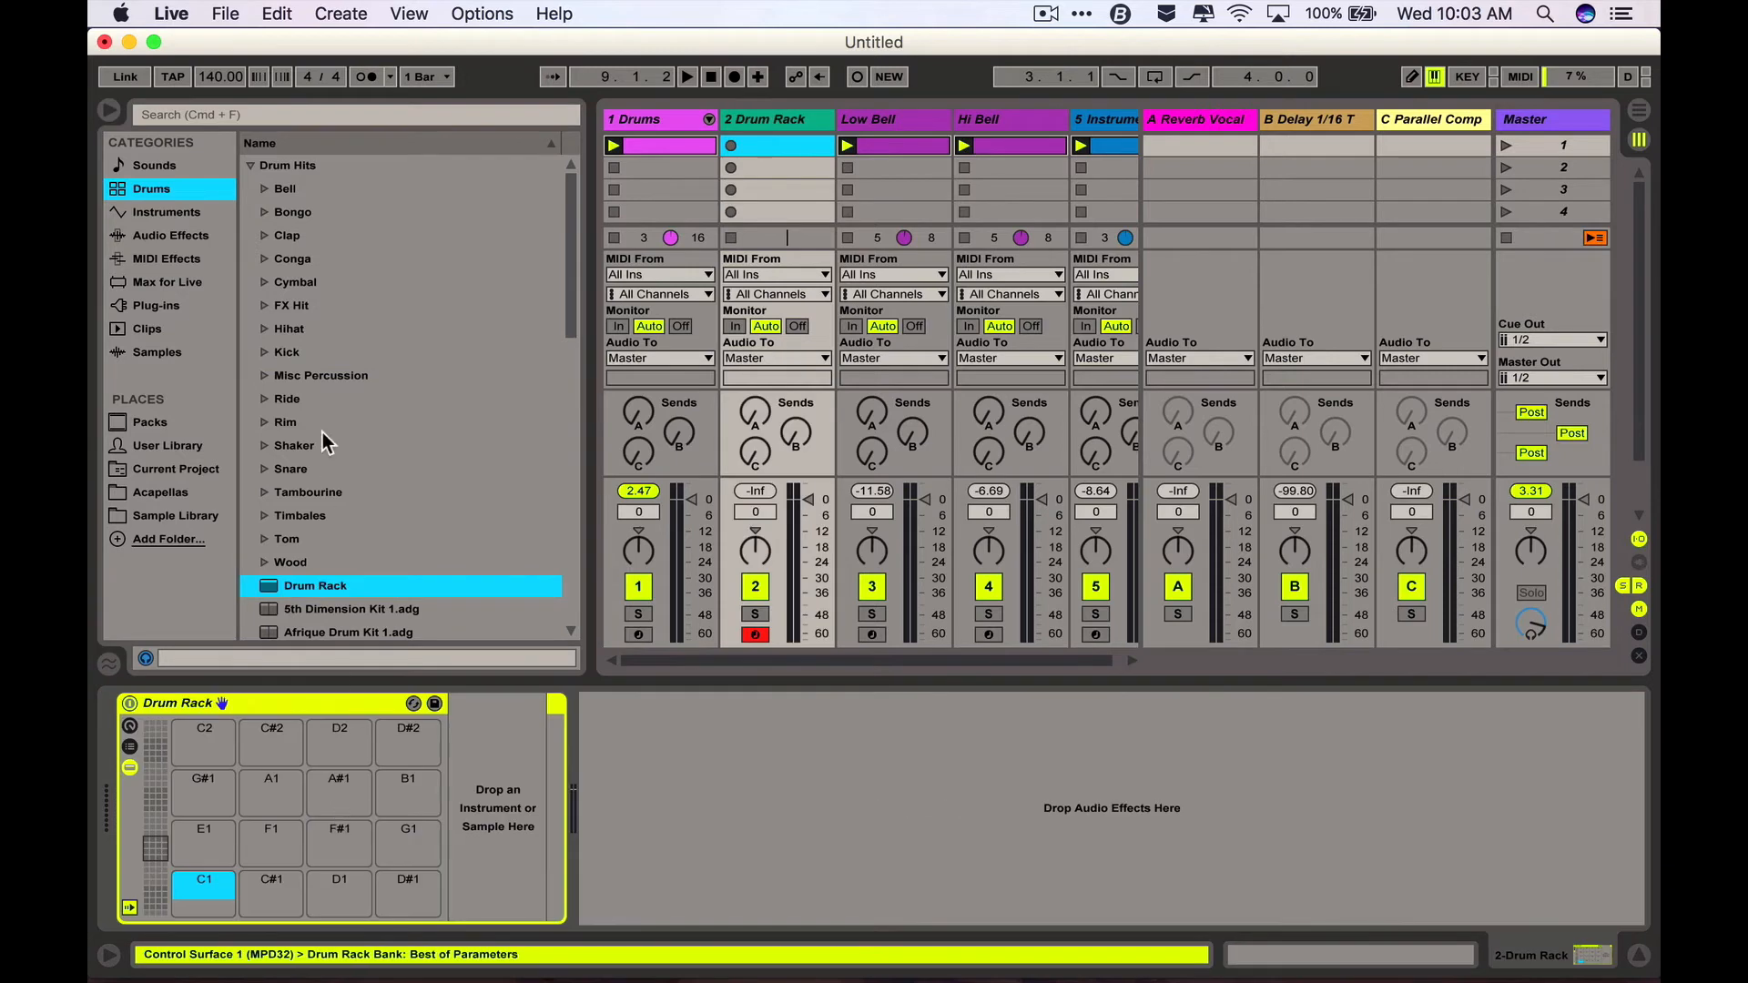
# - Load A-Conga Hi Muted 1 and A-Conga Hi Slap 1 onto the C1 and C#1 pads of the new Drum Rack
pyautogui.click(260, 259)
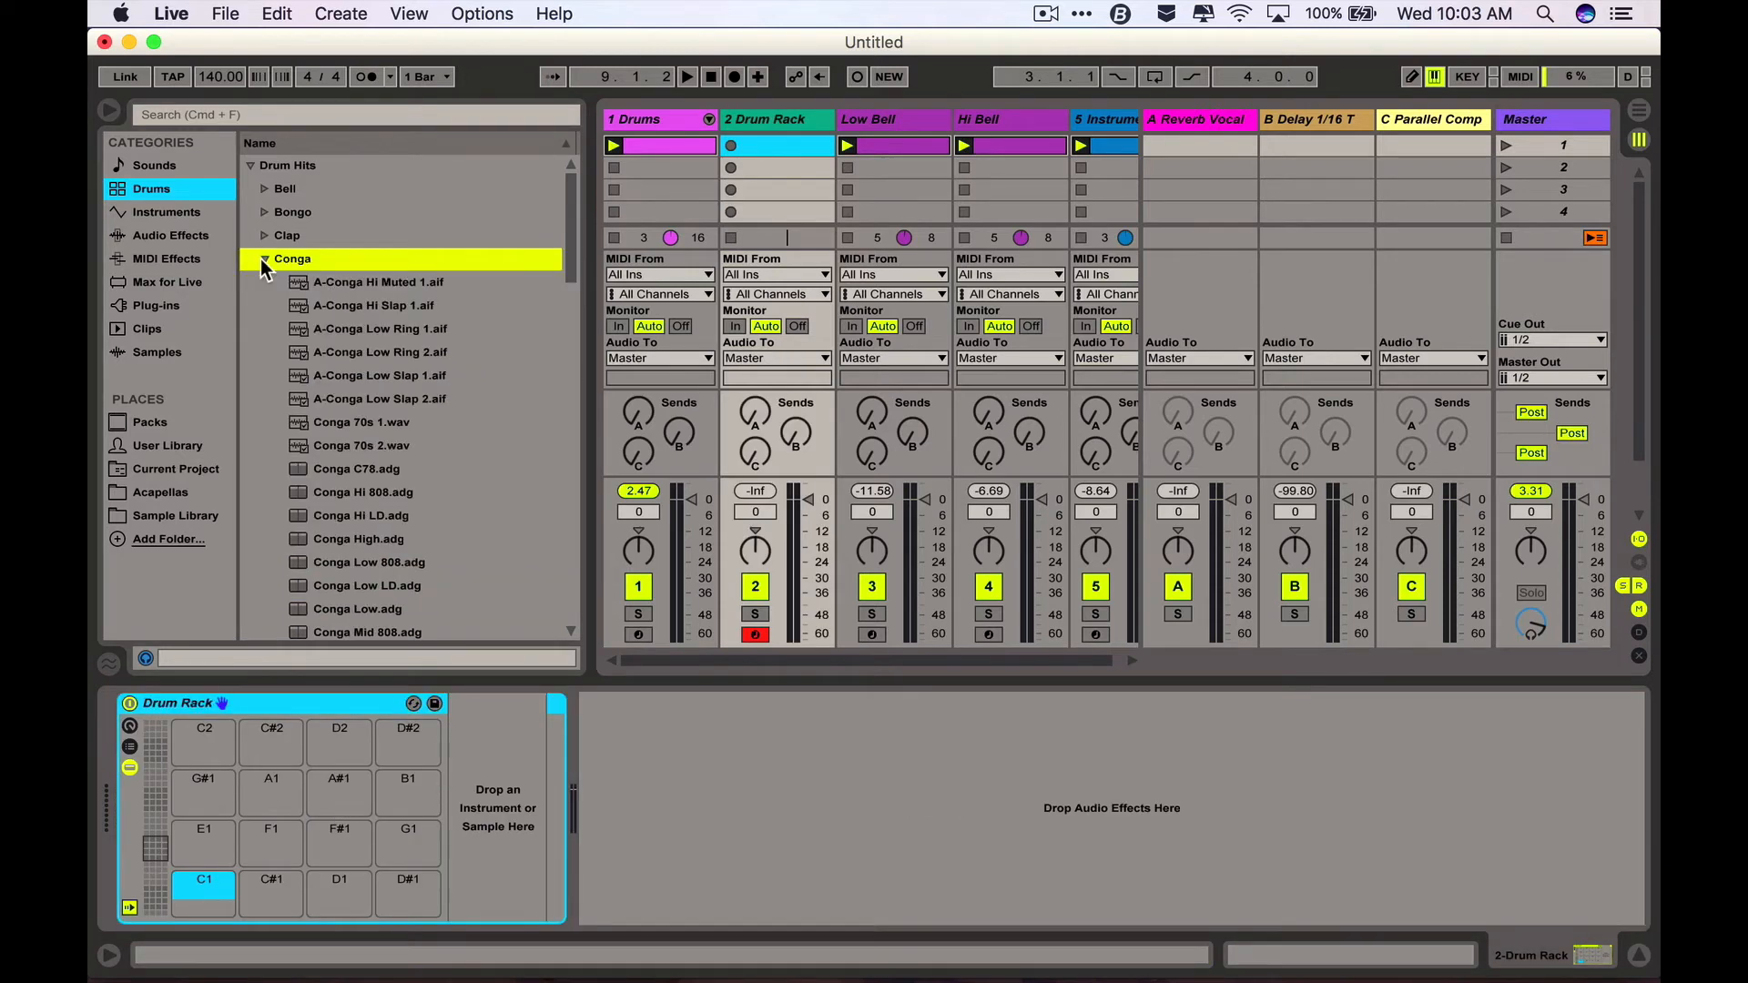
pyautogui.click(309, 286)
pyautogui.press('Down')
pyautogui.press('Up')
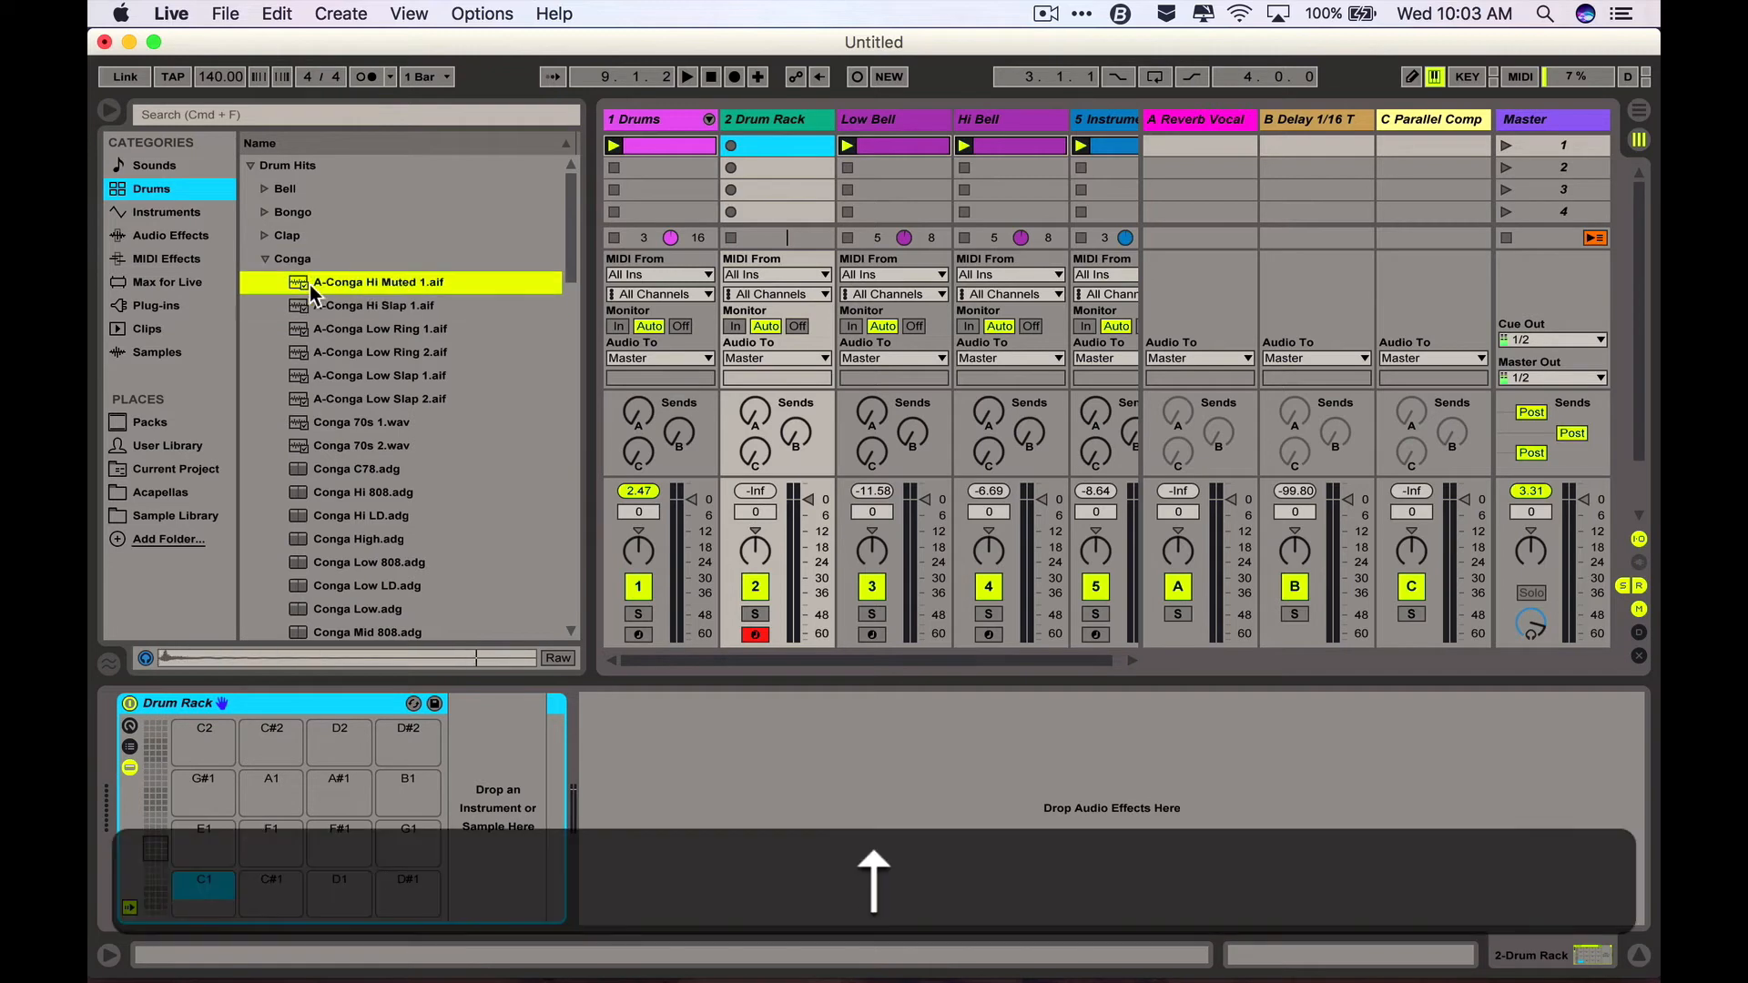
pyautogui.hotkey('shift', 'Down')
pyautogui.moveTo(310, 285); pyautogui.dragTo(207, 876)
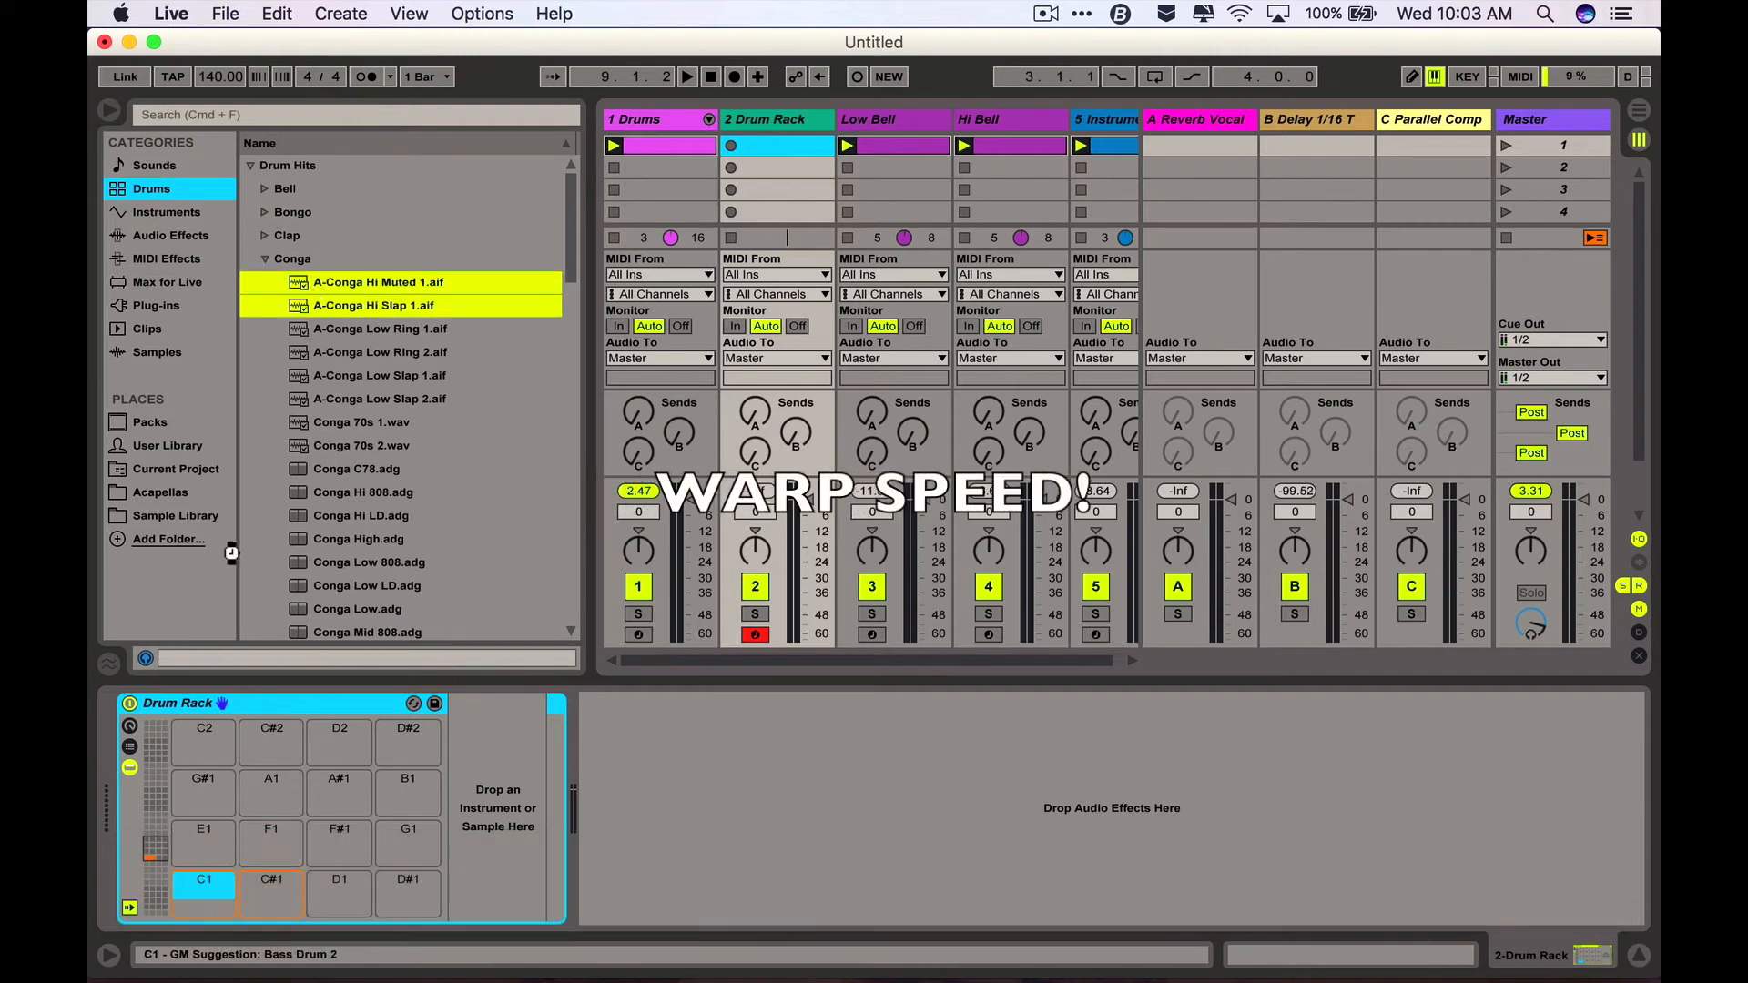
# - Load A-Conga Low Ring 1 and 2 and A-Conga Low Slap 1 and 2 onto pads D1 through F1
pyautogui.click(339, 329)
pyautogui.press('Down')
pyautogui.press('Up')
pyautogui.hotkey('shift', 'Down')
pyautogui.hotkey('shift', 'Down')
pyautogui.hotkey('shift', 'Down')
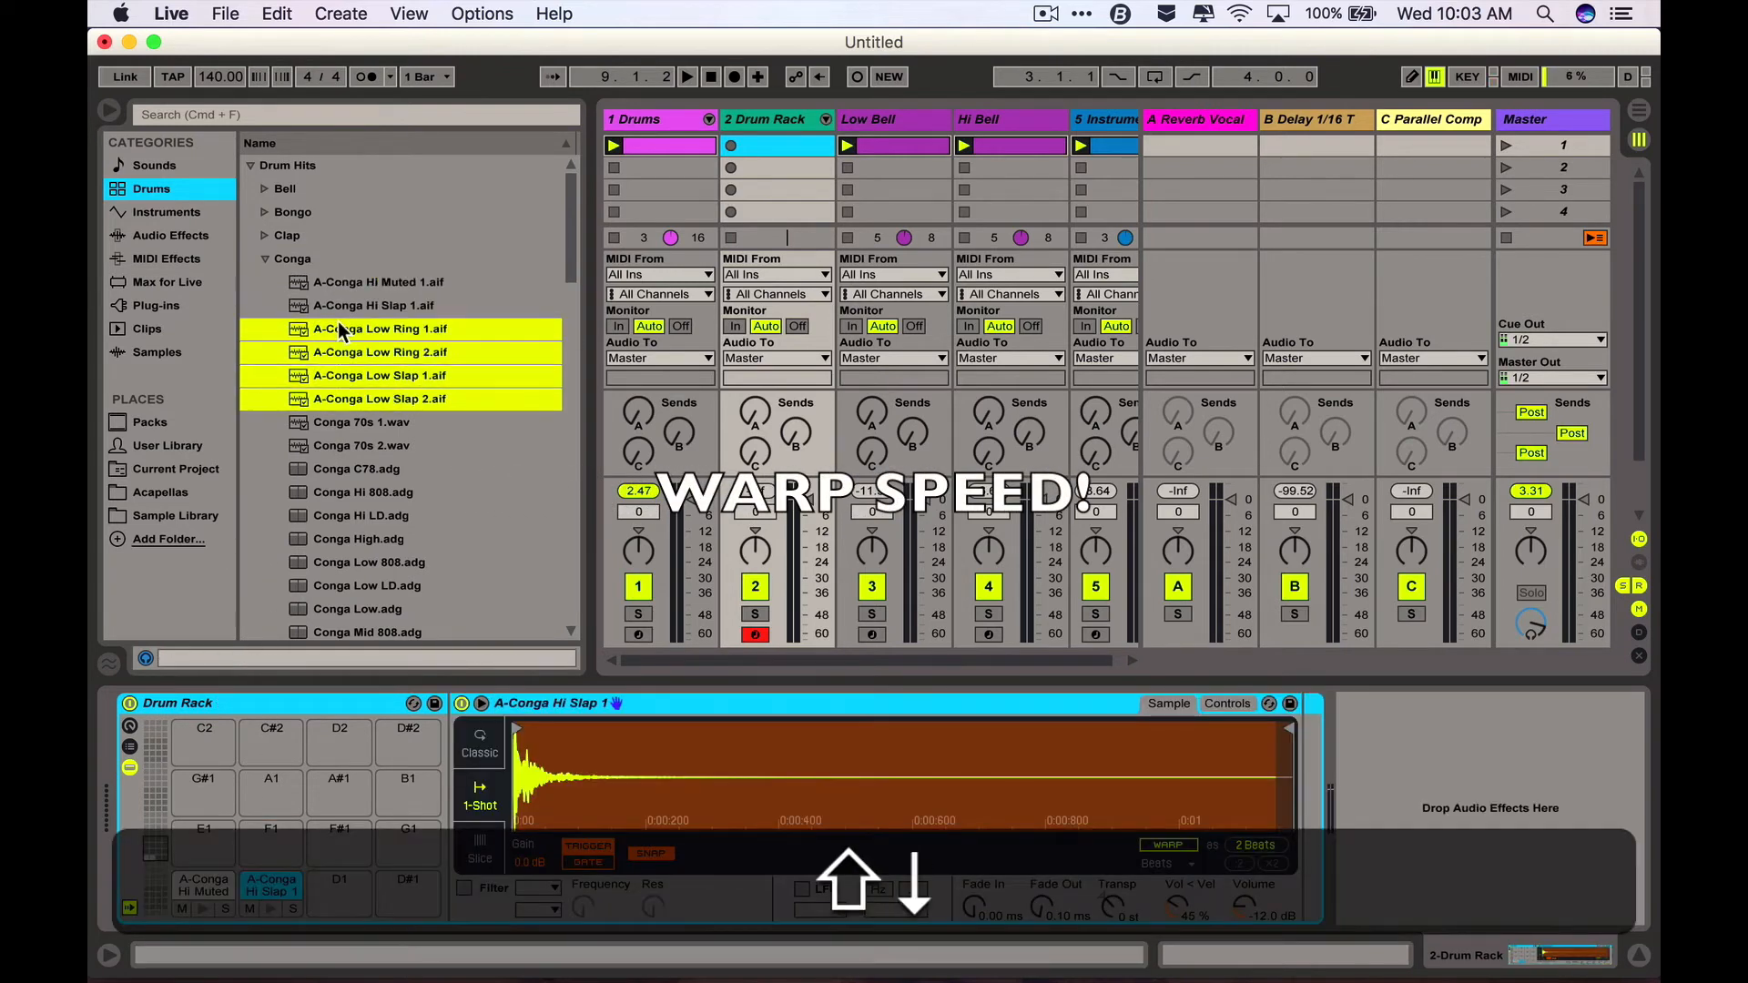
pyautogui.moveTo(337, 330); pyautogui.dragTo(330, 880)
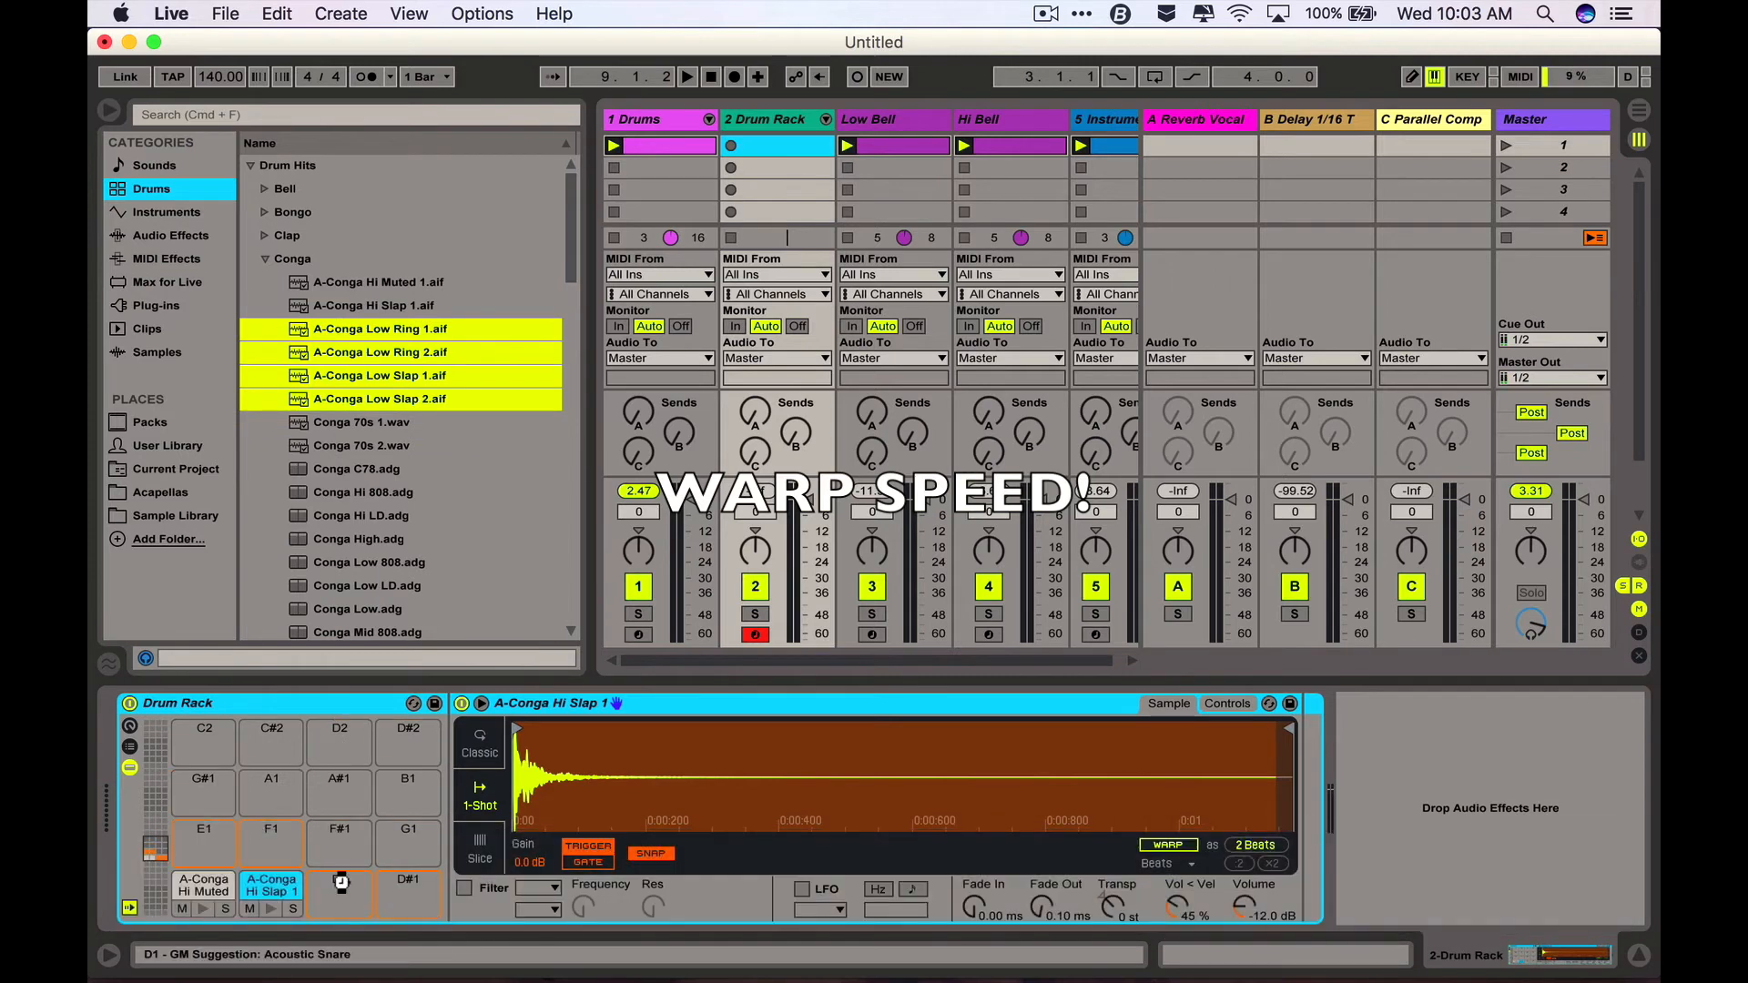
# - Preview the bongo samples in the Bongo folder of the drum hits
pyautogui.click(264, 259)
pyautogui.click(265, 211)
pyautogui.press('Down')
pyautogui.press('Down')
pyautogui.press('Down')
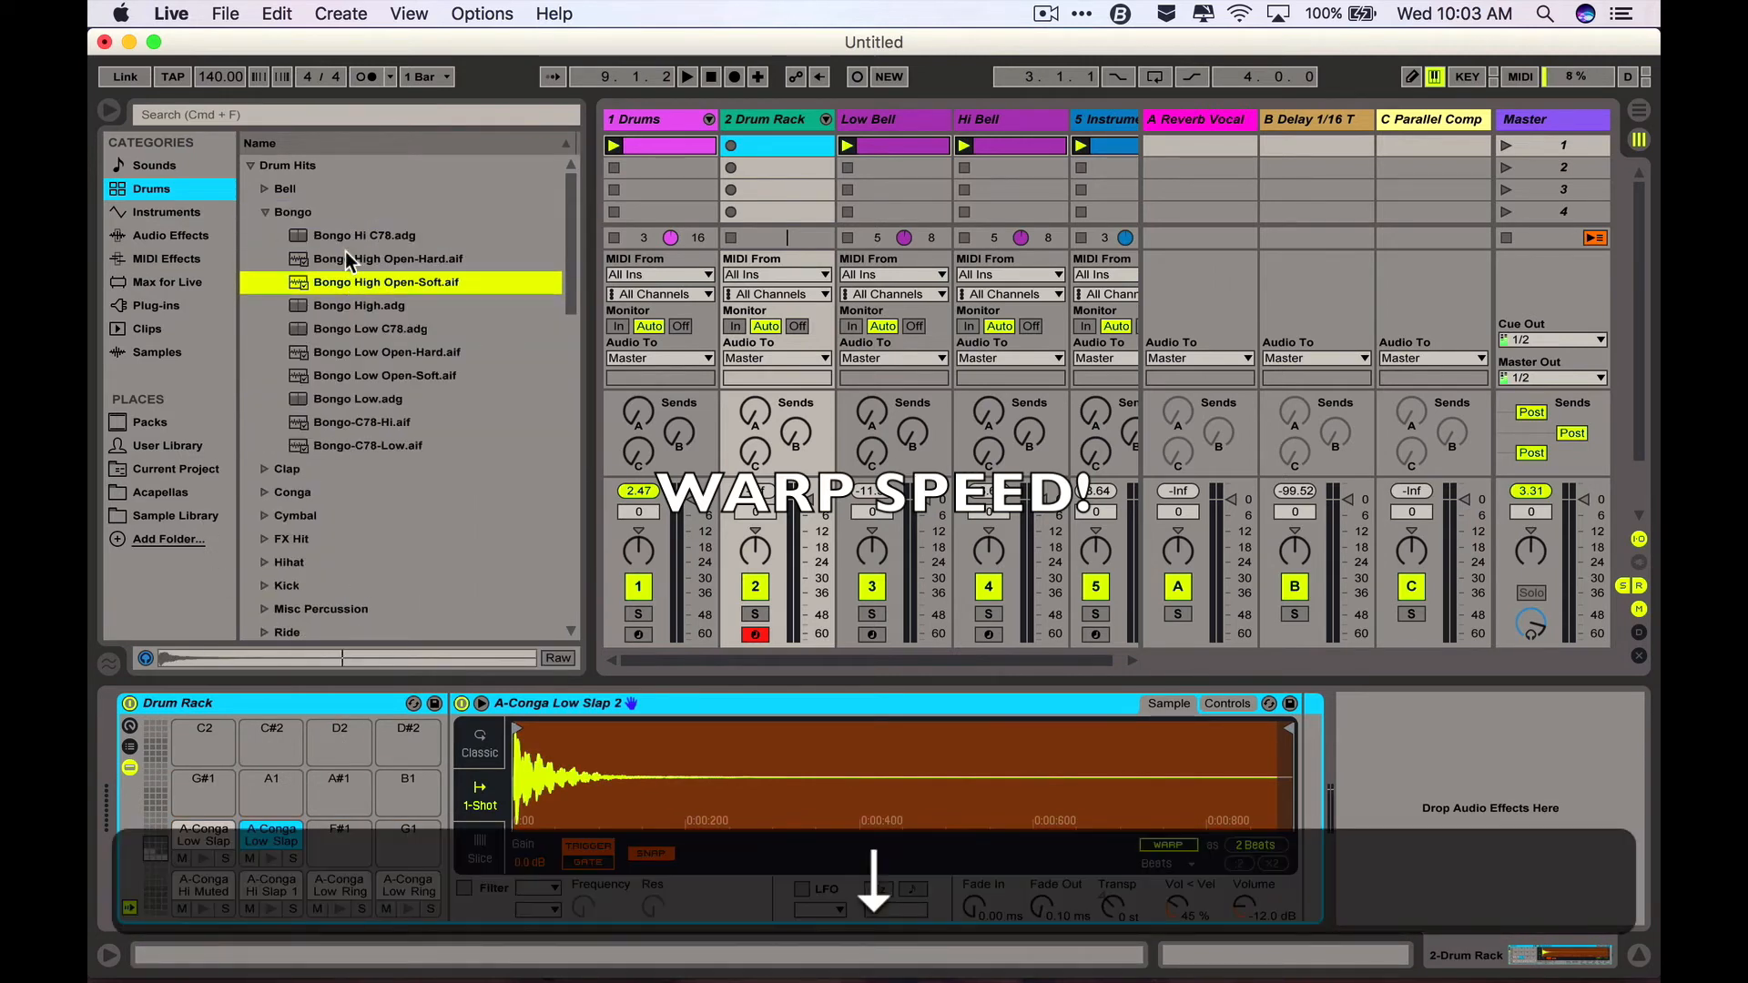
pyautogui.press('Down')
pyautogui.press('Down')
pyautogui.press('Down')
pyautogui.press('Down')
pyautogui.press('Up')
pyautogui.click(346, 253)
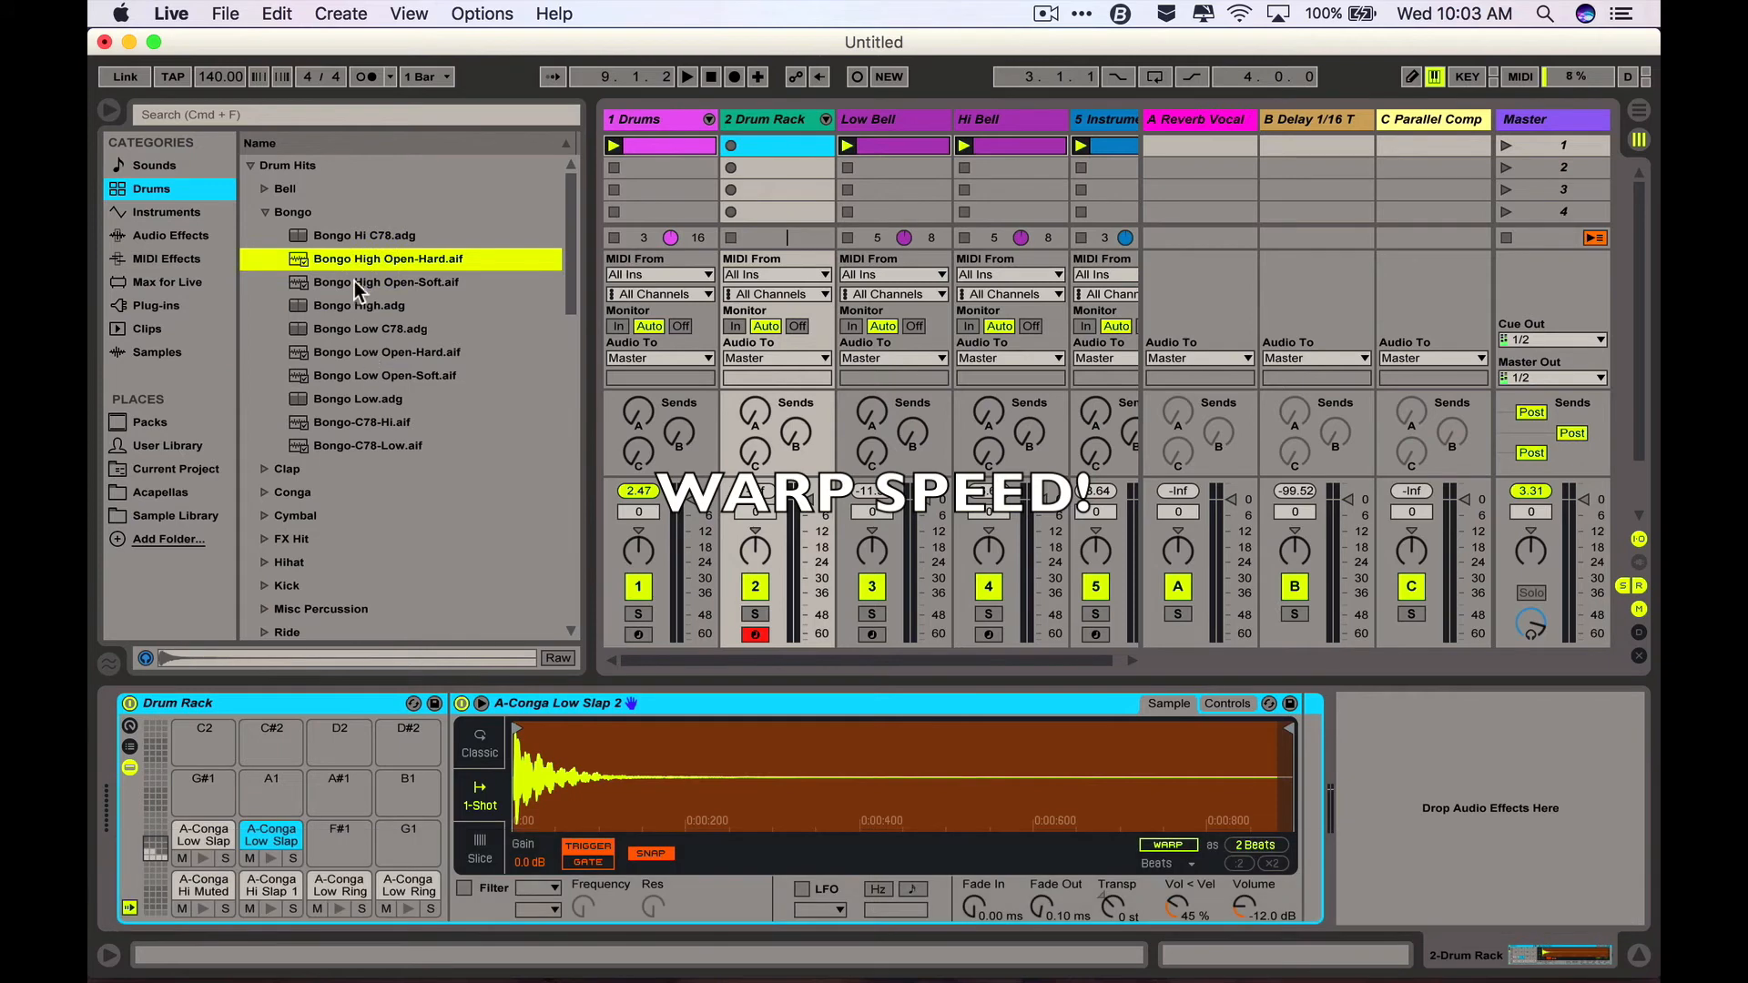
pyautogui.keyDown('shift'); pyautogui.click(355, 282); pyautogui.keyUp('shift')
pyautogui.keyDown('super'); pyautogui.click(377, 353); pyautogui.keyUp('super')
pyautogui.keyDown('super'); pyautogui.click(386, 375); pyautogui.keyUp('super')
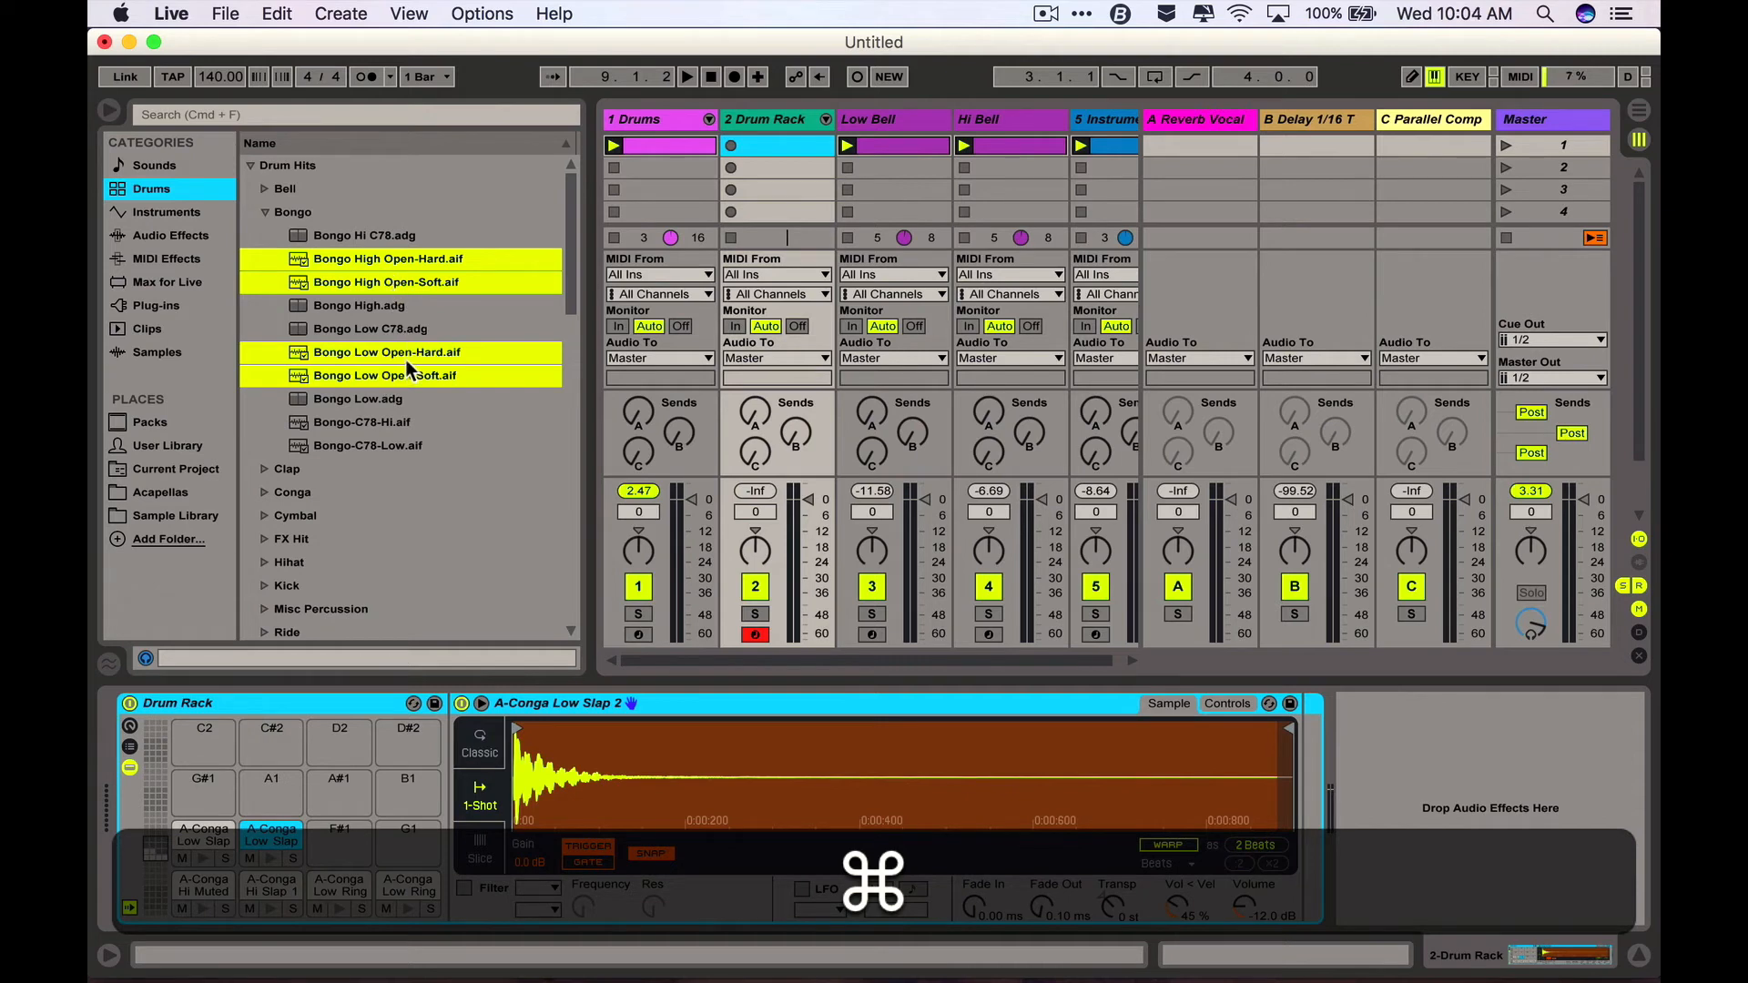
# - Load Bongo High Open-Hard, High Open-Soft, Low Open-Hard and Low Open-Soft onto pads F#1 through A1, leaving out the .adg presets between them
pyautogui.click(380, 259)
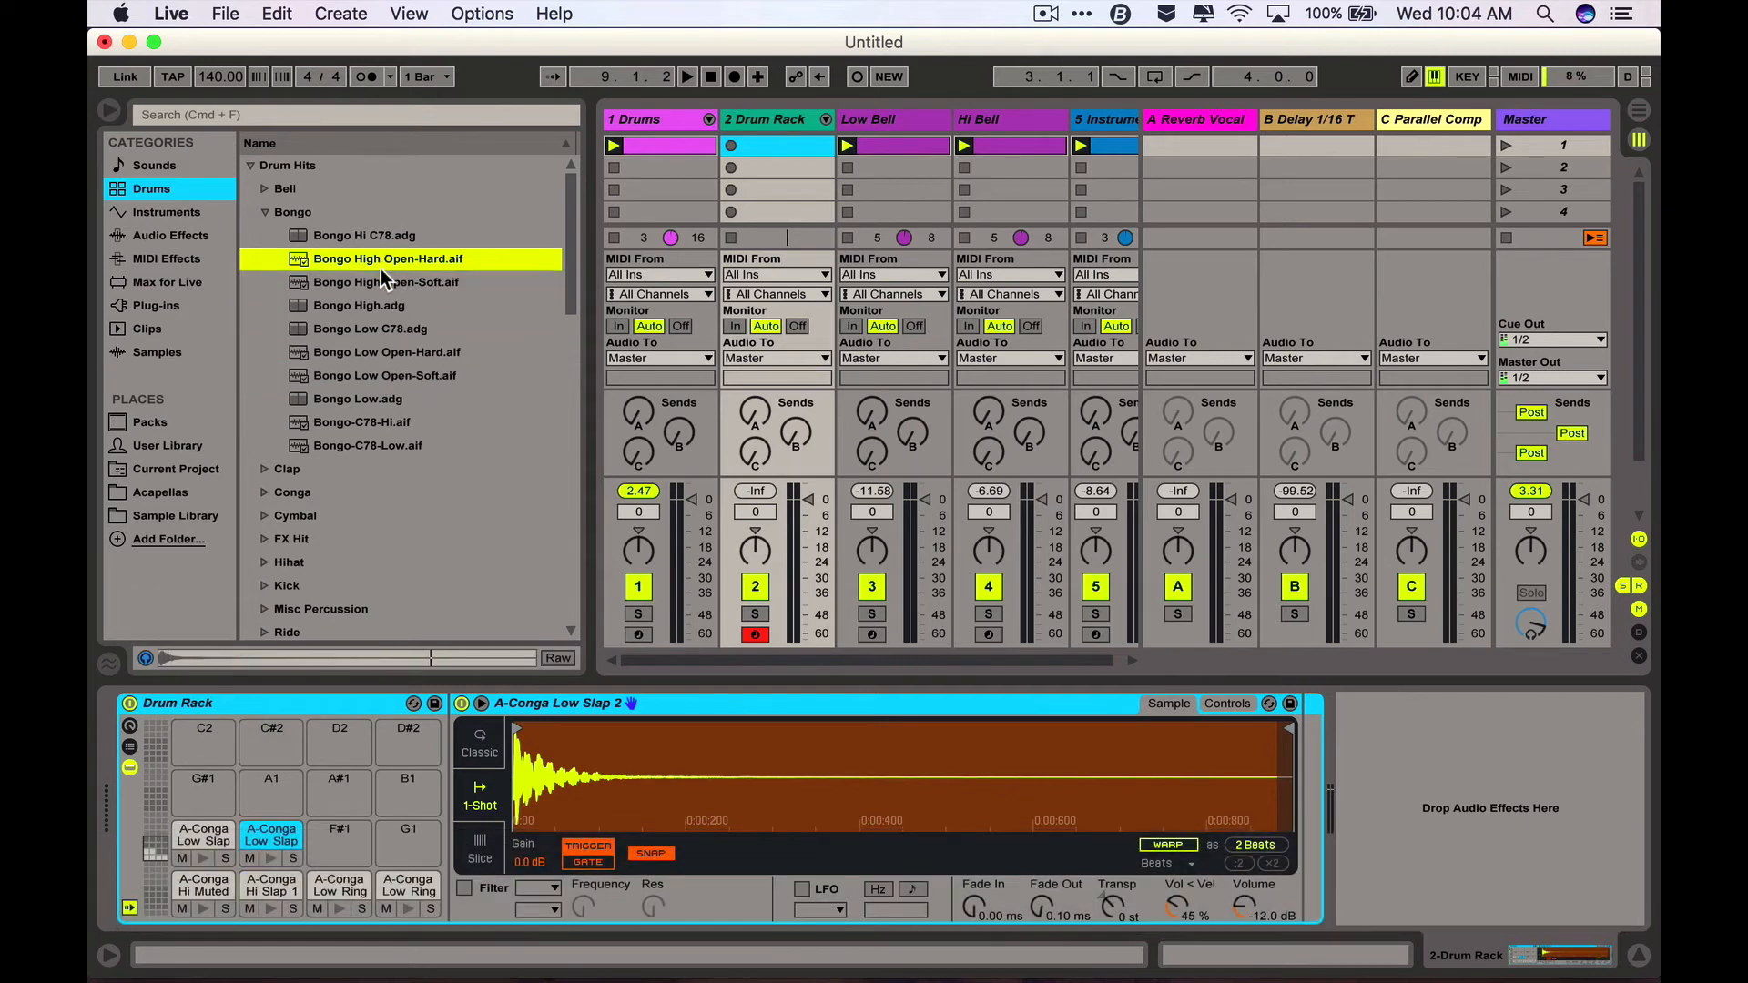
pyautogui.press('shift')
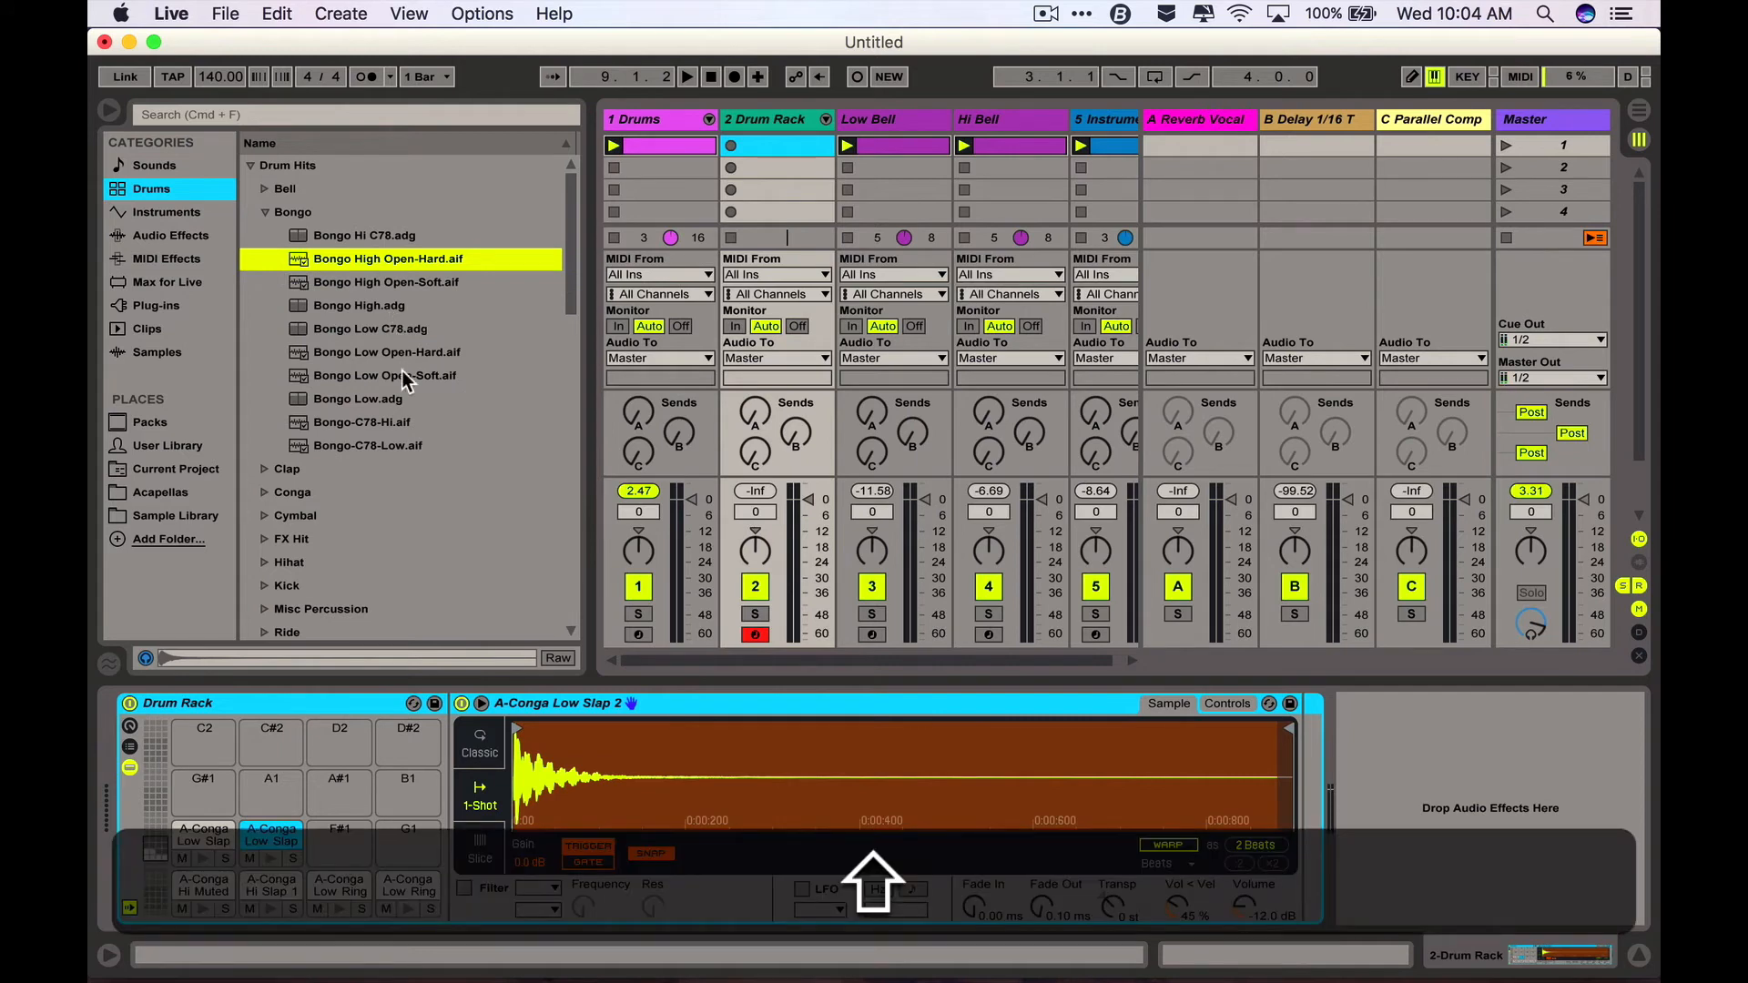
pyautogui.keyDown('shift'); pyautogui.click(402, 370); pyautogui.keyUp('shift')
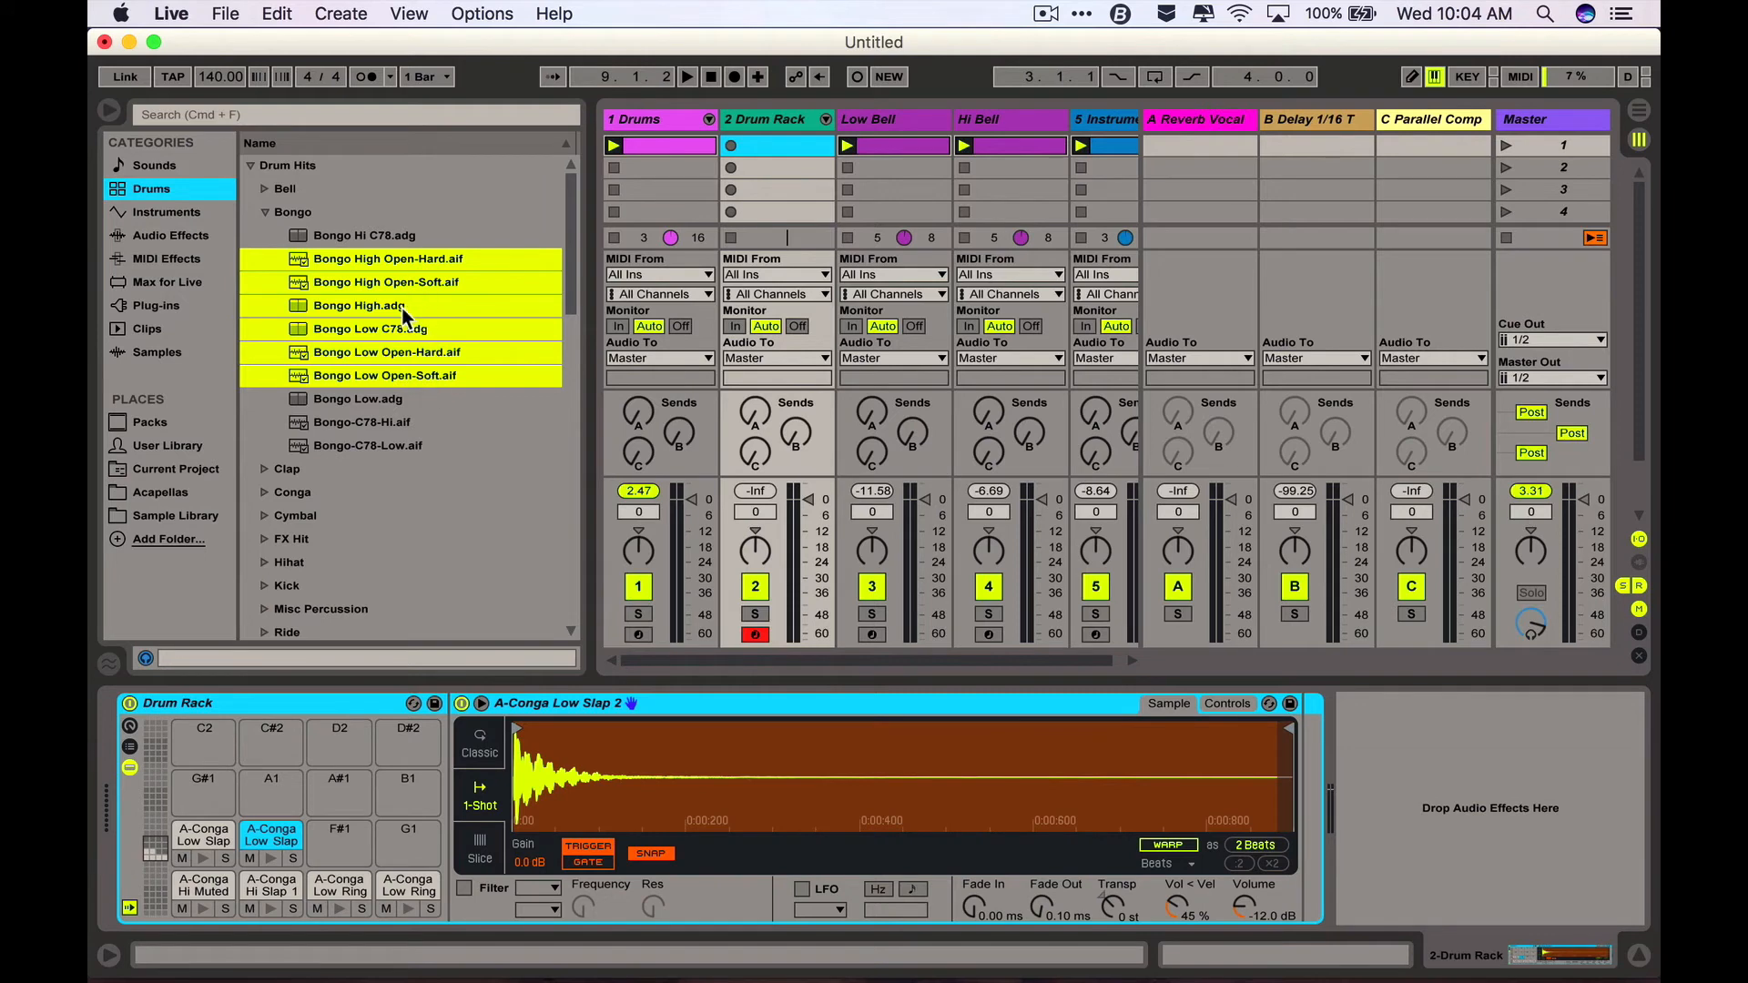
pyautogui.press('super')
pyautogui.keyDown('super'); pyautogui.click(401, 308); pyautogui.keyUp('super')
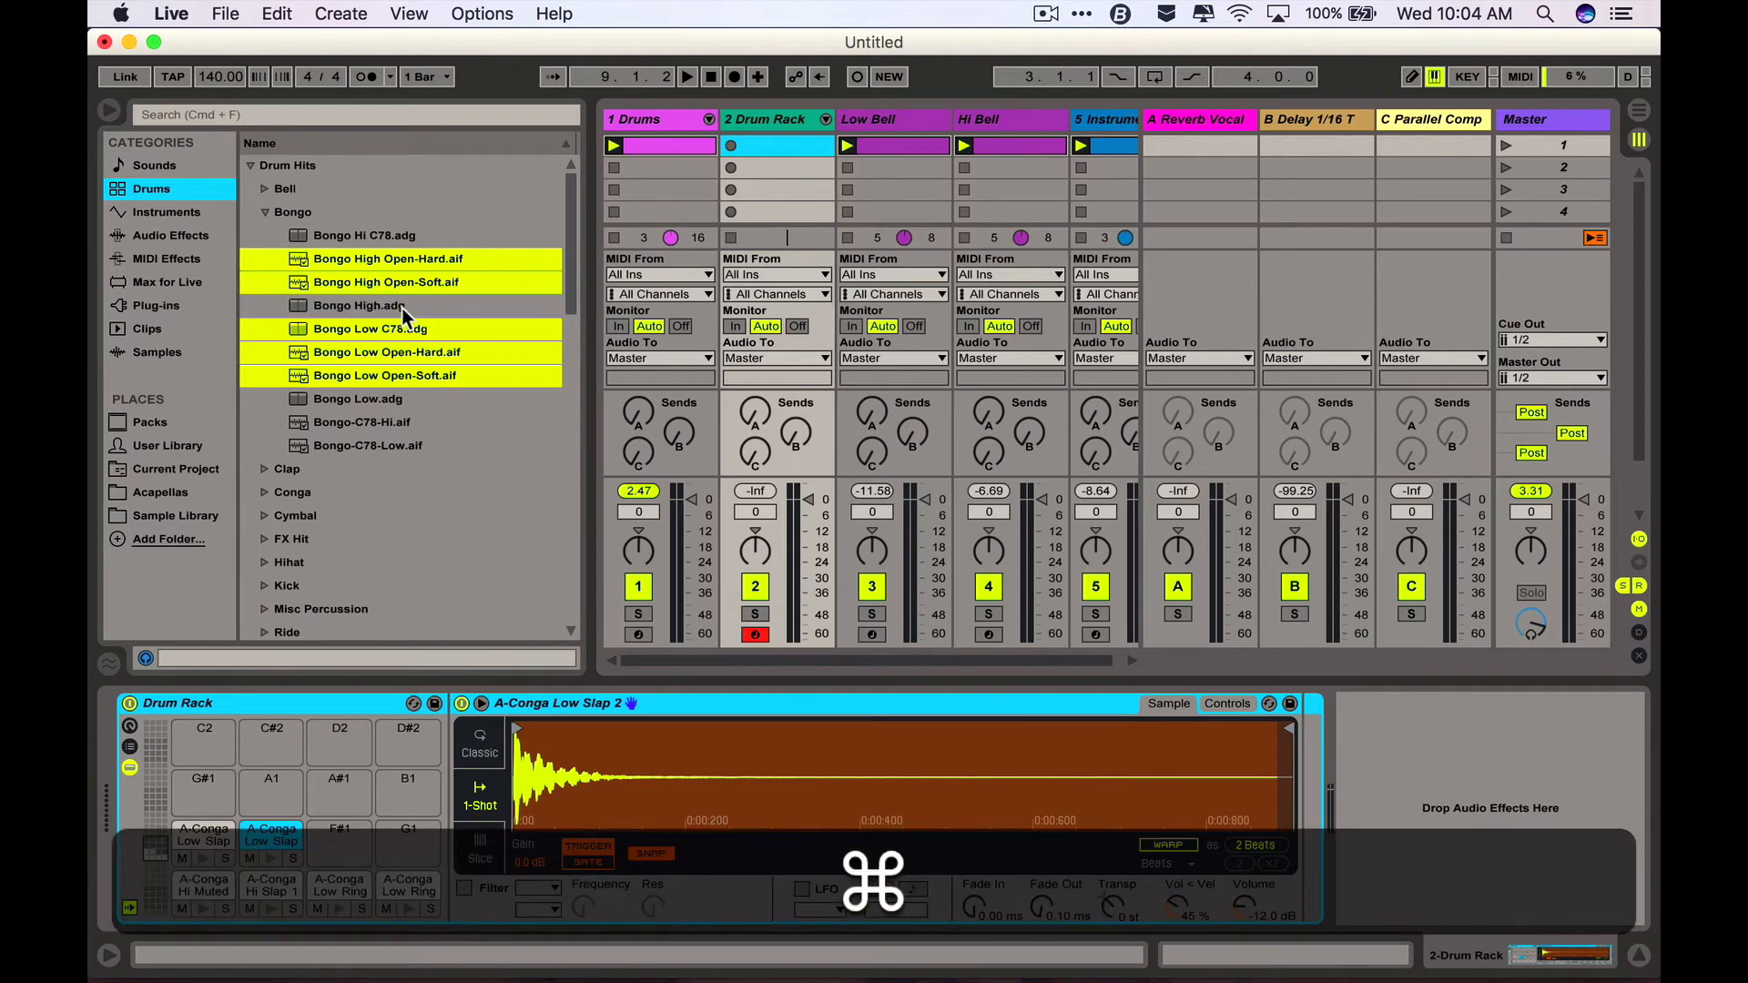
pyautogui.keyDown('super'); pyautogui.click(402, 329); pyautogui.keyUp('super')
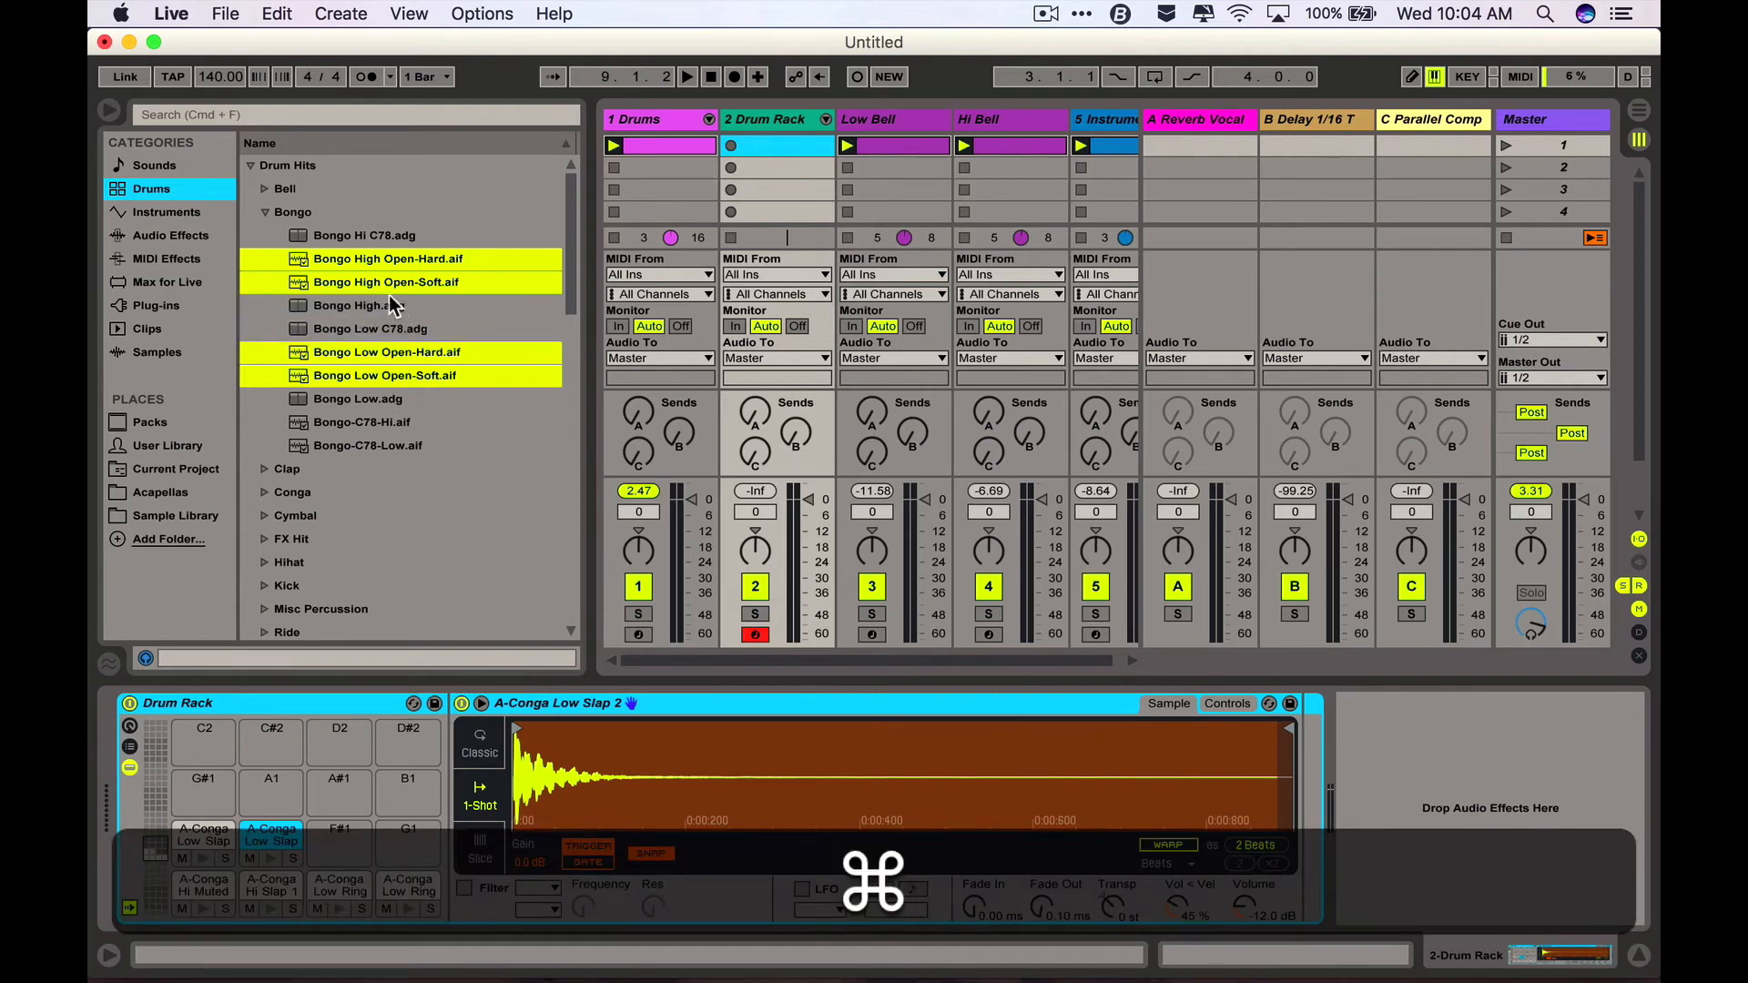
pyautogui.moveTo(396, 270); pyautogui.dragTo(337, 834)
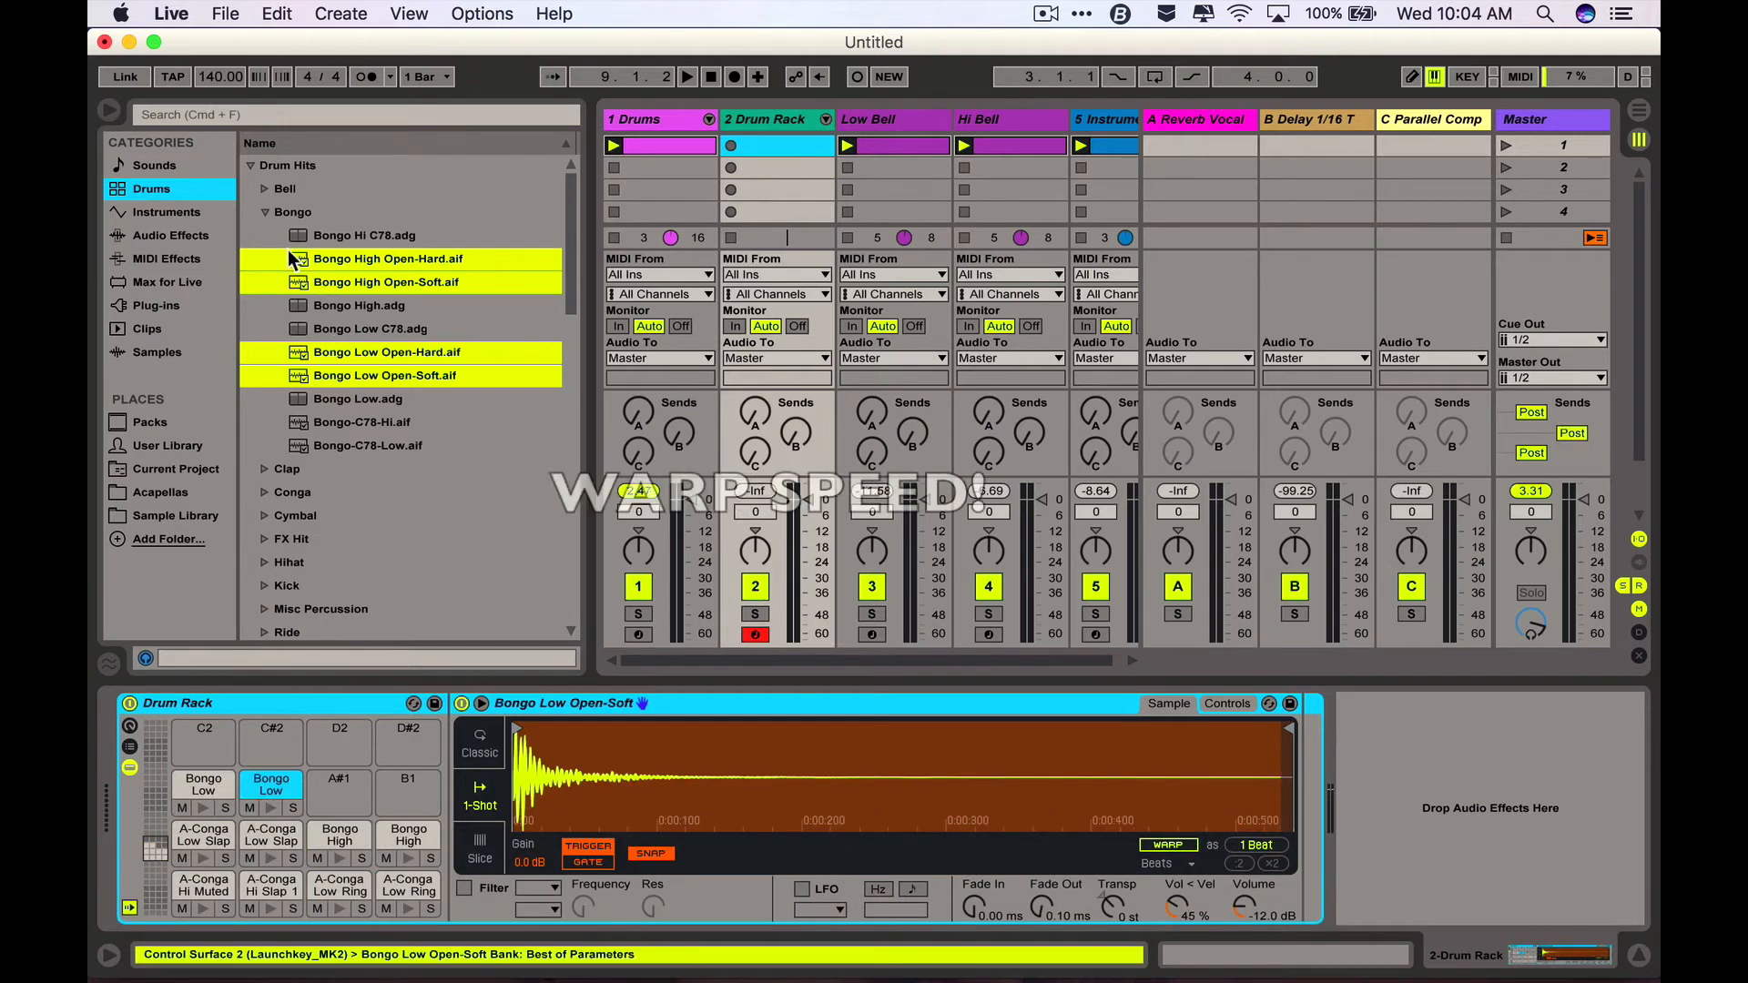
# - Preview the triangle samples in the Bell folder and load Bells-Triangle Open onto the A#1 pad
pyautogui.click(262, 211)
pyautogui.click(264, 189)
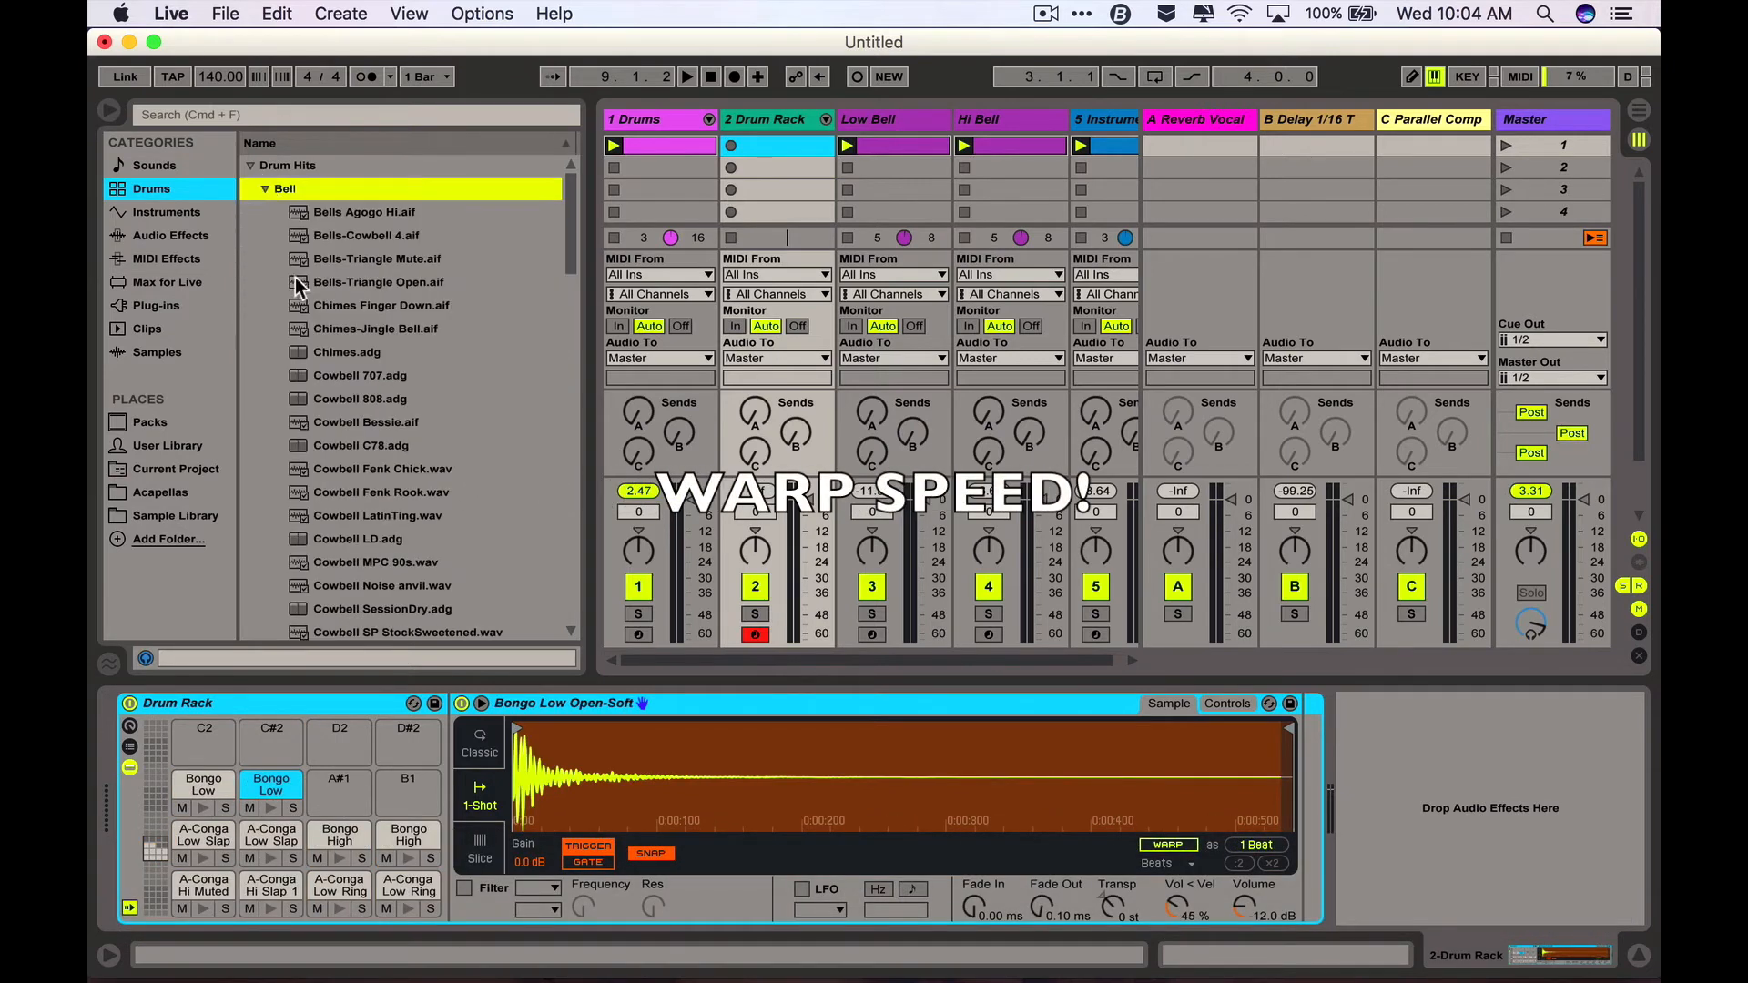
pyautogui.click(346, 281)
pyautogui.click(342, 264)
pyautogui.click(347, 282)
pyautogui.moveTo(347, 282); pyautogui.dragTo(339, 788)
# - Preview several cowbell sounds in the Bell folder, including MPC 90s and Noise anvil, and close the folder
pyautogui.click(335, 564)
pyautogui.click(346, 609)
pyautogui.click(350, 563)
pyautogui.click(350, 585)
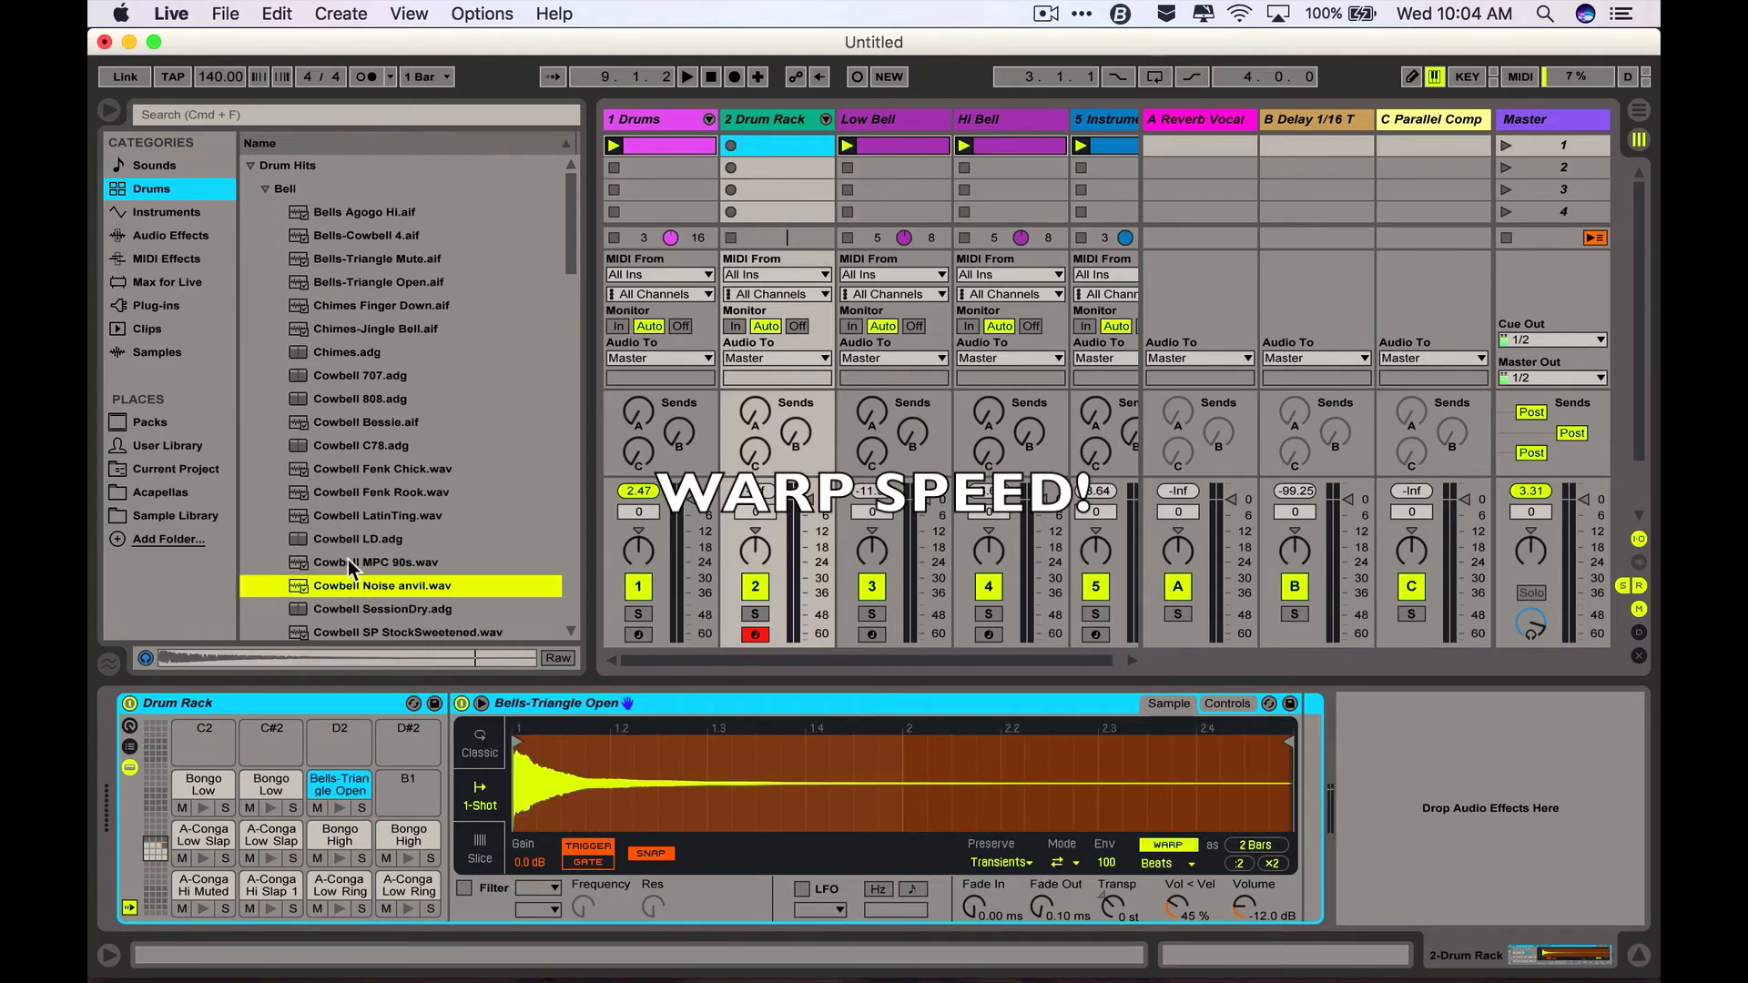
pyautogui.click(339, 470)
pyautogui.click(265, 189)
# - Preview the rim samples in the Rim folder of the drum hits
pyautogui.click(264, 423)
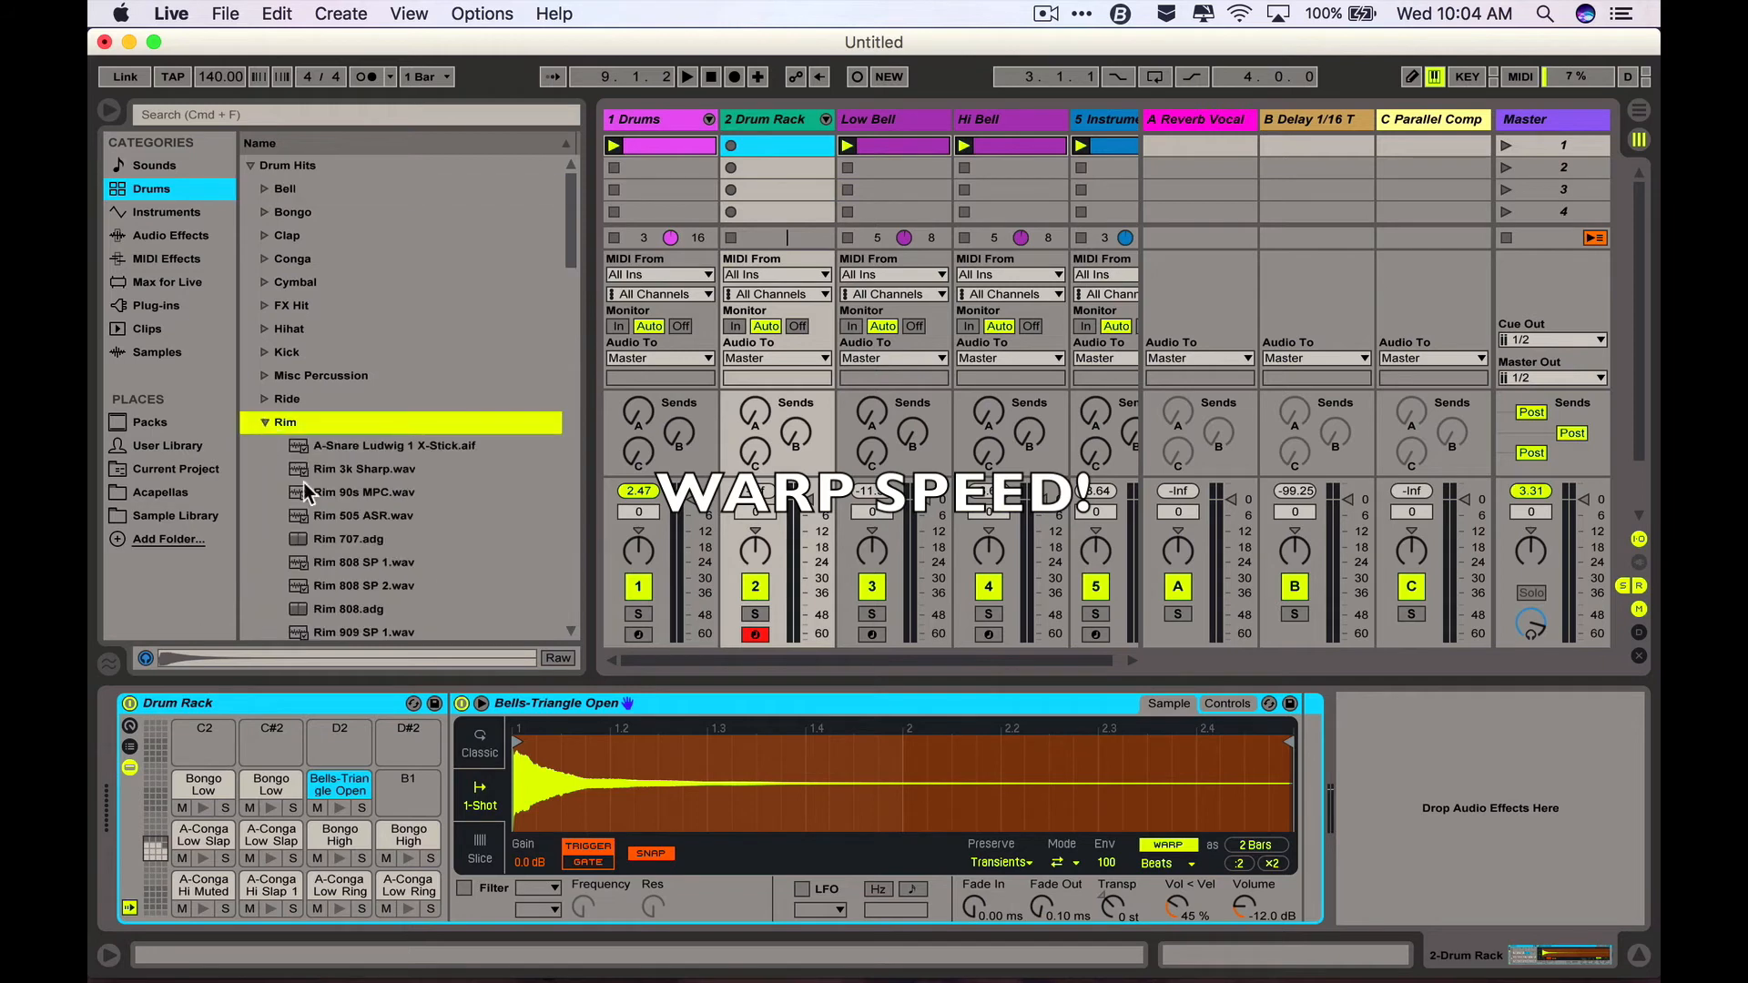
pyautogui.click(306, 492)
pyautogui.press('Up')
pyautogui.press('Up')
pyautogui.press('Down')
pyautogui.press('Down')
pyautogui.press('Down')
pyautogui.press('Down')
pyautogui.press('Down')
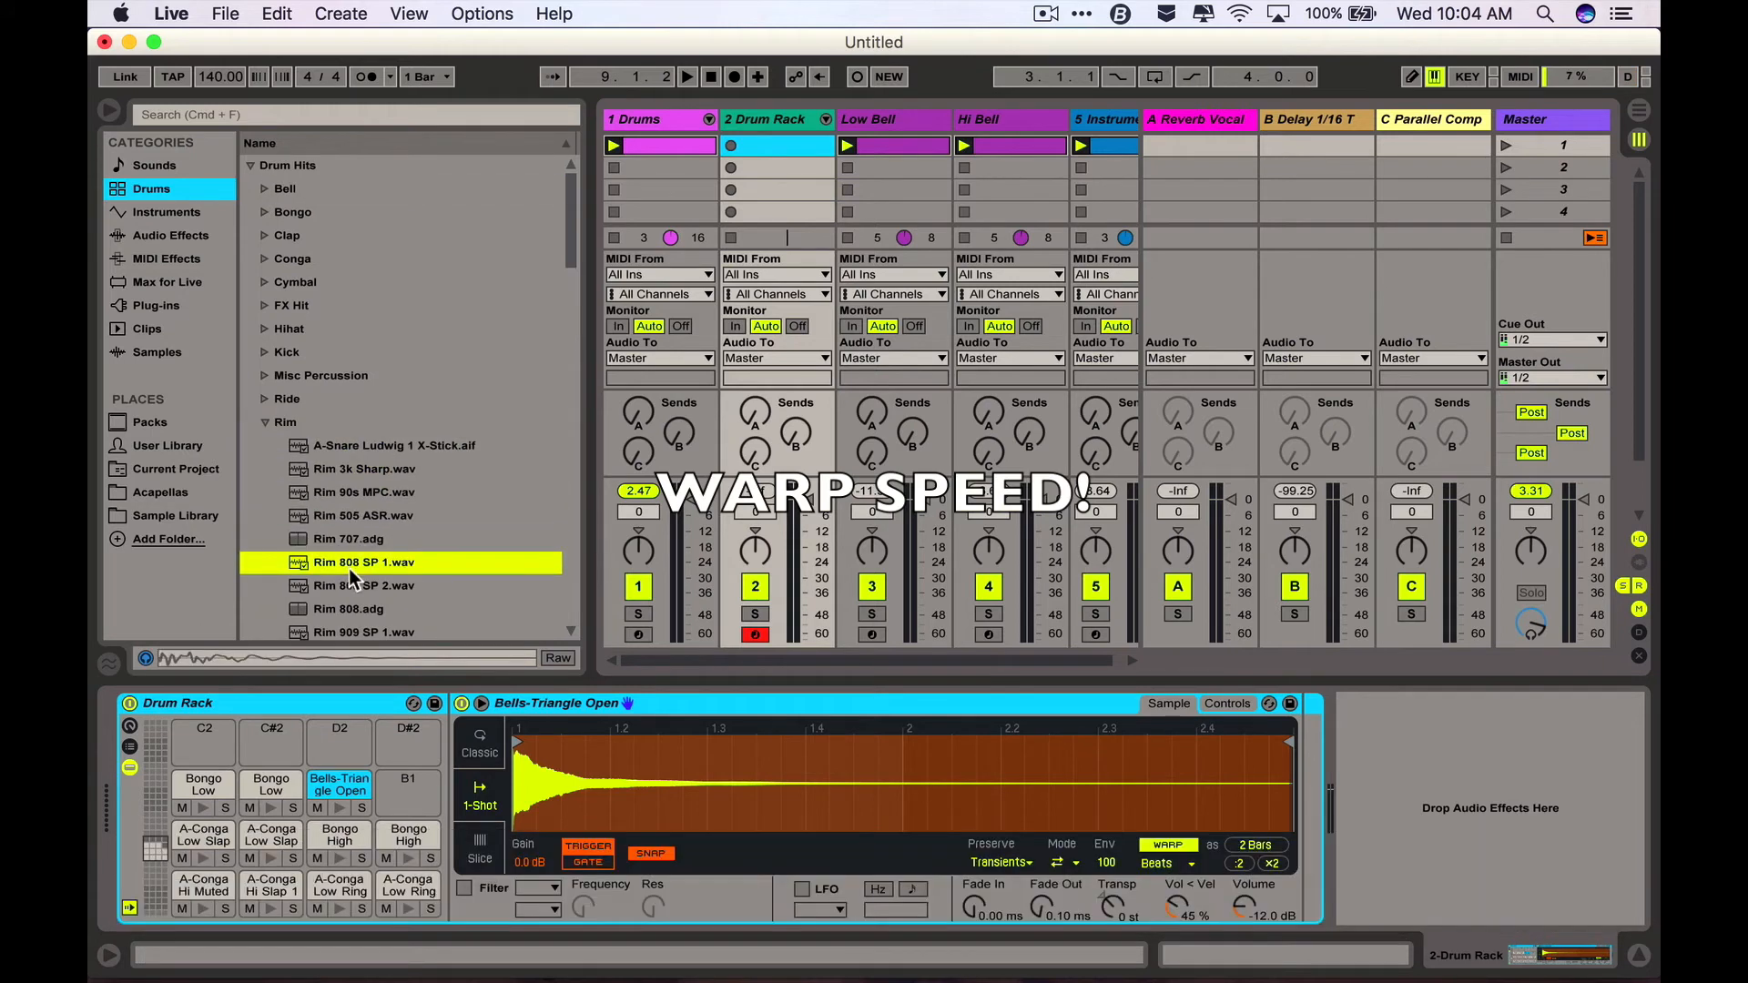
# - Load Rim 808 SP 1 onto the B1 pad and replace it with Rim 808 SP 2
pyautogui.moveTo(348, 568); pyautogui.dragTo(411, 785)
pyautogui.press('Down')
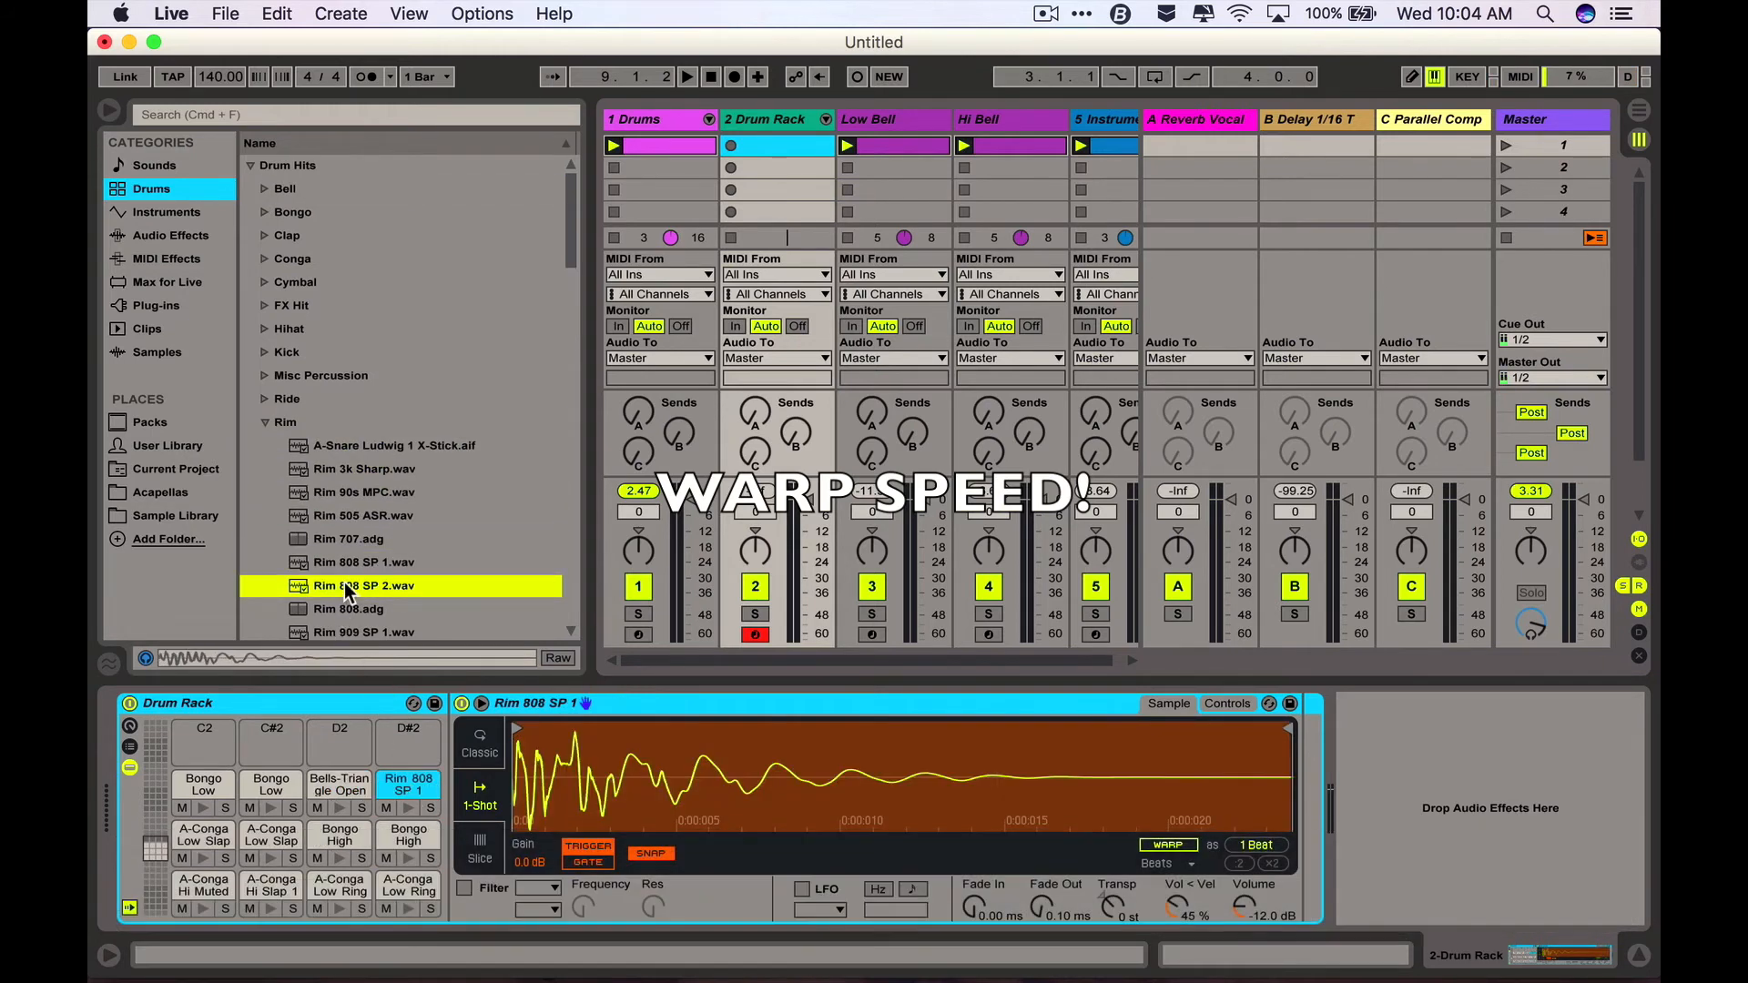
pyautogui.moveTo(344, 585); pyautogui.dragTo(406, 790)
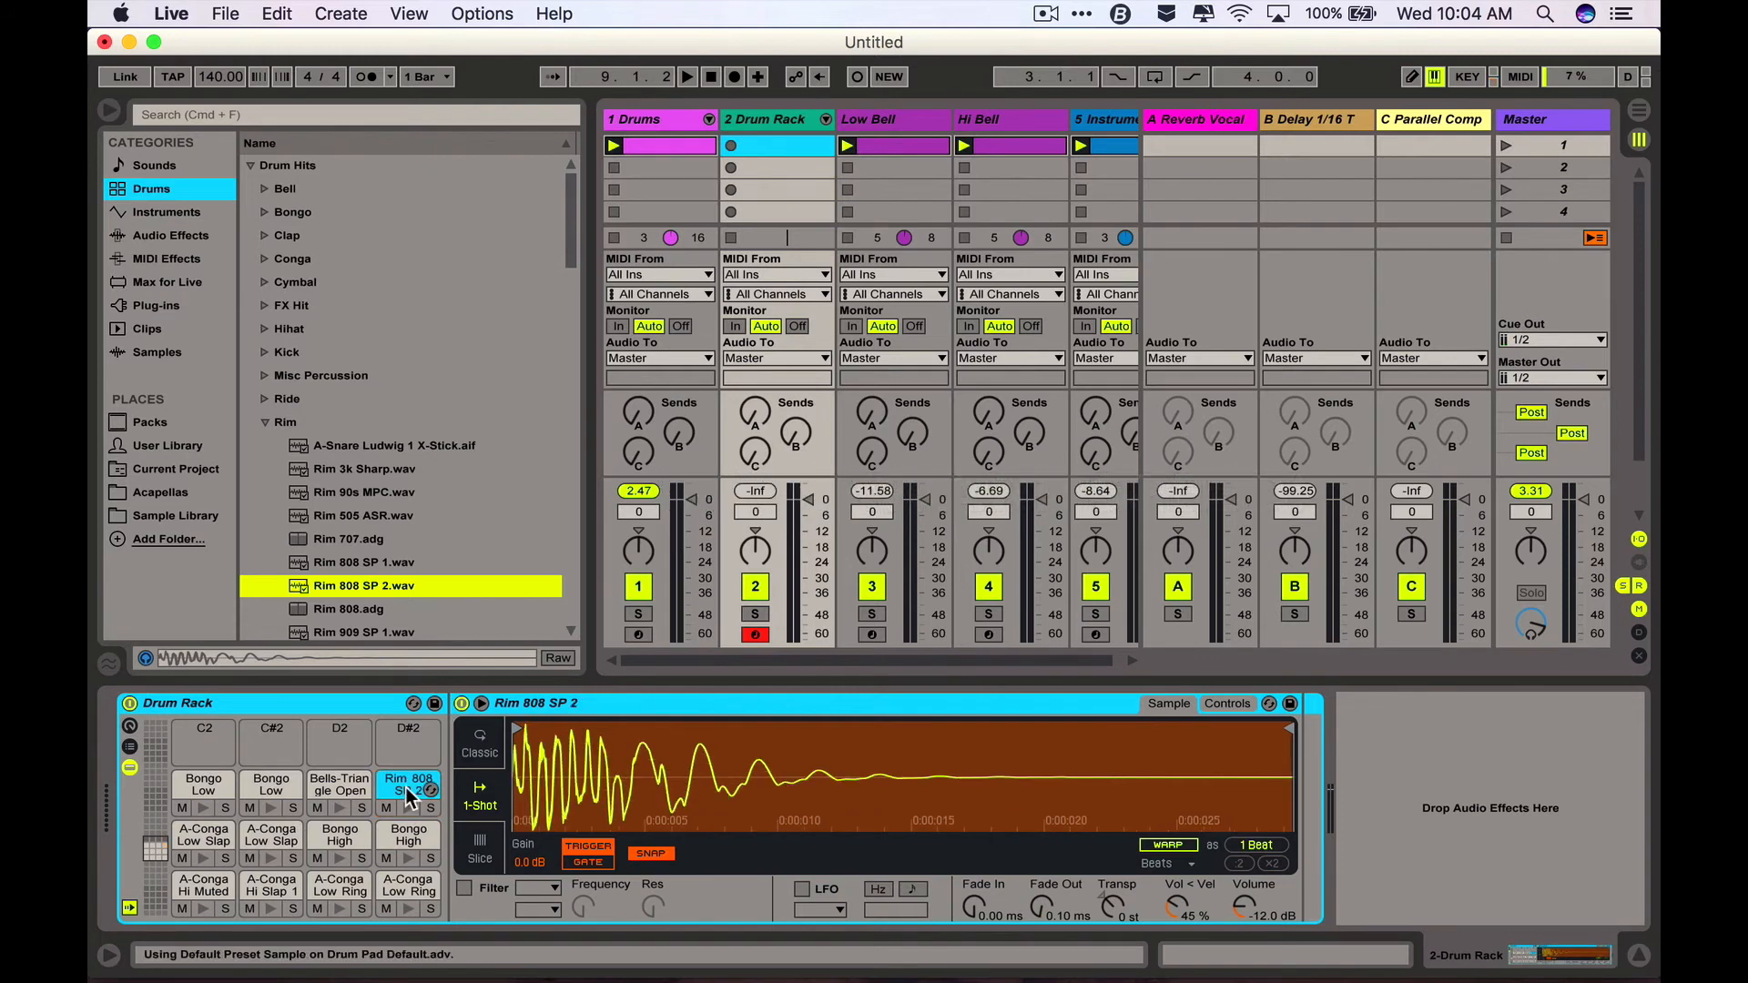
# - Set the Spread of the Rim 808 SP 2 sample to 100% and audition its pad
pyautogui.click(1044, 728)
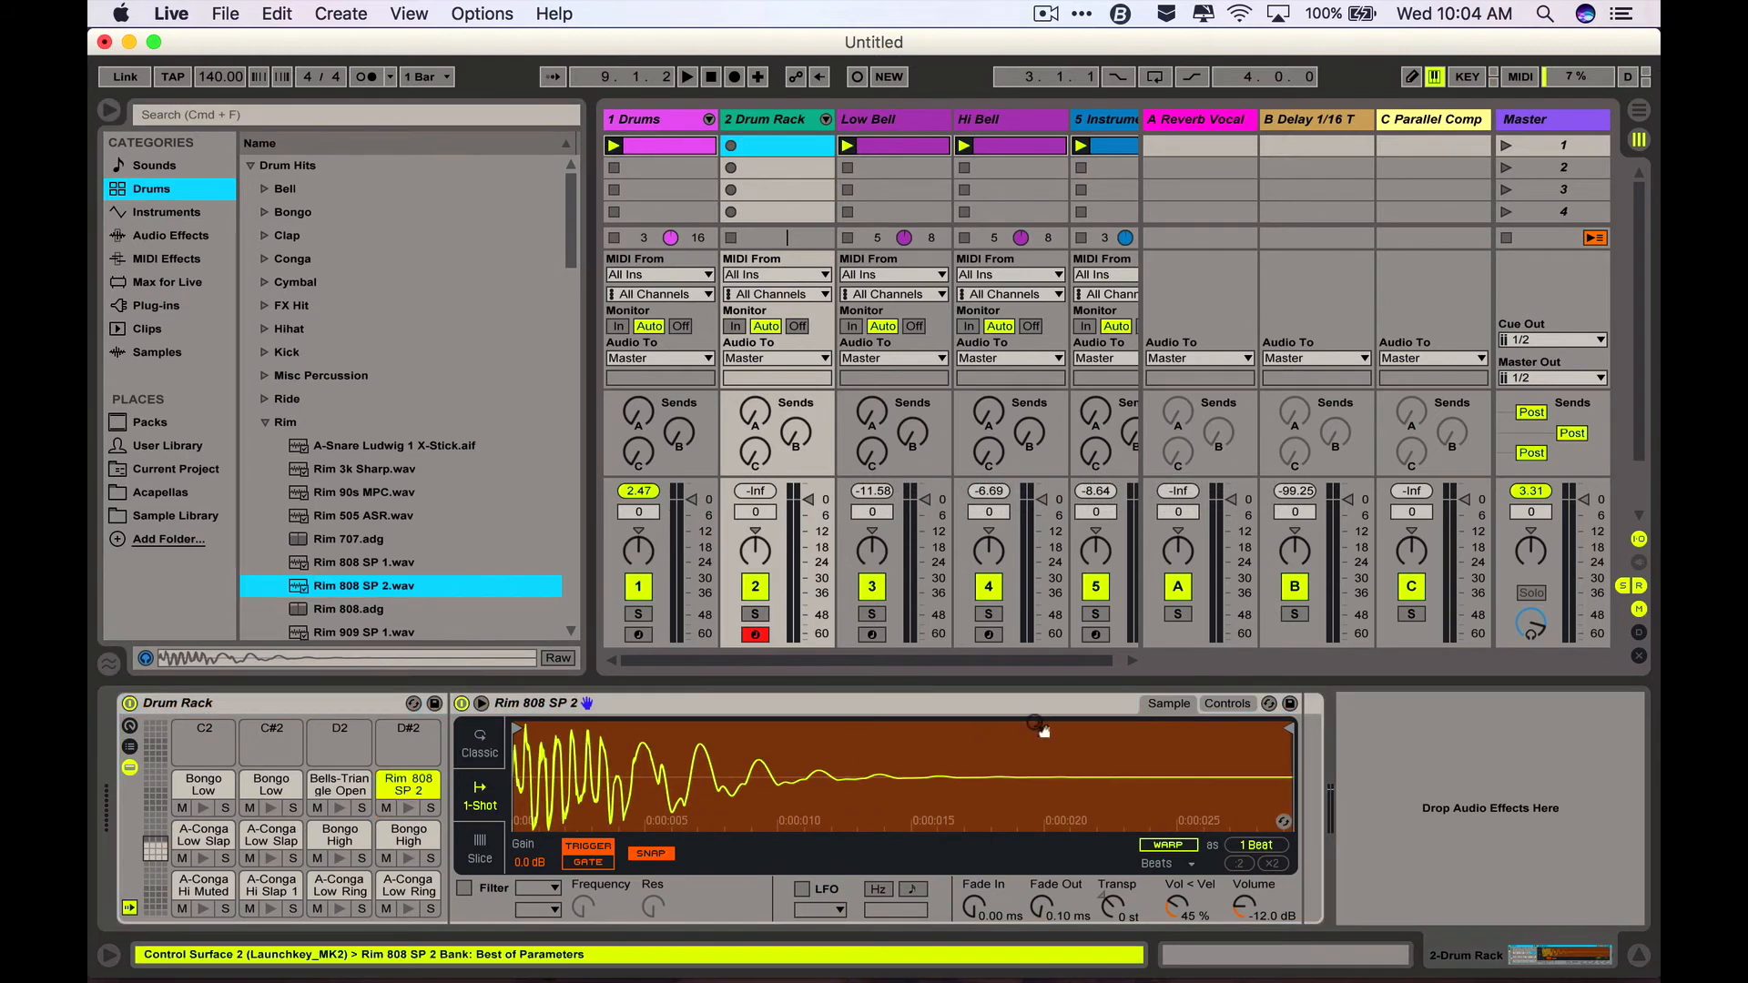
pyautogui.click(1244, 708)
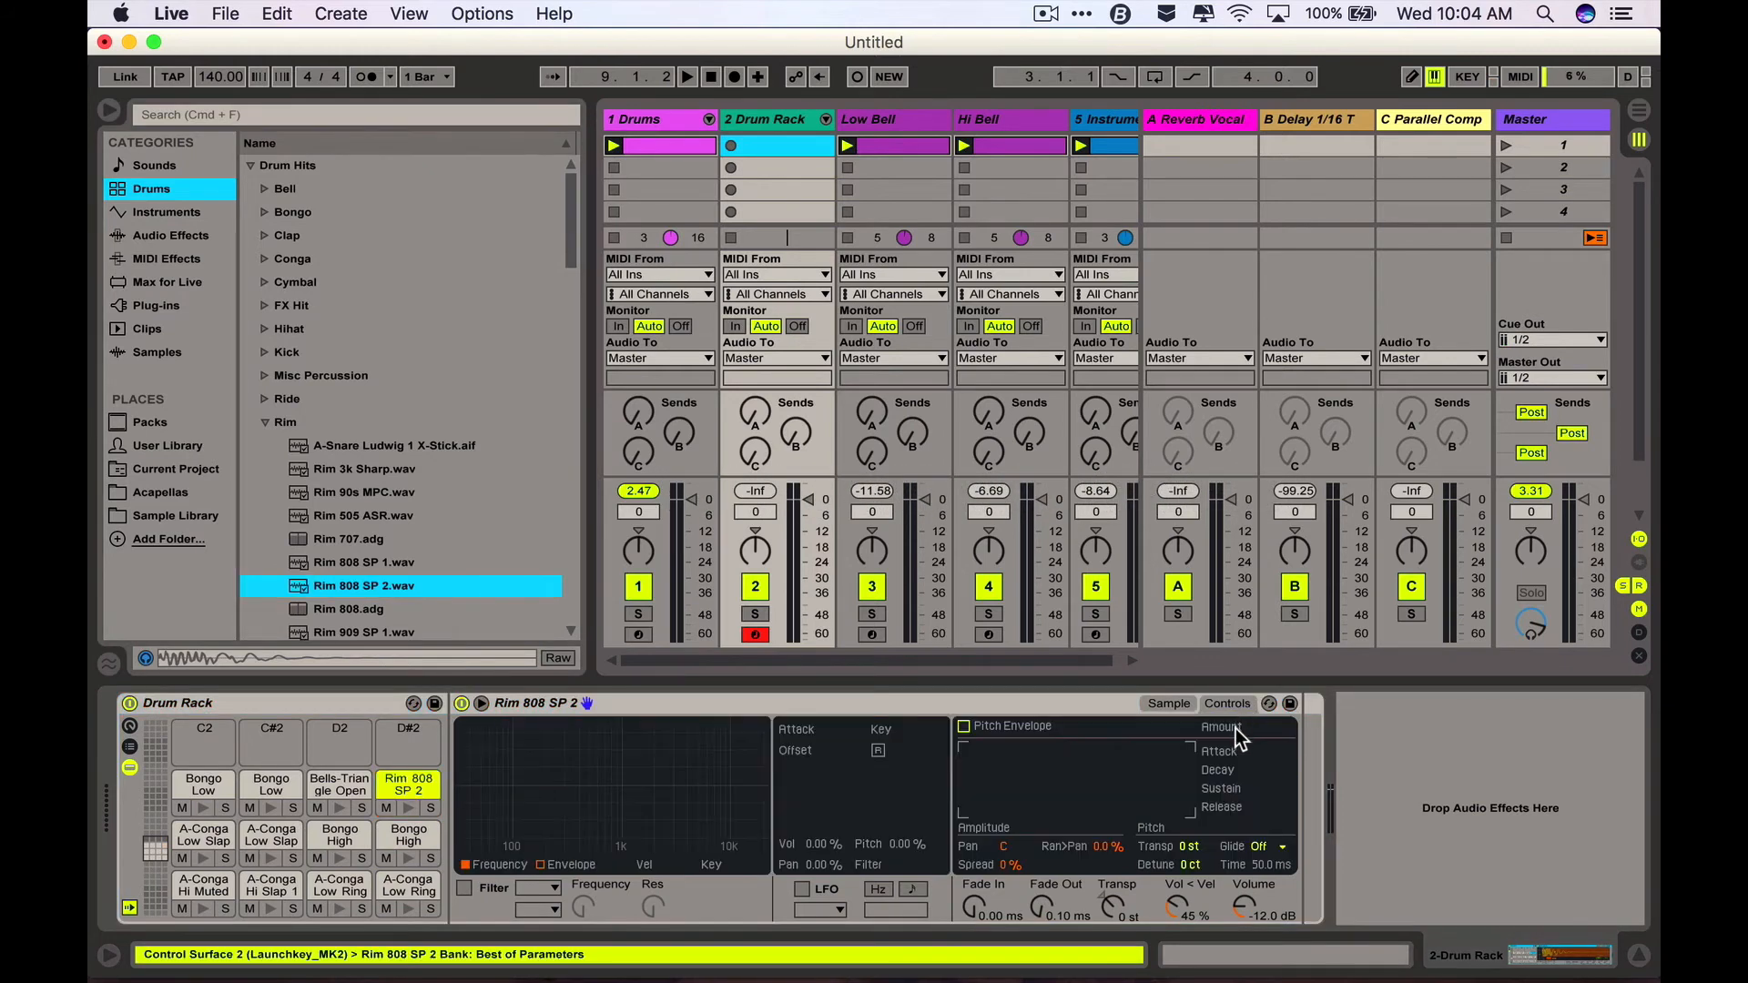
pyautogui.moveTo(1007, 866); pyautogui.dragTo(1006, 765)
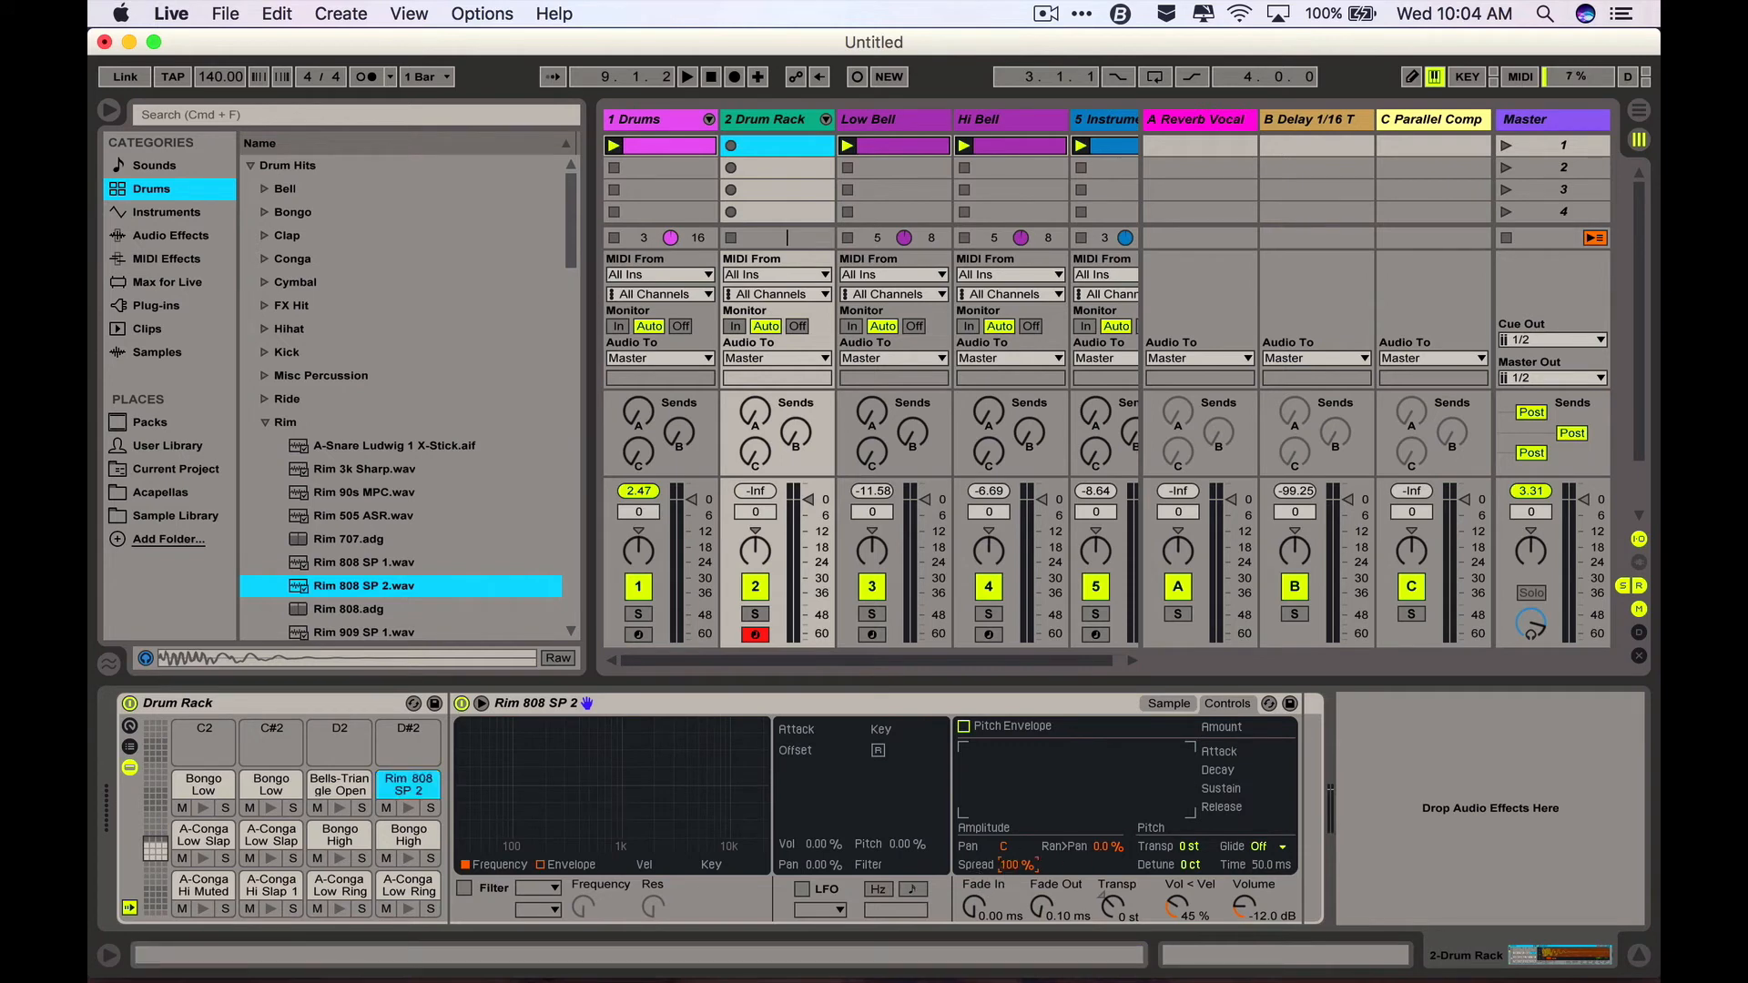
pyautogui.click(412, 803)
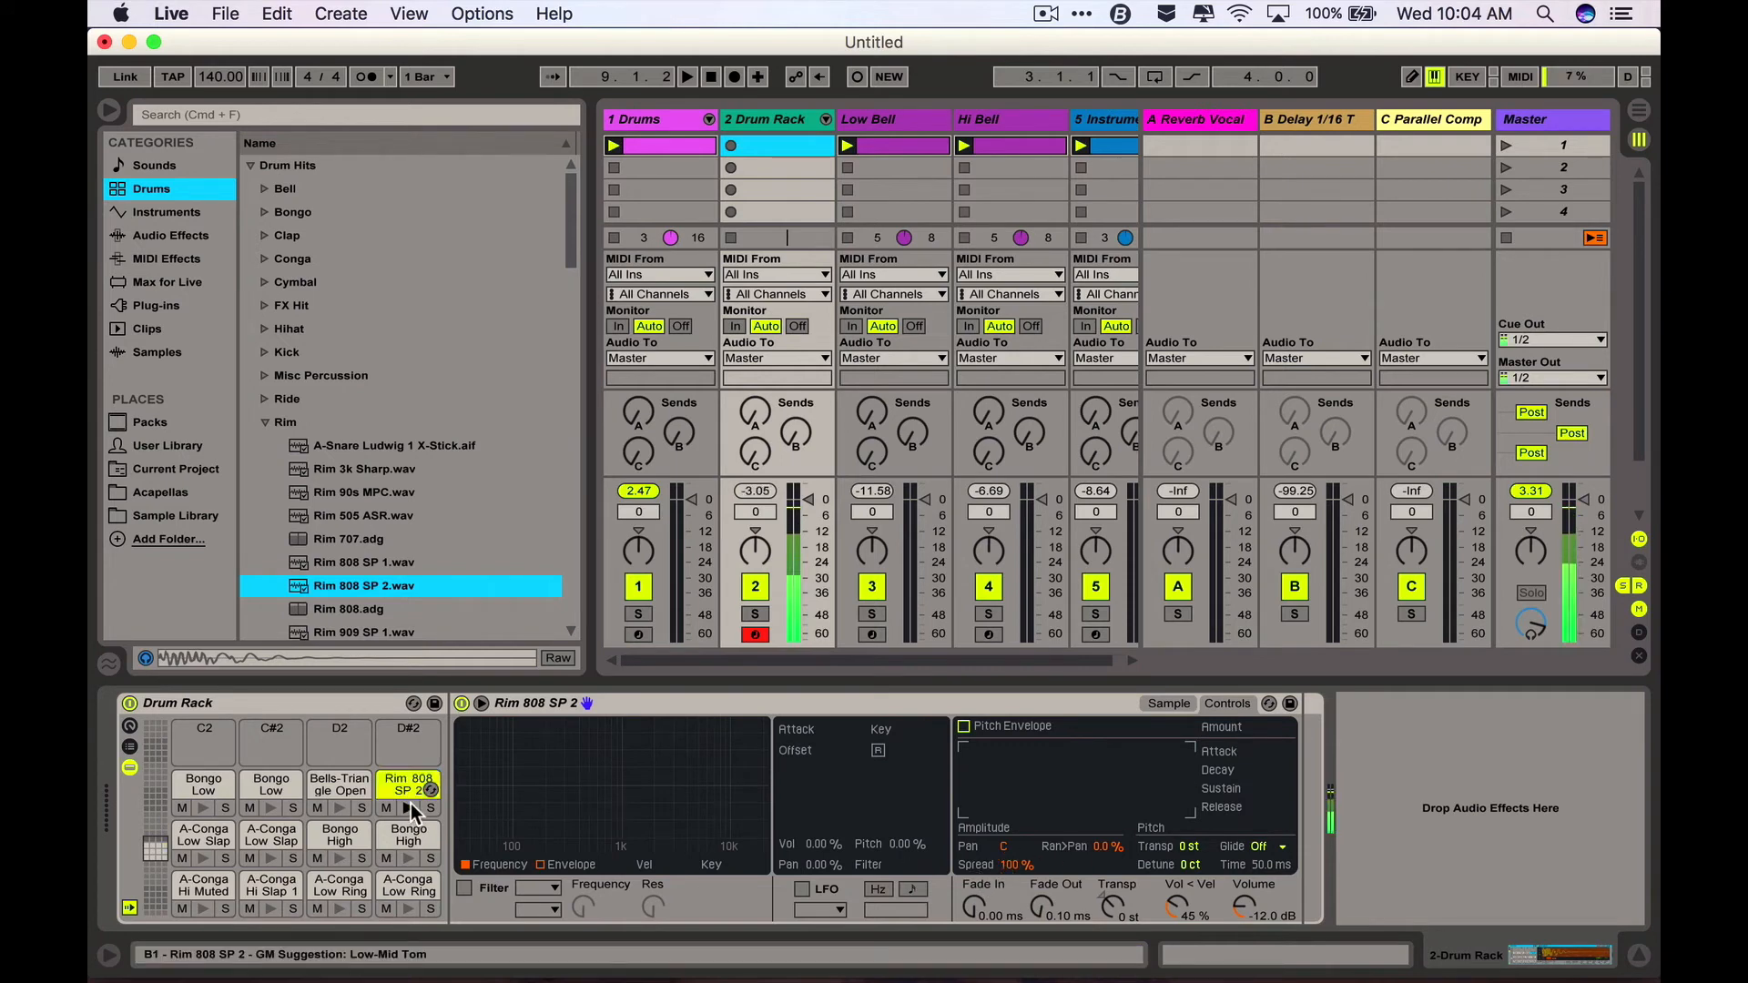
# - Create an empty clip in the first slot of 2 Drum Rack, turn on note preview and audition the conga sounds
pyautogui.doubleClick(763, 143)
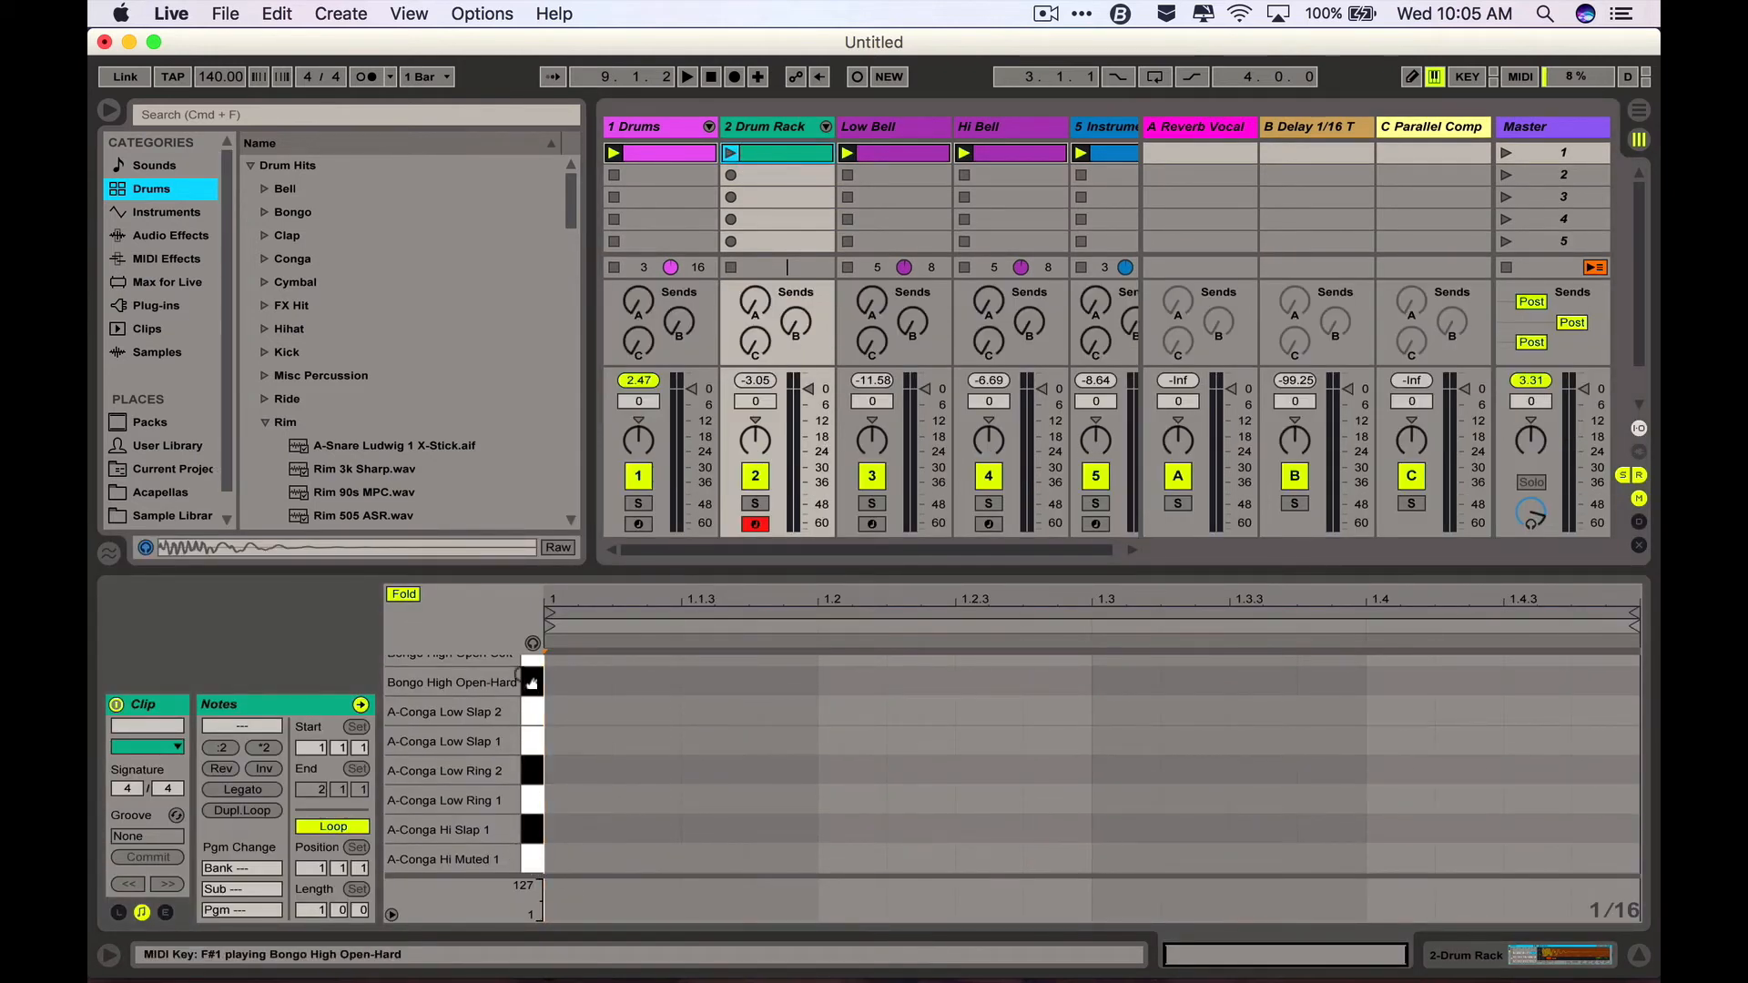
pyautogui.click(533, 643)
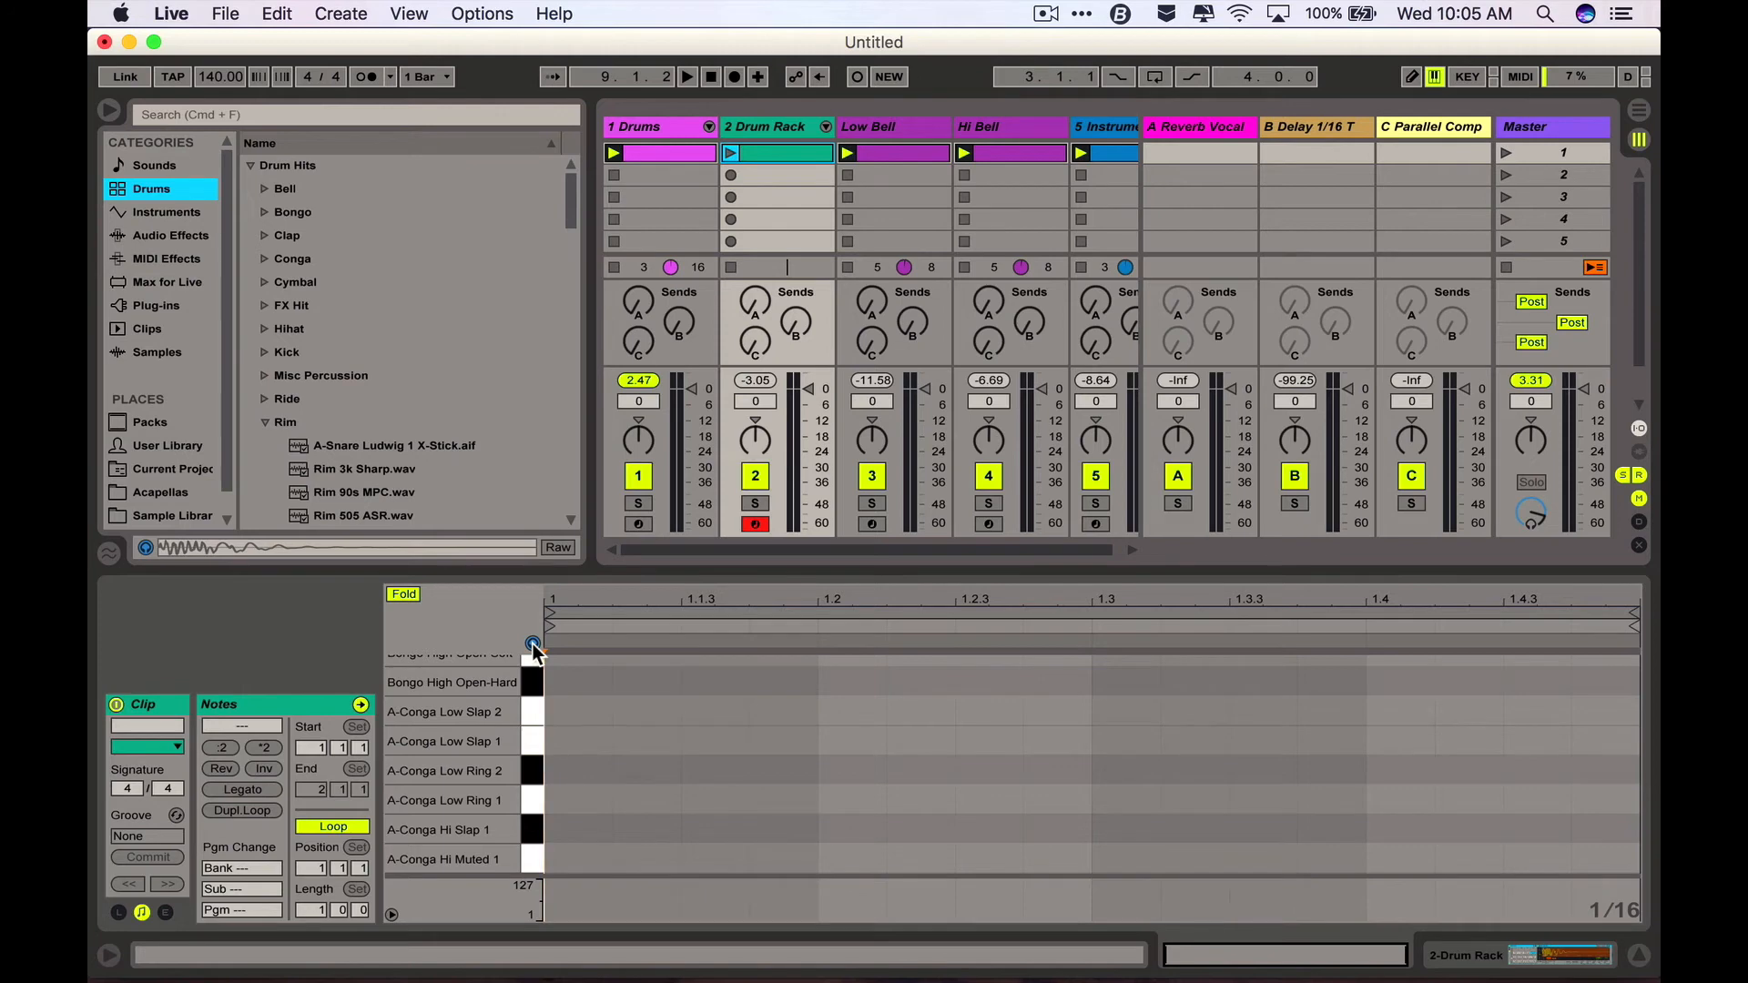
pyautogui.click(533, 855)
pyautogui.click(530, 825)
pyautogui.click(527, 794)
pyautogui.click(527, 770)
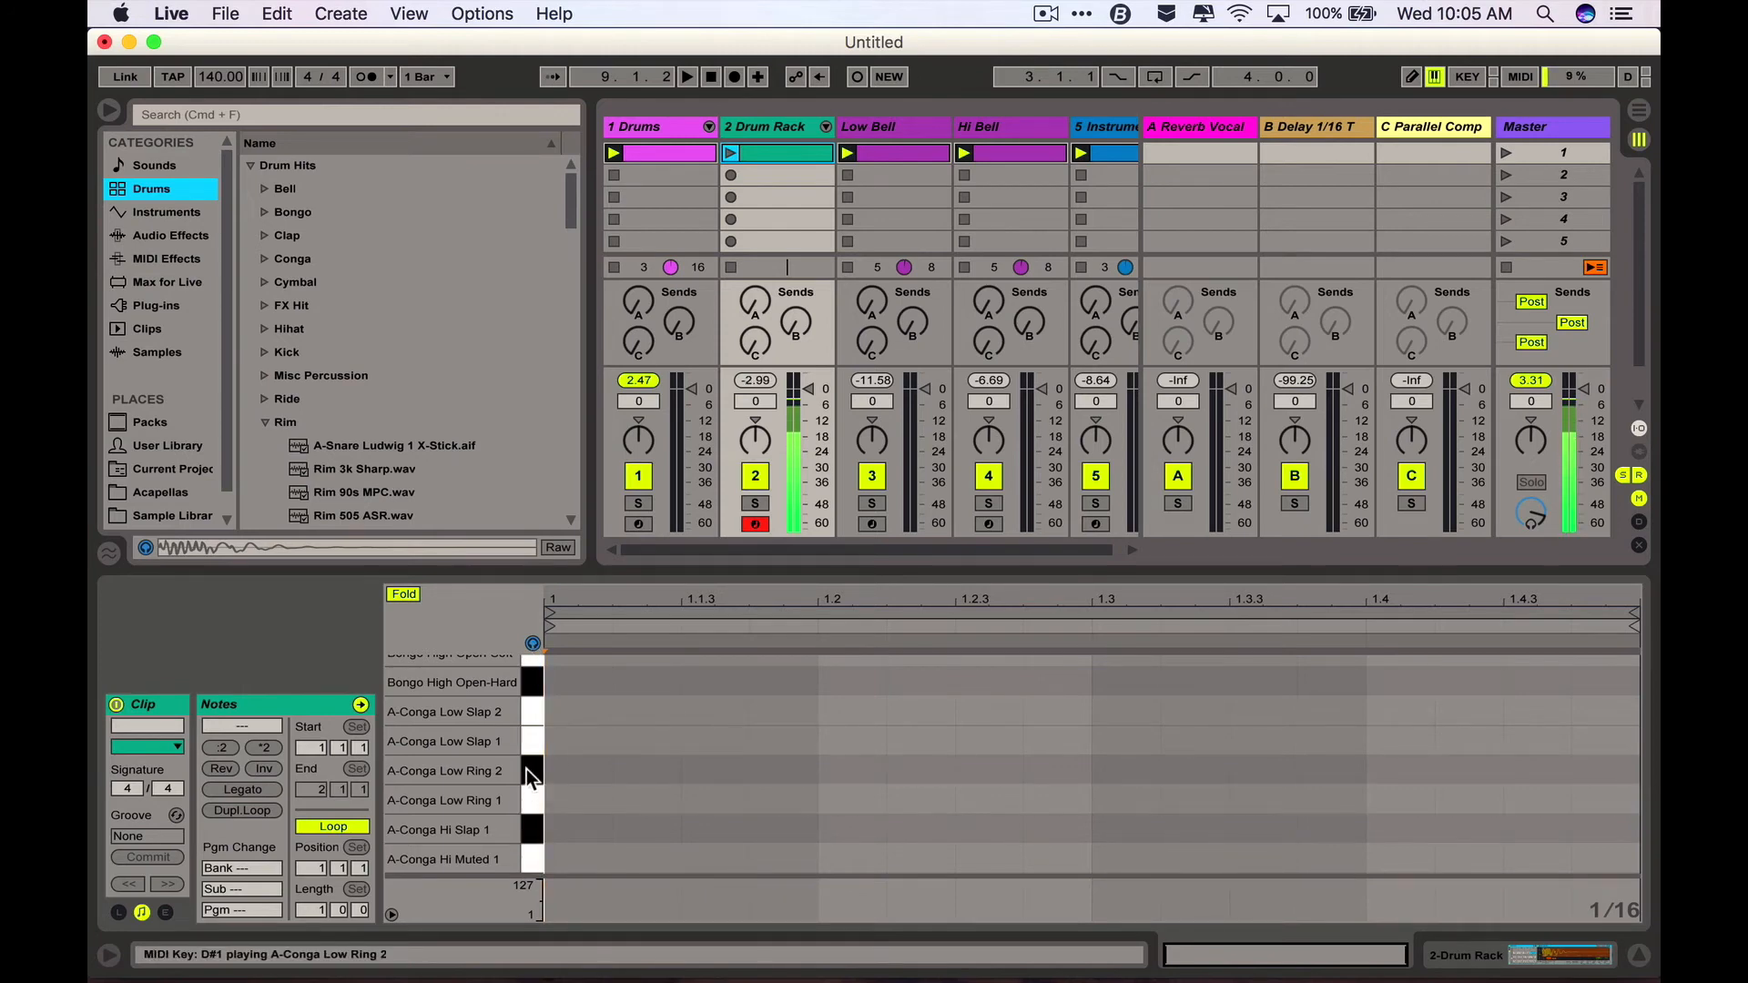
pyautogui.click(529, 752)
pyautogui.click(531, 718)
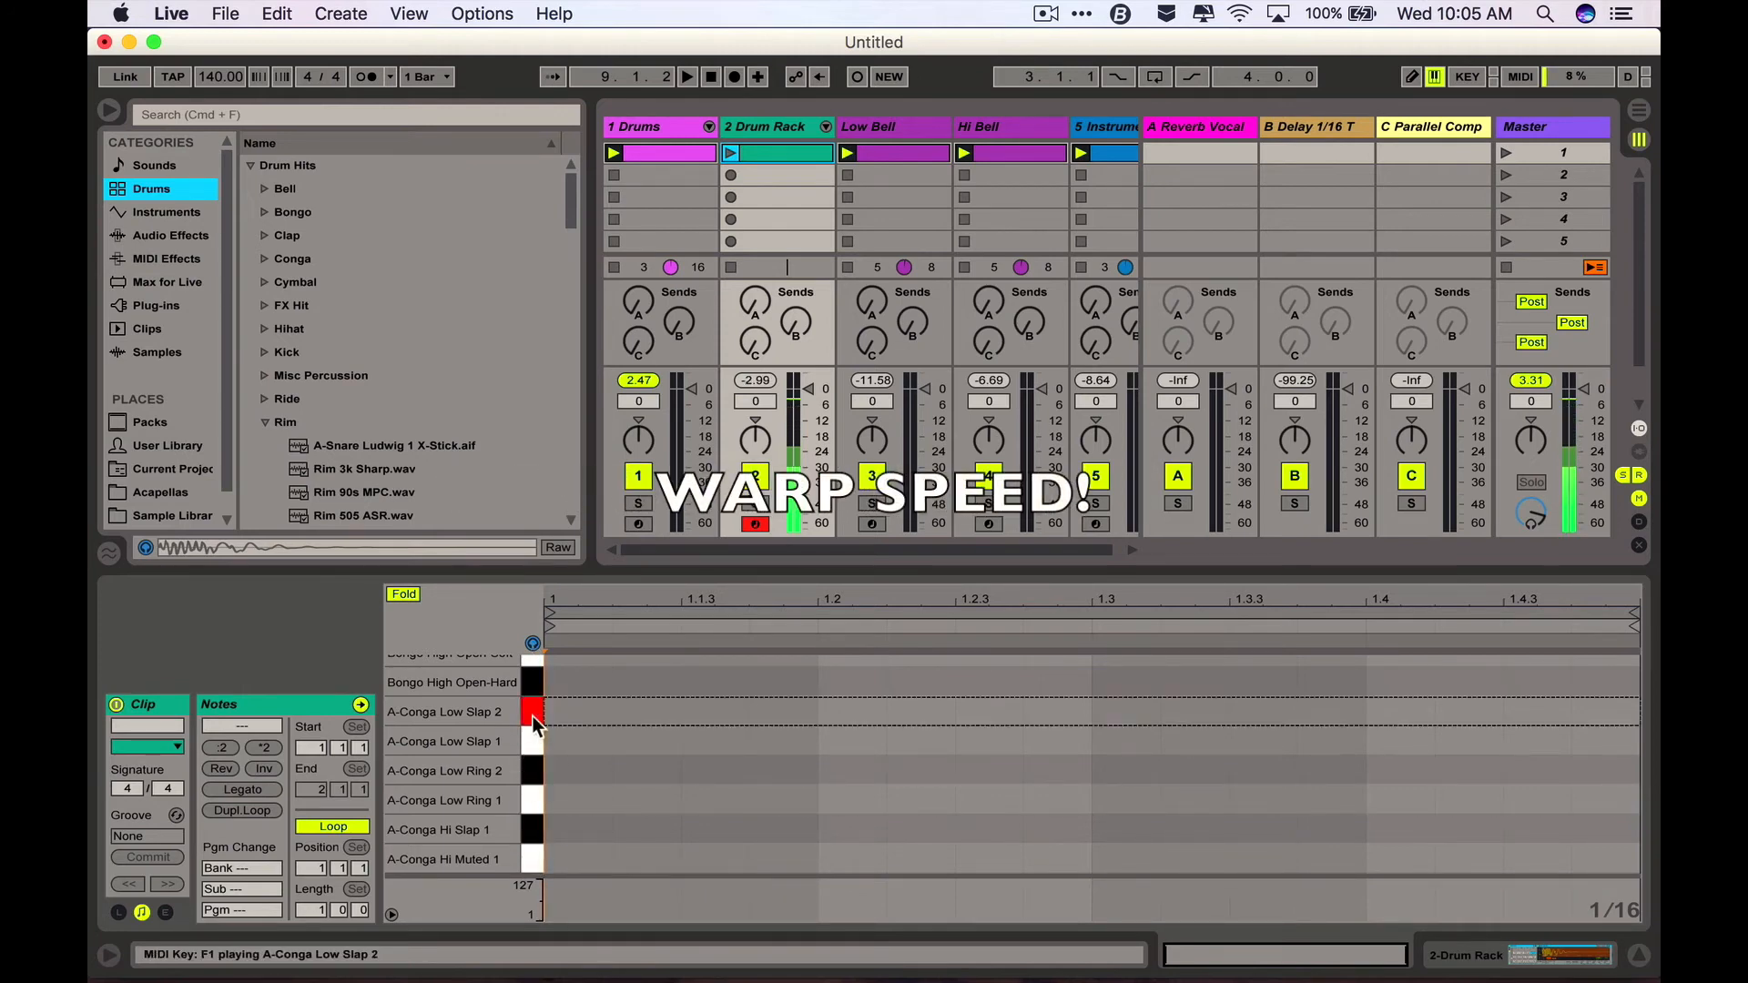
# - Add A-Conga Hi Muted 1 at 1.1.1 and 1.3.1, Low Ring 1 at 1.1.3 and Hi Slap 1 at 1.2.4
pyautogui.doubleClick(566, 860)
pyautogui.press('space')
pyautogui.doubleClick(647, 800)
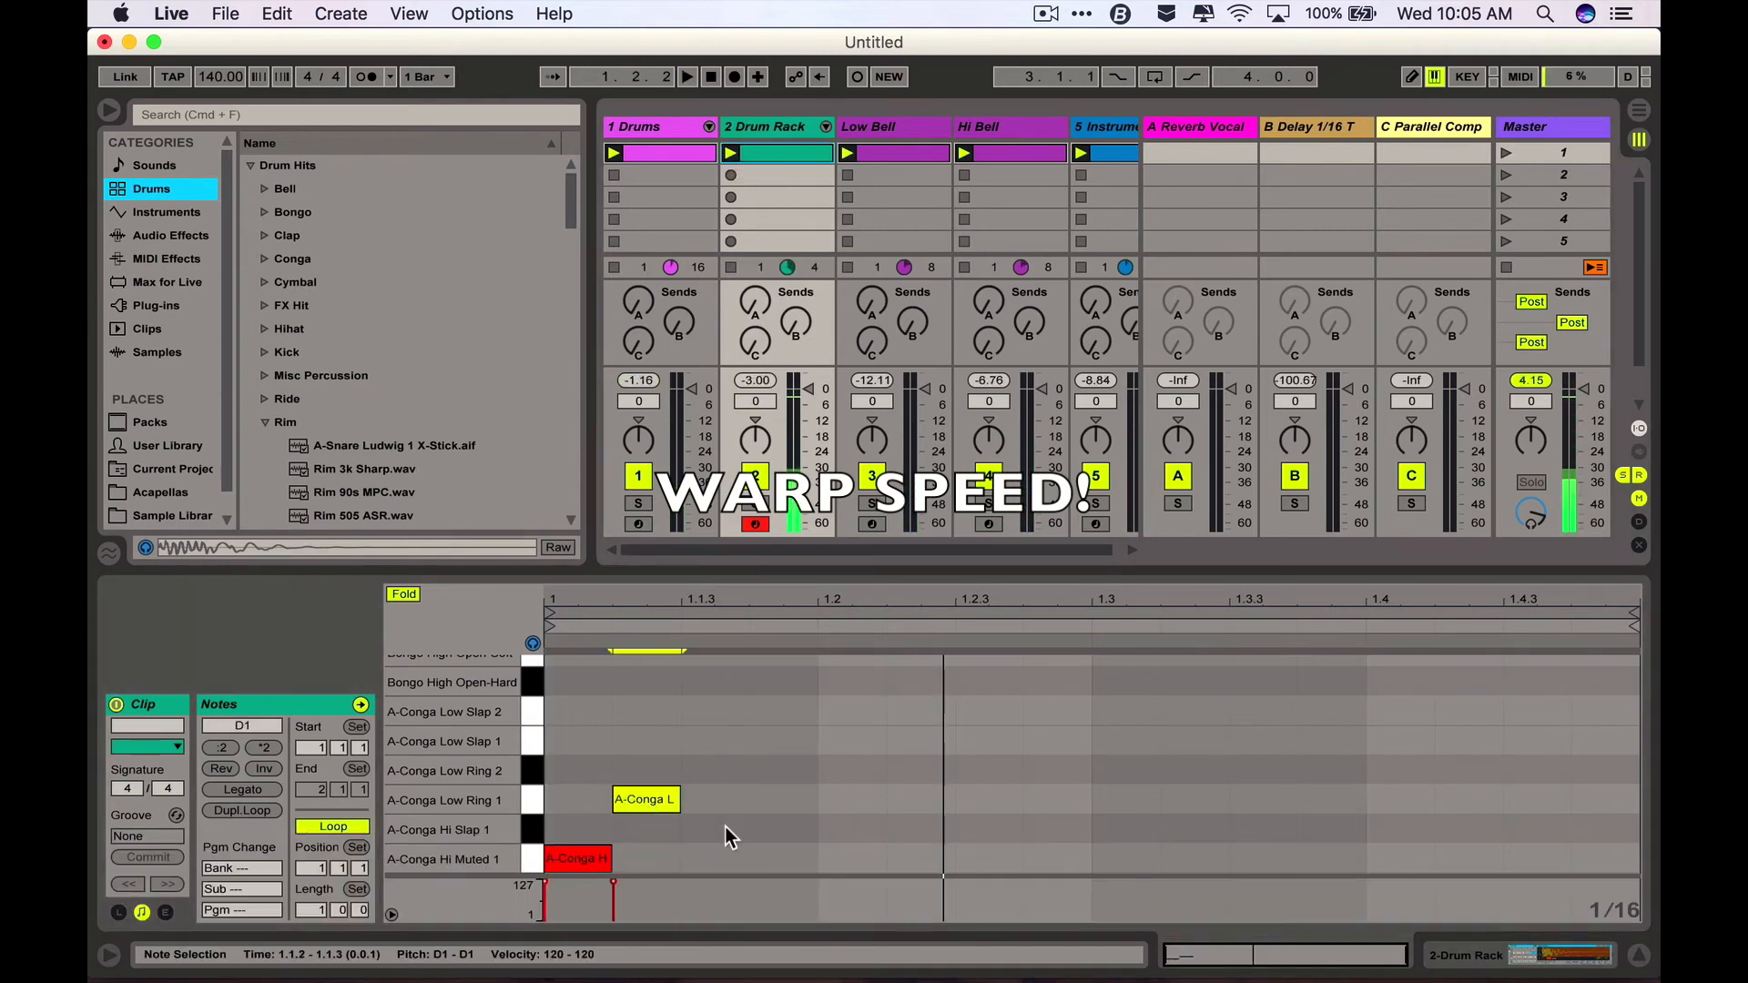
pyautogui.doubleClick(1056, 828)
pyautogui.doubleClick(1125, 857)
pyautogui.moveTo(663, 815); pyautogui.dragTo(717, 811)
pyautogui.press('space')
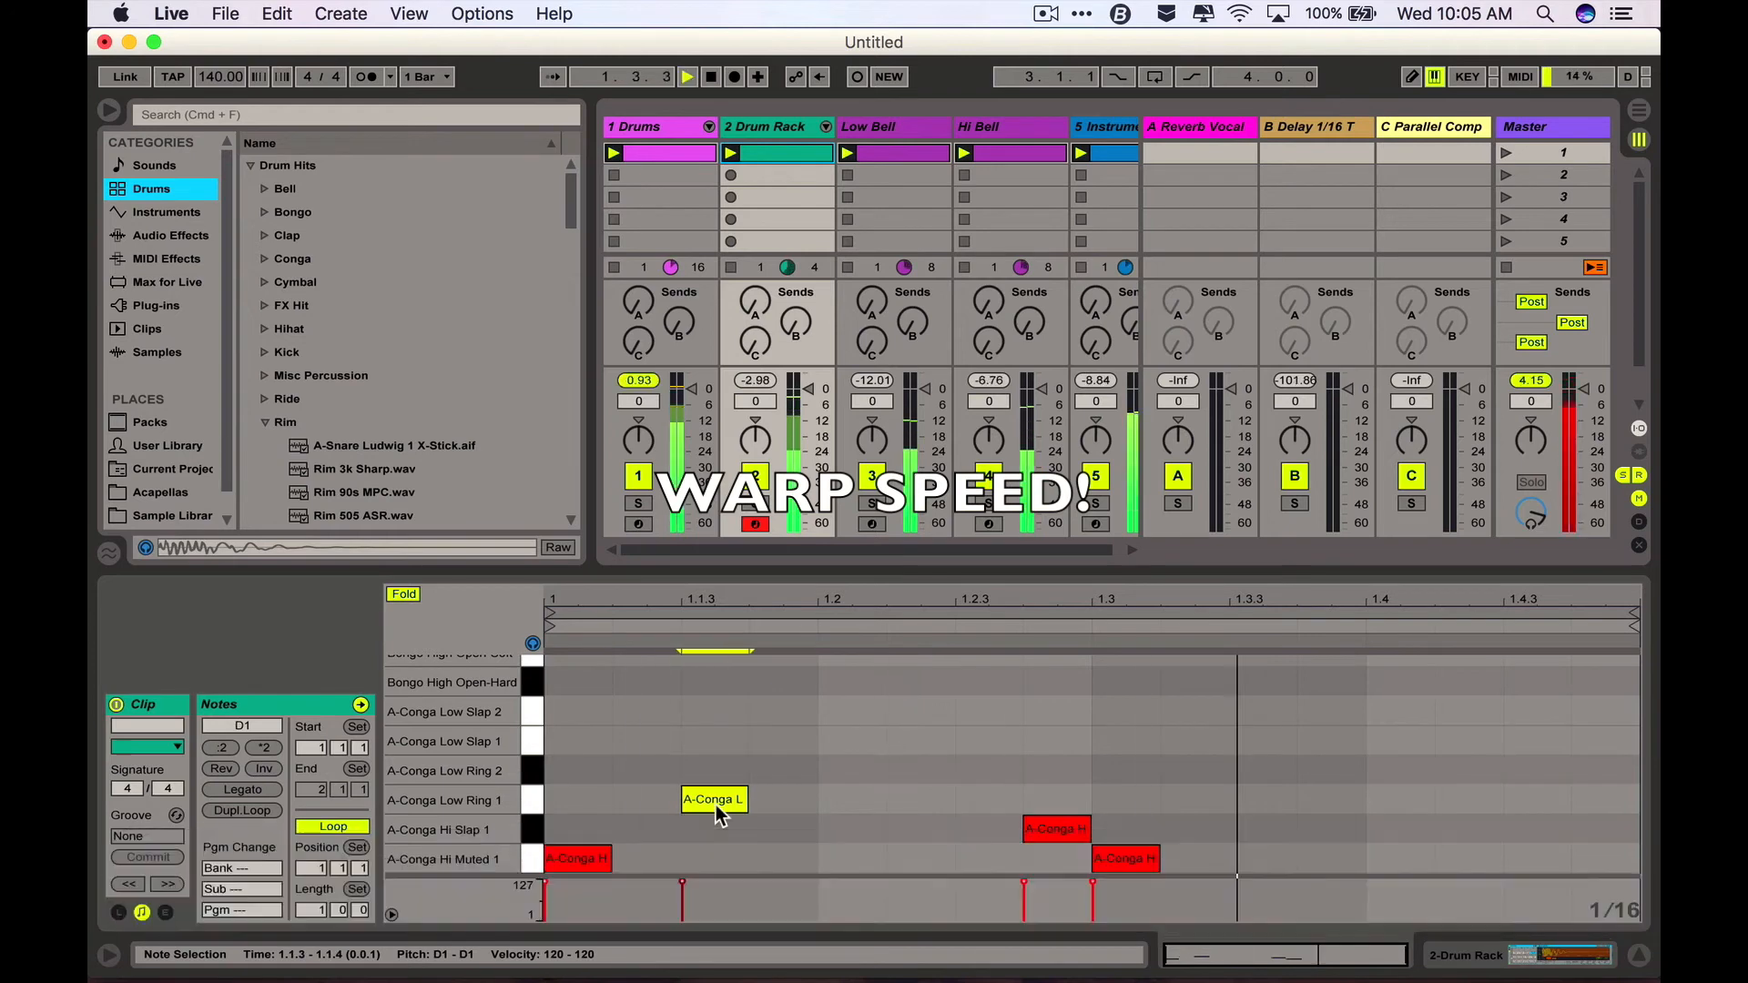
# - Set the Drum Rack clip's loop length to 4 bars and restart playback
pyautogui.press('space')
pyautogui.click(321, 911)
pyautogui.write('4')
pyautogui.press('Return')
pyautogui.press('space')
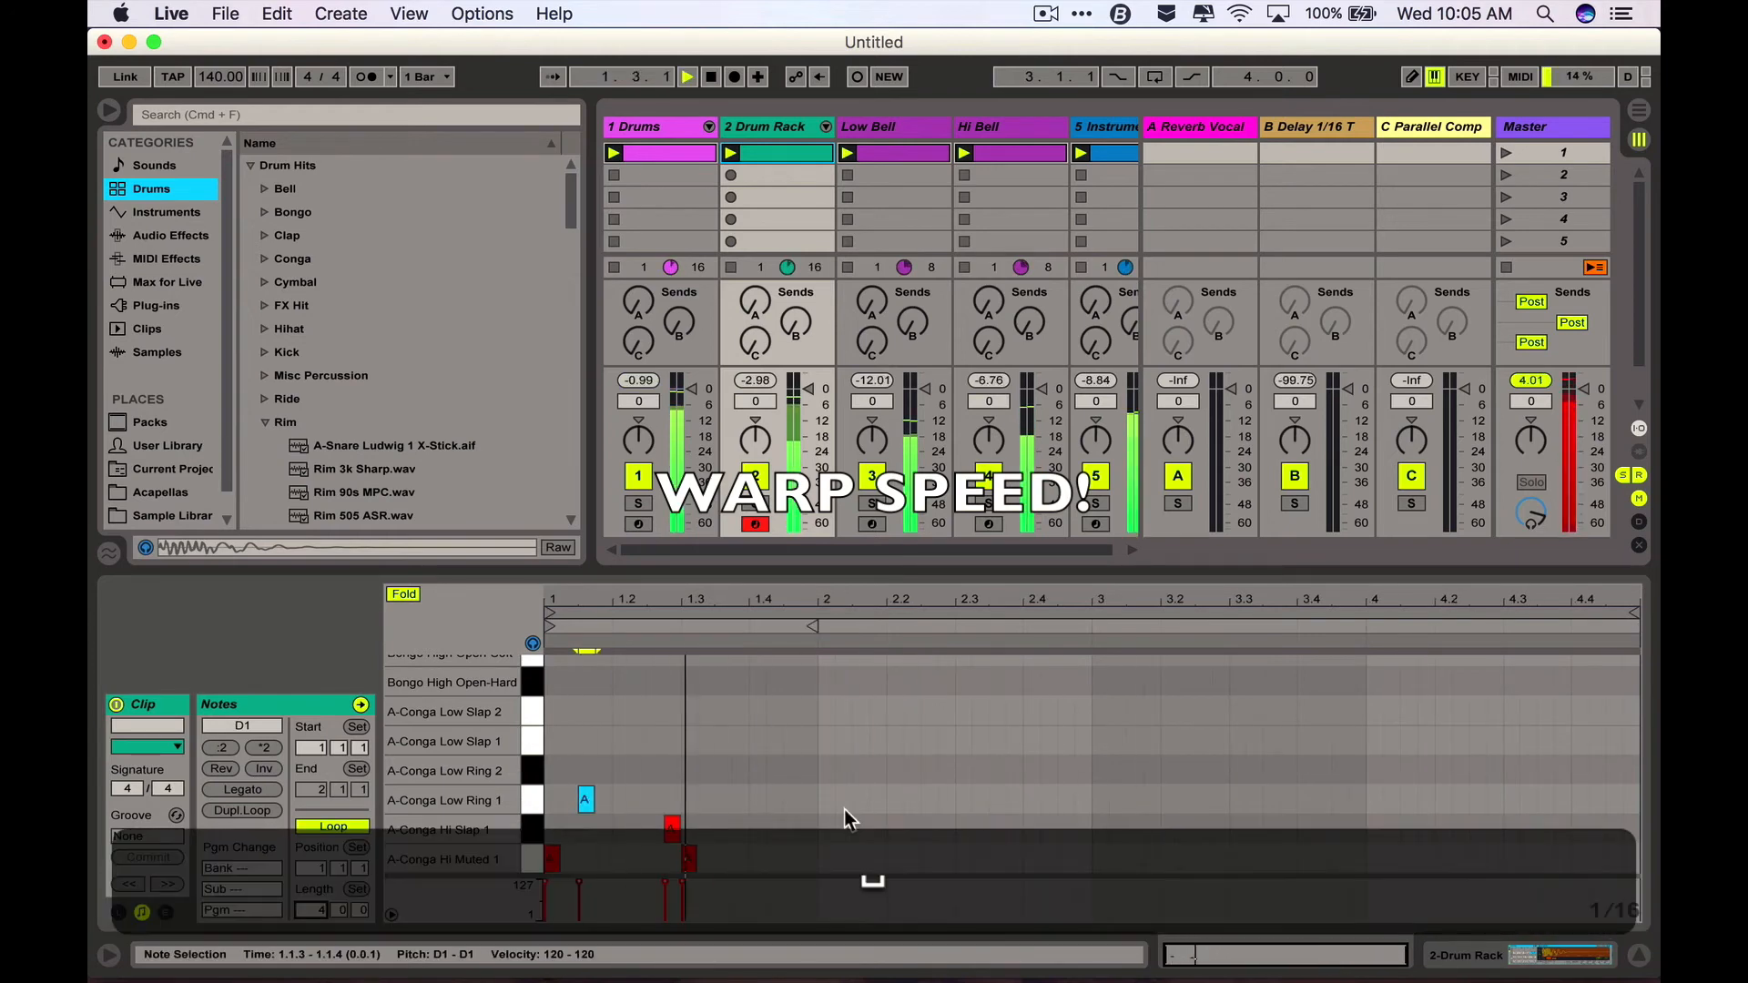
# - Add conga Low Ring 2 at 2.1.3 and 2.2.1, Hi Slap 1 at 2.3.4 and 2.4.3, and Hi Muted 1 at 2.4.1 and 2.4.4
pyautogui.doubleClick(860, 771)
pyautogui.doubleClick(894, 770)
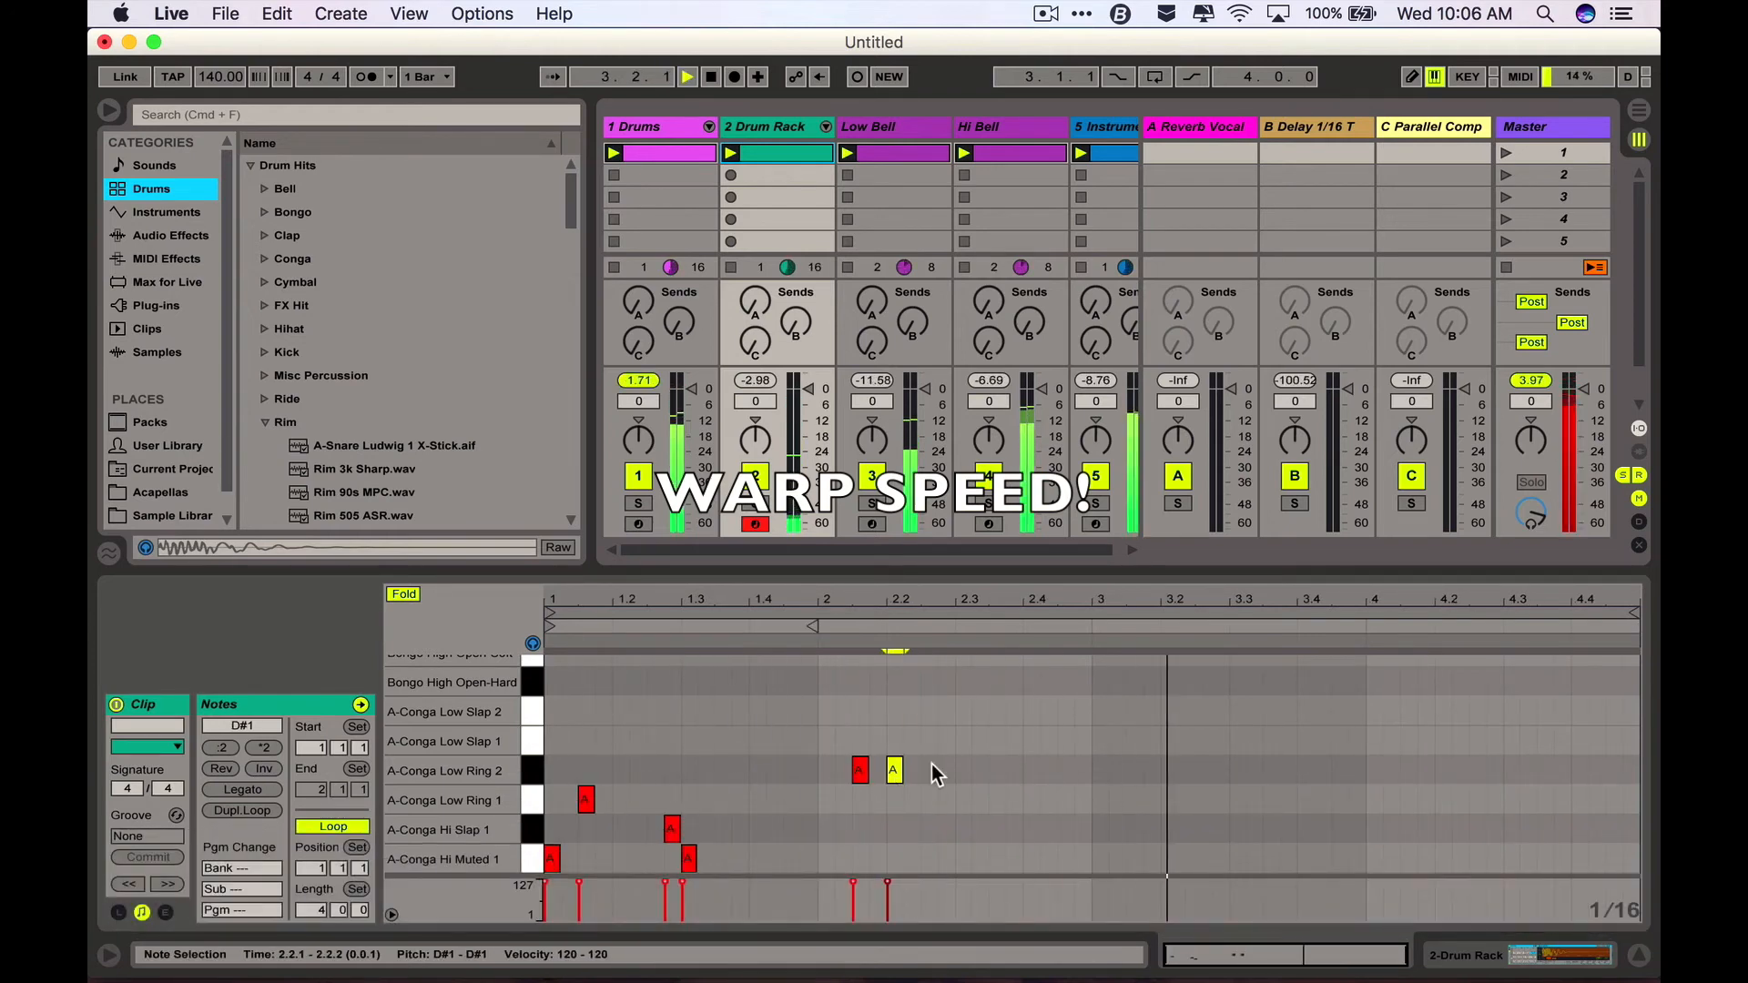
pyautogui.doubleClick(1014, 829)
pyautogui.doubleClick(1030, 858)
pyautogui.doubleClick(1065, 828)
pyautogui.doubleClick(1081, 858)
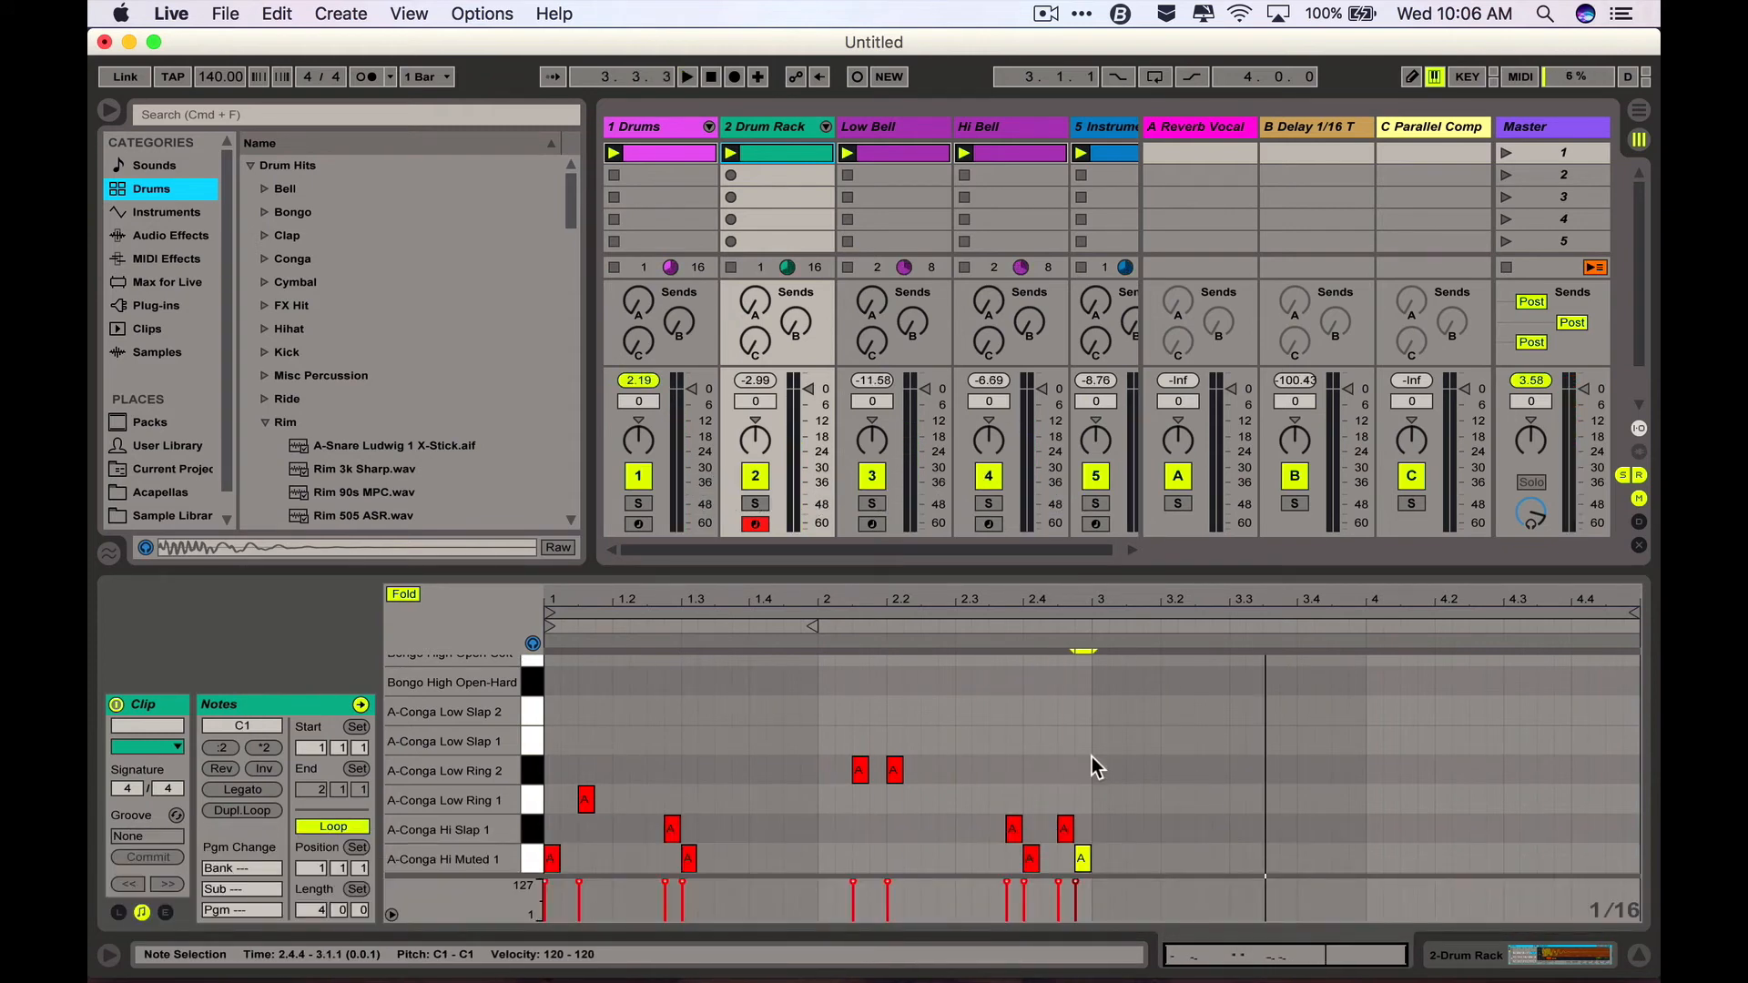
# - Duplicate the conga pattern into bars 3 and 4, and add Low Slap 1 at 1.3.4 and Low Slap 2 at 1.4.1
pyautogui.moveTo(1091, 767); pyautogui.dragTo(424, 974)
pyautogui.press('super+d')
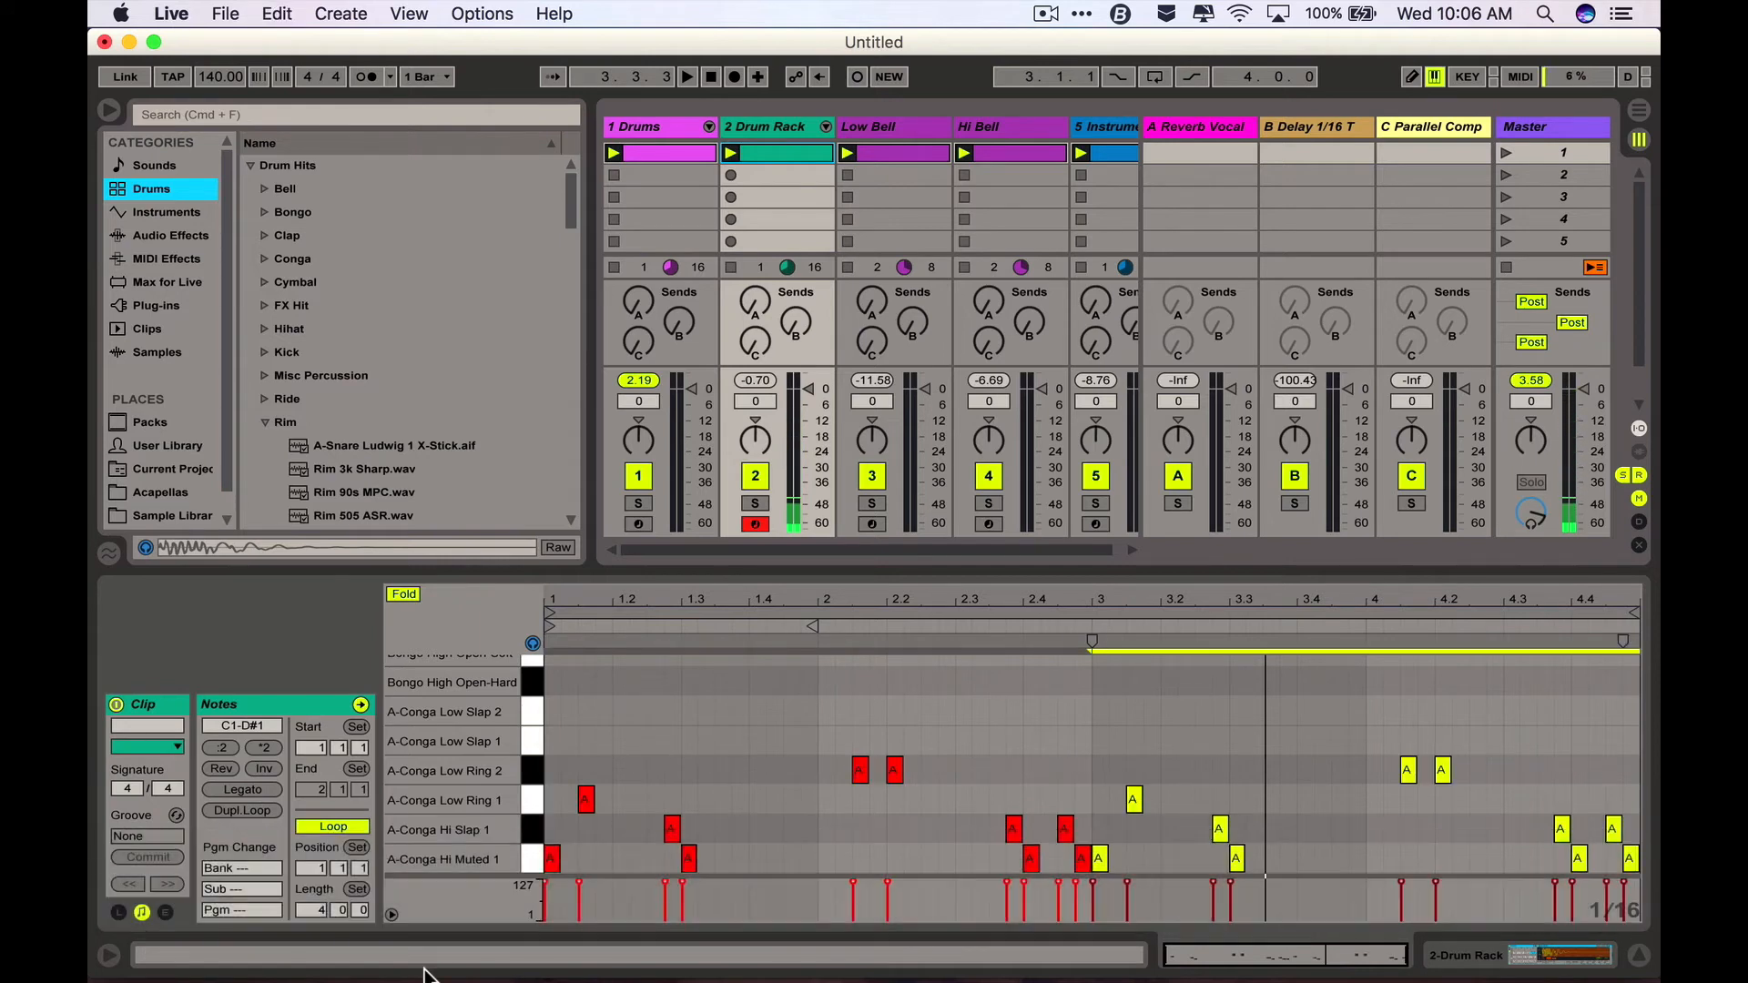
pyautogui.click(535, 747)
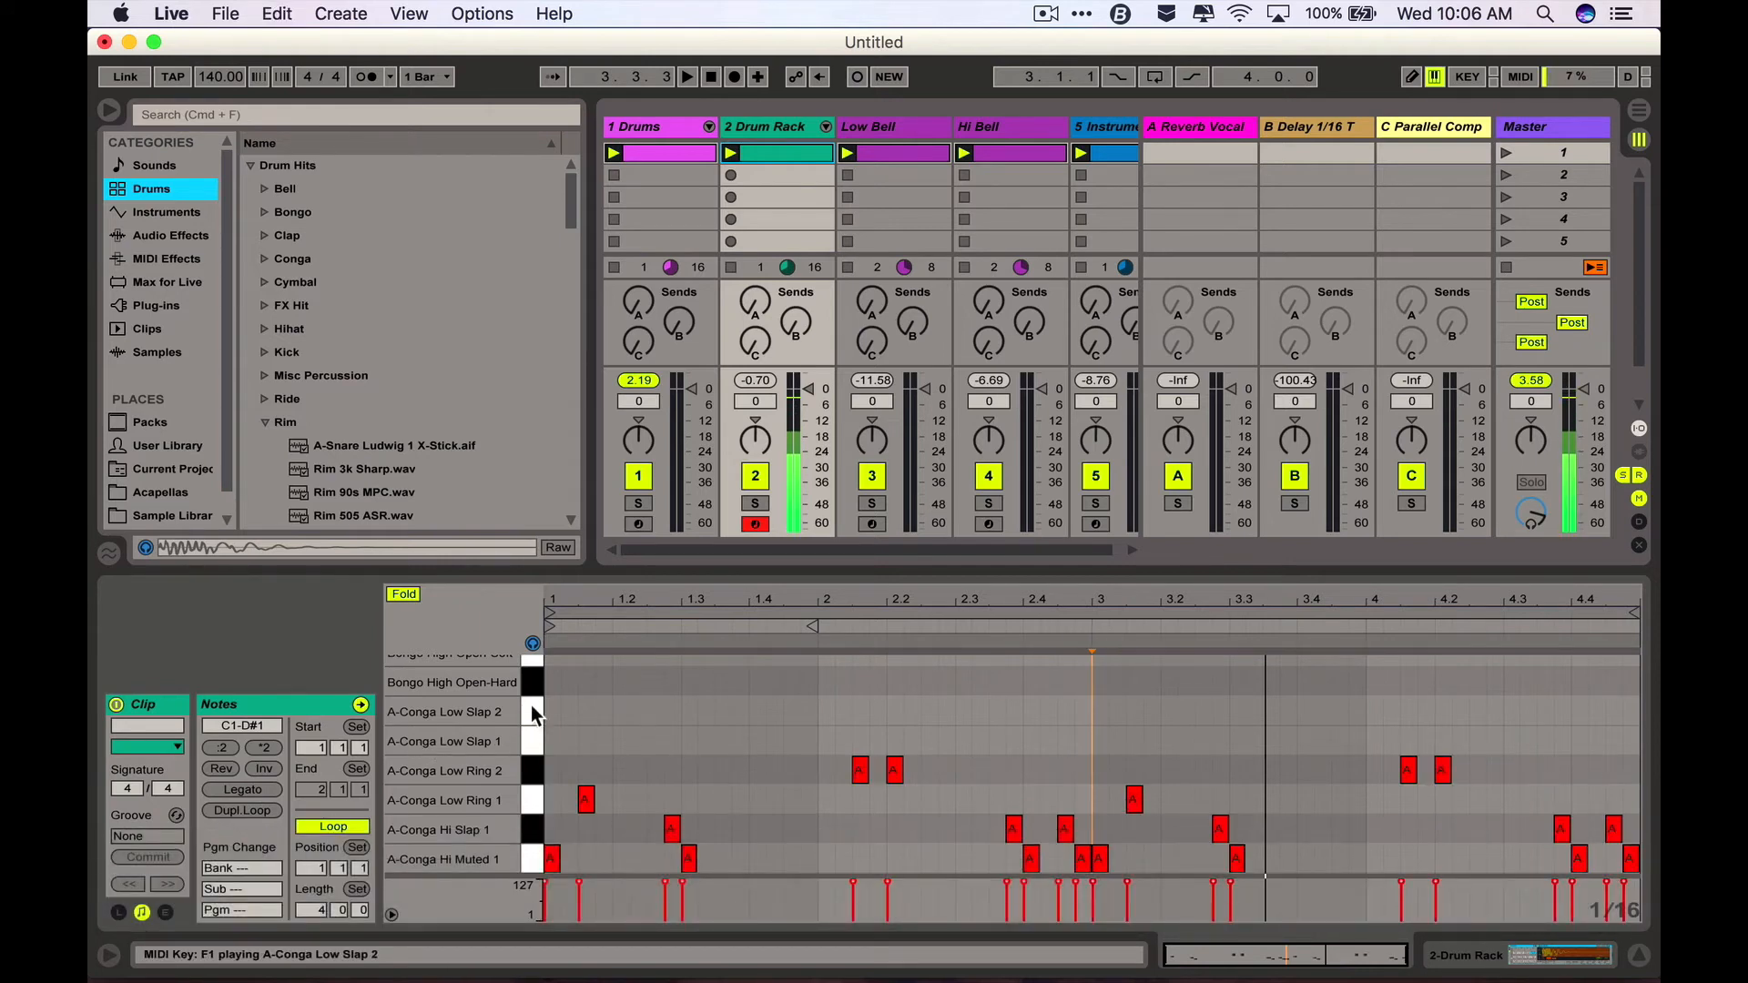
pyautogui.doubleClick(740, 741)
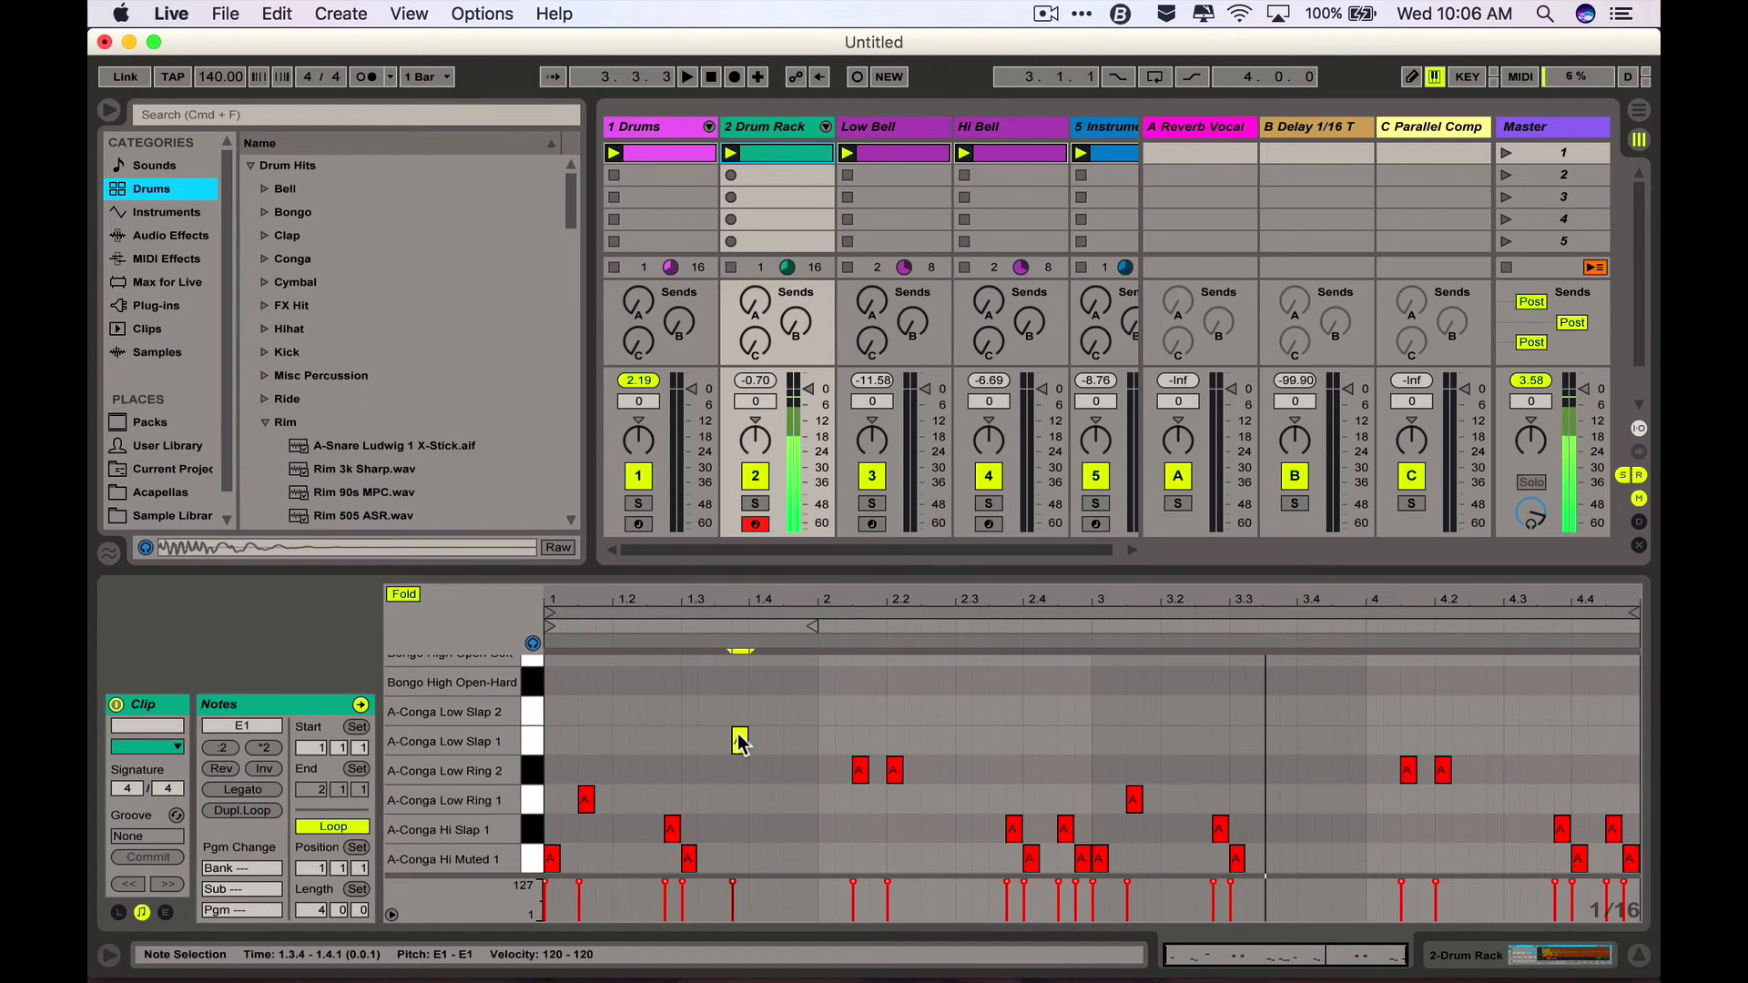
pyautogui.doubleClick(757, 712)
pyautogui.press('space')
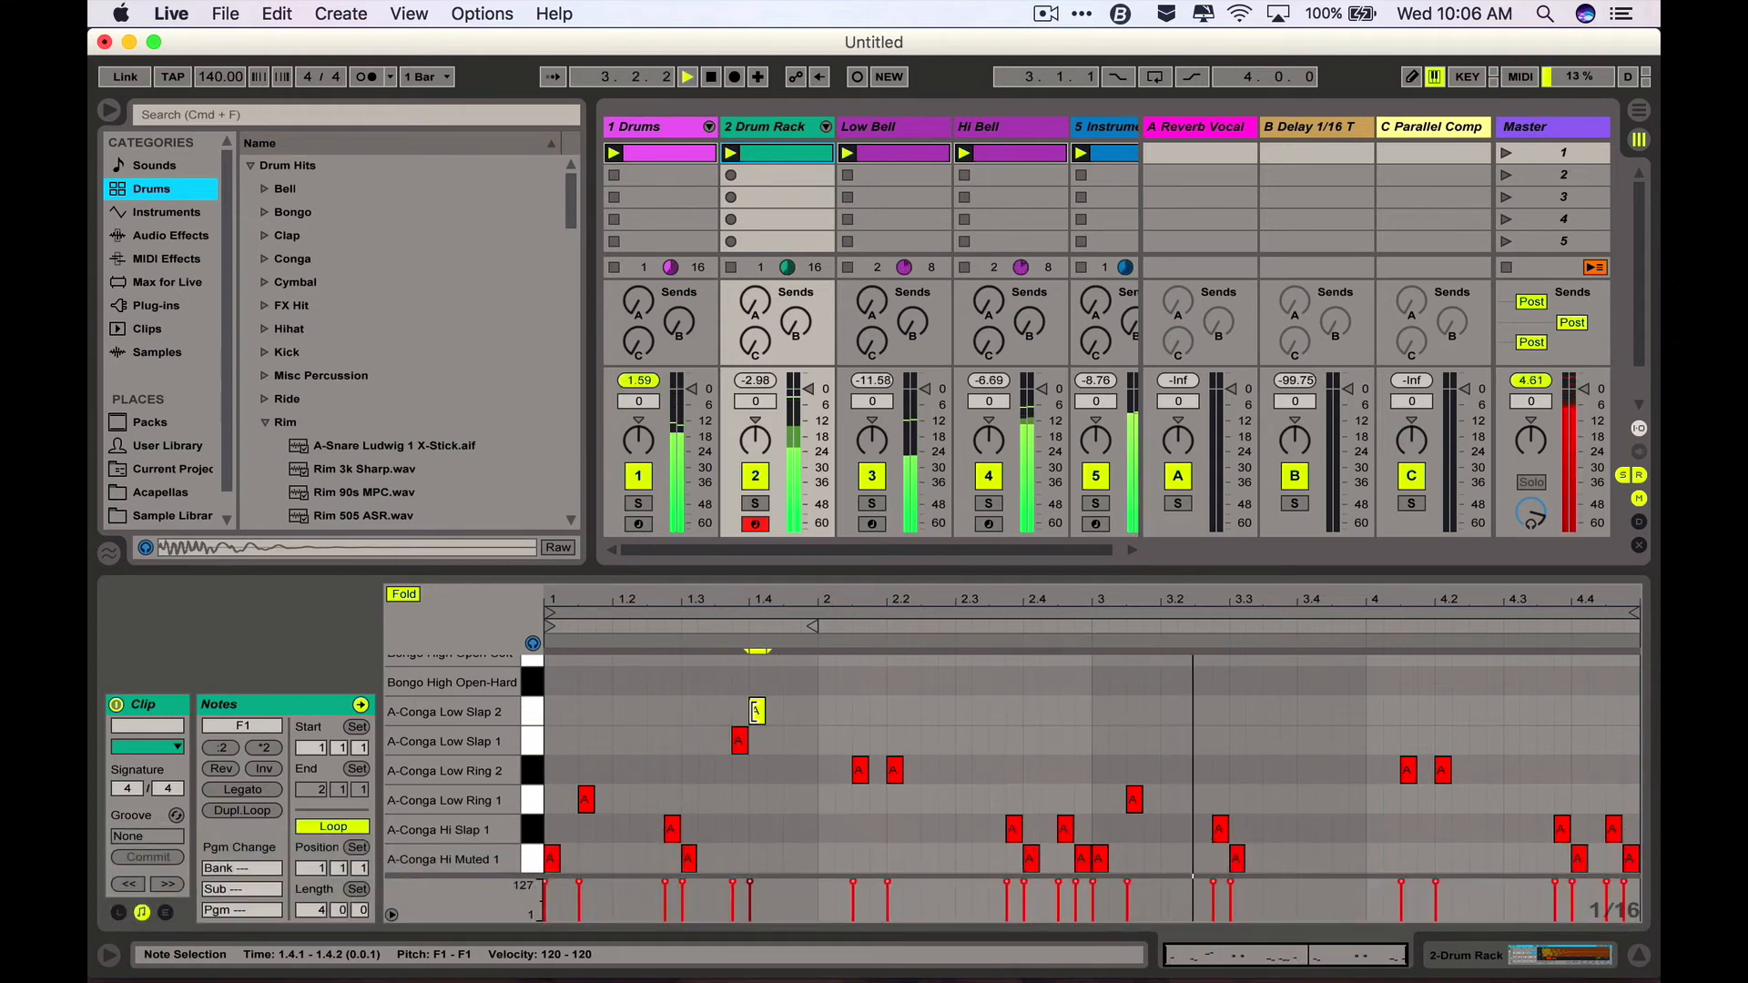
# - Add bongos: High Open-Soft at 1.1.1 and 1.2.4, Low Open-Hard at 1.1.4 and 1.4.3, Low Open-Soft at 1.3.3 and 1.4.2
pyautogui.scroll(3, 757, 712)
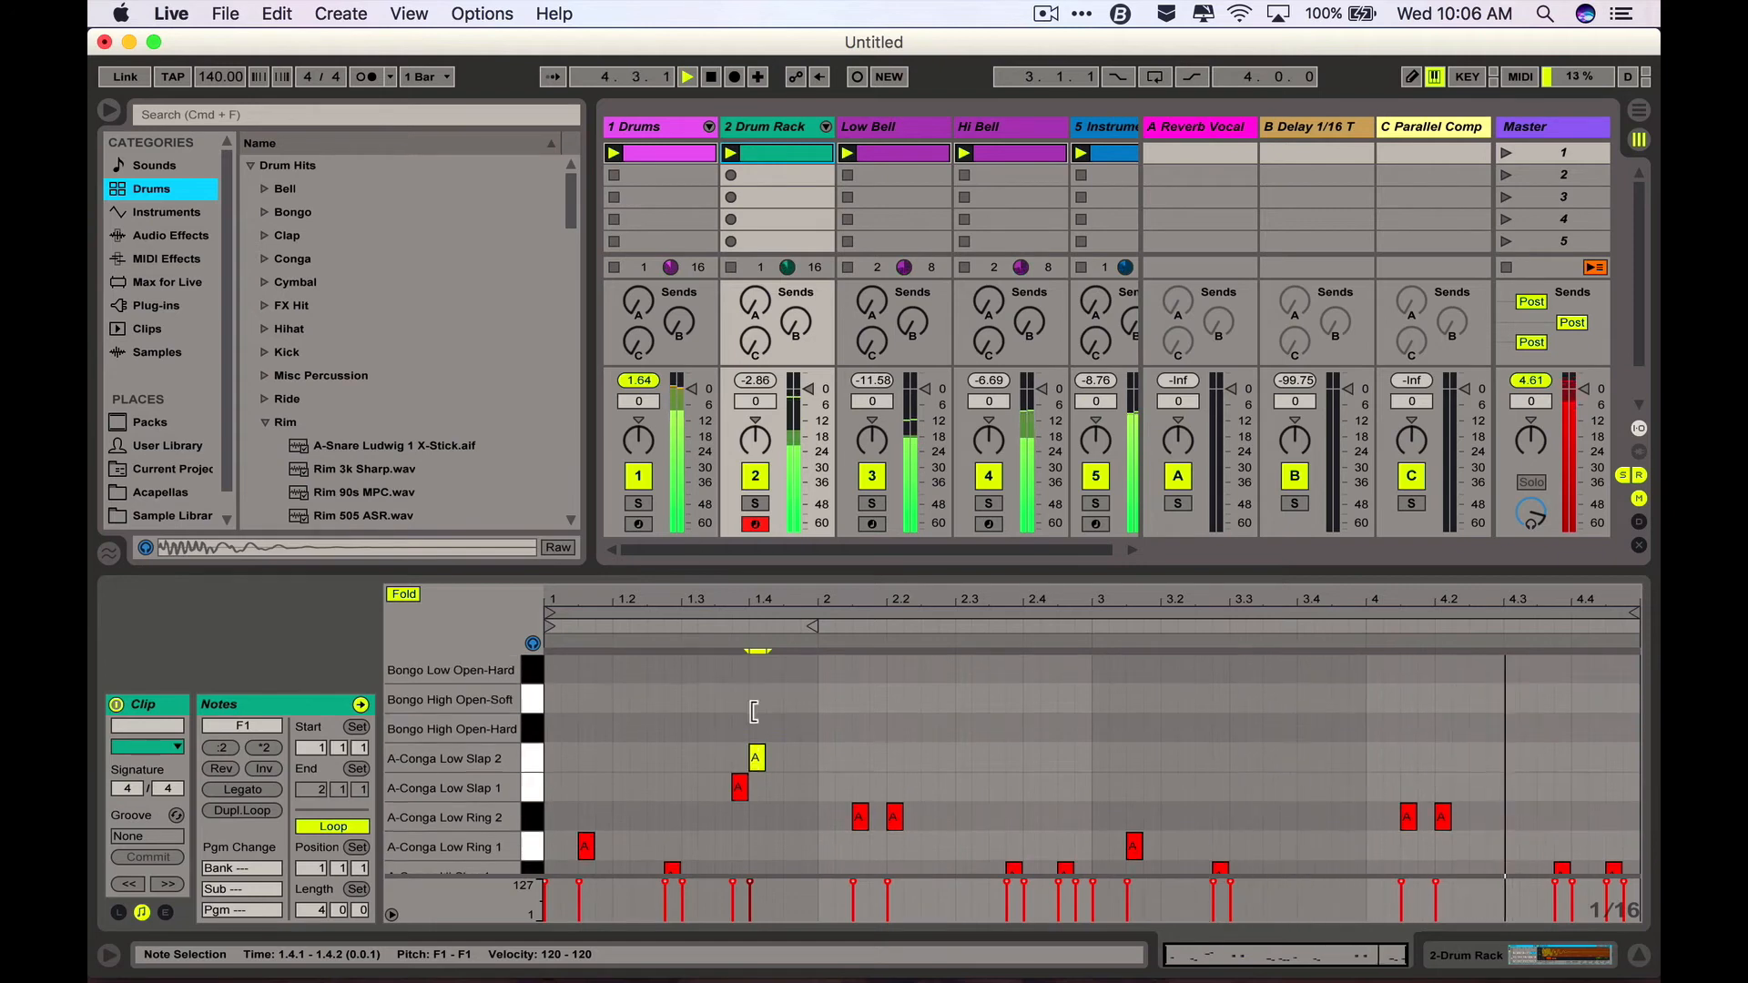
pyautogui.click(539, 792)
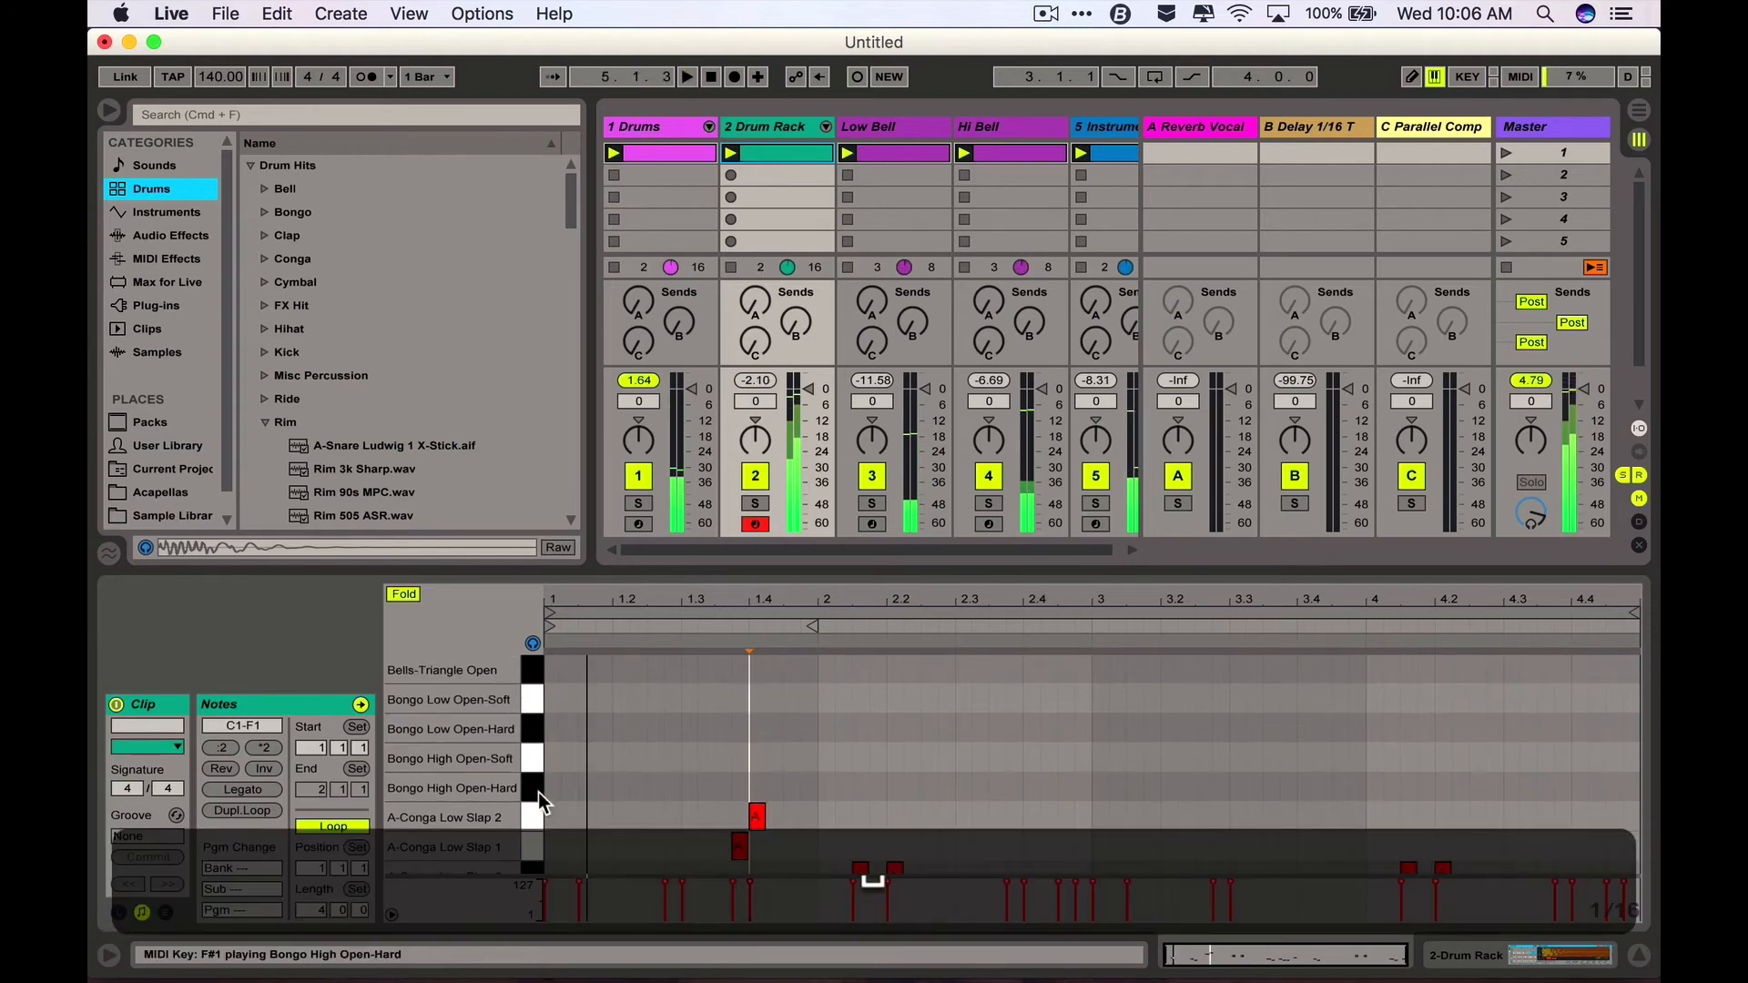
pyautogui.click(533, 762)
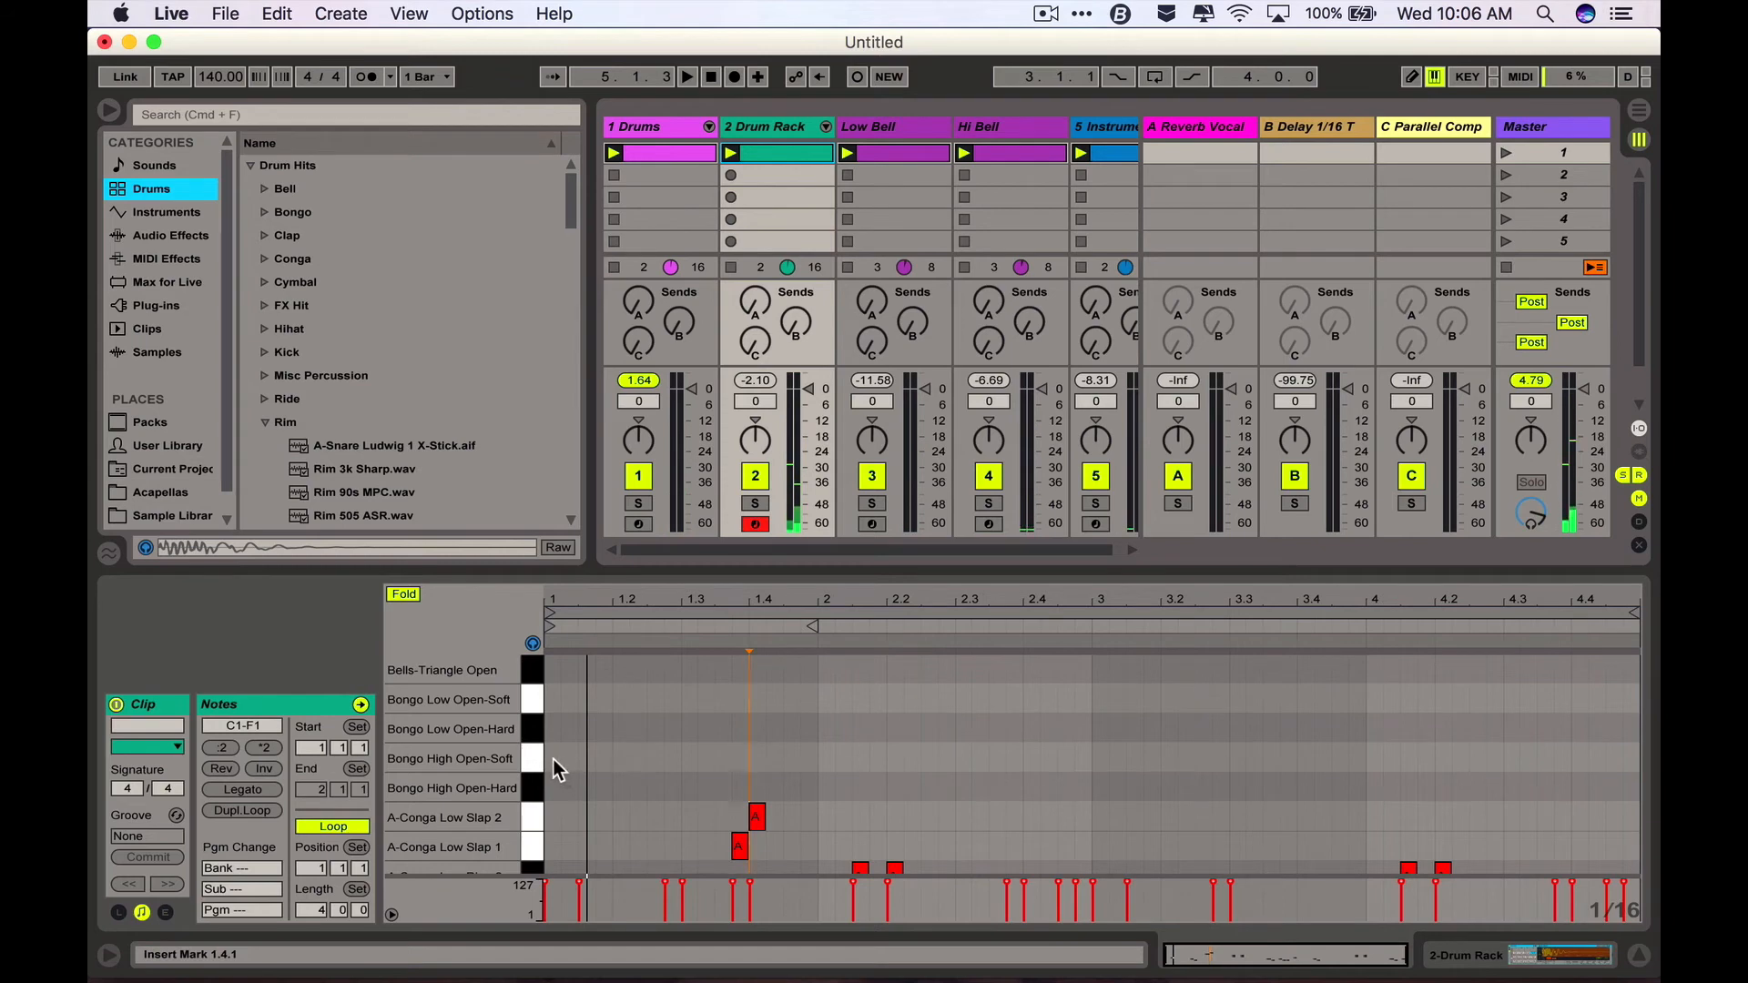
pyautogui.doubleClick(555, 763)
pyautogui.click(596, 740)
pyautogui.doubleClick(599, 728)
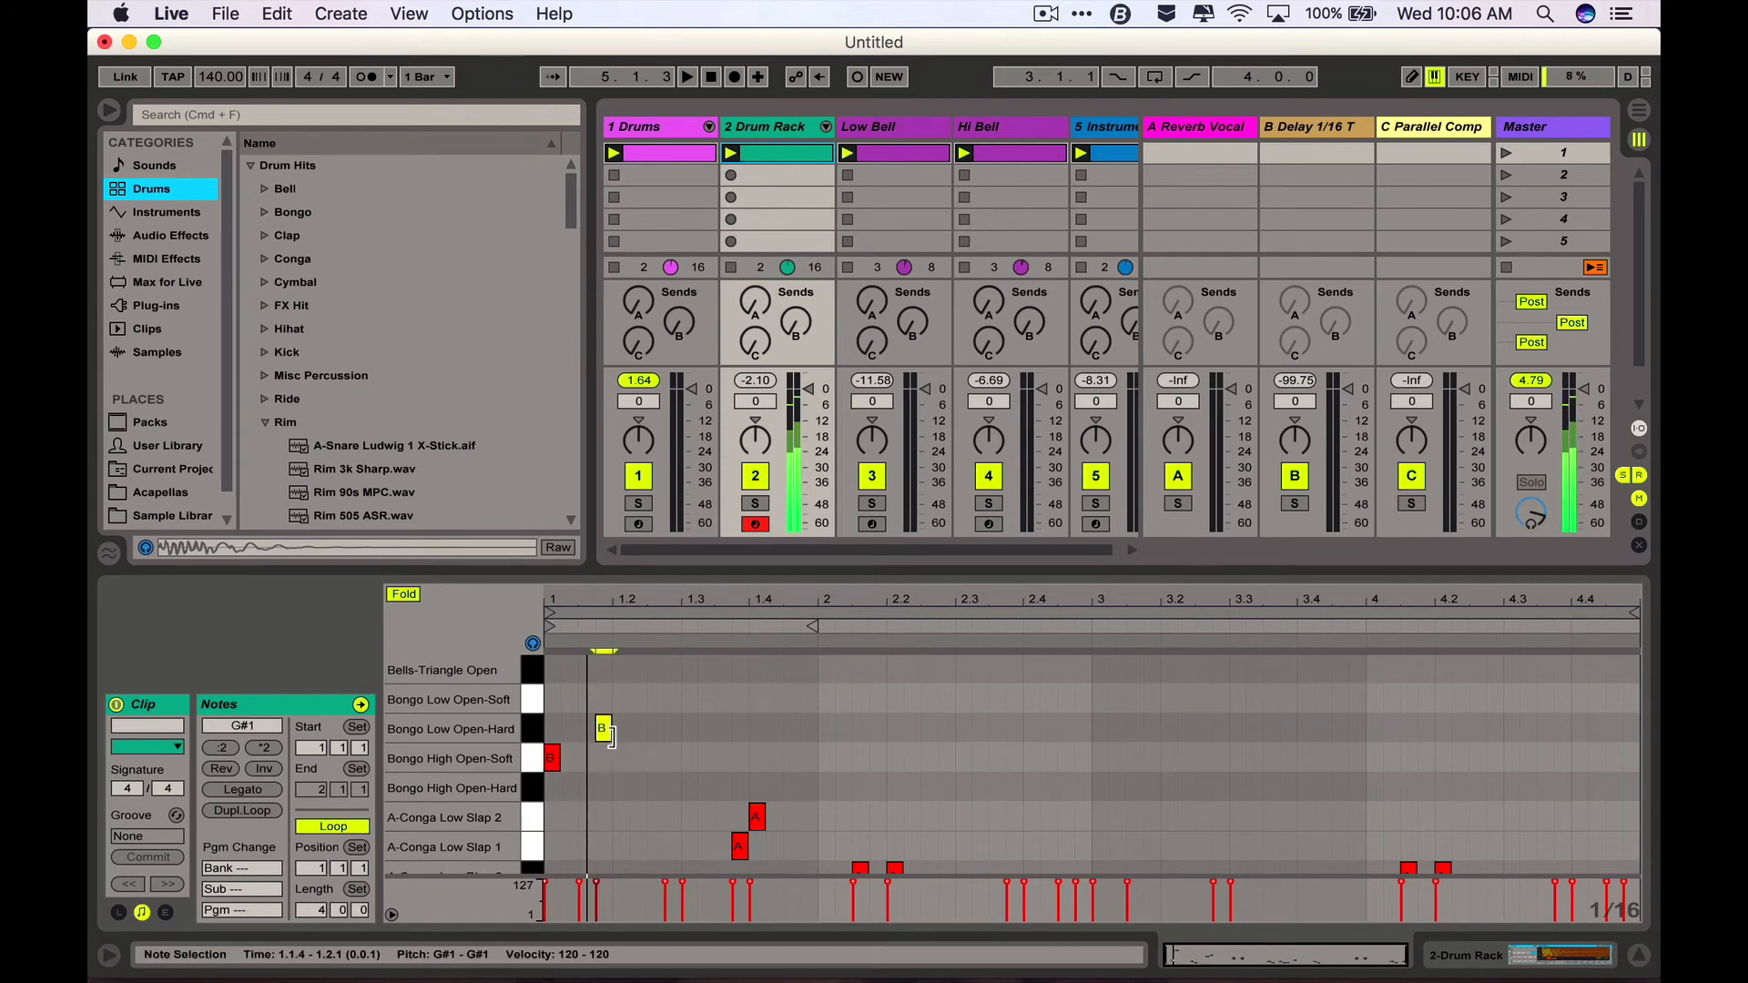
pyautogui.doubleClick(671, 756)
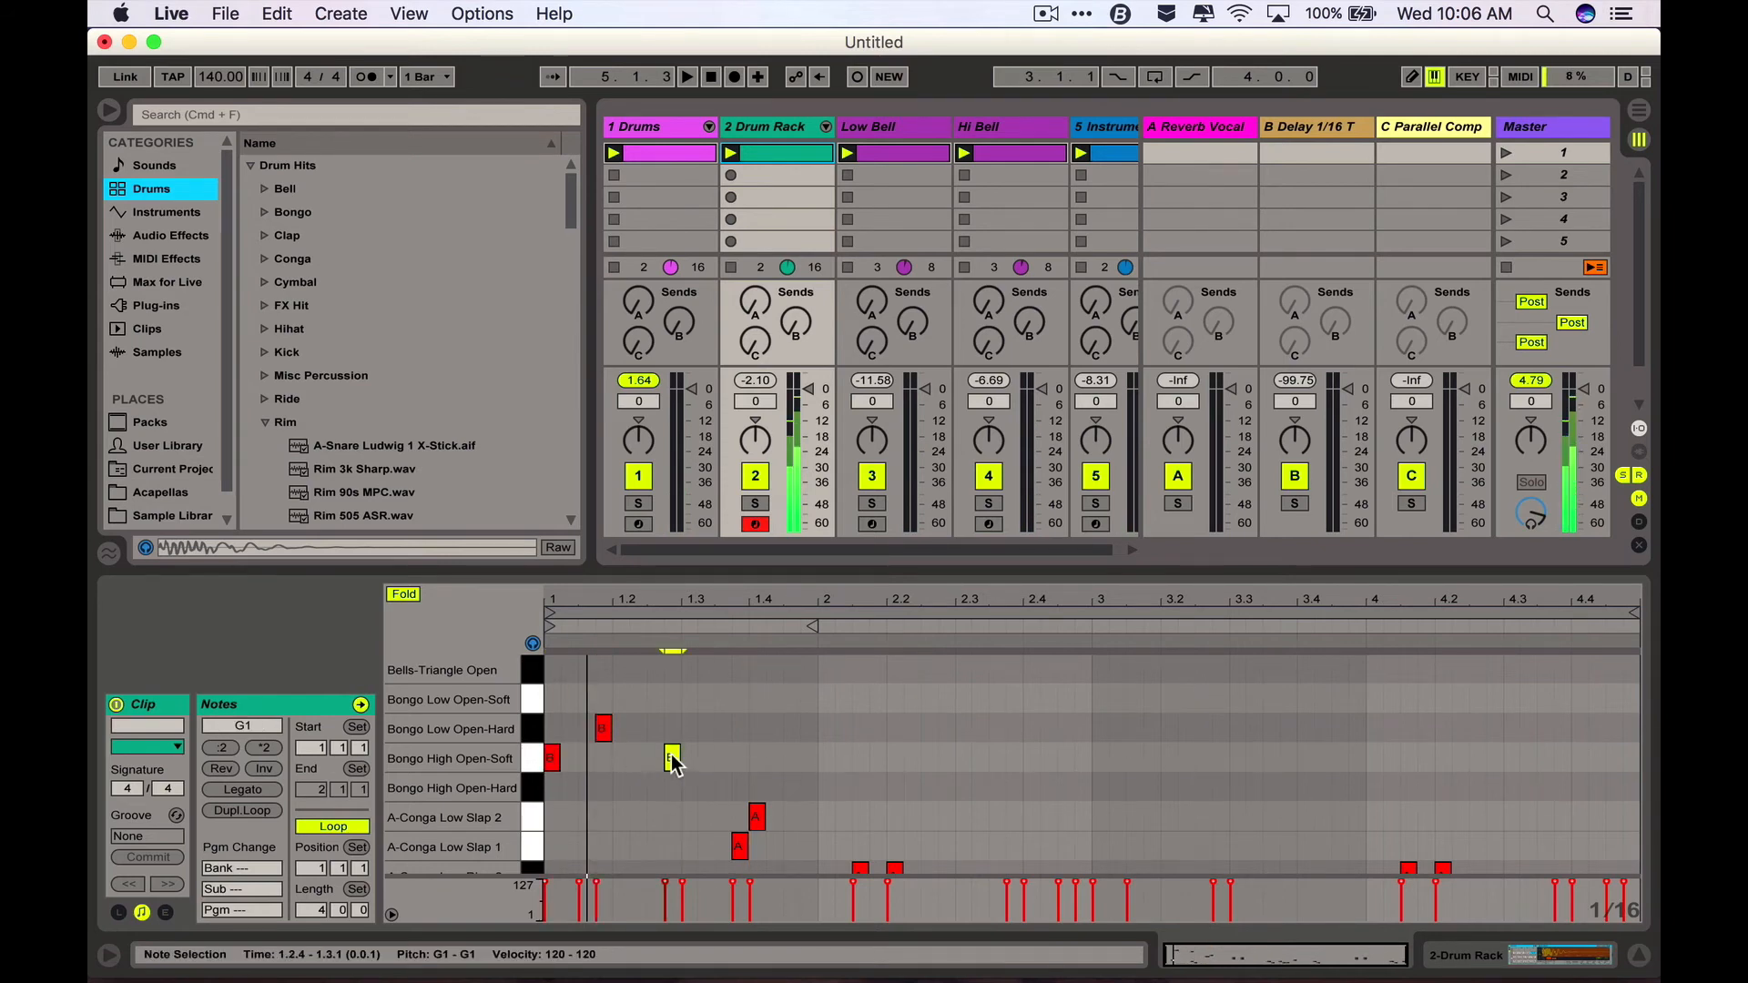
pyautogui.doubleClick(723, 699)
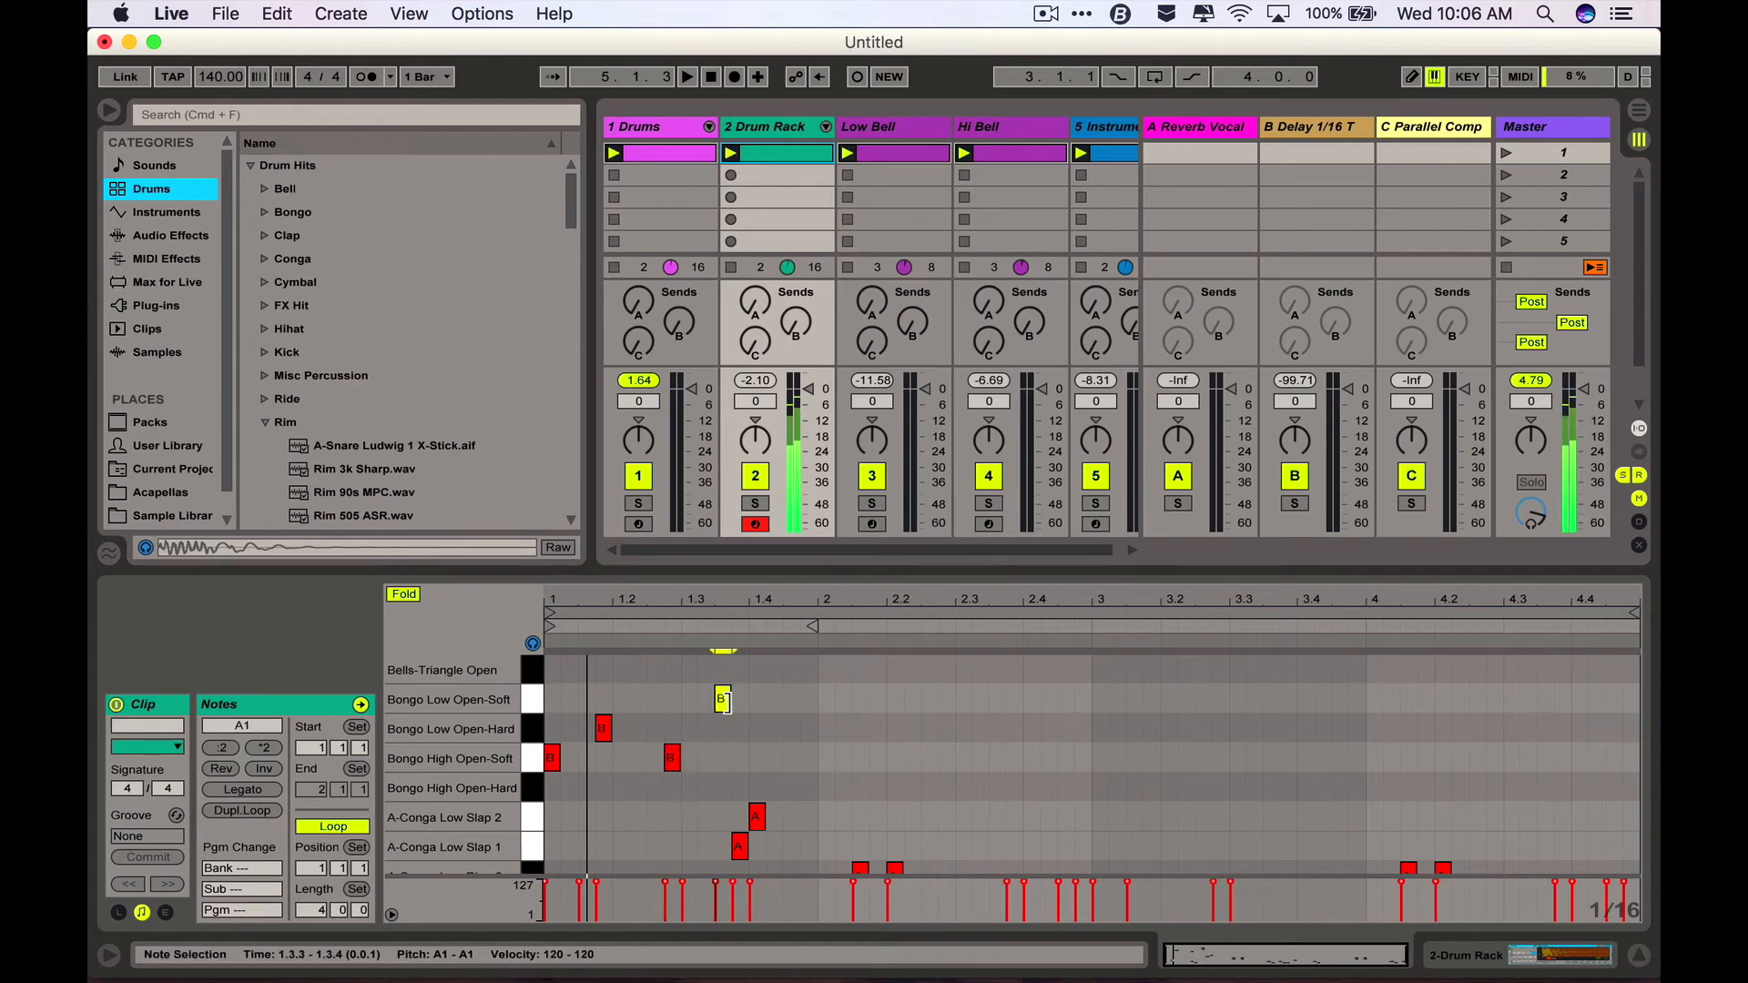
pyautogui.doubleClick(773, 699)
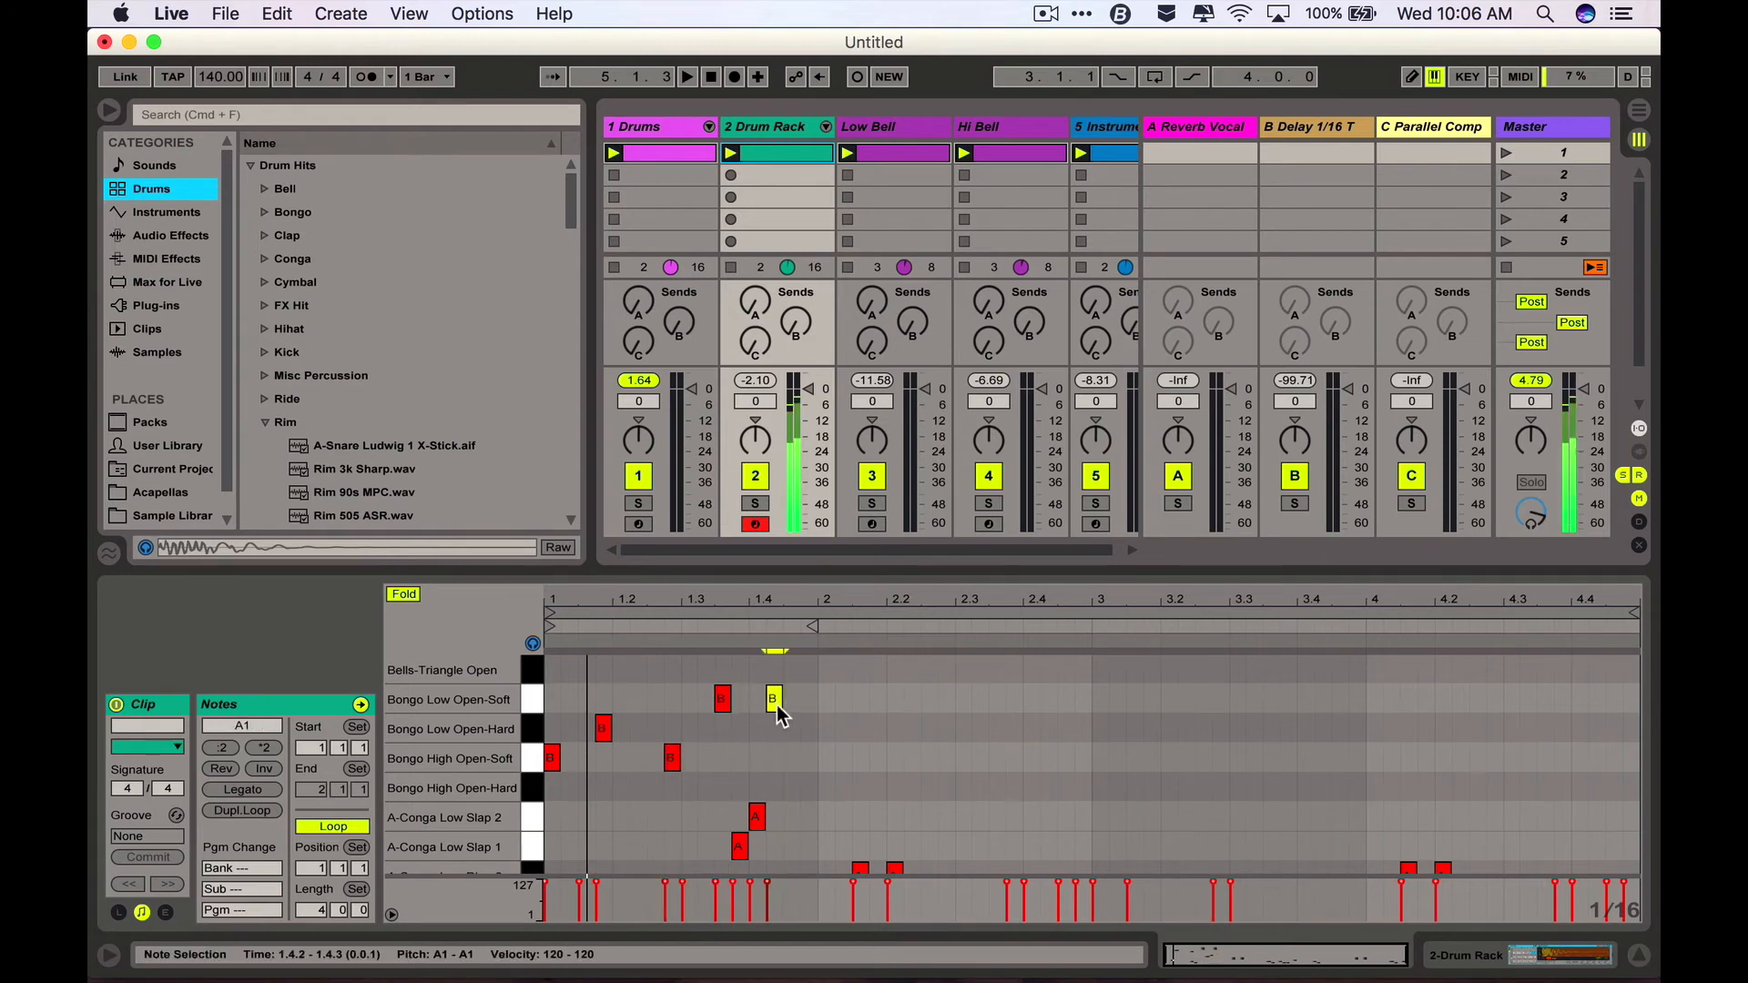
pyautogui.doubleClick(791, 728)
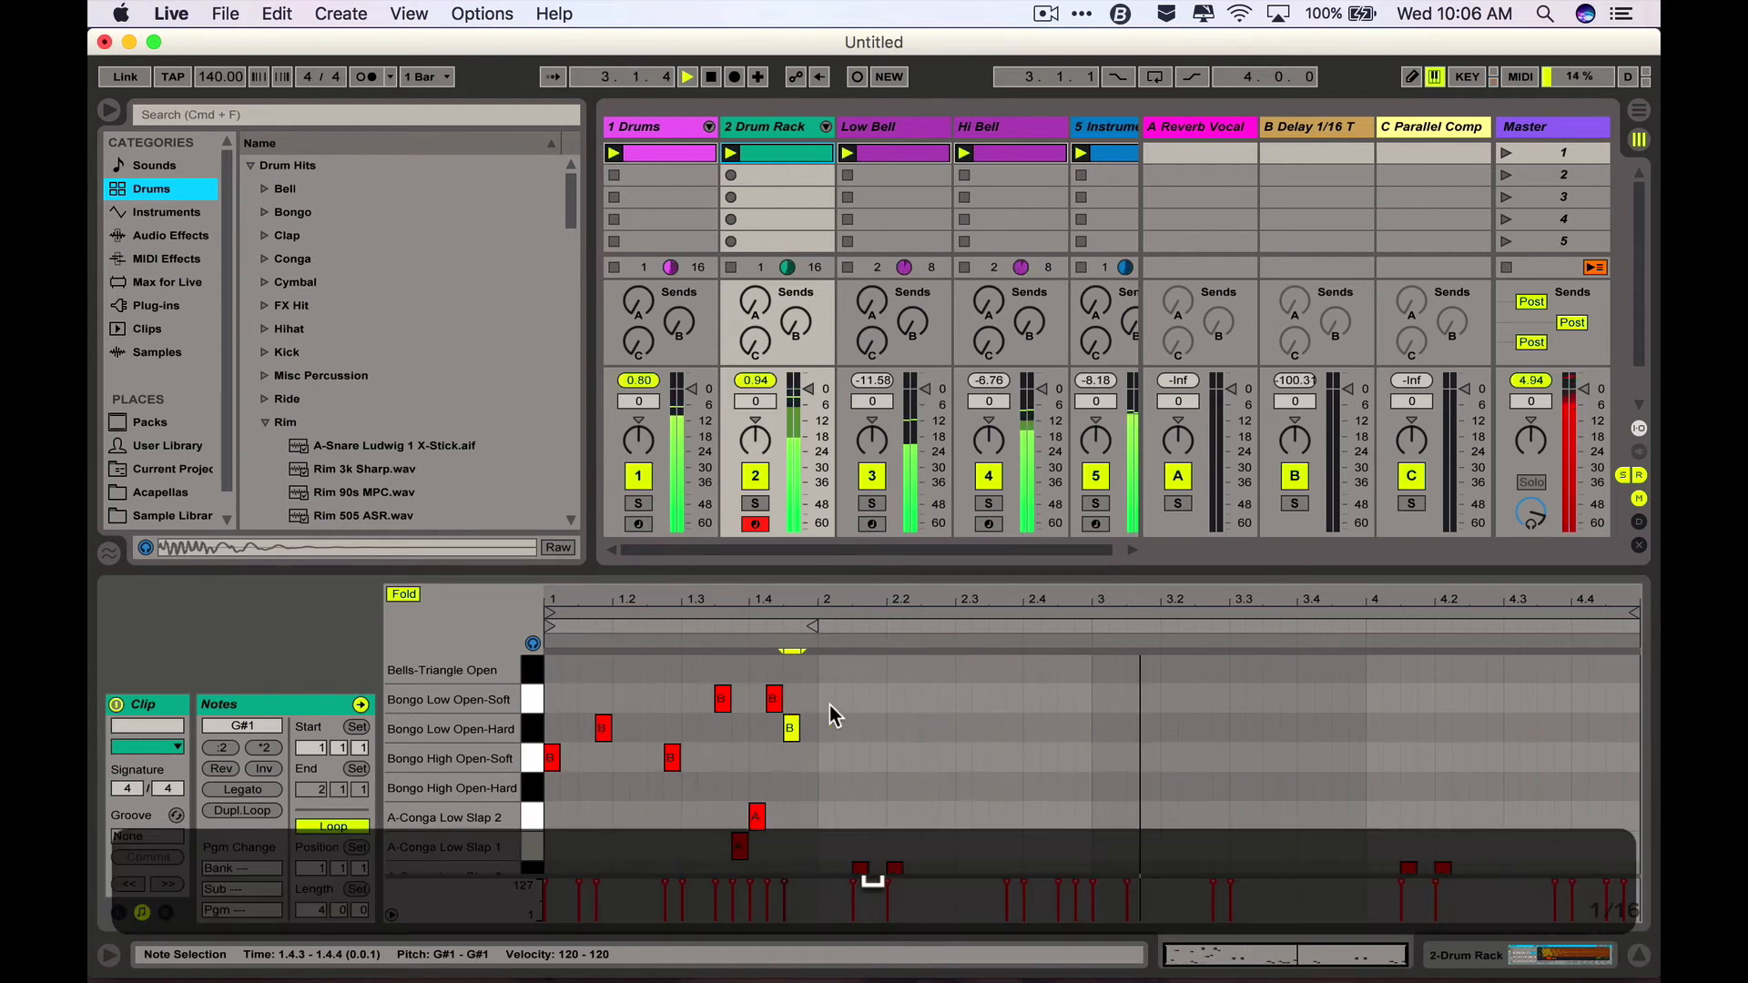
# - Move the six-note bongo pattern from bar 1 to bar 4, starting at 4.1.1, while listening to the beat
pyautogui.press('space')
pyautogui.moveTo(823, 688); pyautogui.dragTo(829, 762)
pyautogui.press('space')
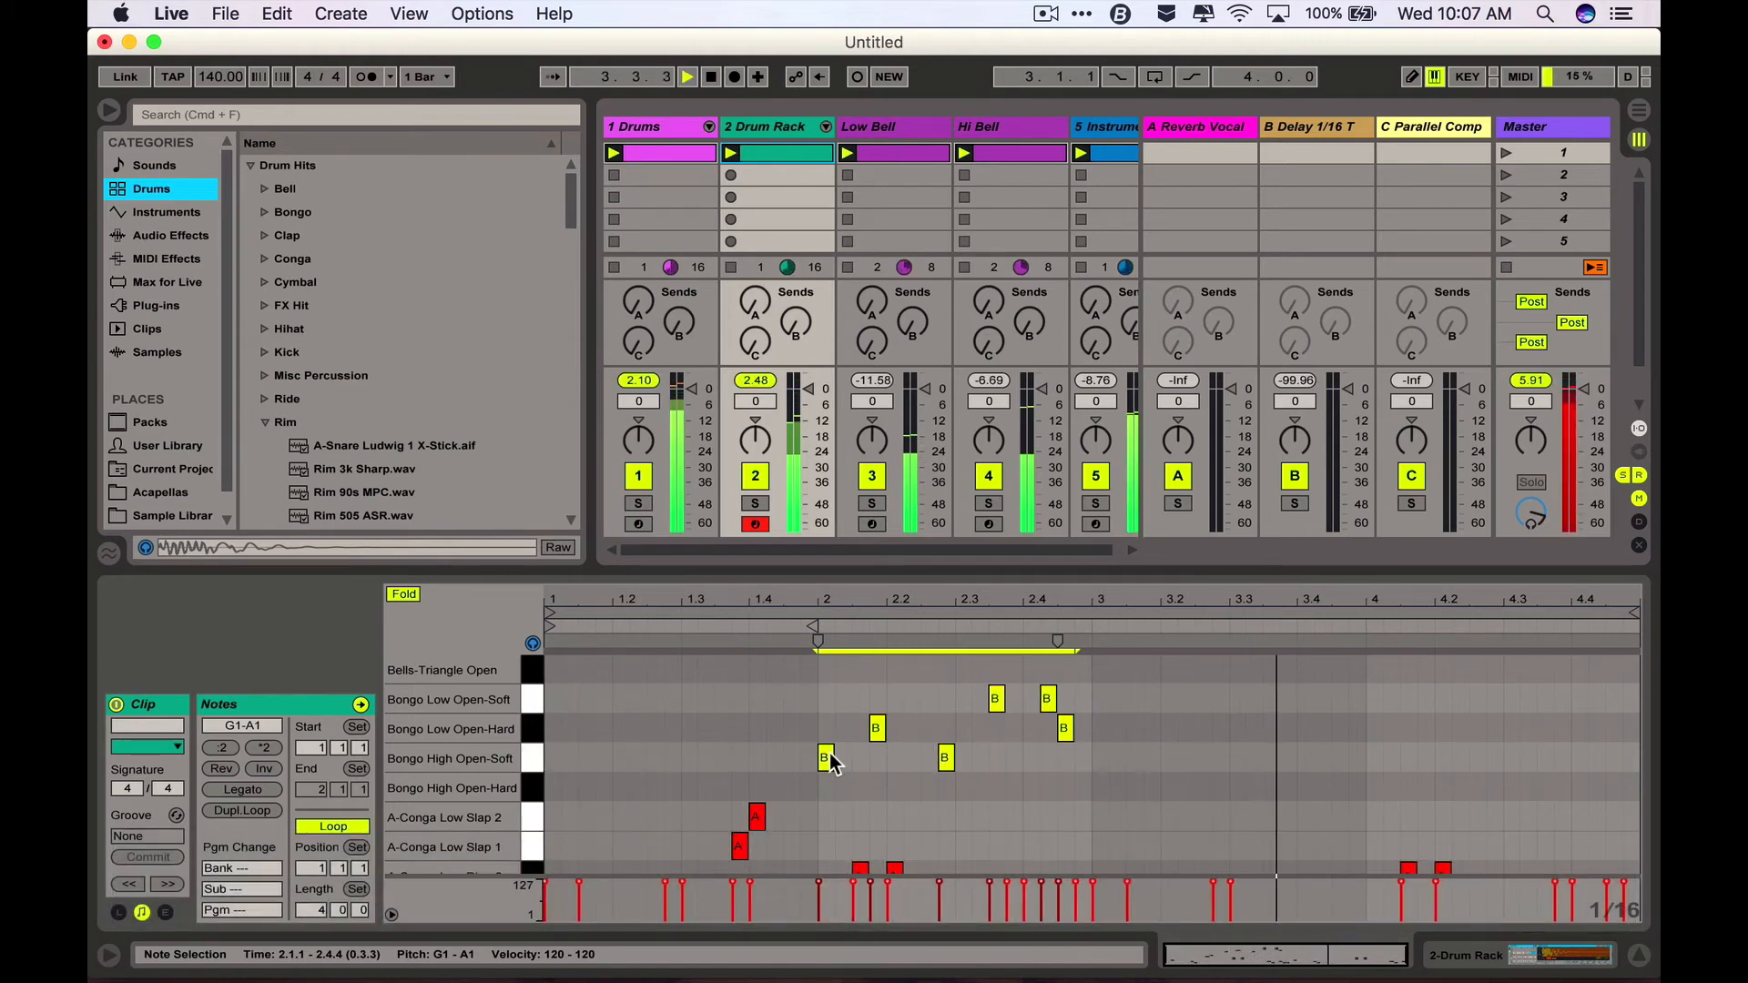
pyautogui.moveTo(829, 763); pyautogui.dragTo(1377, 773)
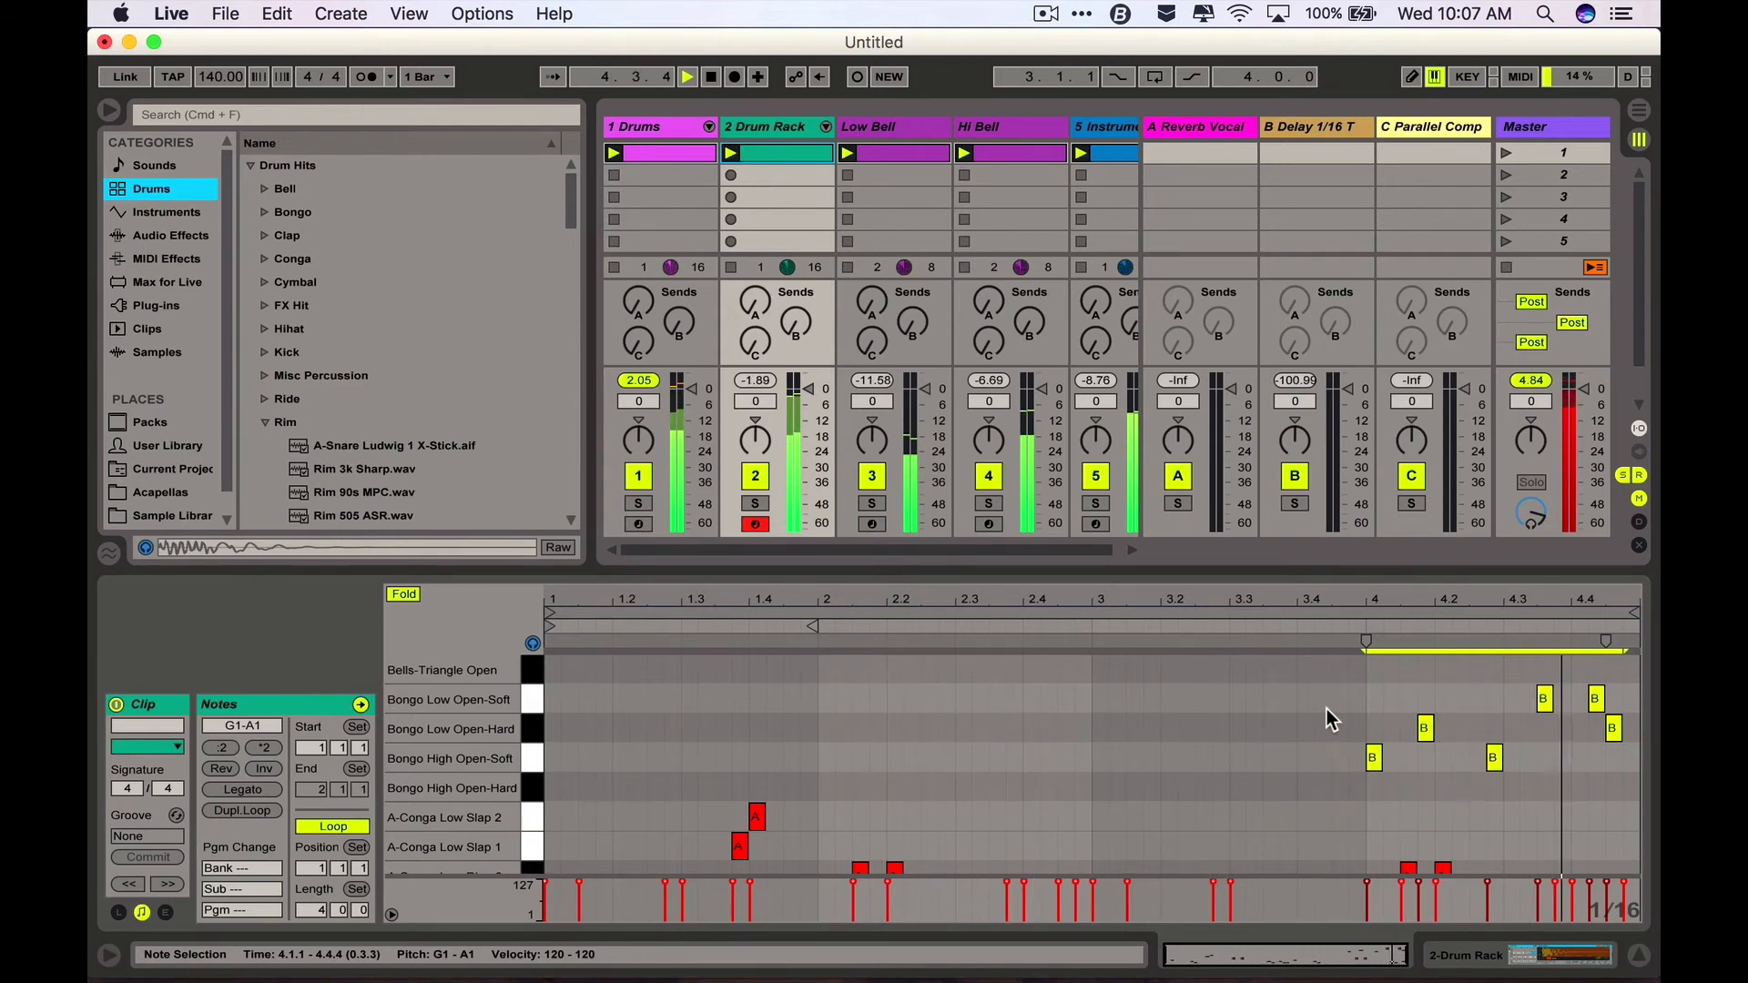
# - Audition the Bells-Triangle Open sound and add triangle hits at 2.3.1 and 4.3.1
pyautogui.scroll(1, 1051, 724)
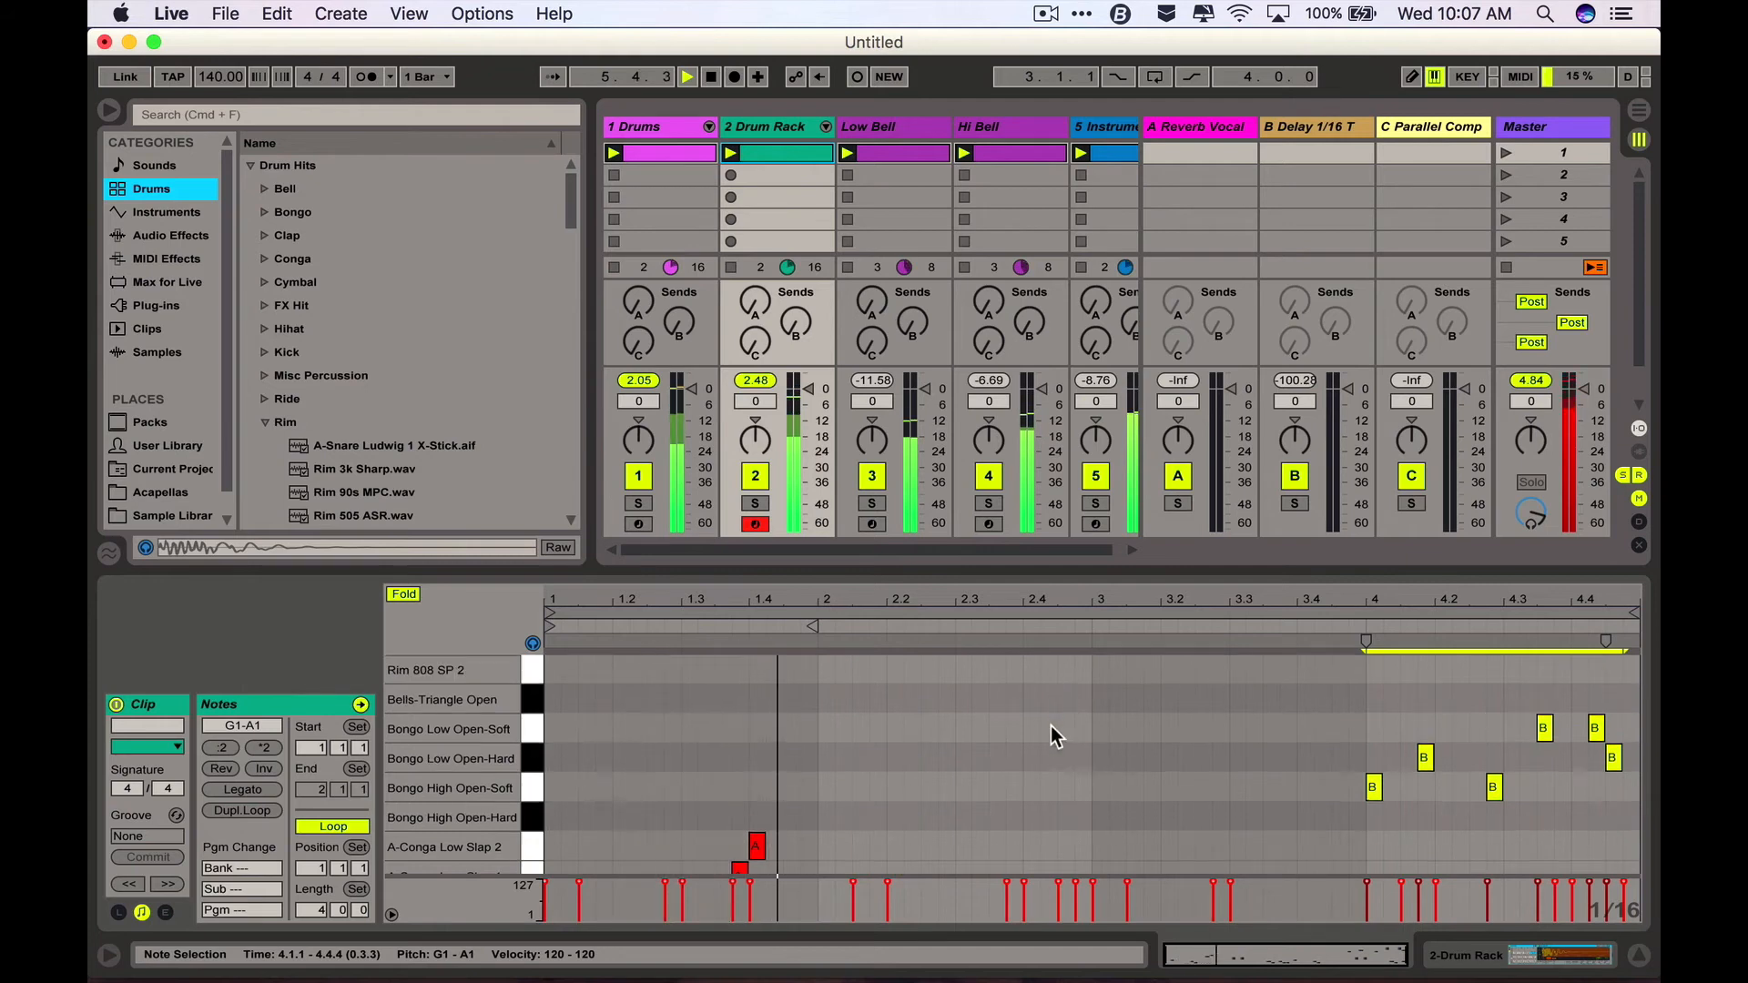
pyautogui.press('space')
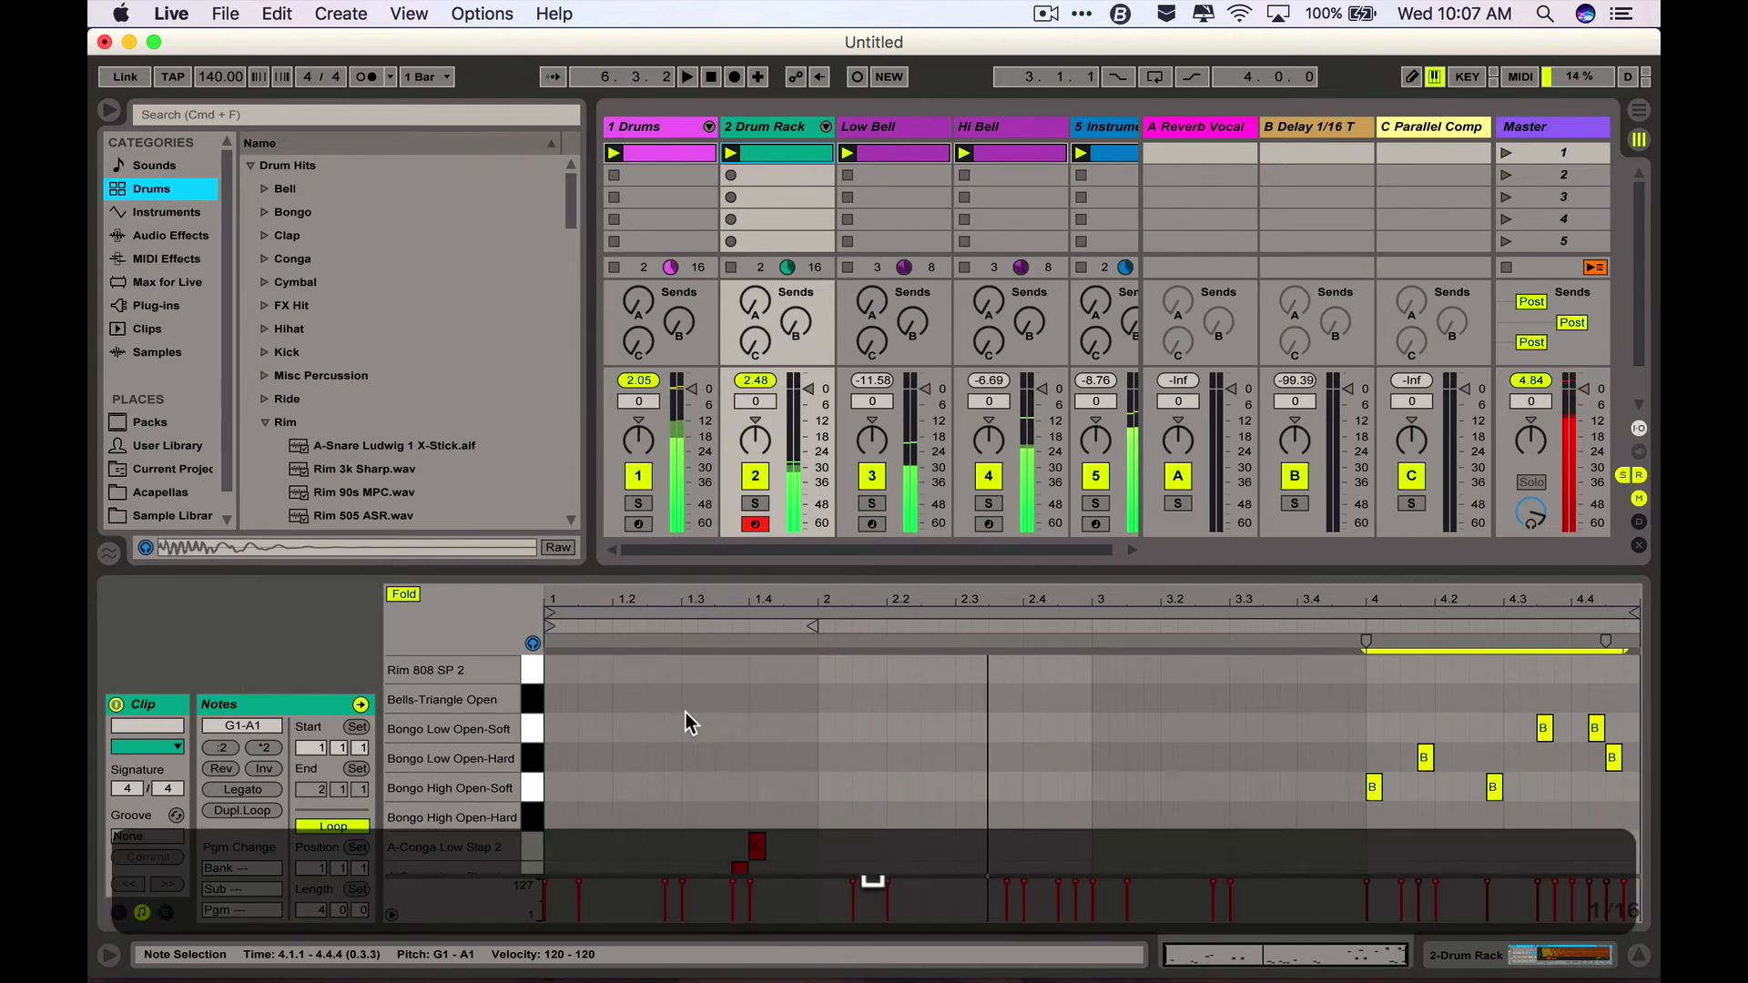
pyautogui.click(535, 697)
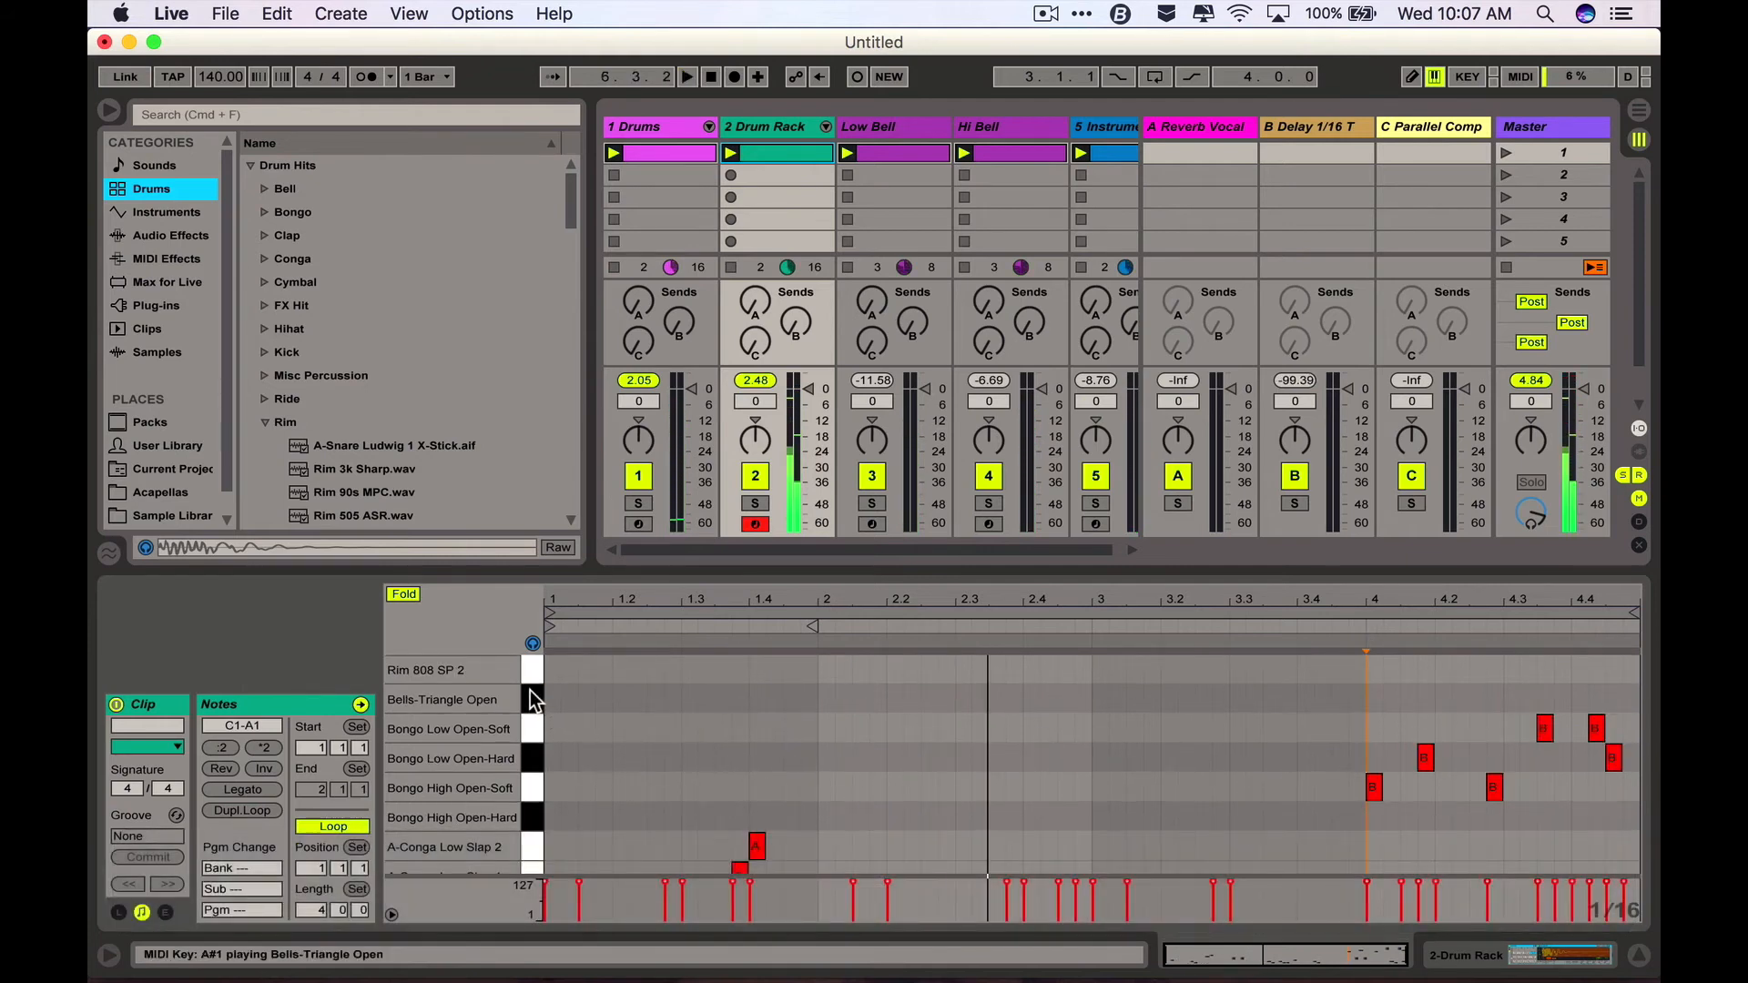
pyautogui.doubleClick(967, 705)
pyautogui.doubleClick(1512, 697)
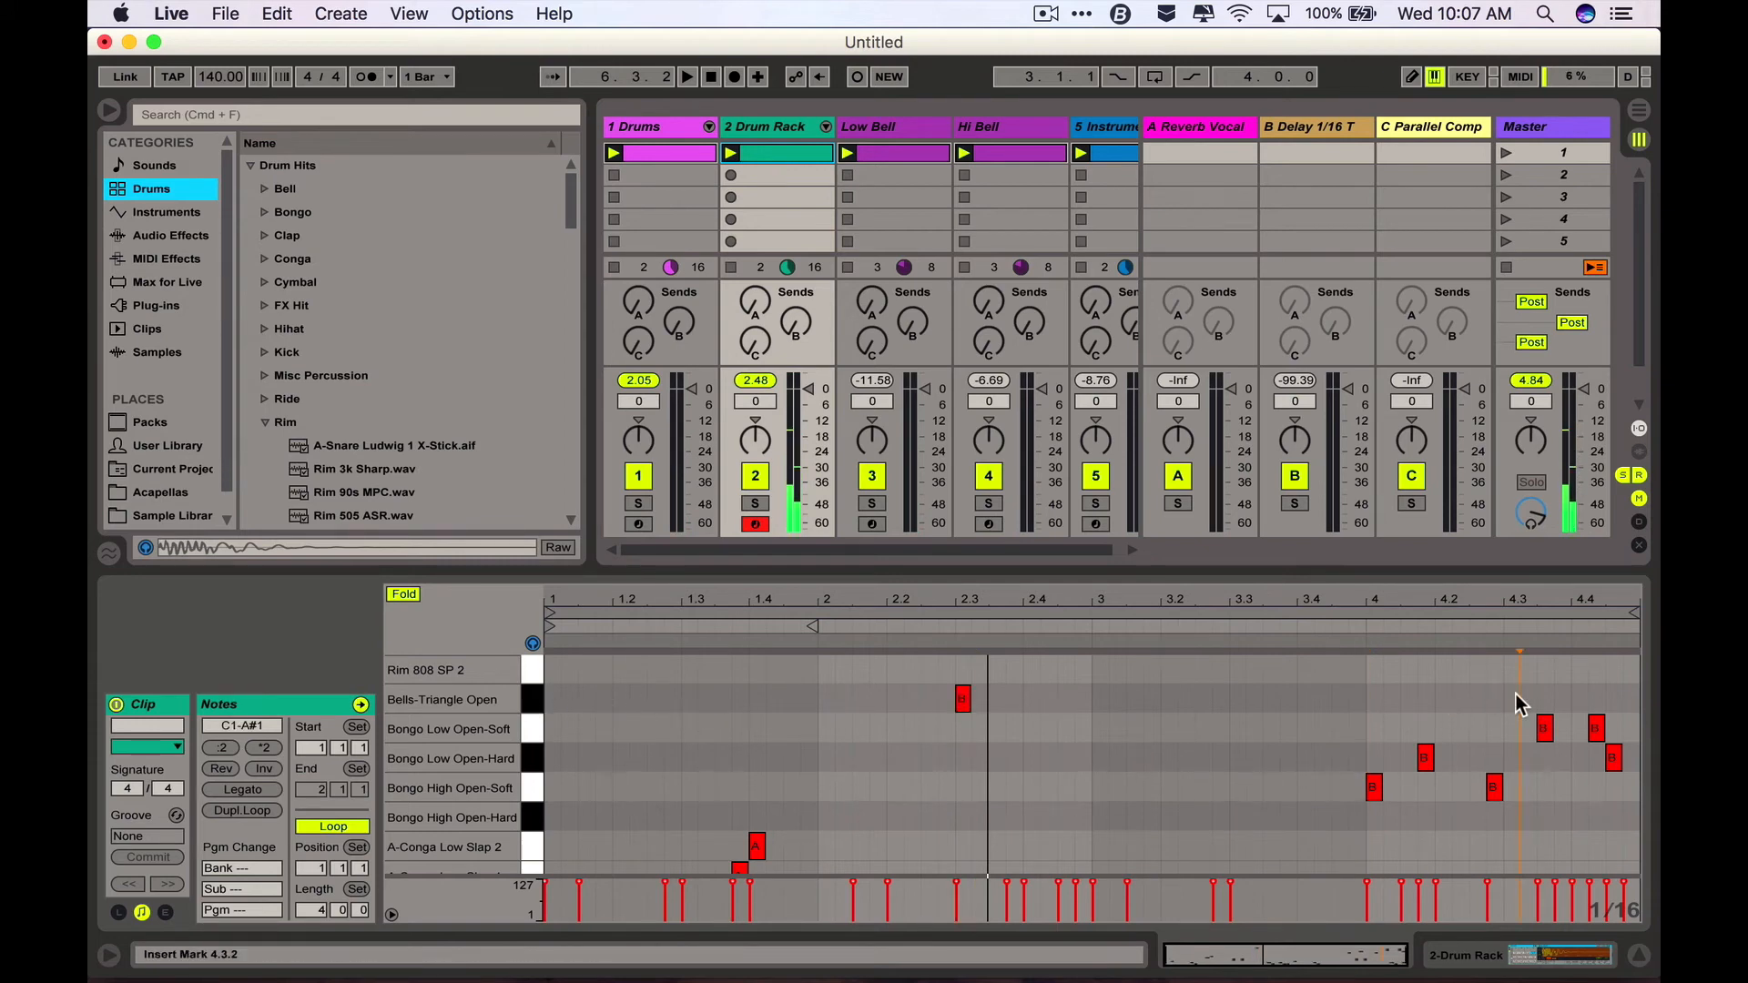
# - Audition Rim 808 SP 2 and add rim hits at 1.4.3, 1.4.4, 2.4.3 and 2.4.4
pyautogui.click(530, 668)
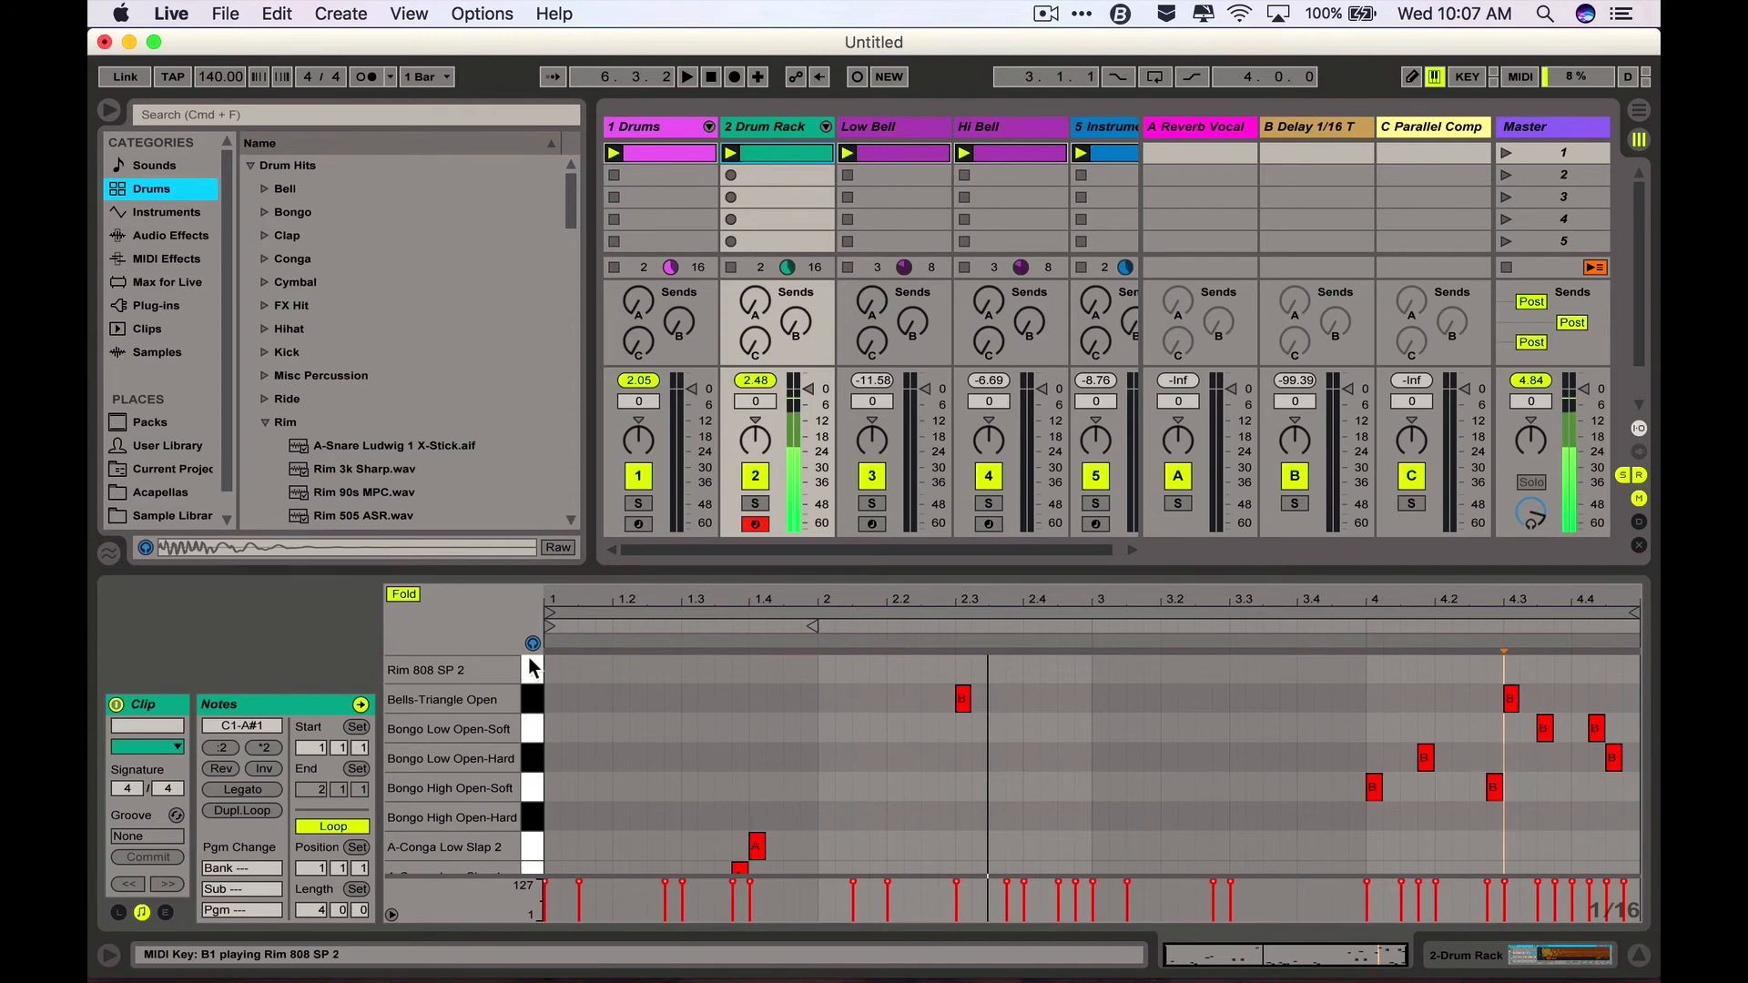
pyautogui.press('space')
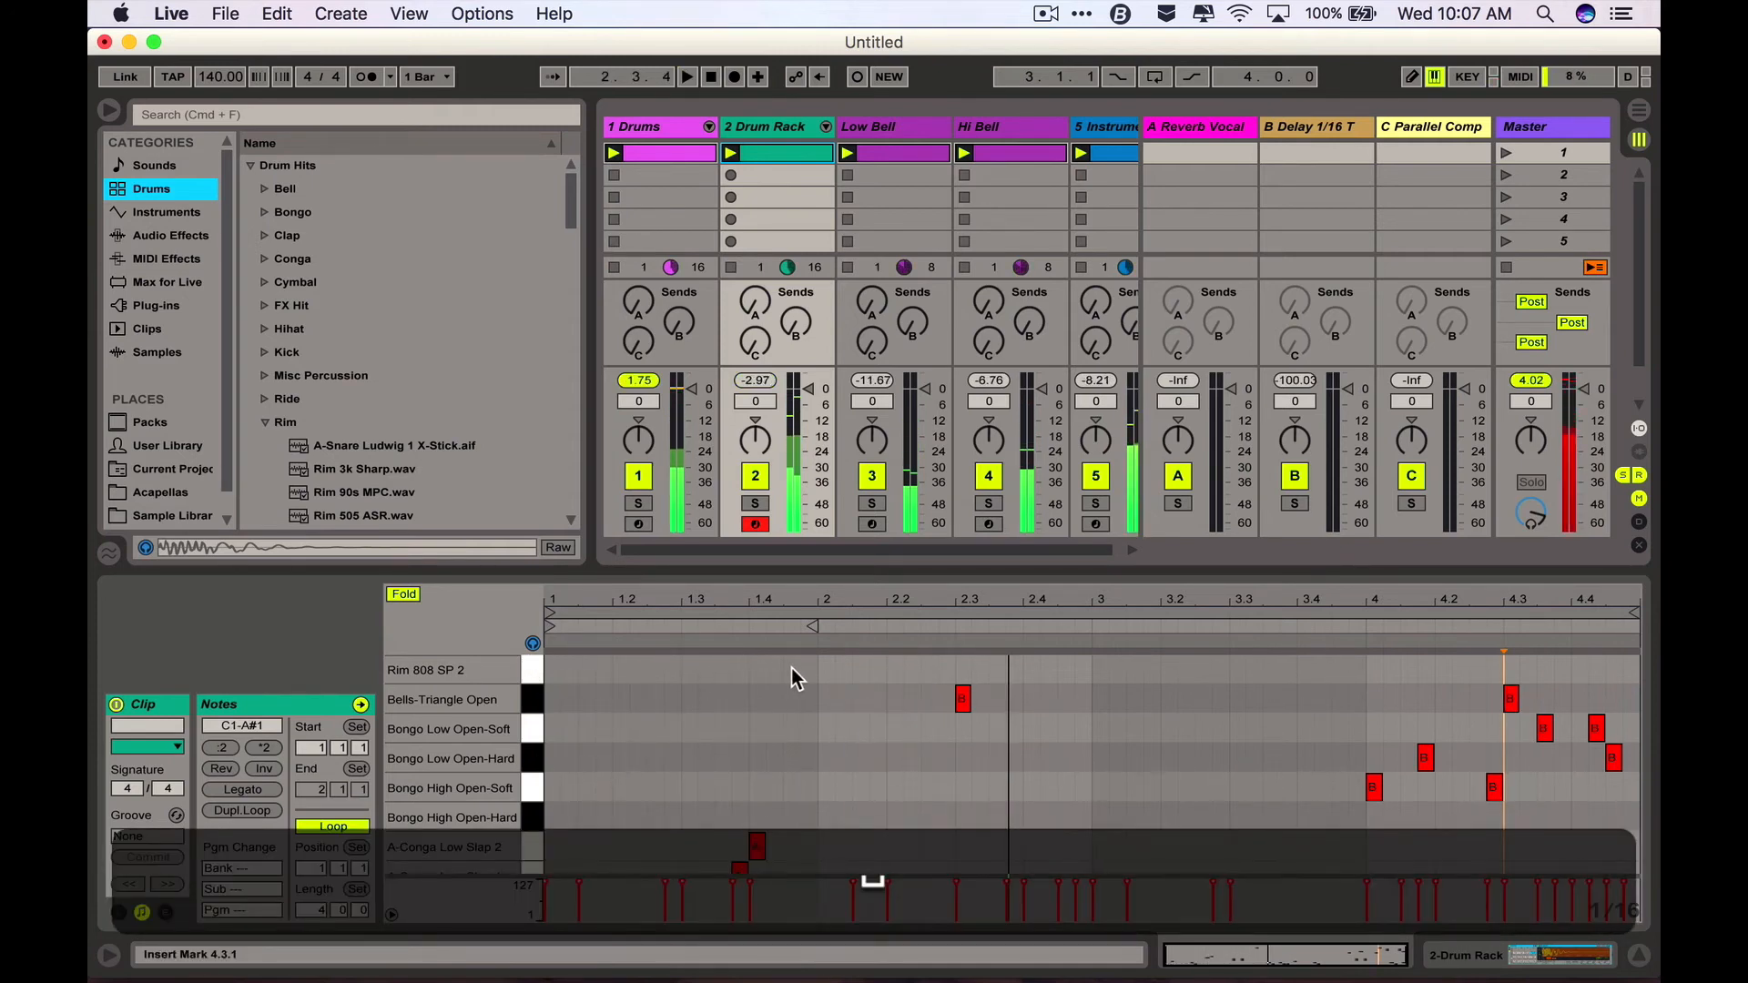
pyautogui.doubleClick(790, 669)
pyautogui.doubleClick(812, 669)
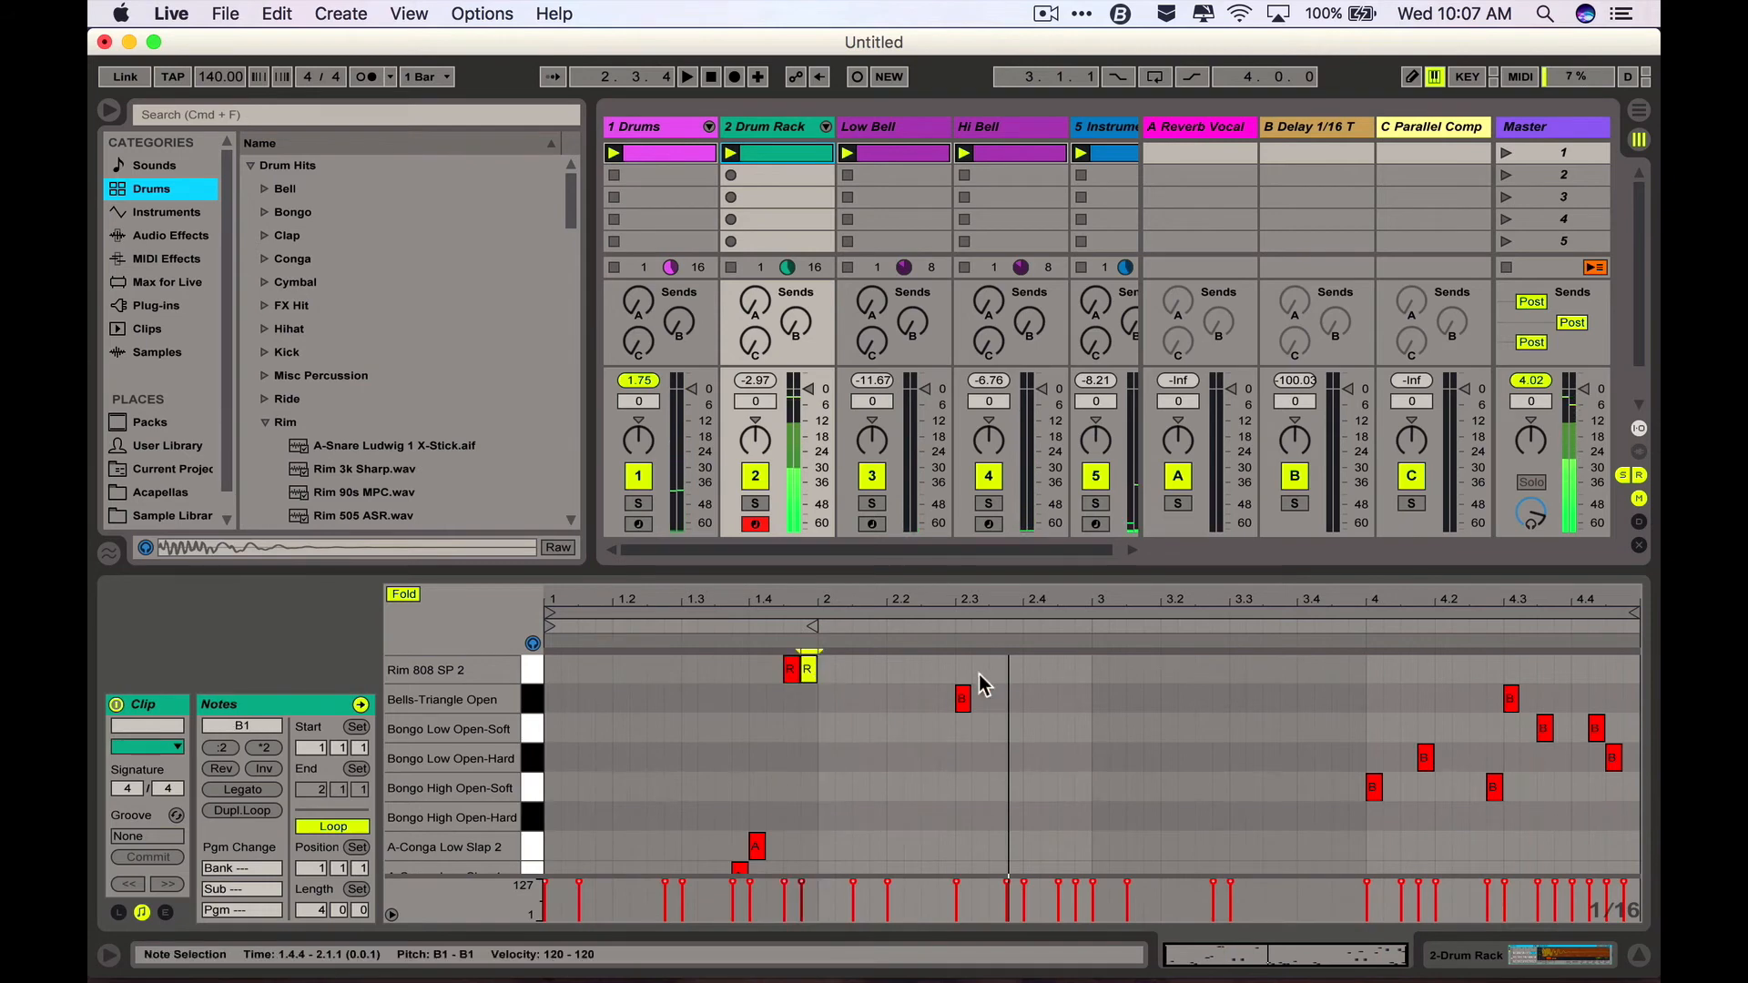
pyautogui.doubleClick(1065, 670)
pyautogui.doubleClick(1083, 670)
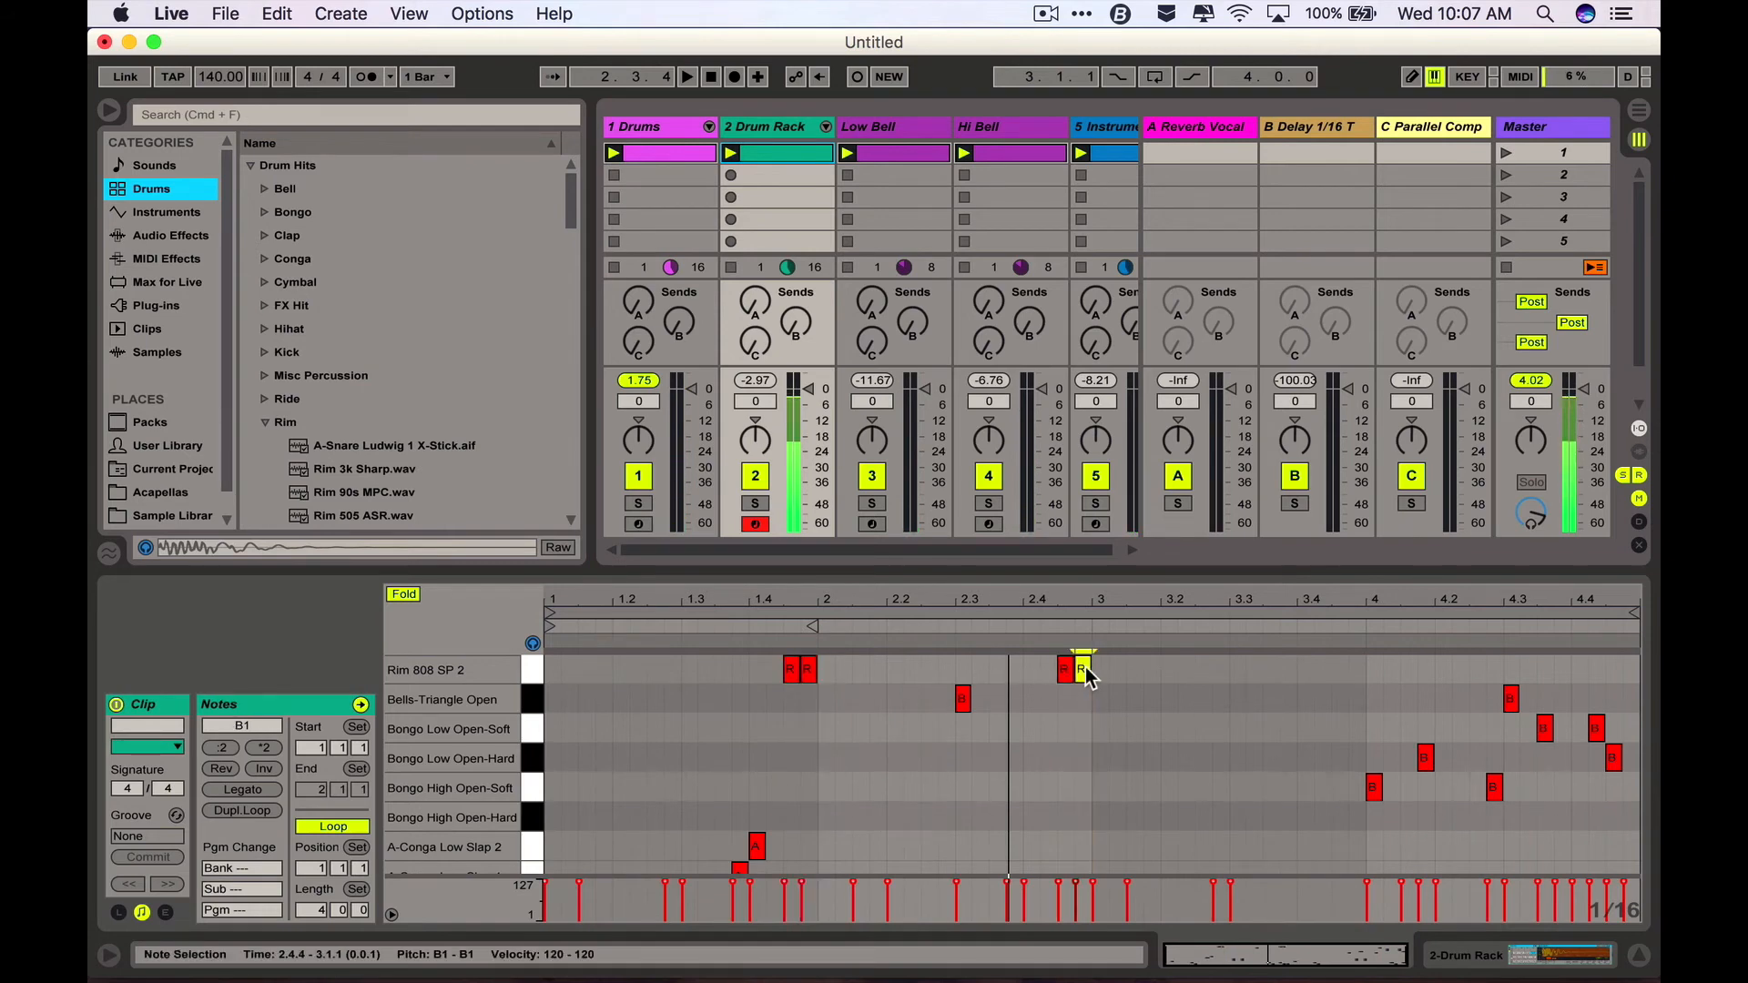
# - Add rim hits on Rim 808 SP 2 at 3.4.3 and 3.4.4 and review the percussion pattern
pyautogui.doubleClick(1339, 671)
pyautogui.doubleClick(1357, 670)
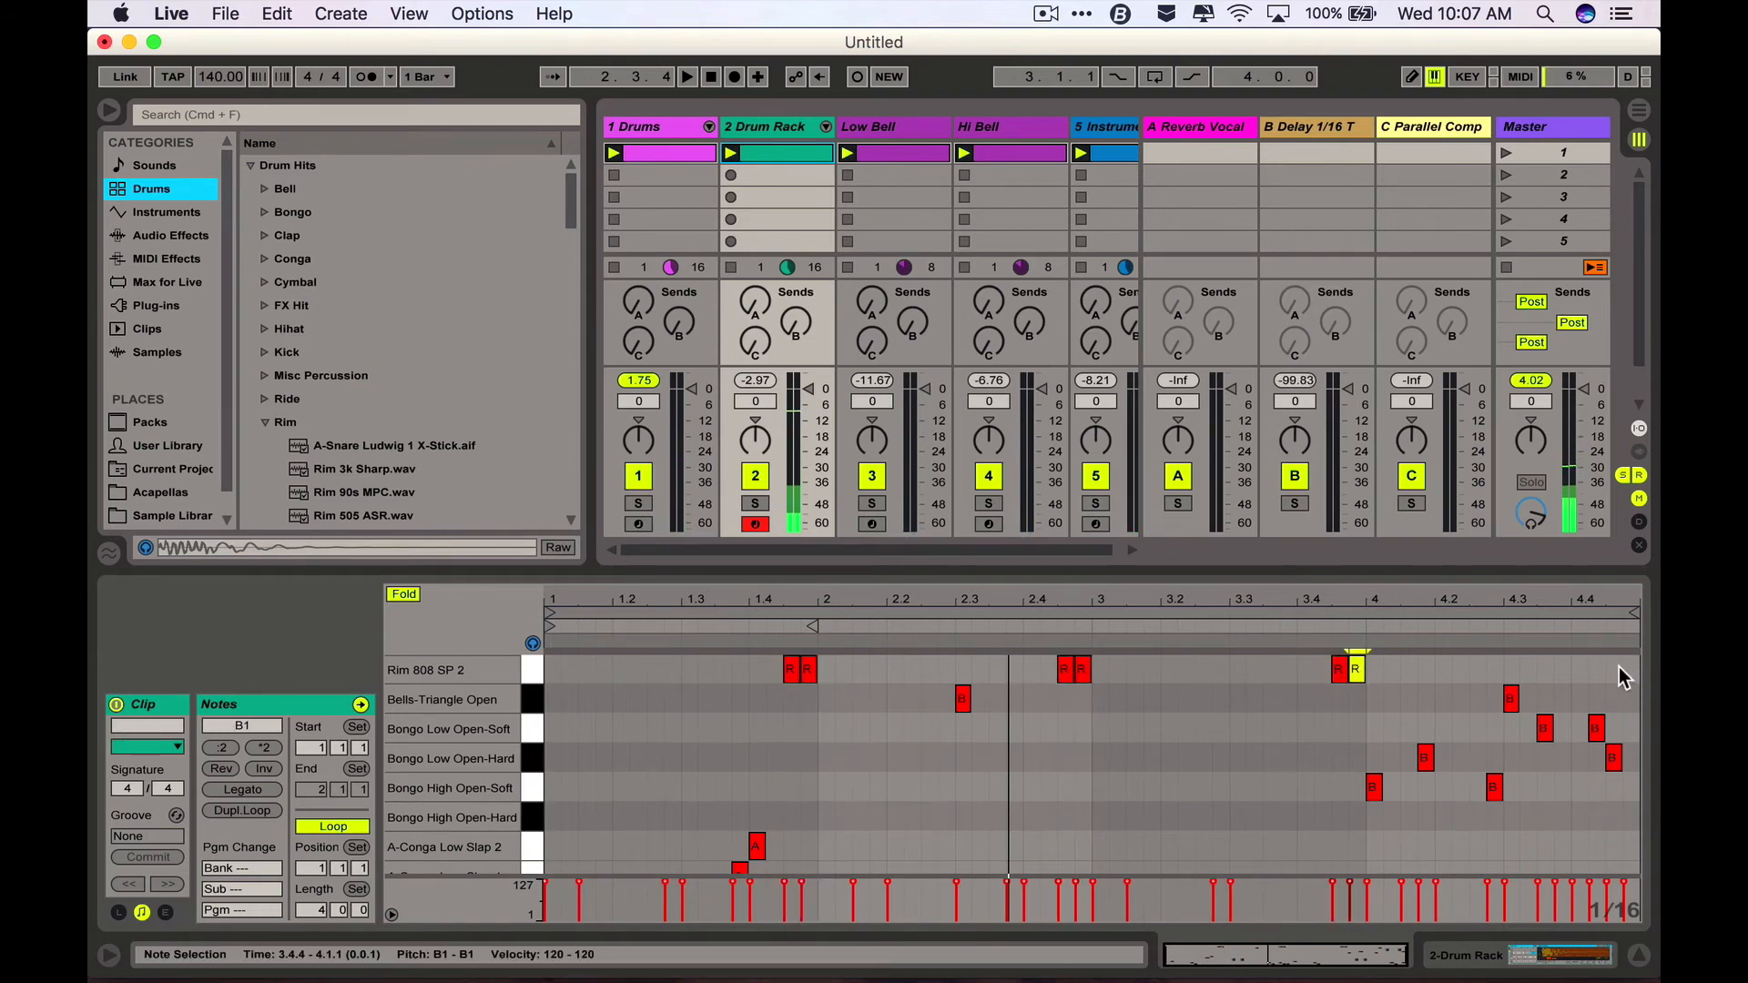
pyautogui.scroll(-4, 1458, 709)
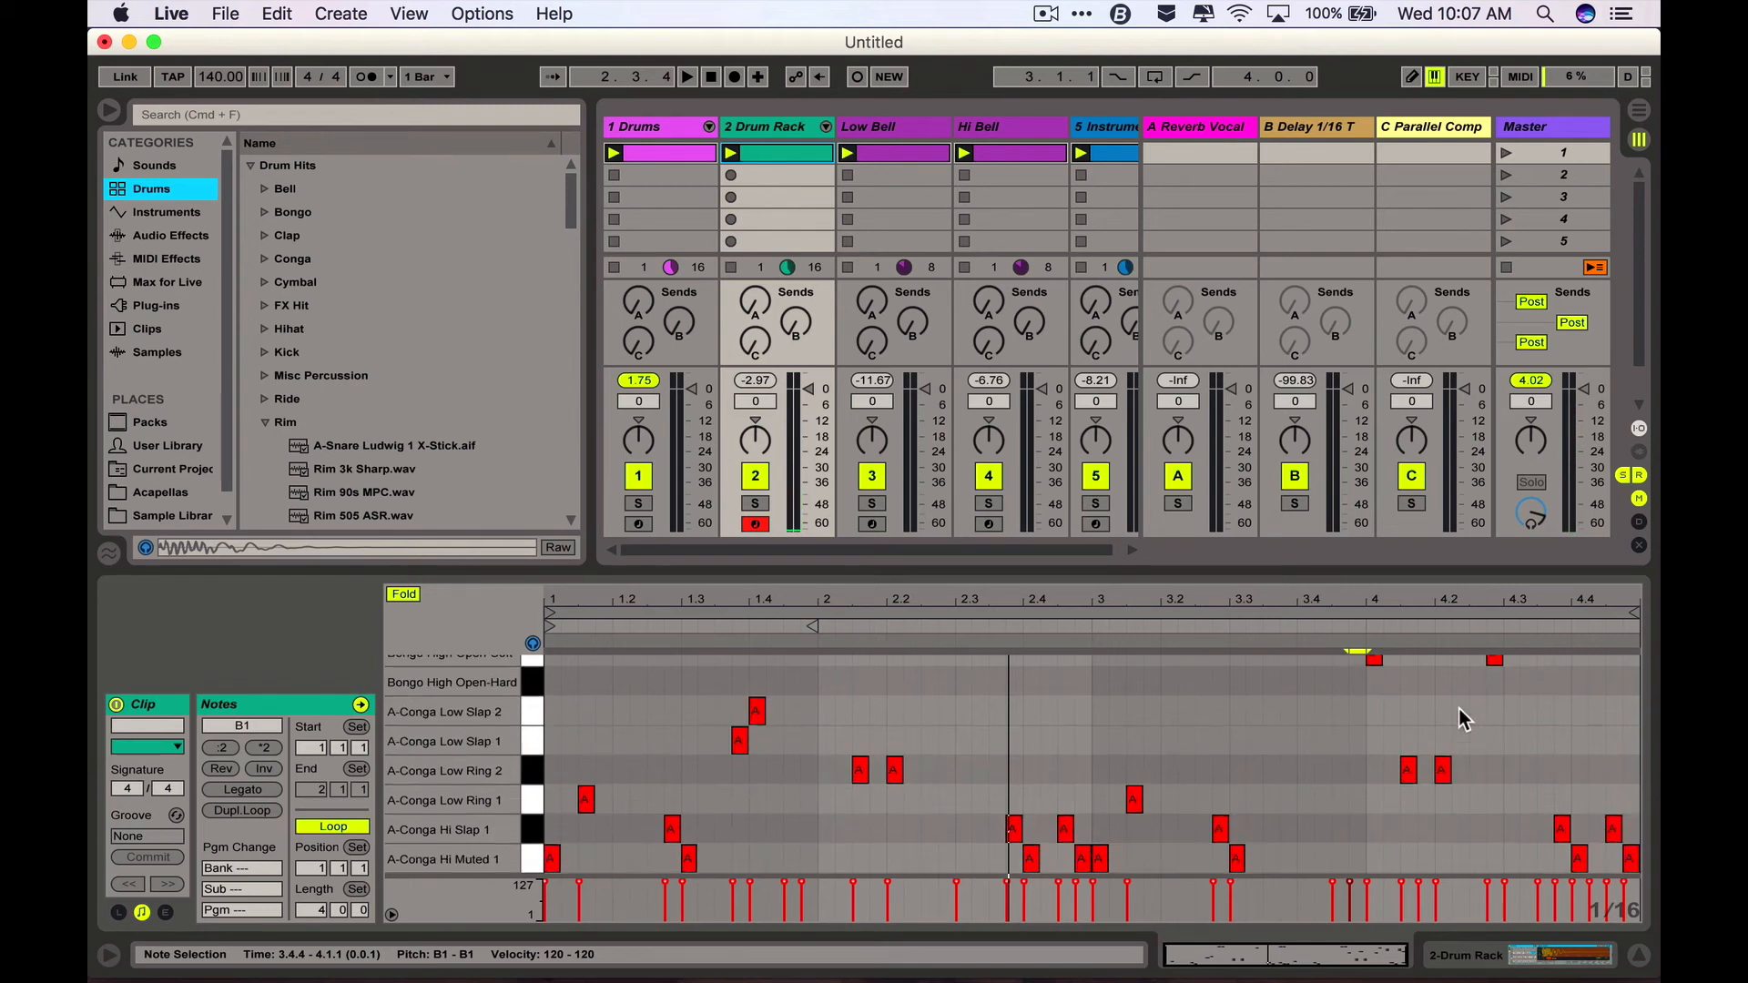
pyautogui.scroll(4, 1459, 709)
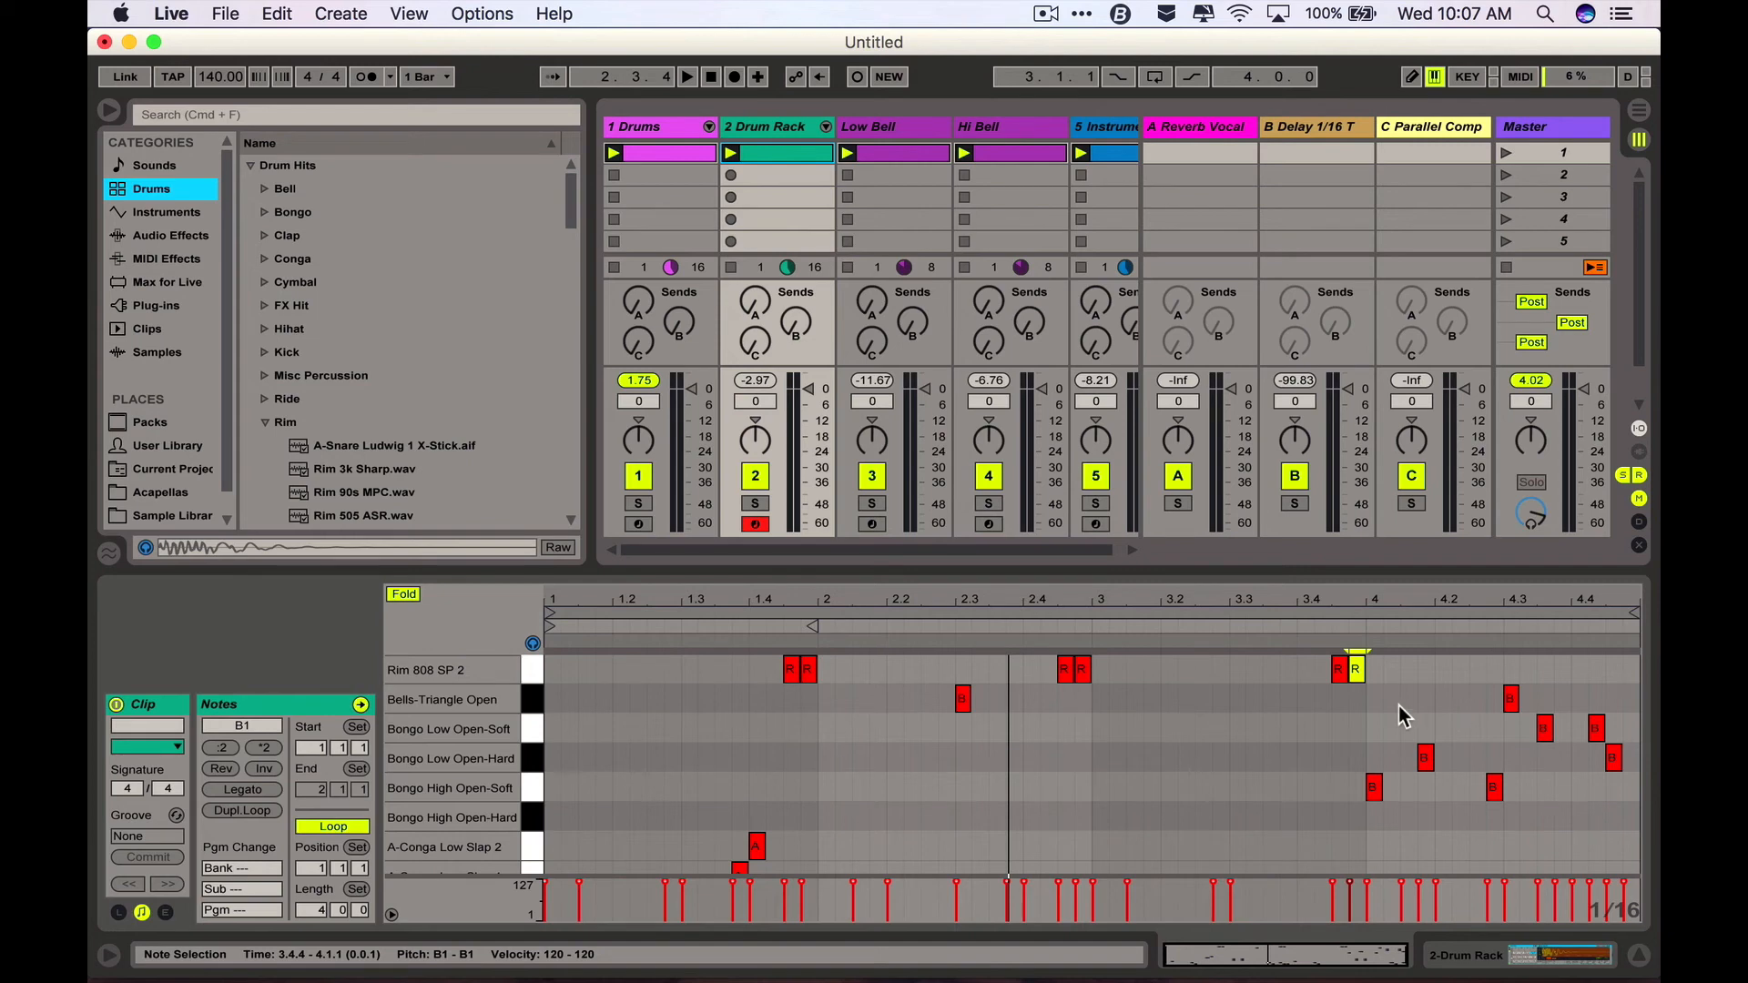
# - Lower the Drum Rack track's volume to -7.8 dB while listening to the beat
pyautogui.moveTo(763, 405); pyautogui.dragTo(763, 423)
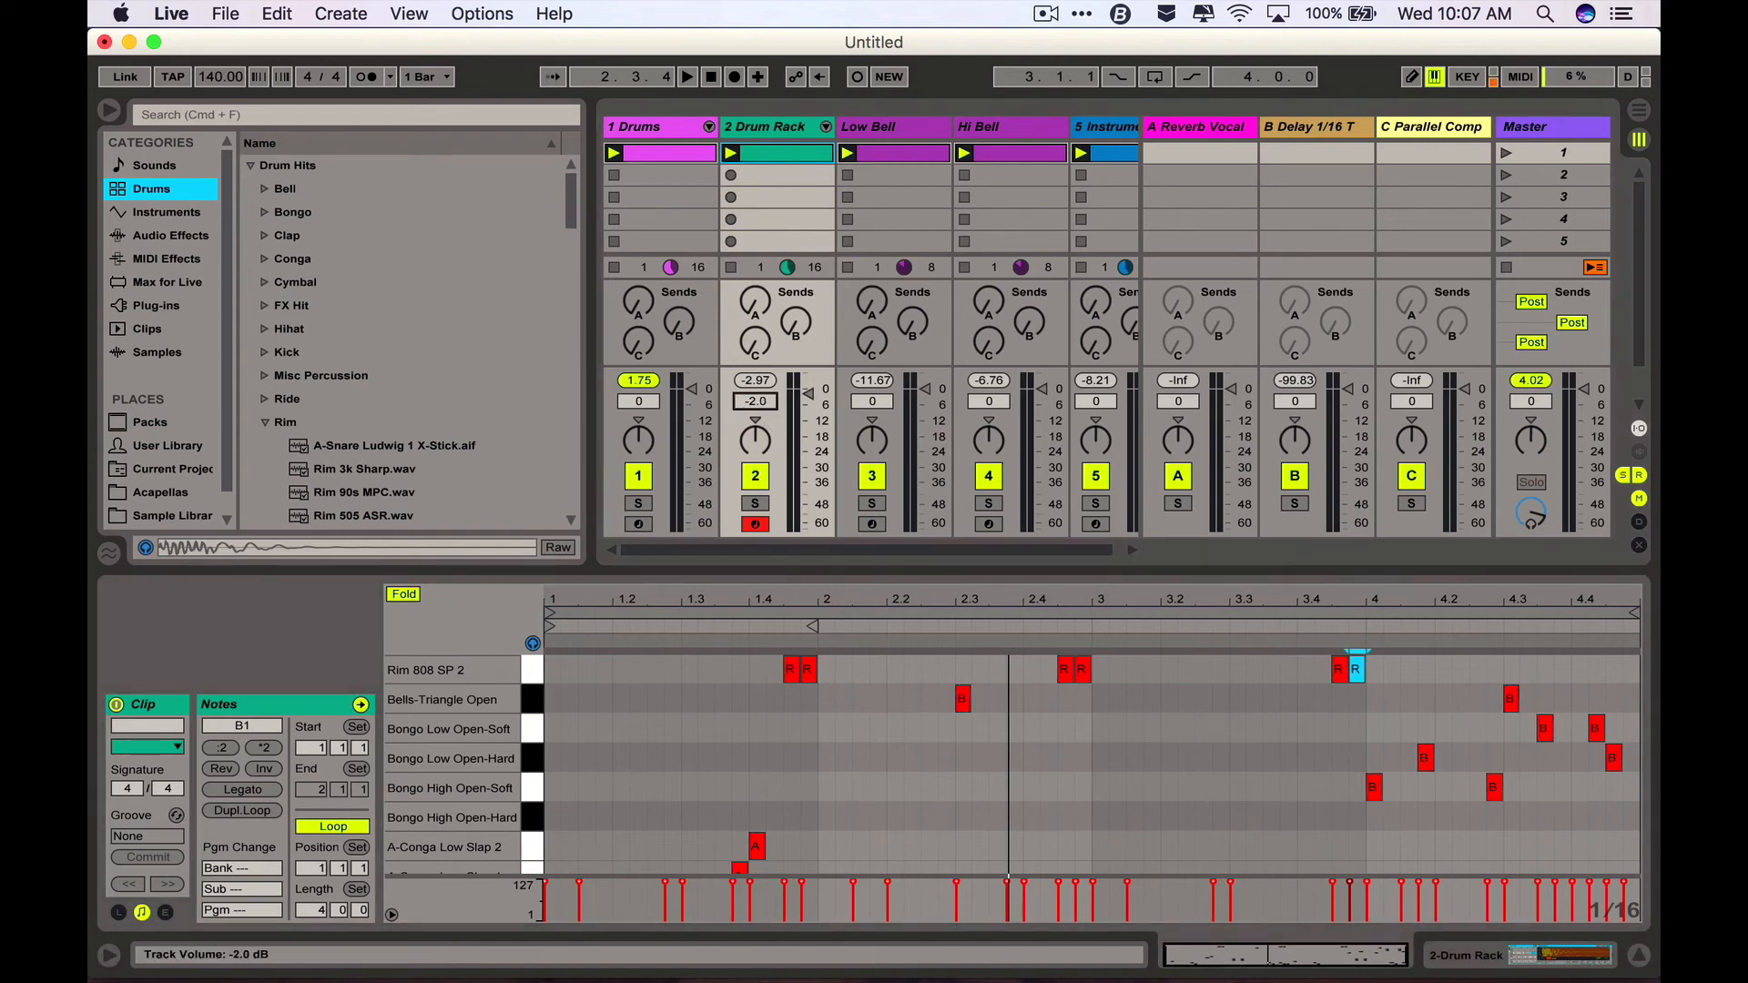
pyautogui.press('space')
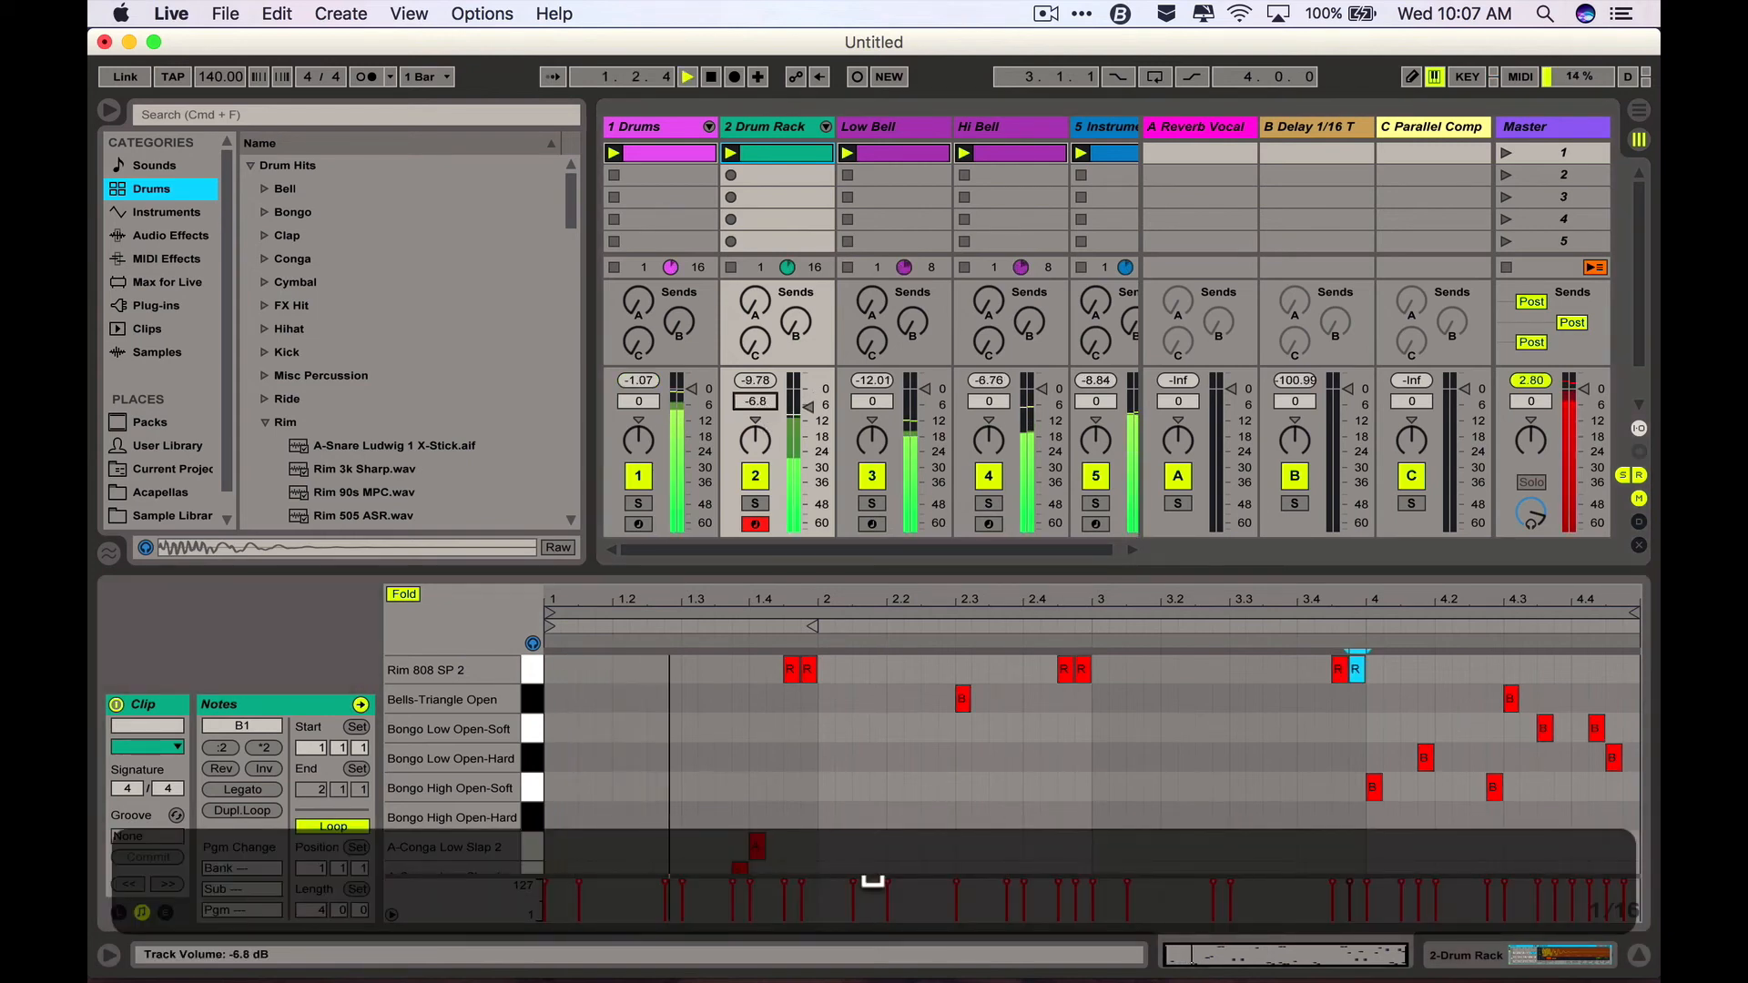
pyautogui.moveTo(767, 412); pyautogui.dragTo(767, 421)
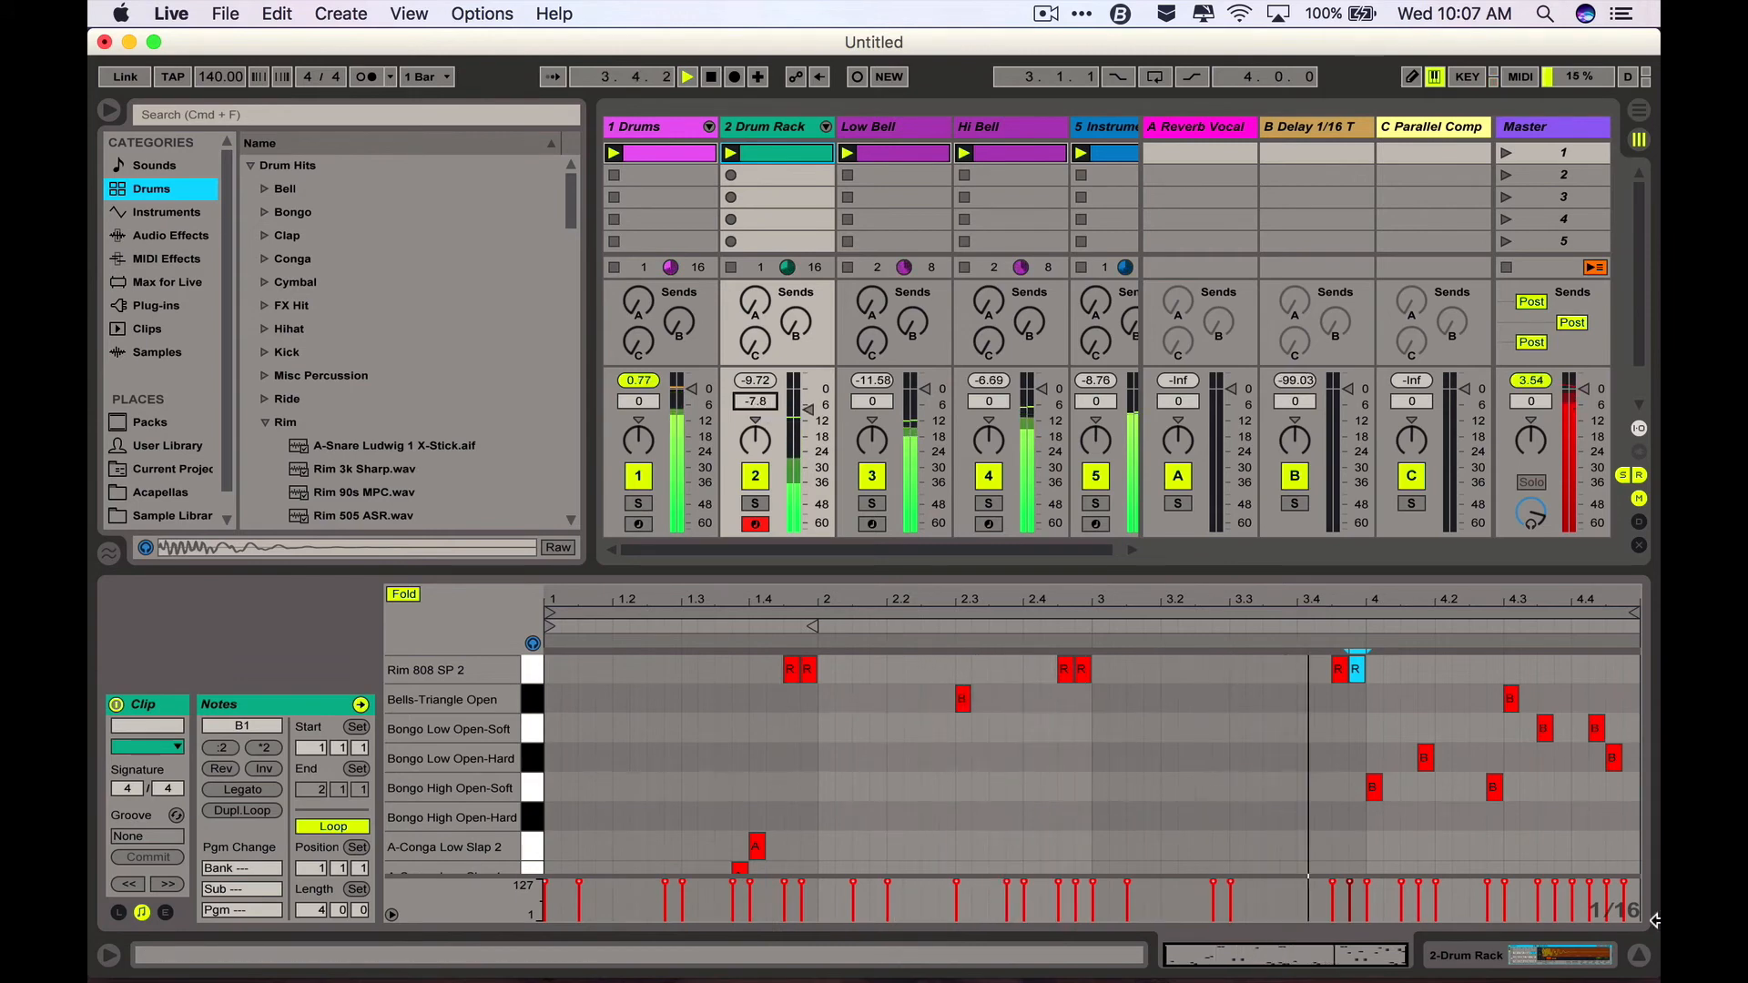
# - Show the percussion rack's chains and spread their panning: bongos 11R, 12L, 6R and 12L, triangle 13R, rim 3L
pyautogui.click(1470, 959)
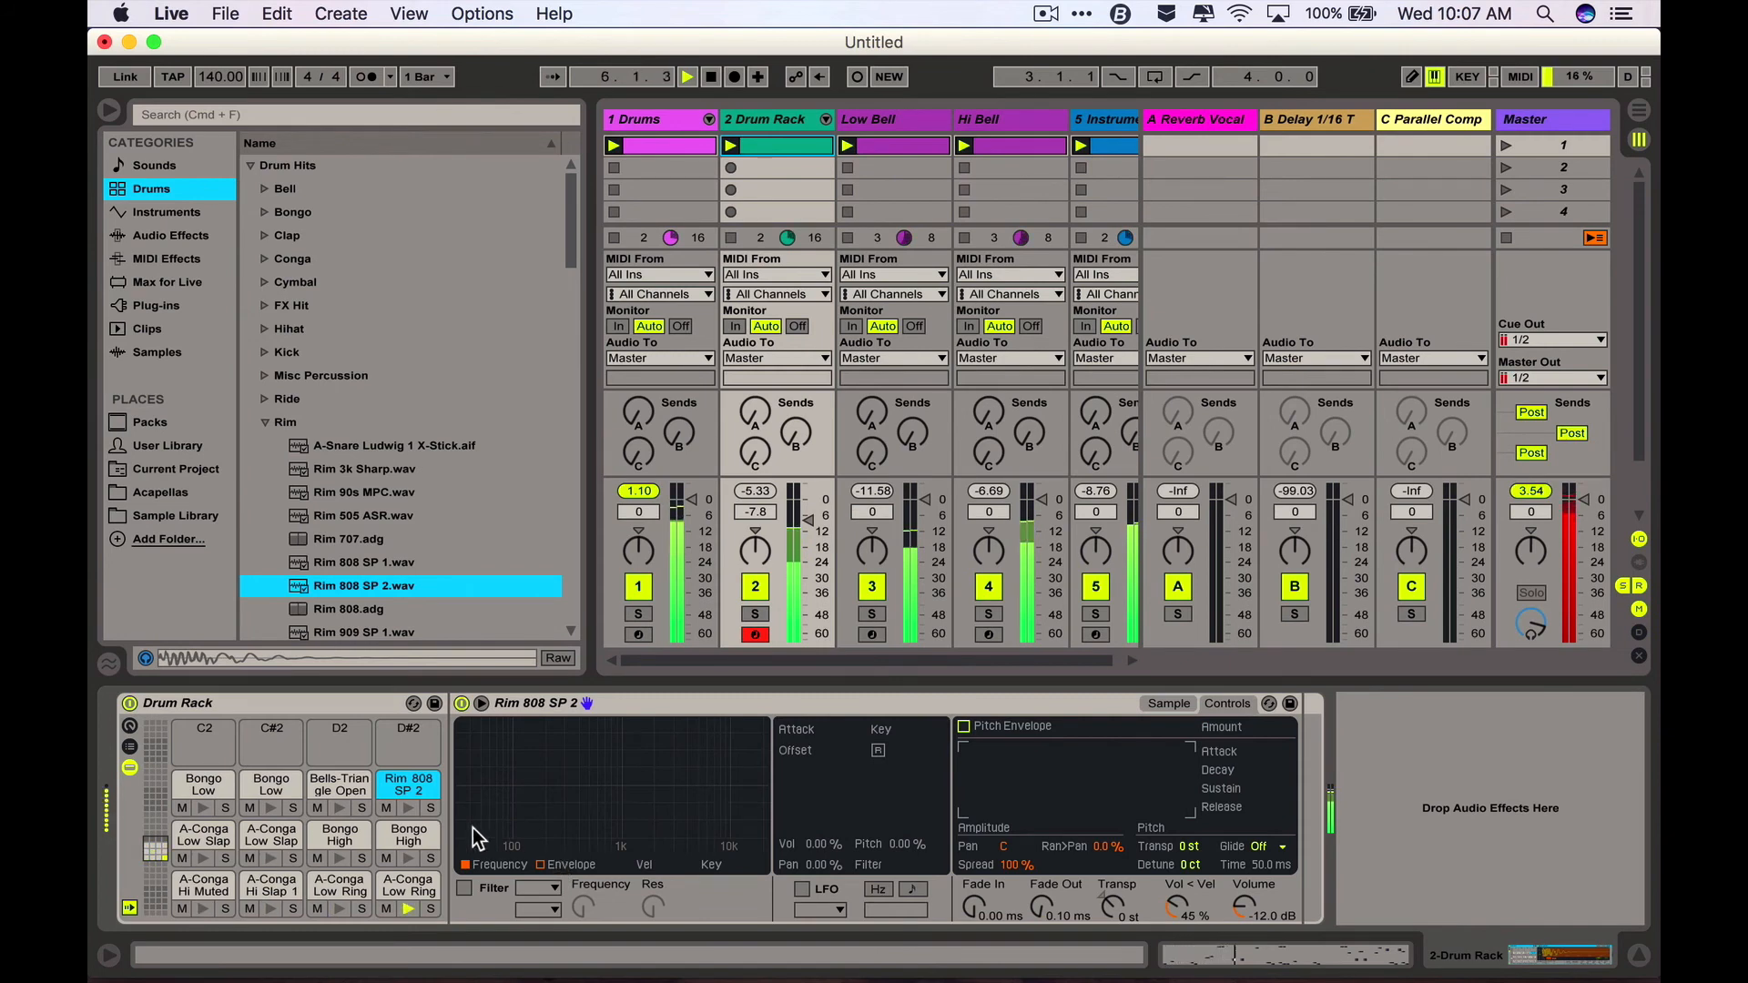
pyautogui.click(127, 747)
pyautogui.press('space')
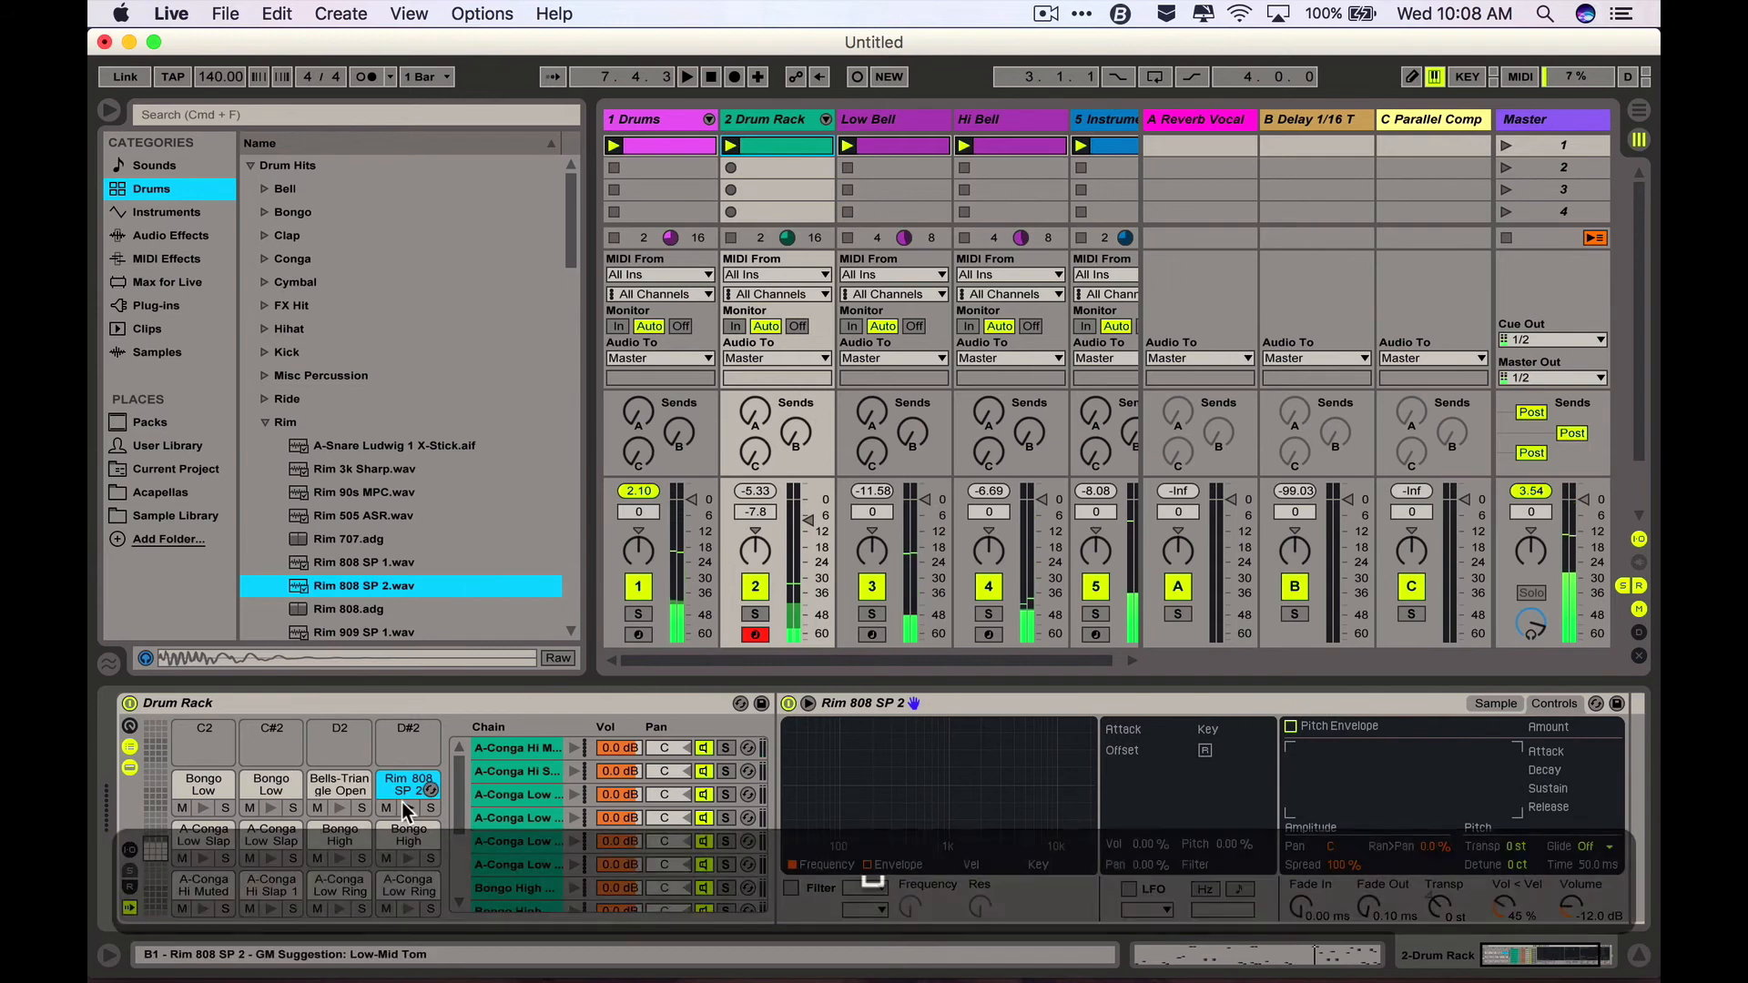
pyautogui.moveTo(663, 752); pyautogui.dragTo(665, 879)
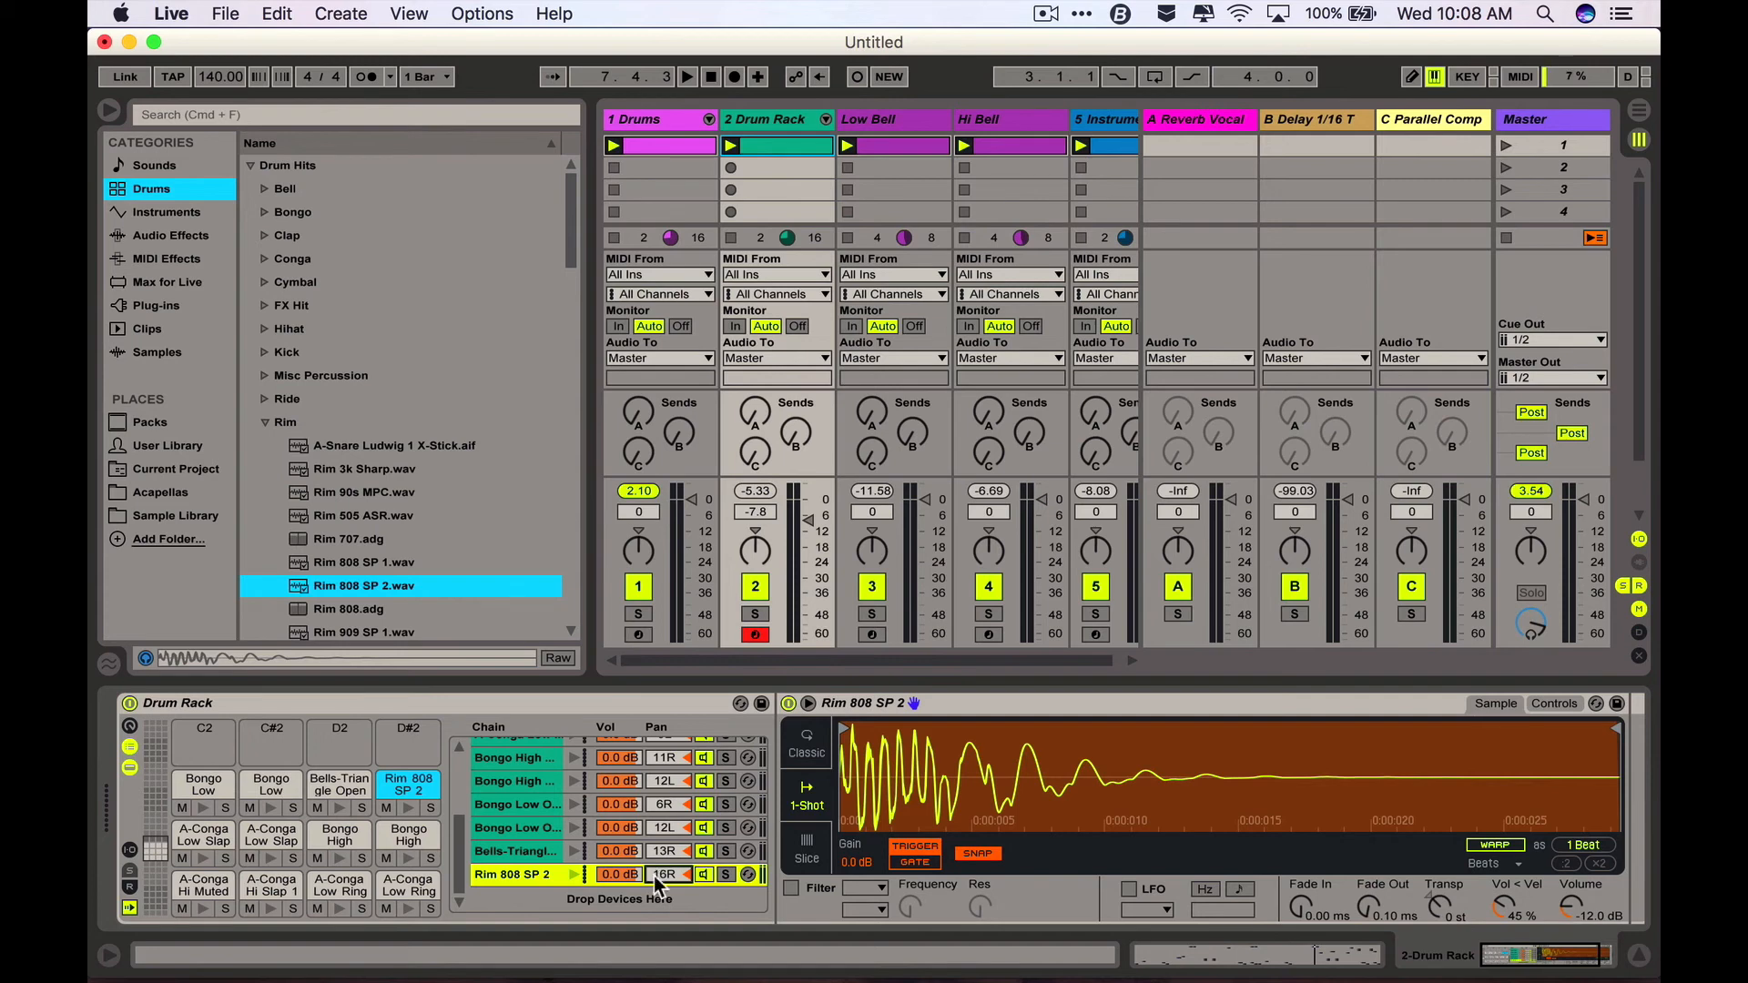
pyautogui.write('0')
pyautogui.press('Return')
pyautogui.moveTo(668, 874); pyautogui.dragTo(668, 877)
# - During playback, set the Drums track to -3.2 dB and both bell tracks and the Instrument Rack to -3.7 dB
pyautogui.press('space')
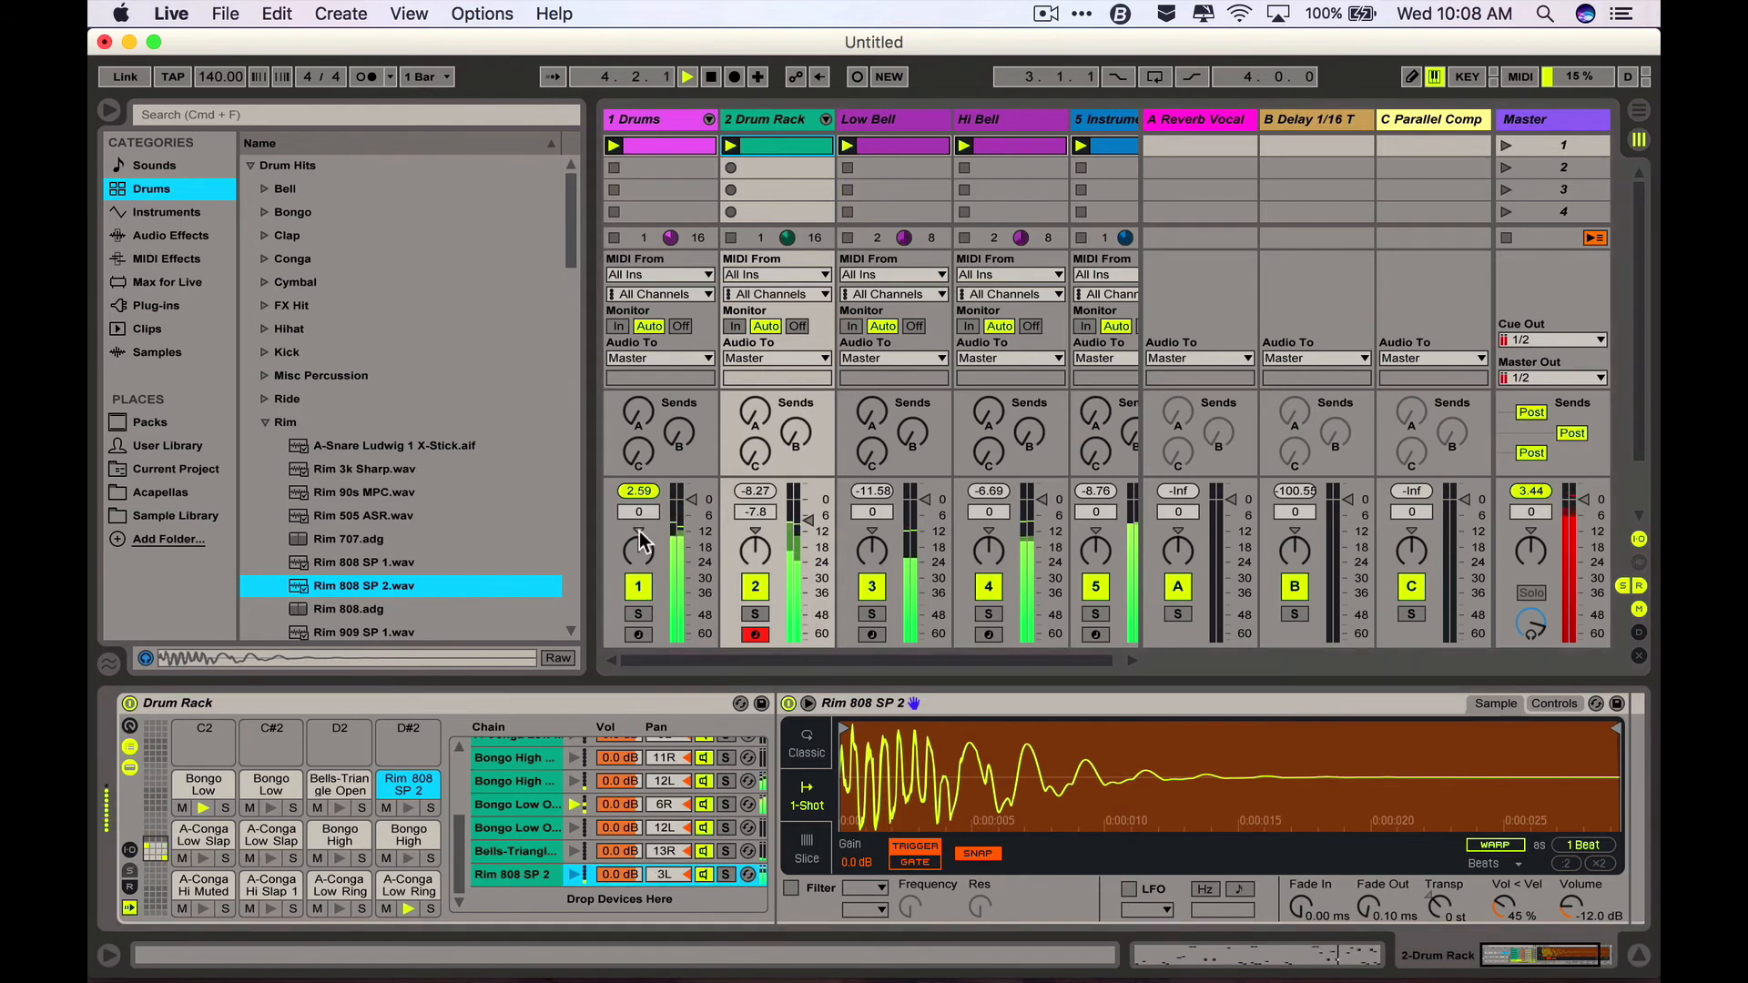
pyautogui.moveTo(639, 534); pyautogui.dragTo(639, 546)
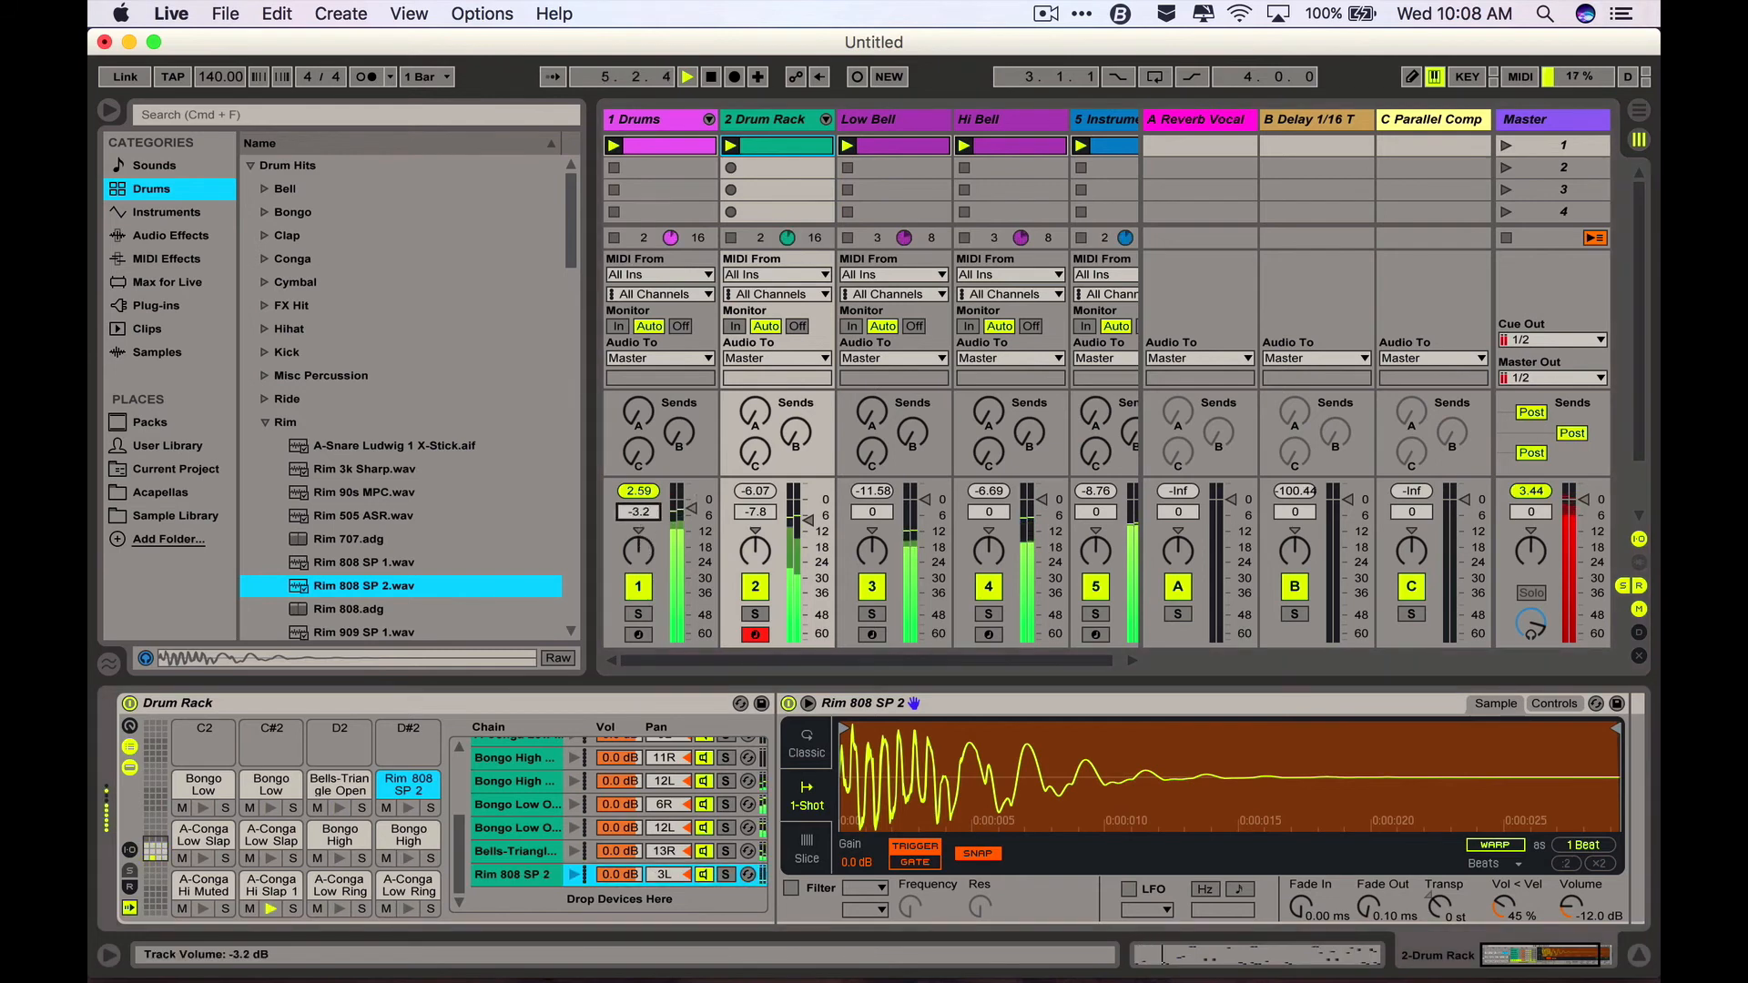
pyautogui.click(895, 122)
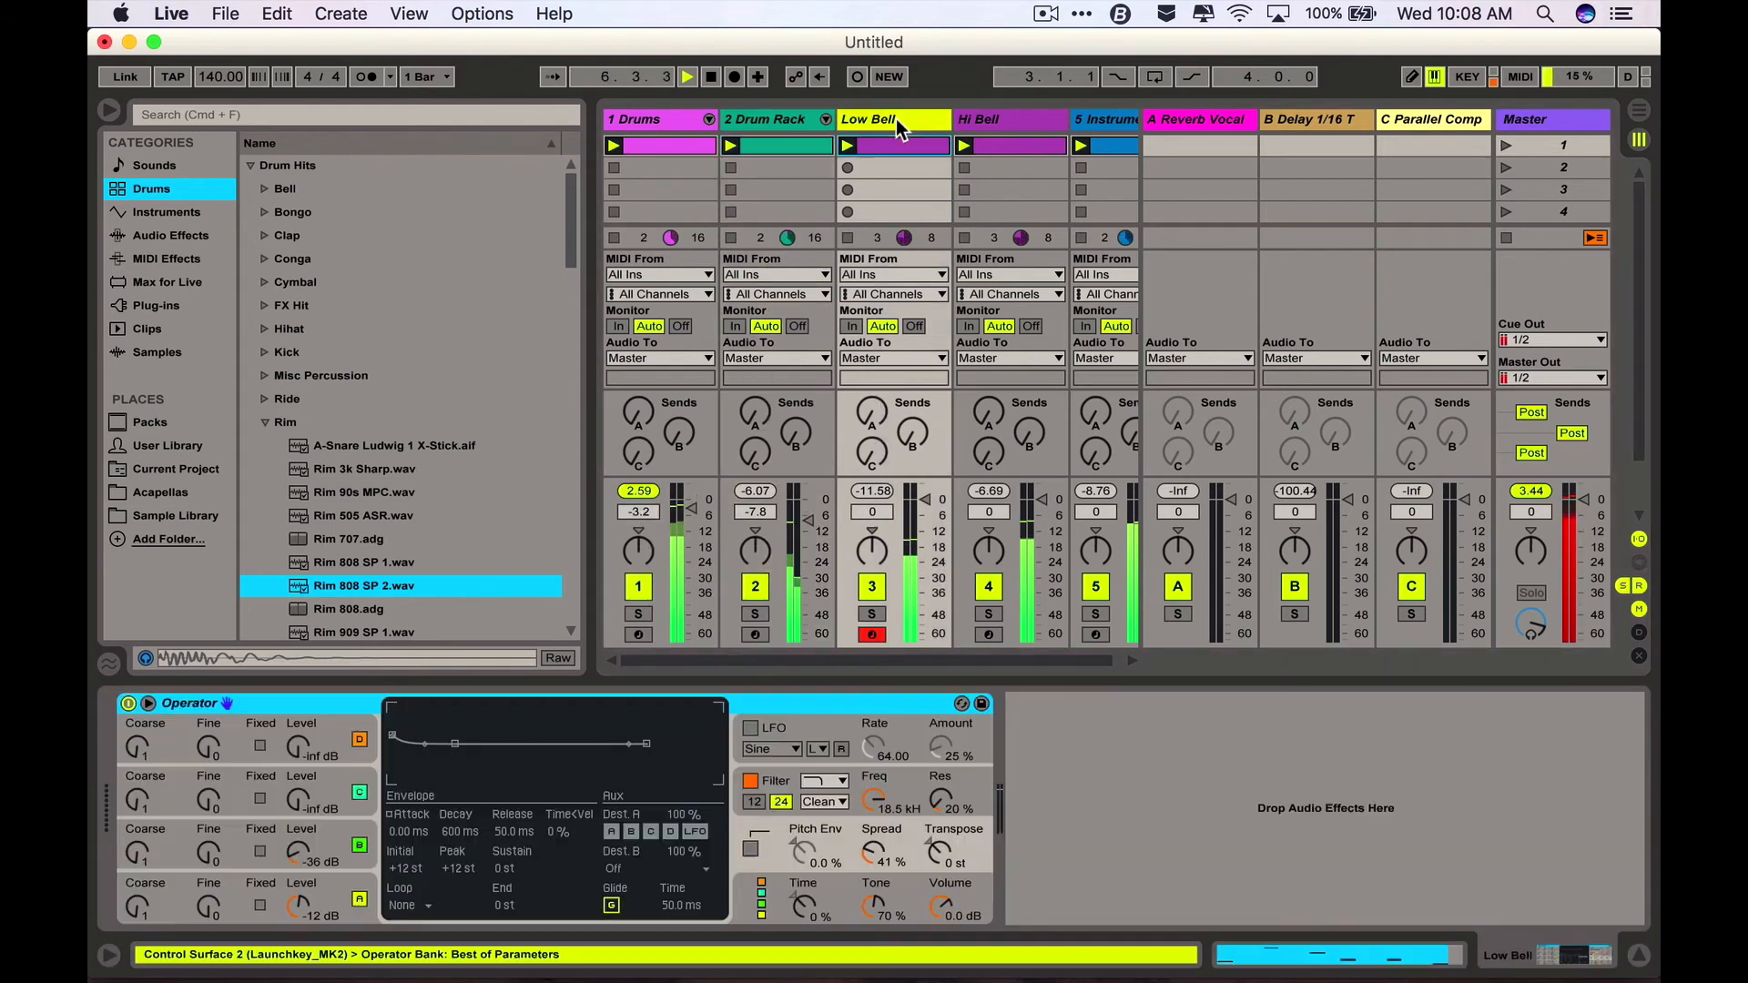
pyautogui.keyDown('shift'); pyautogui.click(1102, 121); pyautogui.keyUp('shift')
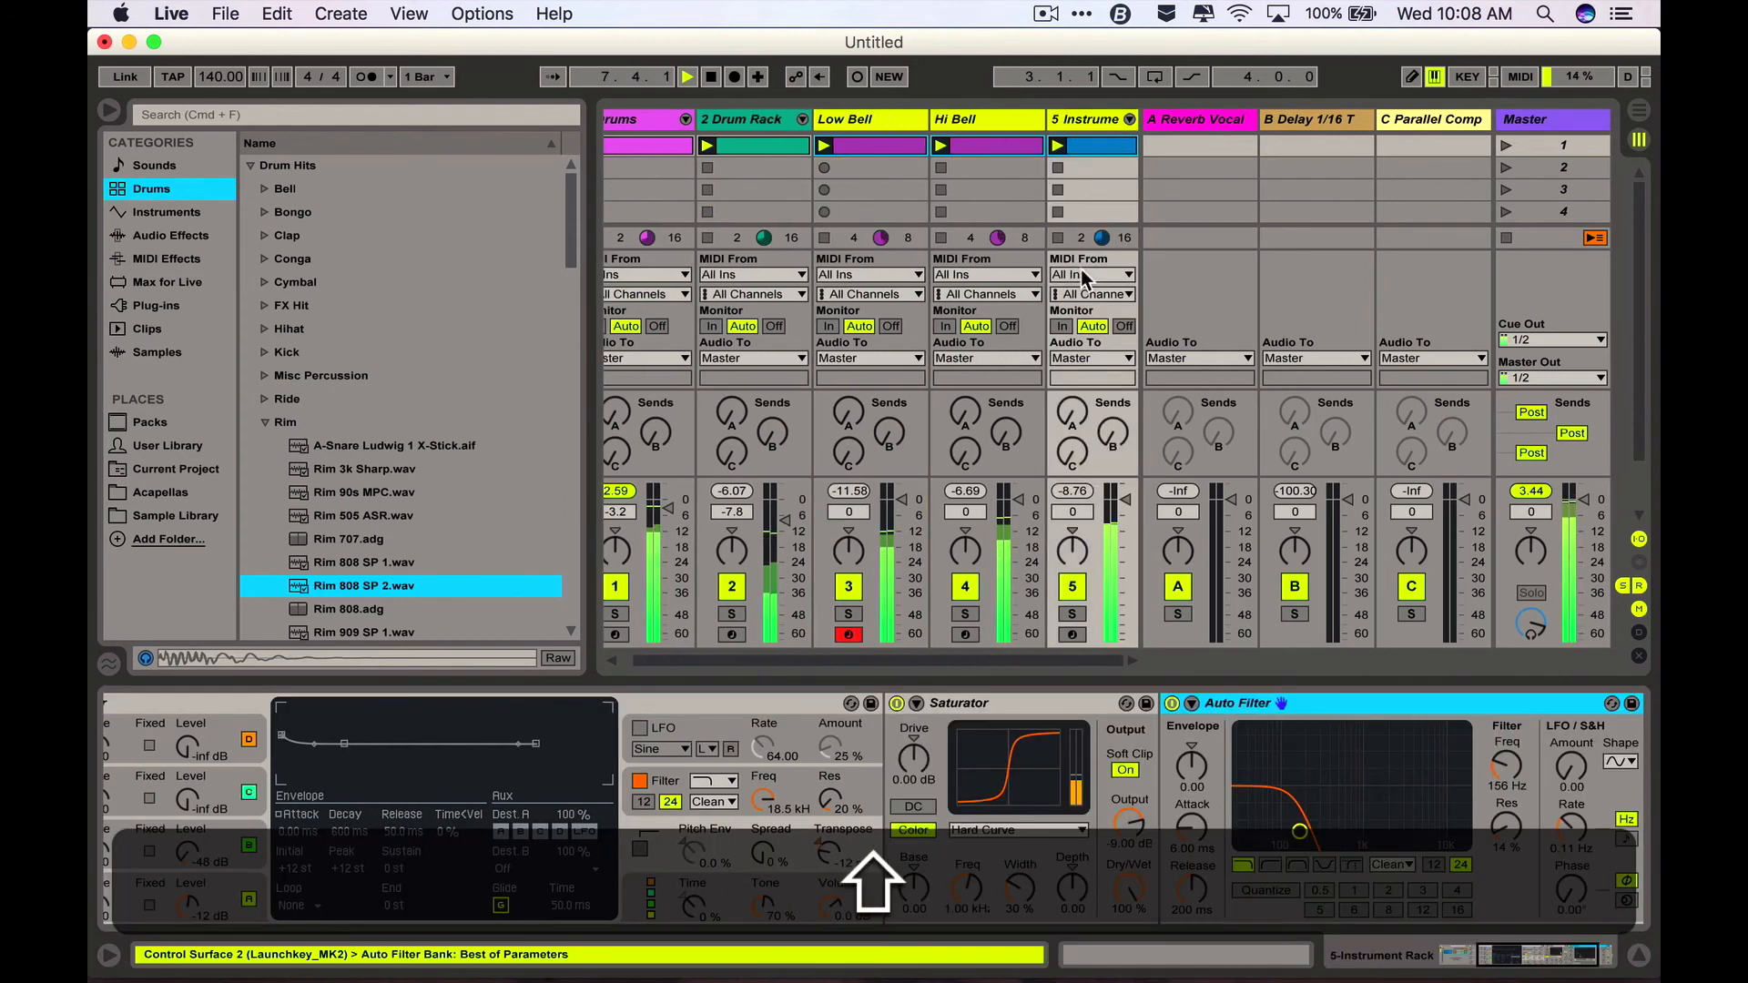
pyautogui.moveTo(1073, 512); pyautogui.dragTo(1072, 525)
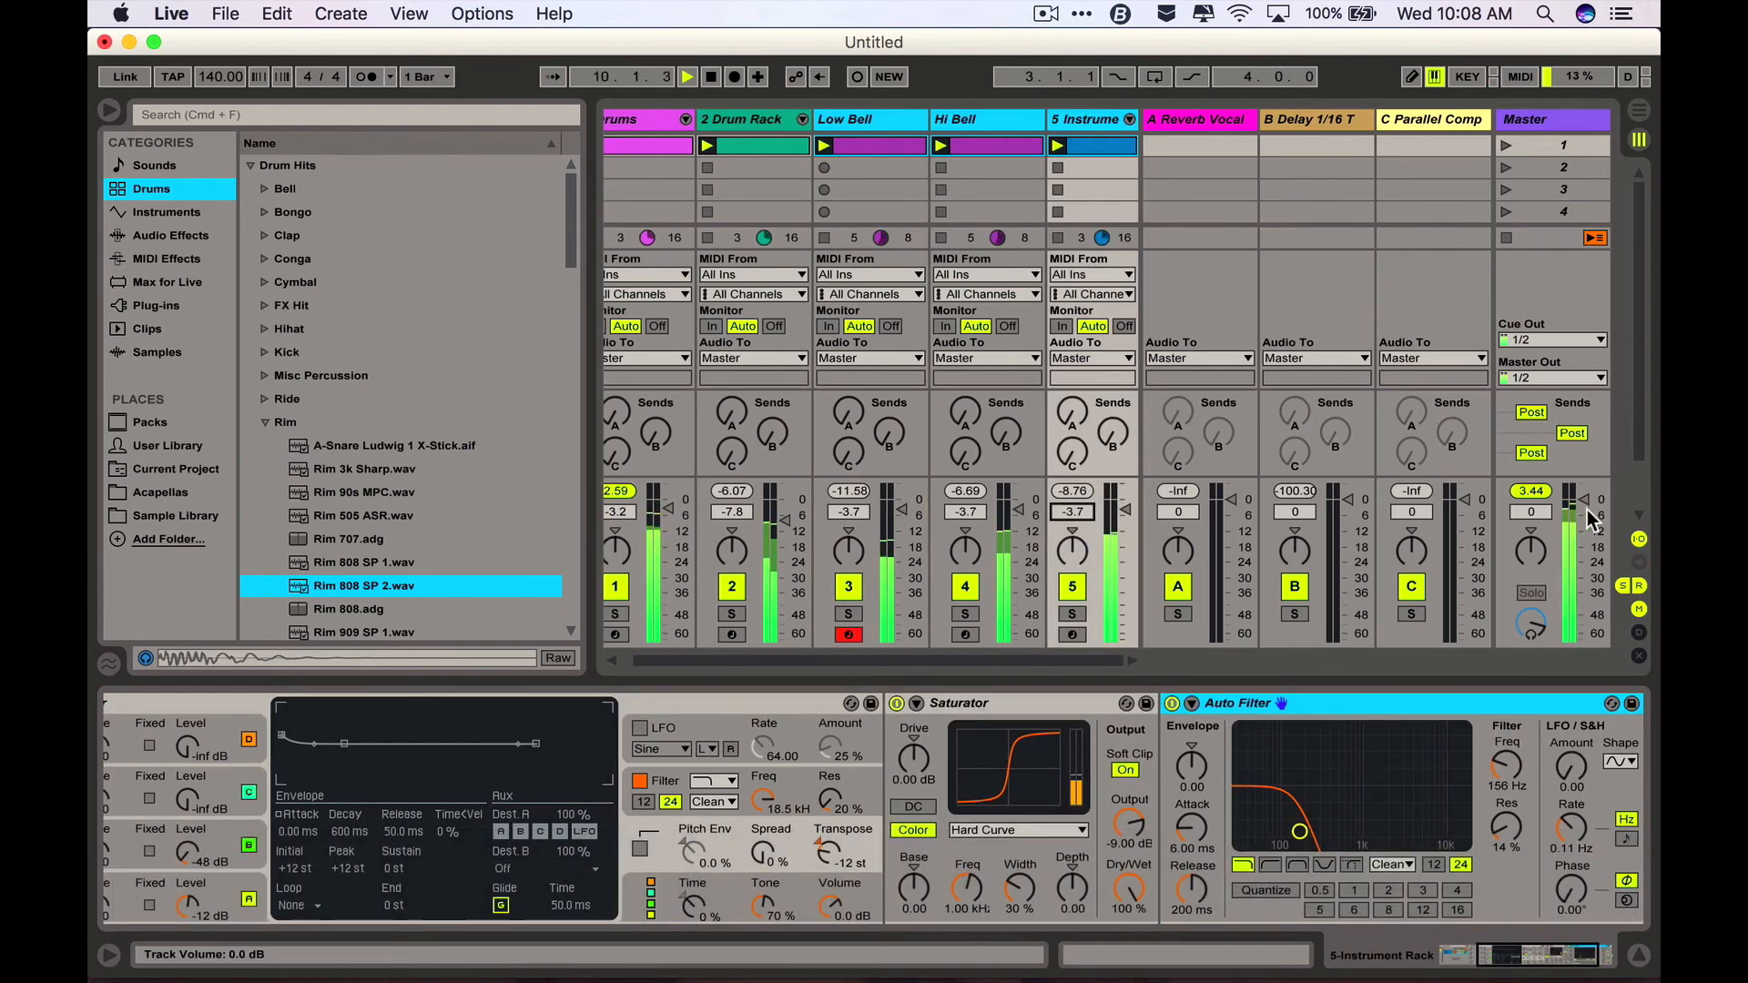
# - Reset the master peak level and lower all five tracks together: Drums -5.6 dB, Drum Rack -10.2 dB, bells and Instrument Rack -6.1 dB
pyautogui.click(1589, 582)
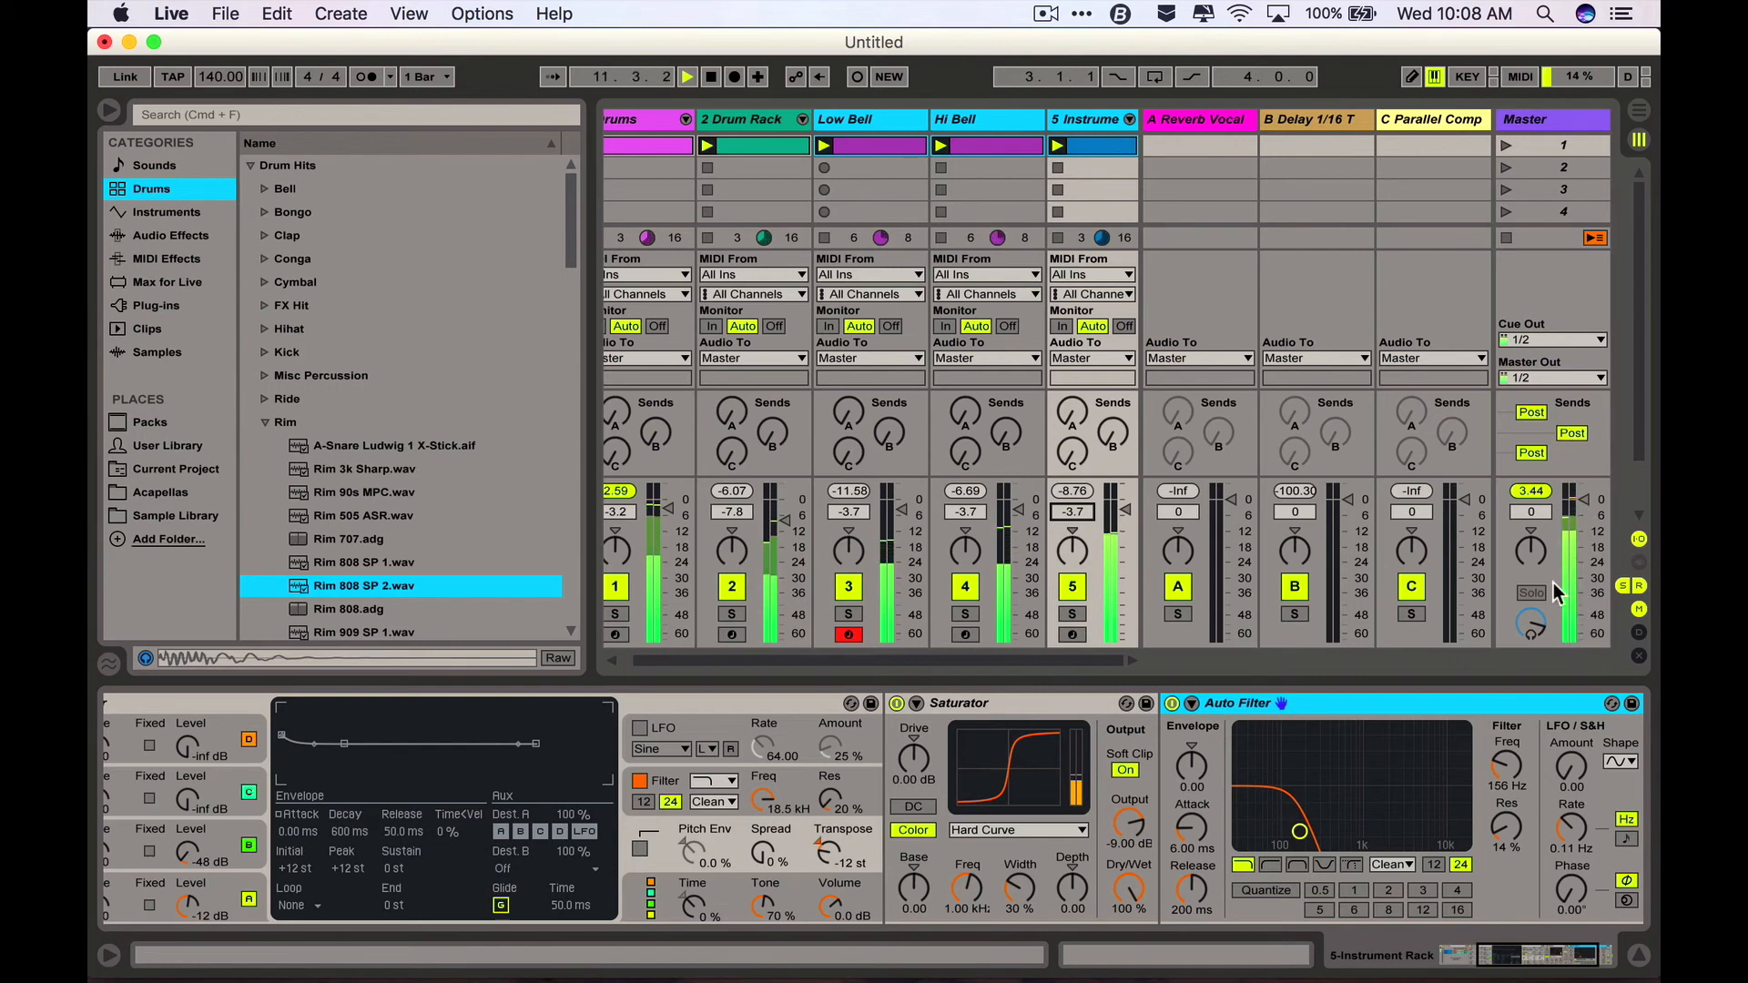
pyautogui.click(1530, 492)
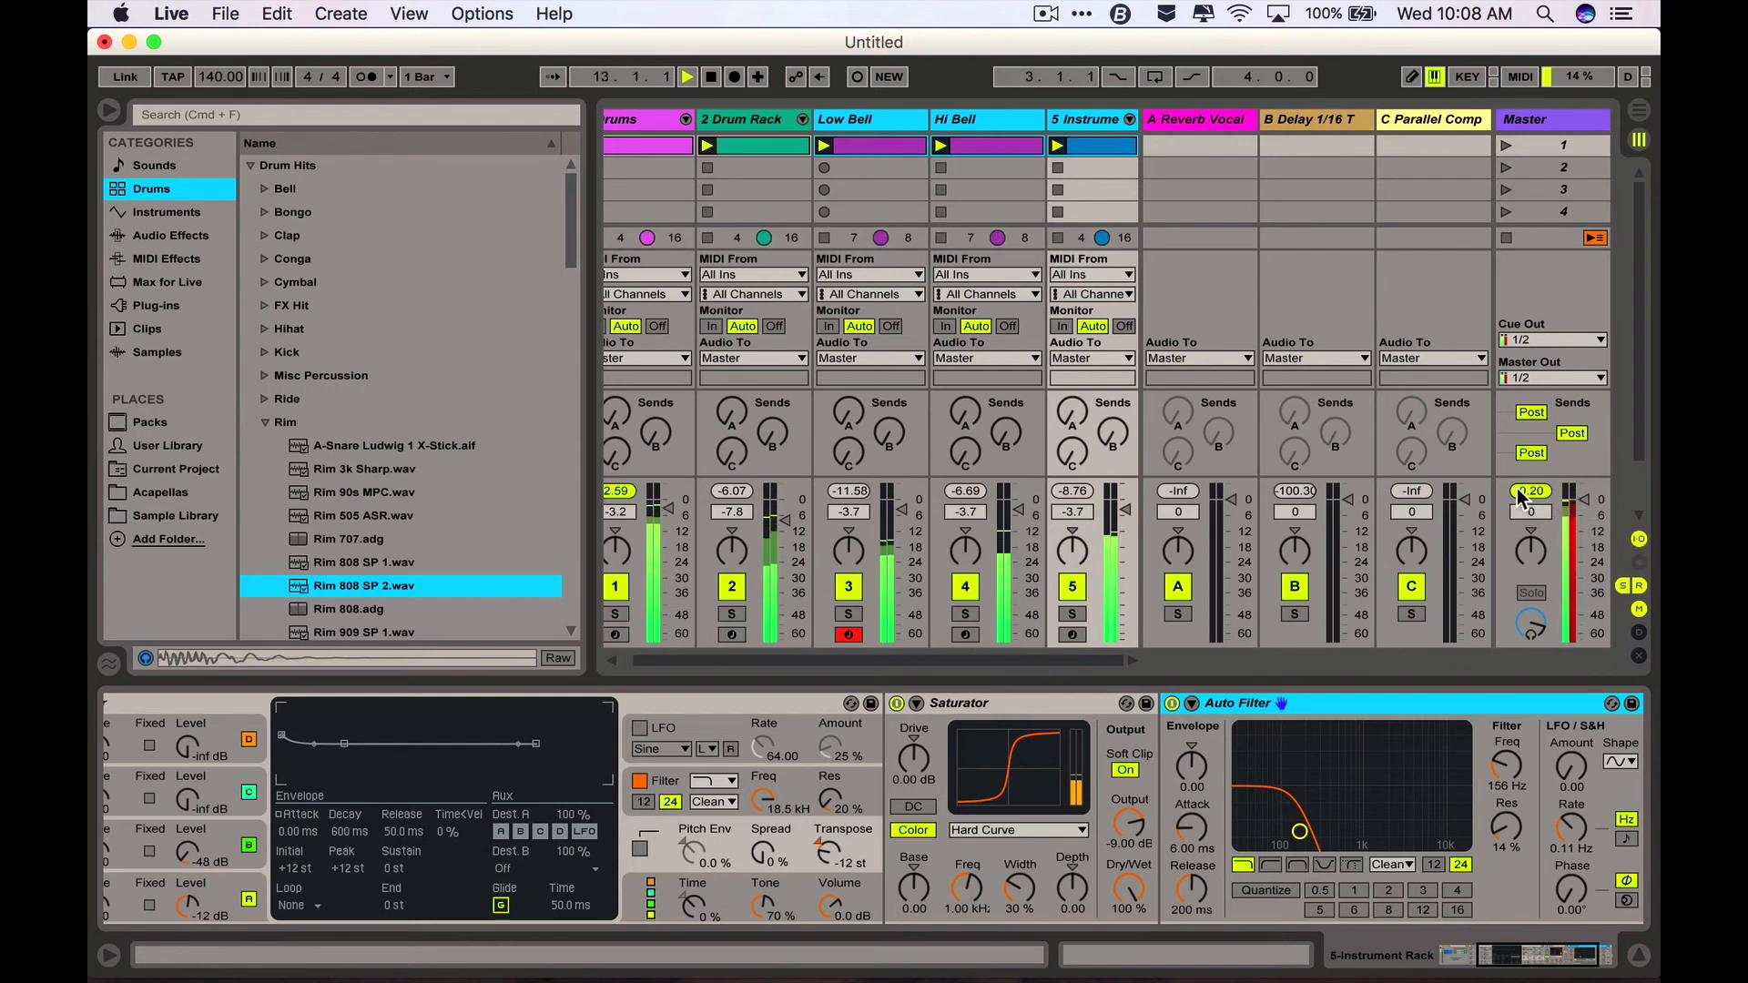
pyautogui.click(1092, 116)
pyautogui.scroll(-2, 1089, 123)
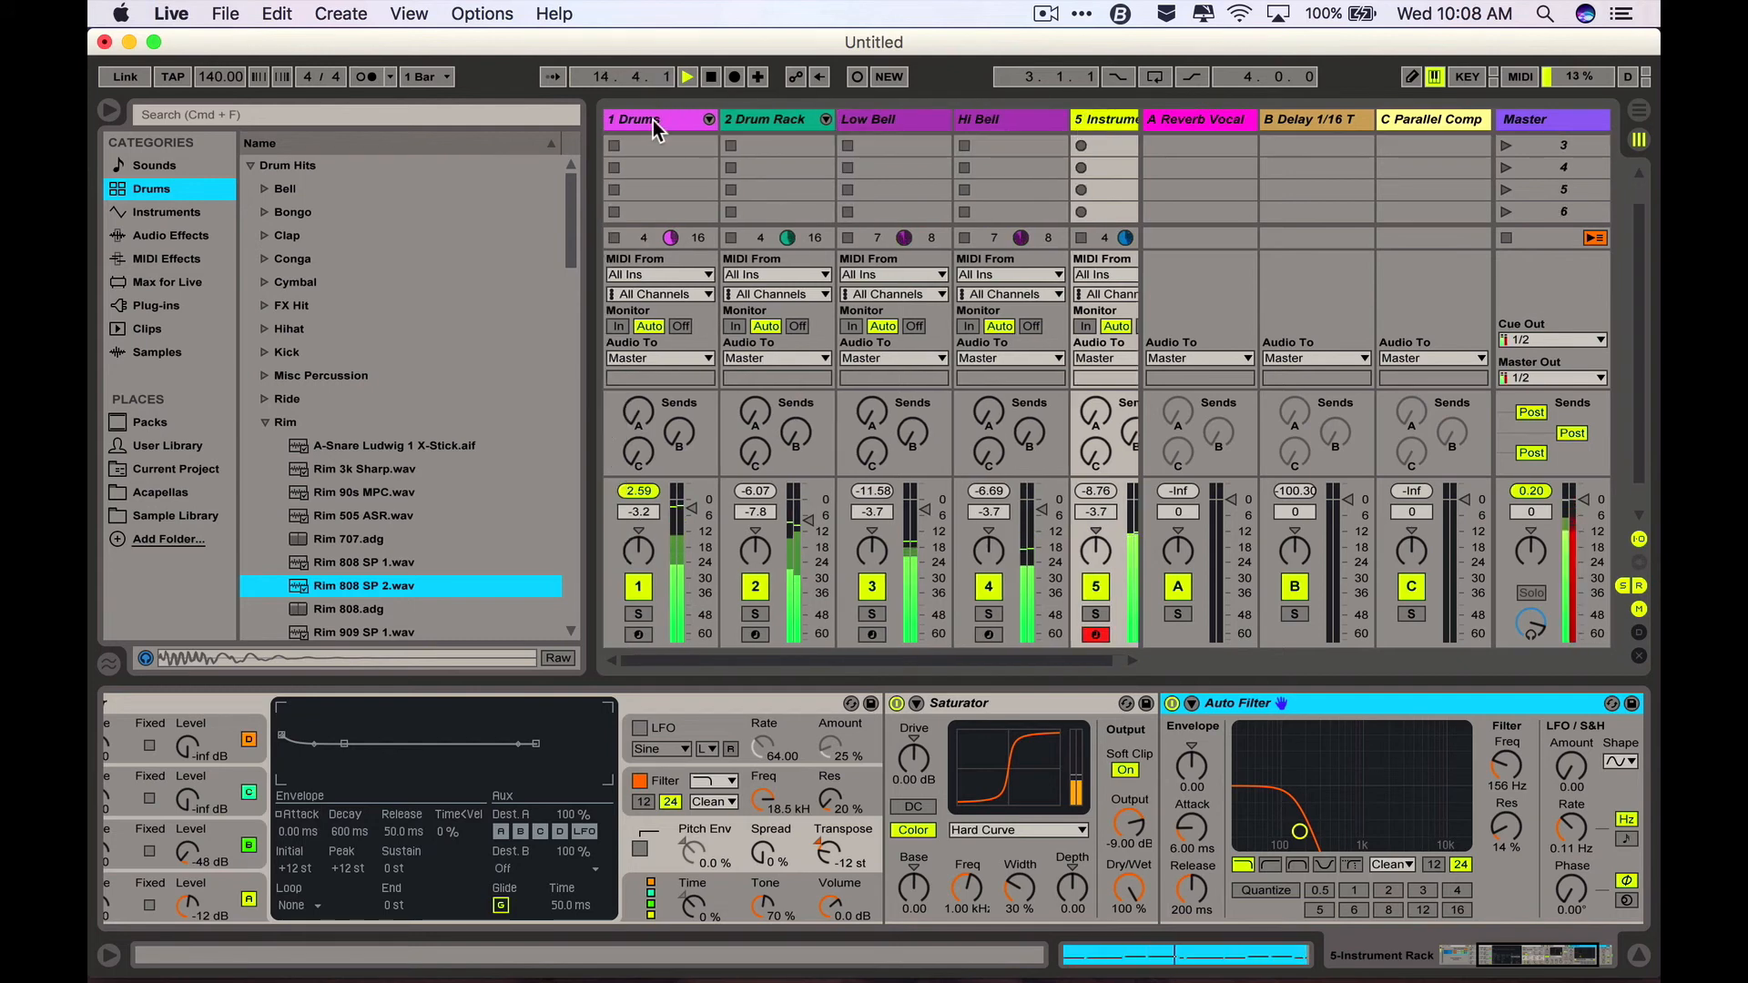
pyautogui.keyDown('shift'); pyautogui.click(655, 122); pyautogui.keyUp('shift')
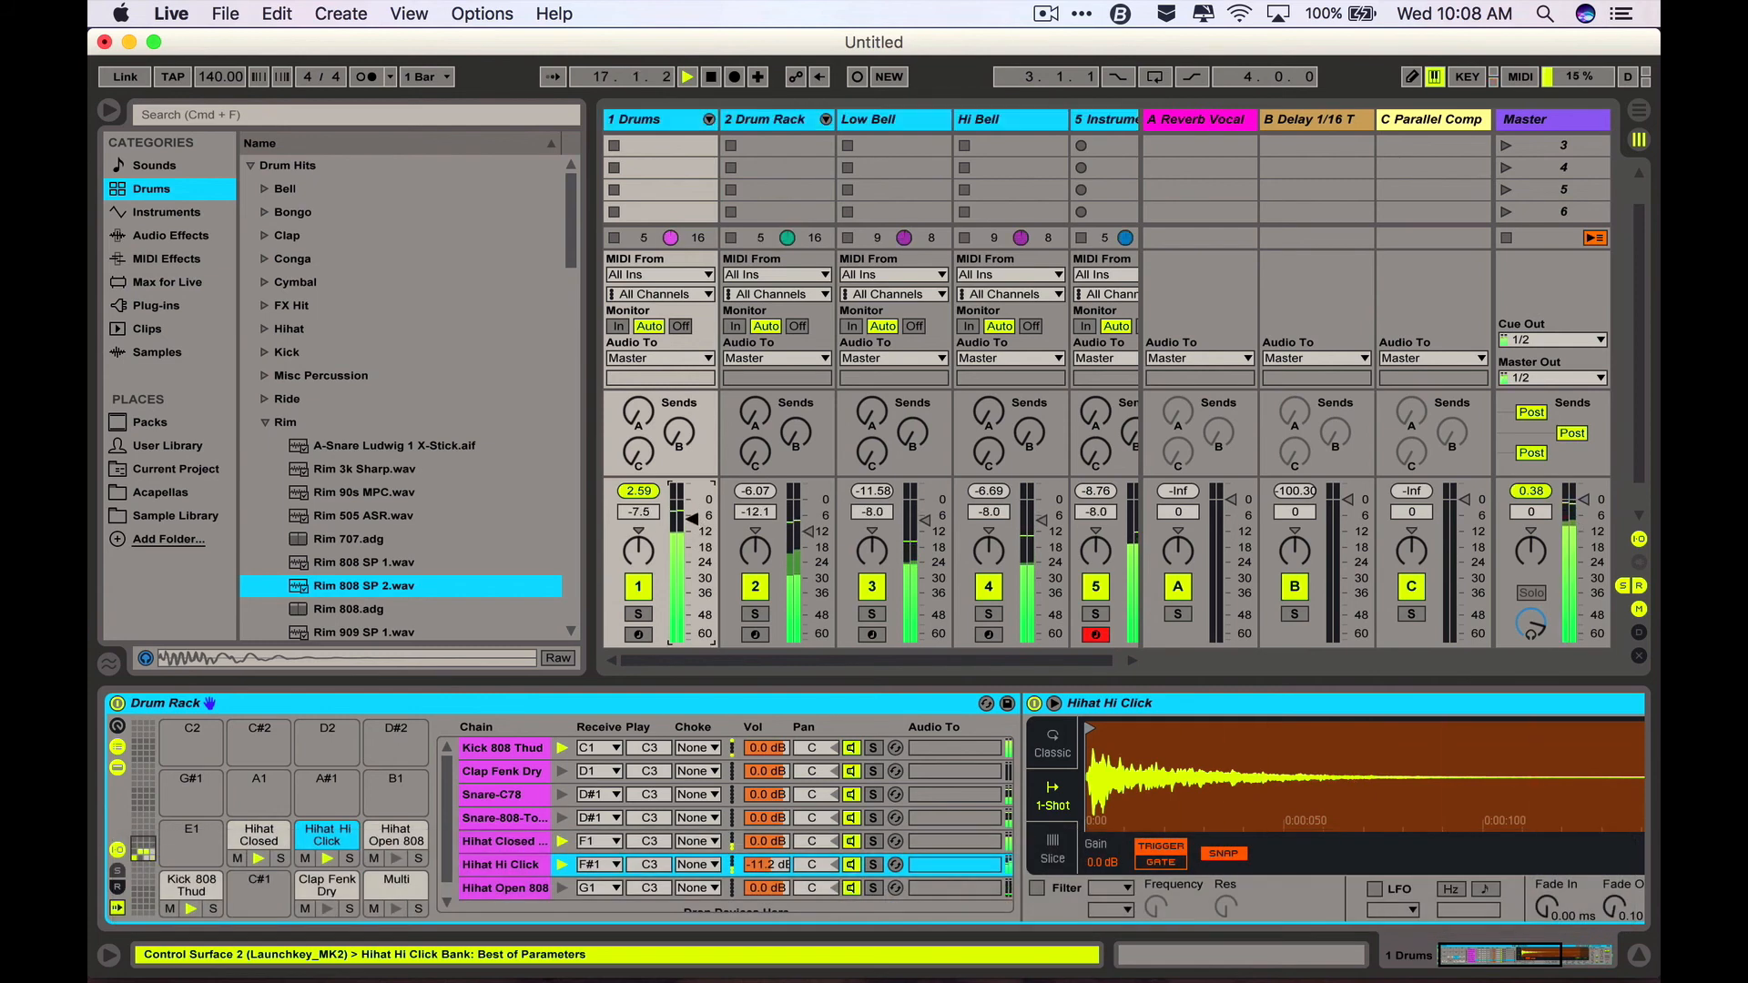
pyautogui.moveTo(693, 519); pyautogui.dragTo(692, 515)
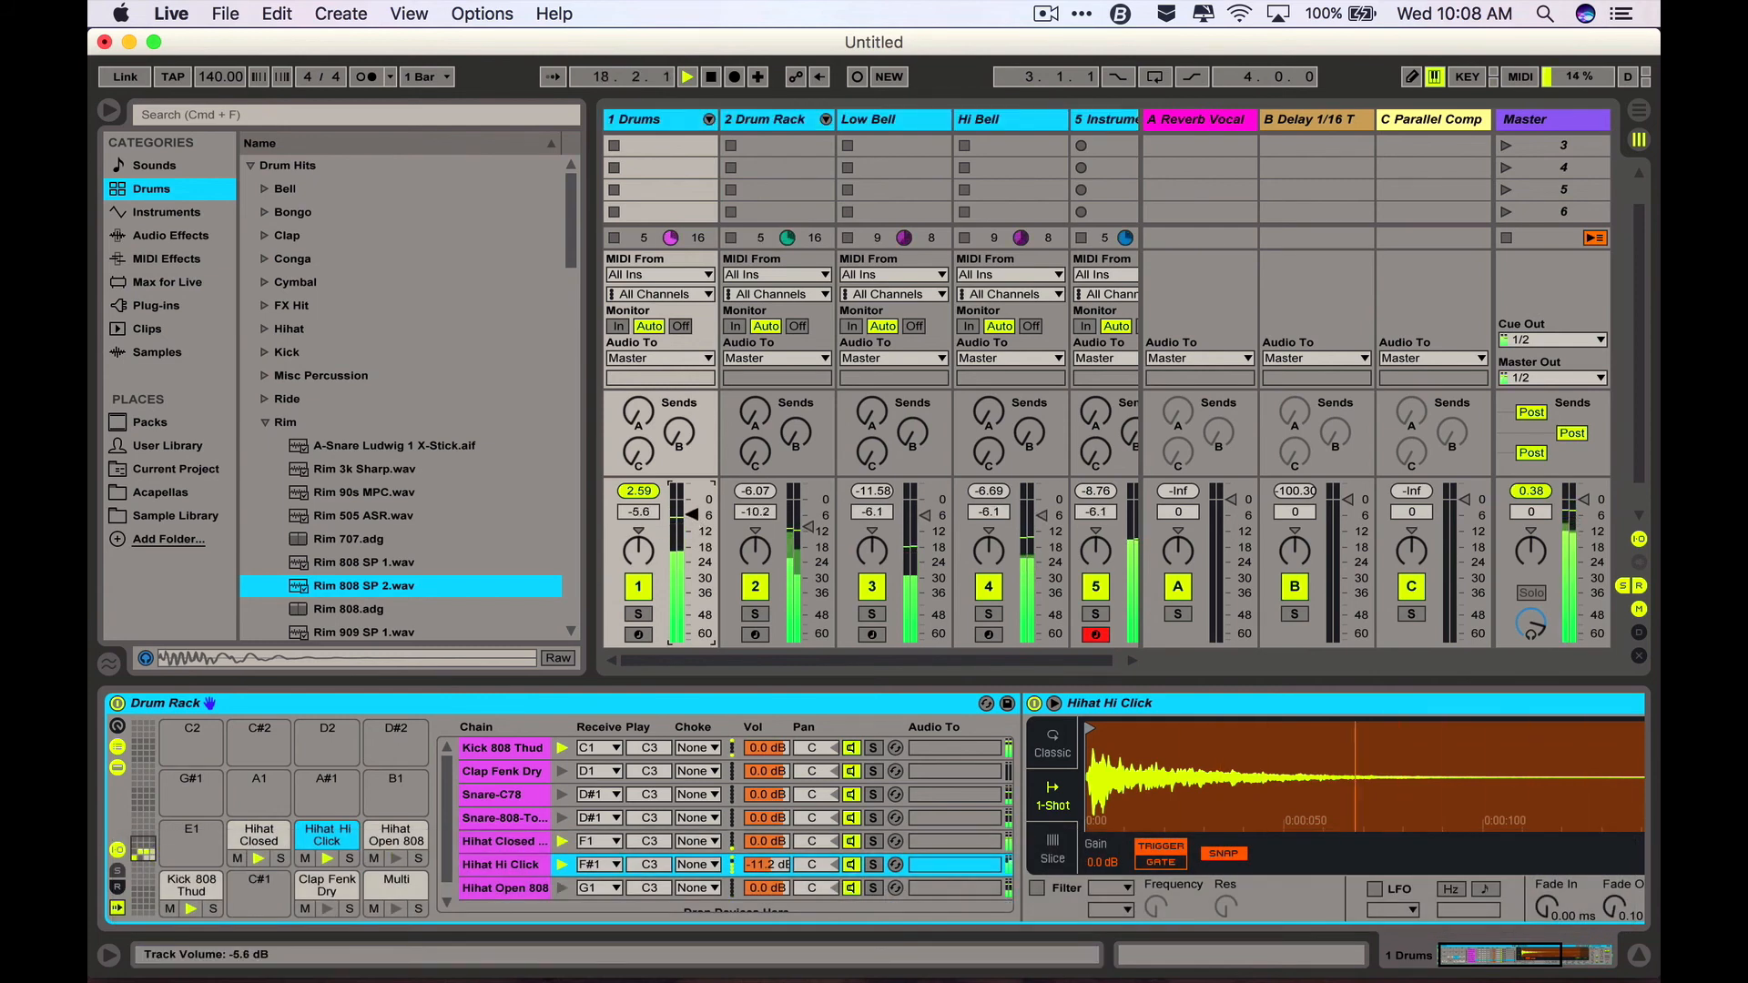
pyautogui.press('space')
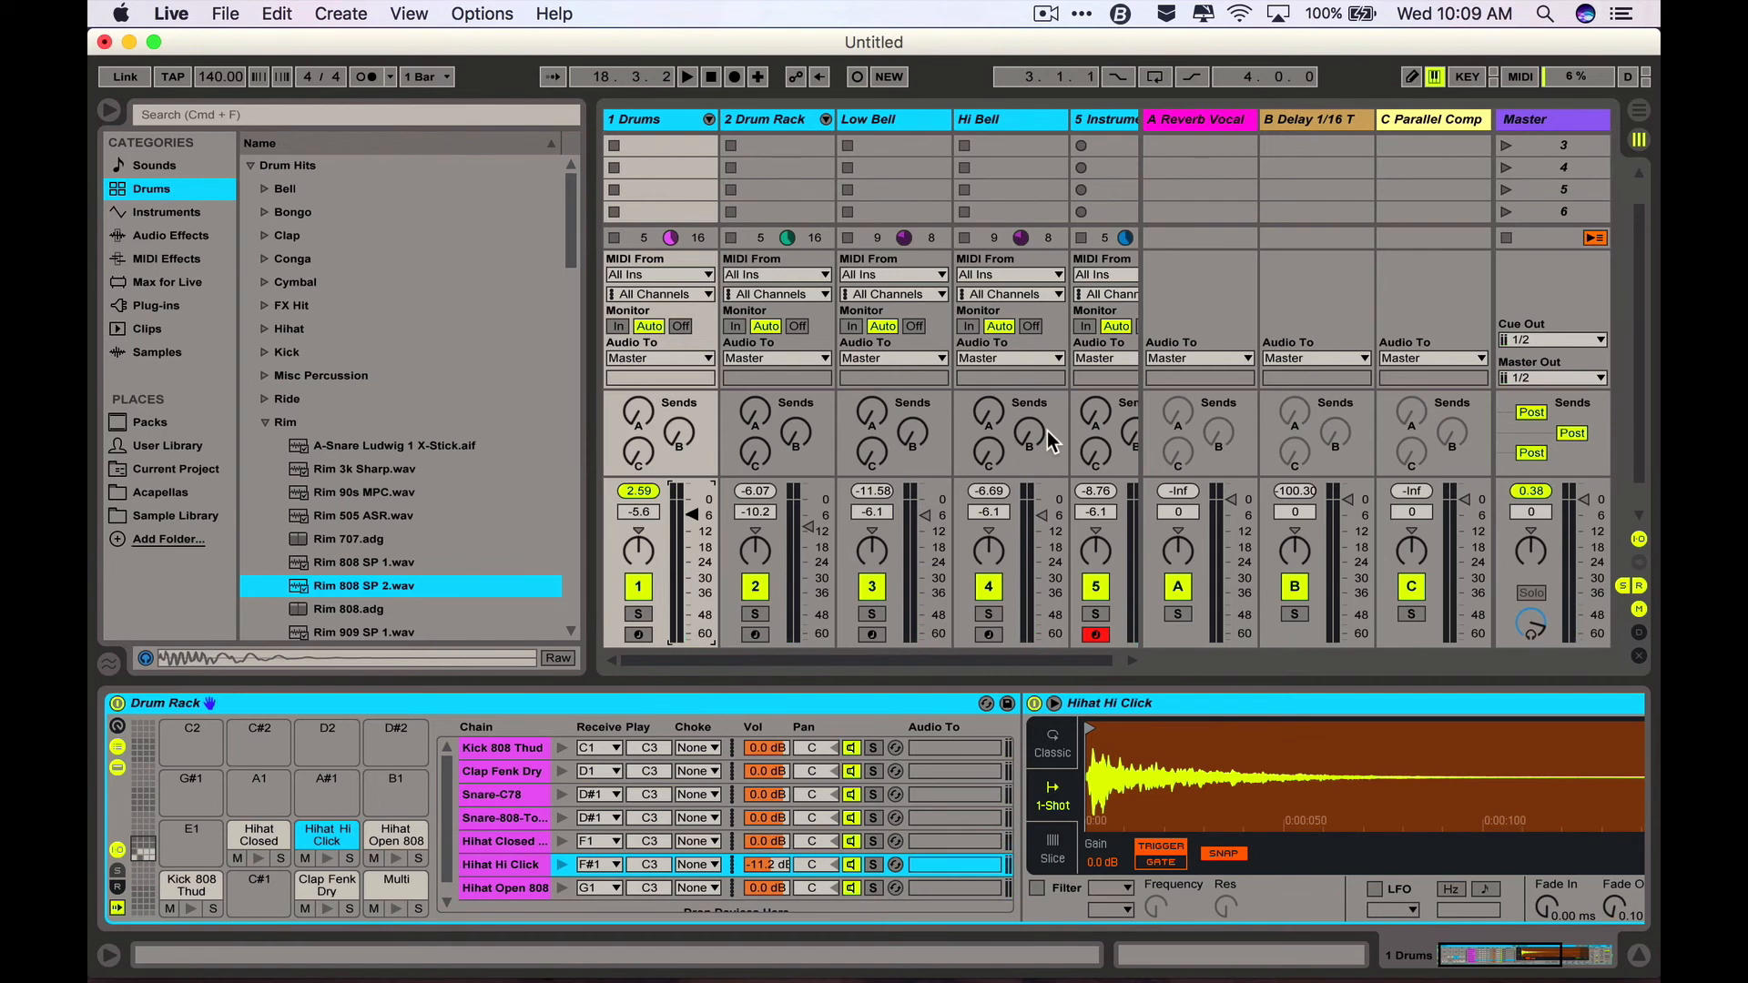
# - Rename the Drum Rack track as Perc
pyautogui.click(898, 125)
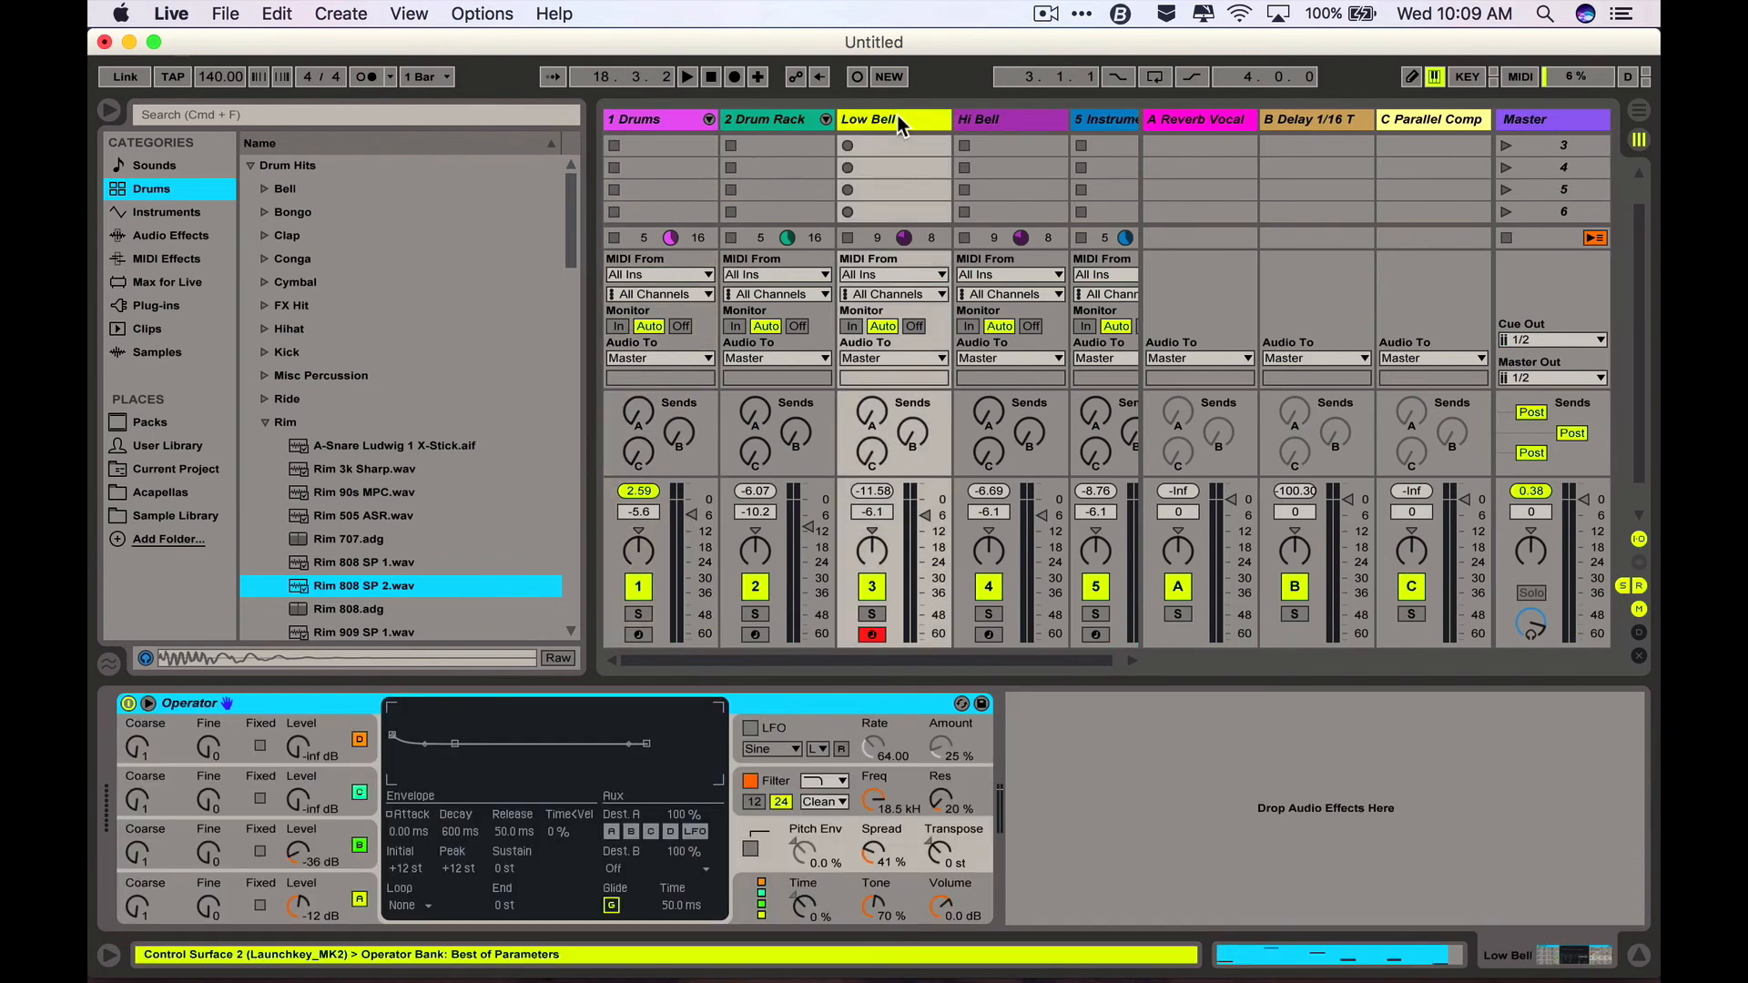
pyautogui.click(742, 119)
pyautogui.press('super+r')
pyautogui.write('P')
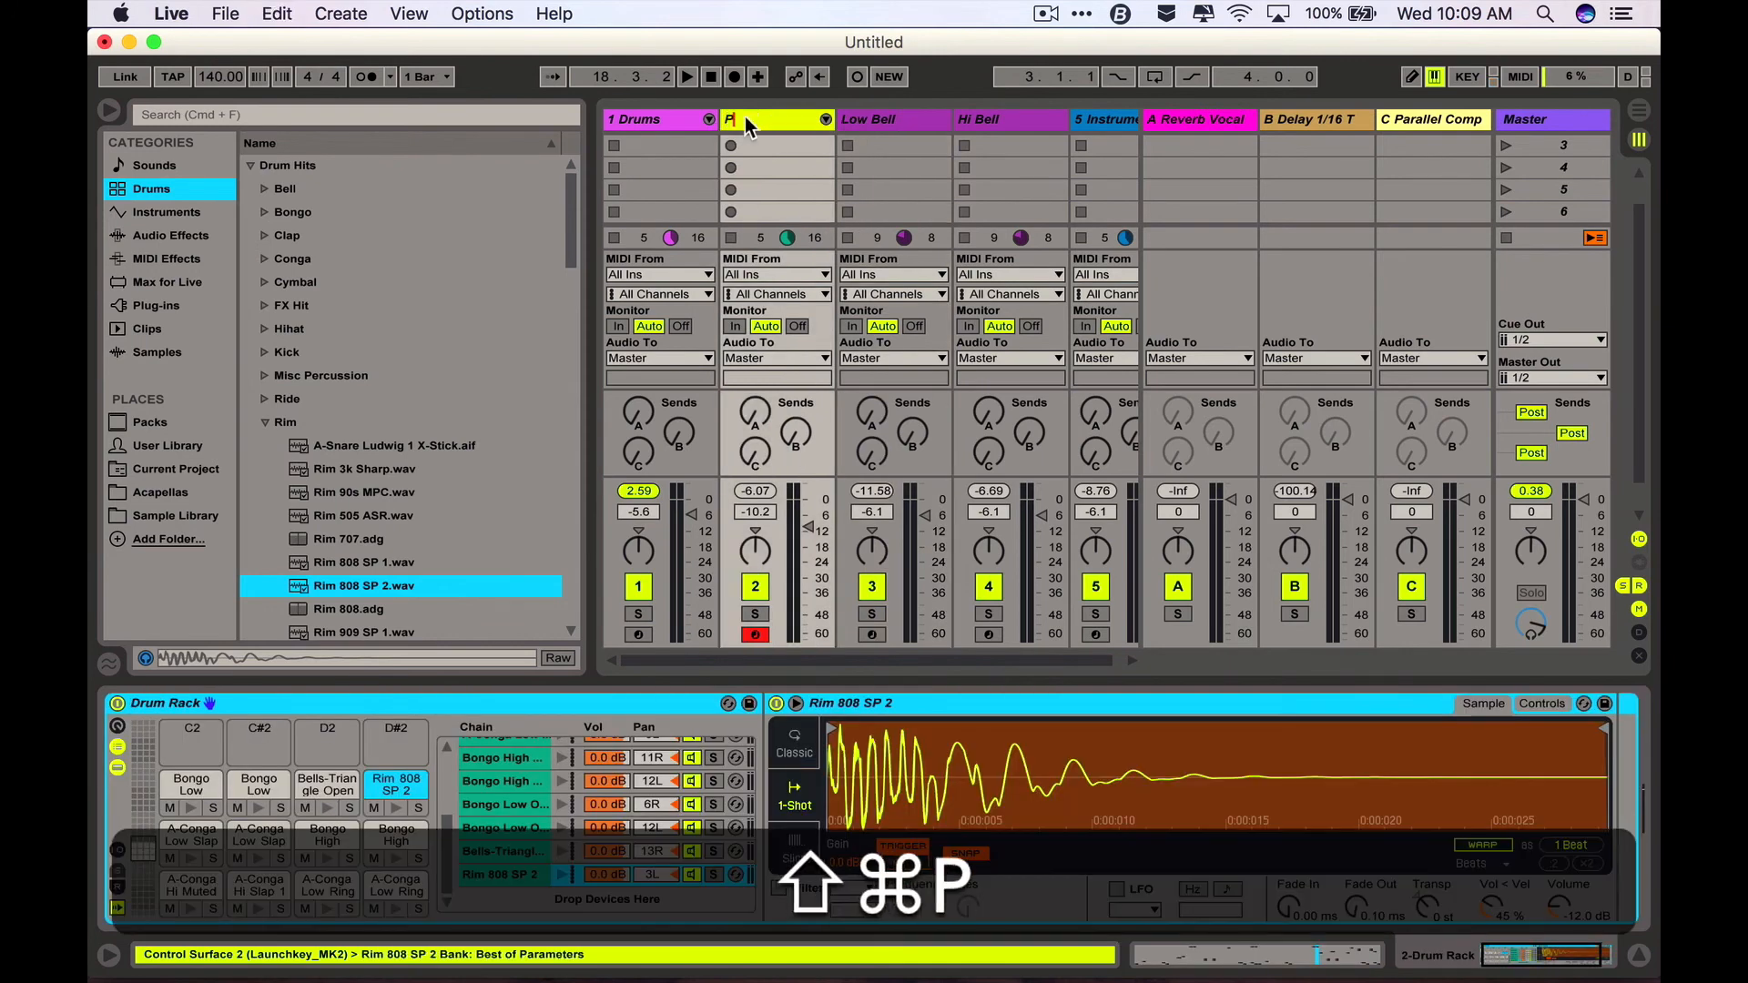
pyautogui.write('erc')
pyautogui.press('Return')
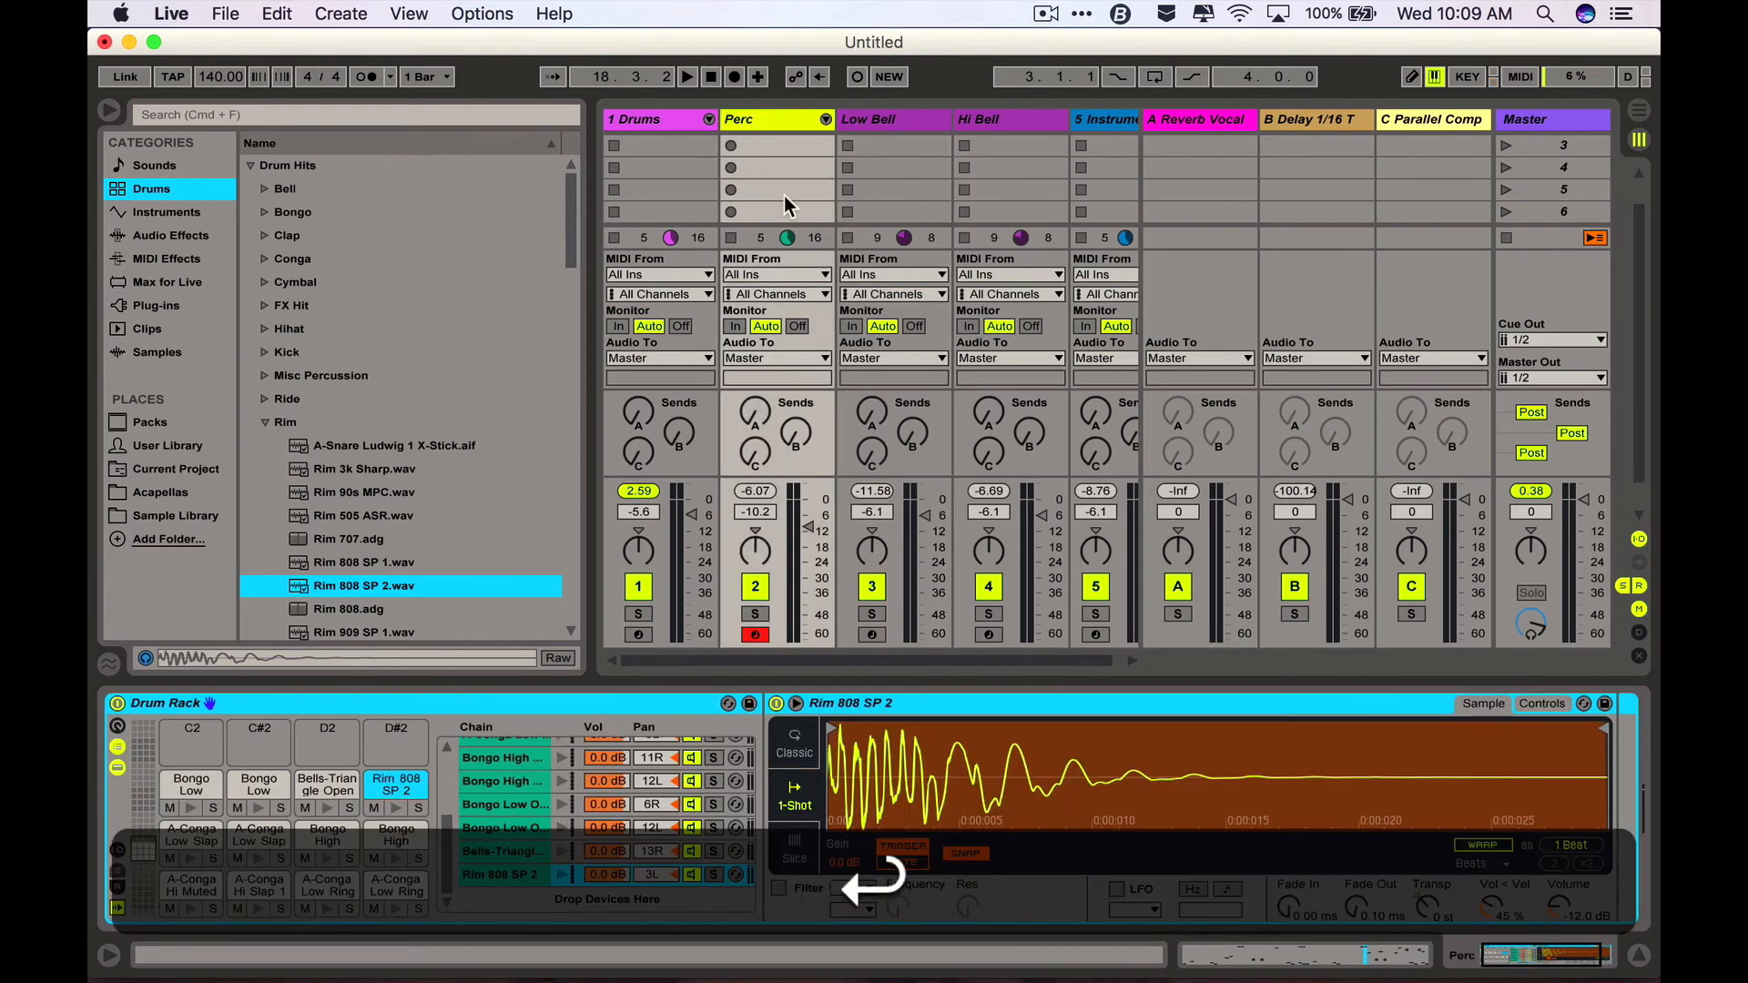
# - Rename the Instrument Rack track as Sub
pyautogui.click(1107, 124)
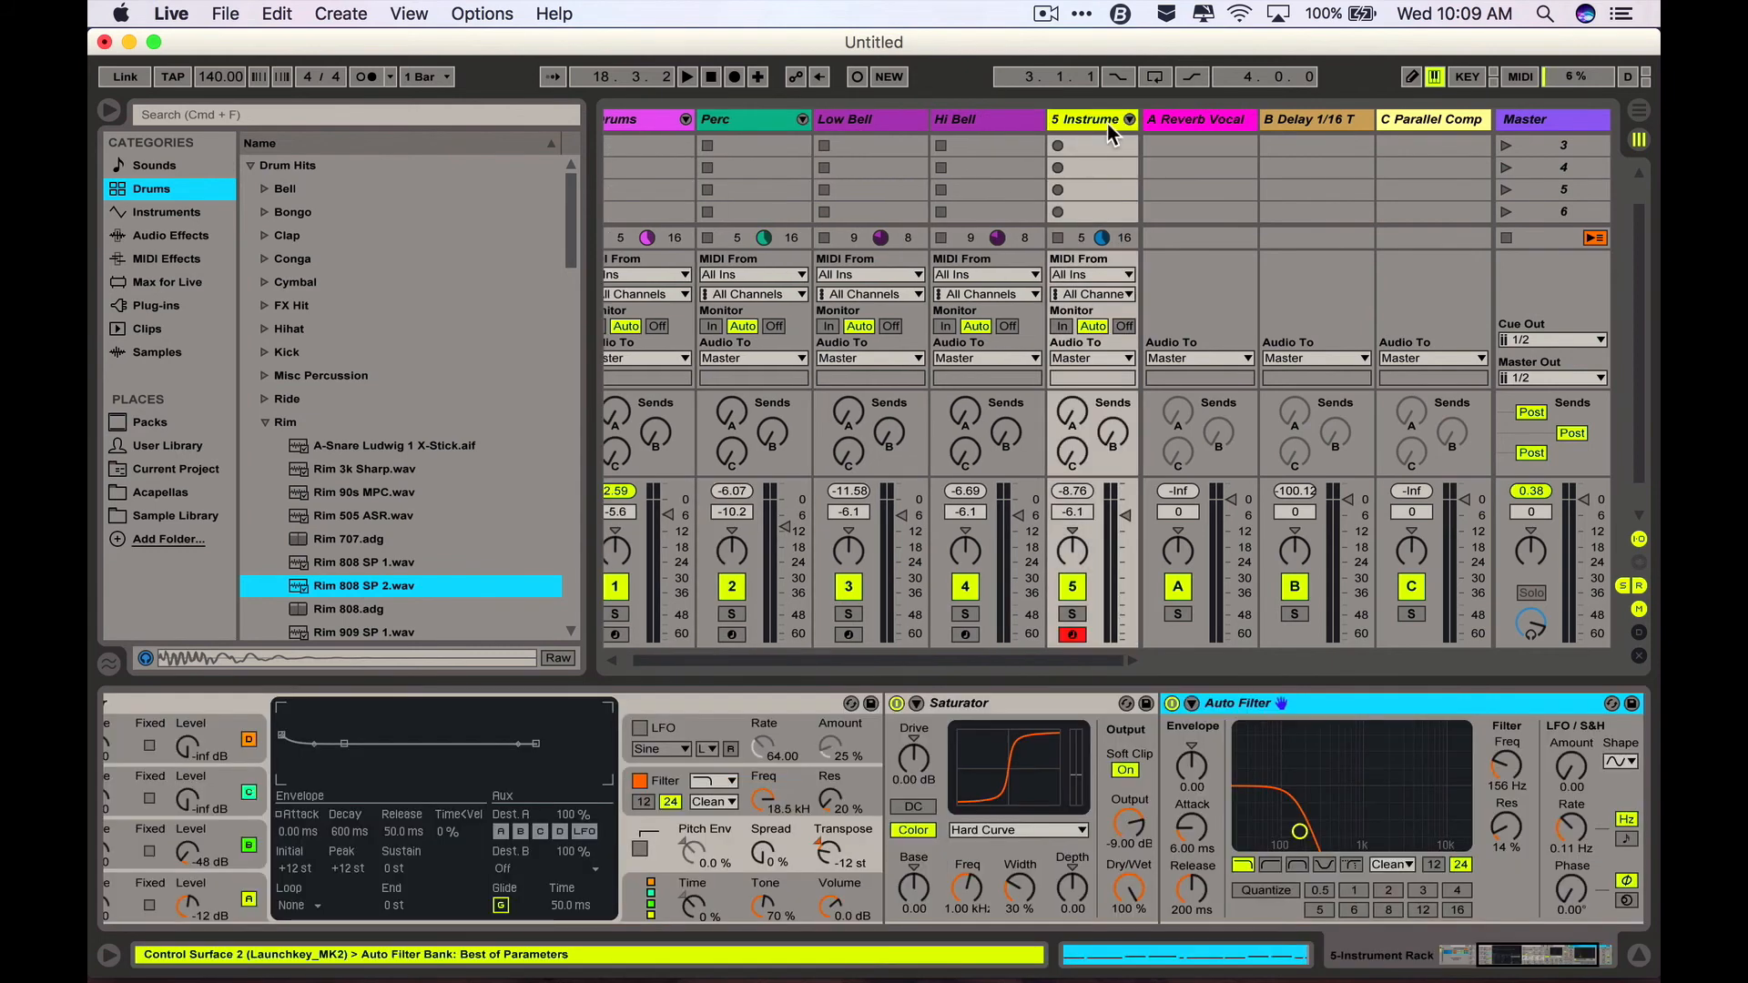
pyautogui.press('cmd+r')
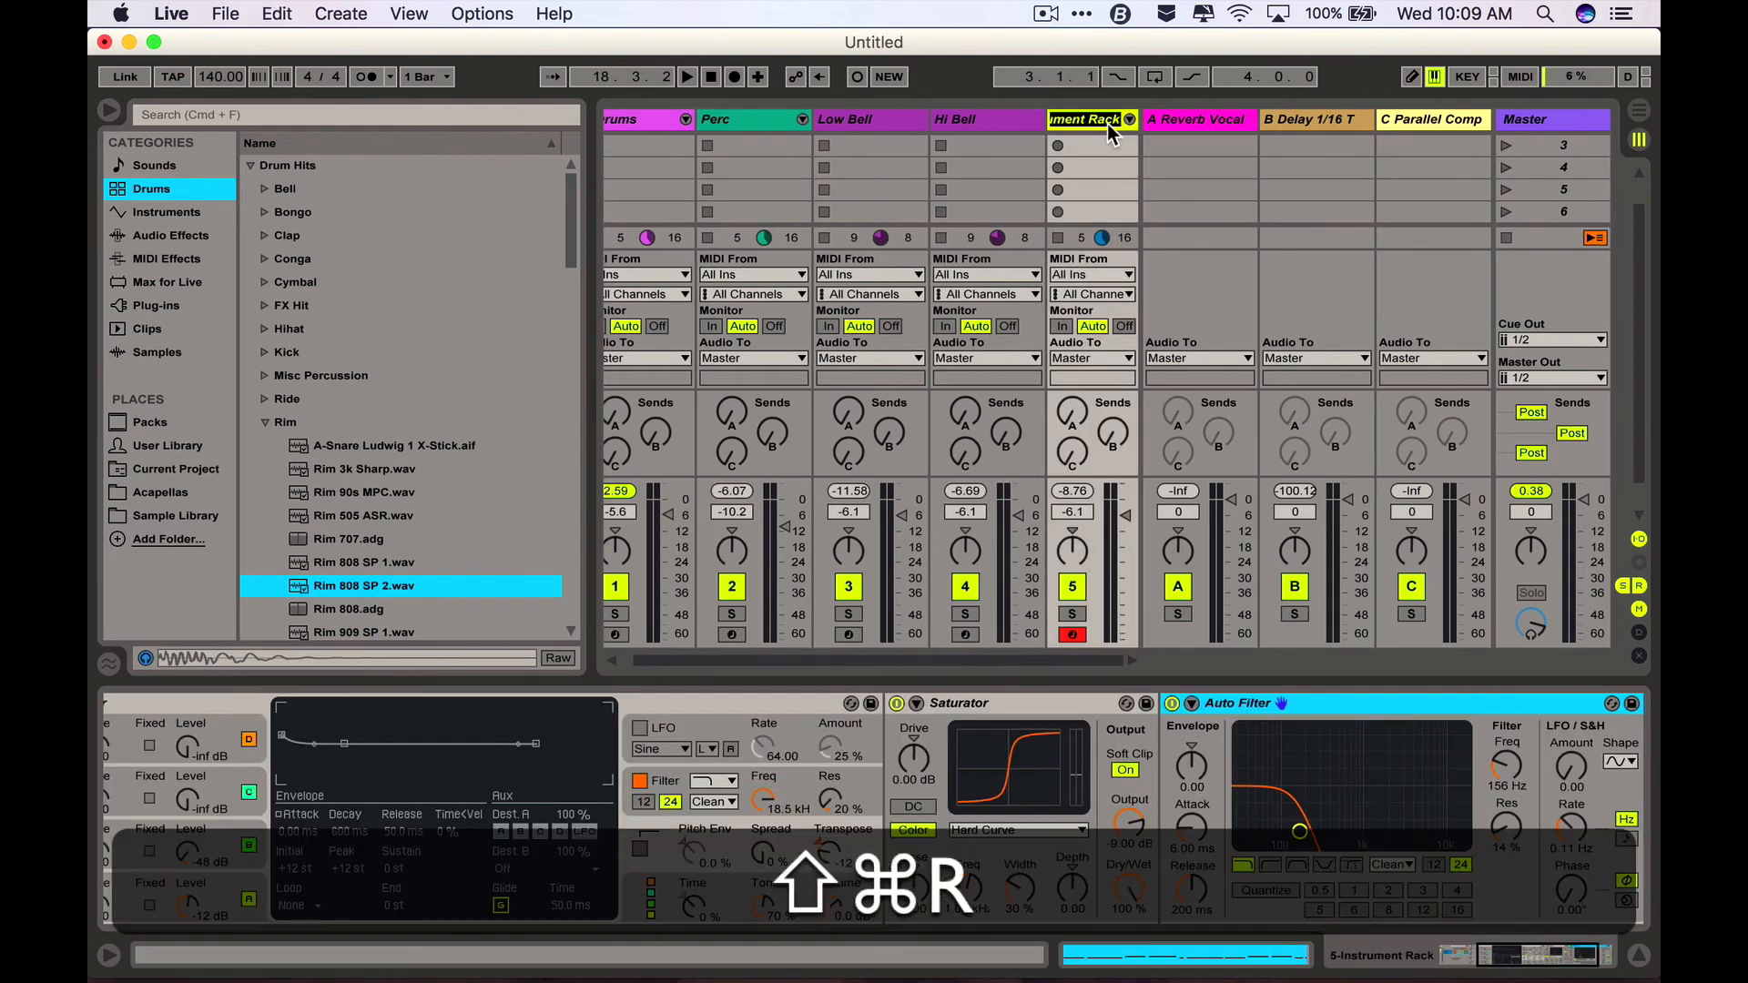
pyautogui.write('Sub')
pyautogui.press('Return')
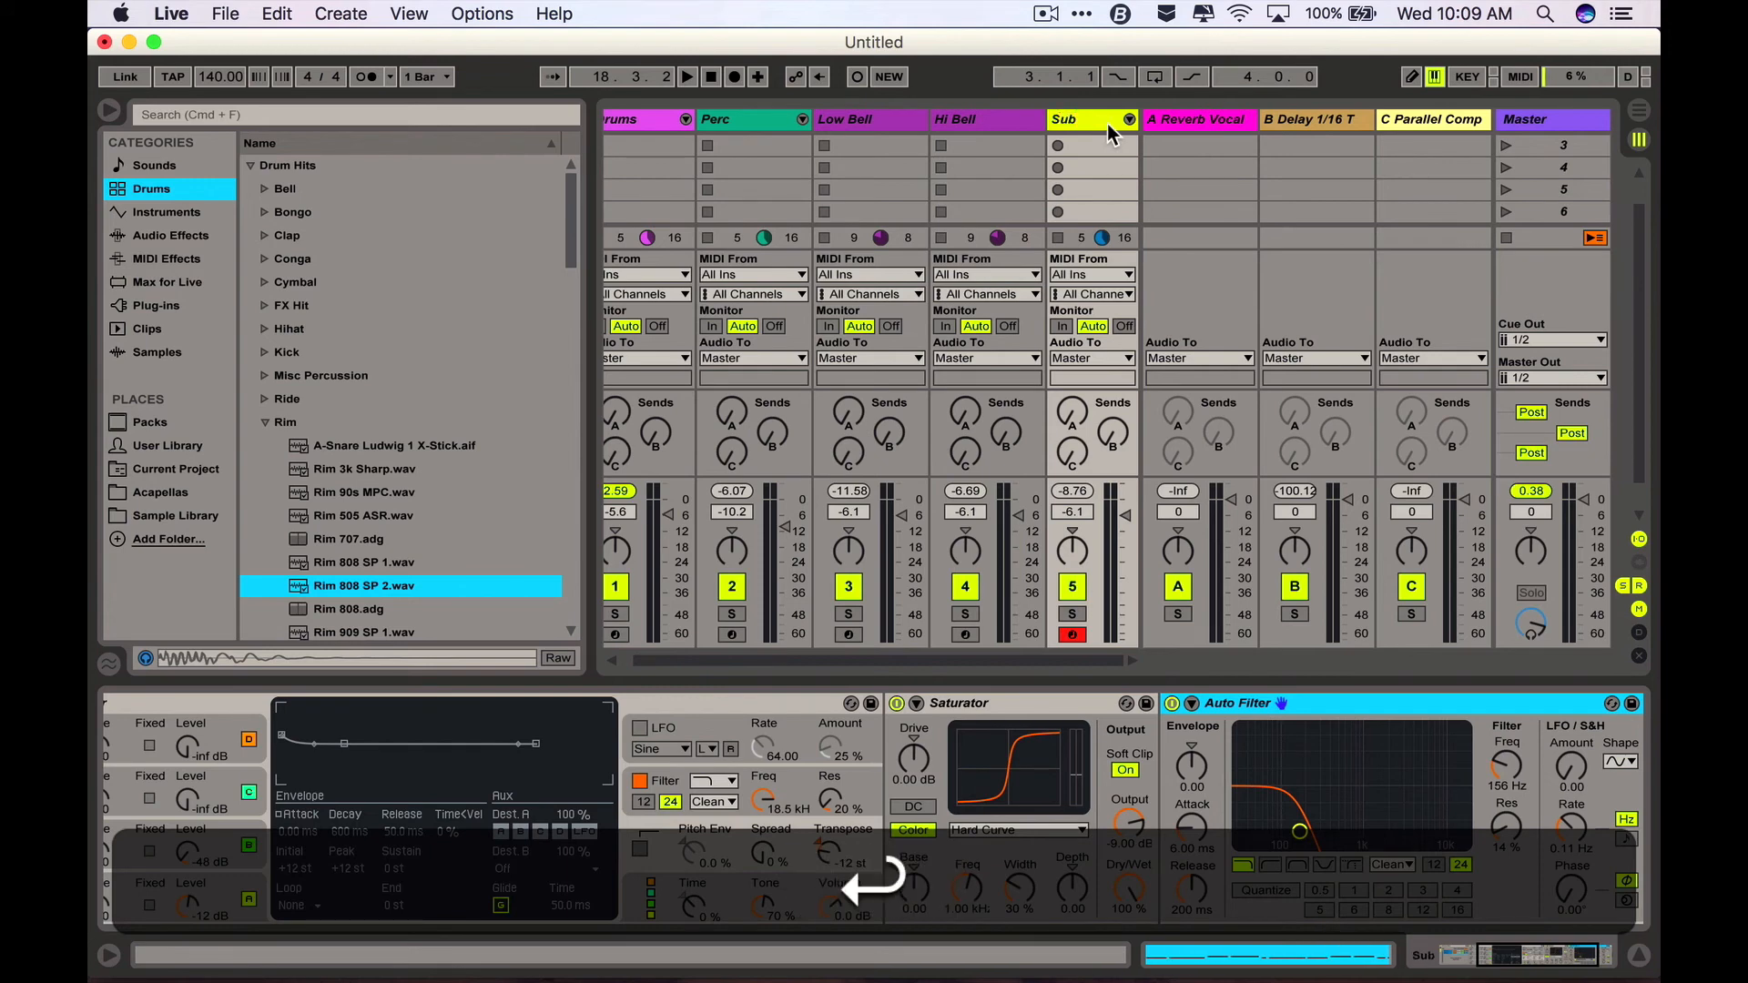
# - While the beat plays, set Low Bell to -3.3 dB panned 16L and pan Hi Bell 15R
pyautogui.press('space')
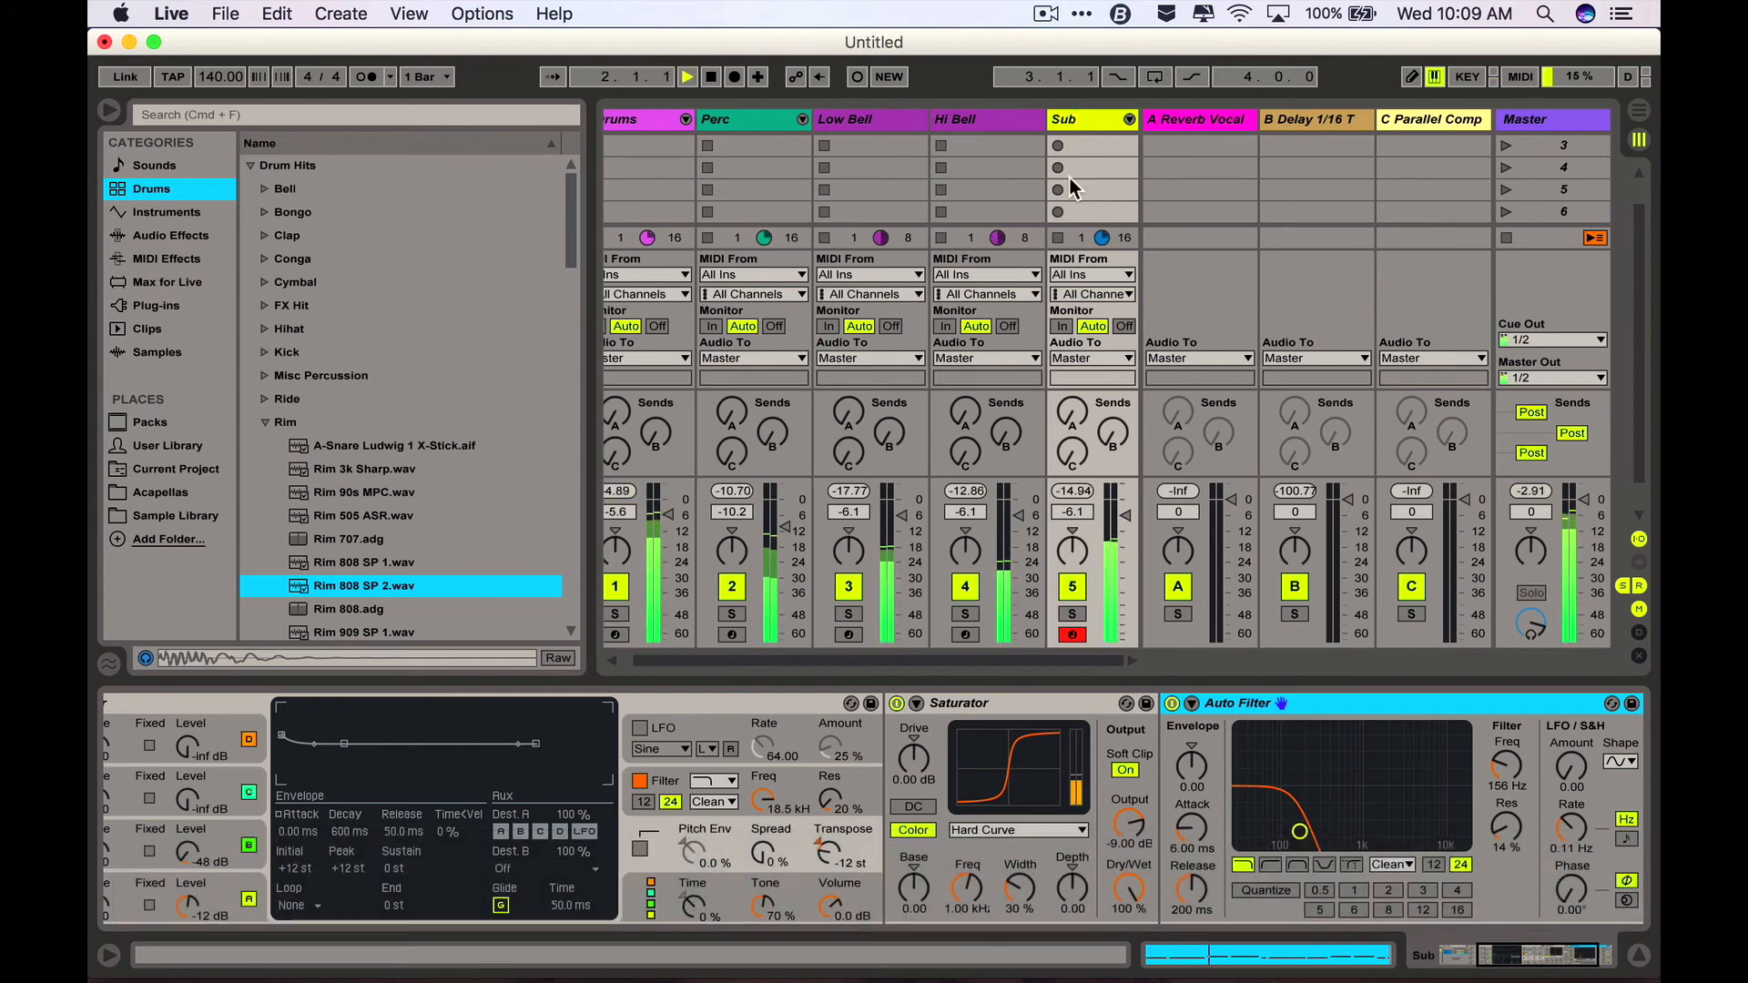
pyautogui.scroll(2, 1069, 178)
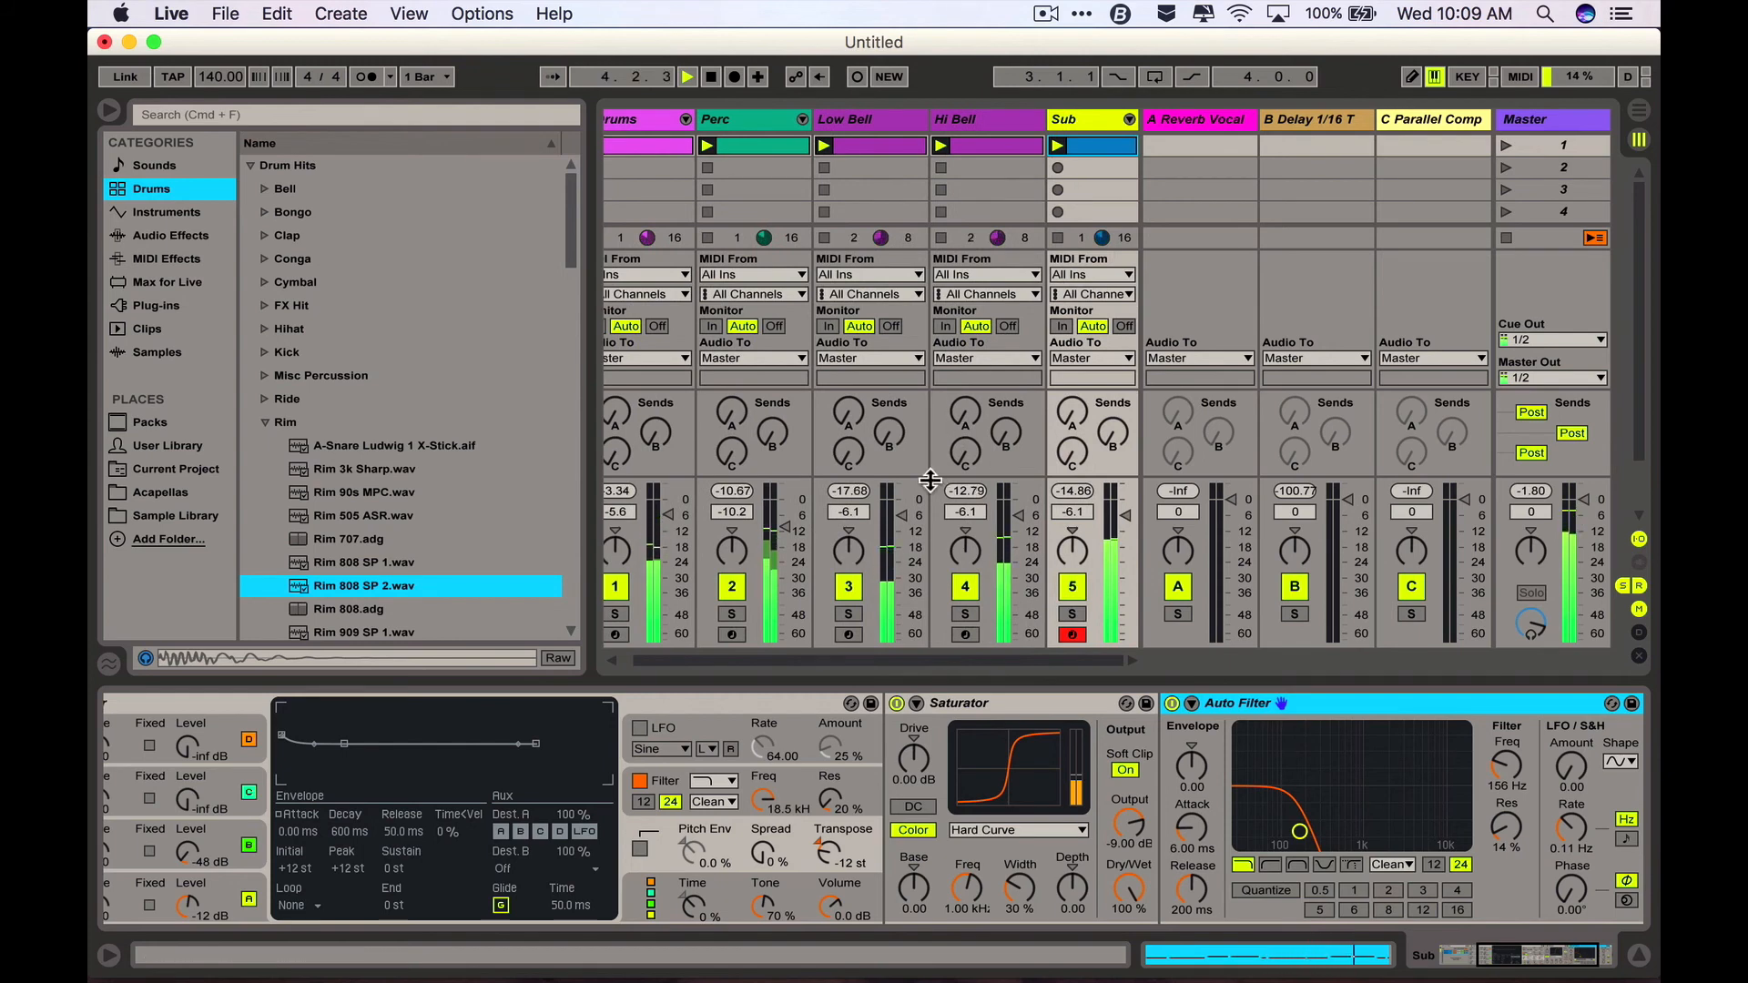
pyautogui.moveTo(899, 515)
pyautogui.mouseDown()
pyautogui.moveTo(899, 494)
pyautogui.moveTo(899, 513)
pyautogui.mouseUp()
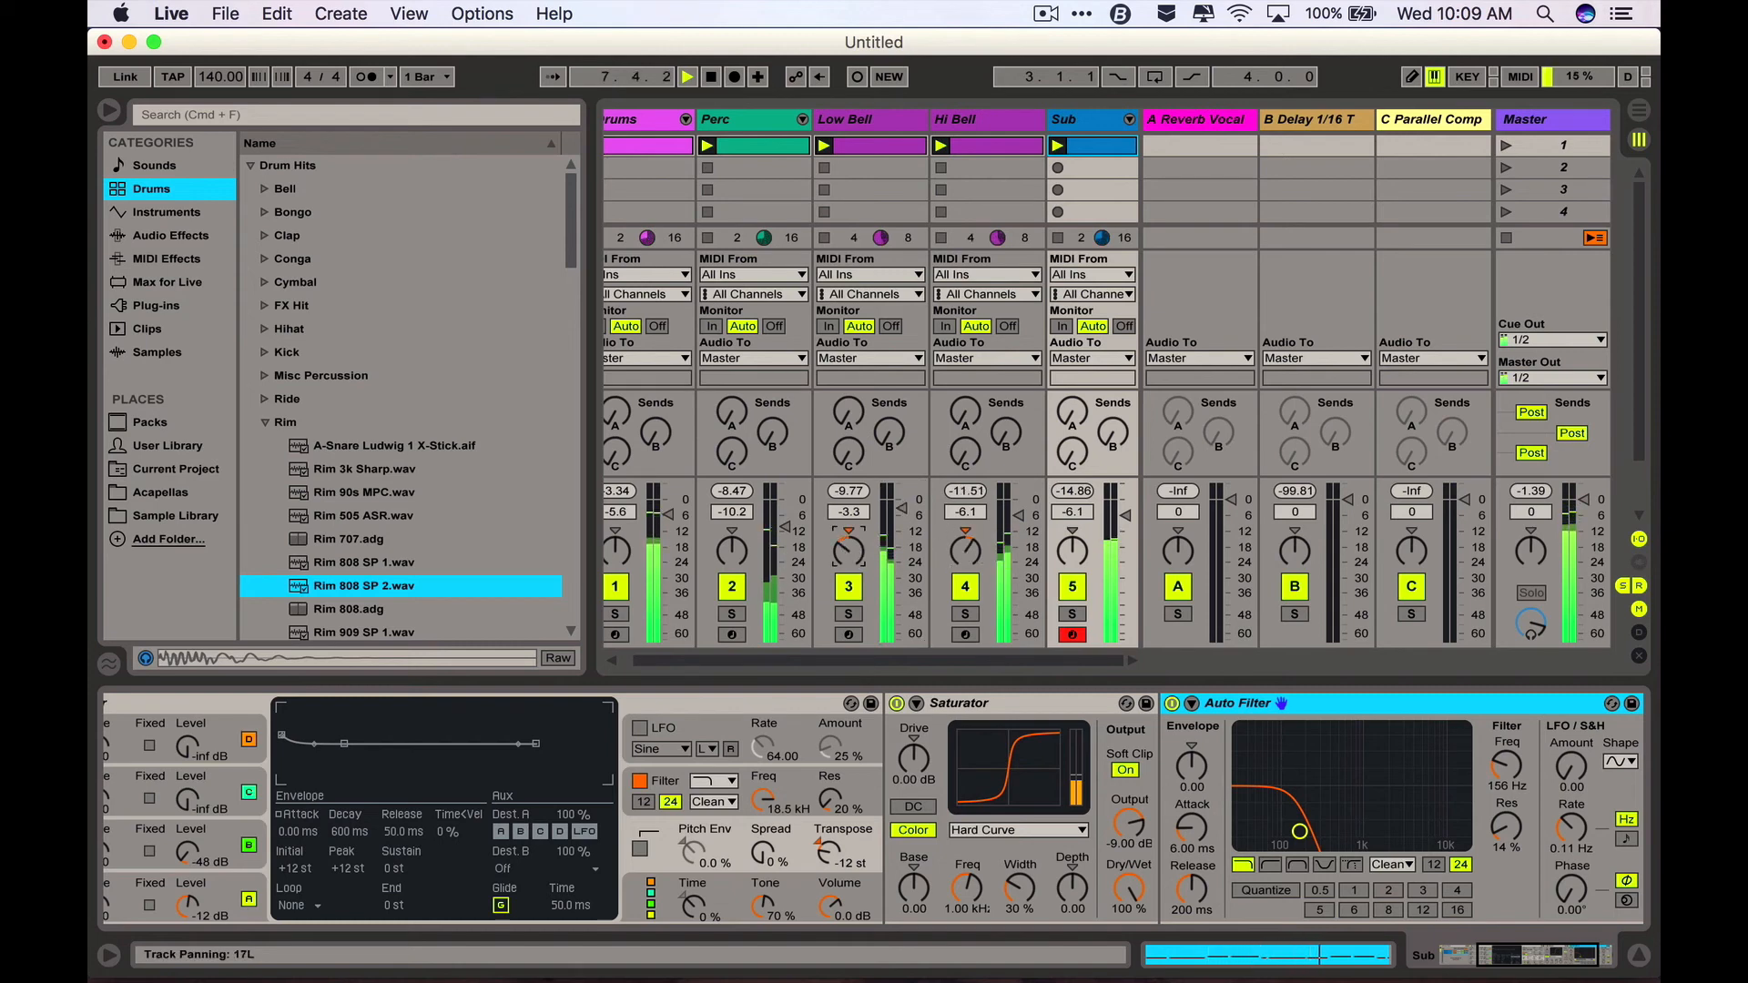
pyautogui.click(954, 550)
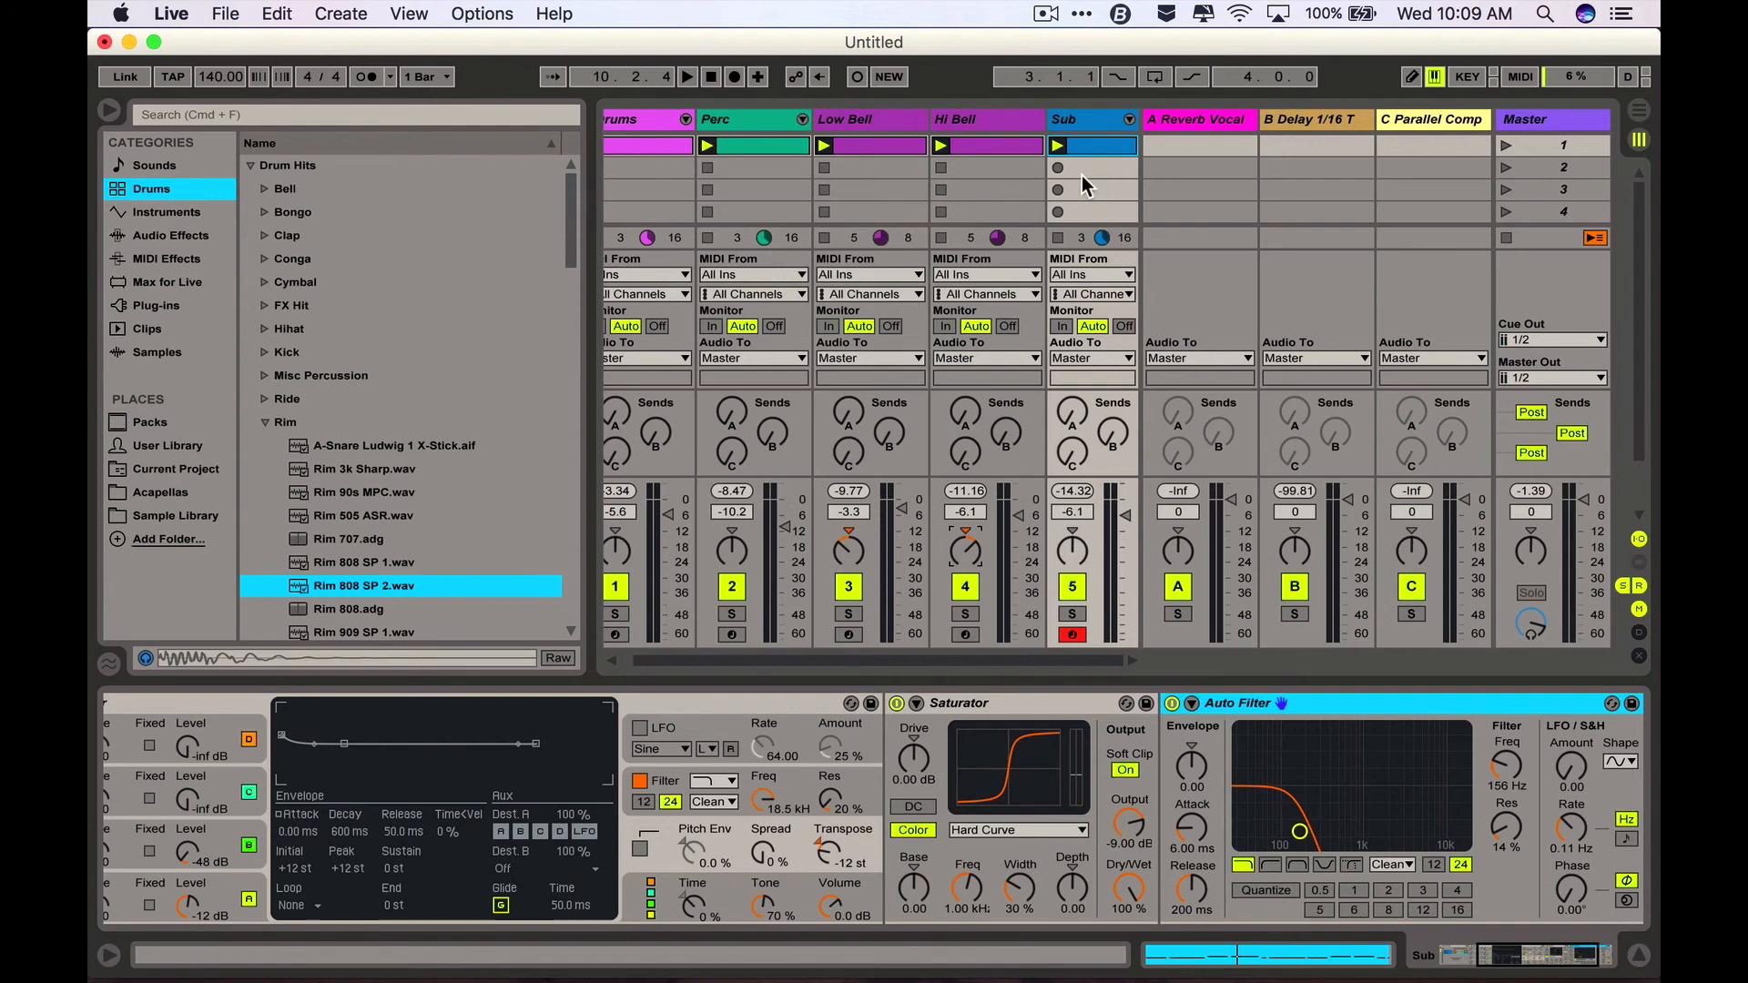
# - Copy all five scene 1 clips, from Drums to Sub, into the Arrangement starting at 1.1.1
pyautogui.hscroll(-3, 1082, 174)
pyautogui.click(697, 147)
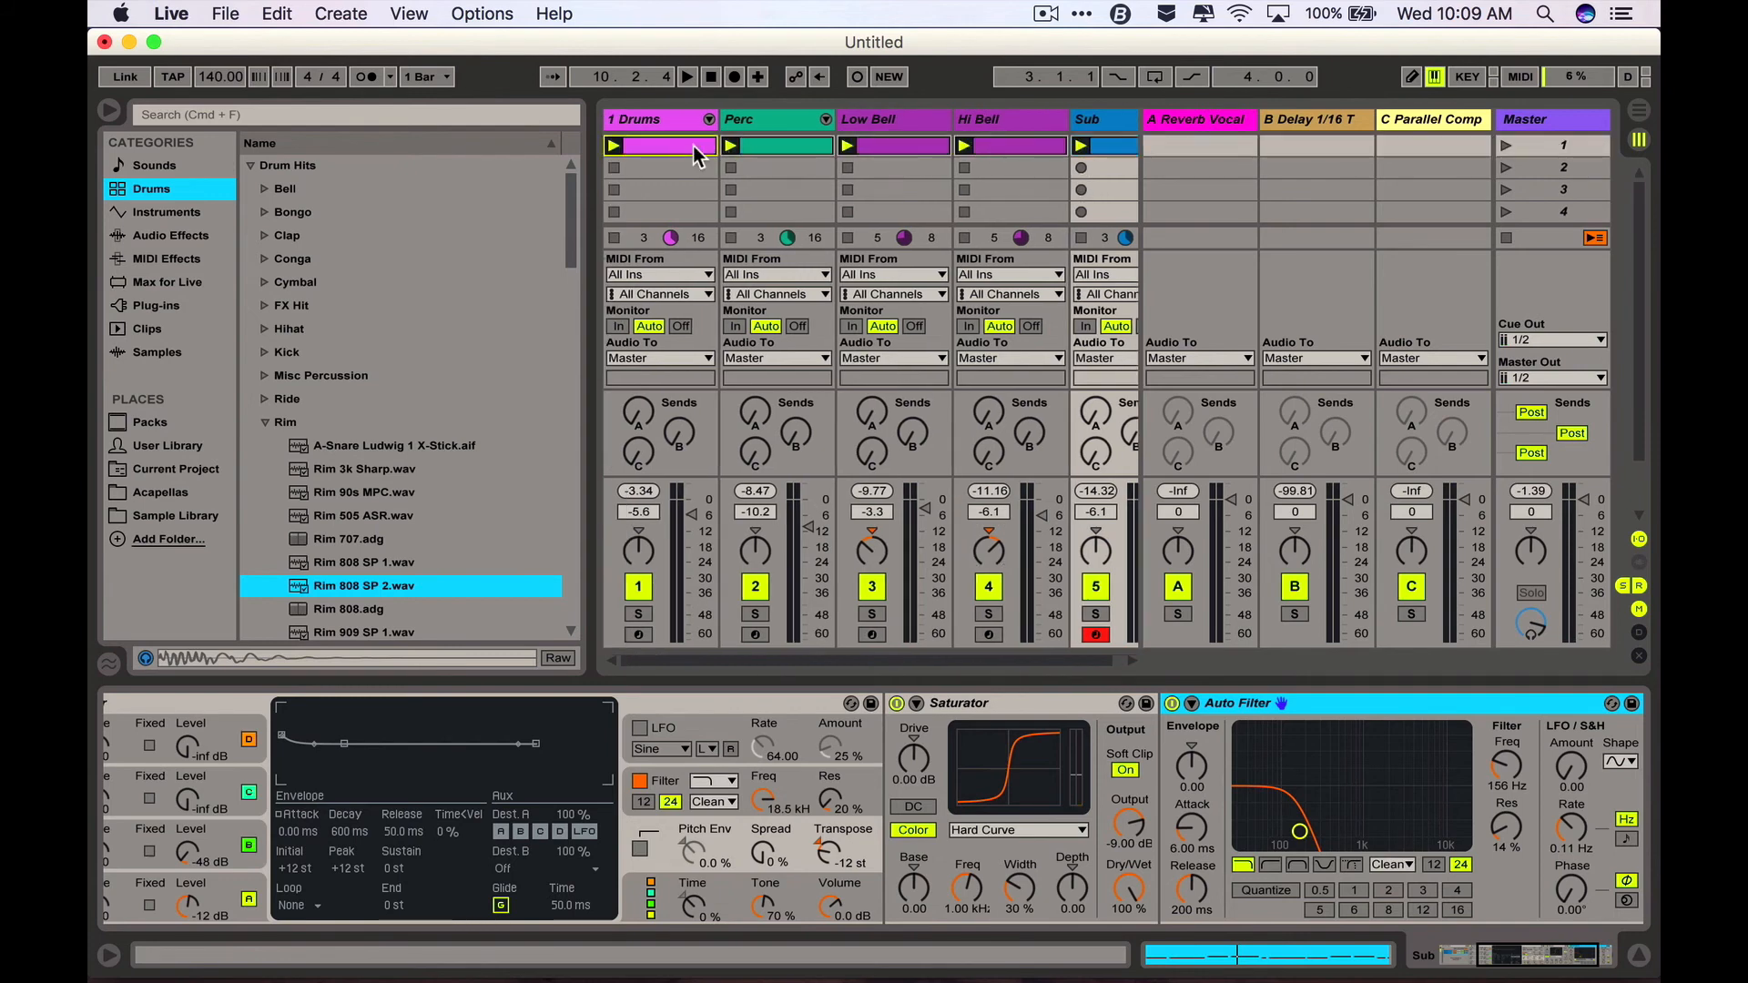
pyautogui.click(1102, 144)
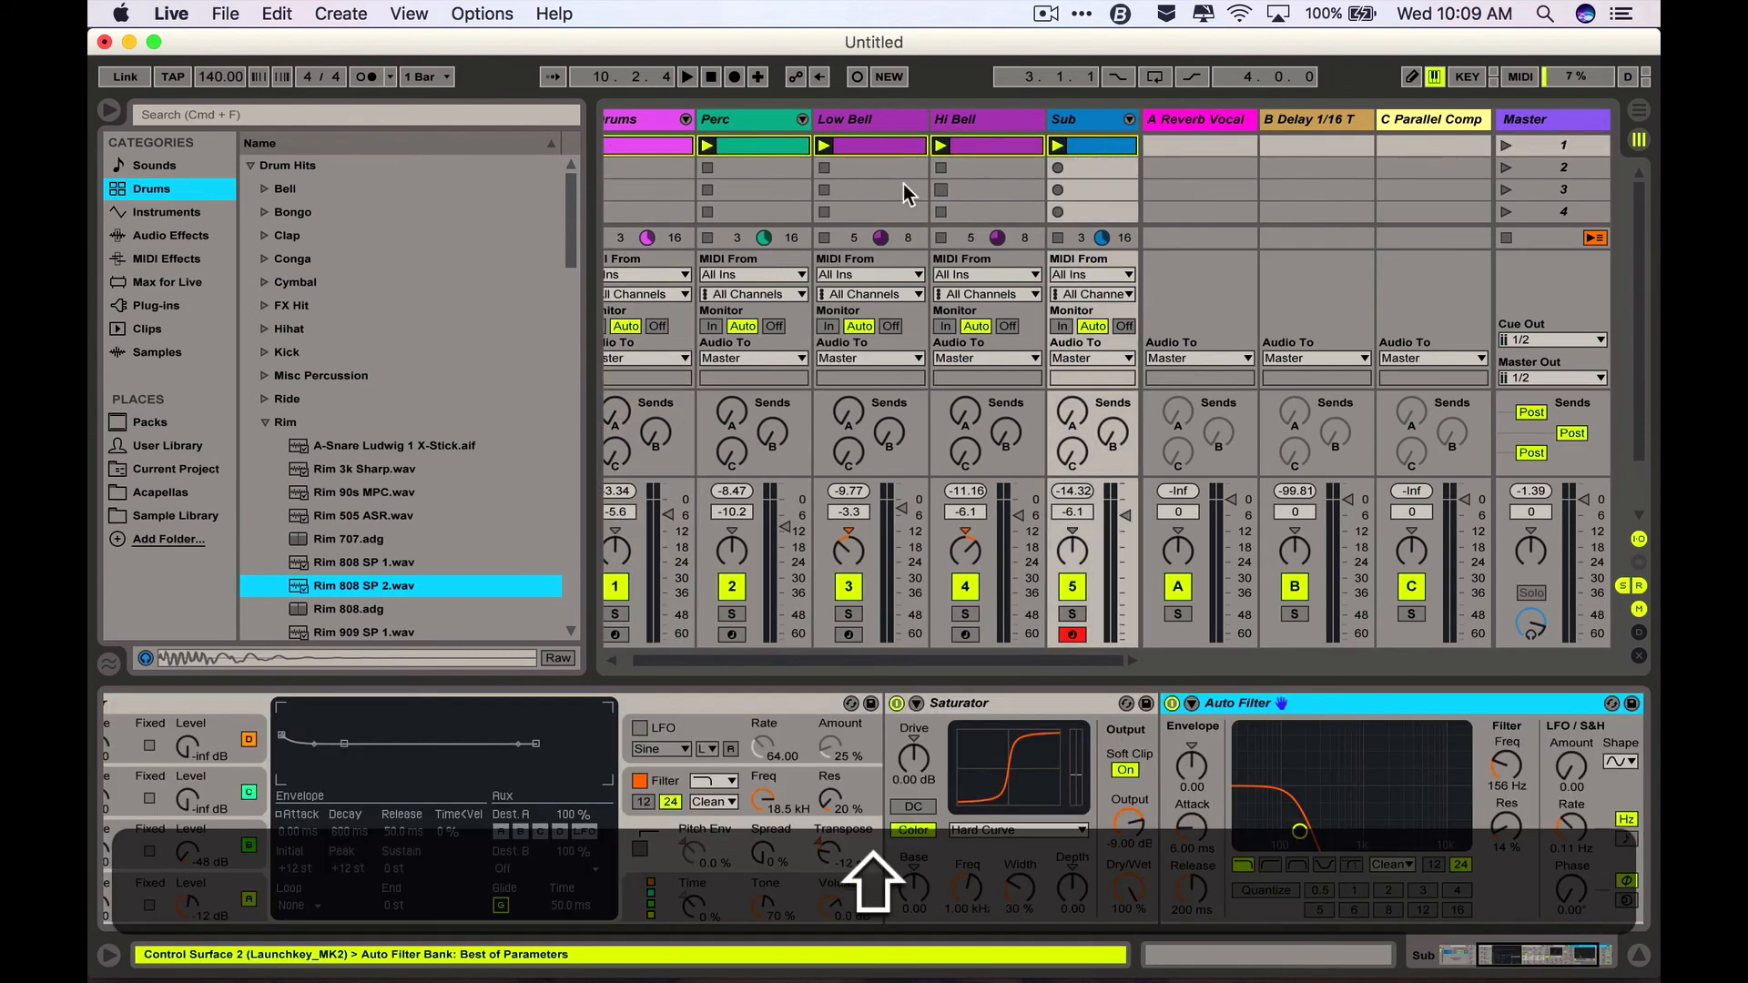
pyautogui.press('Tab')
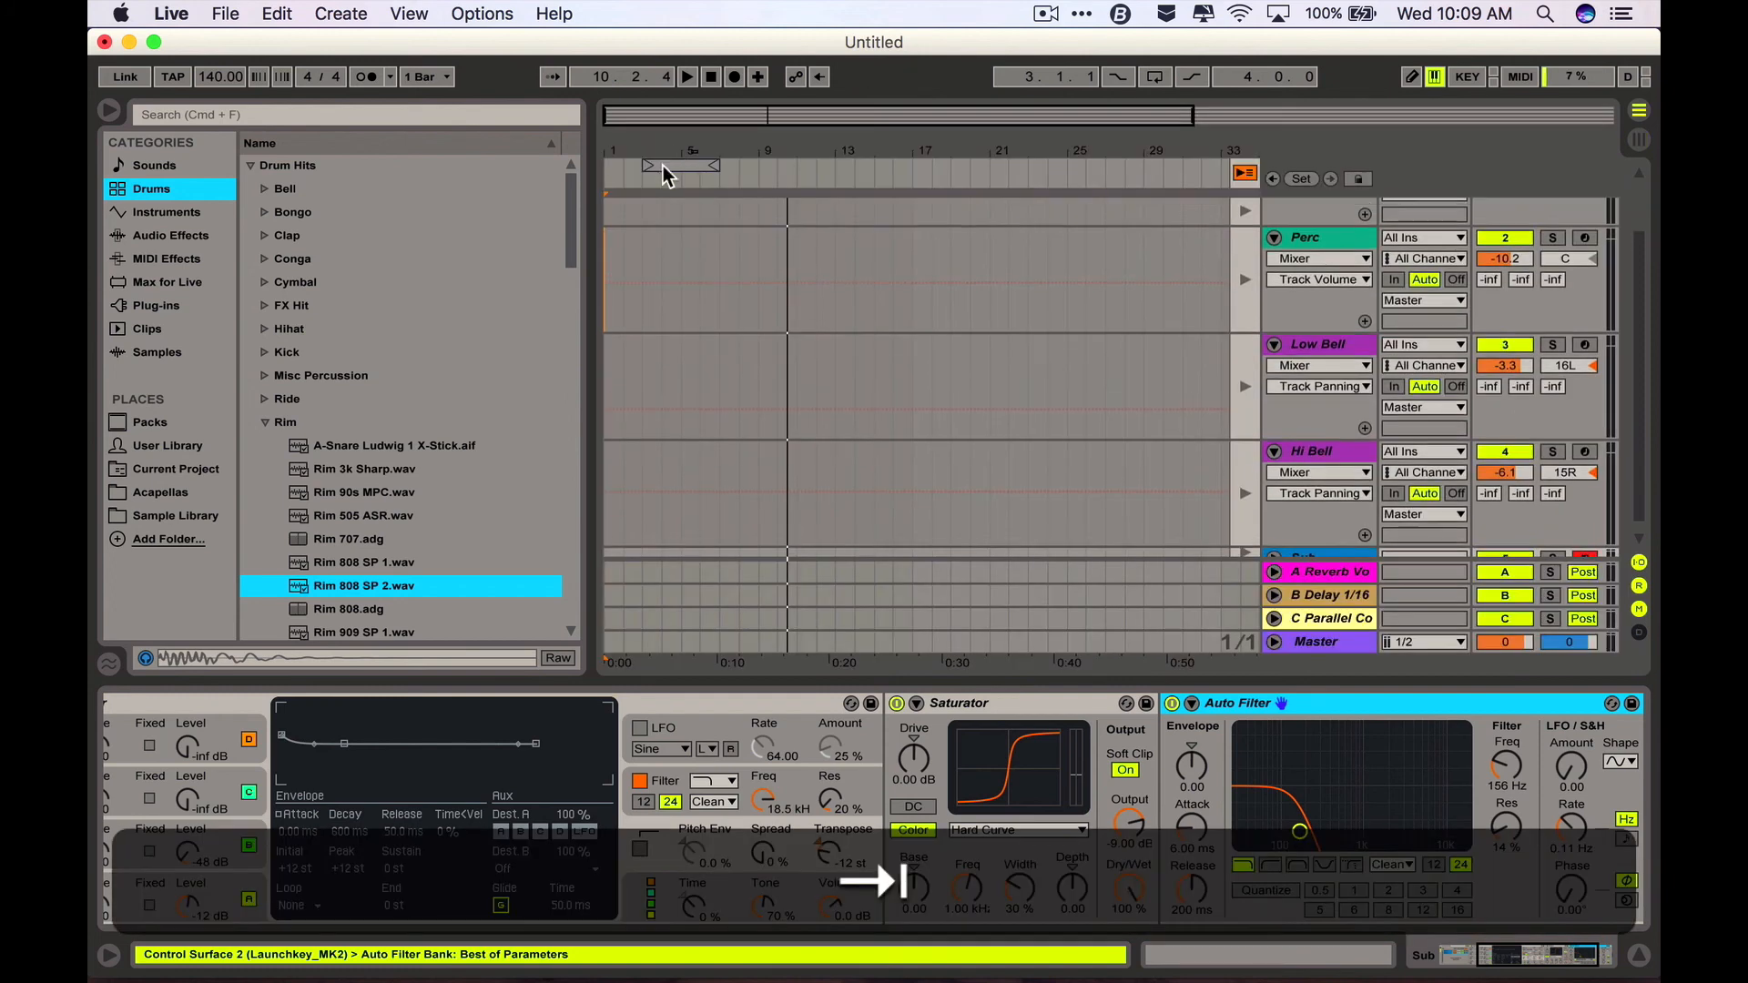
pyautogui.scroll(3, 615, 199)
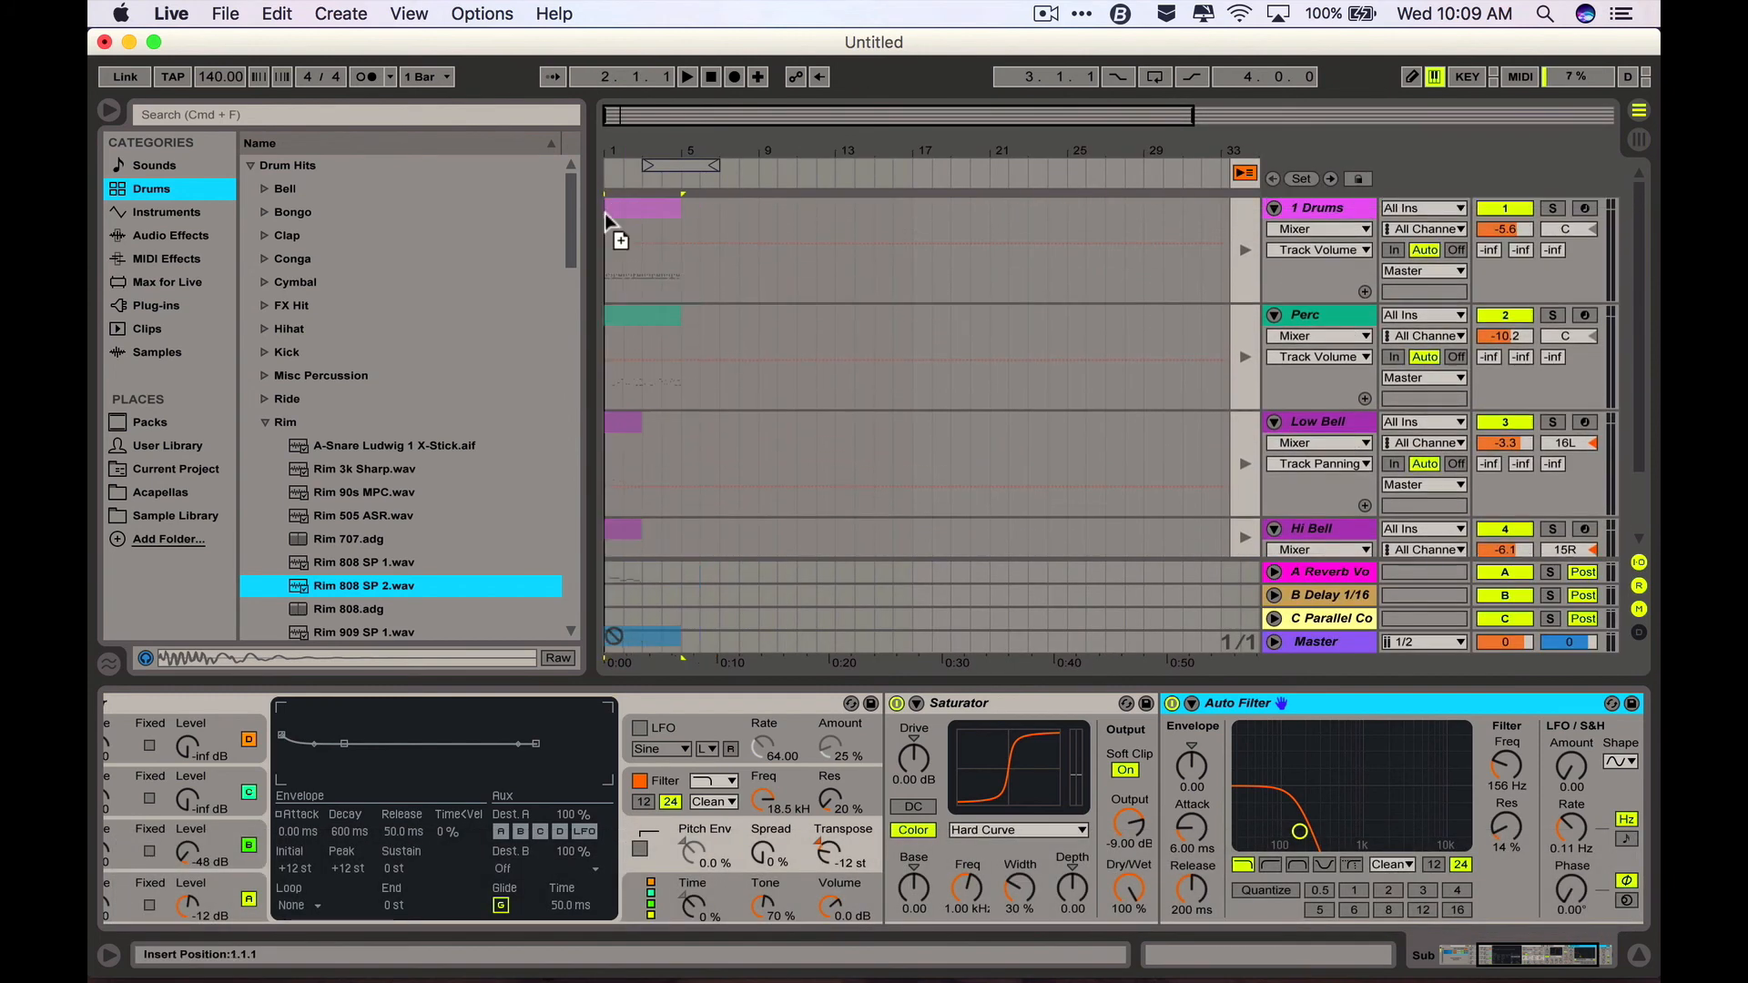
pyautogui.moveTo(615, 215); pyautogui.dragTo(614, 216)
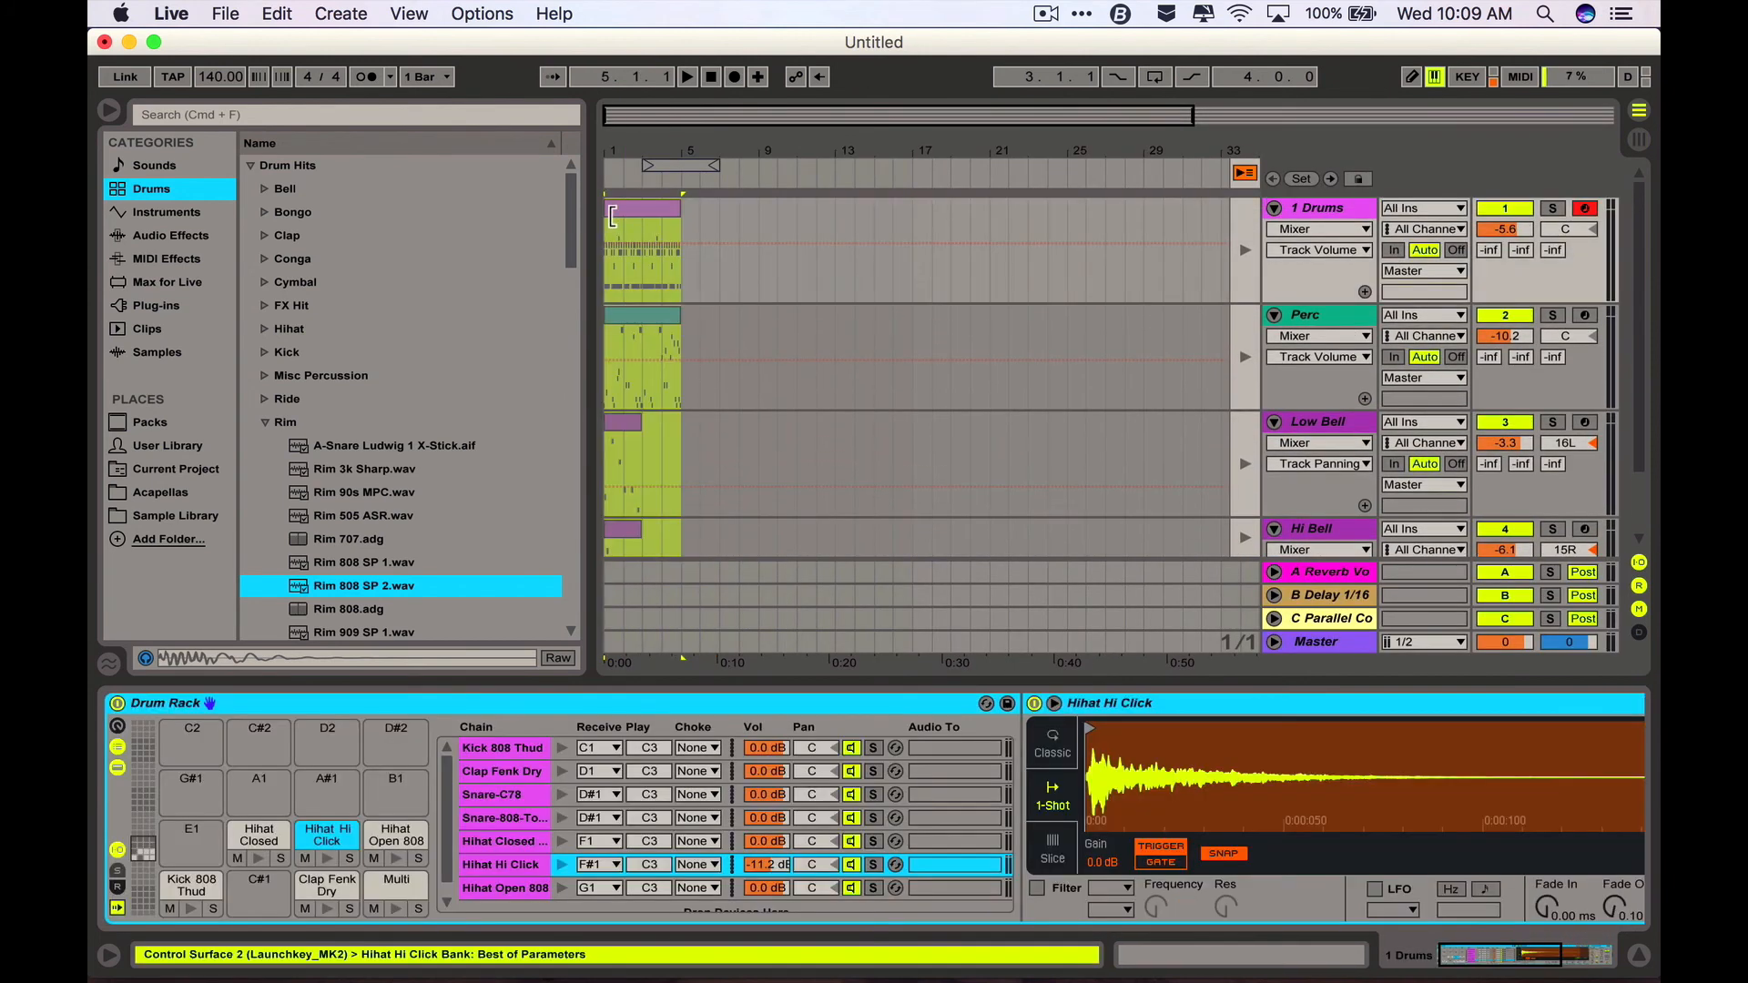
# - Move all the arrangement clips to start at bar 5, and shift the Perc clip further to bar 9
pyautogui.click(640, 208)
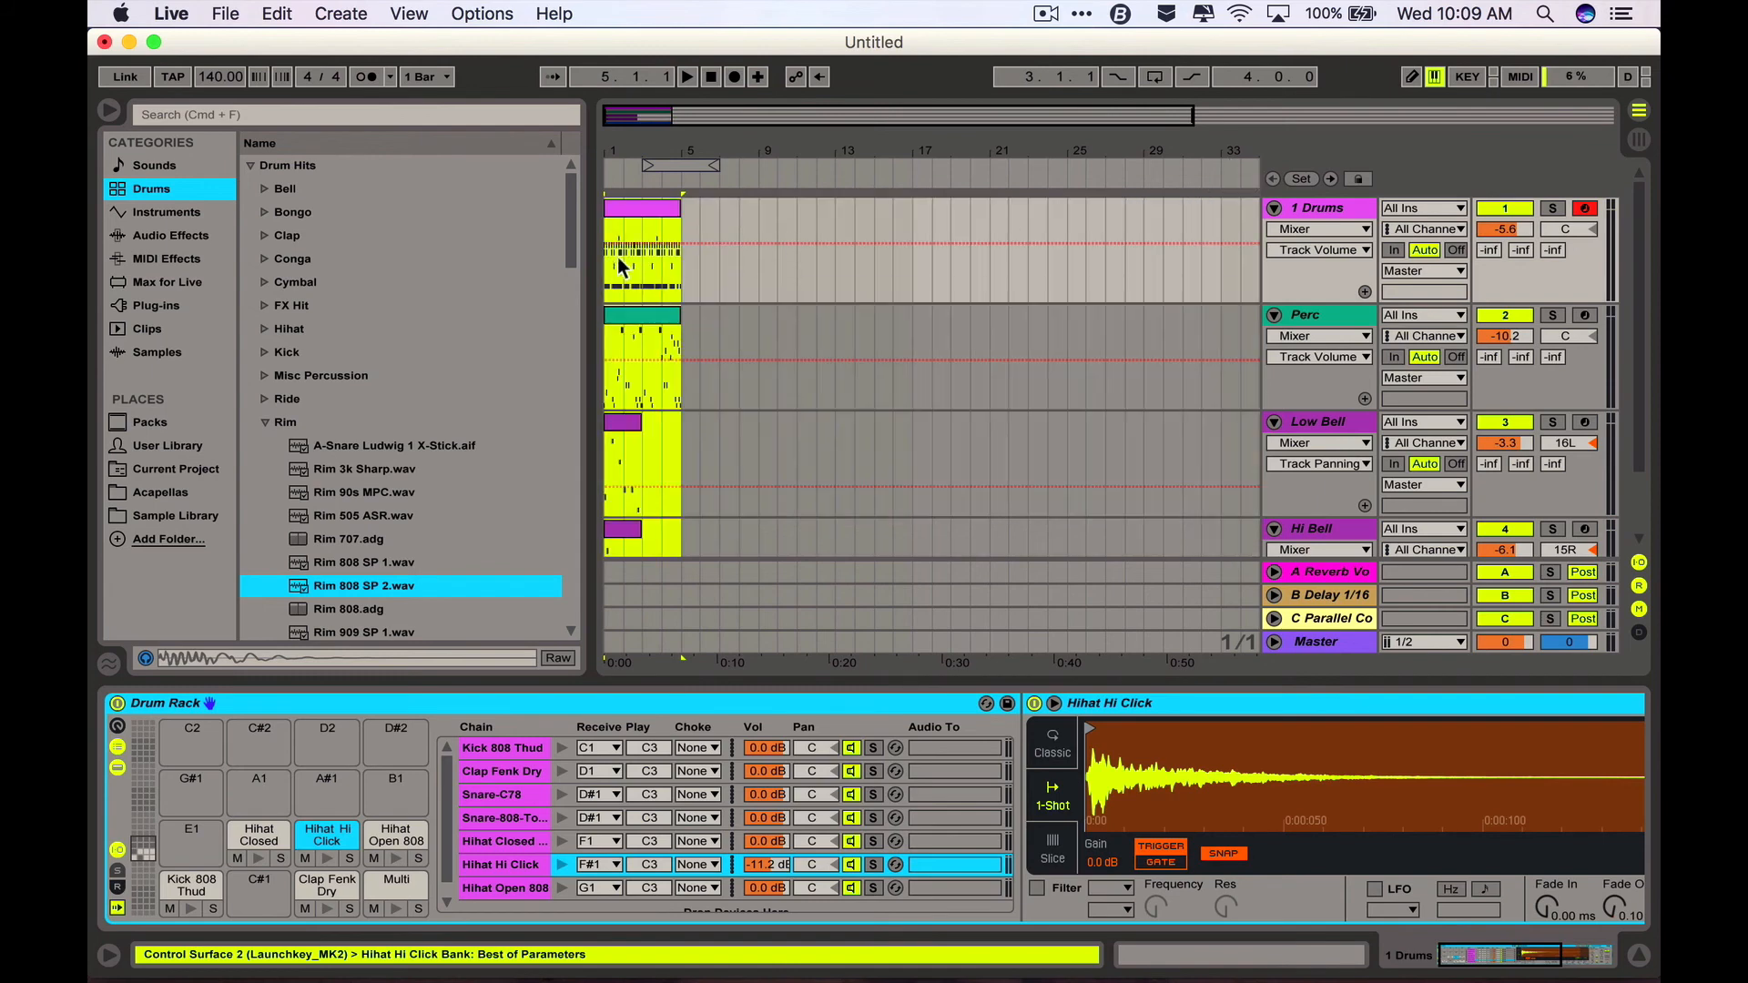
pyautogui.moveTo(643, 215); pyautogui.dragTo(721, 209)
pyautogui.click(911, 313)
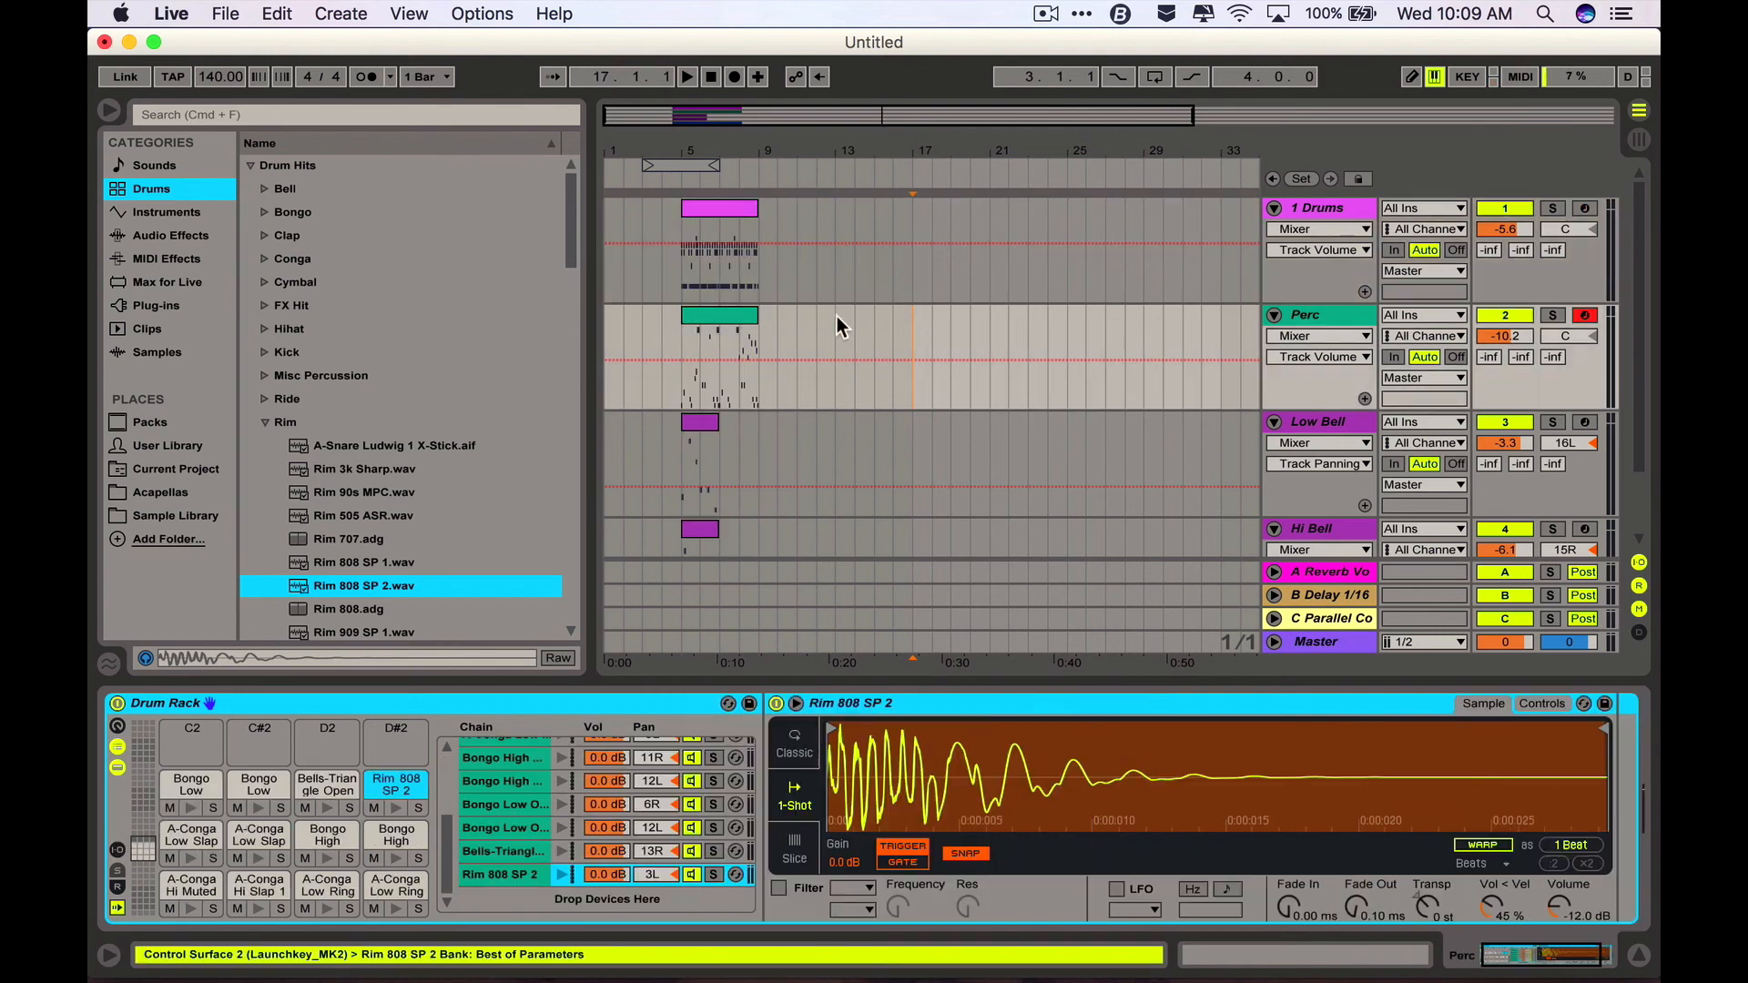
pyautogui.moveTo(715, 326); pyautogui.dragTo(792, 328)
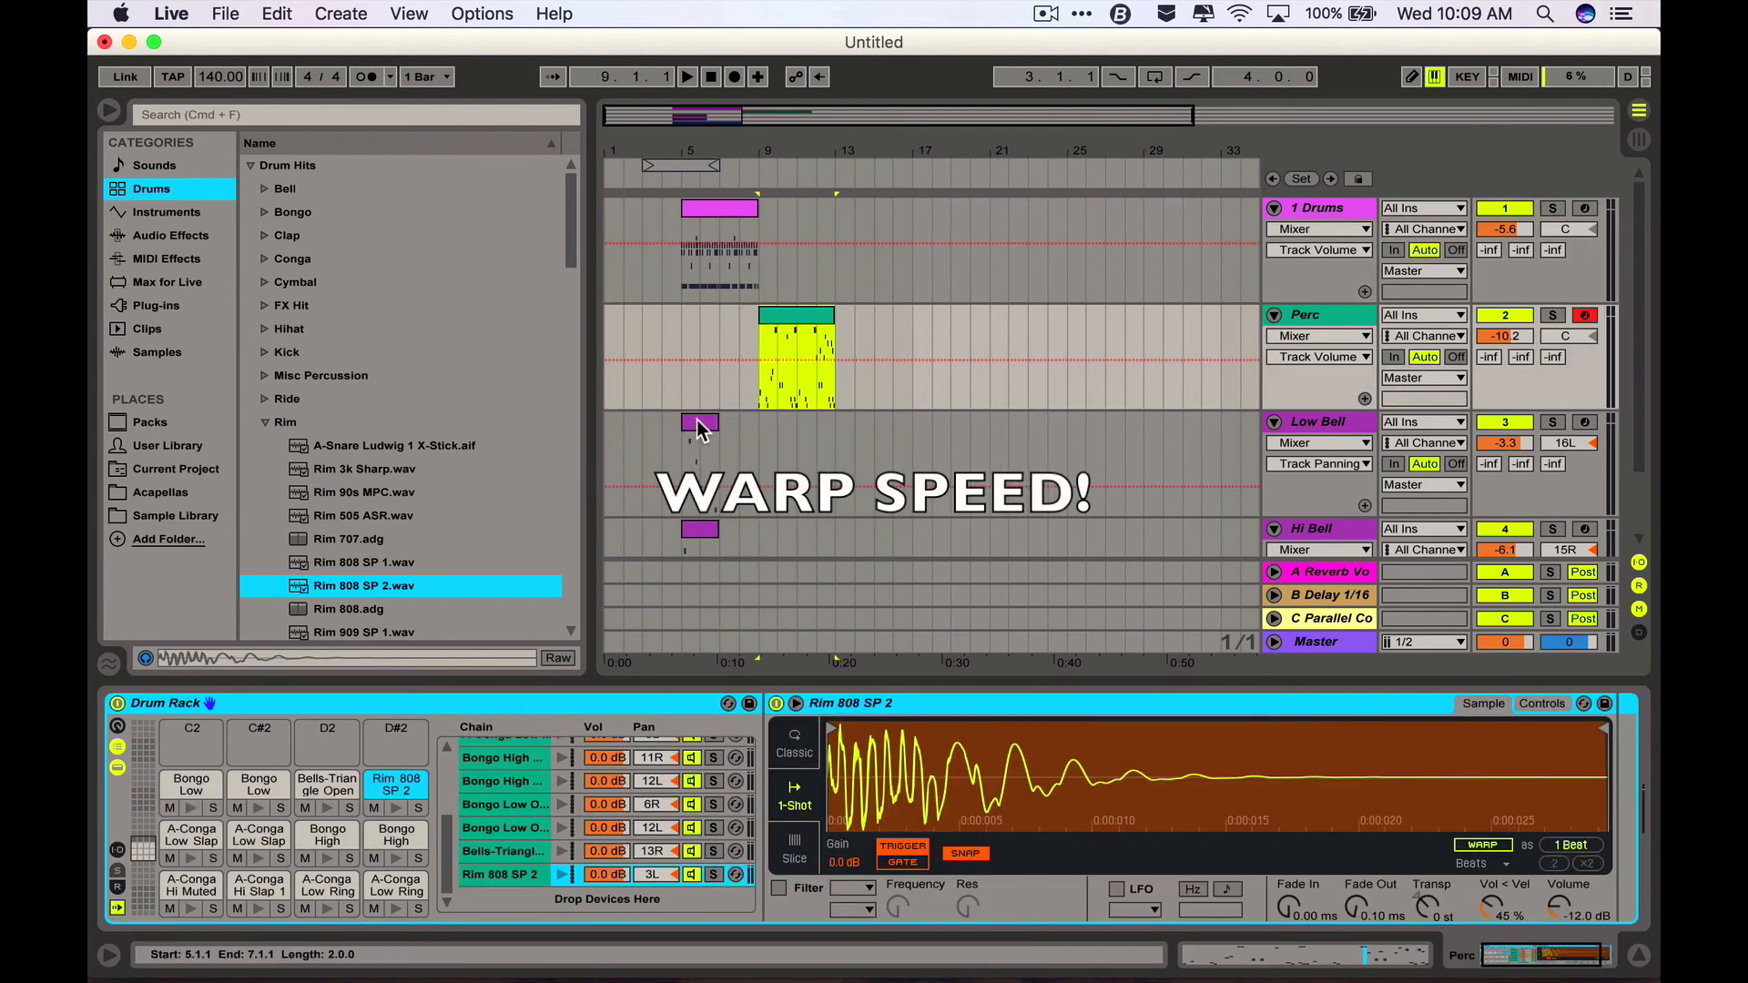
# - Move the Low Bell clip to bar 1 and extend it to bar 5
pyautogui.moveTo(699, 423); pyautogui.dragTo(627, 425)
pyautogui.moveTo(643, 422); pyautogui.dragTo(685, 421)
pyautogui.scroll(-4, 689, 422)
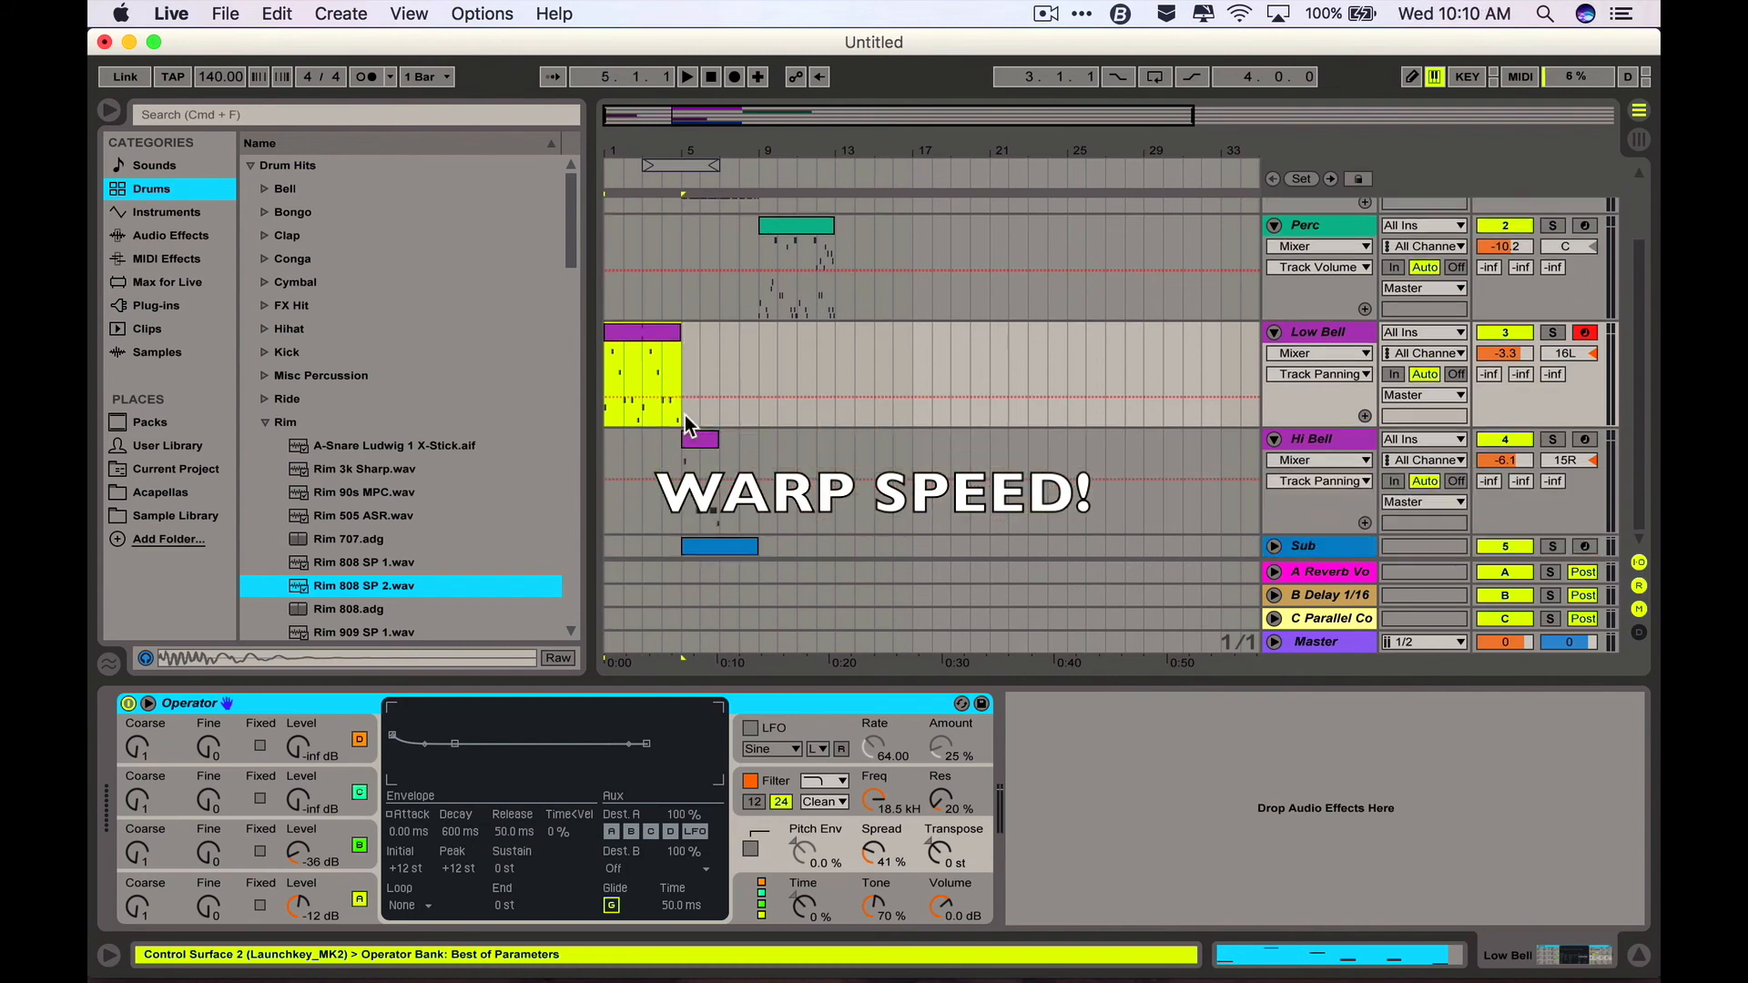
# - Play back the arrangement around the Hi Bell entry at bar 5, then stop playback
pyautogui.click(726, 548)
pyautogui.click(632, 338)
pyautogui.press('space')
pyautogui.click(697, 444)
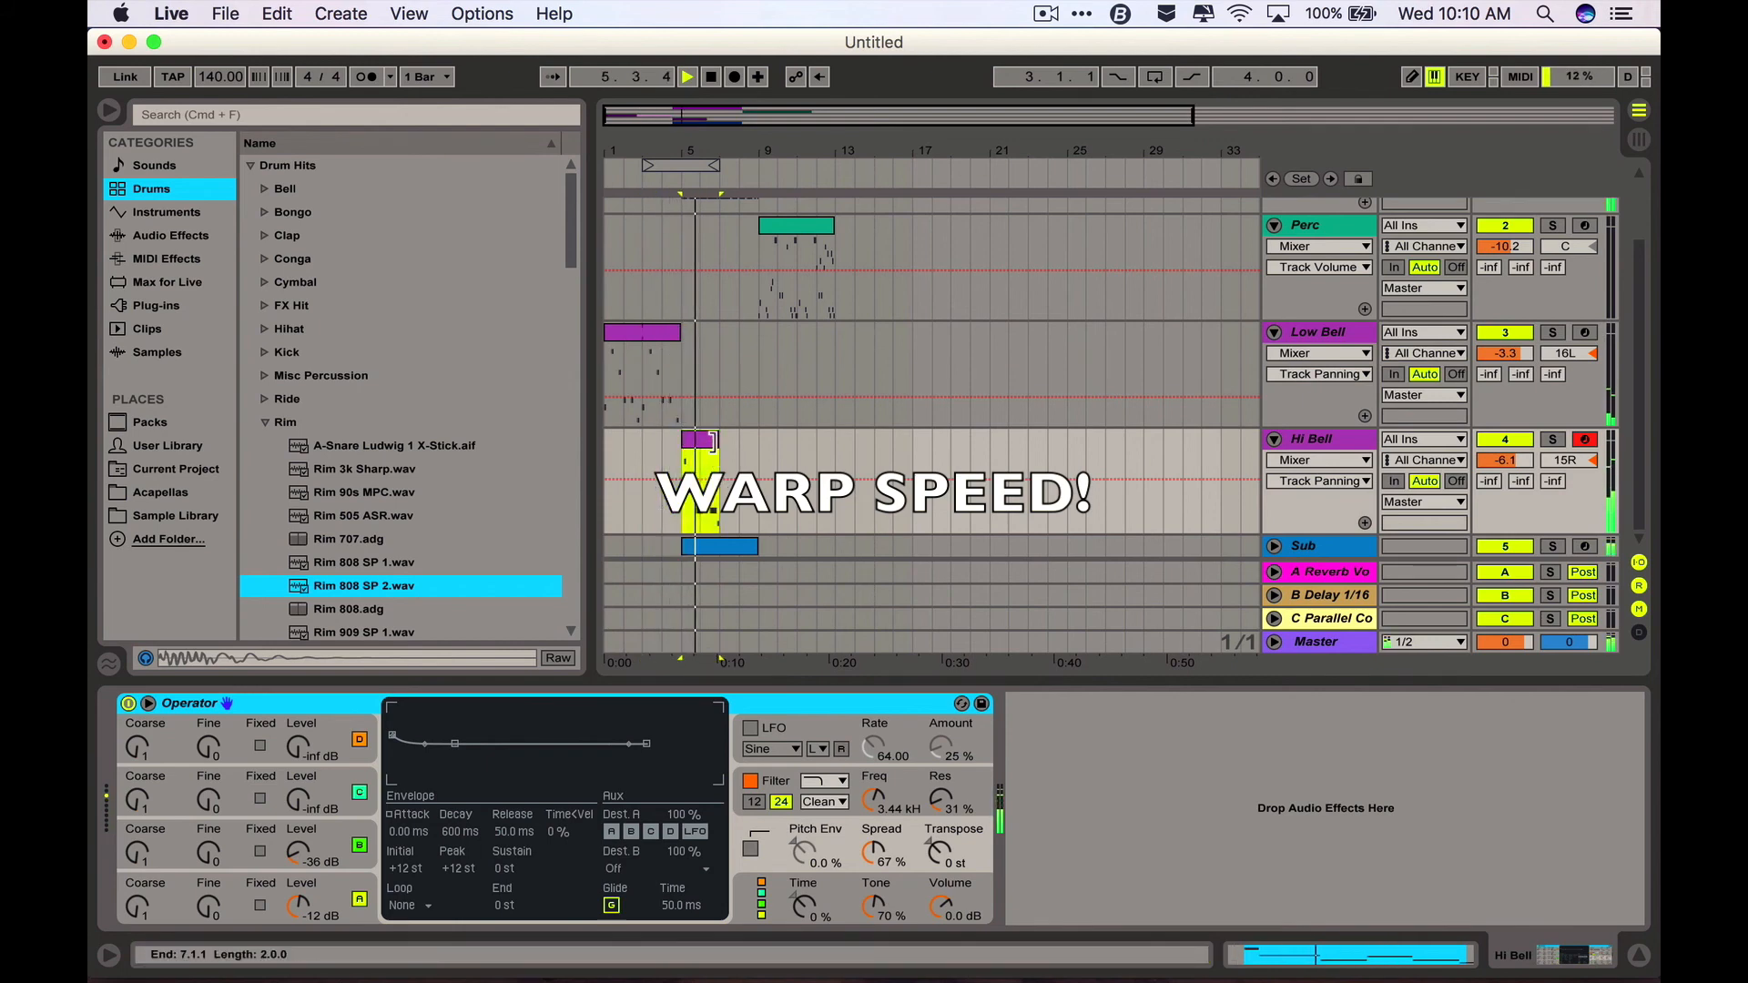
pyautogui.scroll(3, 713, 452)
pyautogui.press('space')
# - Move the Drums clip to bar 9 and the Perc clip to bar 13, and extend both bell clips to bar 9
pyautogui.moveTo(722, 209); pyautogui.dragTo(798, 212)
pyautogui.moveTo(800, 315); pyautogui.dragTo(889, 332)
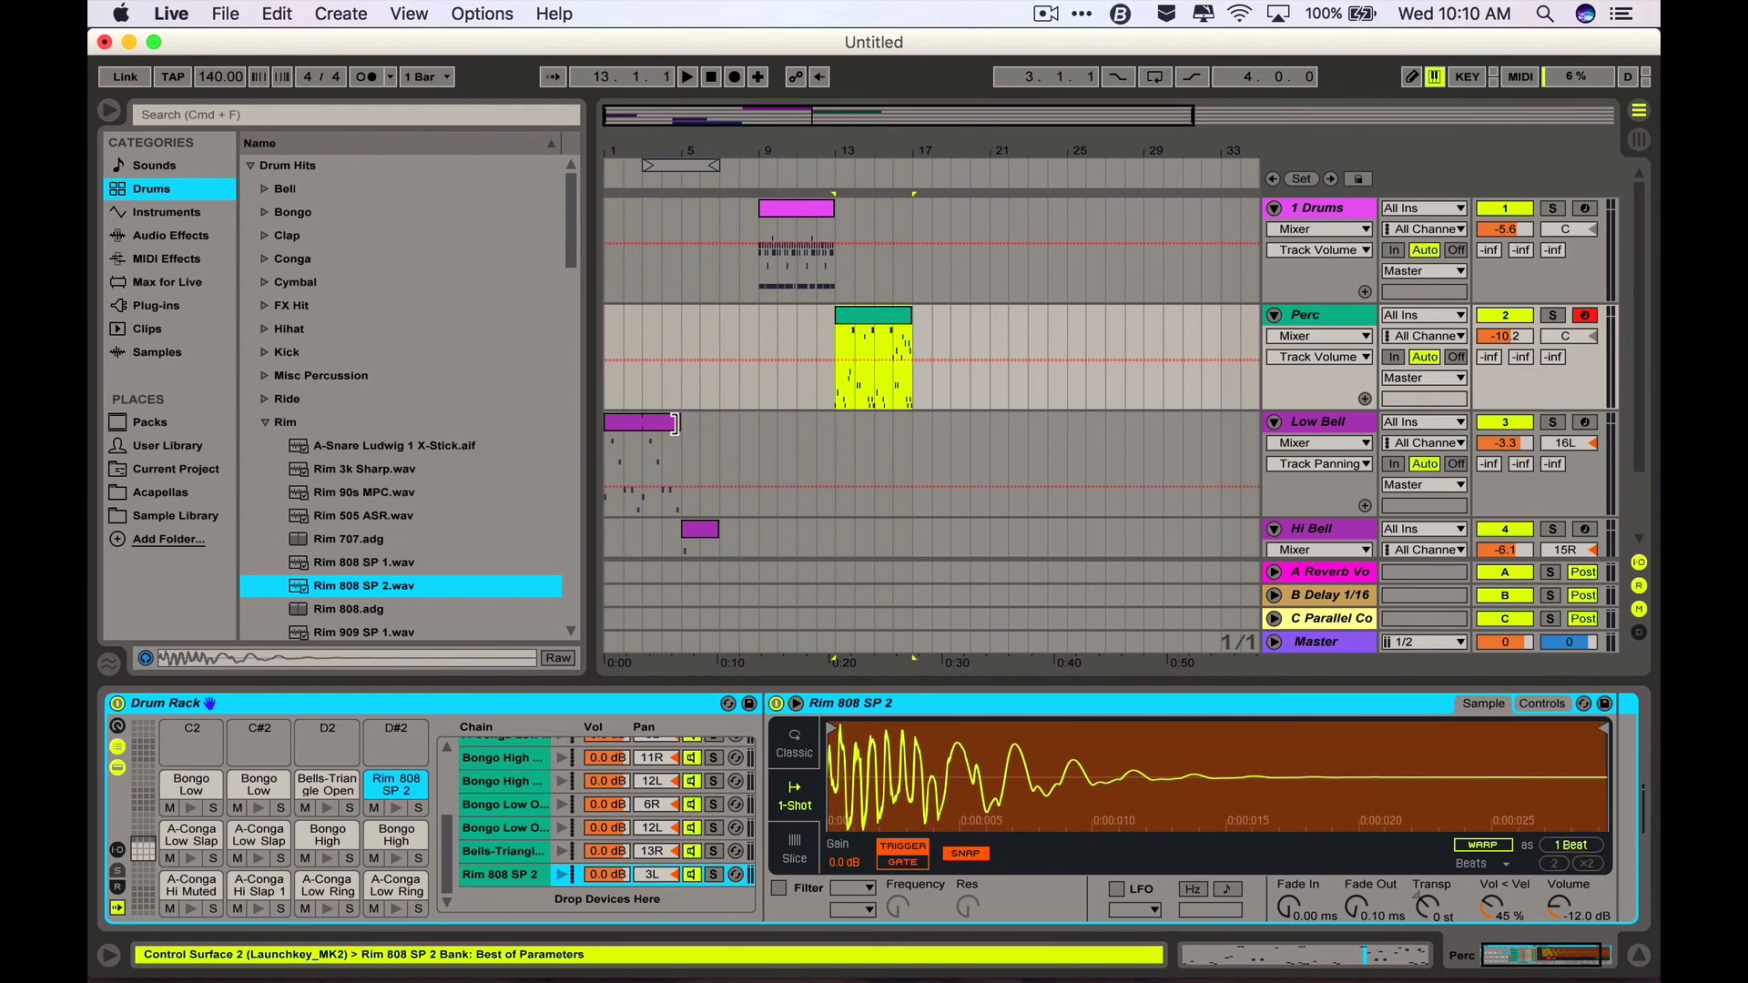
pyautogui.moveTo(677, 423); pyautogui.dragTo(761, 417)
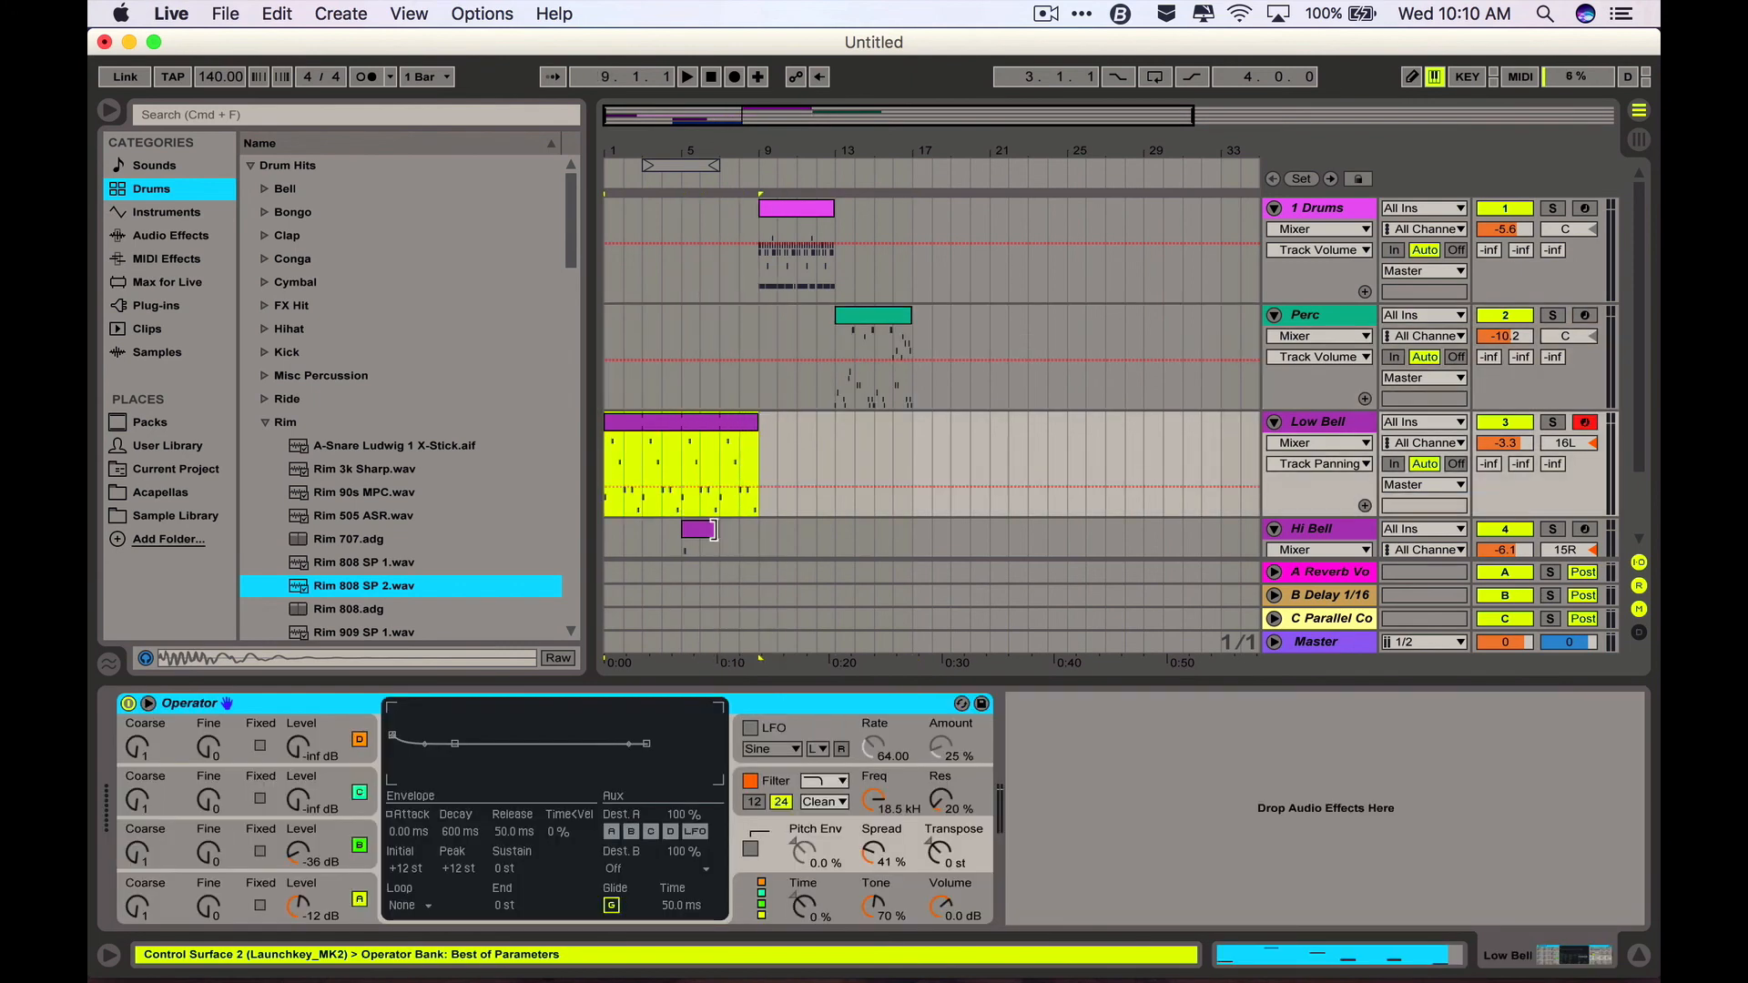
pyautogui.moveTo(714, 530); pyautogui.dragTo(800, 544)
# - Extend the Low Bell, Hi Bell, Sub and Drums clips so they all end at bar 17
pyautogui.scroll(2, 781, 474)
pyautogui.click(751, 380)
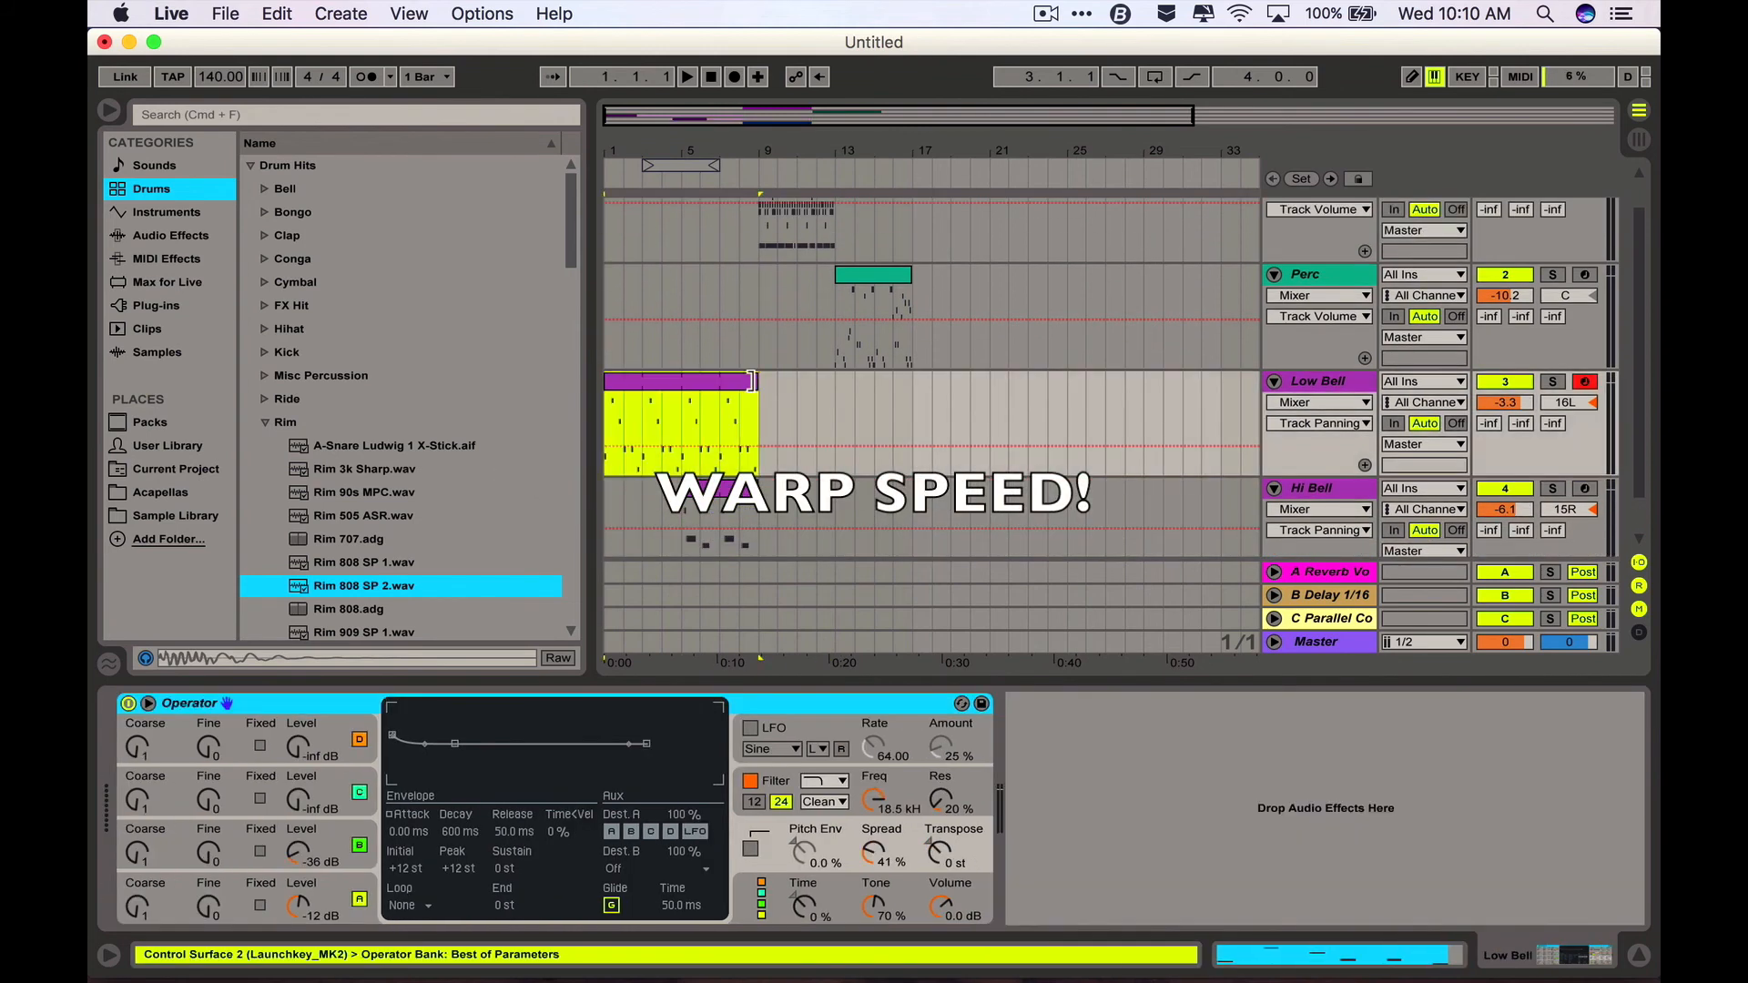
pyautogui.moveTo(751, 381); pyautogui.dragTo(906, 380)
pyautogui.moveTo(754, 490); pyautogui.dragTo(911, 496)
pyautogui.scroll(-2, 913, 510)
pyautogui.moveTo(832, 546); pyautogui.dragTo(913, 546)
pyautogui.scroll(3, 913, 510)
pyautogui.moveTo(832, 208); pyautogui.dragTo(911, 209)
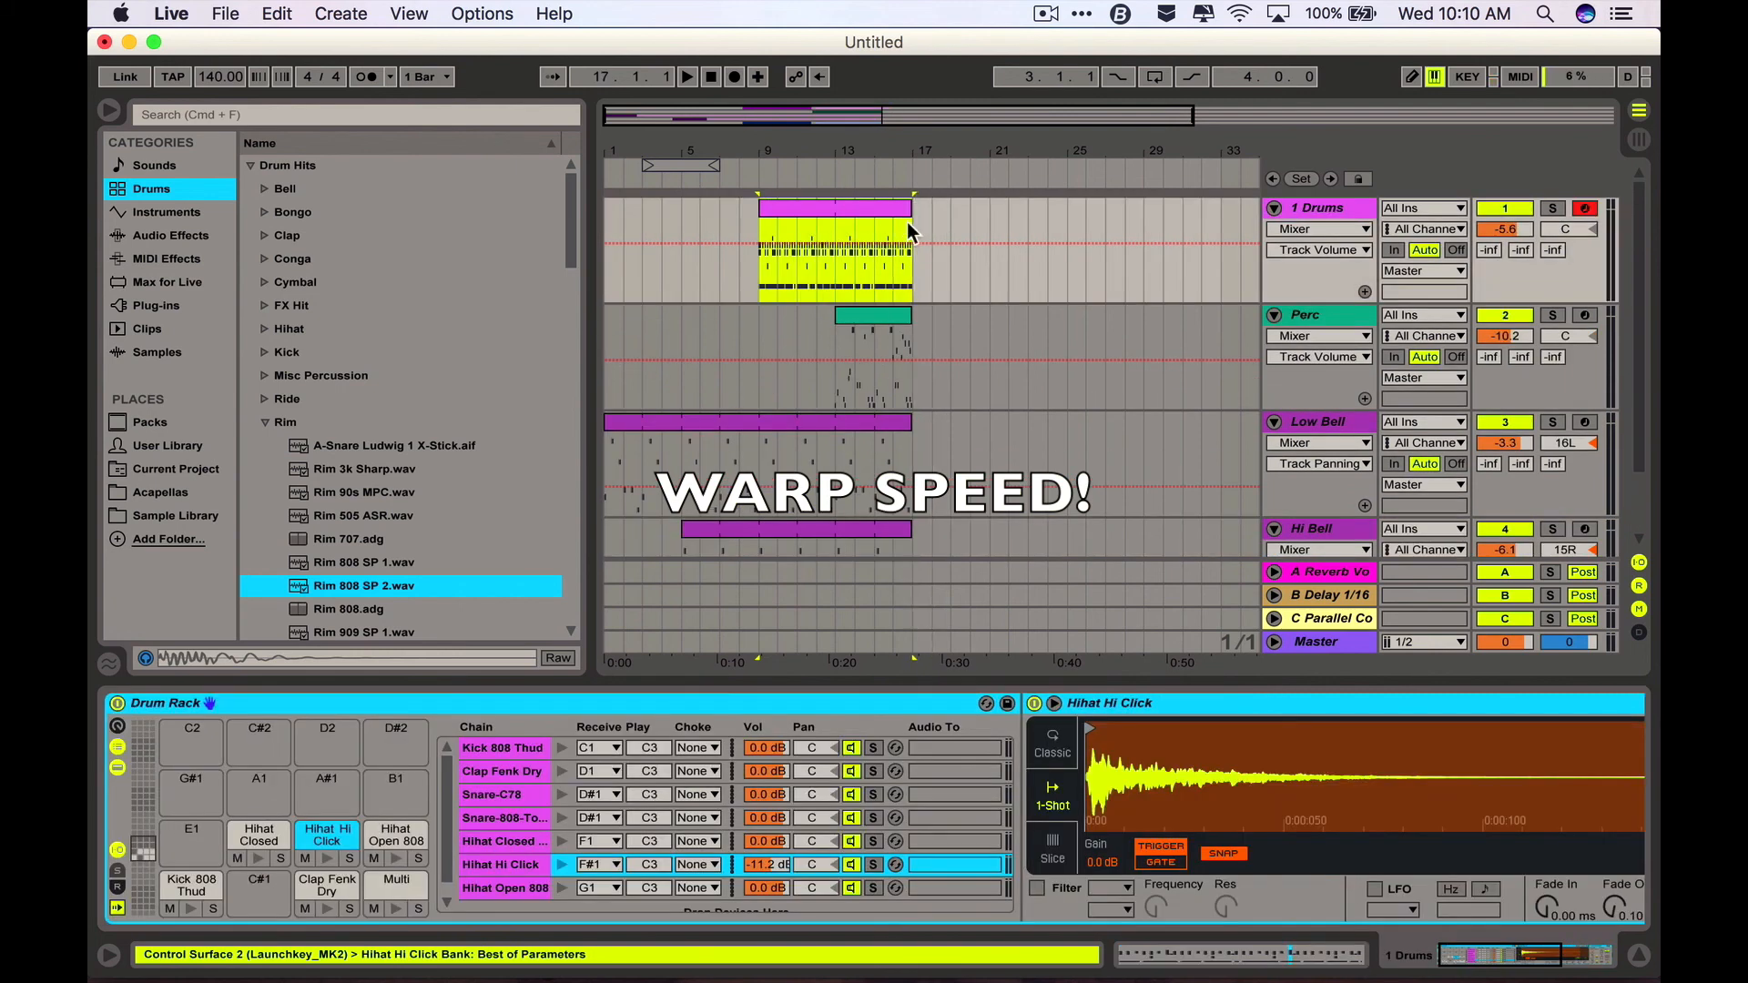
# - Extend the Low Bell and Drums clips to bar 33, and place a copy of the Perc clip across bars 25 to 33
pyautogui.scroll(-2, 878, 428)
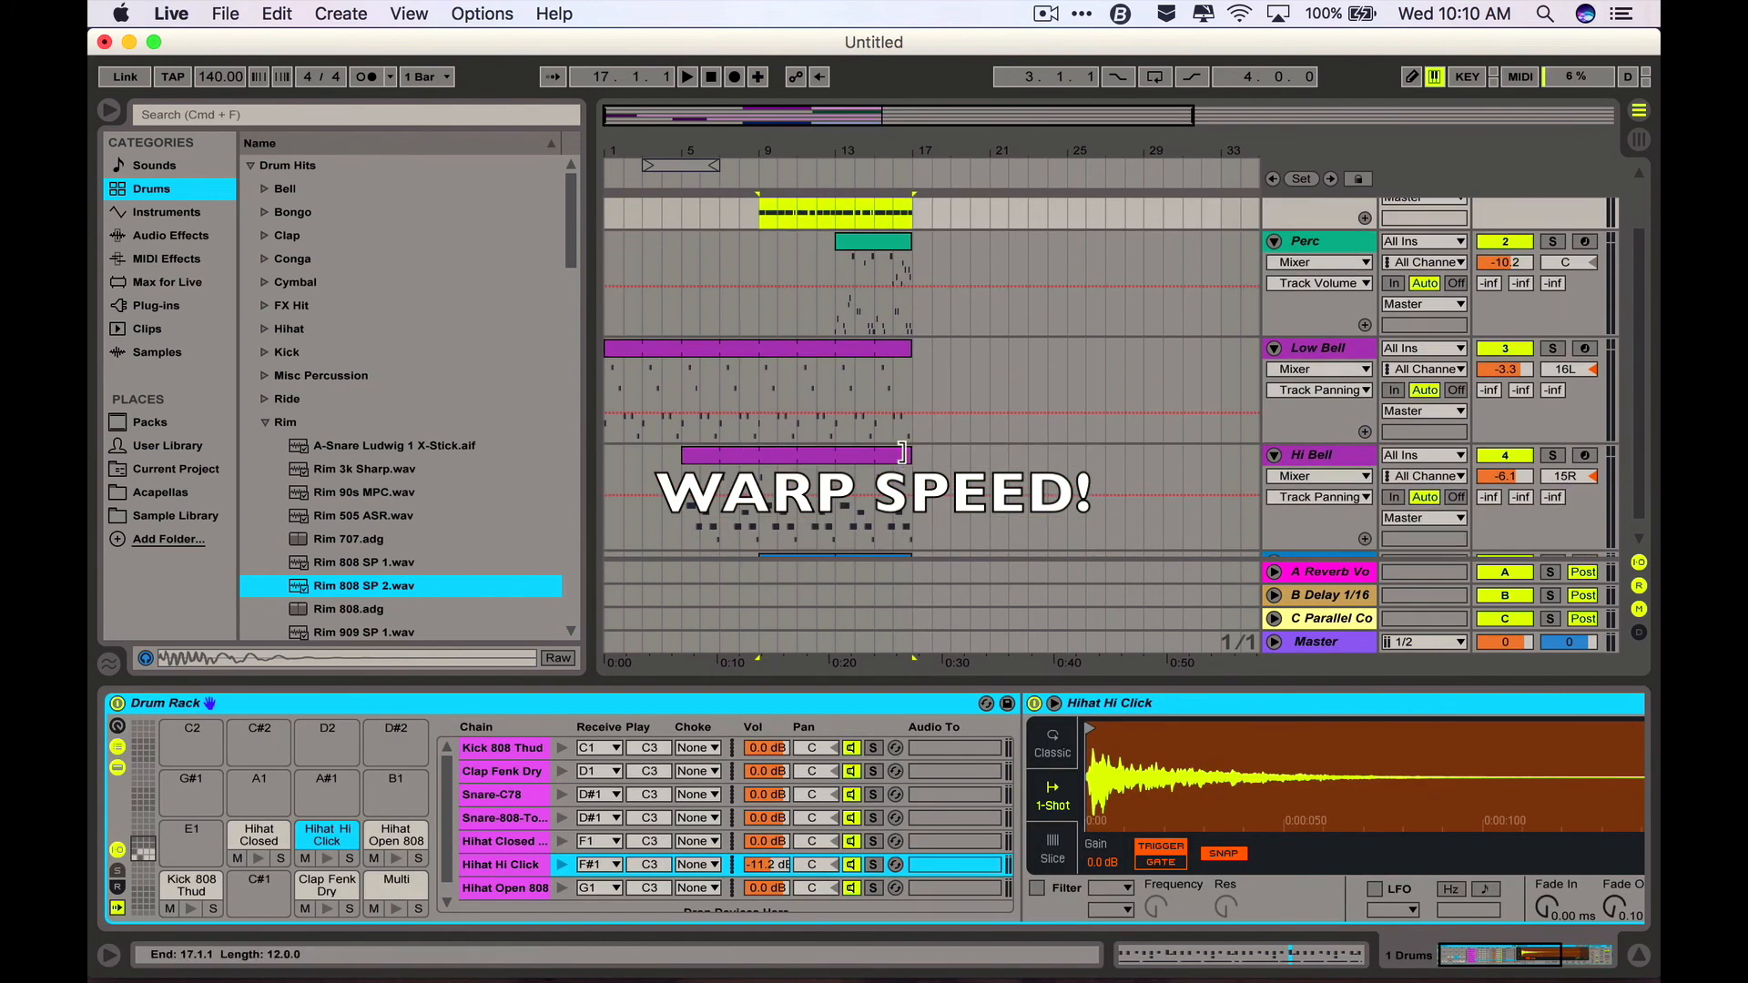
pyautogui.moveTo(911, 364); pyautogui.dragTo(1222, 367)
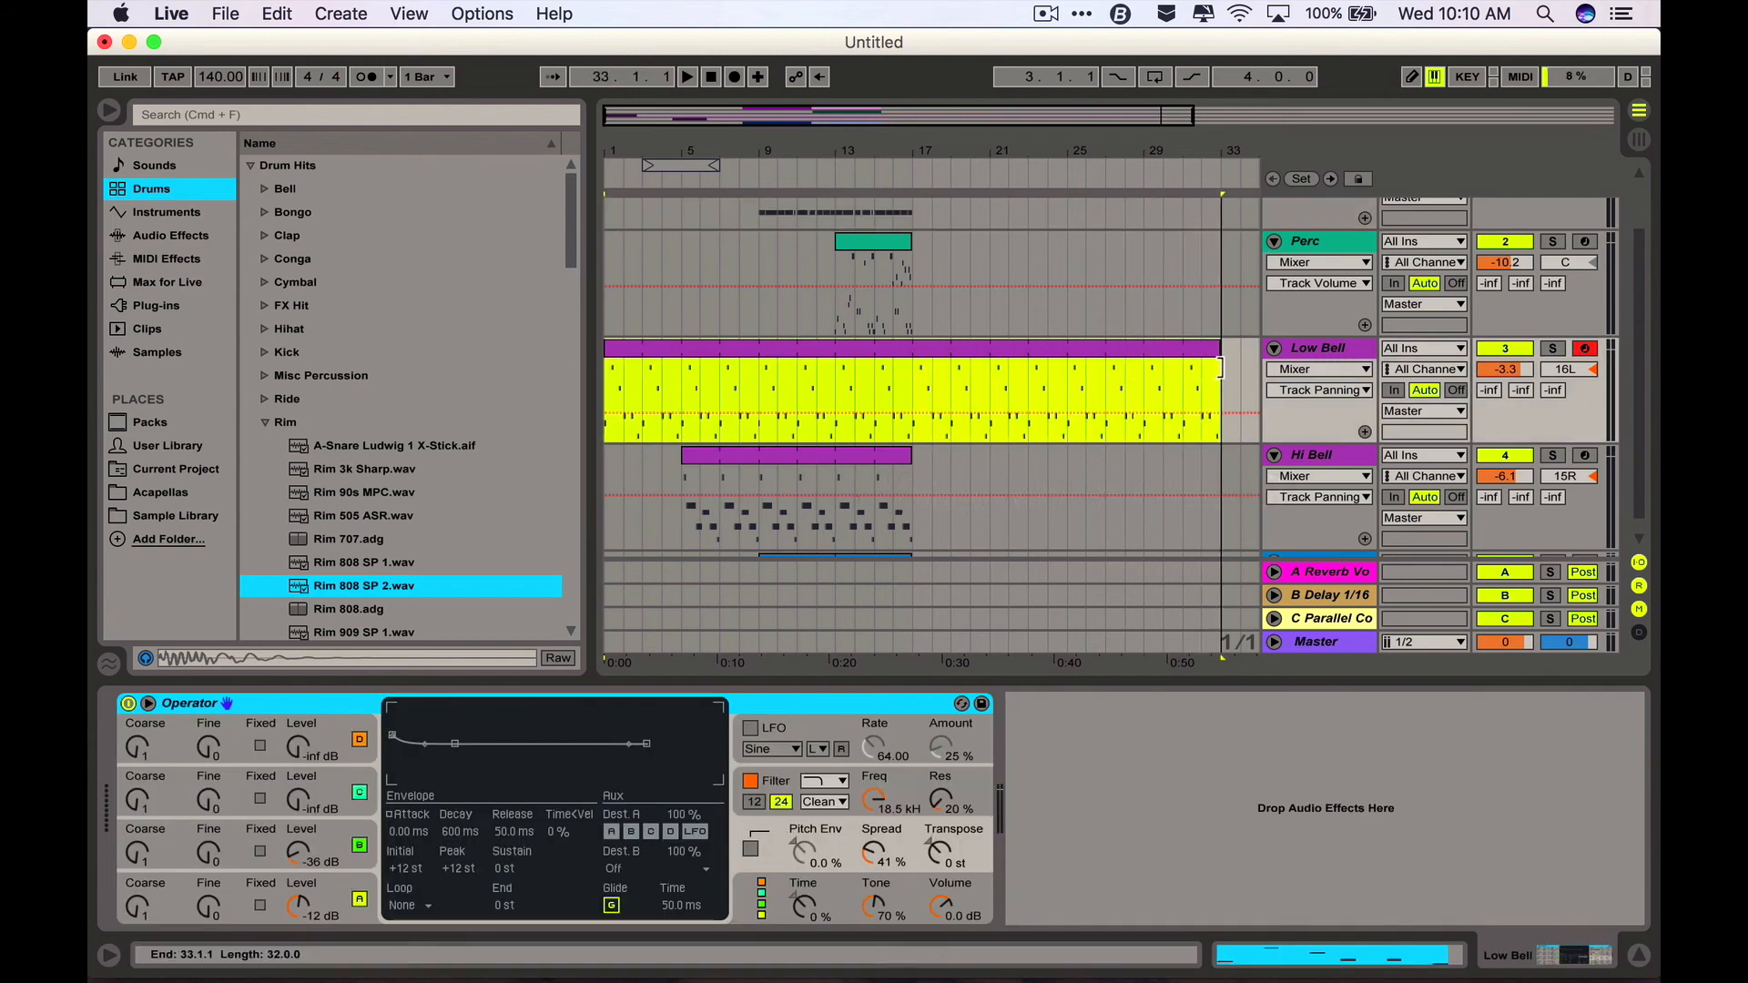
pyautogui.scroll(3, 1222, 366)
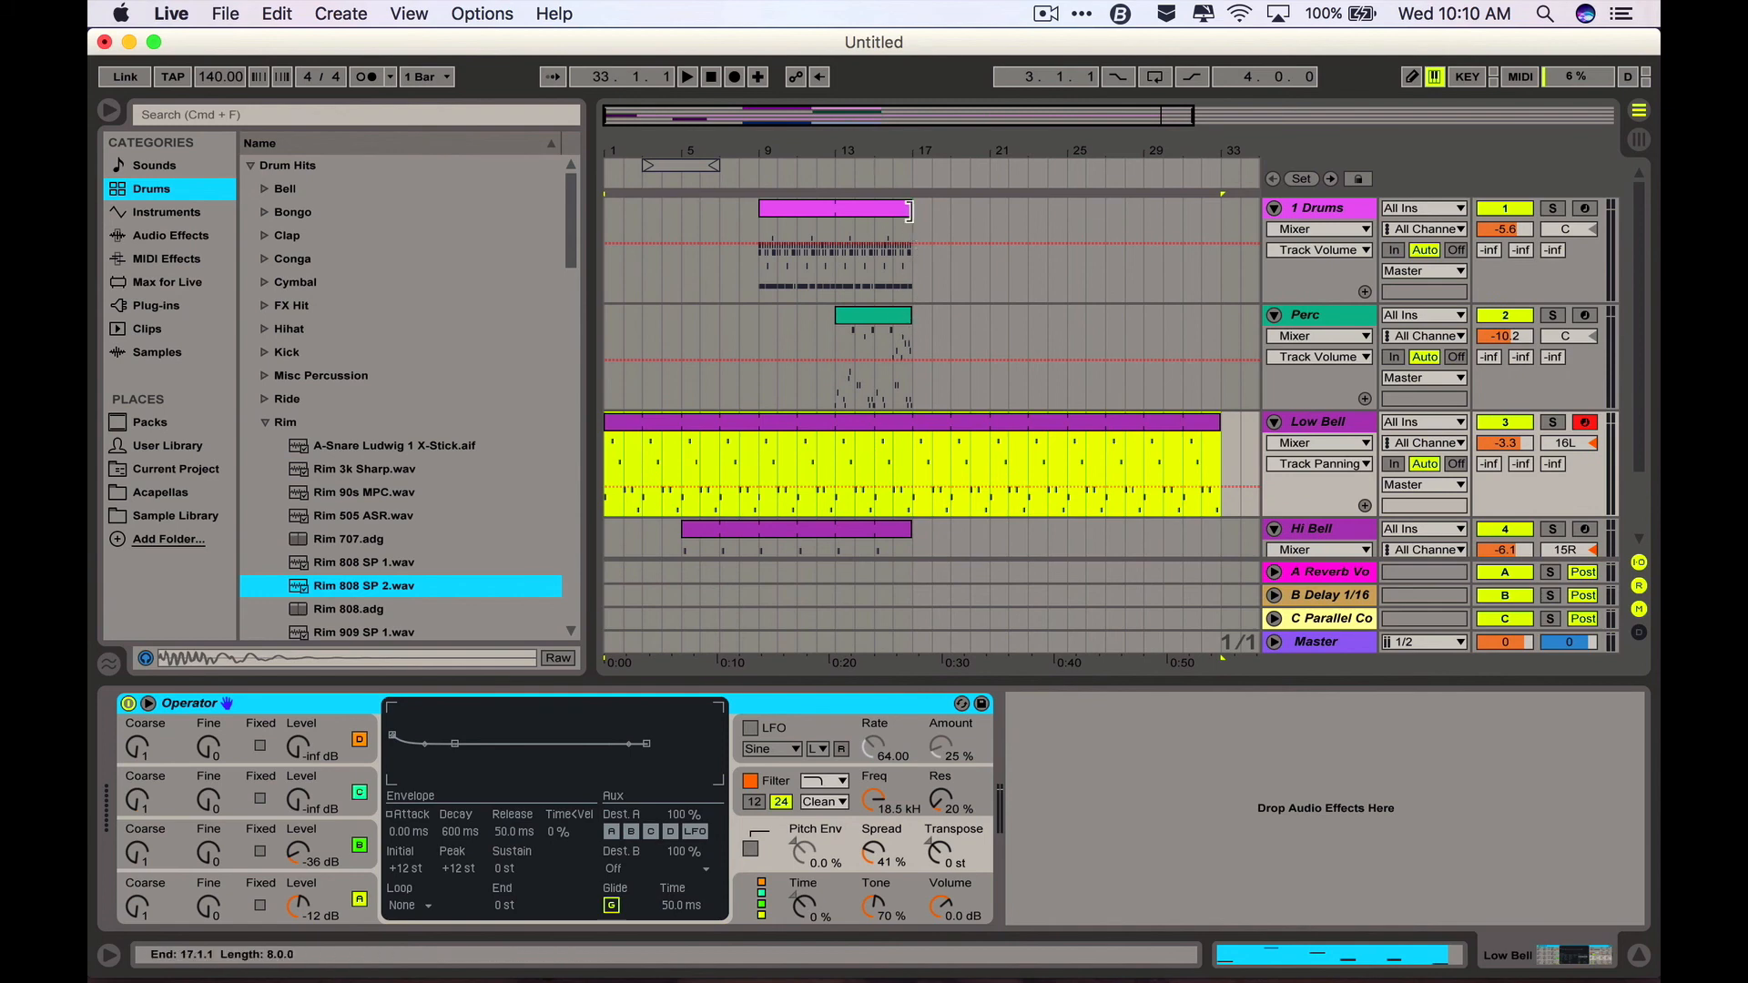
pyautogui.moveTo(909, 234); pyautogui.dragTo(1197, 244)
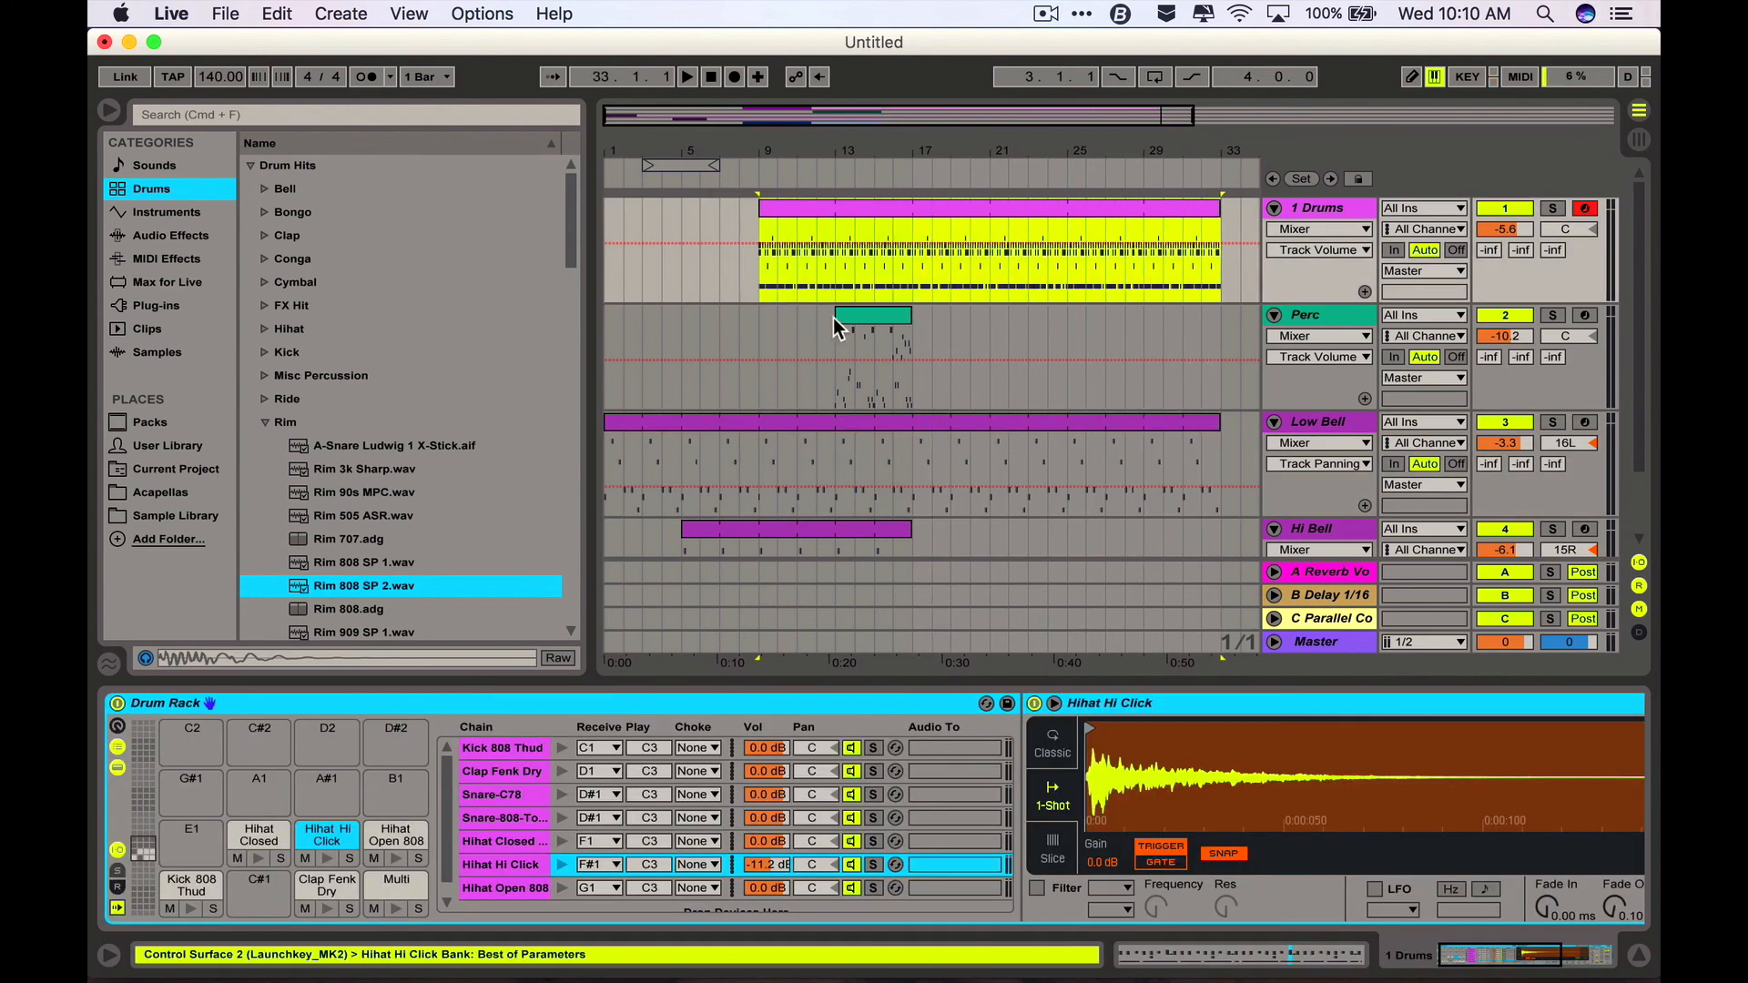
pyautogui.moveTo(860, 317); pyautogui.dragTo(1221, 319)
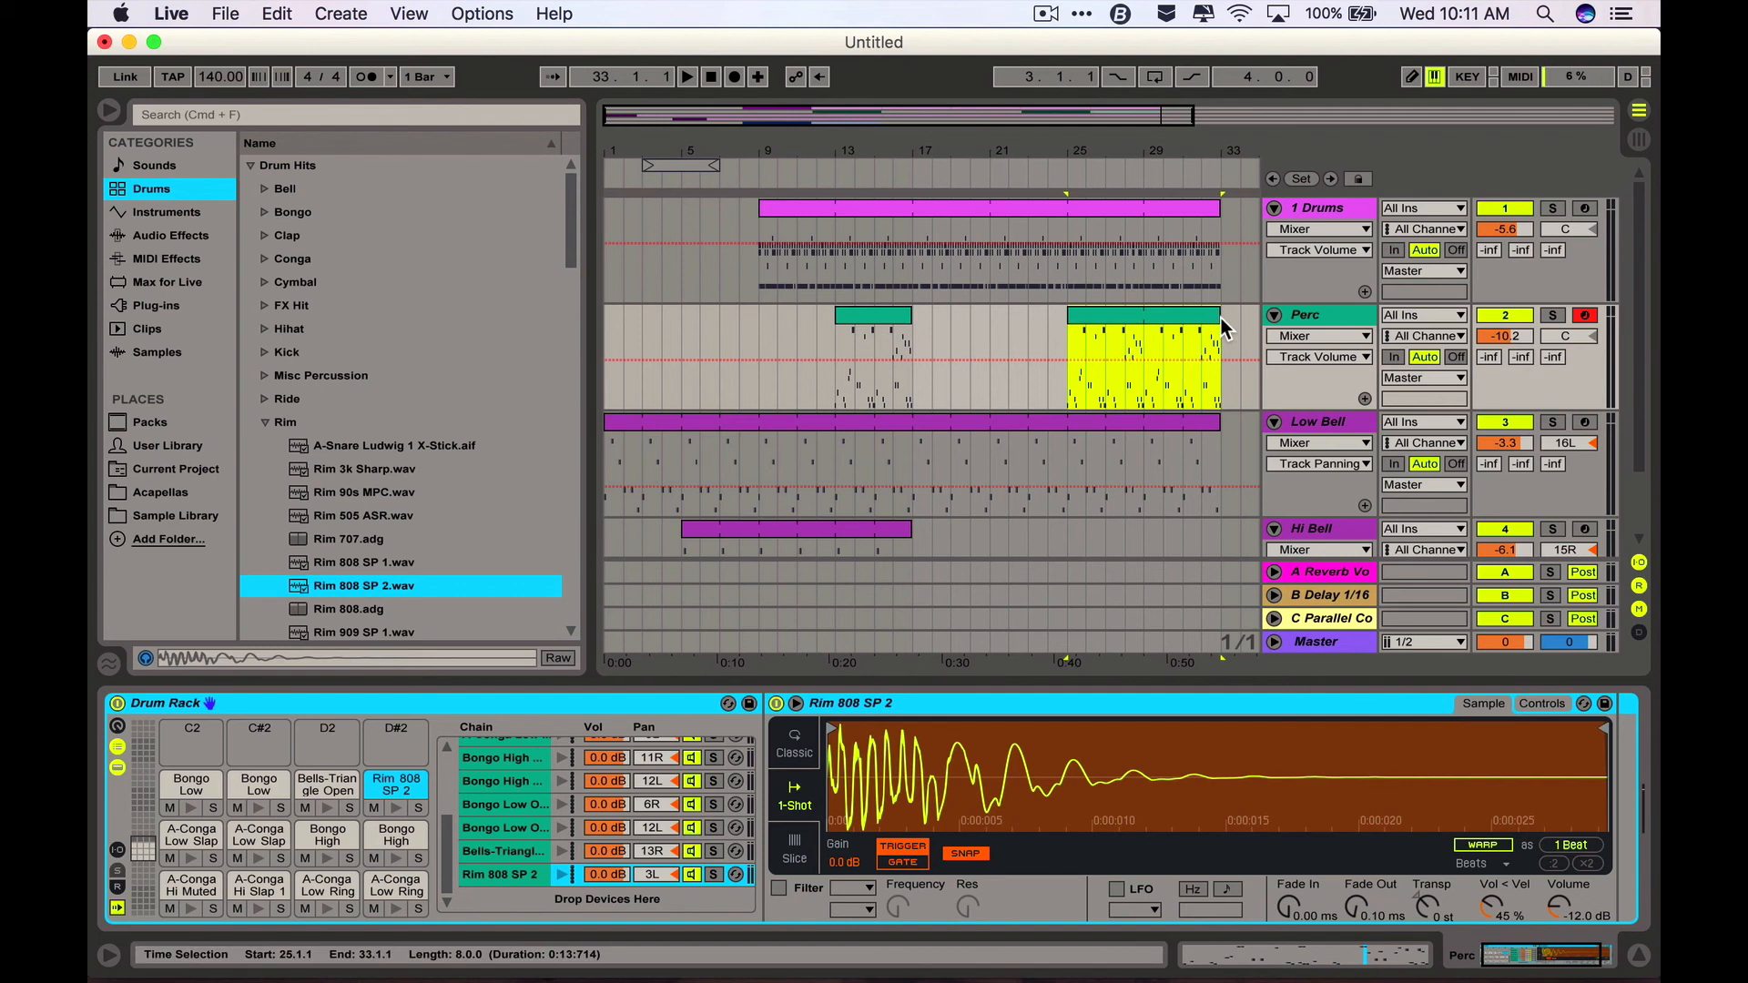
# - Copy bars 9 to 17 of all tracks to bar 33, and extend the pasted Perc clip back to start at bar 33
pyautogui.scroll(-2, 1222, 319)
pyautogui.hscroll(5, 1221, 318)
pyautogui.scroll(2, 1221, 319)
pyautogui.hscroll(-5, 1221, 319)
pyautogui.moveTo(760, 262); pyautogui.dragTo(920, 546)
pyautogui.press('super+c')
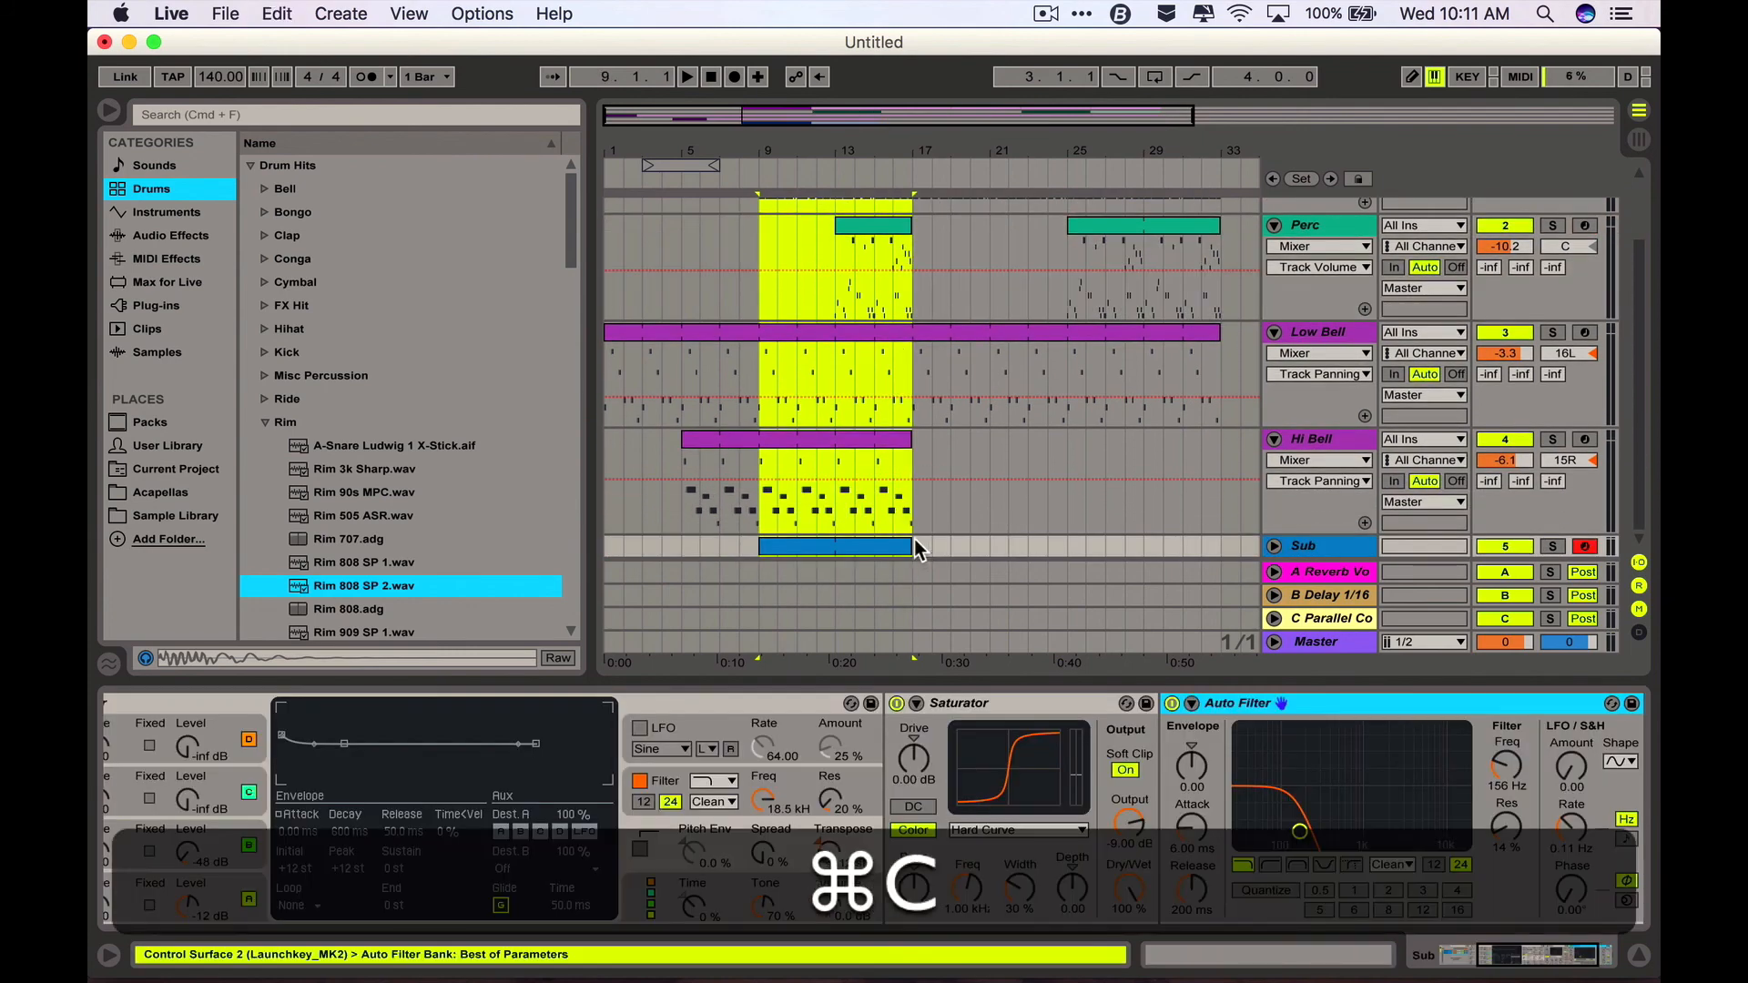
pyautogui.scroll(3, 1015, 386)
pyautogui.hscroll(5, 986, 243)
pyautogui.click(927, 215)
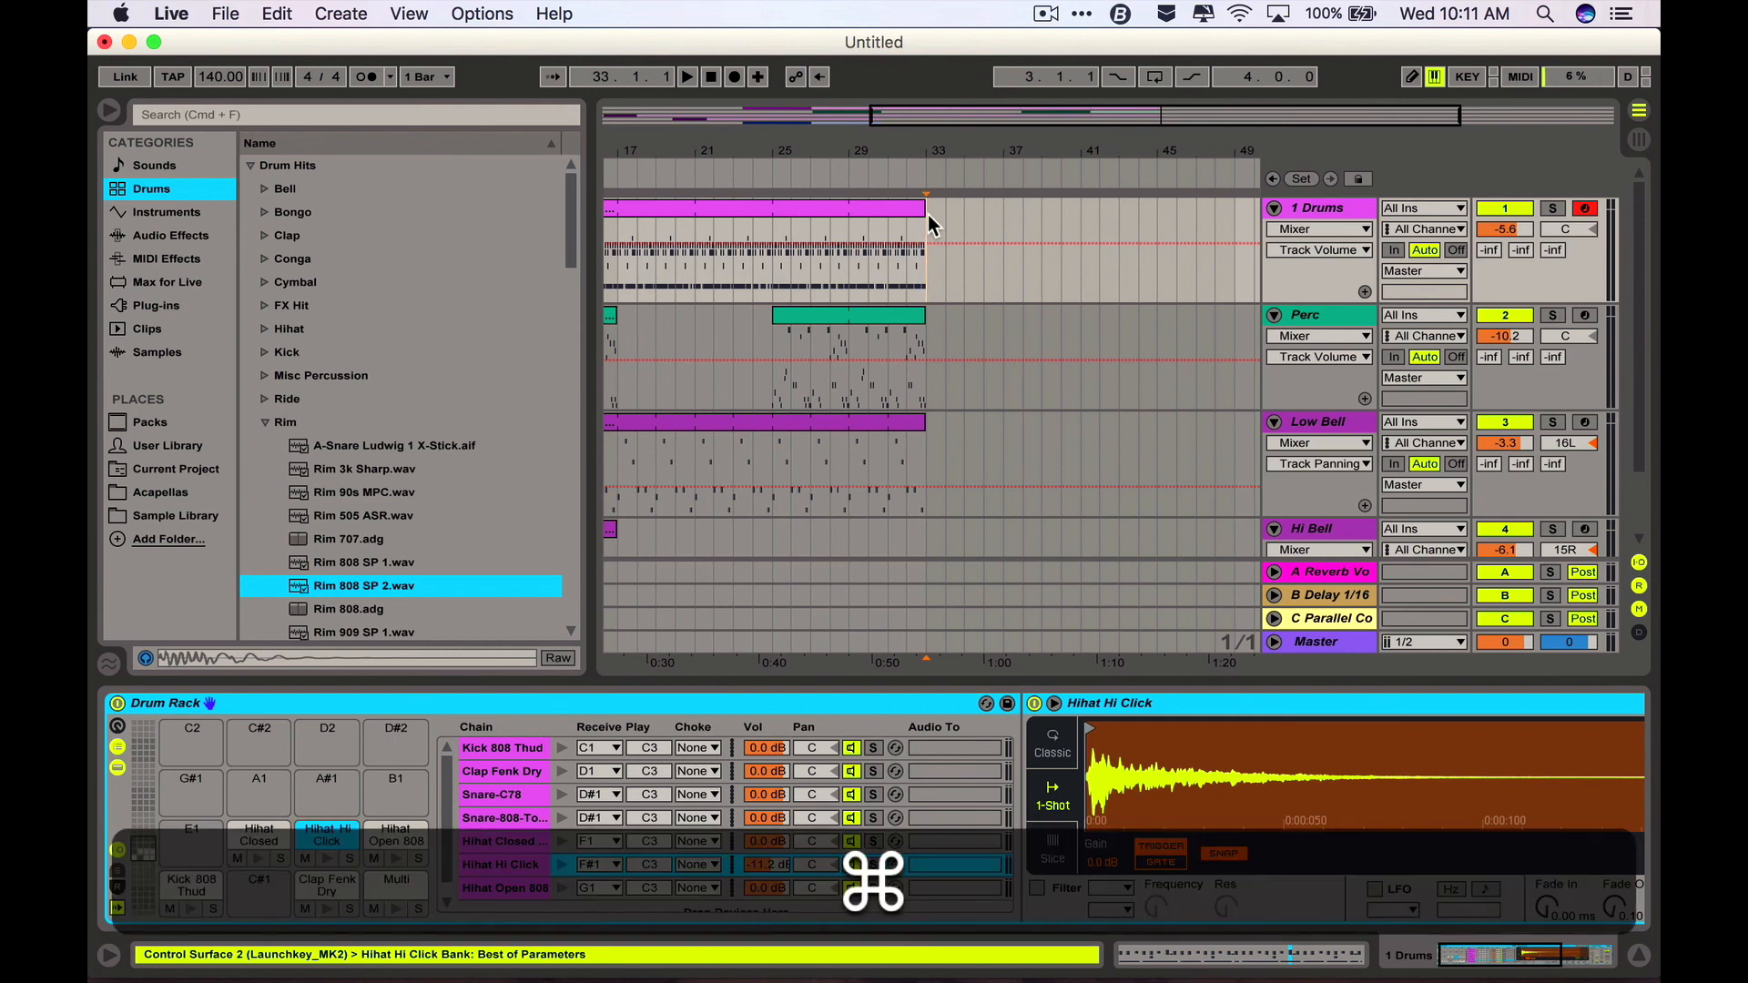
pyautogui.press('super+v')
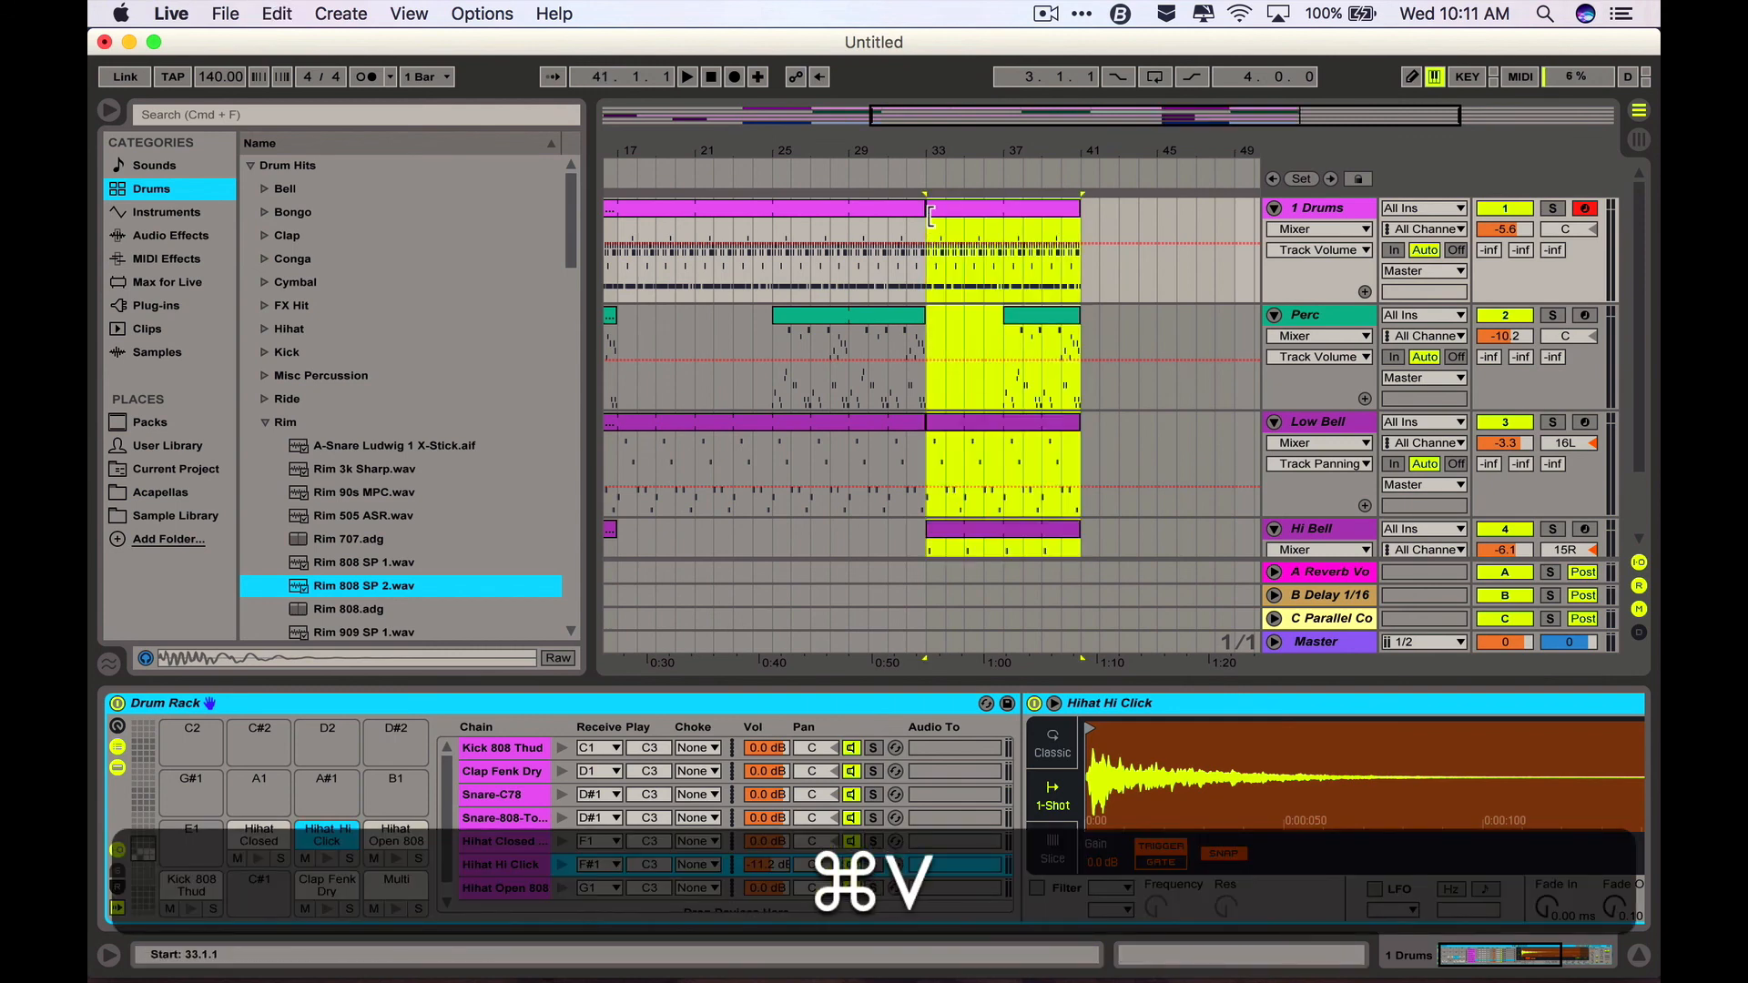
pyautogui.click(969, 351)
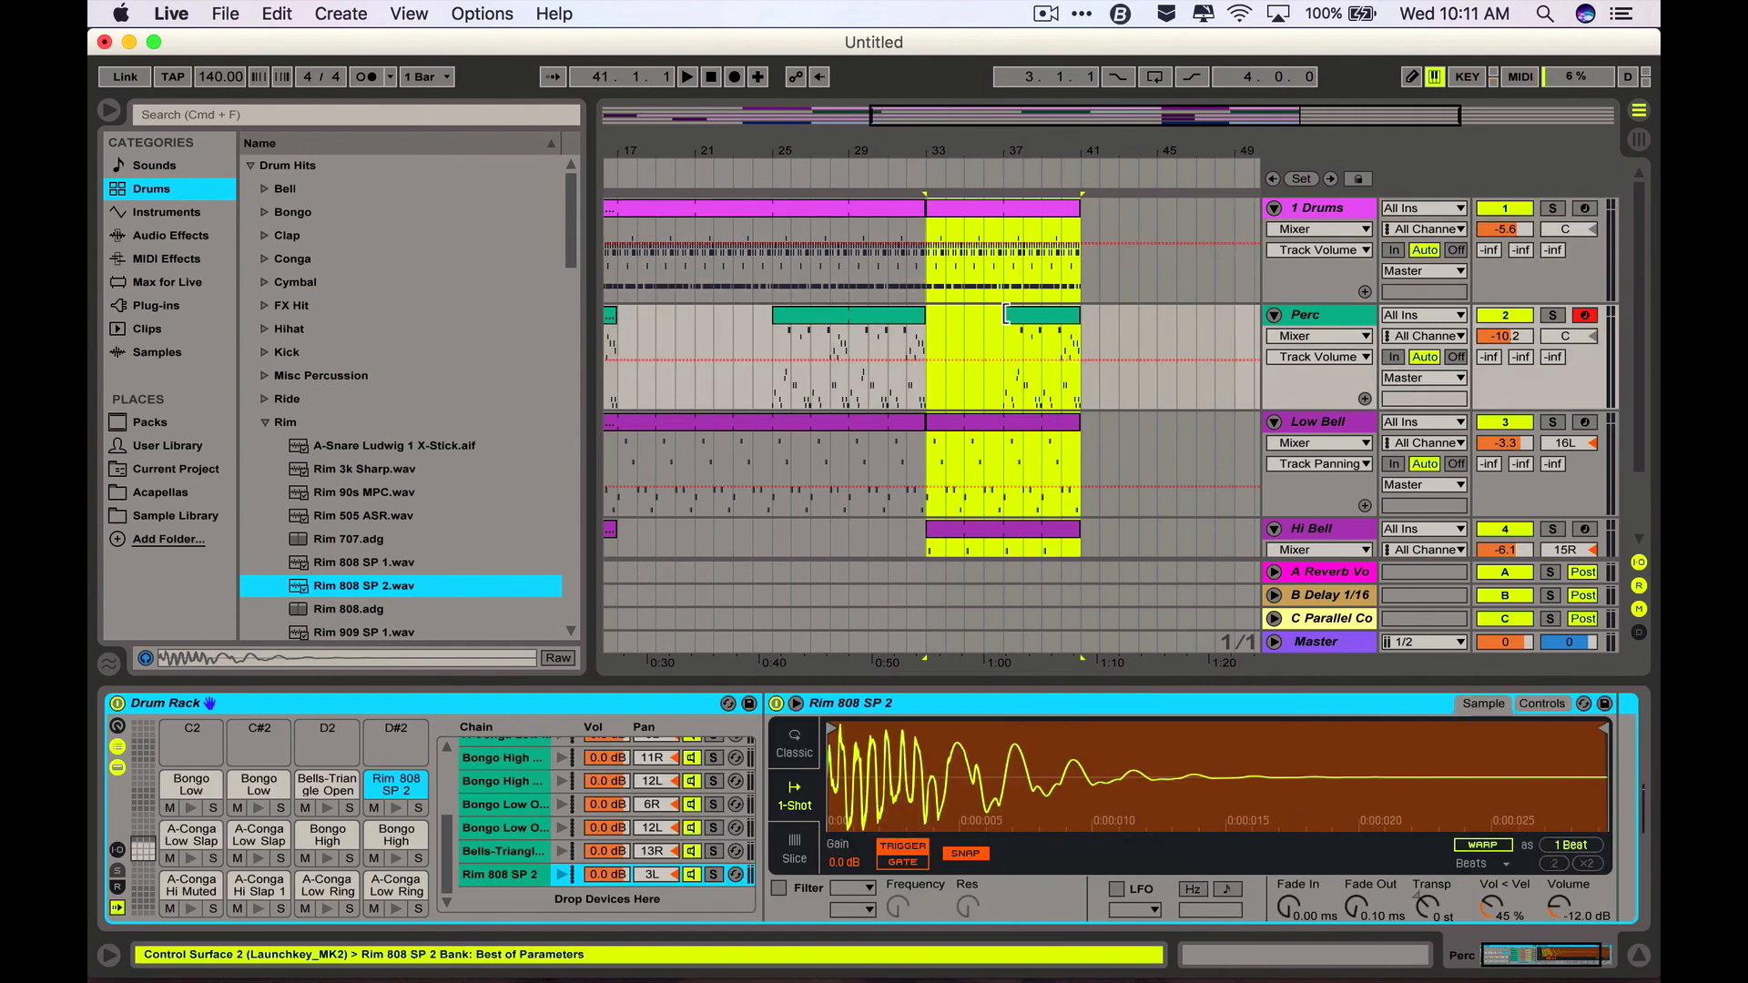
pyautogui.moveTo(1006, 315); pyautogui.dragTo(923, 325)
# - Copy the Sub clip from bar 9 so the bass also fills bars 21 to 33
pyautogui.scroll(-4, 923, 326)
pyautogui.hscroll(-3, 924, 325)
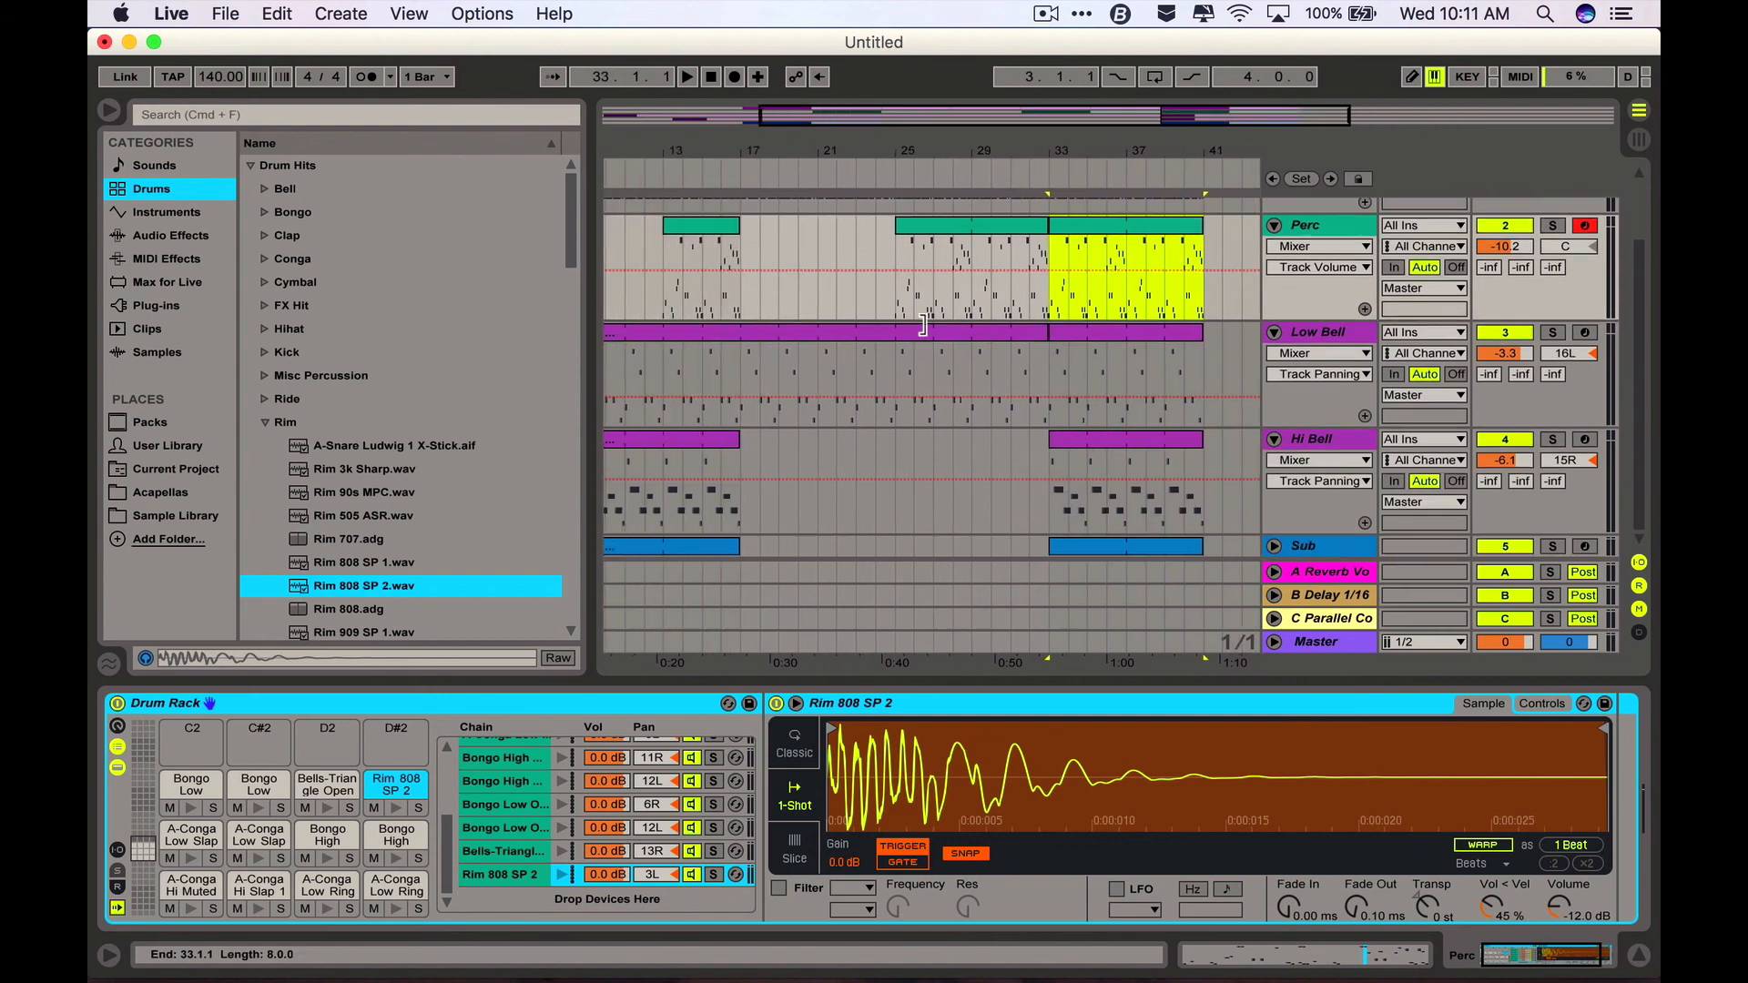
pyautogui.hscroll(-3, 923, 325)
pyautogui.click(773, 544)
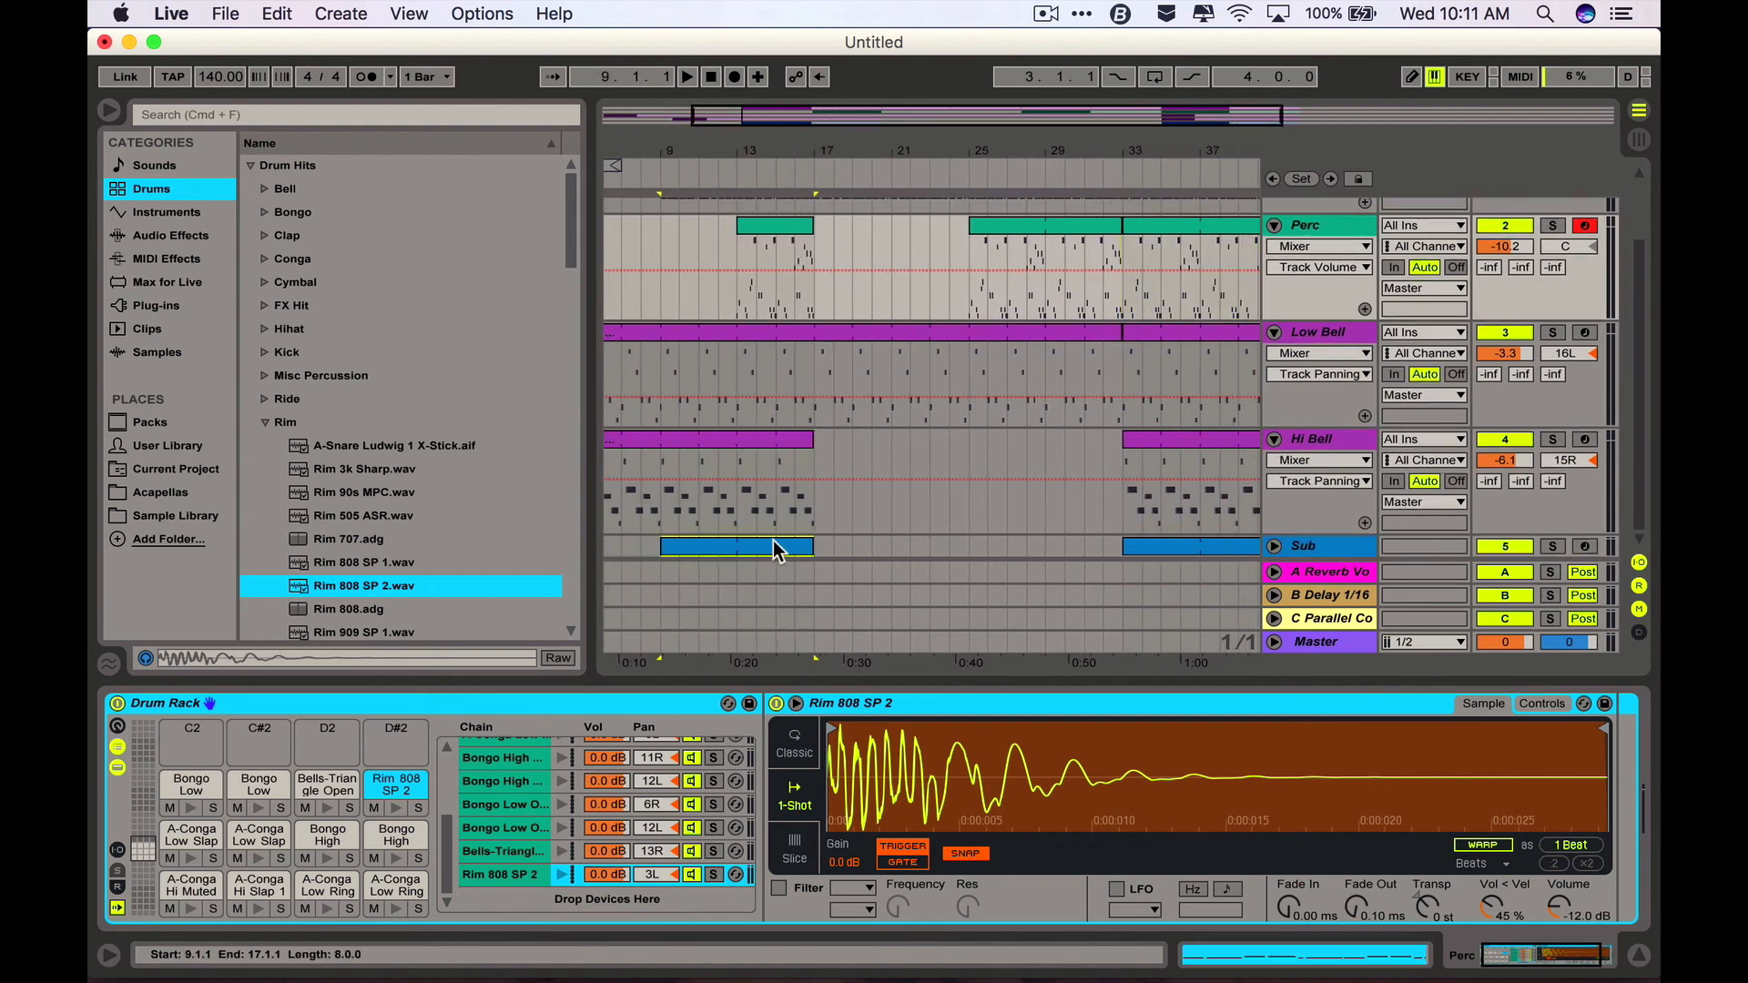
pyautogui.moveTo(773, 543); pyautogui.dragTo(901, 550)
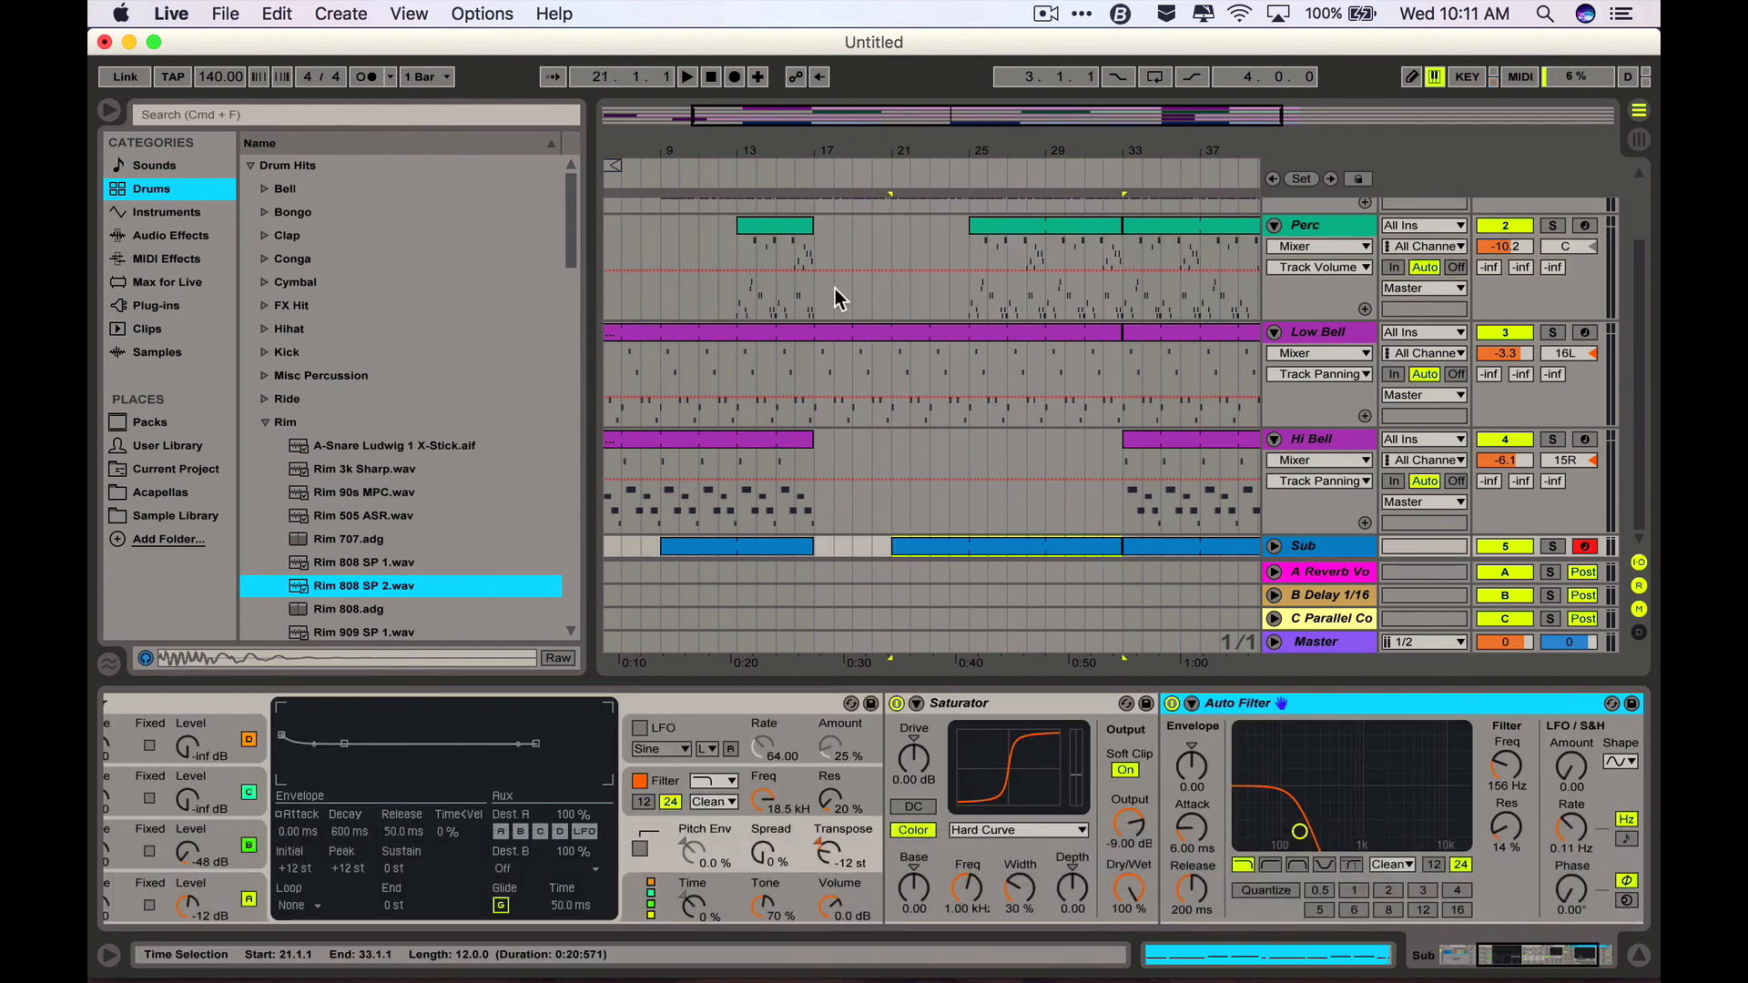
# - Play the finished arrangement from the beginning, with all its clips in view
pyautogui.click(709, 77)
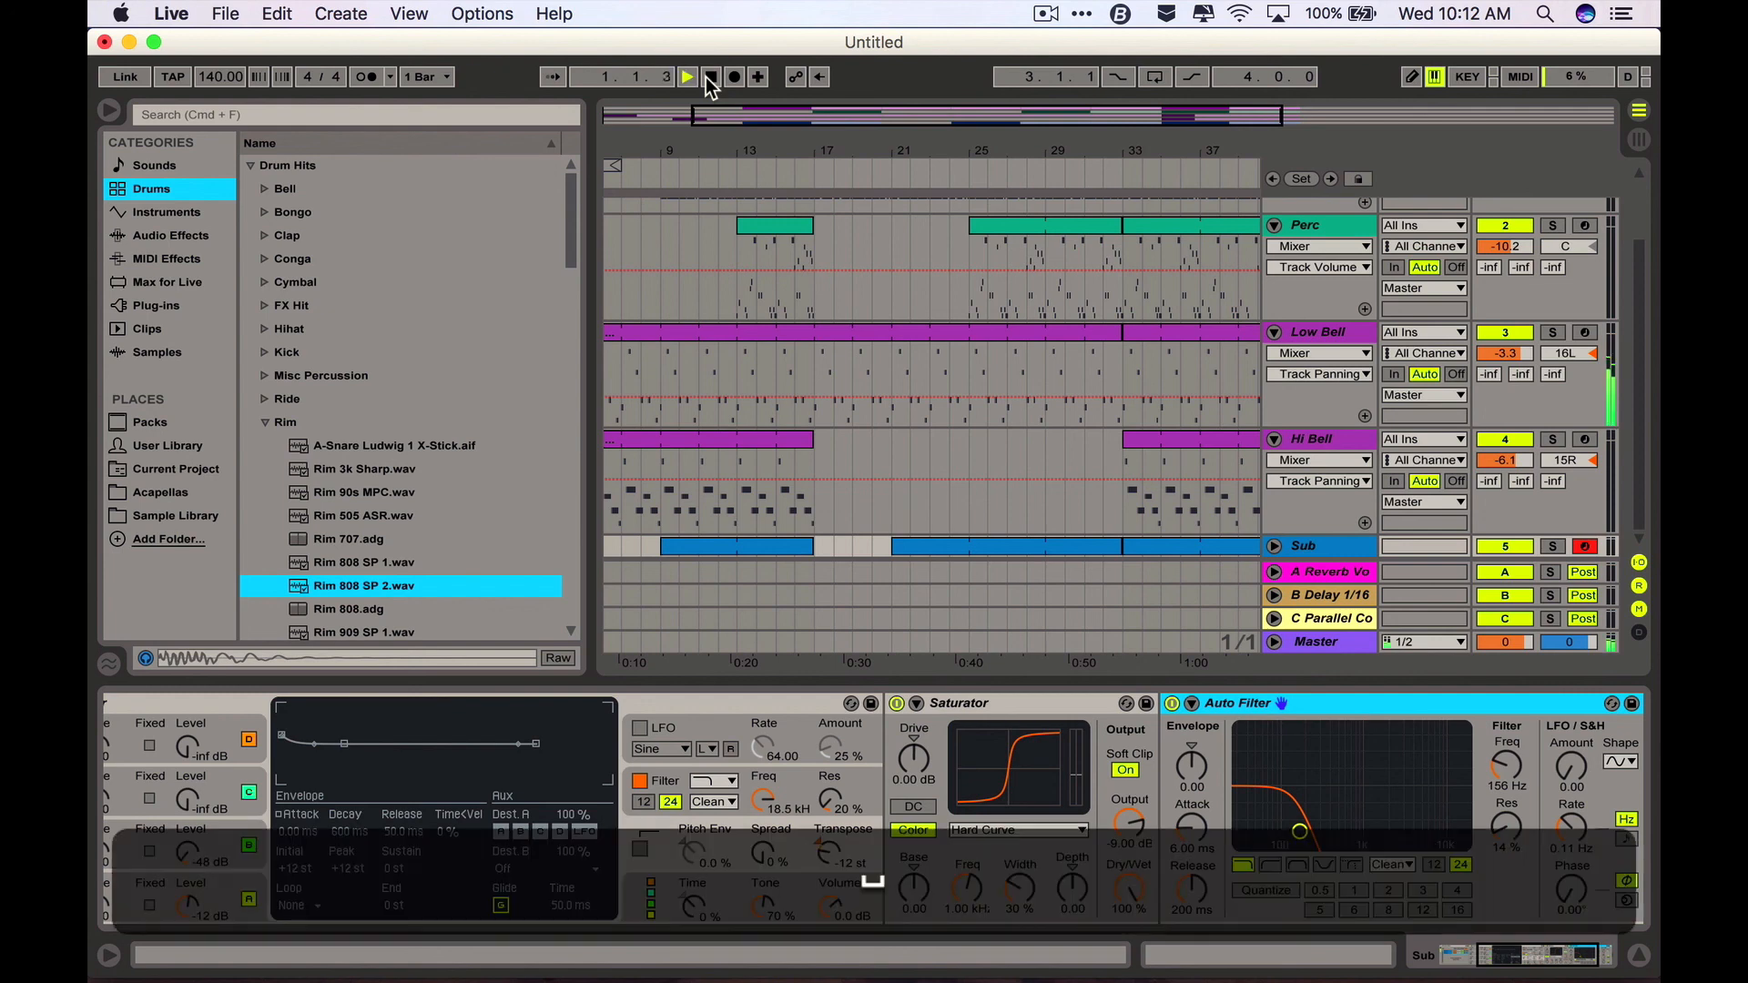
pyautogui.press('space')
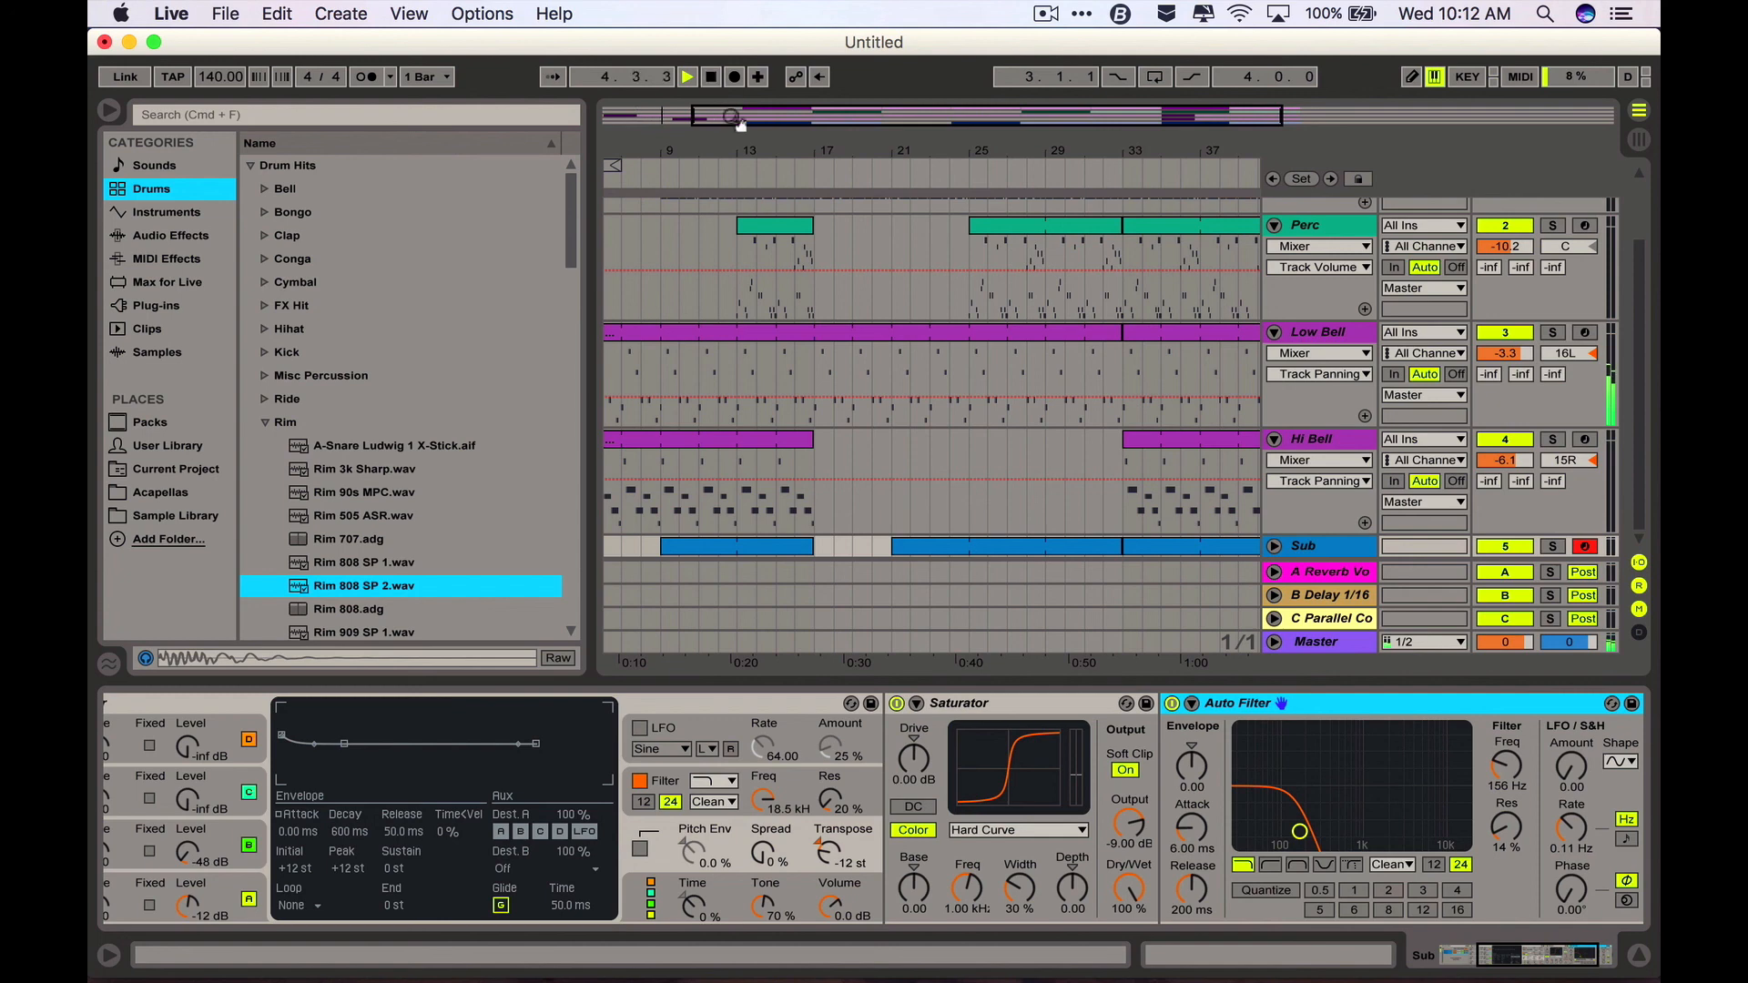
pyautogui.moveTo(735, 119); pyautogui.dragTo(656, 119)
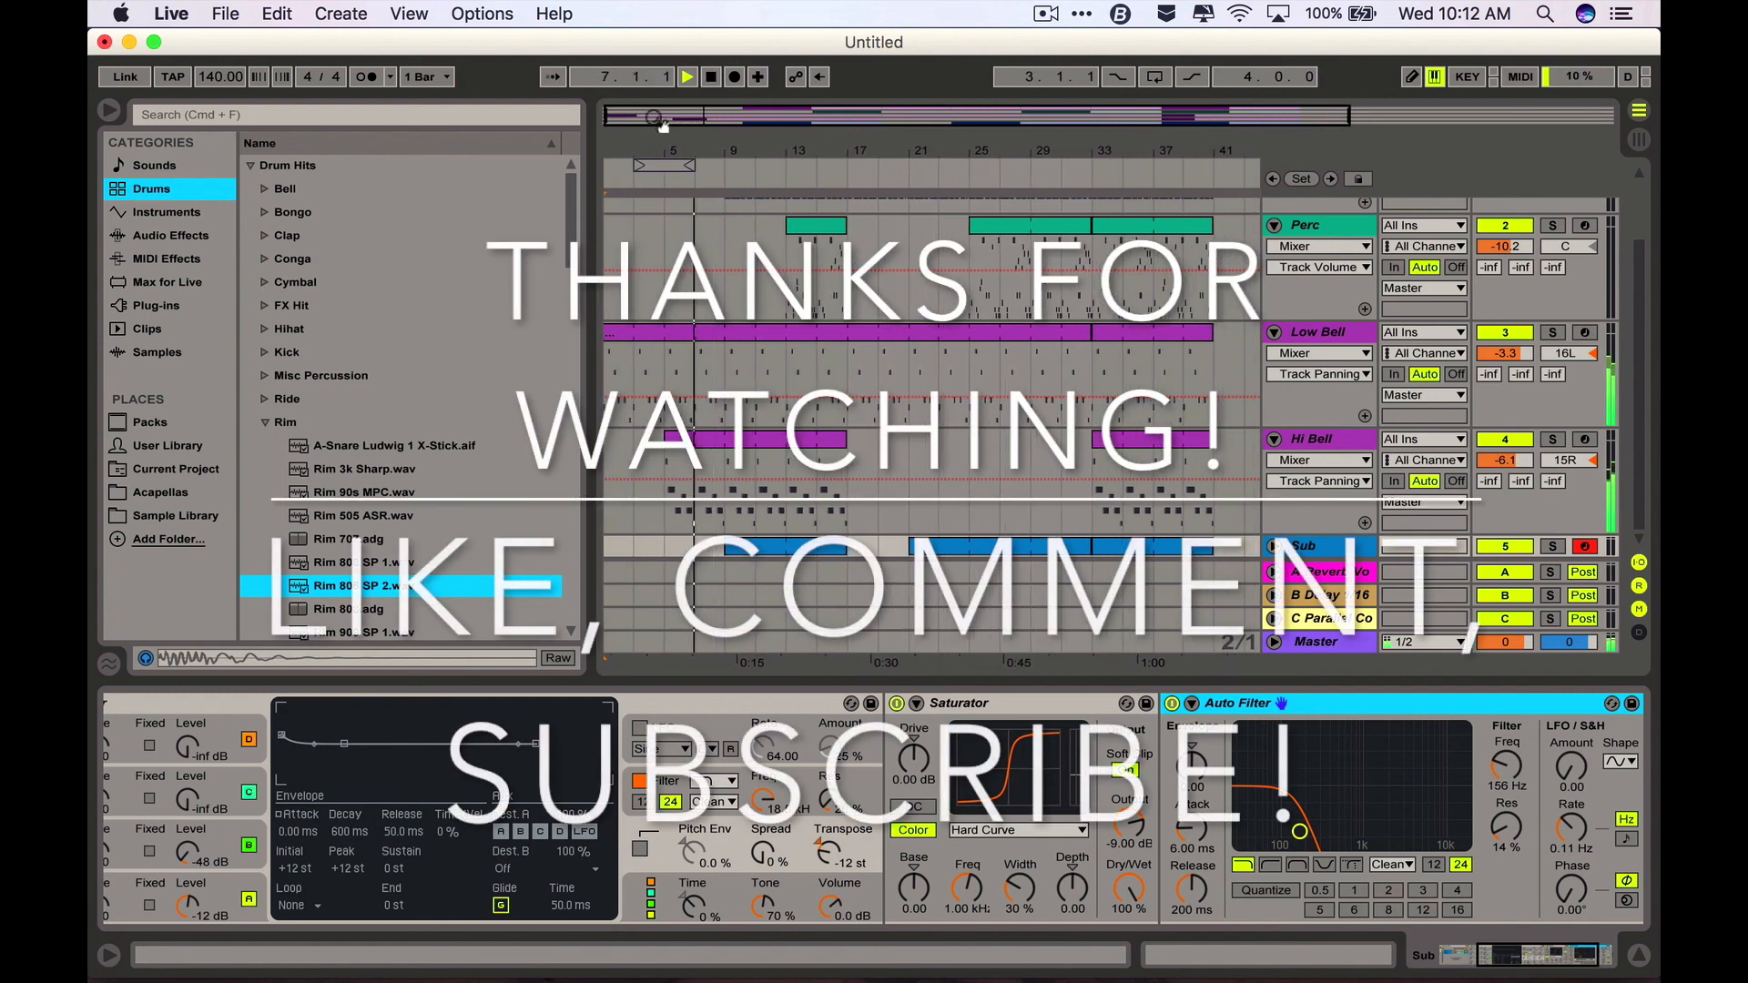